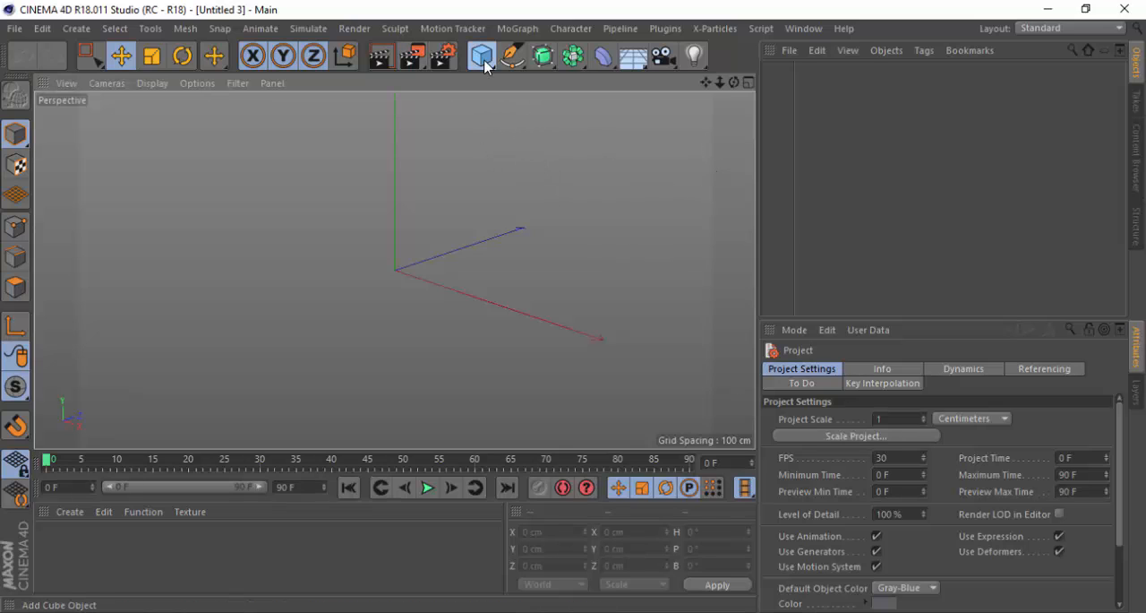
# Add a Cylinder primitive to the empty scene
pyautogui.moveTo(482, 56); pyautogui.dragTo(832, 83)
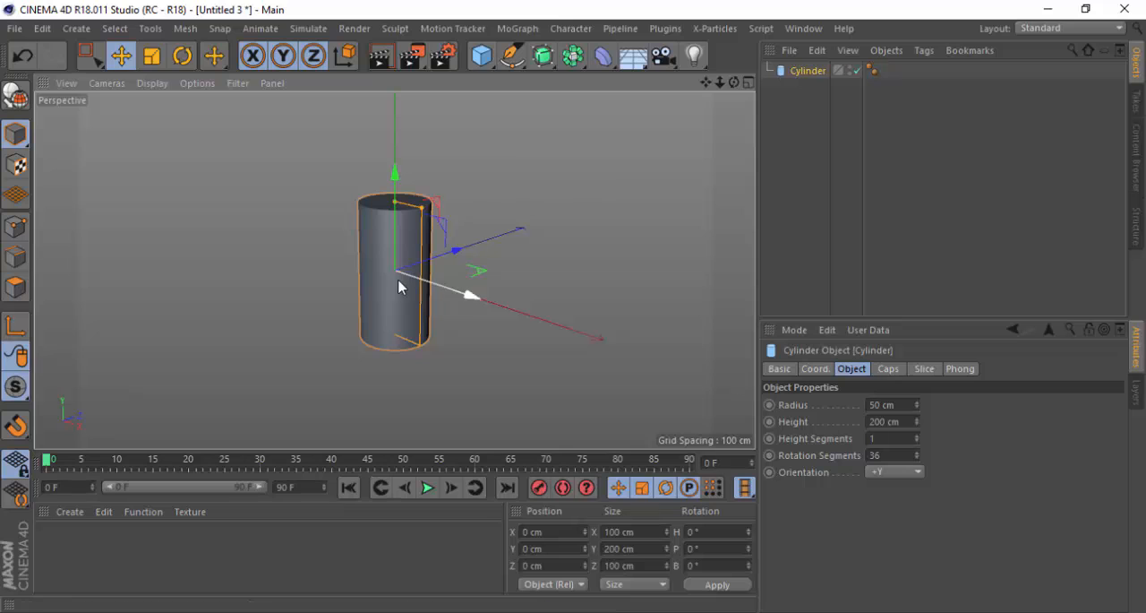
pyautogui.scroll(4, 388, 242)
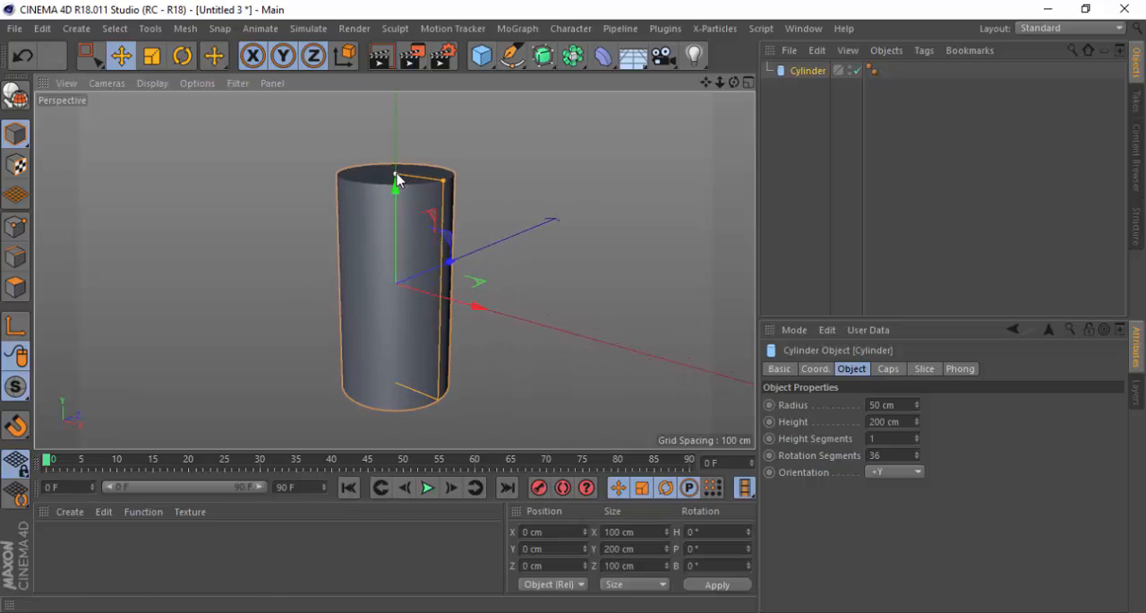
pyautogui.moveTo(396, 180); pyautogui.dragTo(395, 215)
pyautogui.hotkey('ctrl', 'z')
# Shorten the cylinder along its vertical axis to a height of about 104 cm
pyautogui.click(152, 55)
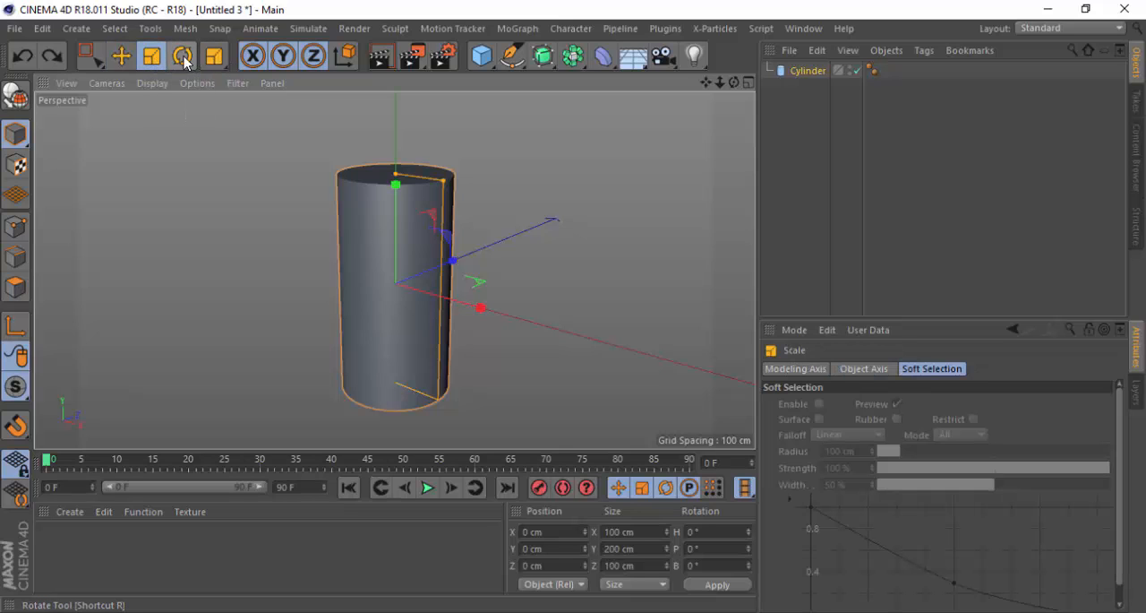
pyautogui.click(183, 56)
pyautogui.click(152, 57)
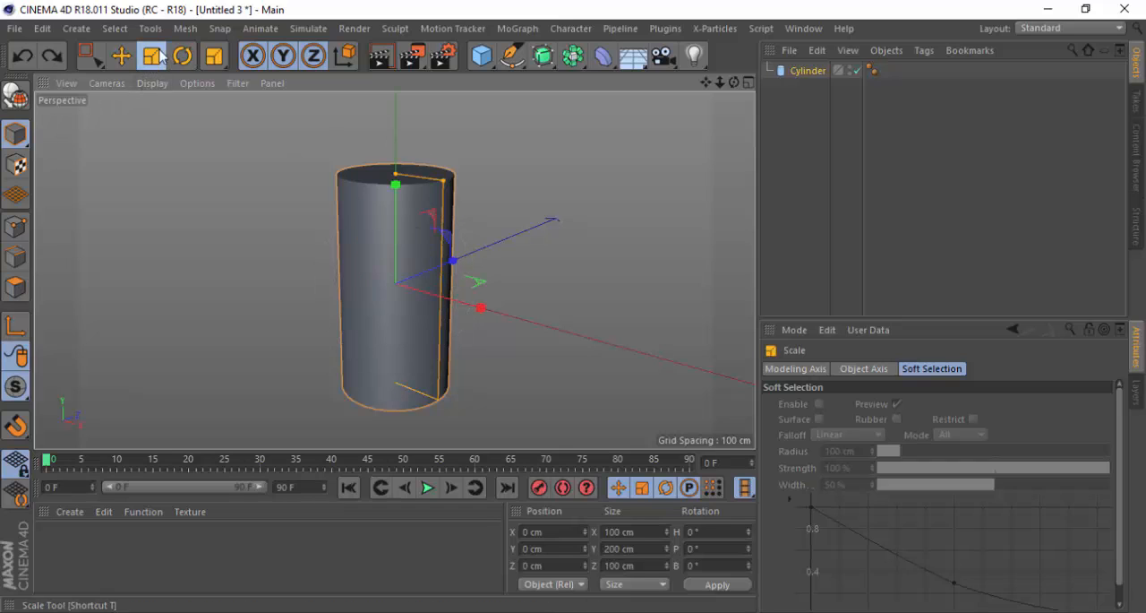
pyautogui.scroll(1, 390, 232)
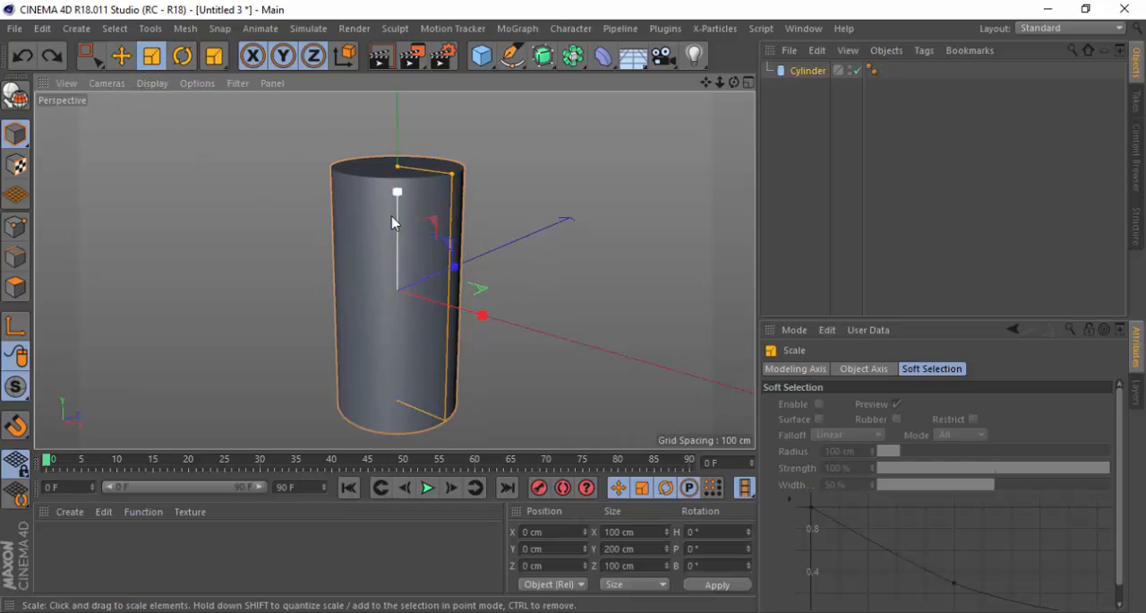
pyautogui.moveTo(399, 170); pyautogui.dragTo(481, 220)
pyautogui.keyDown('alt'); pyautogui.moveTo(421, 294); pyautogui.dragTo(514, 206); pyautogui.keyUp('alt')
pyautogui.hotkey('ctrl', 'z')
pyautogui.hotkey('ctrl', 'z')
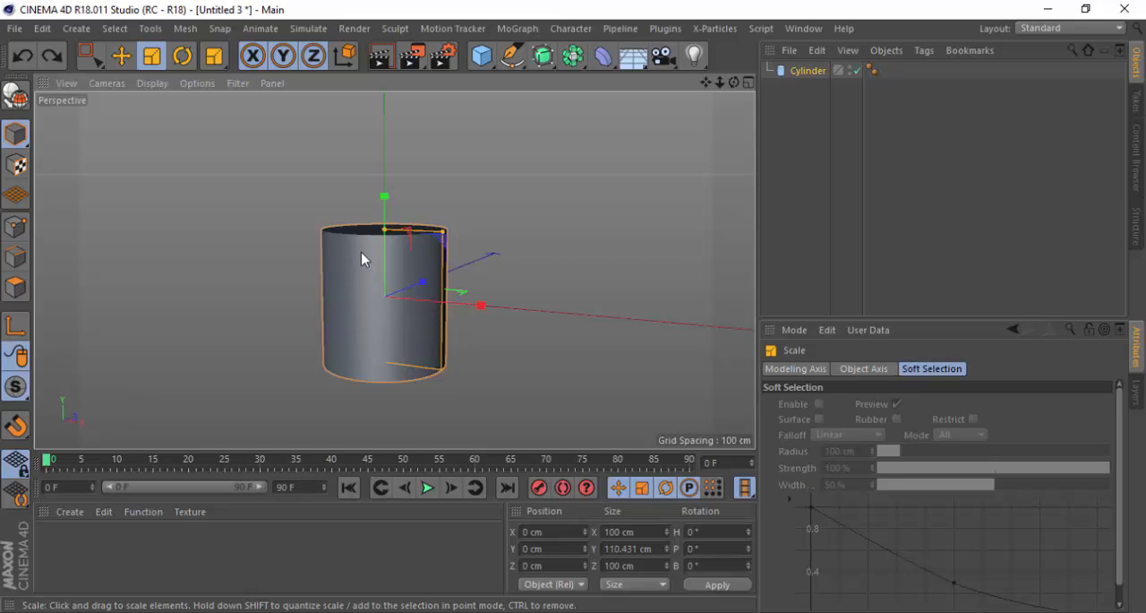
pyautogui.scroll(1, 361, 251)
pyautogui.moveTo(389, 237); pyautogui.dragTo(390, 239)
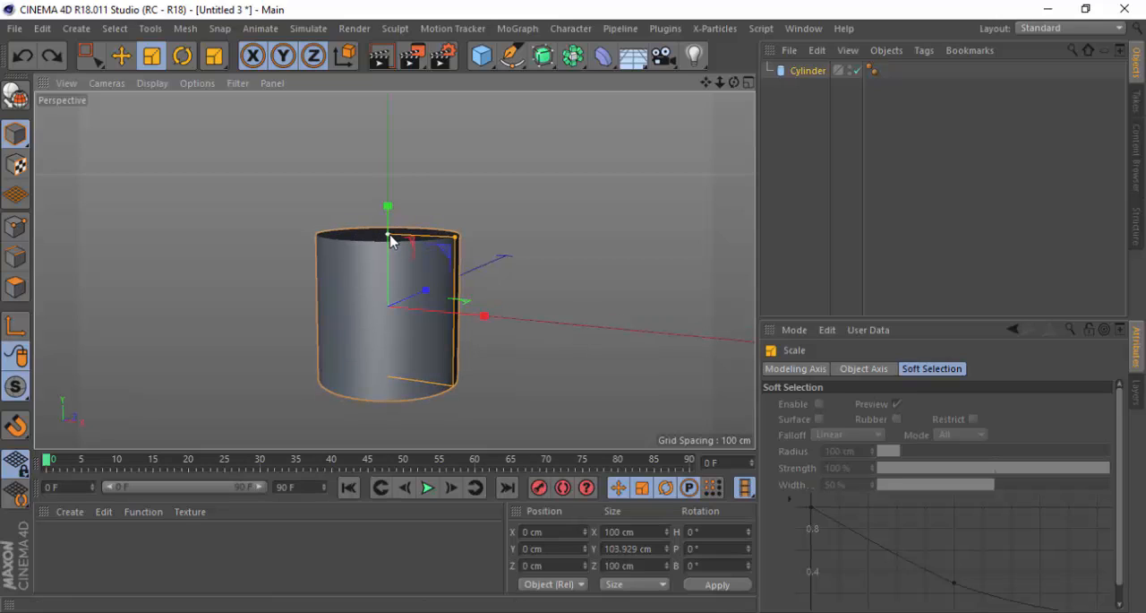
# Select the cylinder and set the viewport display mode to Gouraud Shading (Lines)
pyautogui.click(815, 69)
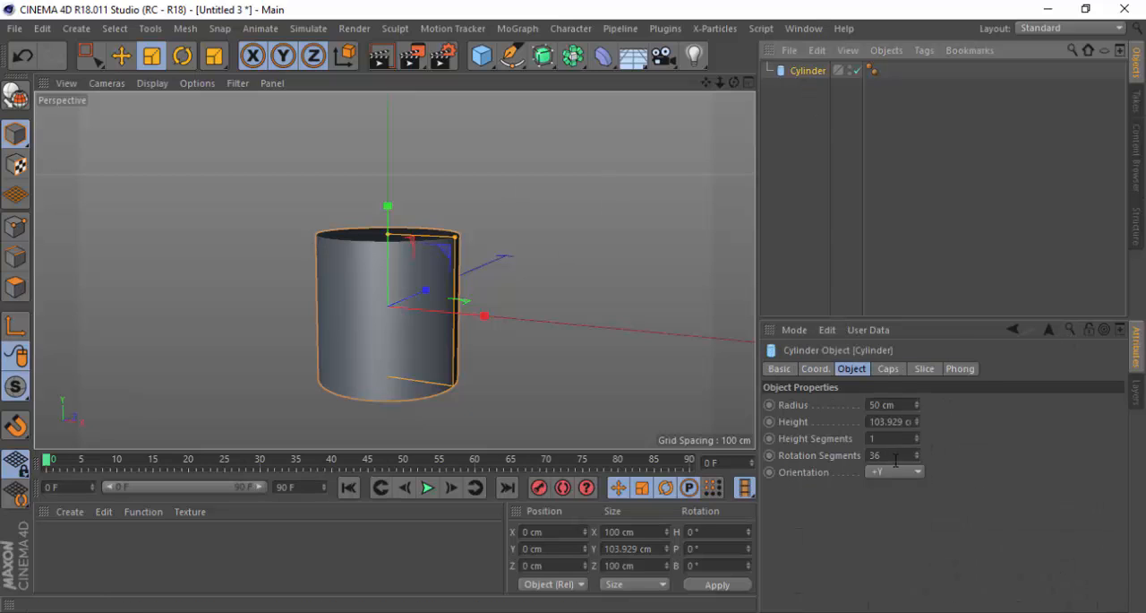
pyautogui.click(152, 83)
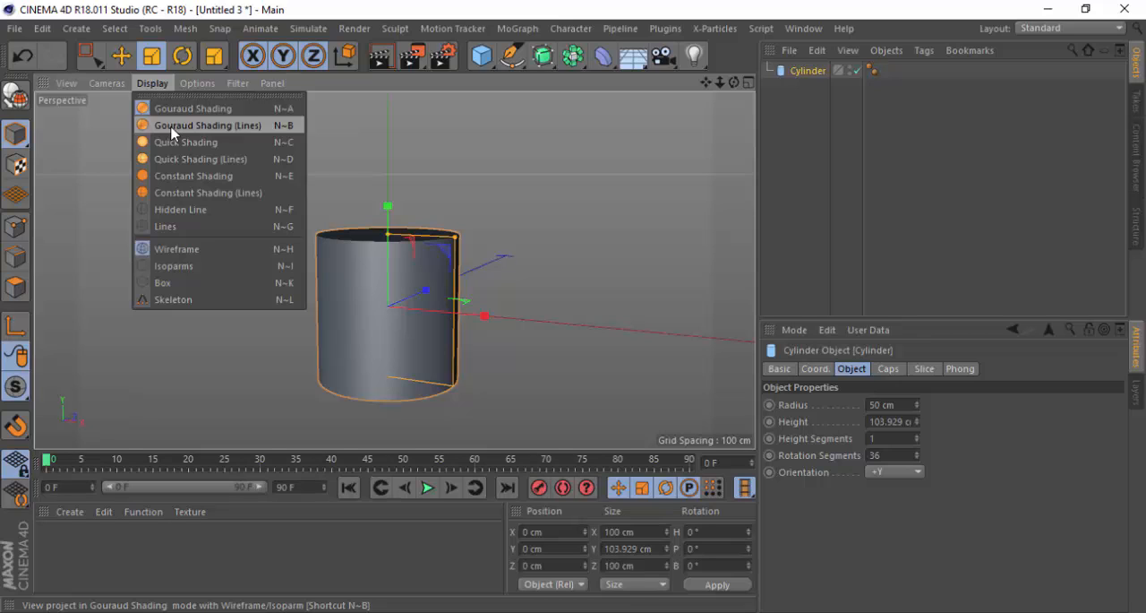
pyautogui.click(173, 131)
pyautogui.scroll(2, 379, 289)
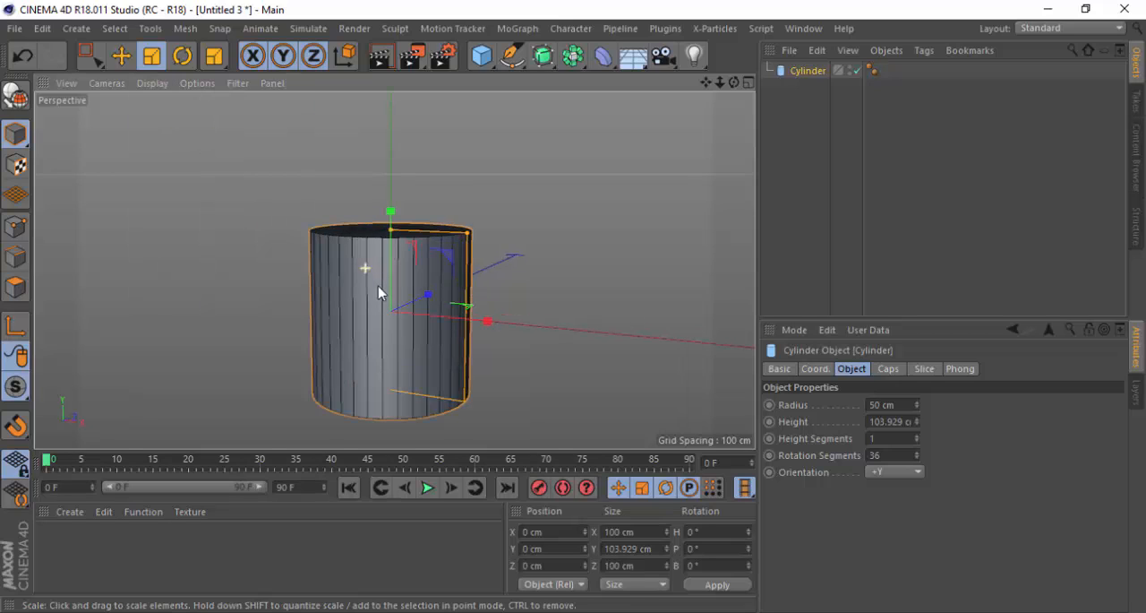
pyautogui.moveTo(705, 83); pyautogui.dragTo(681, 27)
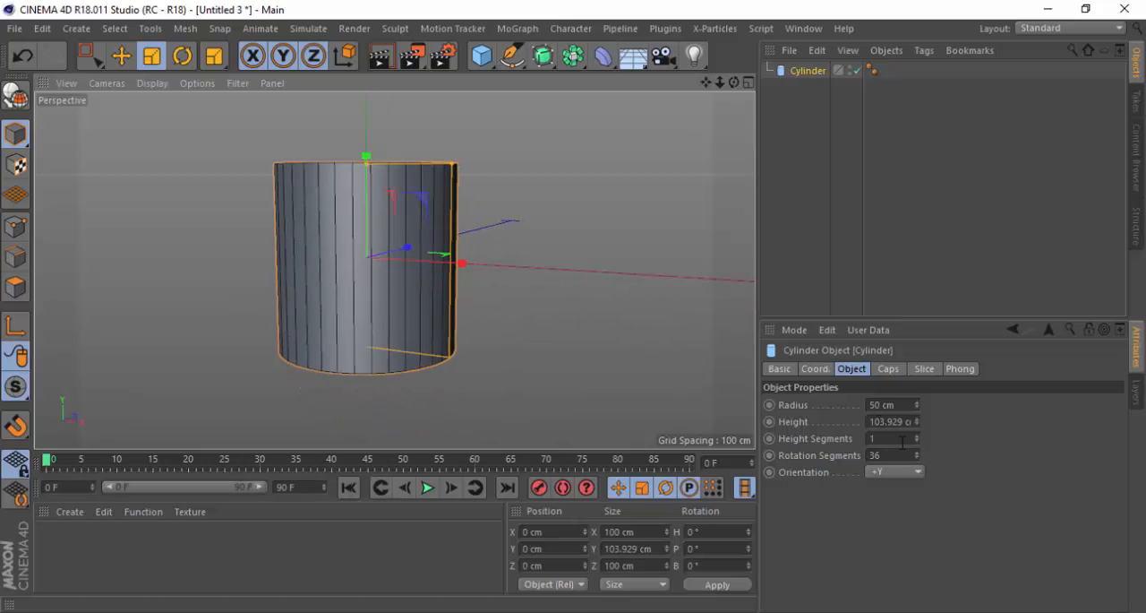
# Set the cylinder's Rotation Segments to 40
pyautogui.click(917, 452)
pyautogui.click(917, 452)
pyautogui.click(917, 452)
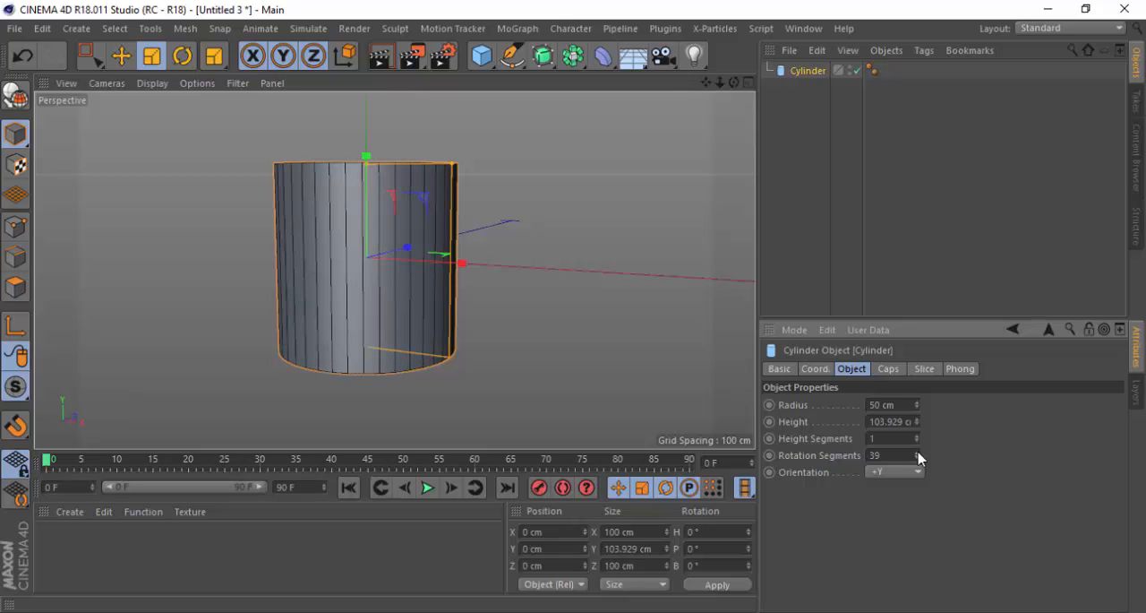
pyautogui.click(917, 452)
pyautogui.scroll(3, 336, 237)
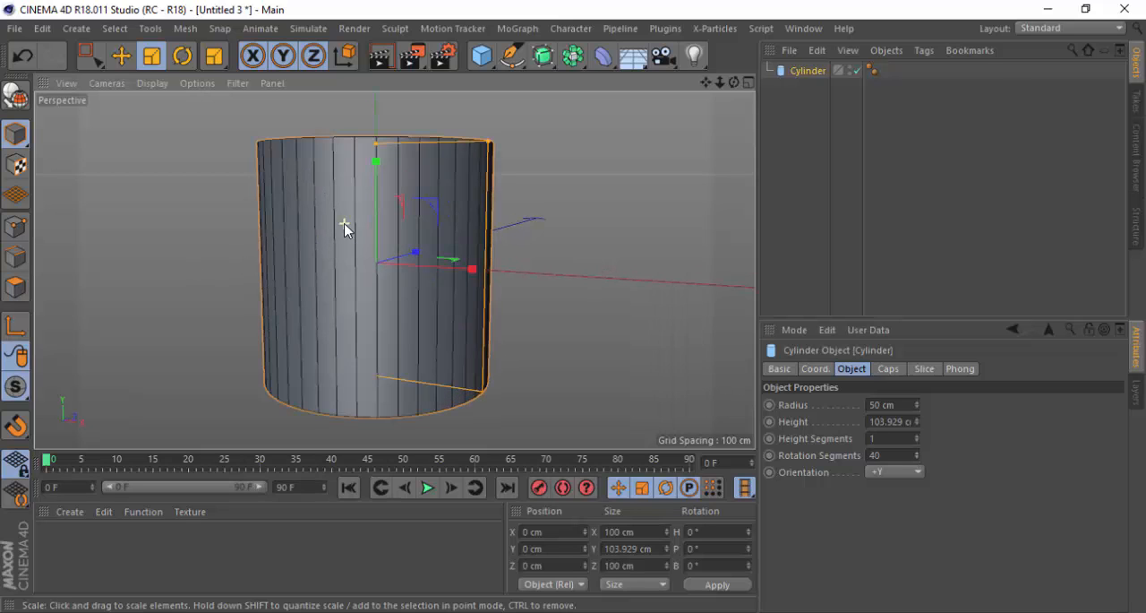
pyautogui.scroll(1, 352, 229)
pyautogui.keyDown('alt'); pyautogui.moveTo(383, 254); pyautogui.dragTo(362, 238); pyautogui.keyUp('alt')
pyautogui.scroll(-1, 386, 248)
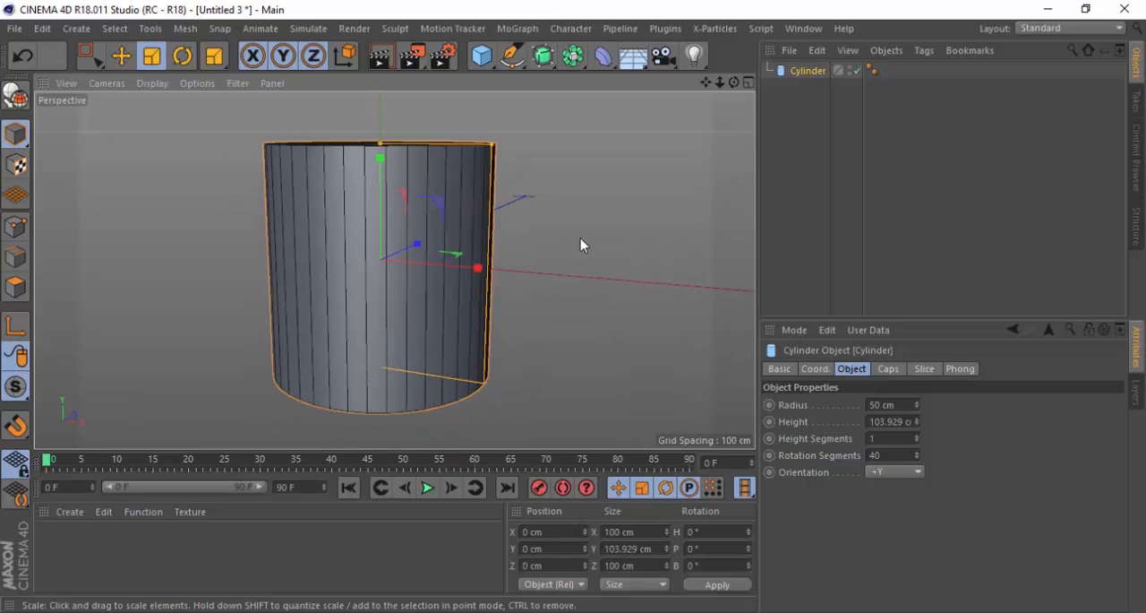
pyautogui.moveTo(707, 82); pyautogui.dragTo(706, 82)
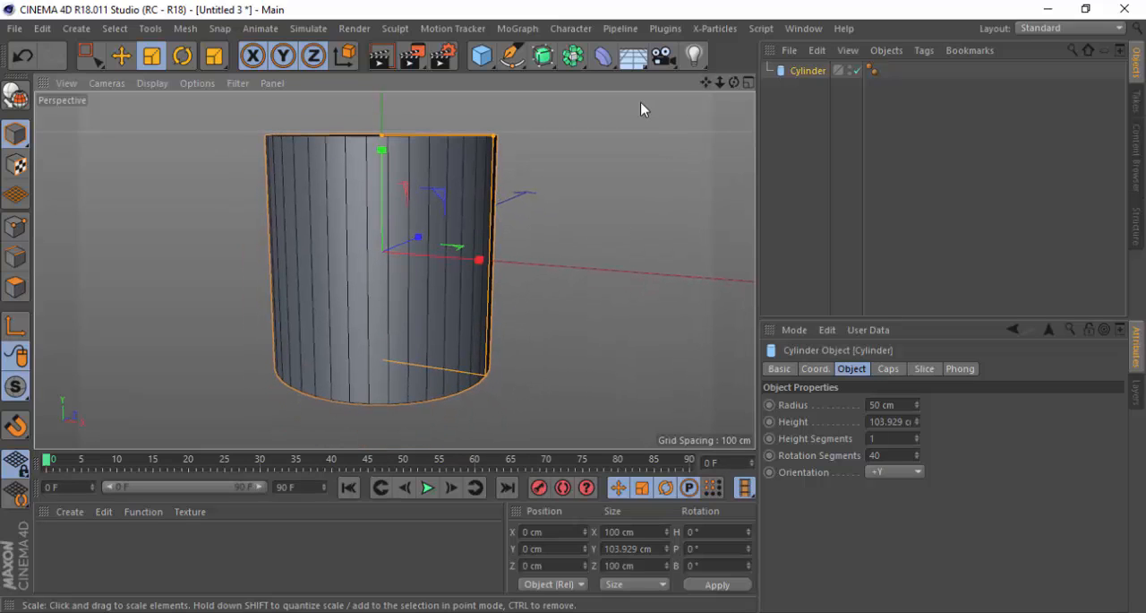
# Make the cylinder editable by converting it to a polygon object
pyautogui.click(24, 102)
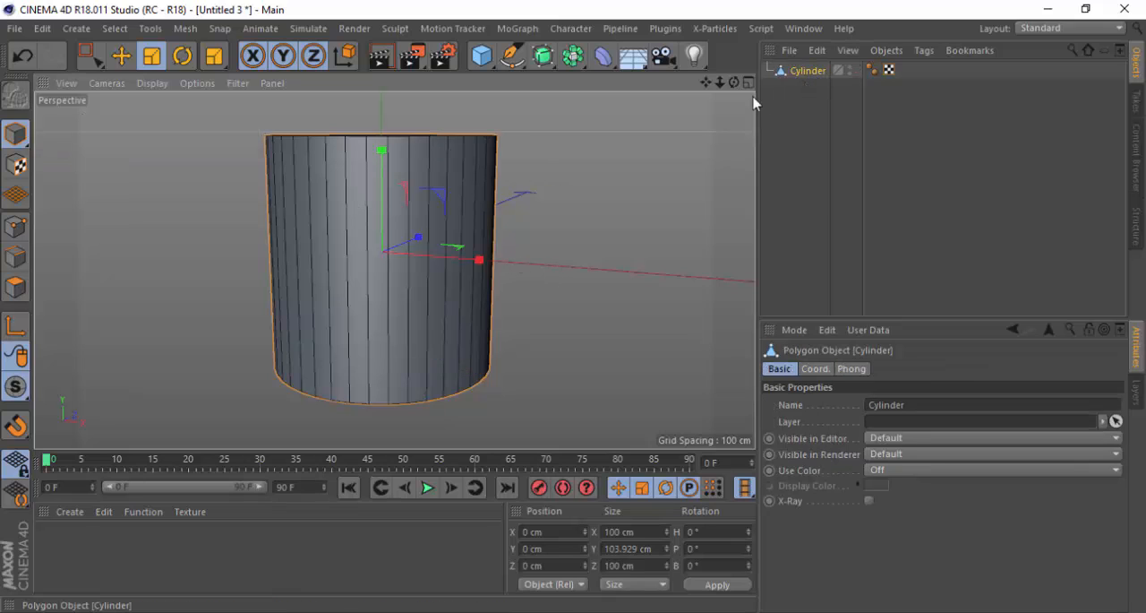
pyautogui.keyDown('alt'); pyautogui.moveTo(363, 193); pyautogui.dragTo(257, 189); pyautogui.keyUp('alt')
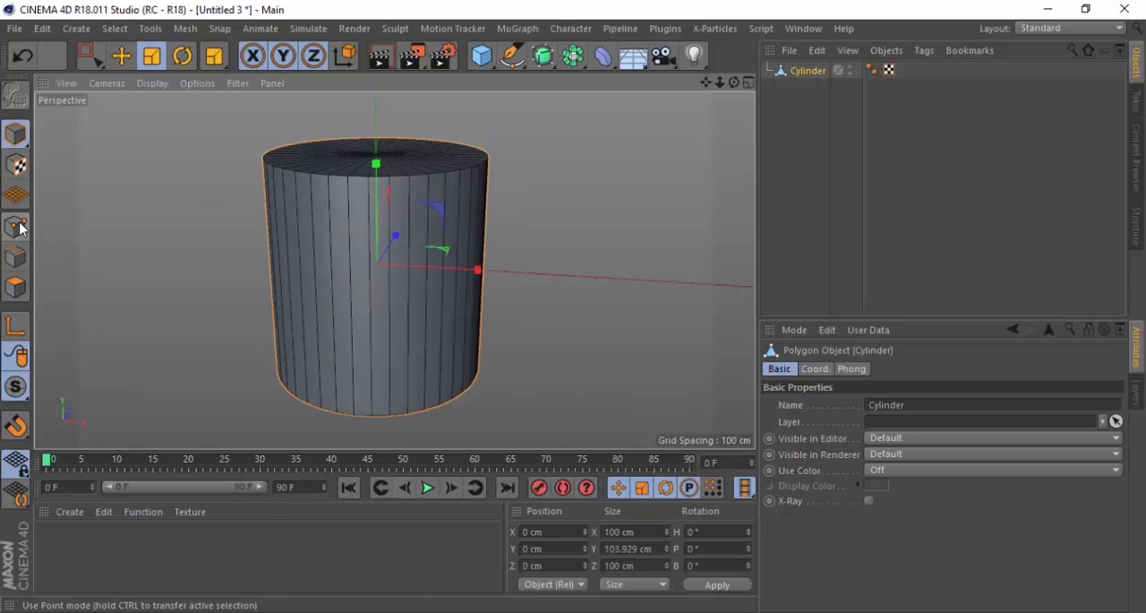
pyautogui.keyDown('alt'); pyautogui.moveTo(346, 202); pyautogui.dragTo(347, 201); pyautogui.keyUp('alt')
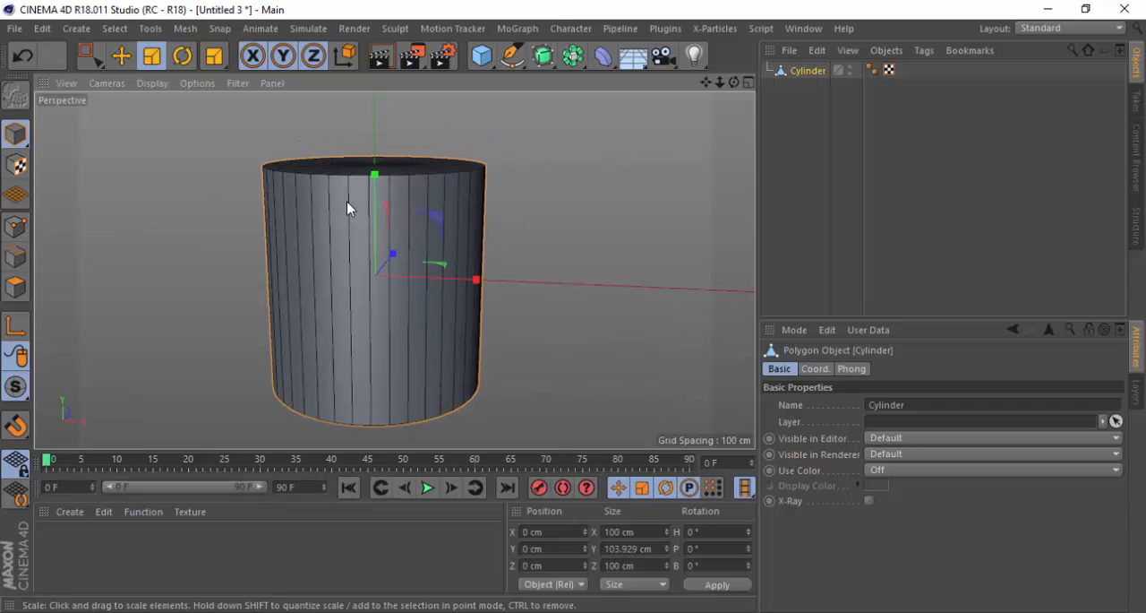
# Select all points of the cylinder's top cap in Point mode with Rectangle Selection
pyautogui.click(21, 228)
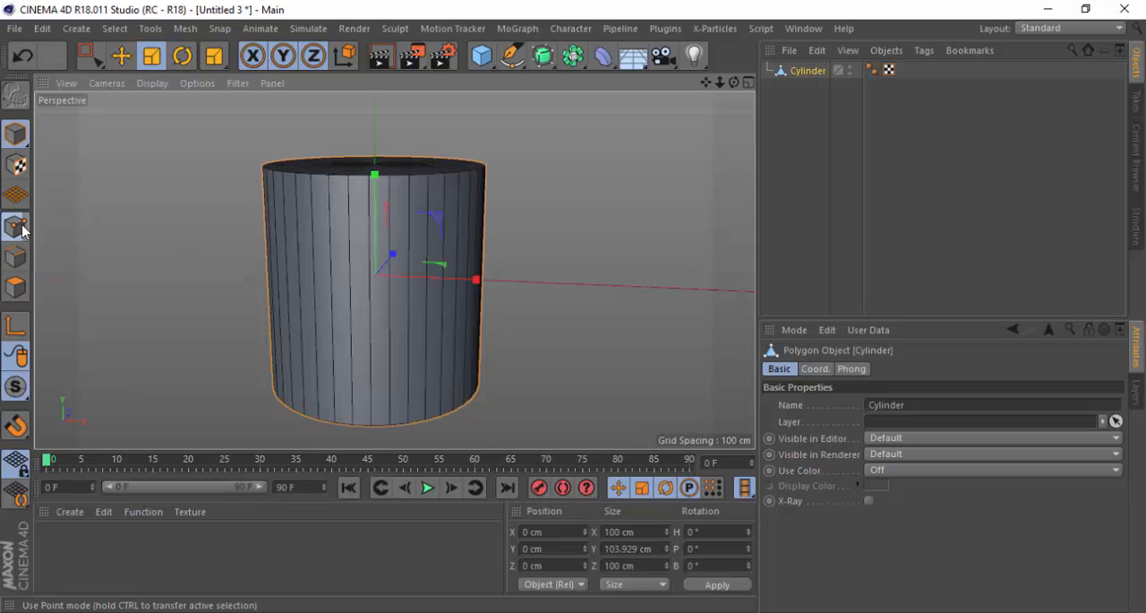
pyautogui.click(91, 56)
pyautogui.moveTo(158, 109); pyautogui.dragTo(578, 218)
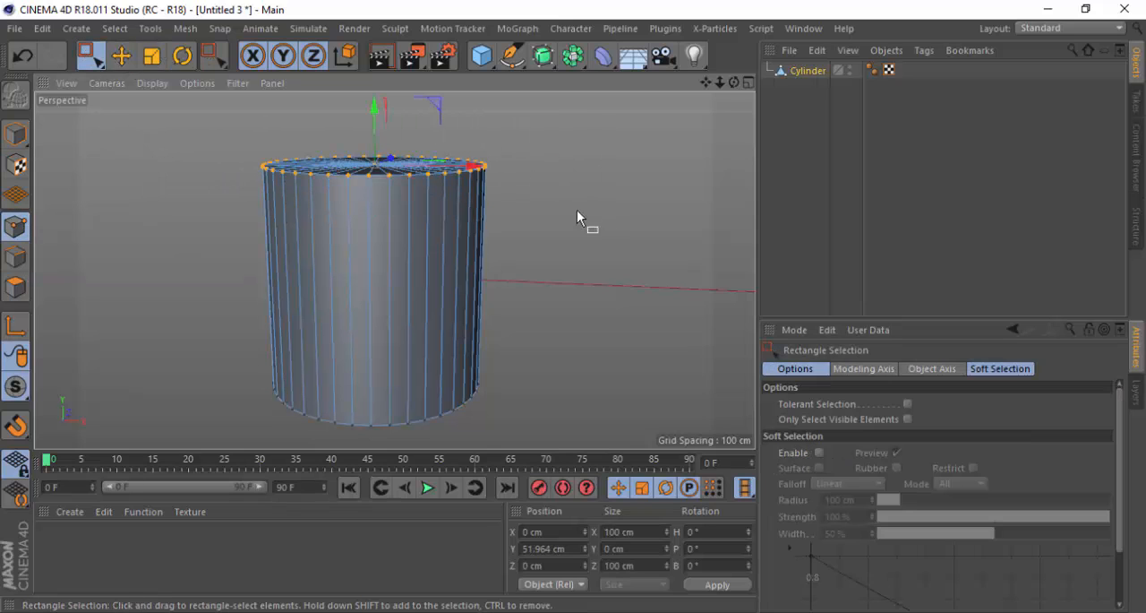
# Switch to Edge mode and select the edges of the cylinder's top cap with Rectangle Selection
pyautogui.click(15, 260)
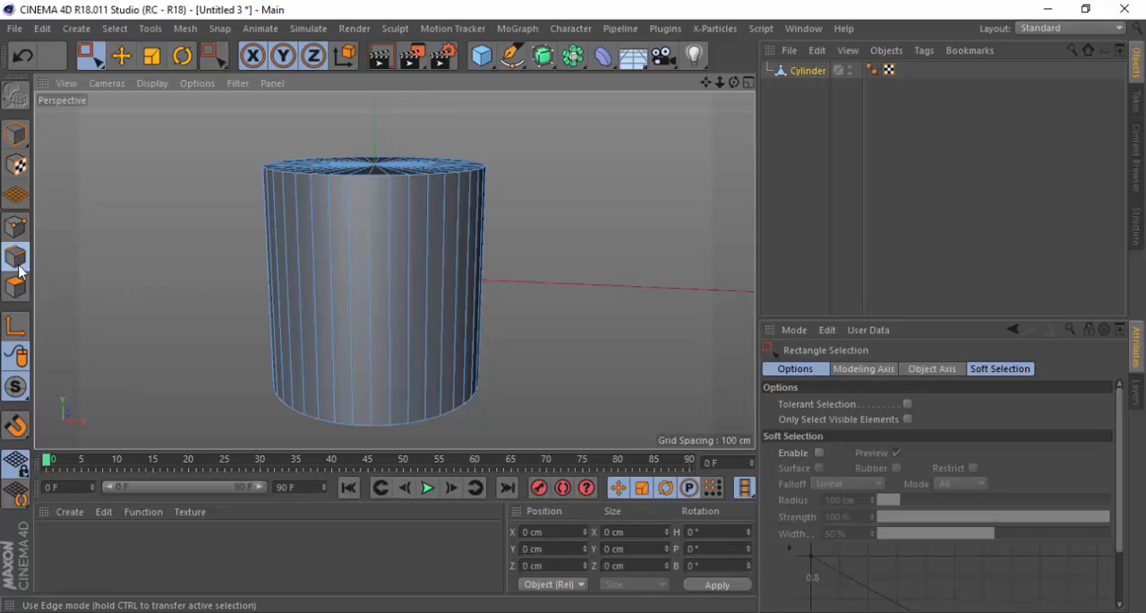
pyautogui.moveTo(203, 134); pyautogui.dragTo(596, 238)
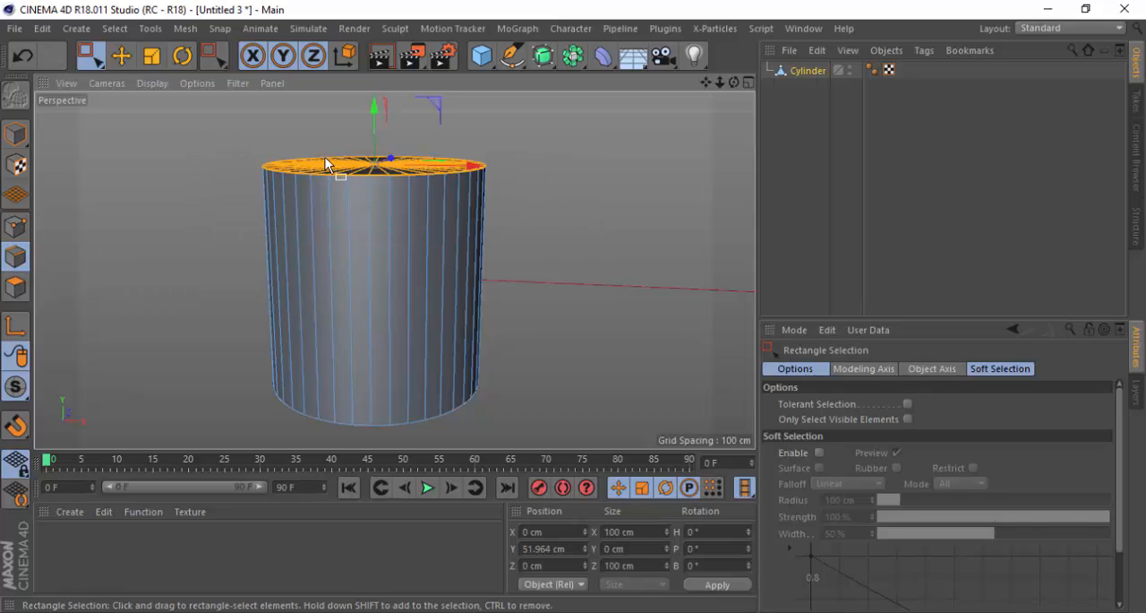
pyautogui.moveTo(335, 169)
pyautogui.keyDown('alt'); pyautogui.mouseDown()
pyautogui.moveTo(328, 236)
pyautogui.moveTo(349, 173)
pyautogui.mouseUp(); pyautogui.keyUp('alt')
# Switch to Polygon mode and select all polygons of the cylinder's top cap
pyautogui.click(15, 287)
pyautogui.moveTo(181, 129); pyautogui.dragTo(573, 235)
pyautogui.keyDown('alt'); pyautogui.moveTo(348, 141); pyautogui.dragTo(402, 229); pyautogui.keyUp('alt')
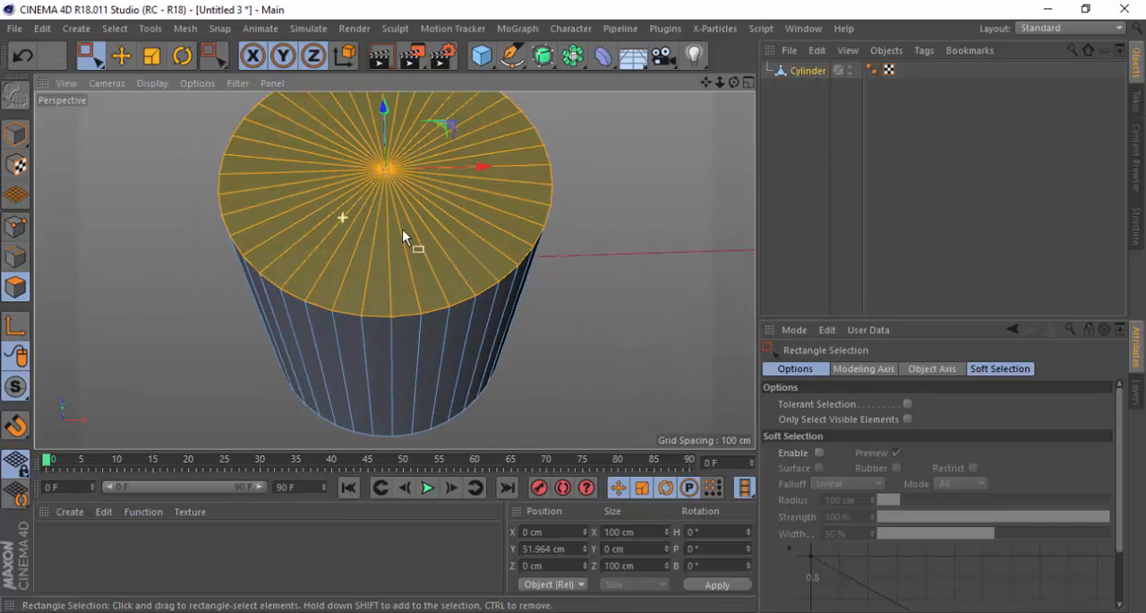
pyautogui.keyDown('alt'); pyautogui.moveTo(353, 271); pyautogui.dragTo(355, 218); pyautogui.keyUp('alt')
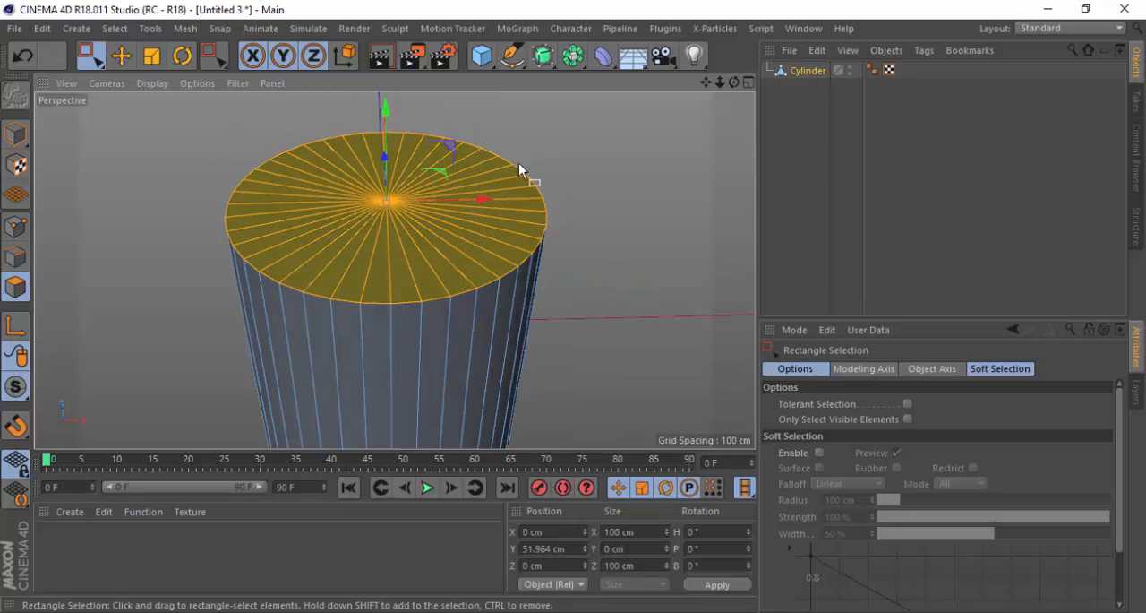
pyautogui.scroll(-3, 383, 190)
pyautogui.keyDown('alt'); pyautogui.moveTo(350, 261); pyautogui.dragTo(349, 217); pyautogui.keyUp('alt')
pyautogui.scroll(-3, 349, 217)
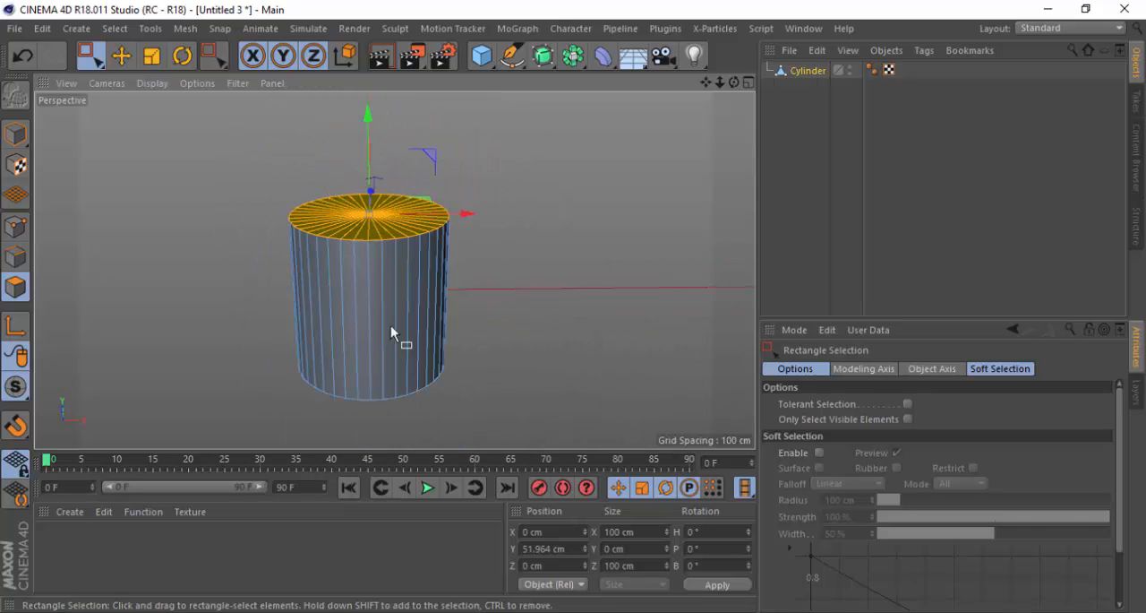
pyautogui.keyDown('alt'); pyautogui.moveTo(363, 312); pyautogui.dragTo(379, 270); pyautogui.keyUp('alt')
# In Point mode, use Rectangle Selection in the maximized Right view to select the cylinder's bottom ring of points, then return to the four-view layout
pyautogui.click(15, 227)
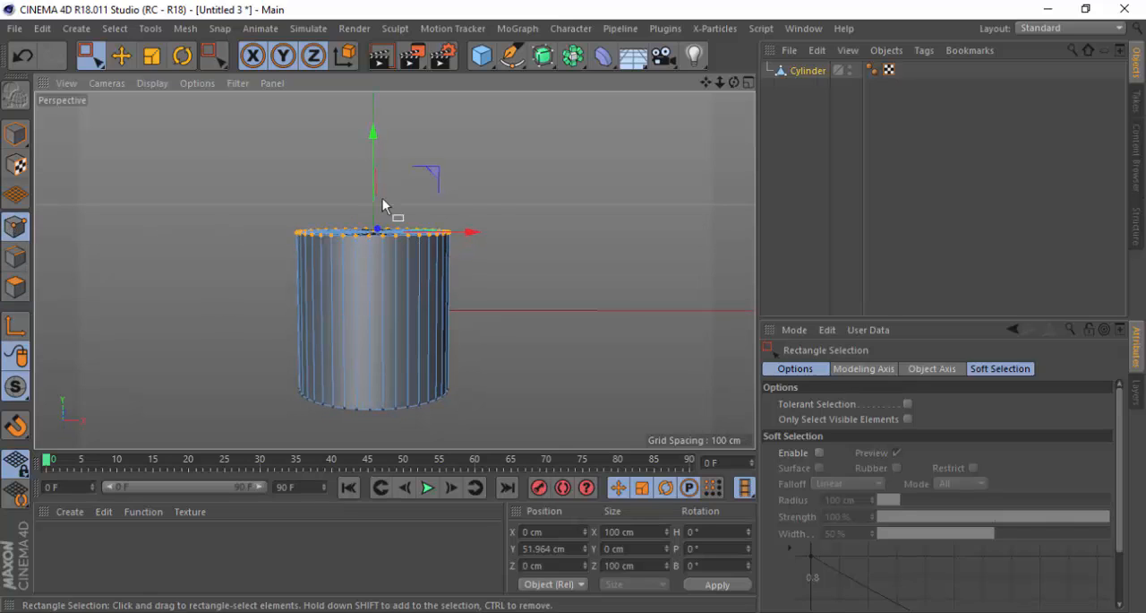
pyautogui.click(750, 83)
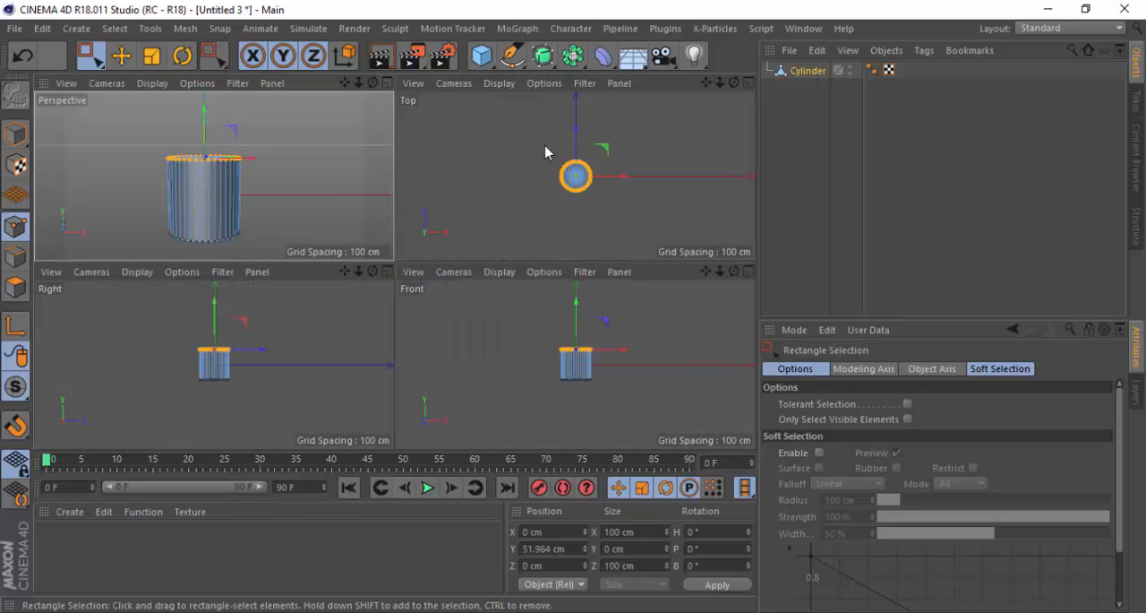
pyautogui.click(391, 271)
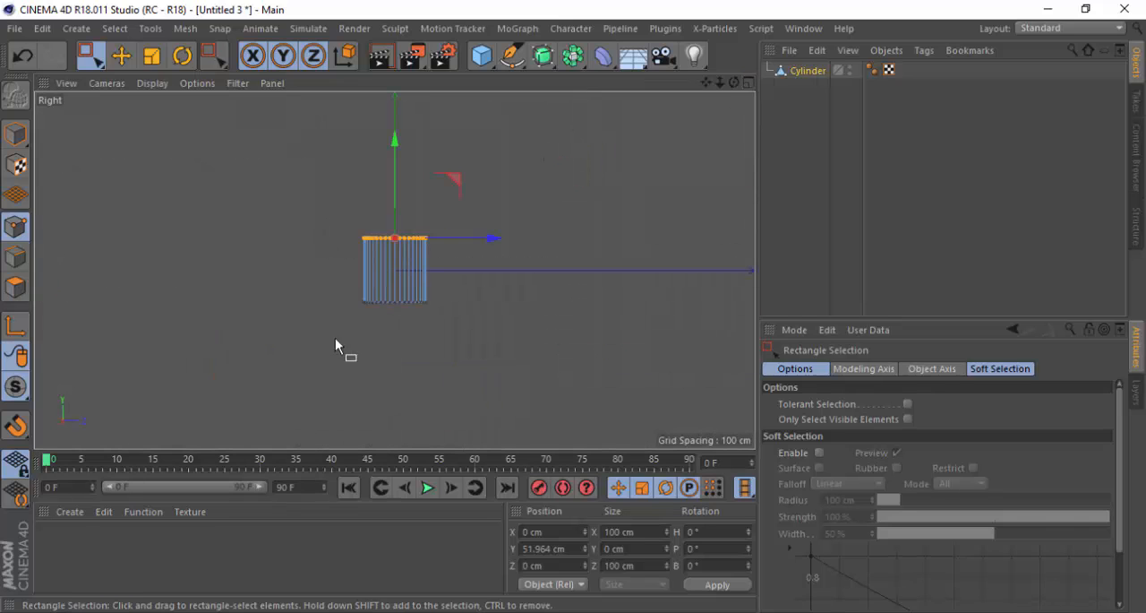
pyautogui.click(93, 57)
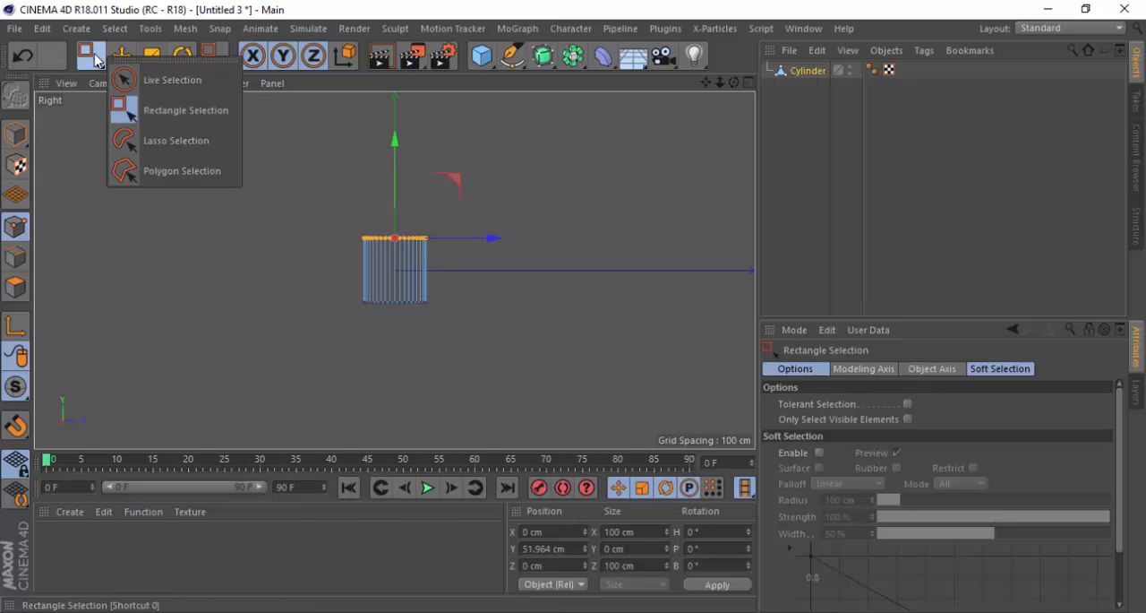
pyautogui.click(157, 111)
pyautogui.scroll(5, 419, 295)
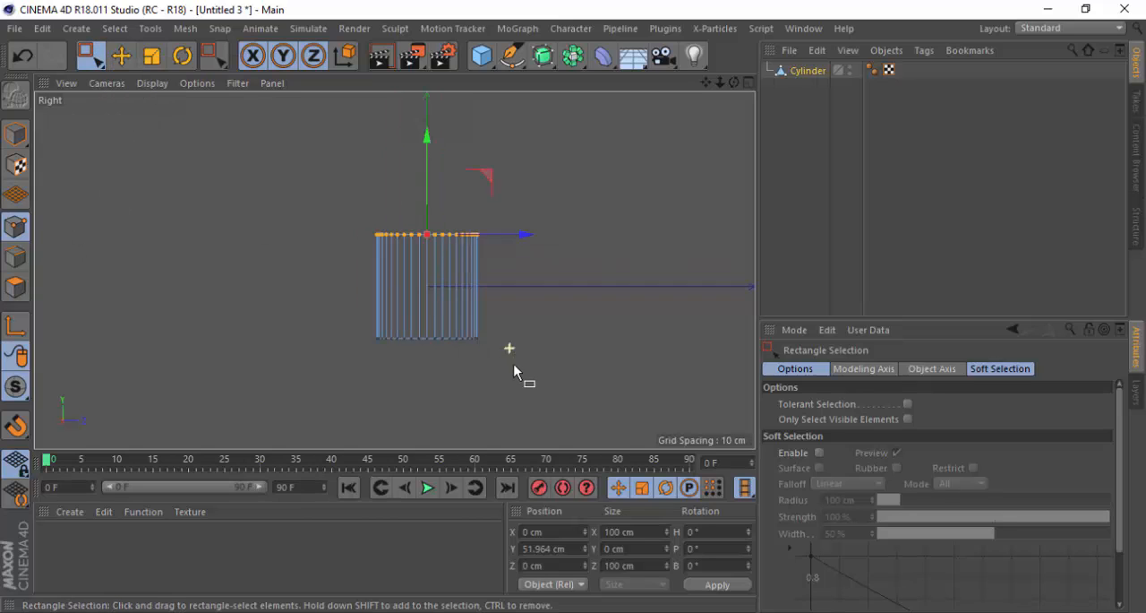
pyautogui.scroll(2, 471, 336)
pyautogui.moveTo(215, 279); pyautogui.dragTo(568, 366)
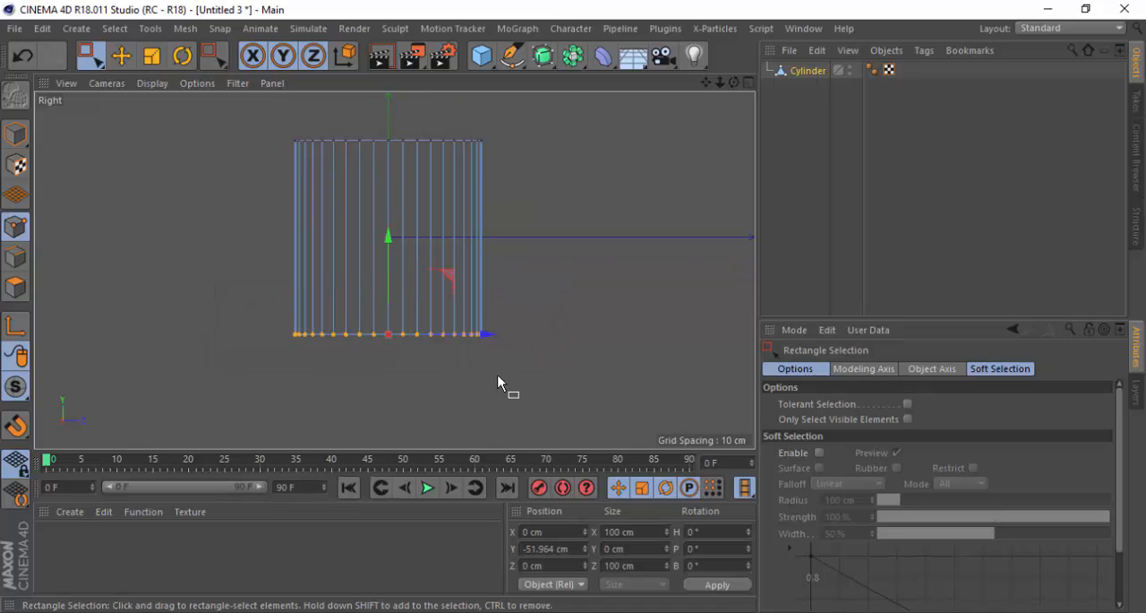
pyautogui.moveTo(217, 284); pyautogui.dragTo(582, 381)
pyautogui.moveTo(225, 294); pyautogui.dragTo(602, 394)
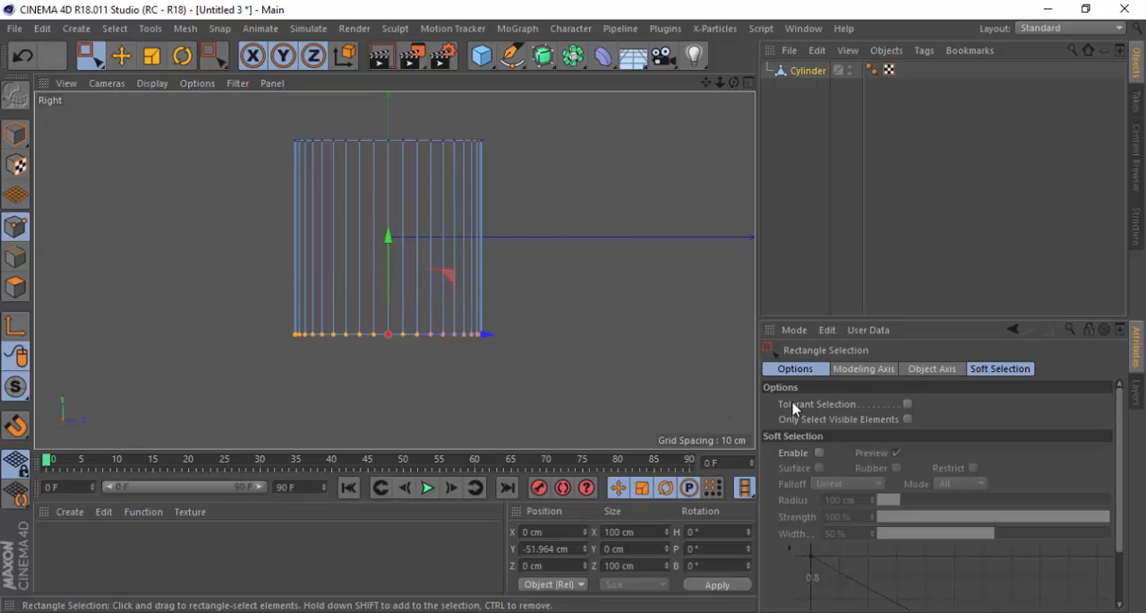
pyautogui.click(908, 419)
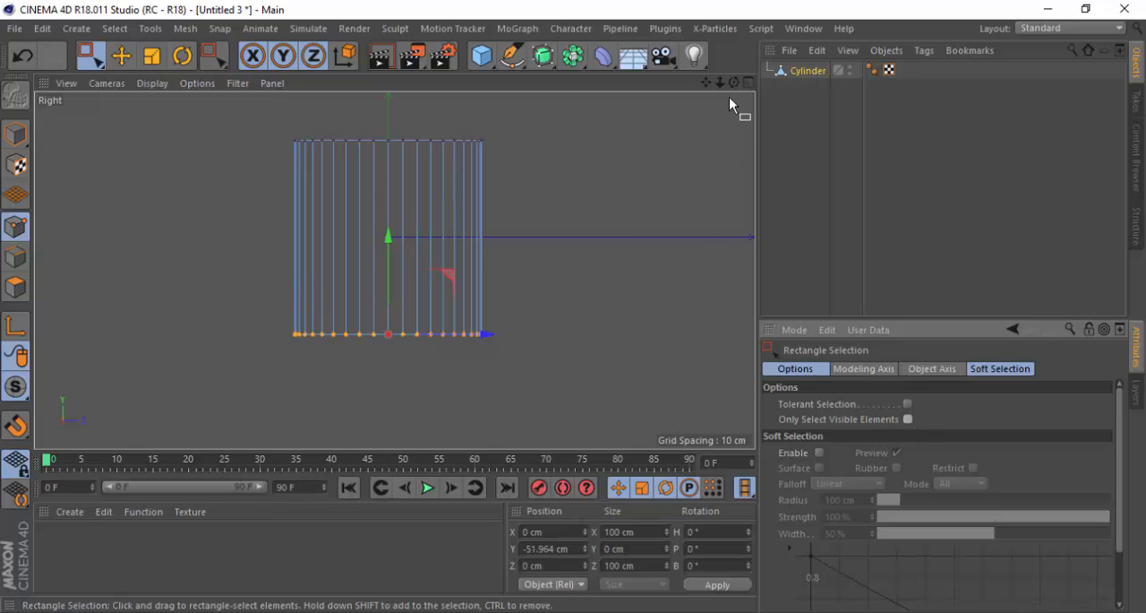
pyautogui.middleClick(711, 117)
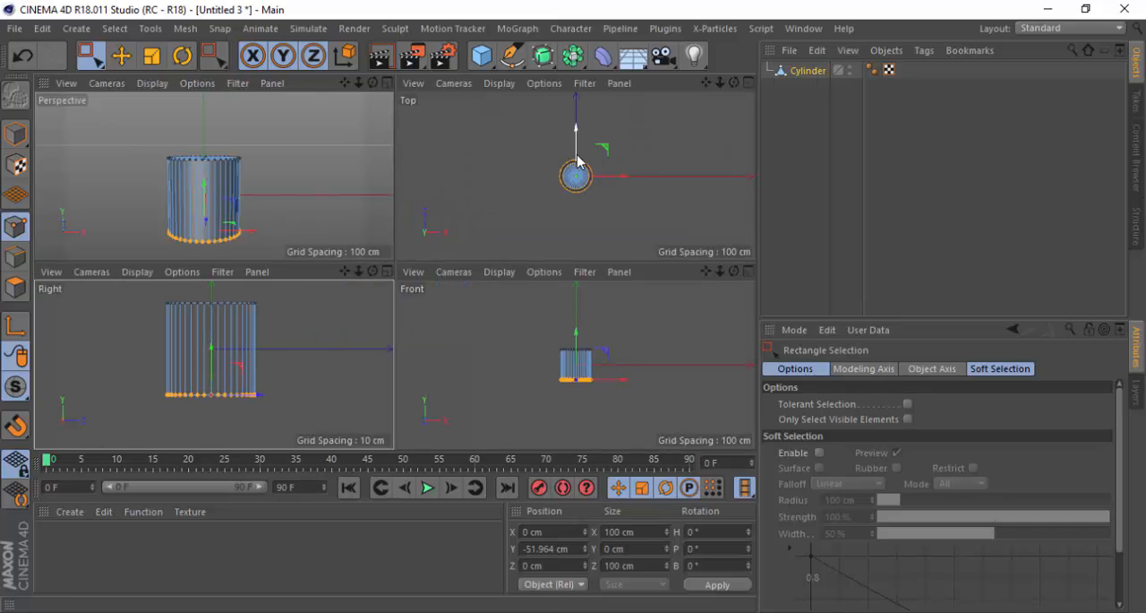
# In the maximized Top view, scale the bottom ring of points uniformly to about 75 cm across, then restore the four-view layout
pyautogui.scroll(5, 582, 179)
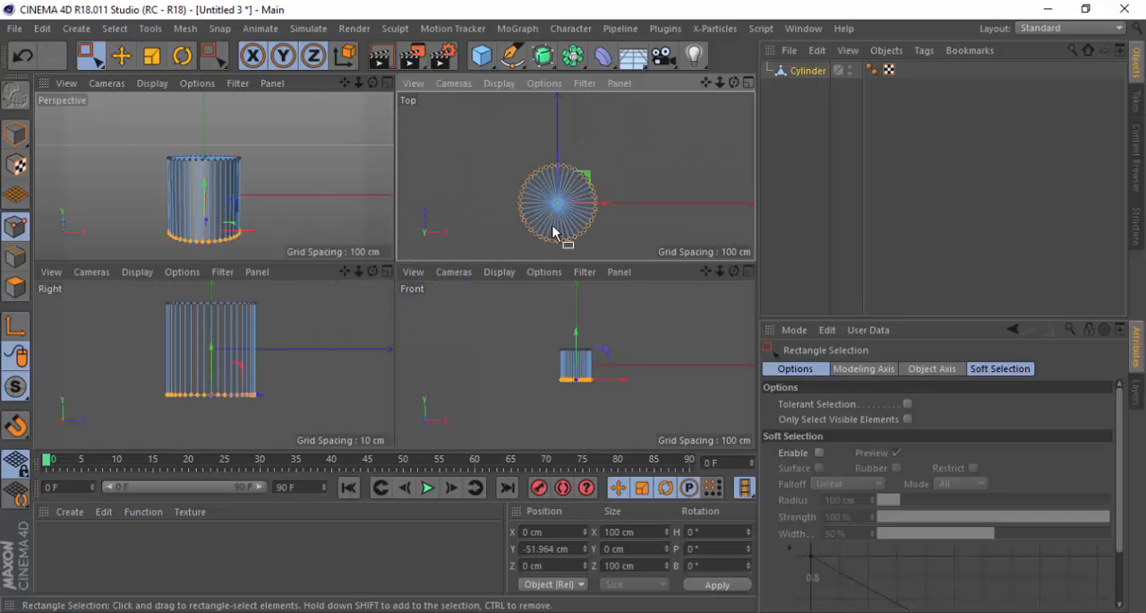
pyautogui.click(749, 83)
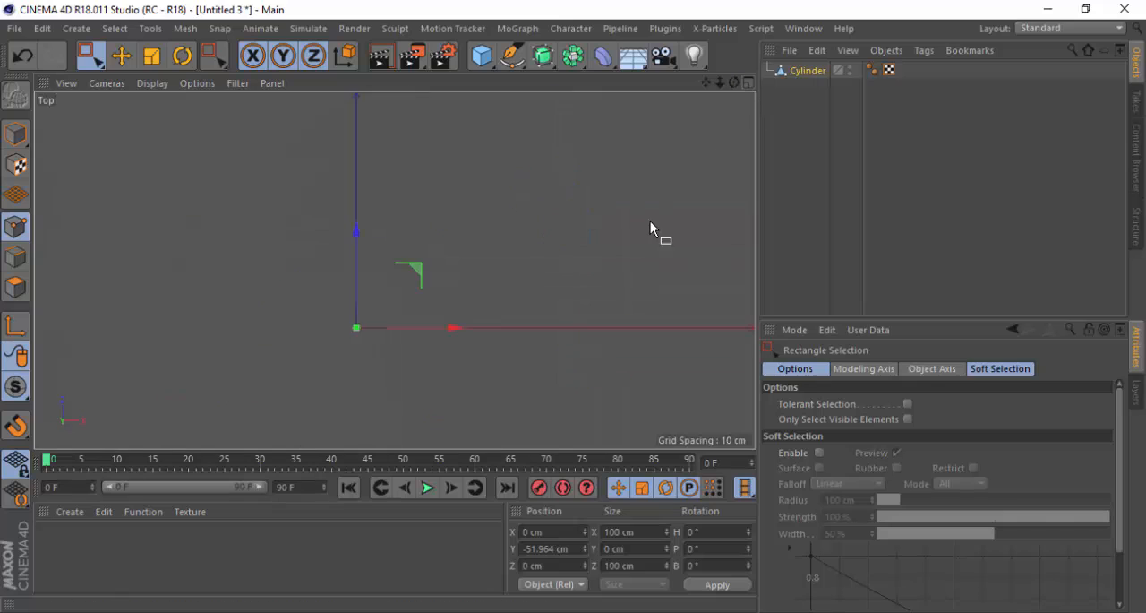
pyautogui.click(152, 59)
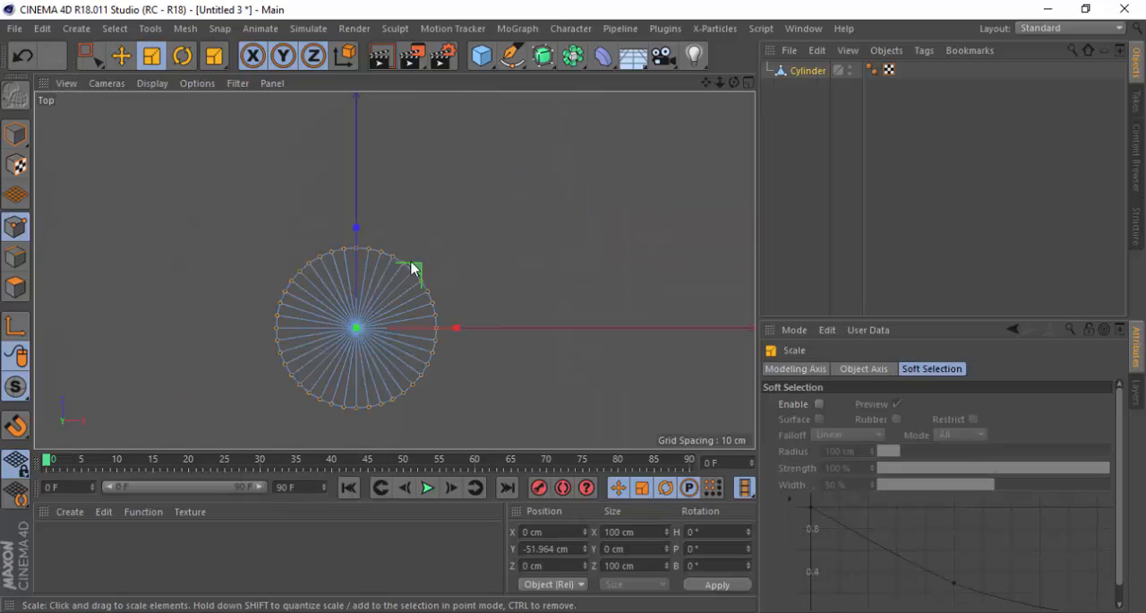
pyautogui.scroll(1, 376, 322)
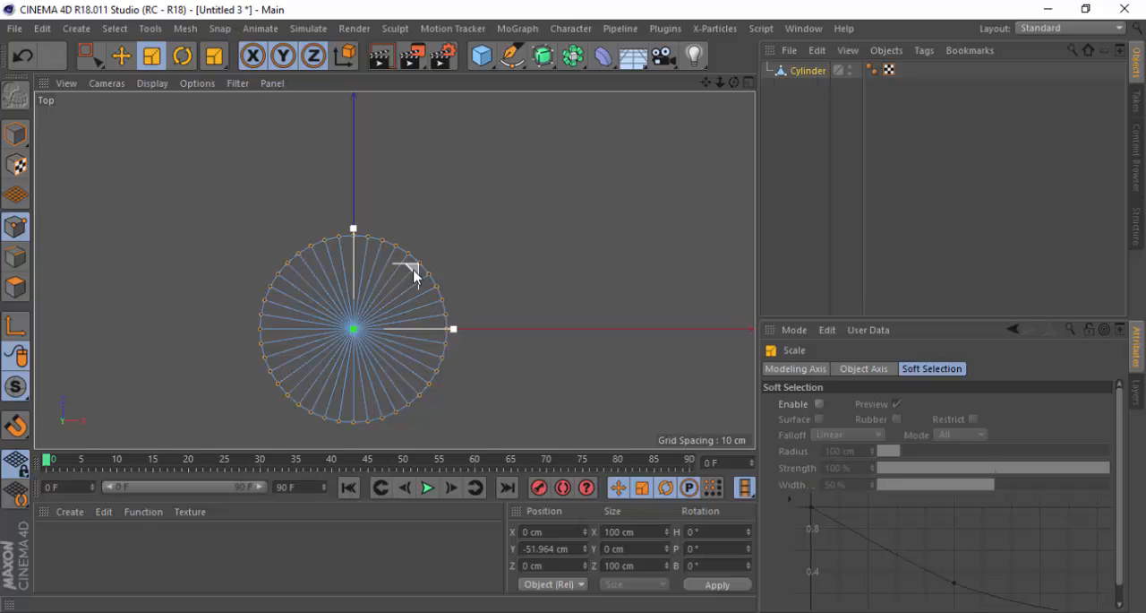
pyautogui.moveTo(414, 276); pyautogui.dragTo(294, 338)
pyautogui.click(749, 83)
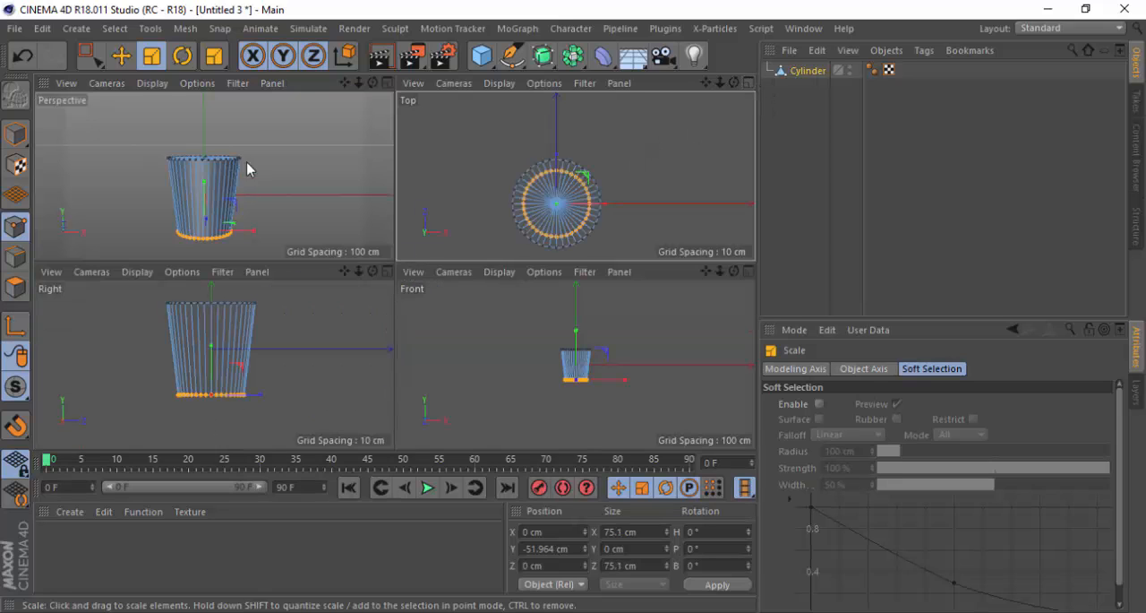
# In the maximized Perspective view, move the bottom ring of points up along Y to about -25.35 cm
pyautogui.click(389, 83)
pyautogui.keyDown('alt'); pyautogui.moveTo(353, 398); pyautogui.dragTo(351, 374); pyautogui.keyUp('alt')
pyautogui.press('e')
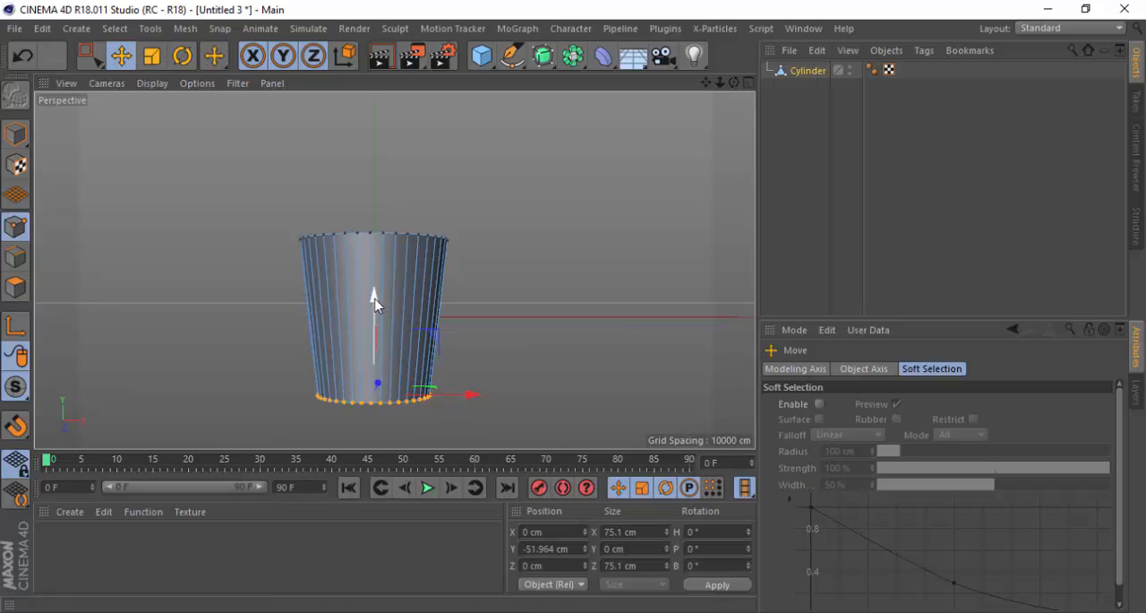
pyautogui.moveTo(373, 301); pyautogui.dragTo(378, 269)
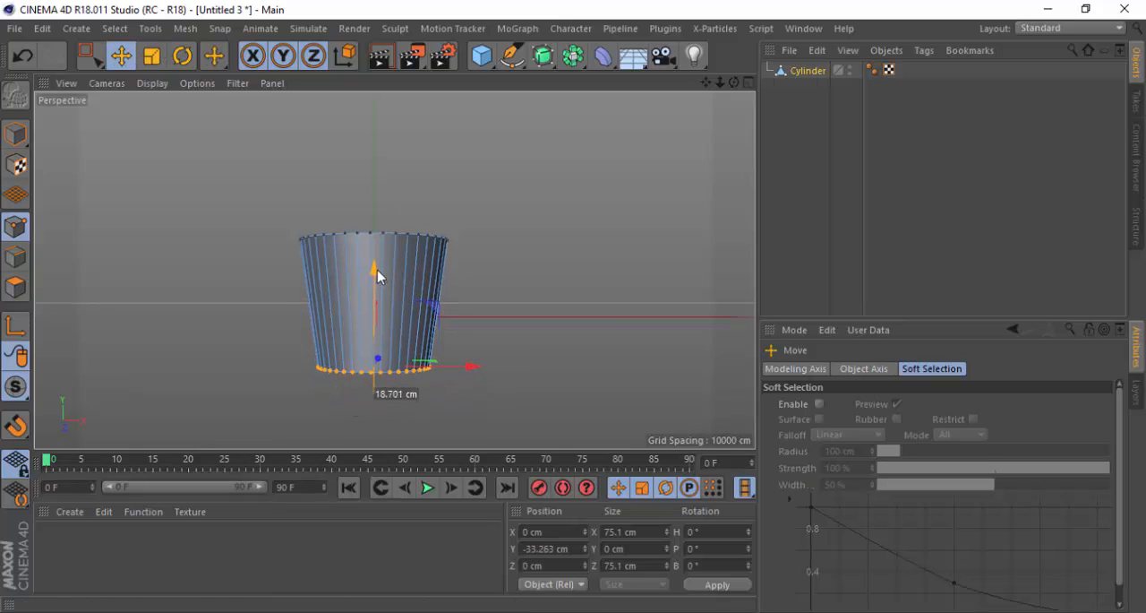
pyautogui.hotkey('ctrl', 'z')
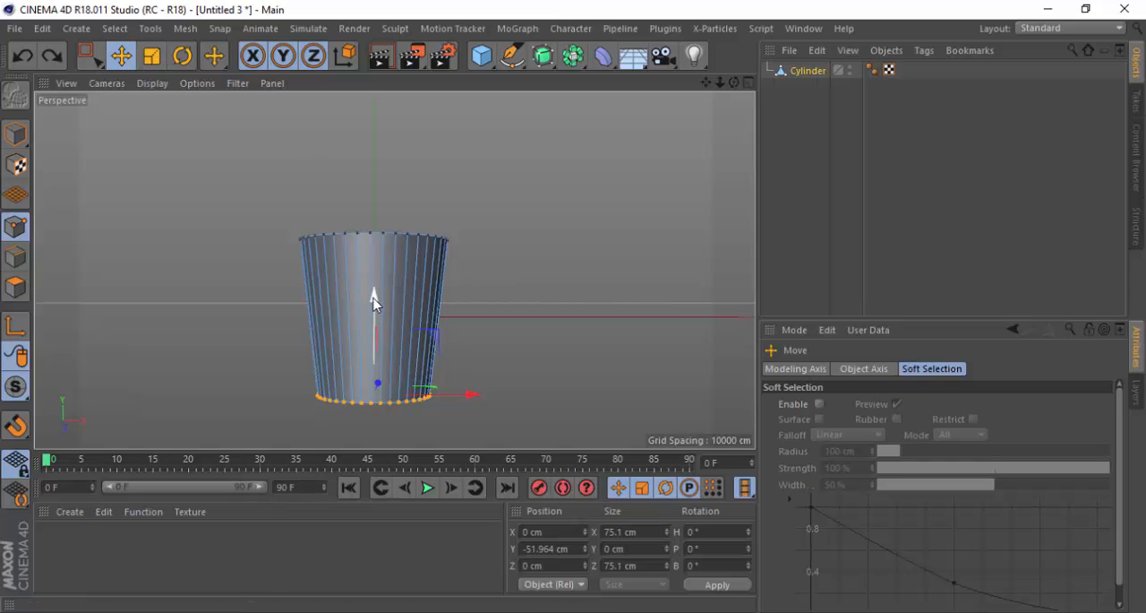
pyautogui.moveTo(376, 292); pyautogui.dragTo(376, 270)
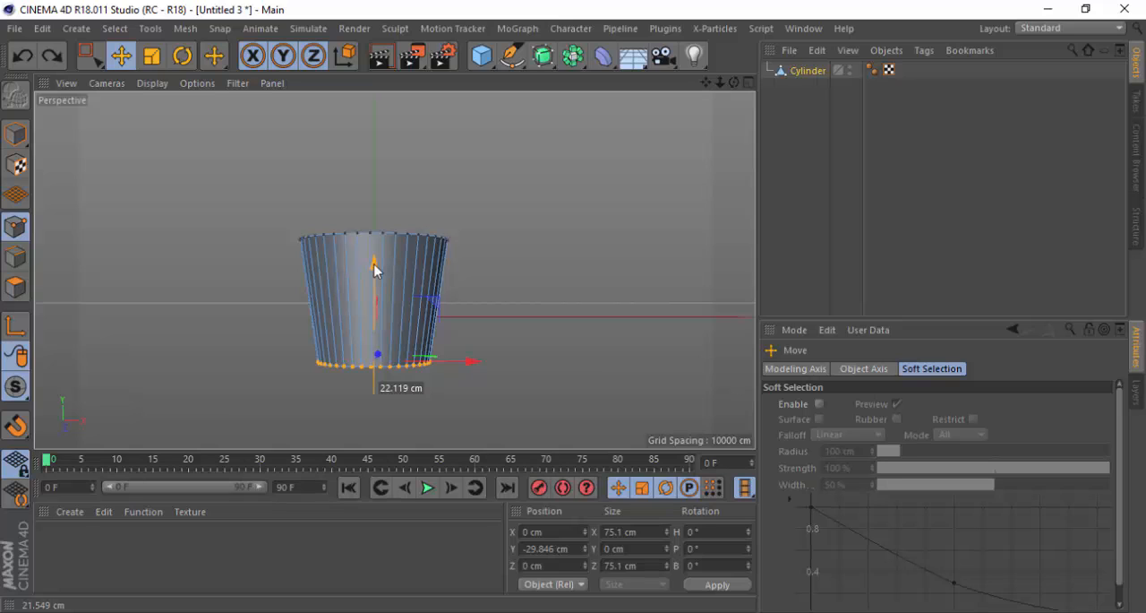
pyautogui.moveTo(376, 271); pyautogui.dragTo(377, 269)
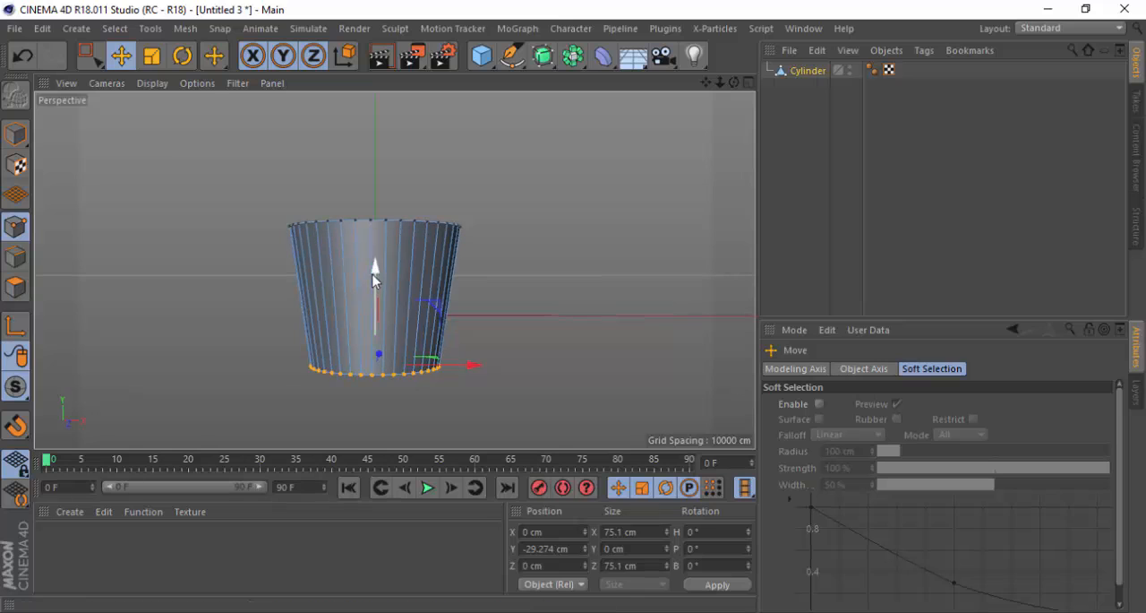
pyautogui.moveTo(375, 285); pyautogui.dragTo(349, 262)
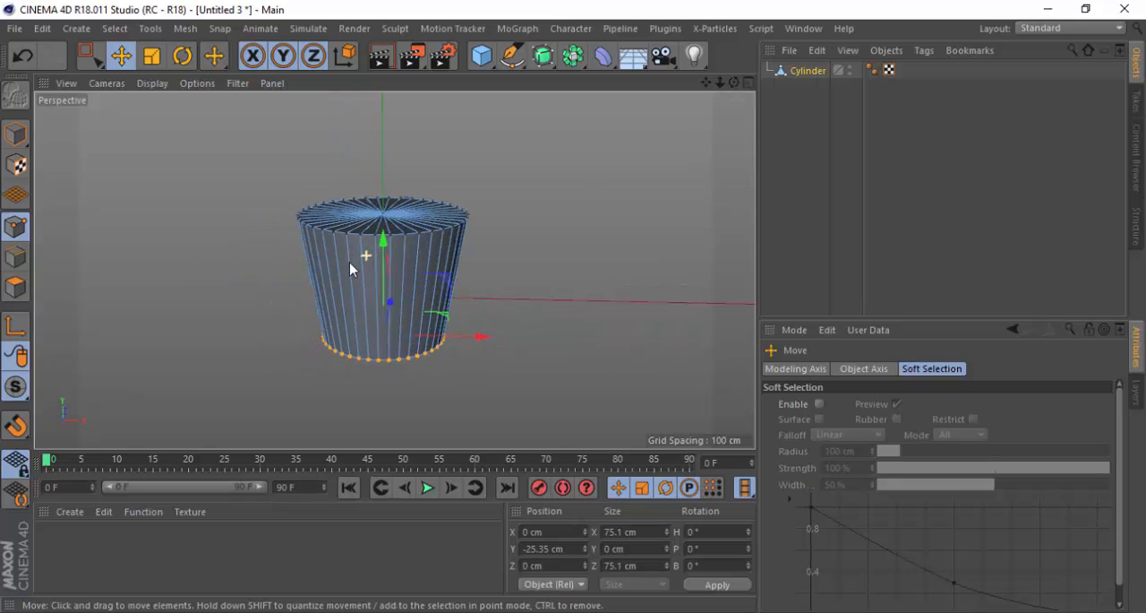
# Switch to Model mode, deselect the cylinder and examine its tapered shape from above, the side and below
pyautogui.click(16, 134)
pyautogui.click(259, 159)
pyautogui.keyDown('alt'); pyautogui.moveTo(299, 220); pyautogui.dragTo(394, 272); pyautogui.keyUp('alt')
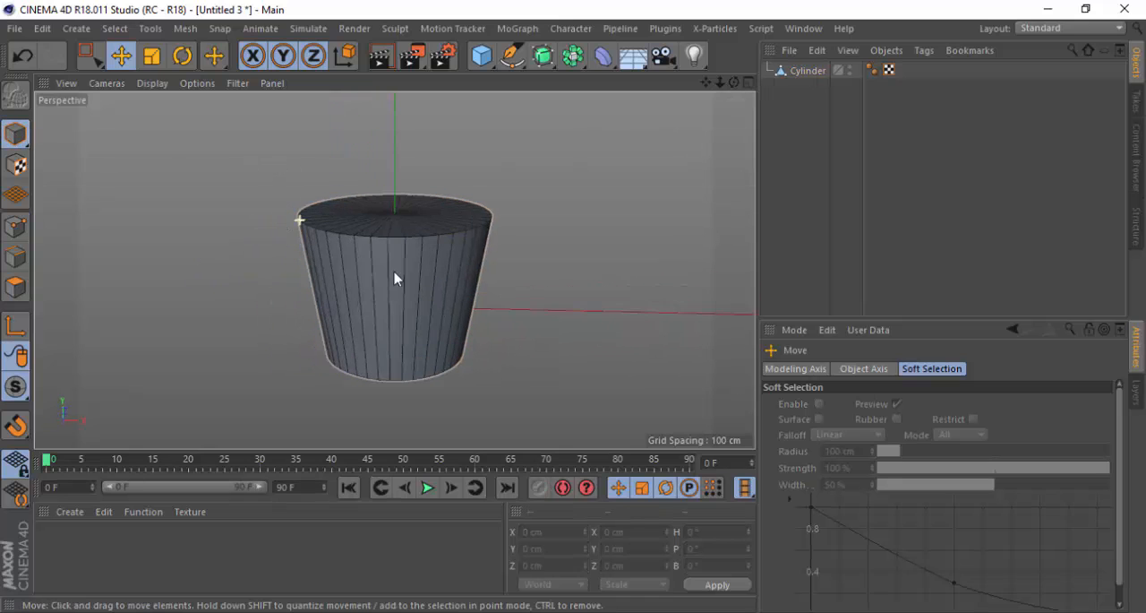
pyautogui.keyDown('alt'); pyautogui.moveTo(373, 358); pyautogui.dragTo(357, 339); pyautogui.keyUp('alt')
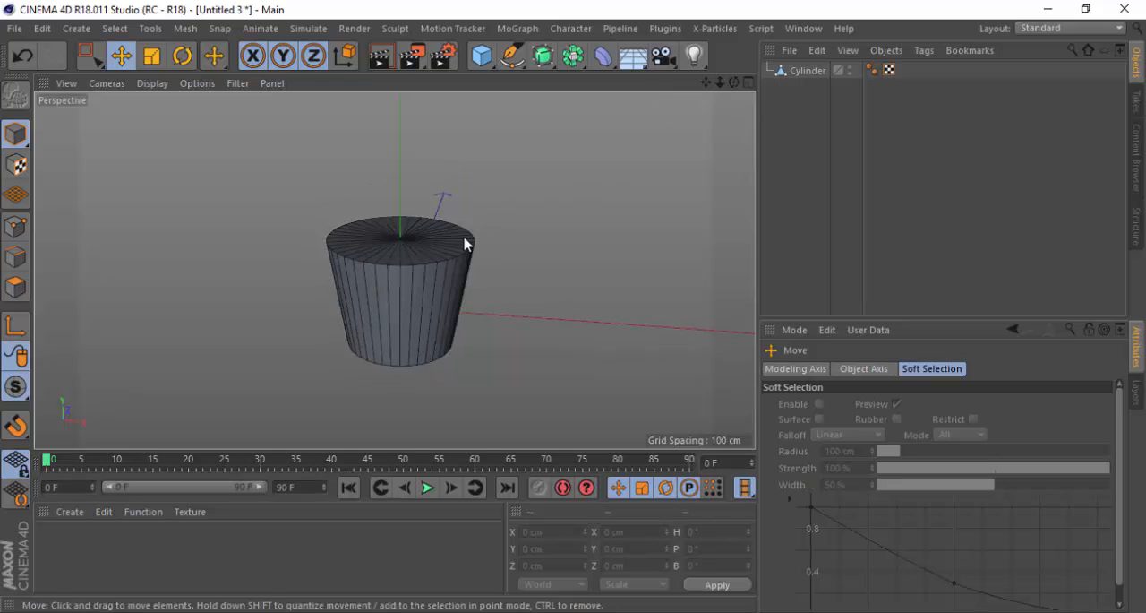
pyautogui.keyDown('alt'); pyautogui.moveTo(463, 238); pyautogui.dragTo(438, 243); pyautogui.keyUp('alt')
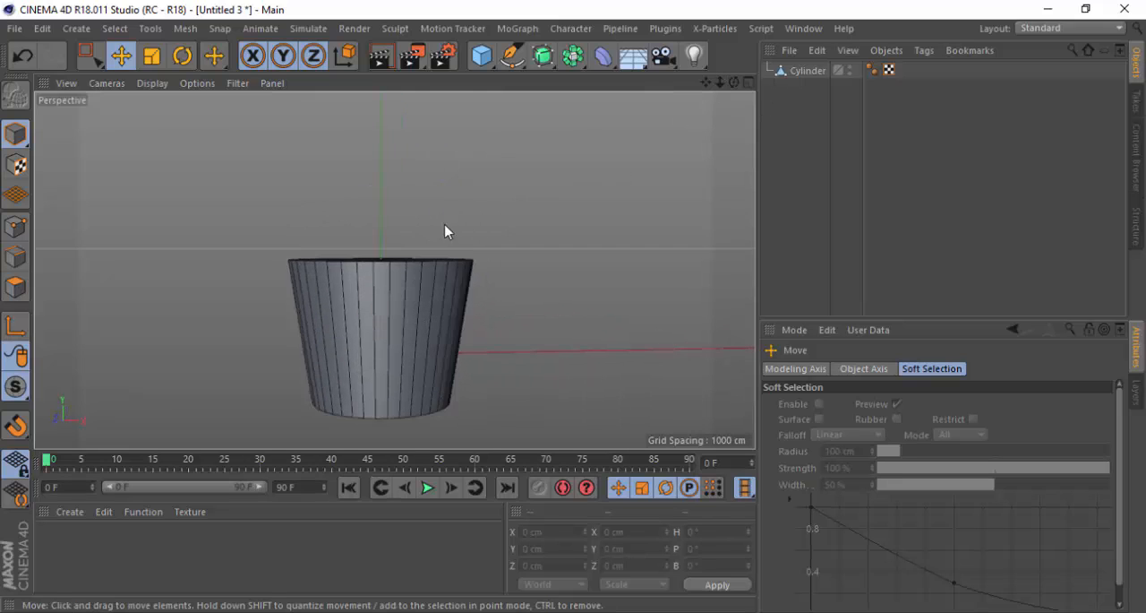
pyautogui.keyDown('alt'); pyautogui.moveTo(457, 206); pyautogui.dragTo(400, 381, button='right'); pyautogui.keyUp('alt')
pyautogui.scroll(1, 378, 382)
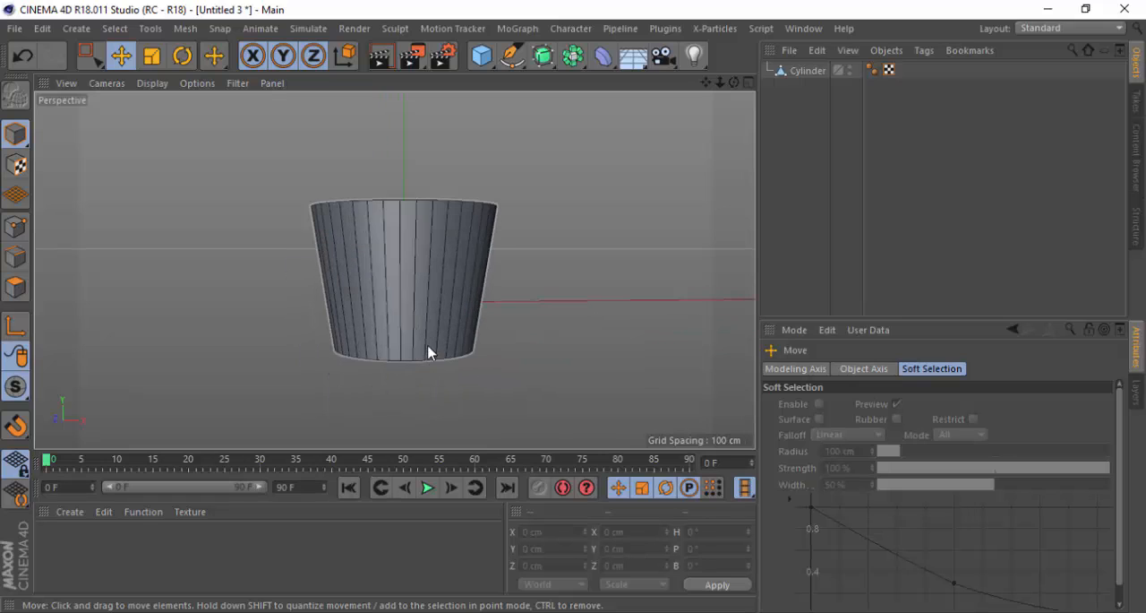
pyautogui.scroll(1, 430, 348)
pyautogui.keyDown('alt'); pyautogui.moveTo(387, 367); pyautogui.dragTo(366, 308); pyautogui.keyUp('alt')
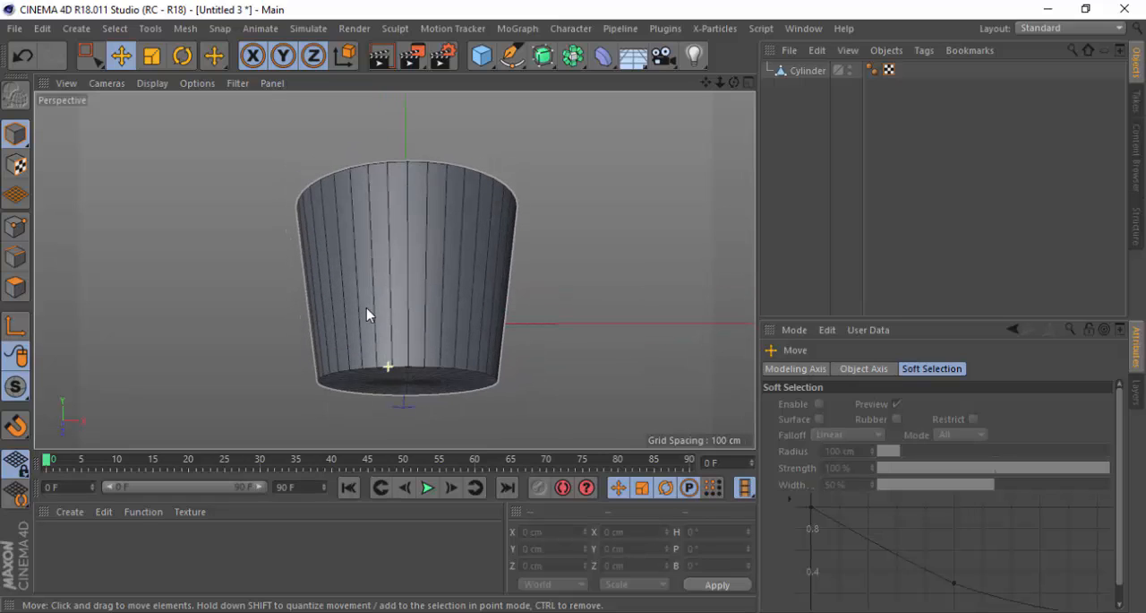
# In Polygon mode, select the polygons of the cylinder's bottom cap with Loop Selection
pyautogui.click(18, 289)
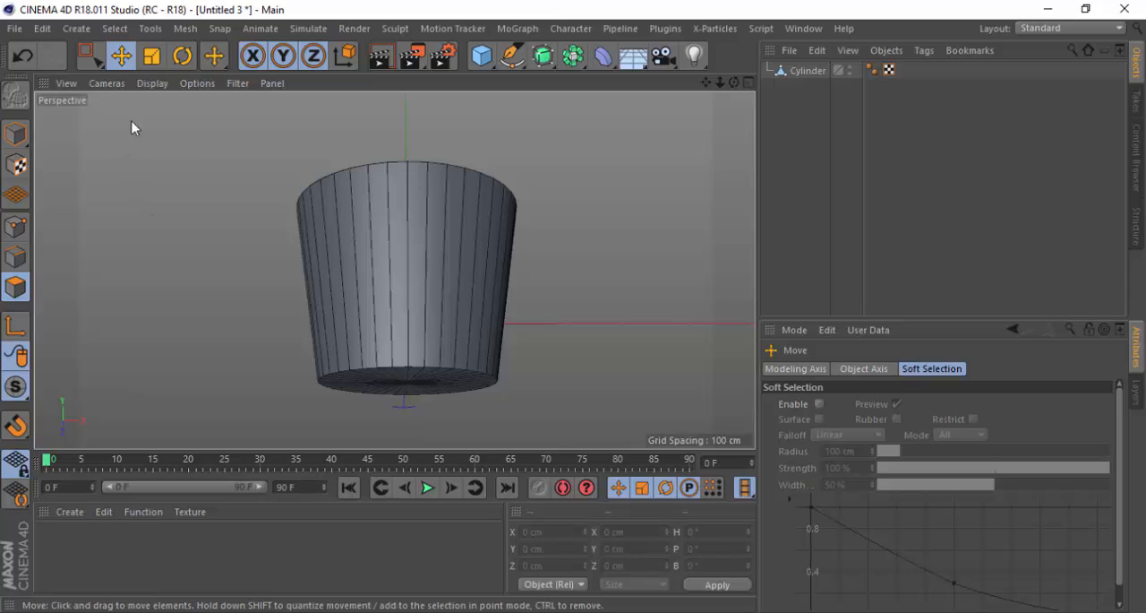
pyautogui.click(114, 29)
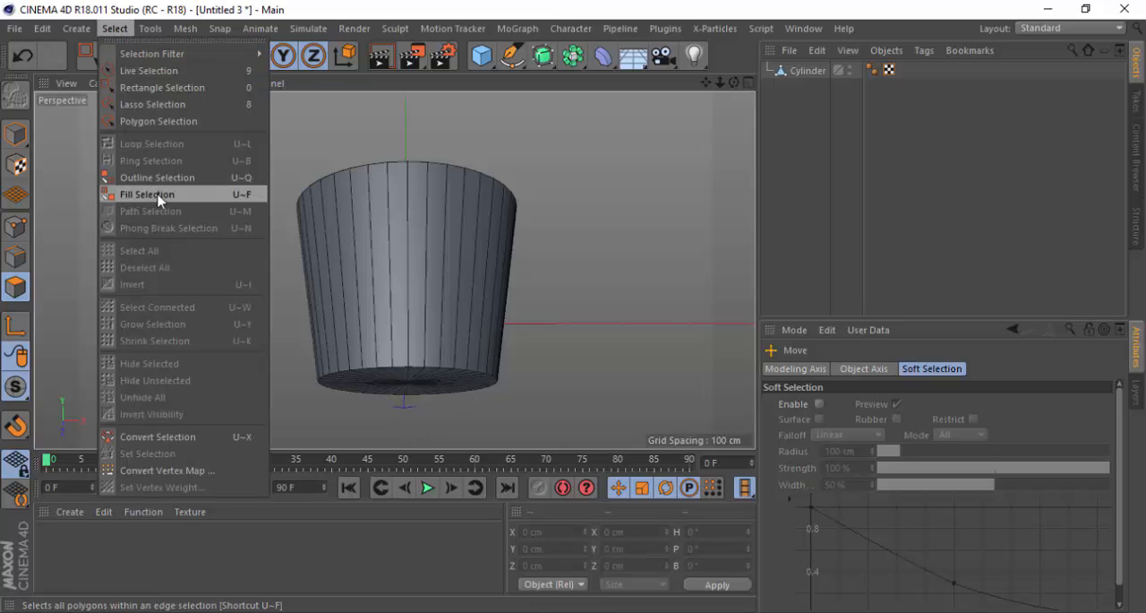
pyautogui.click(815, 78)
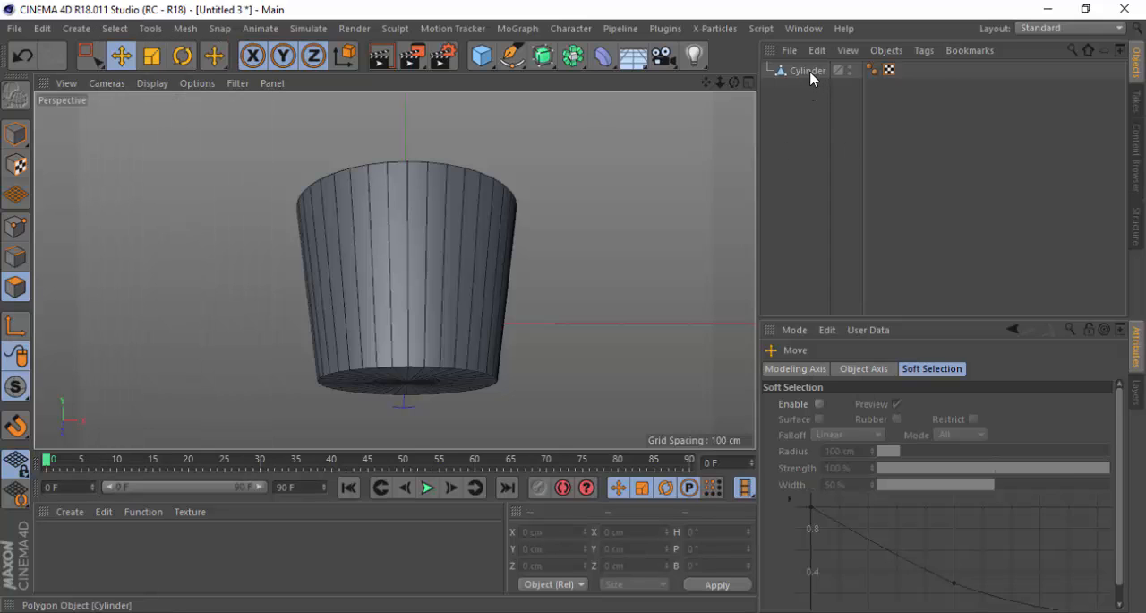
pyautogui.click(815, 78)
pyautogui.click(115, 29)
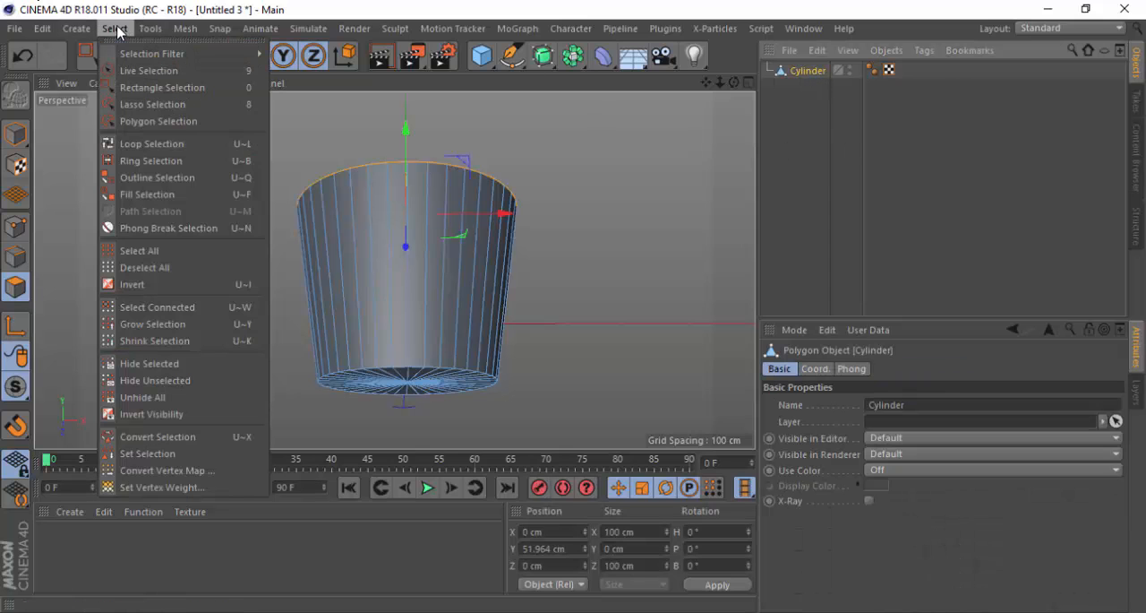
pyautogui.click(132, 144)
pyautogui.scroll(3, 413, 394)
pyautogui.keyDown('alt'); pyautogui.moveTo(422, 415); pyautogui.dragTo(385, 301); pyautogui.keyUp('alt')
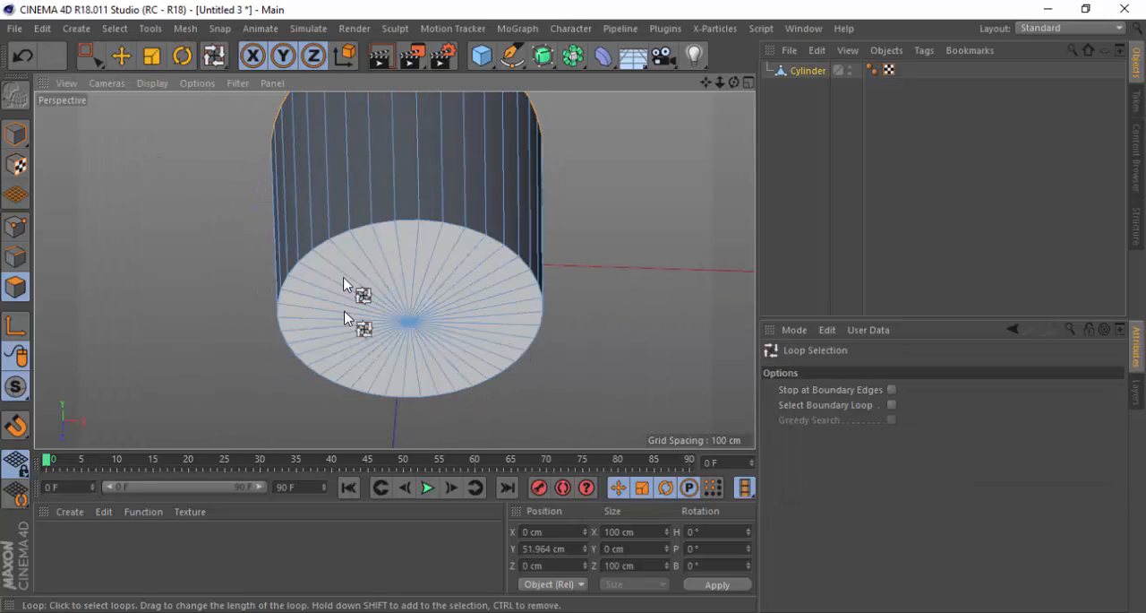
pyautogui.click(408, 328)
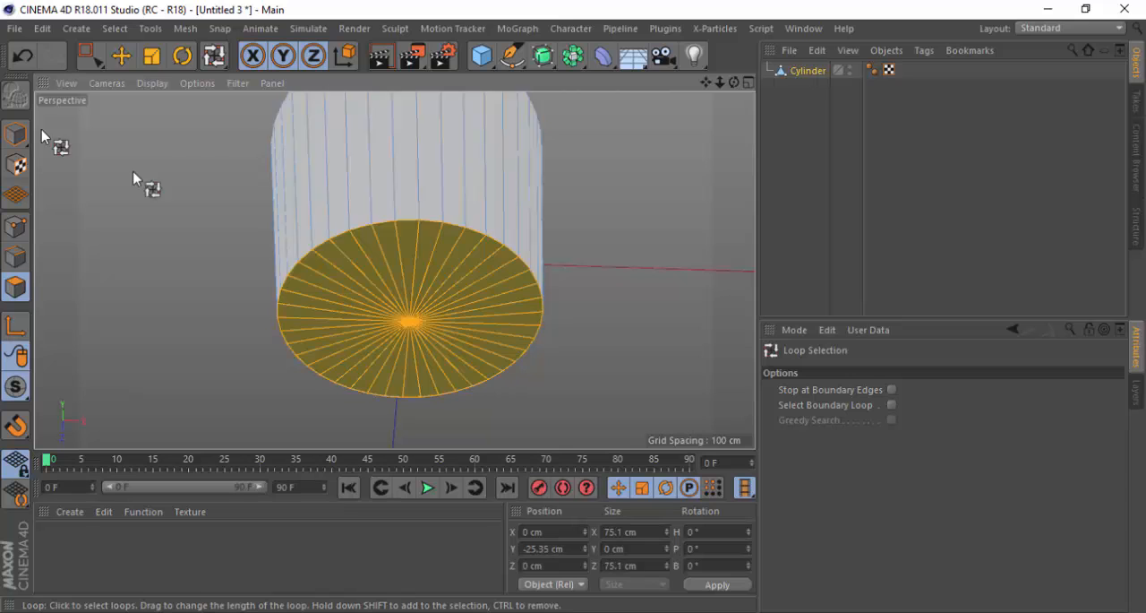
# Try to move the bottom cap polygons down along the Y axis, then undo the move
pyautogui.keyDown('alt'); pyautogui.moveTo(464, 342); pyautogui.dragTo(433, 317); pyautogui.keyUp('alt')
pyautogui.press('e')
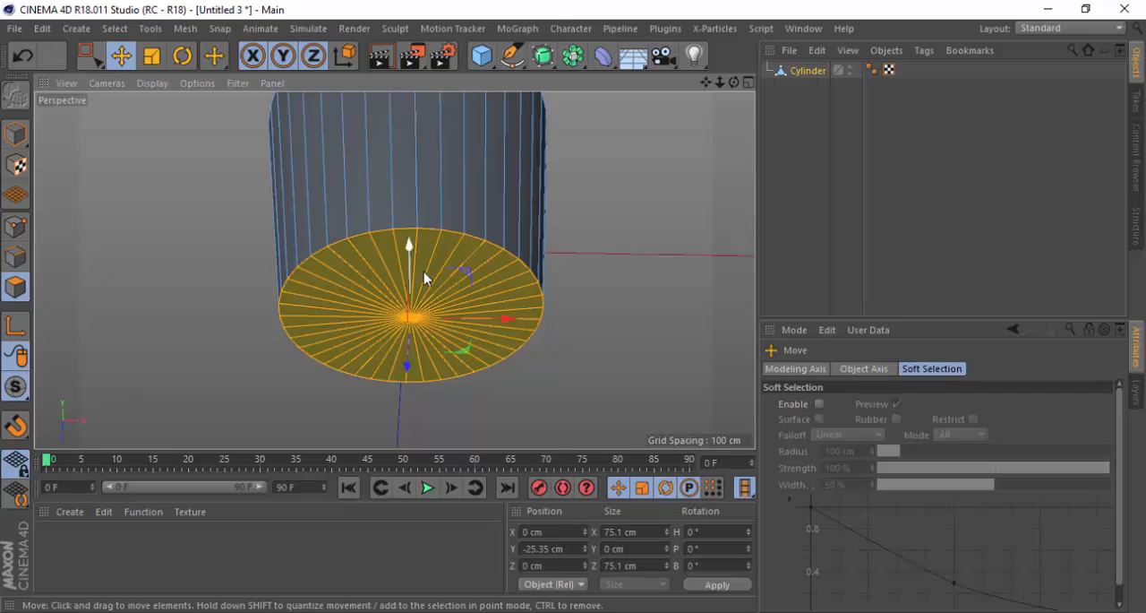
pyautogui.scroll(1, 414, 267)
pyautogui.keyDown('alt'); pyautogui.moveTo(411, 276); pyautogui.dragTo(403, 349); pyautogui.keyUp('alt')
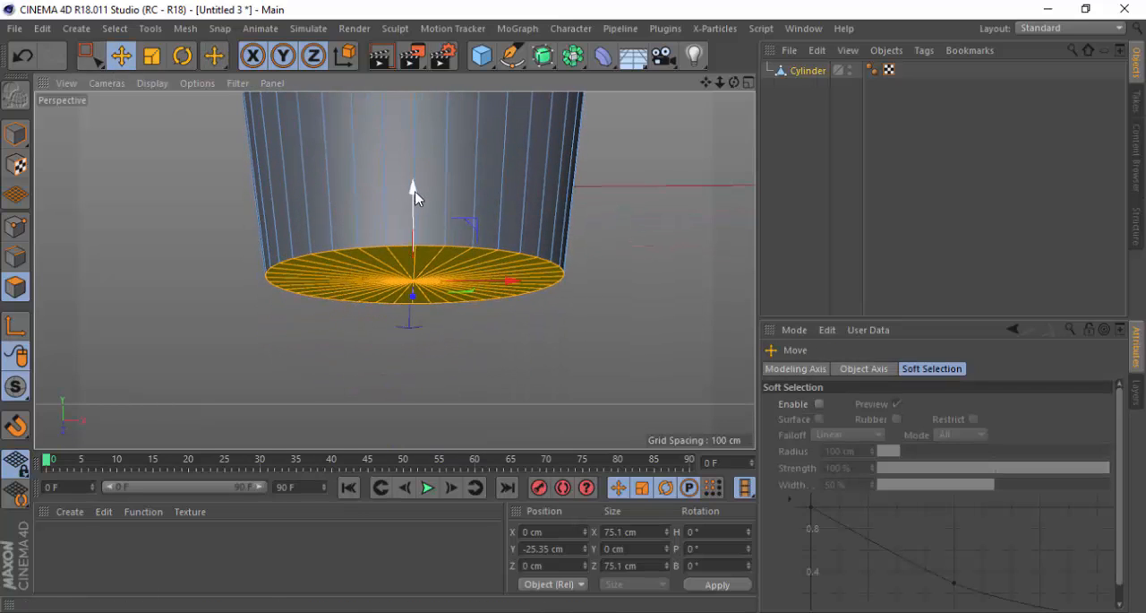
pyautogui.moveTo(414, 197); pyautogui.dragTo(415, 260)
pyautogui.hotkey('ctrl', 'z')
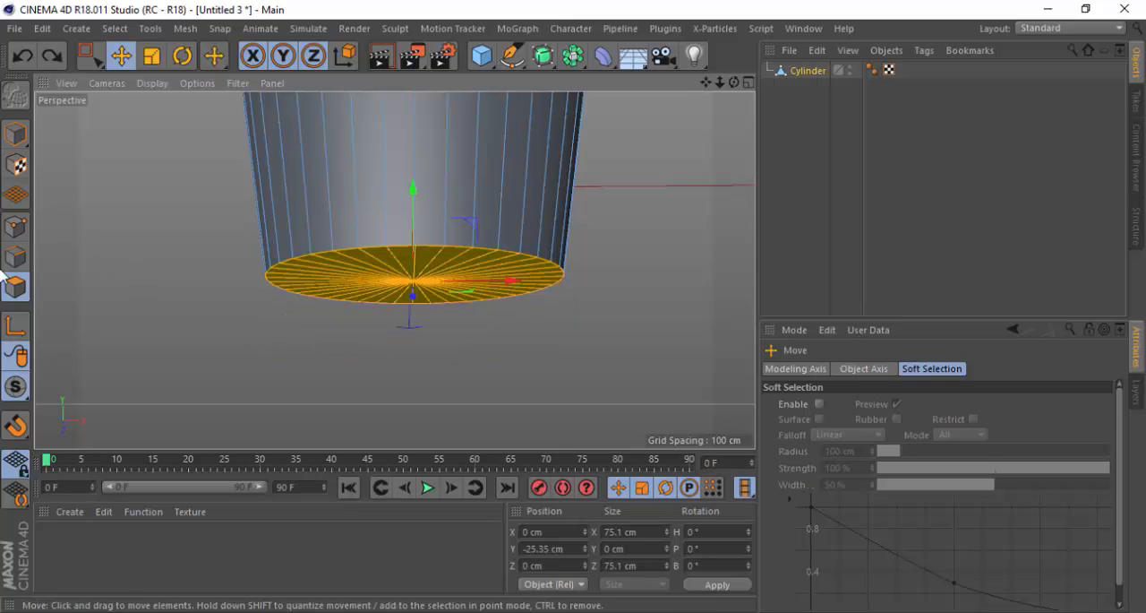
# In Point mode, select all points of the cylinder and run Optimize on them
pyautogui.click(15, 227)
pyautogui.hotkey('ctrl', 'a')
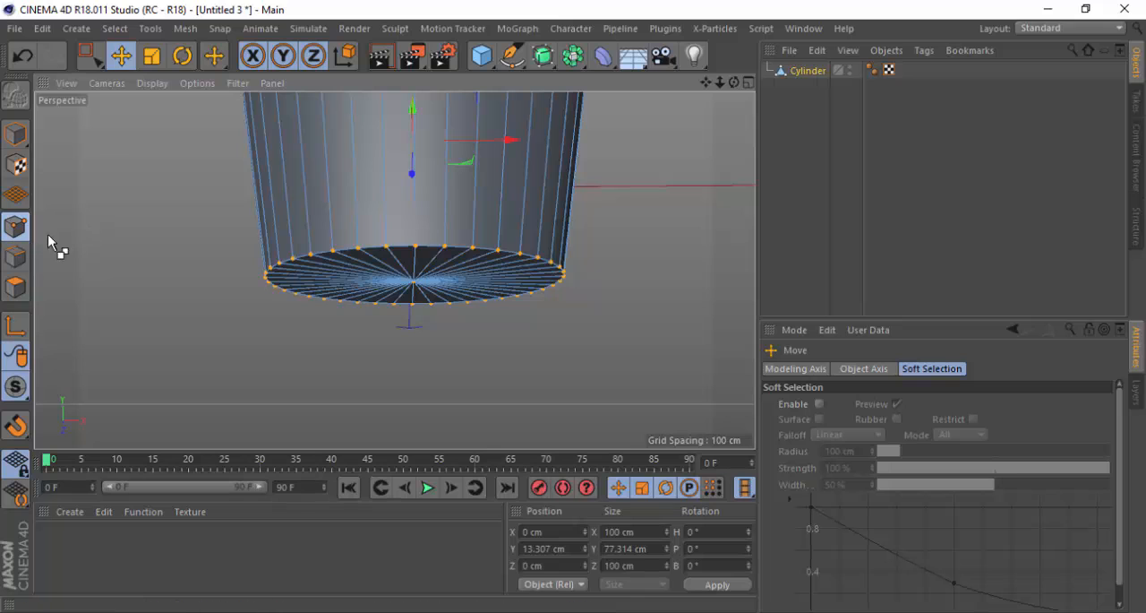
pyautogui.keyDown('alt'); pyautogui.moveTo(387, 357); pyautogui.dragTo(197, 273); pyautogui.keyUp('alt')
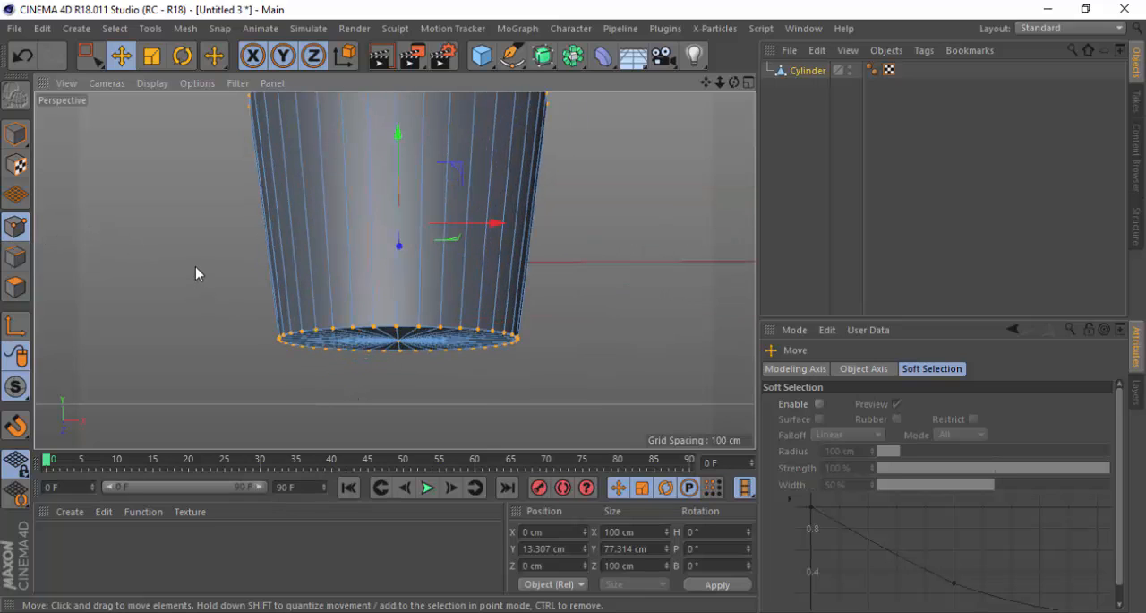
pyautogui.rightClick(178, 210)
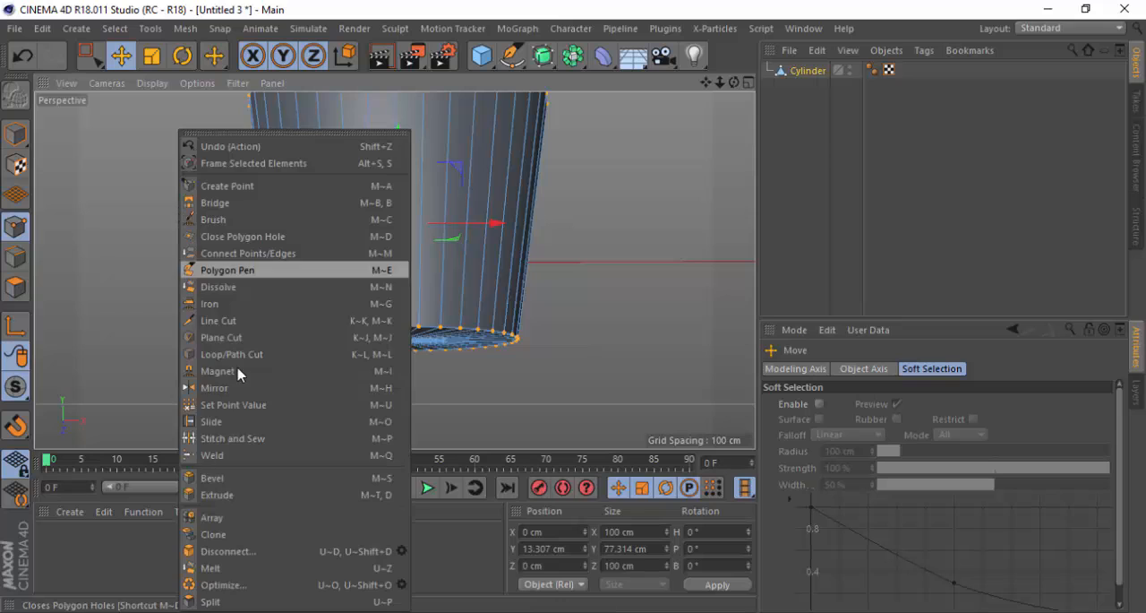
pyautogui.click(231, 587)
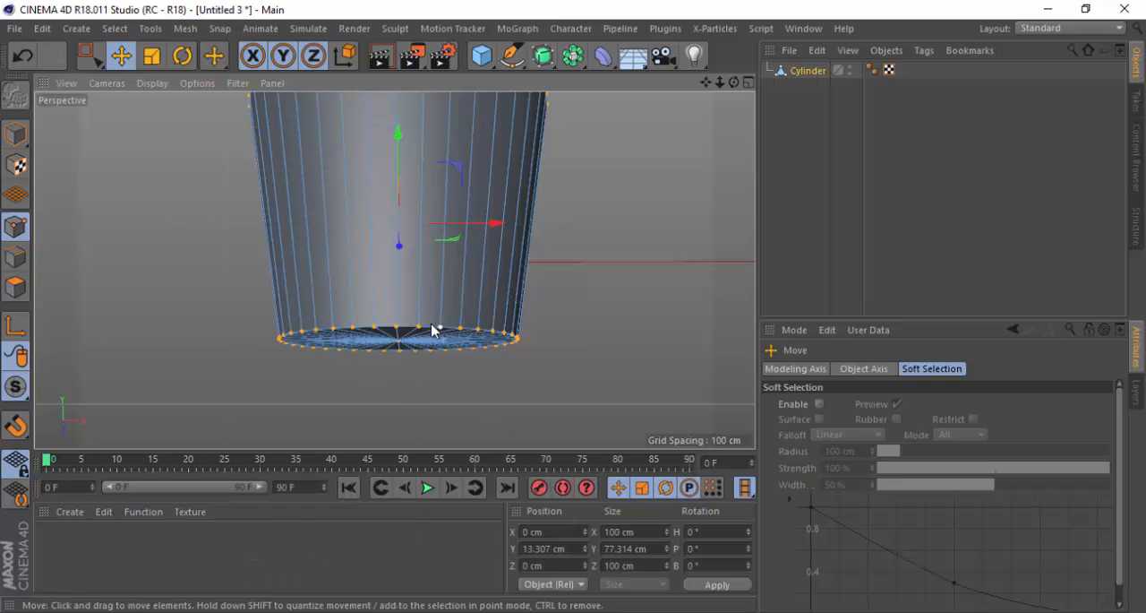
pyautogui.scroll(2, 435, 328)
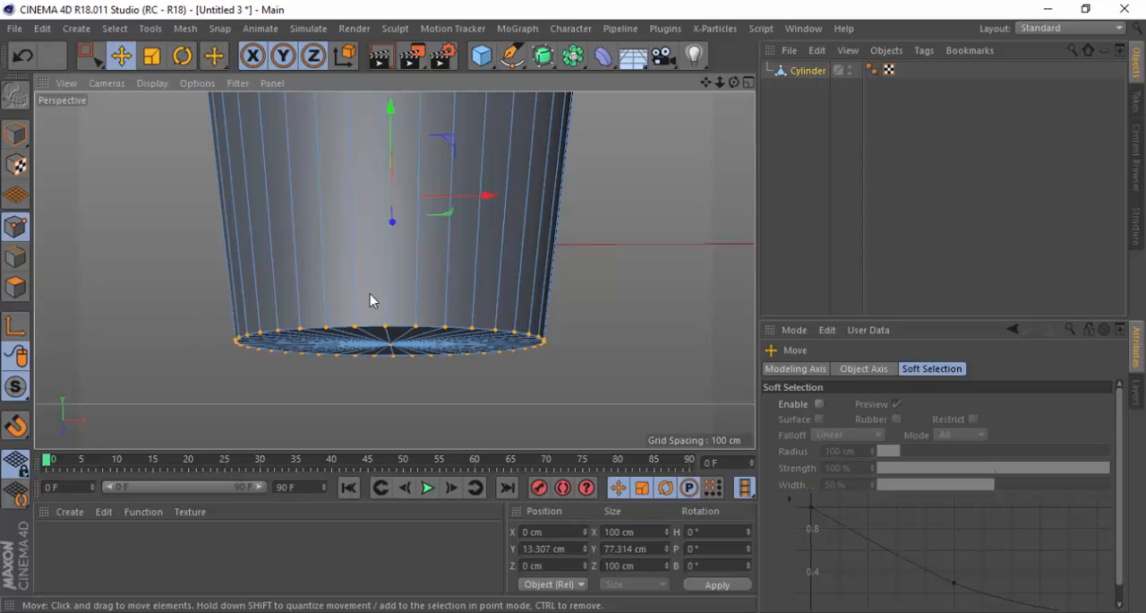
# Return to Polygon mode with the bottom cap polygons selected and show the cap from slightly below
pyautogui.keyDown('ctrl'); pyautogui.click(16, 289); pyautogui.keyUp('ctrl')
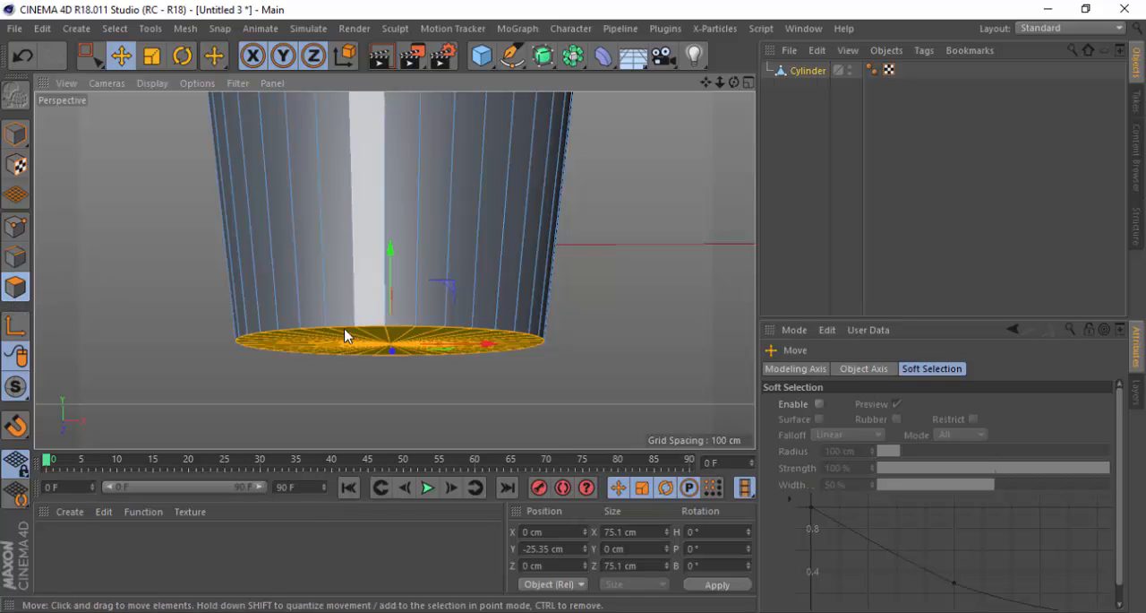
pyautogui.scroll(1, 407, 374)
pyautogui.keyDown('alt'); pyautogui.moveTo(361, 331); pyautogui.dragTo(362, 322); pyautogui.keyUp('alt')
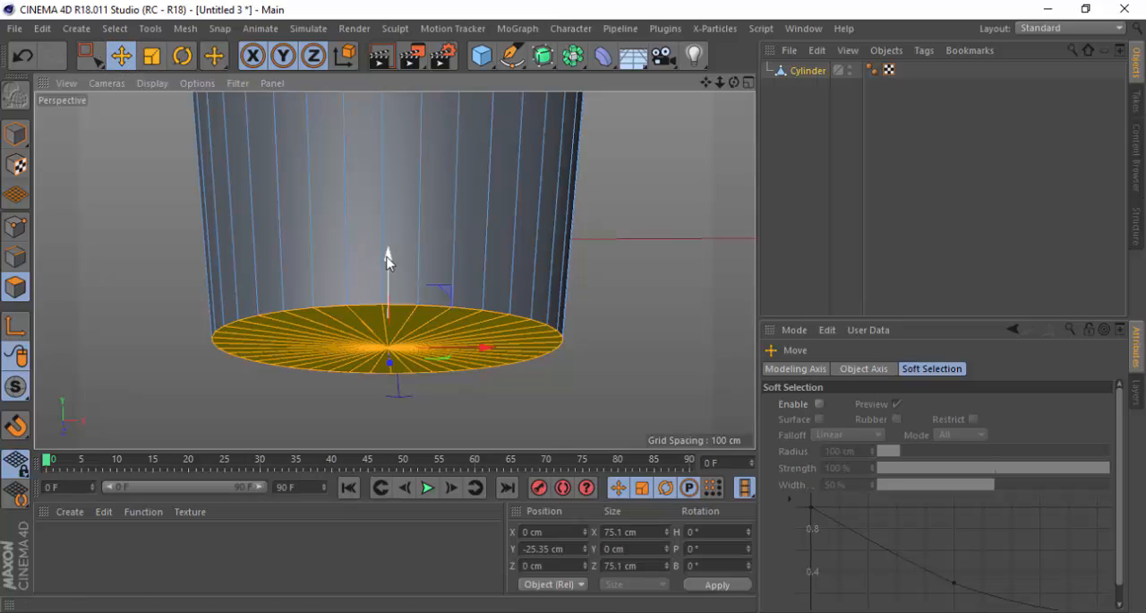
# Try moving the bottom cap down along Y and extruding it down about 8 cm, undoing each attempt
pyautogui.moveTo(386, 259); pyautogui.dragTo(379, 286)
pyautogui.hotkey('ctrl', 'z')
pyautogui.moveTo(388, 254); pyautogui.dragTo(386, 288)
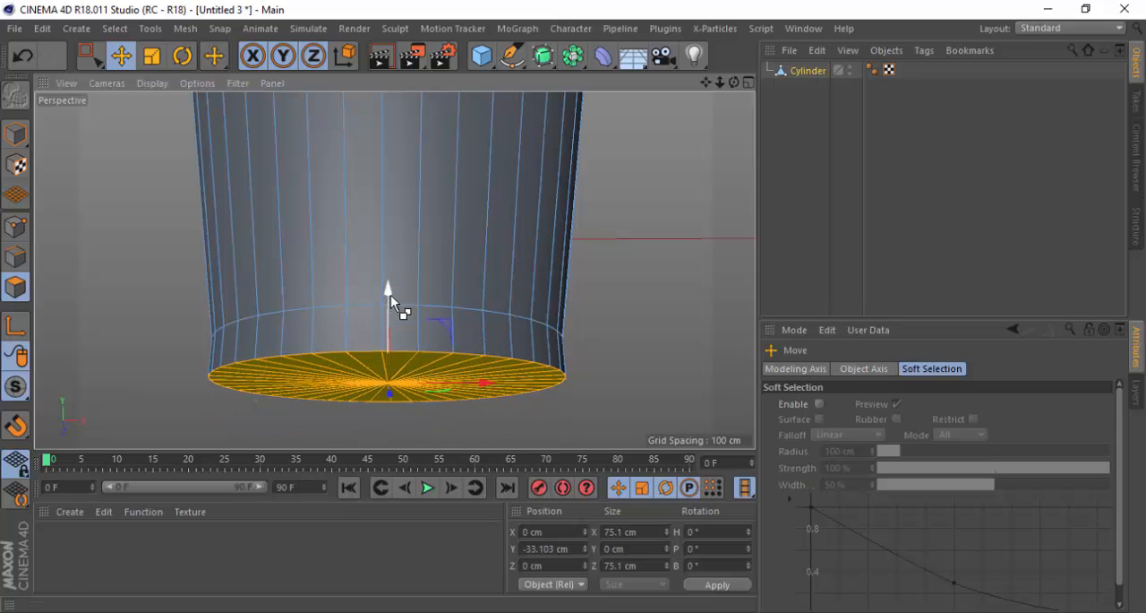
pyautogui.hotkey('ctrl', 'z')
# Inset the bottom cap polygons with a scale extrusion in X and Z, to a size of about 71.9 cm
pyautogui.scroll(3, 409, 341)
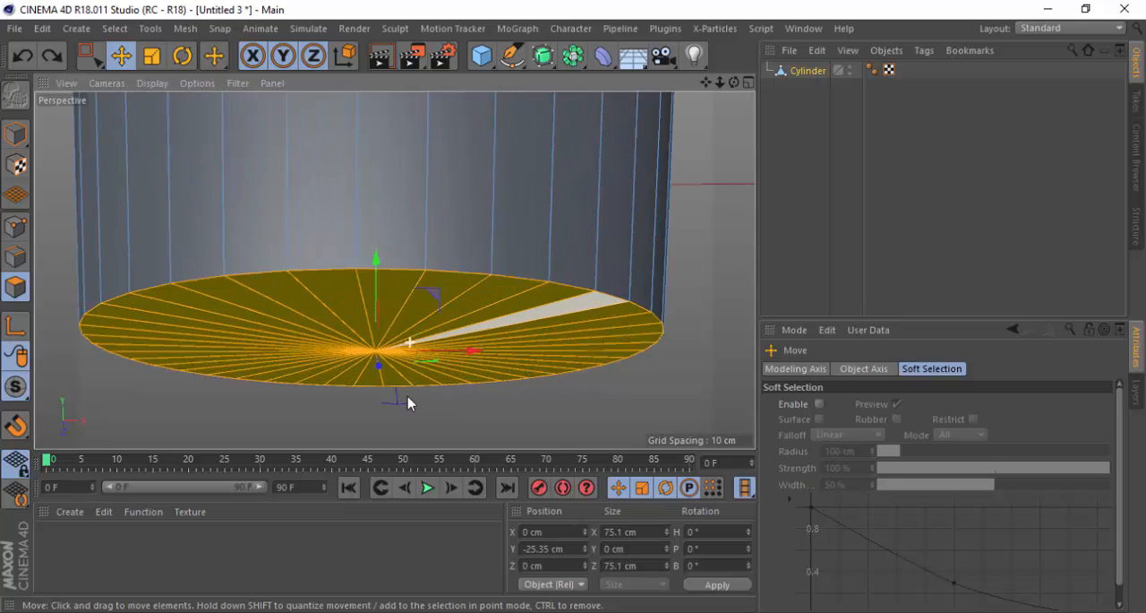
pyautogui.scroll(-3, 371, 274)
pyautogui.press('t')
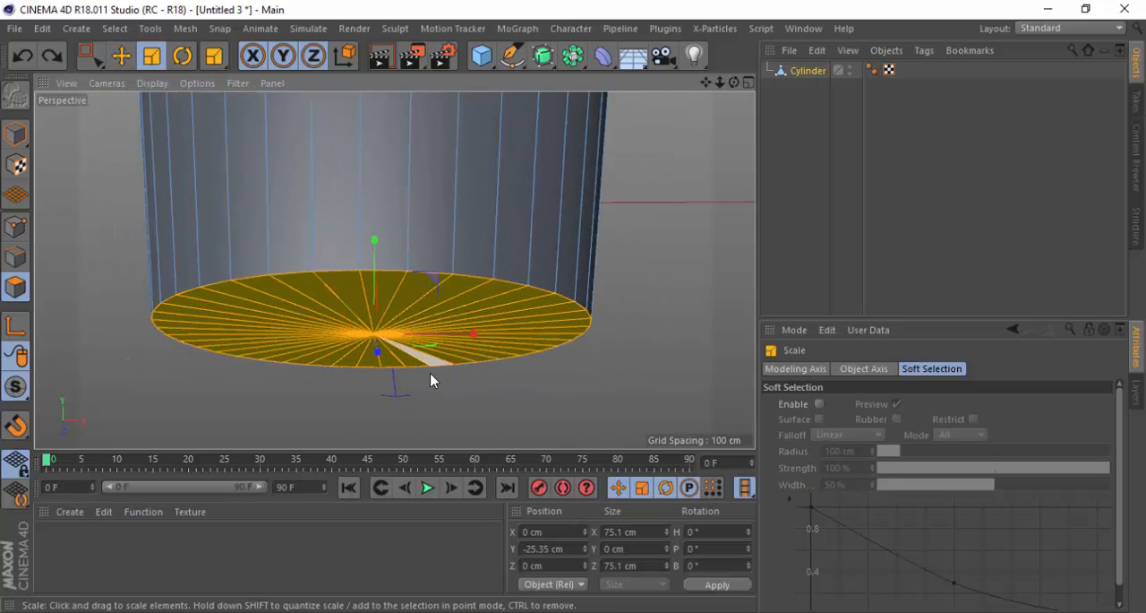
pyautogui.keyDown('alt'); pyautogui.moveTo(405, 355); pyautogui.dragTo(395, 312); pyautogui.keyUp('alt')
pyautogui.hotkey('ctrl', 'z')
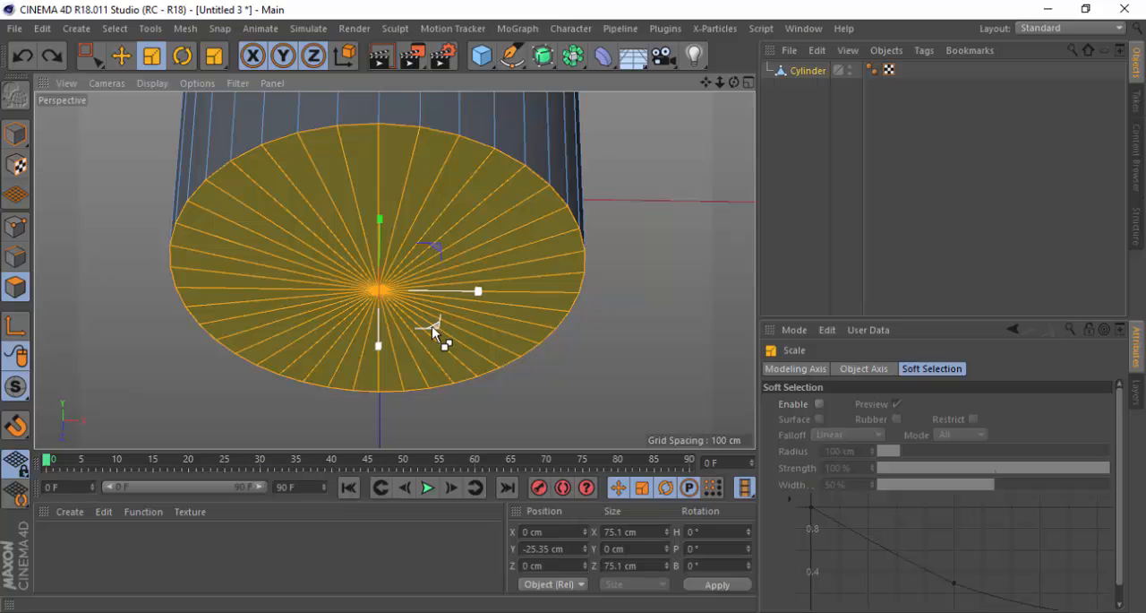
pyautogui.moveTo(432, 326); pyautogui.dragTo(377, 306)
# Extrude the inset bottom cap downward along Y to a position of about -29.1 cm
pyautogui.press('e')
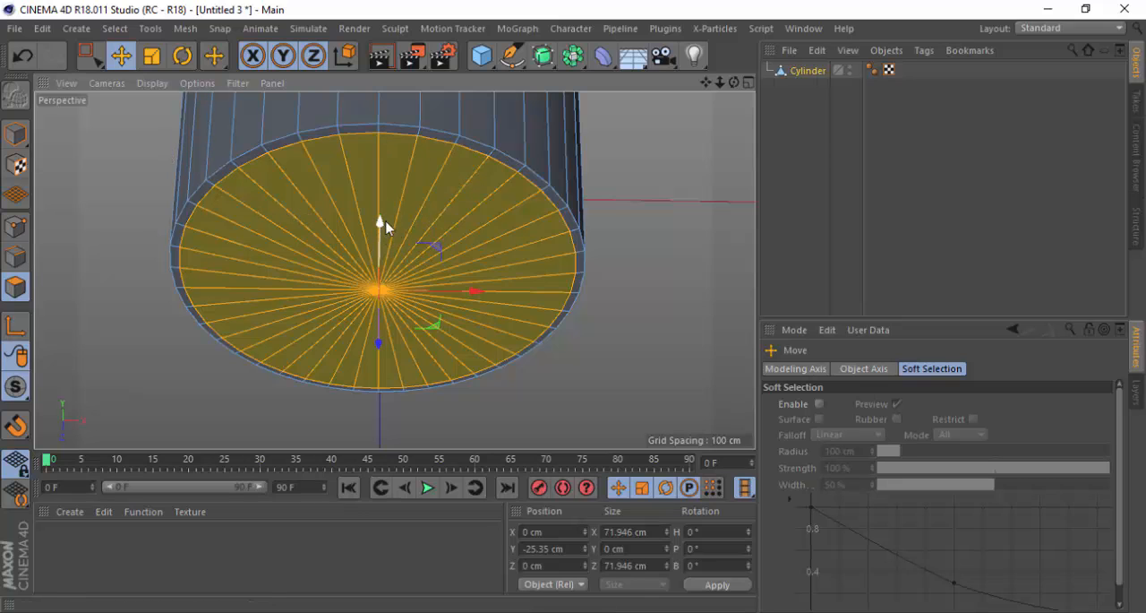
pyautogui.keyDown('alt'); pyautogui.moveTo(370, 233); pyautogui.dragTo(396, 240); pyautogui.keyUp('alt')
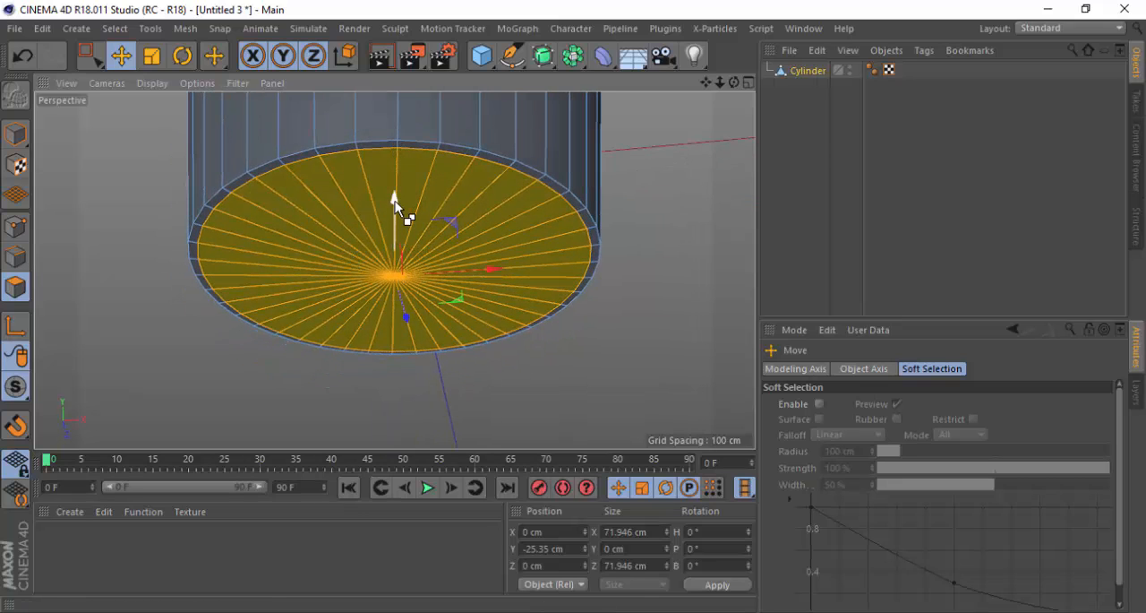
pyautogui.moveTo(393, 200); pyautogui.dragTo(430, 277)
pyautogui.moveTo(396, 106); pyautogui.dragTo(397, 120)
pyautogui.scroll(-3, 423, 281)
pyautogui.scroll(-6, 425, 328)
pyautogui.scroll(2, 427, 259)
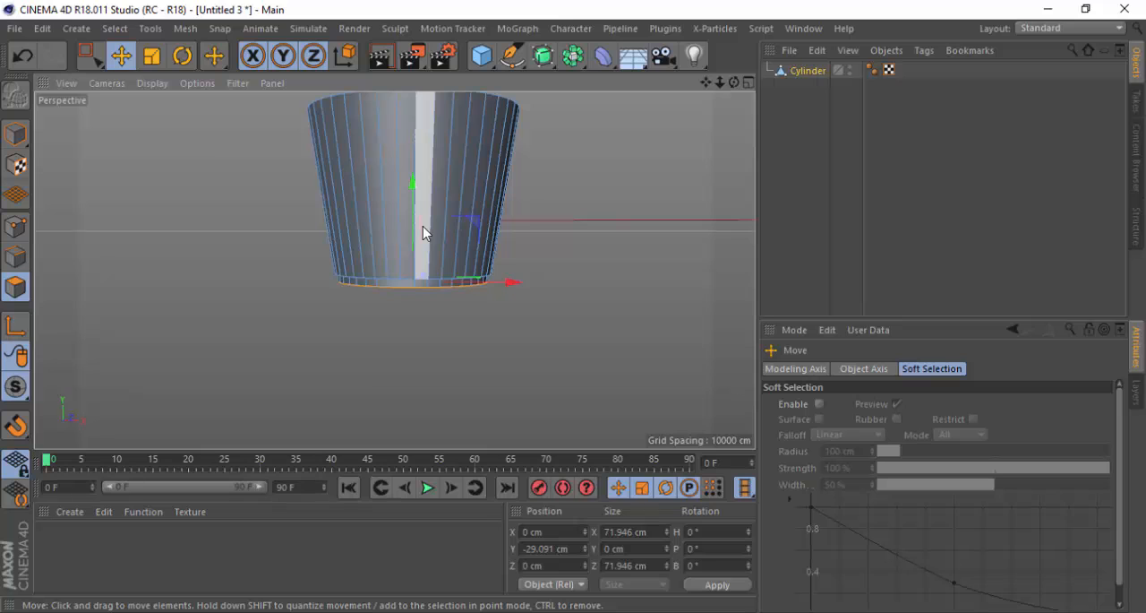
pyautogui.scroll(4, 450, 320)
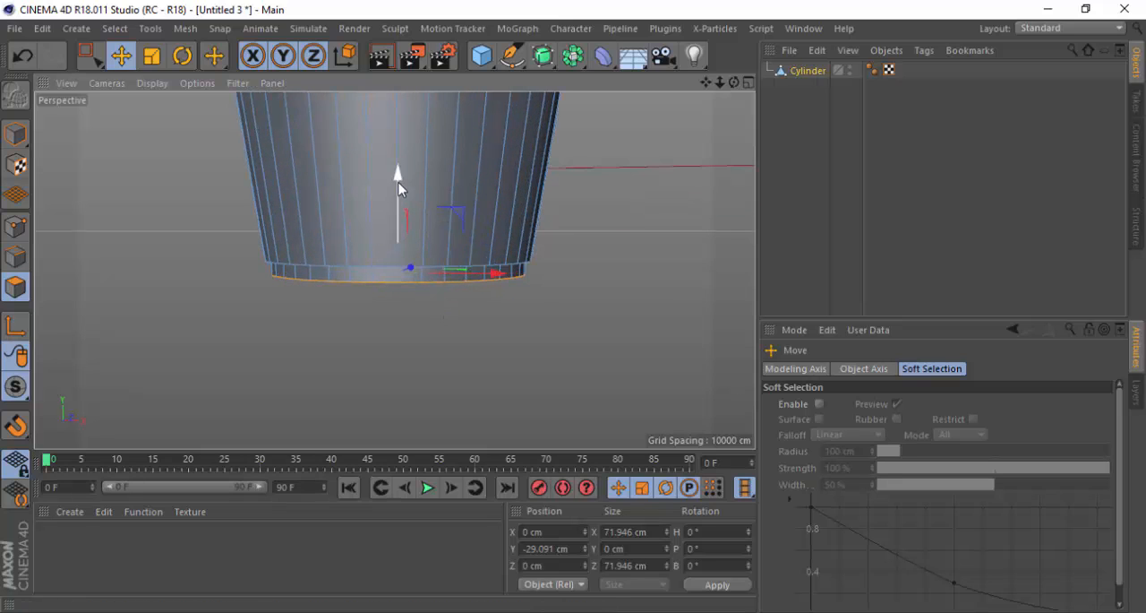
# Move the bottom cap further down along Y to about -31.8 cm to deepen the base ring
pyautogui.moveTo(400, 184); pyautogui.dragTo(399, 198)
pyautogui.scroll(-3, 392, 302)
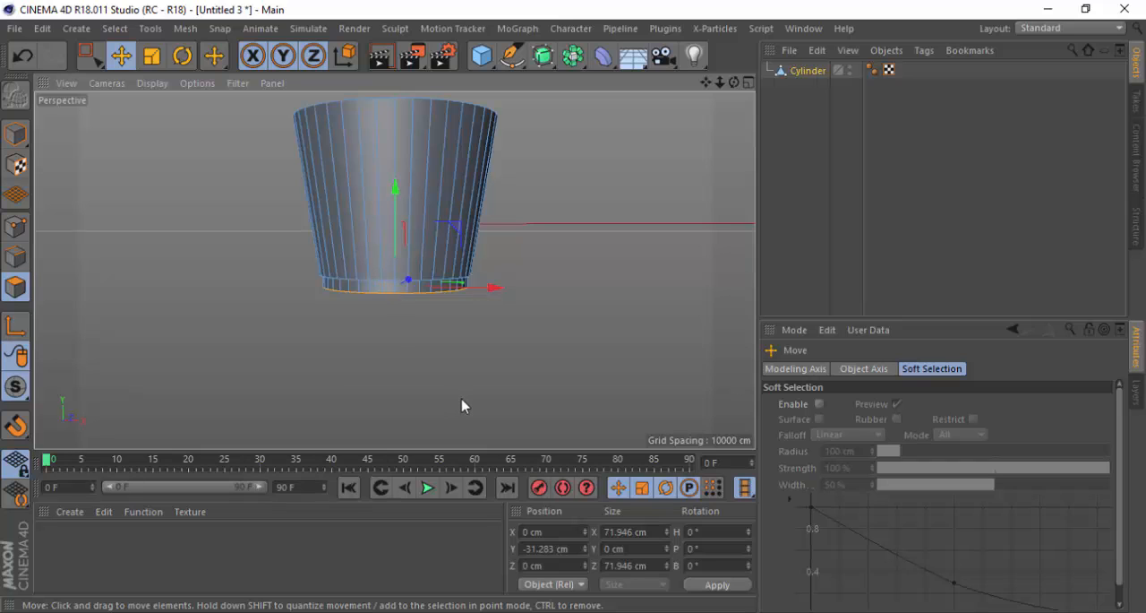
pyautogui.scroll(4, 388, 205)
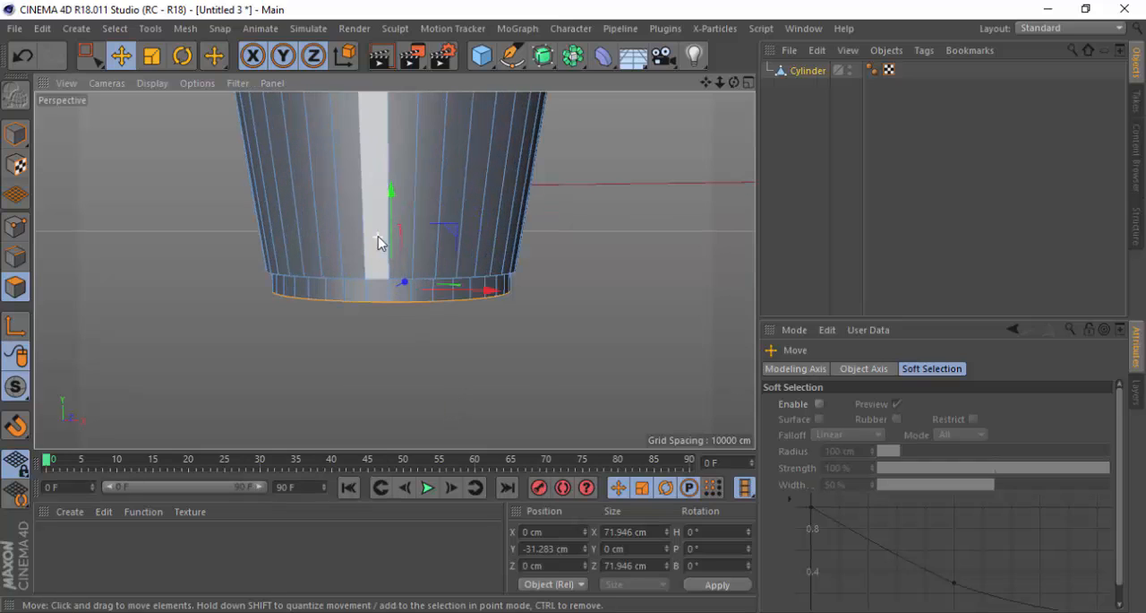
pyautogui.moveTo(392, 195); pyautogui.dragTo(394, 199)
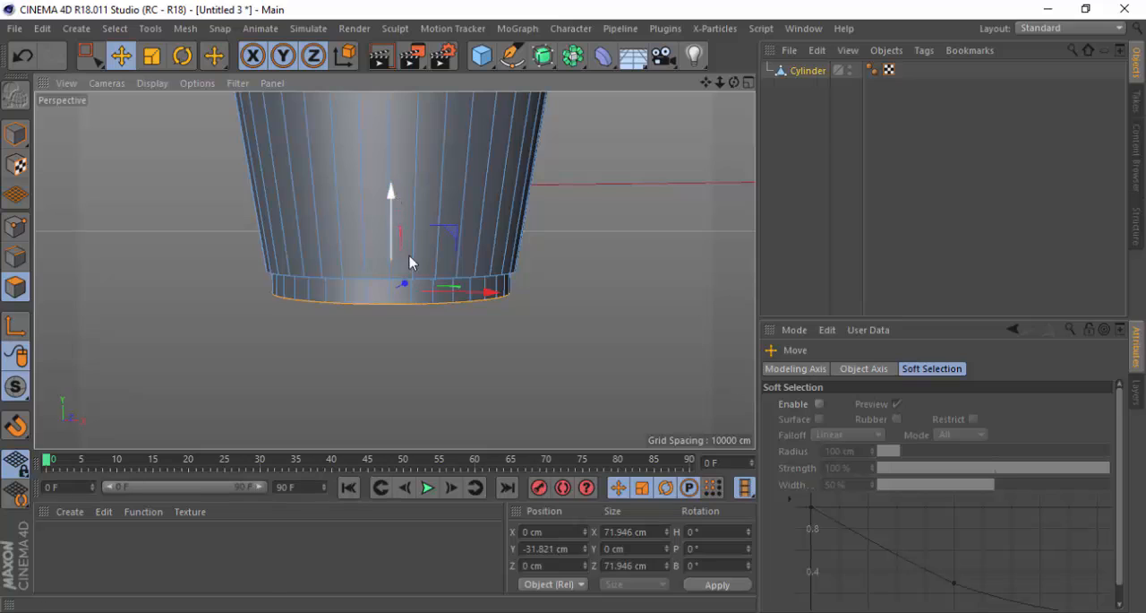
pyautogui.scroll(-3, 421, 268)
pyautogui.scroll(3, 417, 187)
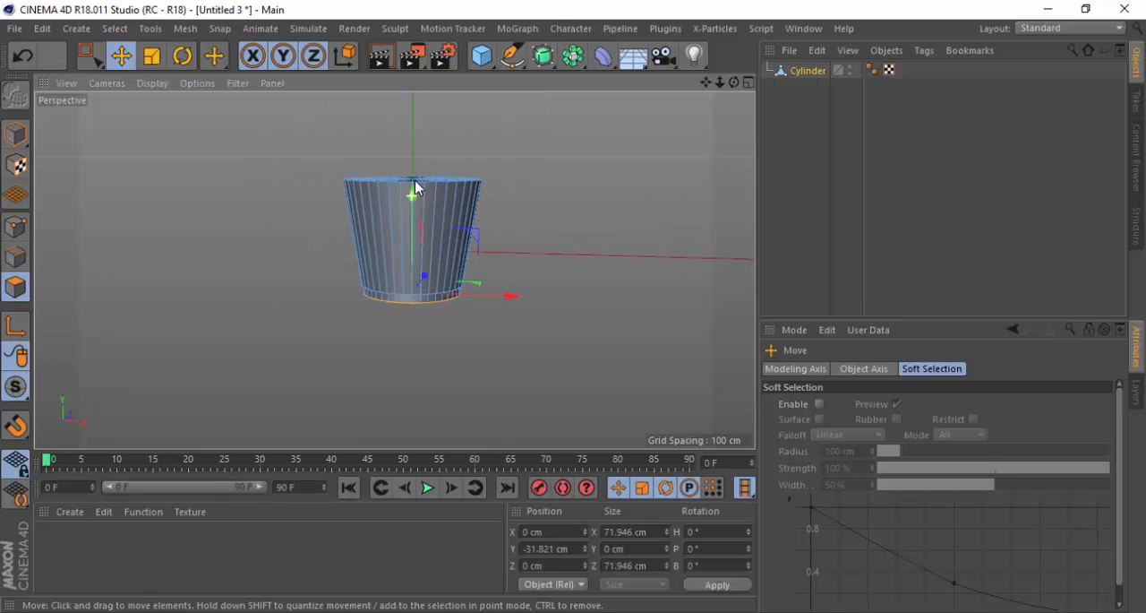
# Select all top cap polygons with Loop Selection and activate the Scale tool
pyautogui.keyDown('alt'); pyautogui.moveTo(412, 168); pyautogui.dragTo(409, 231); pyautogui.keyUp('alt')
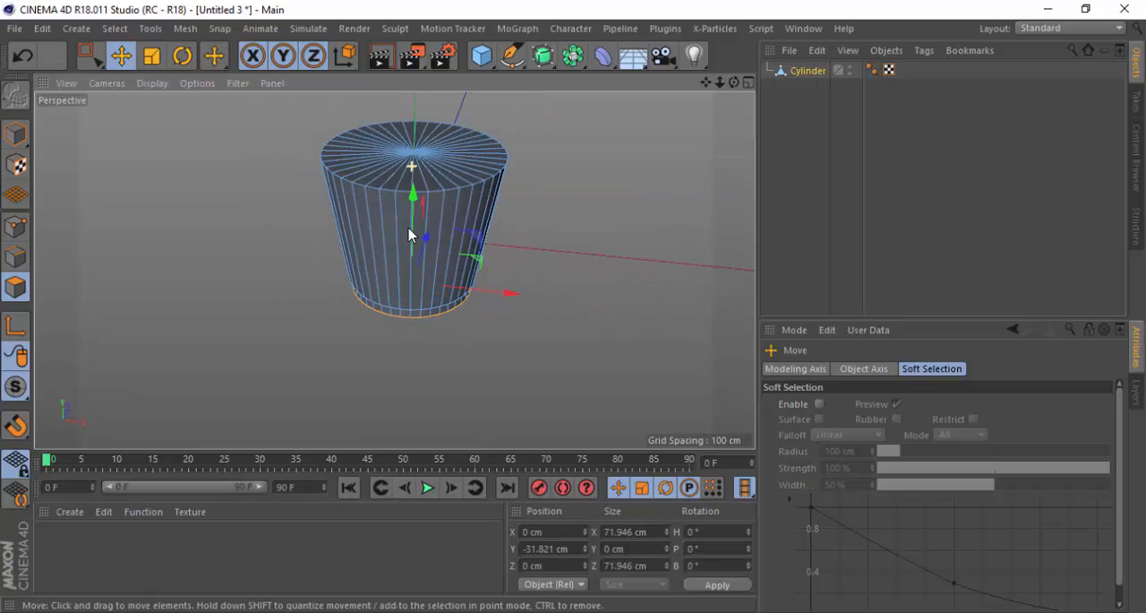
pyautogui.scroll(-3, 395, 313)
pyautogui.scroll(4, 423, 199)
pyautogui.scroll(2, 424, 200)
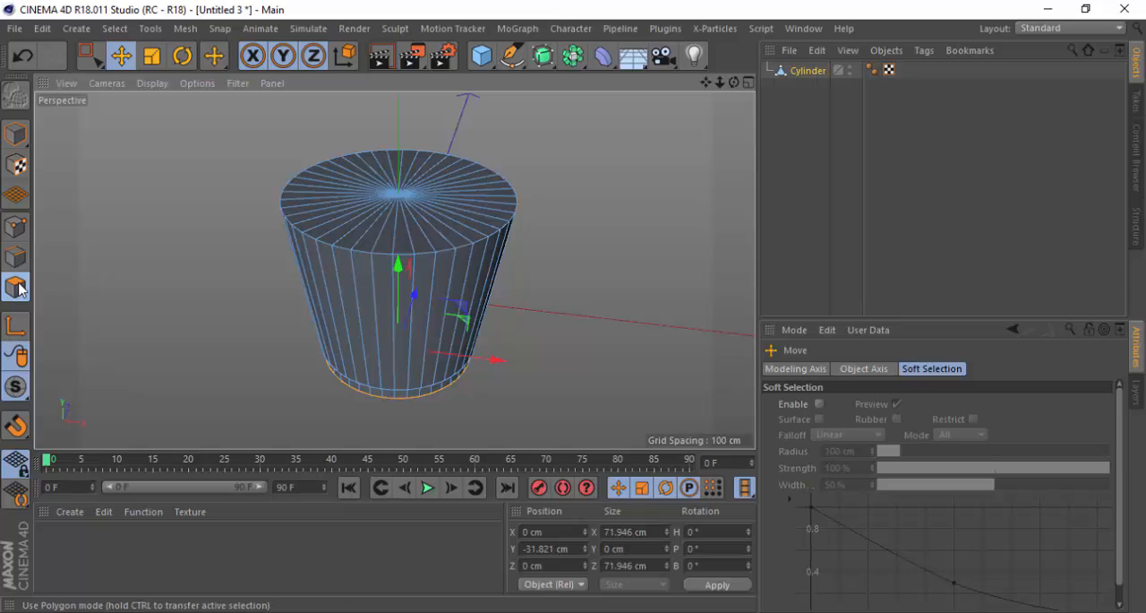
pyautogui.click(219, 60)
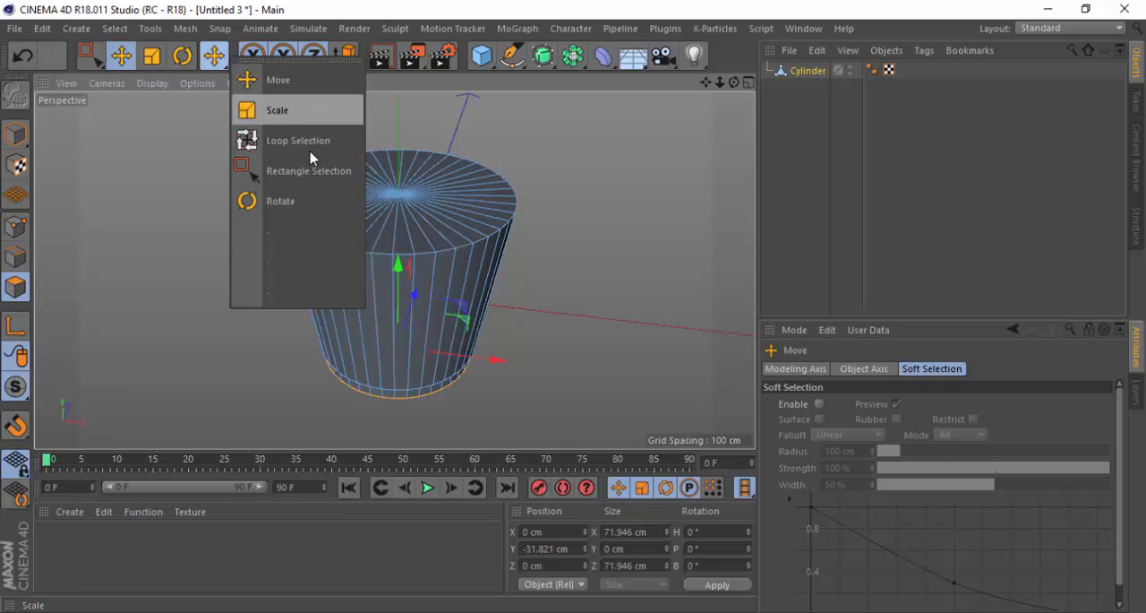
pyautogui.click(284, 143)
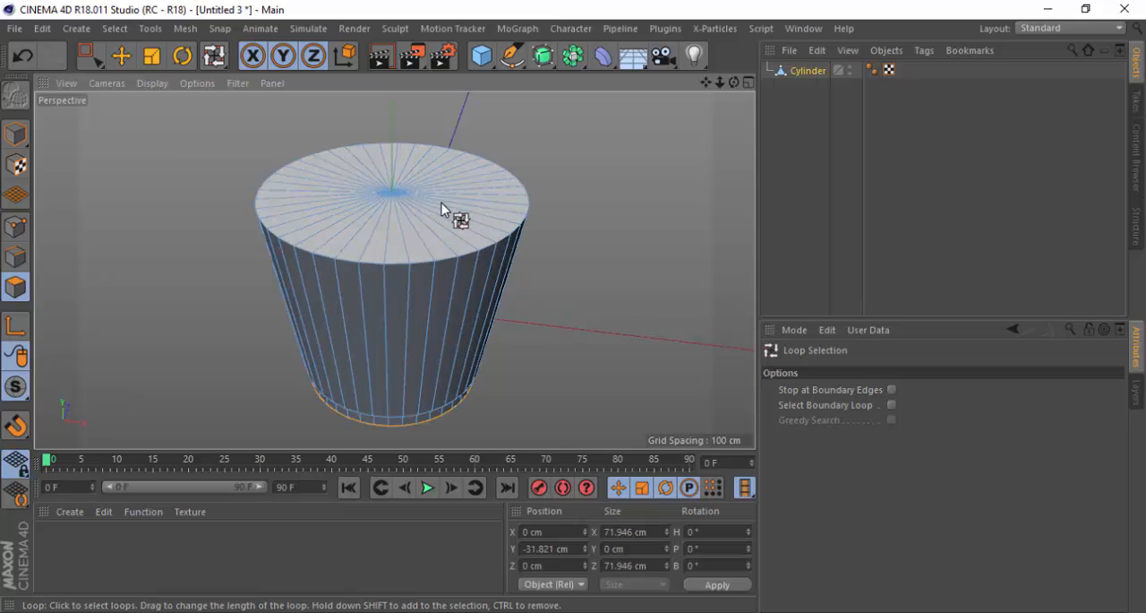
pyautogui.click(485, 219)
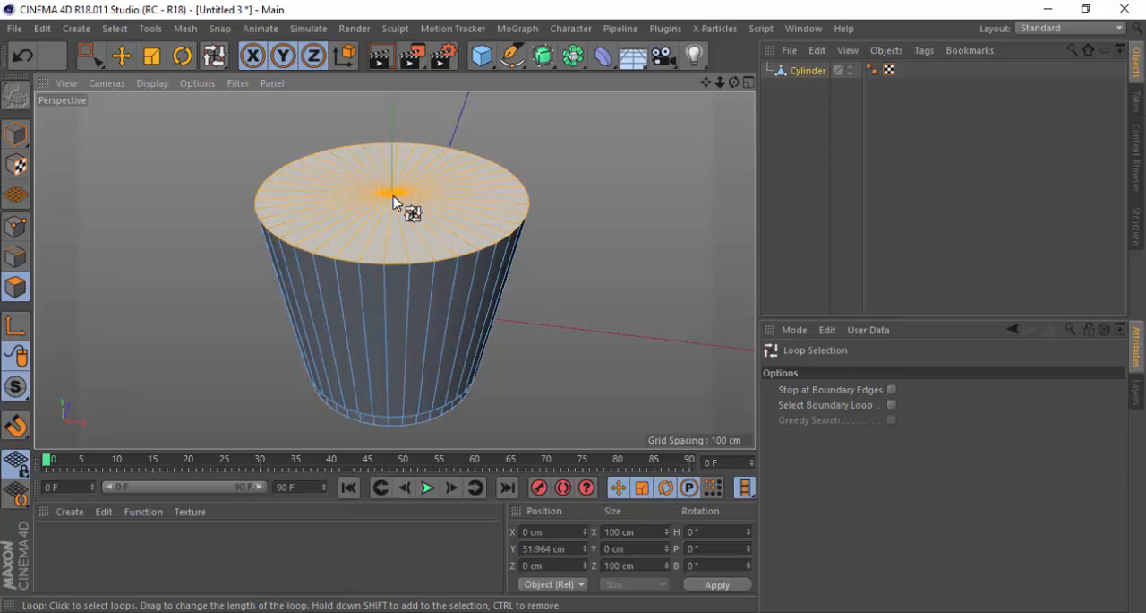
pyautogui.press('t')
pyautogui.scroll(3, 391, 180)
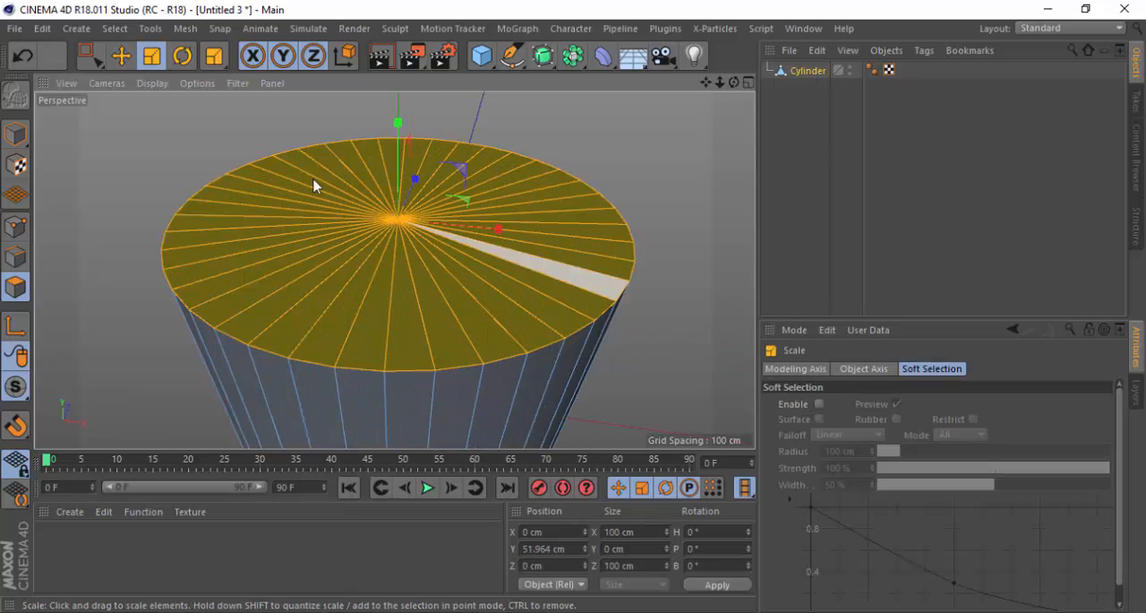
pyautogui.scroll(-1, 315, 184)
pyautogui.keyDown('alt'); pyautogui.moveTo(365, 260); pyautogui.dragTo(461, 224); pyautogui.keyUp('alt')
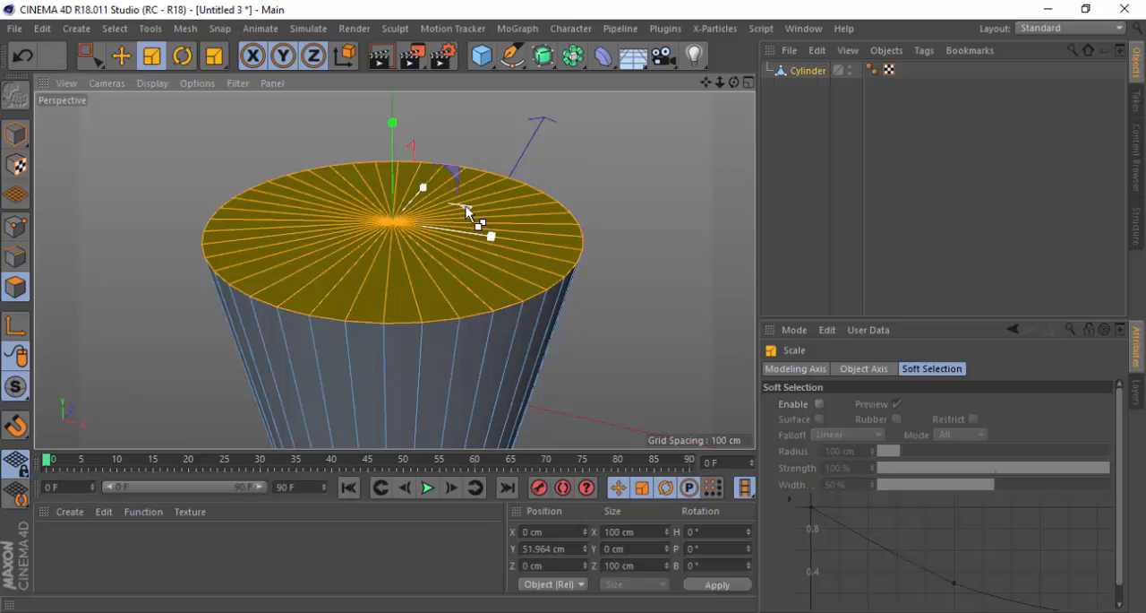
# Try extruding the top cap outward by scaling it to about 153% along X, then undo it
pyautogui.moveTo(466, 206); pyautogui.dragTo(500, 154)
pyautogui.hotkey('ctrl', 'z')
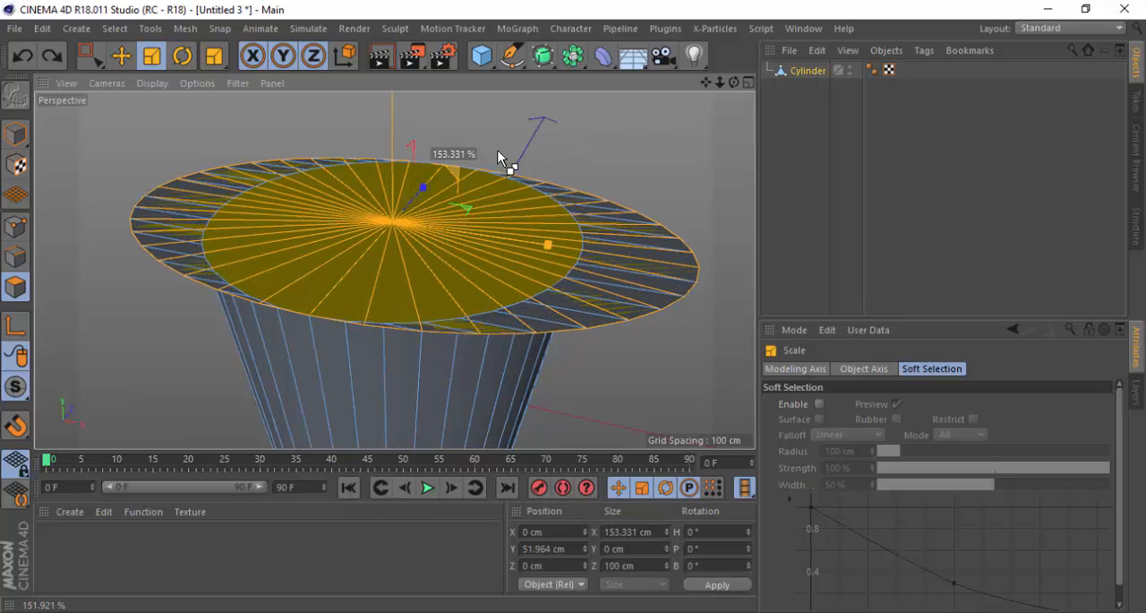
pyautogui.hotkey('ctrl', 'z')
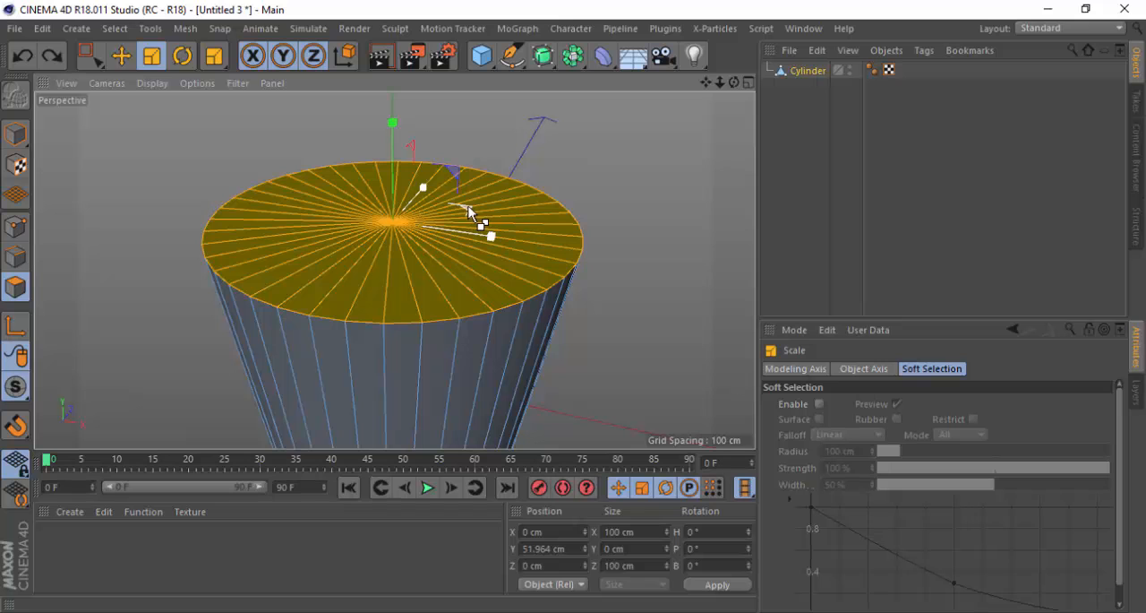
# Extrude the top cap slightly outward by scaling it in X and Z to about 104.3 cm
pyautogui.moveTo(468, 206); pyautogui.dragTo(484, 204)
pyautogui.scroll(2, 503, 293)
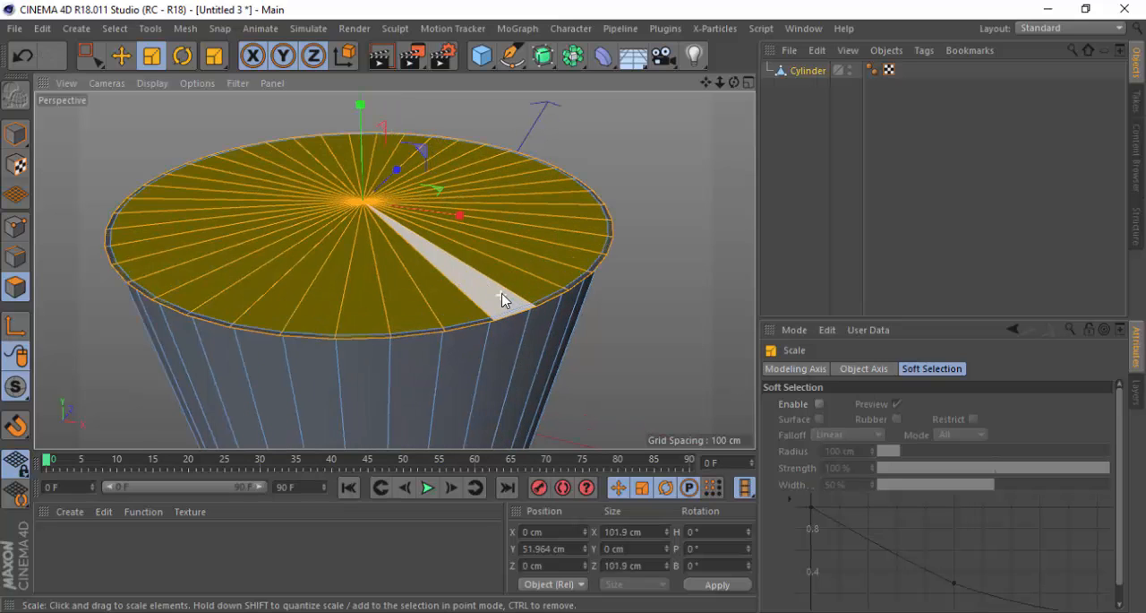
pyautogui.keyDown('alt'); pyautogui.moveTo(460, 313); pyautogui.dragTo(283, 304); pyautogui.keyUp('alt')
pyautogui.moveTo(262, 251)
pyautogui.mouseDown()
pyautogui.moveTo(287, 244)
pyautogui.moveTo(280, 248)
pyautogui.mouseUp()
pyautogui.hotkey('ctrl', 'z')
pyautogui.keyDown('alt'); pyautogui.moveTo(317, 374); pyautogui.dragTo(476, 267); pyautogui.keyUp('alt')
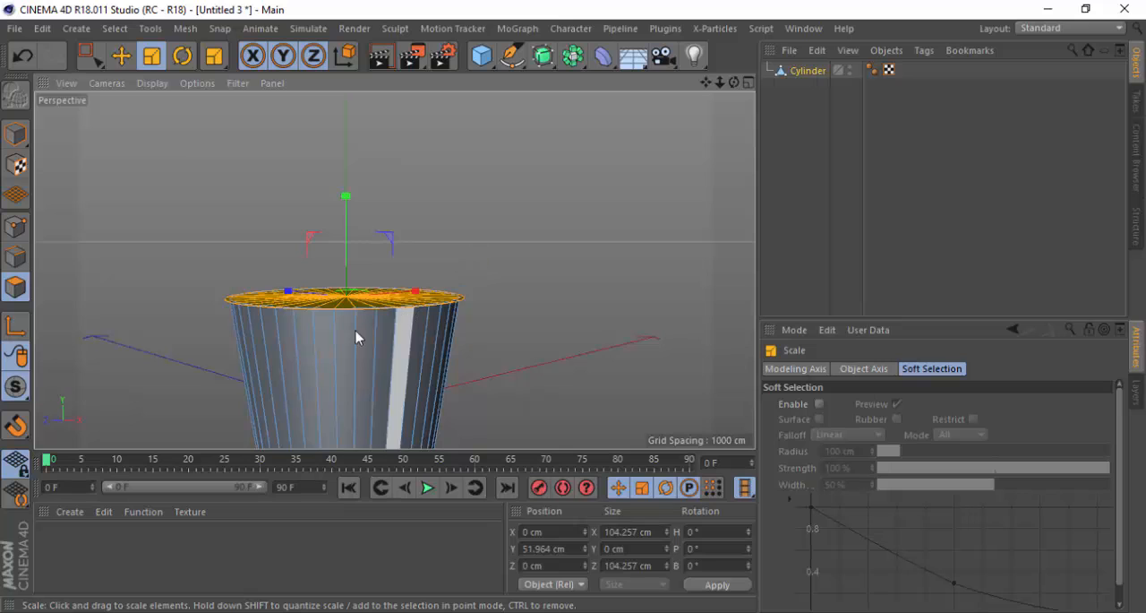
pyautogui.scroll(2, 336, 332)
pyautogui.scroll(5, 326, 269)
pyautogui.keyDown('alt'); pyautogui.moveTo(420, 296); pyautogui.dragTo(420, 300); pyautogui.keyUp('alt')
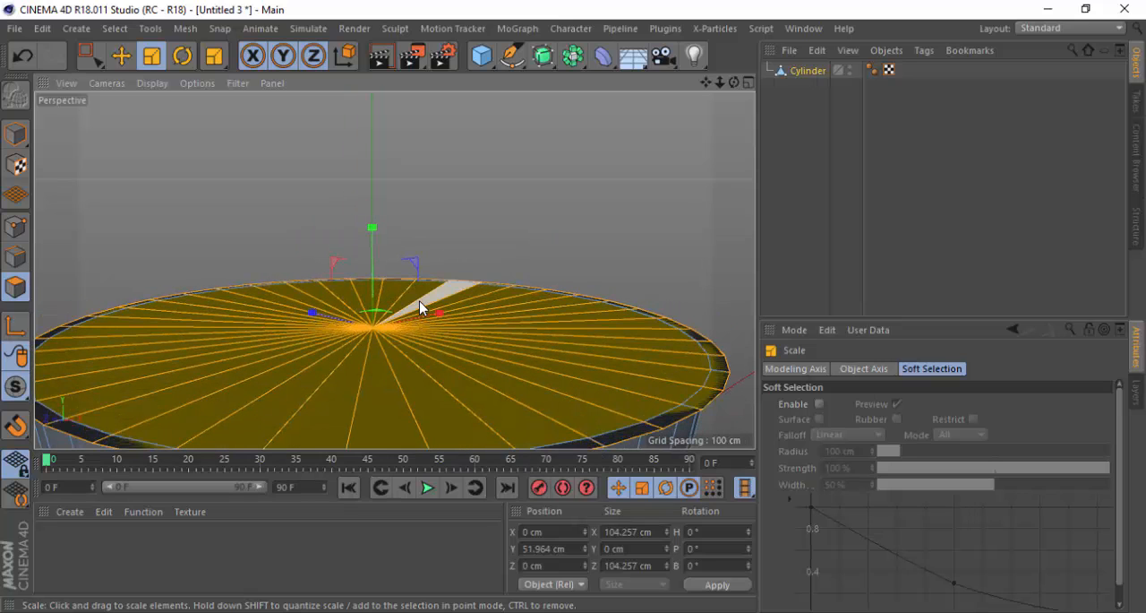
# Extrude the widened top cap upward along Y and adjust its height to a position of about 54.5 cm
pyautogui.press('e')
pyautogui.scroll(-2, 374, 202)
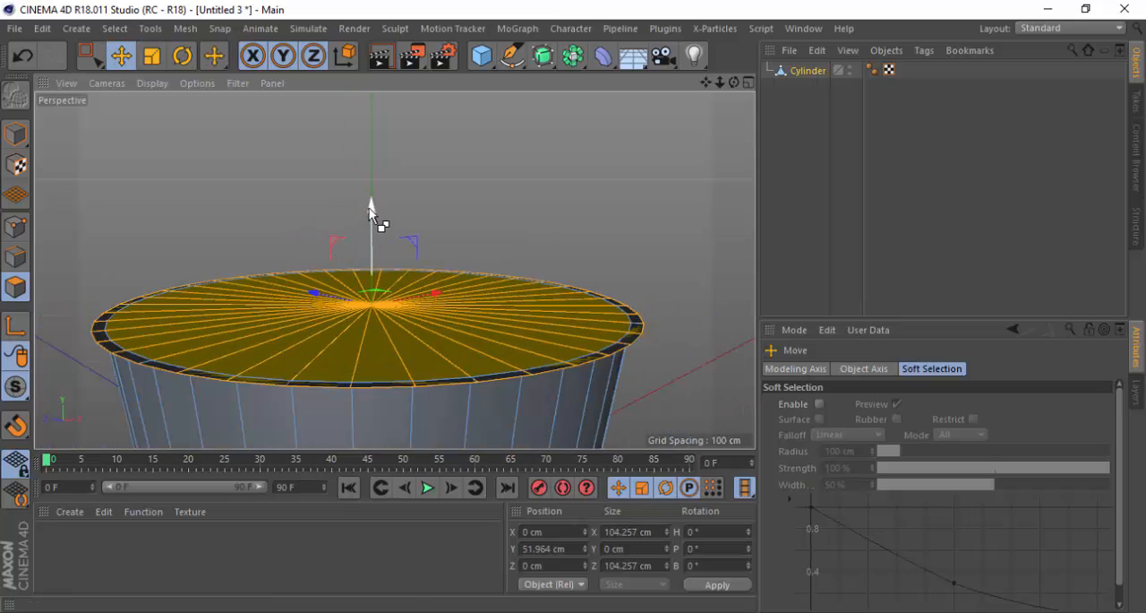
pyautogui.moveTo(374, 208); pyautogui.dragTo(376, 195)
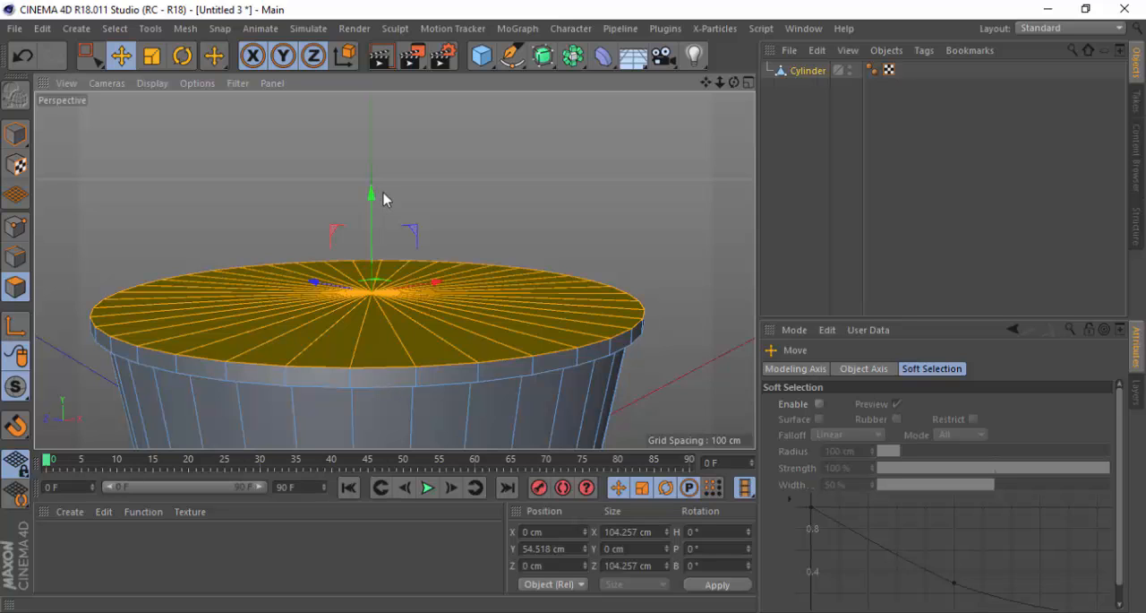
pyautogui.moveTo(371, 195); pyautogui.dragTo(374, 196)
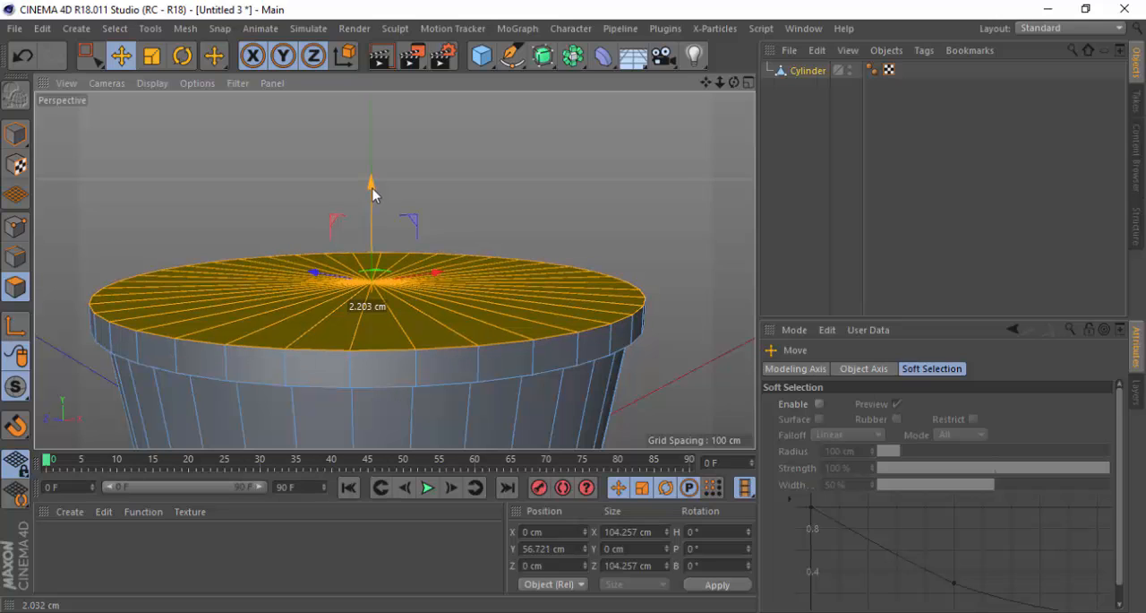
pyautogui.moveTo(372, 189); pyautogui.dragTo(376, 182)
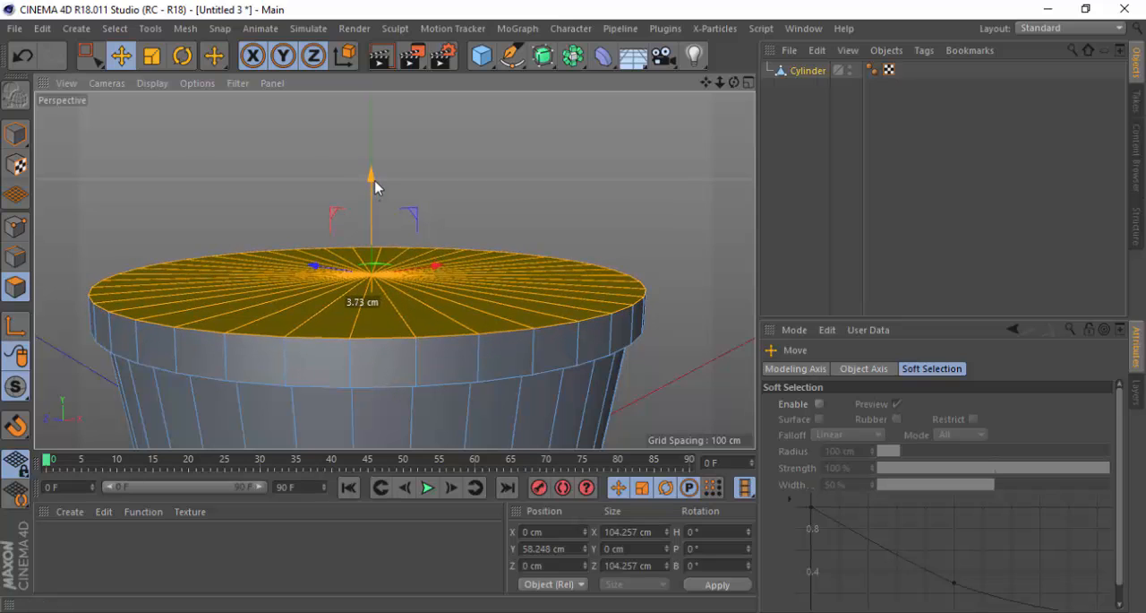
pyautogui.moveTo(376, 182); pyautogui.dragTo(375, 181)
pyautogui.keyDown('alt'); pyautogui.moveTo(328, 264); pyautogui.dragTo(363, 284); pyautogui.keyUp('alt')
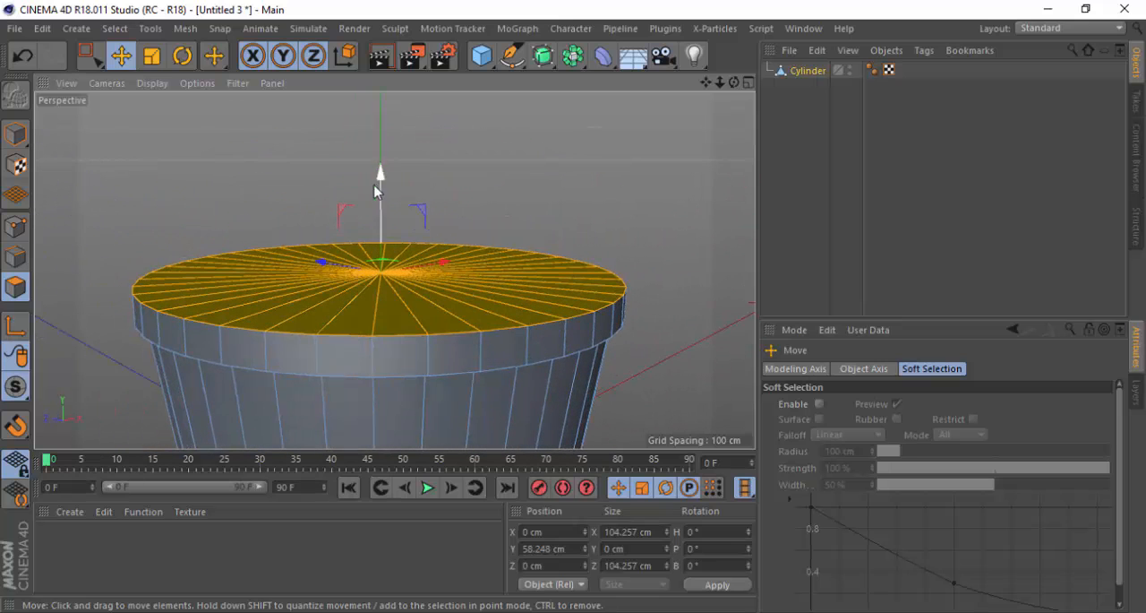
pyautogui.moveTo(382, 175); pyautogui.dragTo(390, 199)
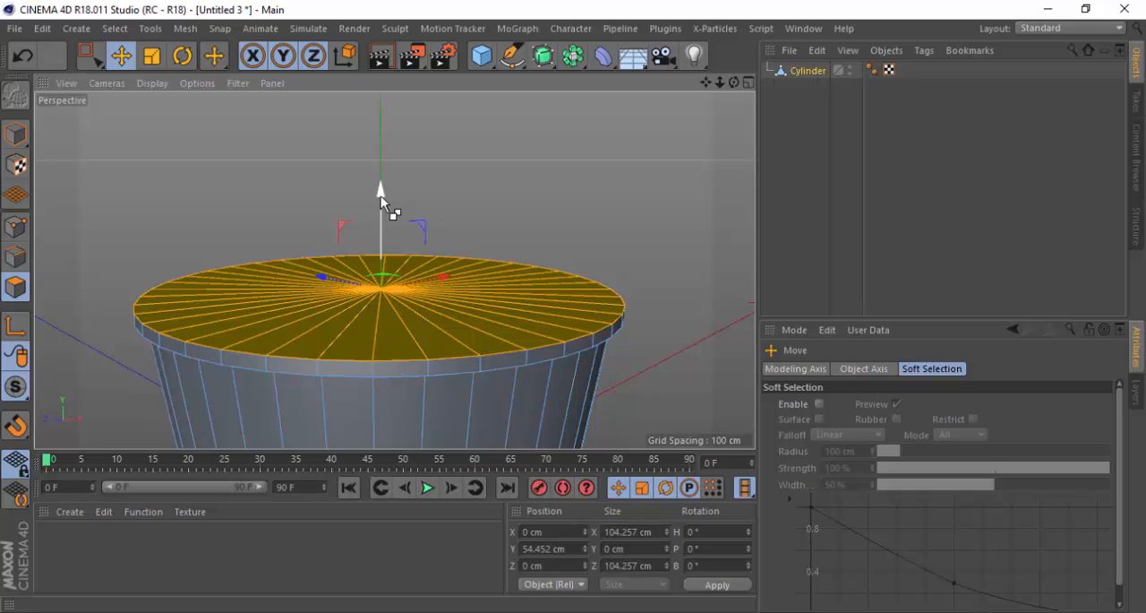
# Try extruding the top cap up along Y to about 59.3 cm, then undo the extrusion
pyautogui.moveTo(381, 193); pyautogui.dragTo(385, 174)
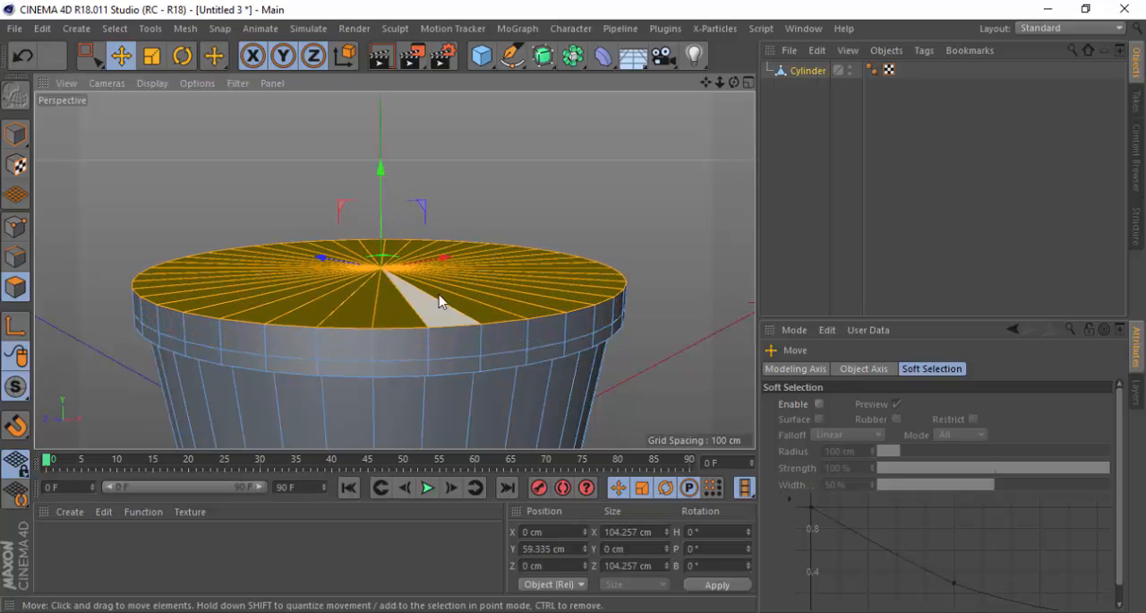
pyautogui.keyDown('alt'); pyautogui.moveTo(480, 341); pyautogui.dragTo(600, 263); pyautogui.keyUp('alt')
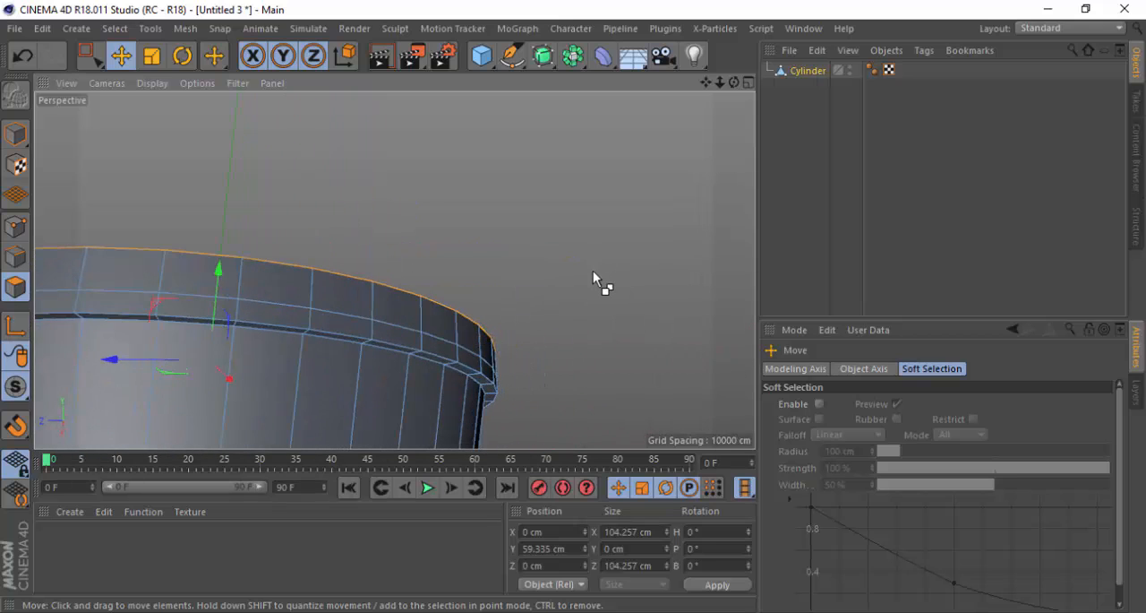
pyautogui.hotkey('ctrl', 'z')
# Extrude the top cap upward again along Y to about 59.6 cm to form the second rim band
pyautogui.keyDown('alt'); pyautogui.moveTo(322, 331); pyautogui.dragTo(321, 394); pyautogui.keyUp('alt')
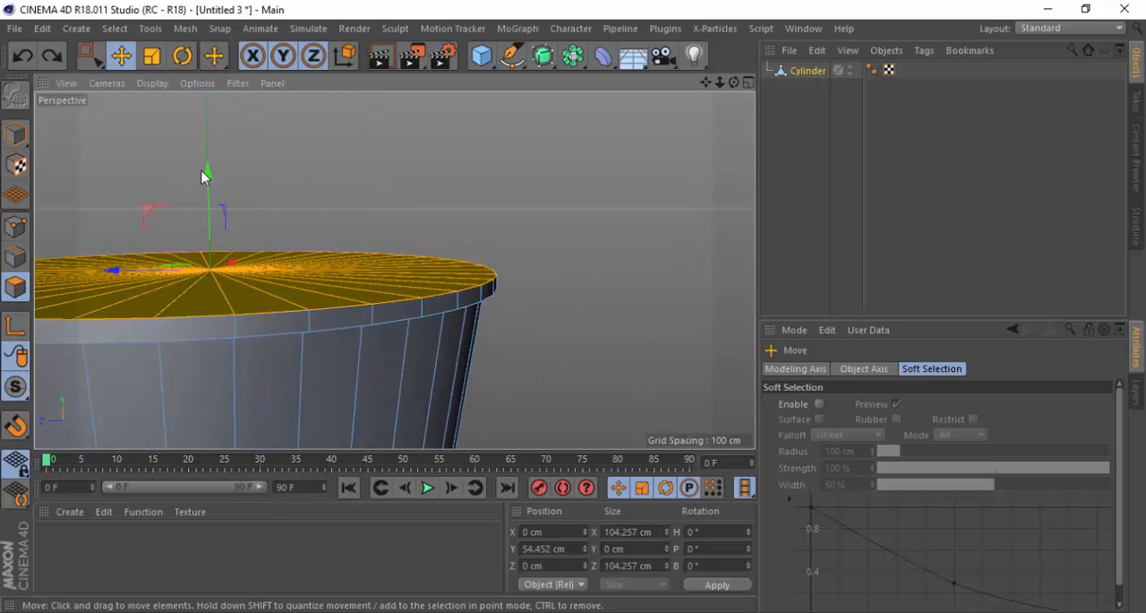
pyautogui.moveTo(202, 176); pyautogui.dragTo(212, 142)
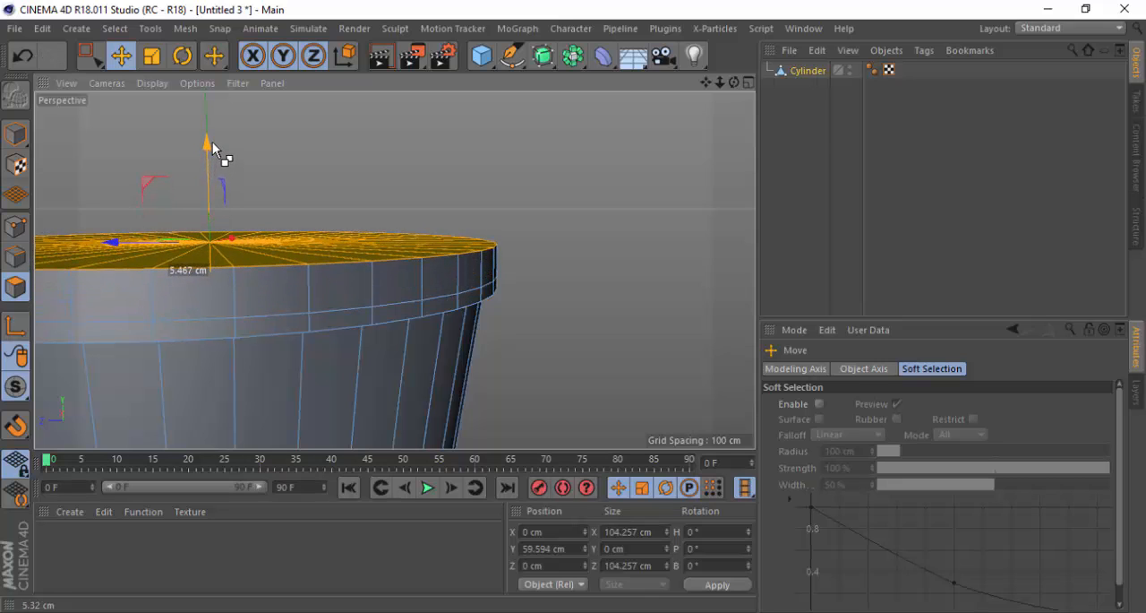
pyautogui.scroll(-2, 239, 241)
pyautogui.scroll(-4, 495, 236)
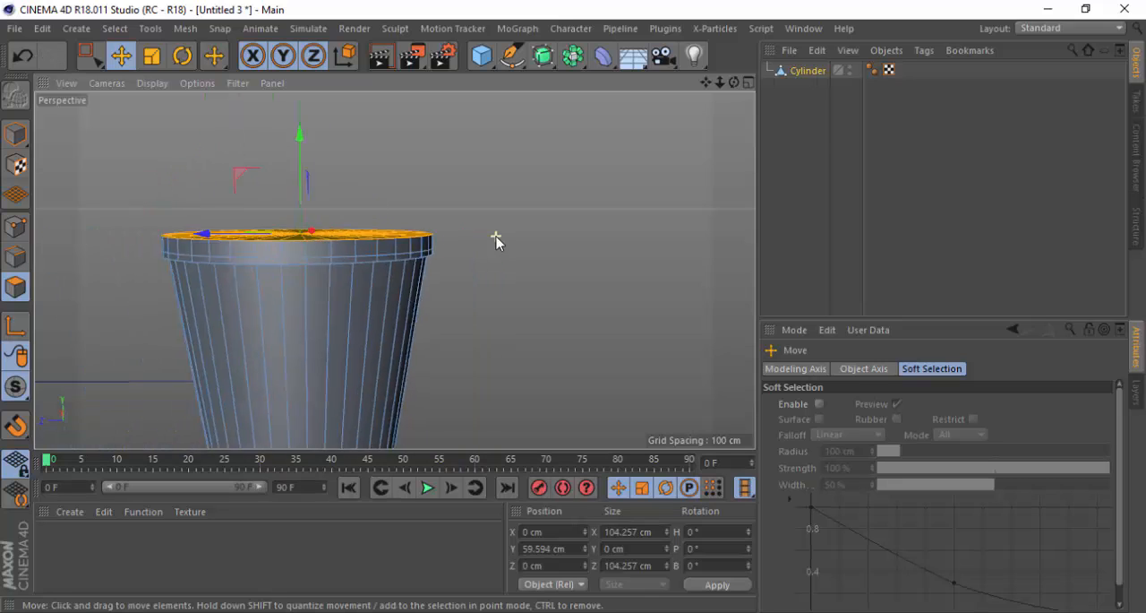
pyautogui.scroll(2, 358, 239)
pyautogui.scroll(2, 358, 240)
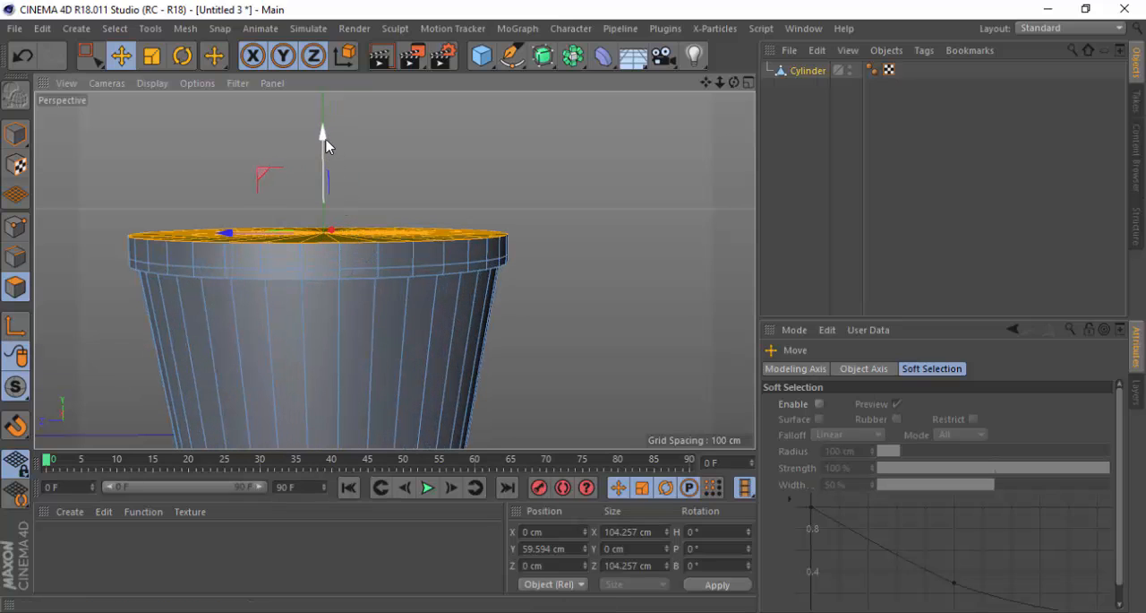
# Raise the top cap to about 59.8 cm in Y and delete its polygons to open the cup
pyautogui.moveTo(326, 146); pyautogui.dragTo(326, 145)
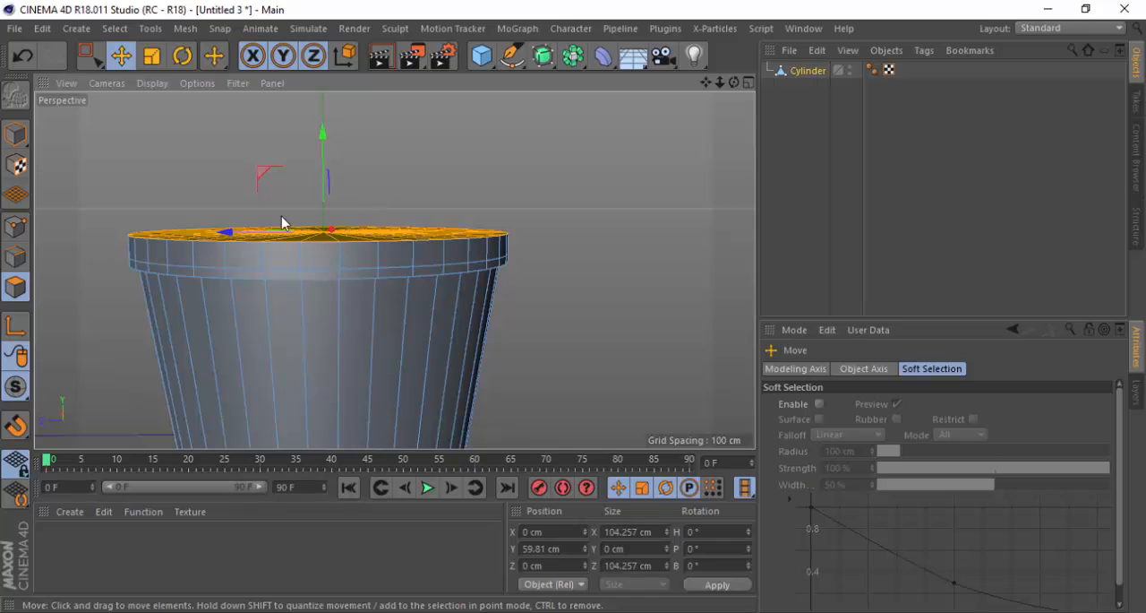
pyautogui.keyDown('alt'); pyautogui.moveTo(281, 216); pyautogui.dragTo(273, 313); pyautogui.keyUp('alt')
pyautogui.scroll(2, 334, 271)
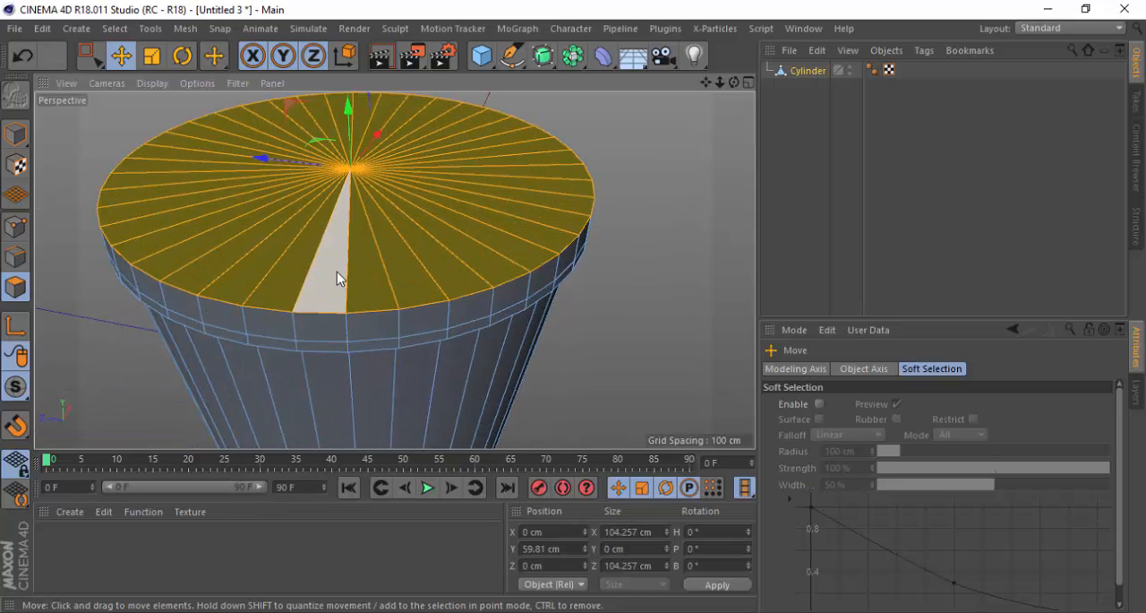
pyautogui.press('Delete')
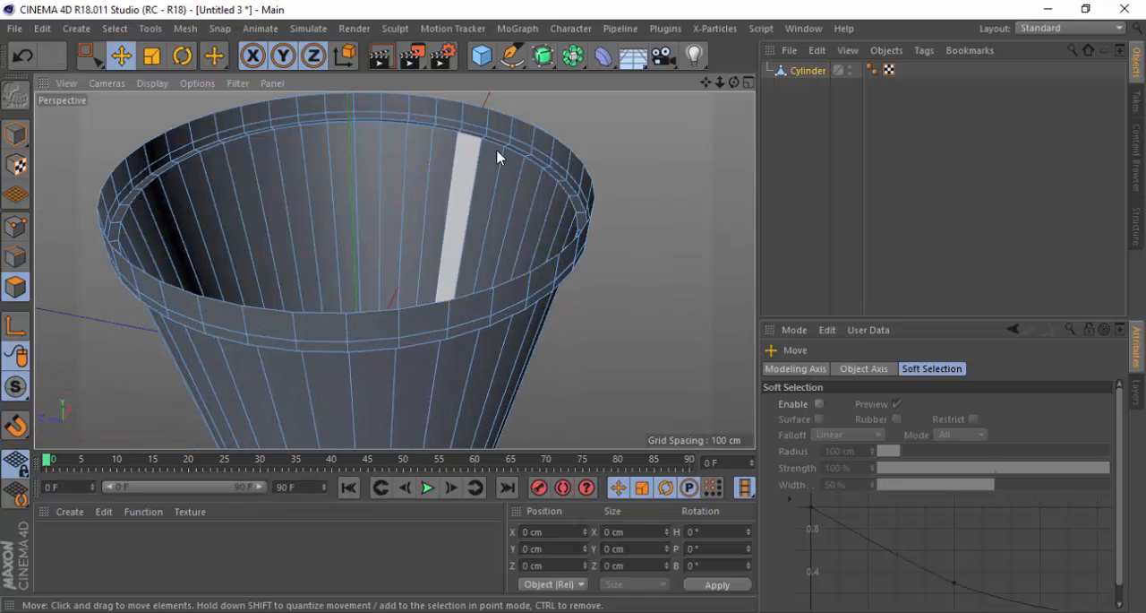
pyautogui.keyDown('alt'); pyautogui.moveTo(420, 284); pyautogui.dragTo(458, 240); pyautogui.keyUp('alt')
pyautogui.scroll(-2, 561, 215)
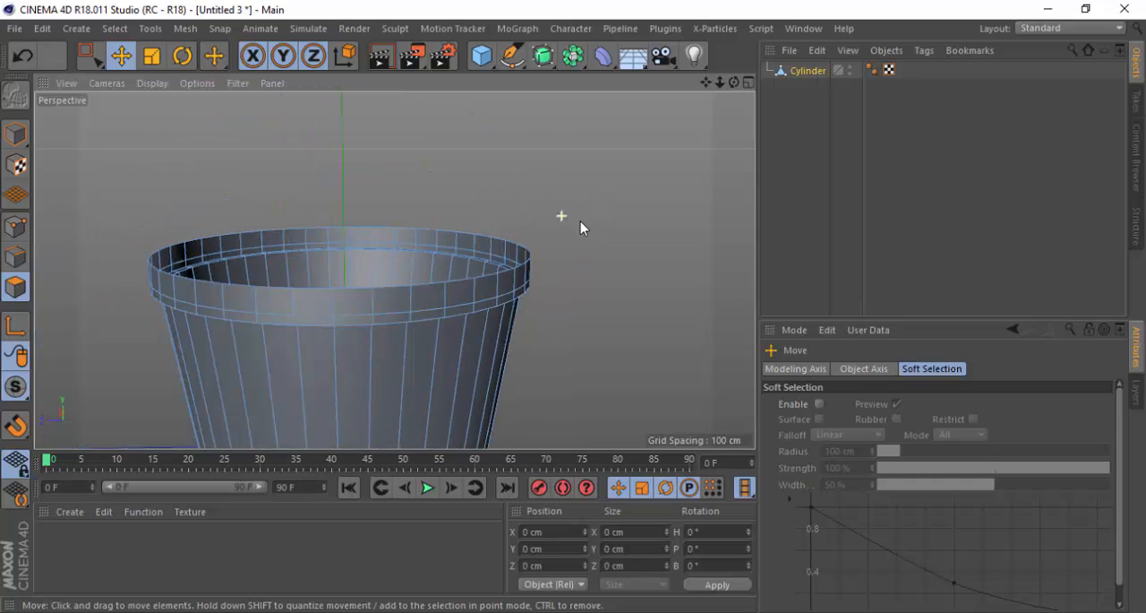
# Select the polygon loop around the upper rim band with Loop Selection in polygon mode
pyautogui.scroll(1, 167, 319)
pyautogui.moveTo(215, 57); pyautogui.dragTo(292, 148)
pyautogui.scroll(2, 583, 278)
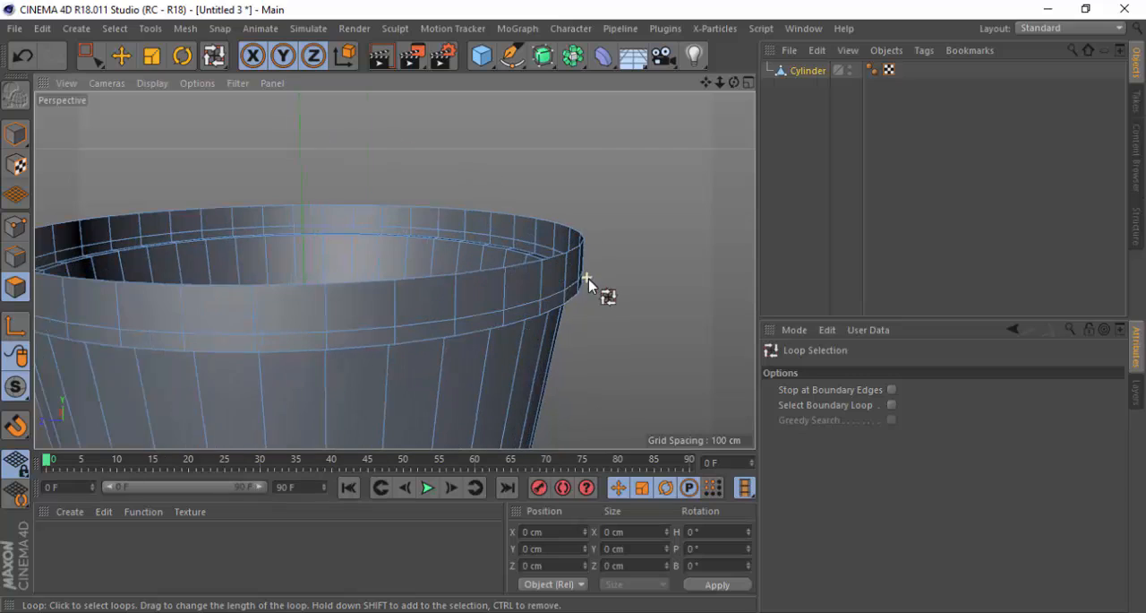
pyautogui.click(15, 288)
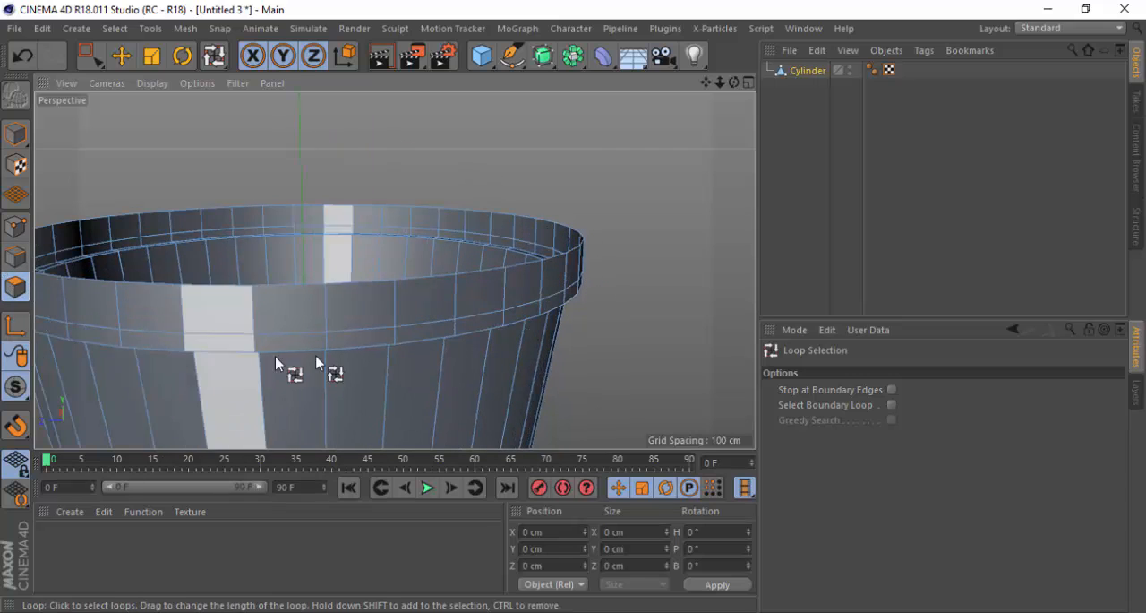
pyautogui.scroll(1, 394, 314)
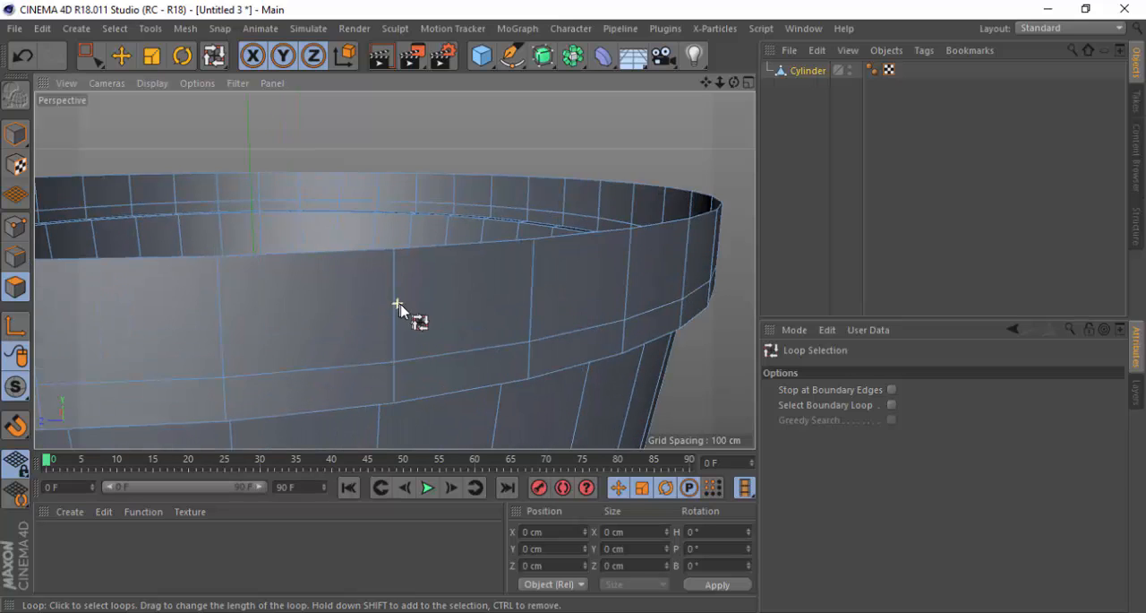
pyautogui.scroll(1, 408, 310)
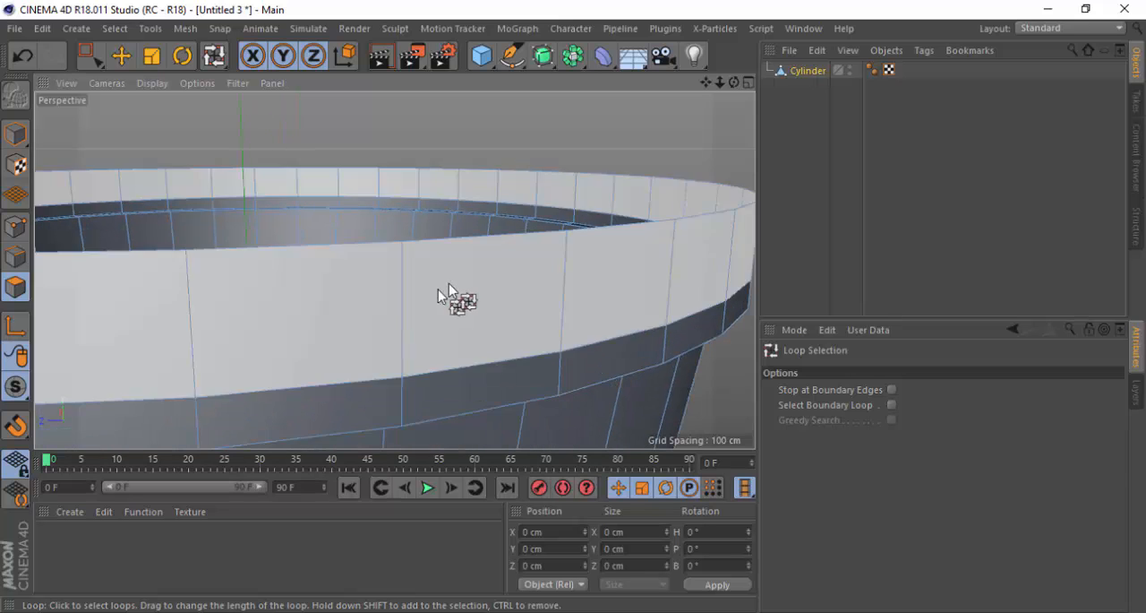
pyautogui.scroll(-3, 453, 287)
pyautogui.scroll(-2, 453, 287)
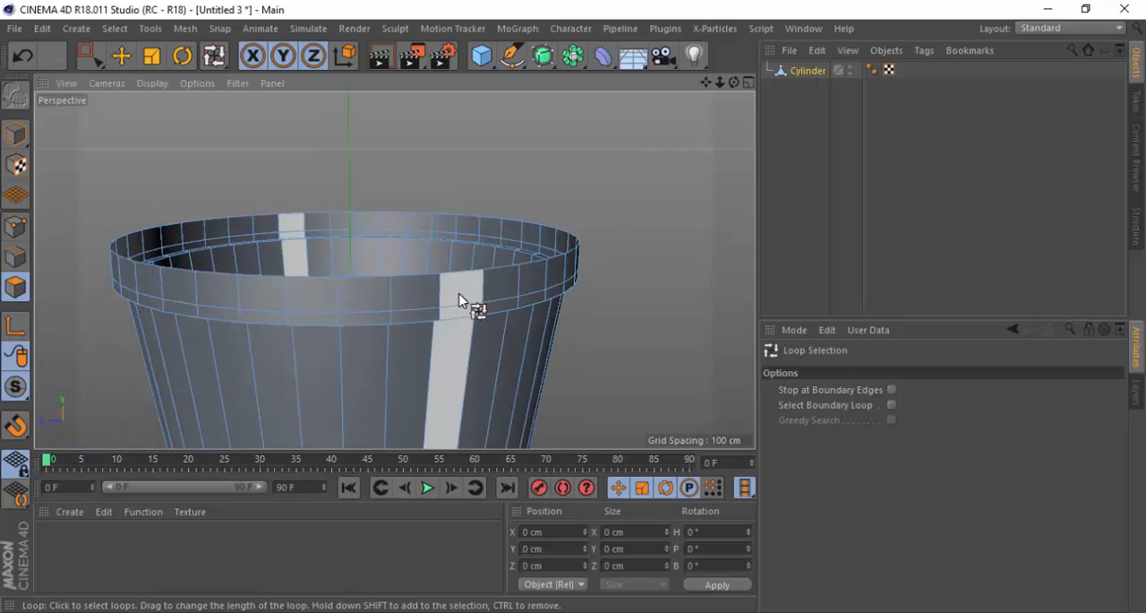
pyautogui.scroll(4, 457, 300)
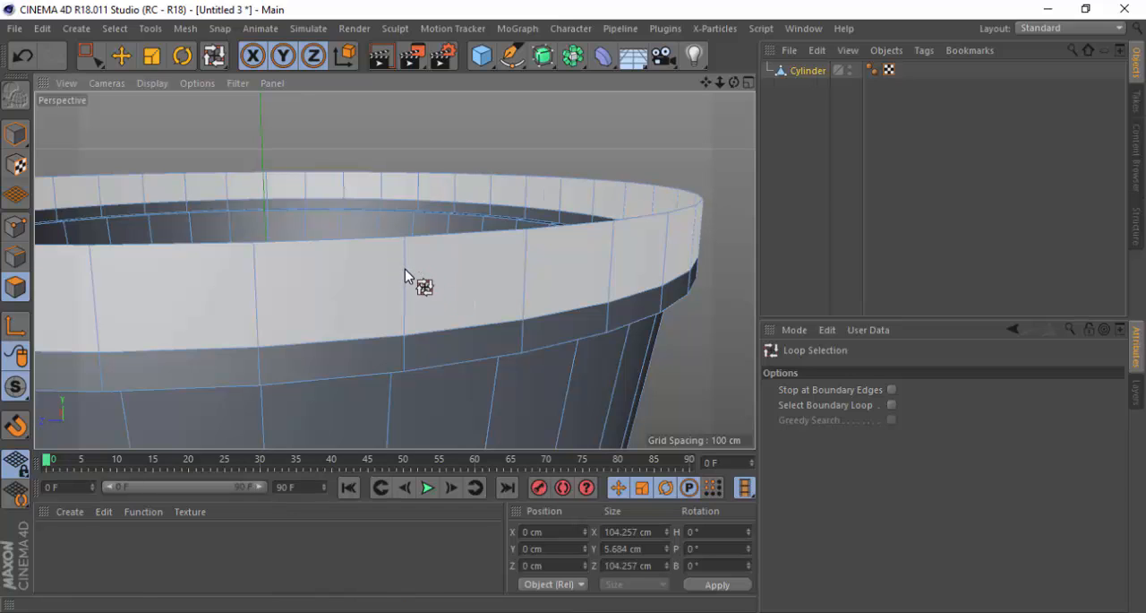
pyautogui.click(404, 268)
pyautogui.scroll(-5, 404, 268)
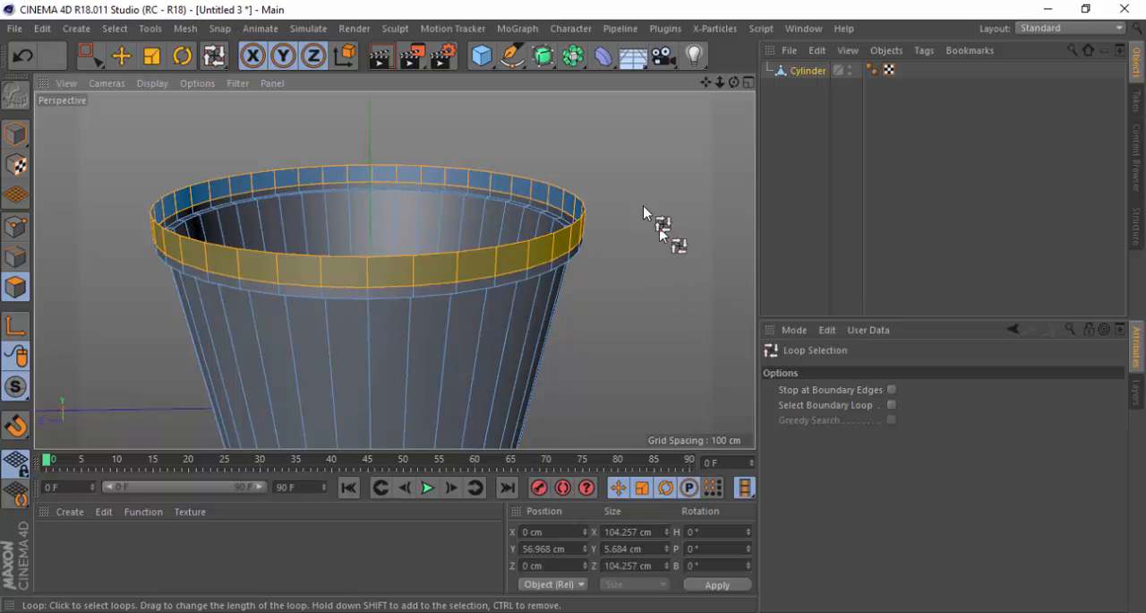
# Try extruding the selected rim band inward with an offset of about -2.43 cm without caps, and undo it
pyautogui.scroll(4, 546, 269)
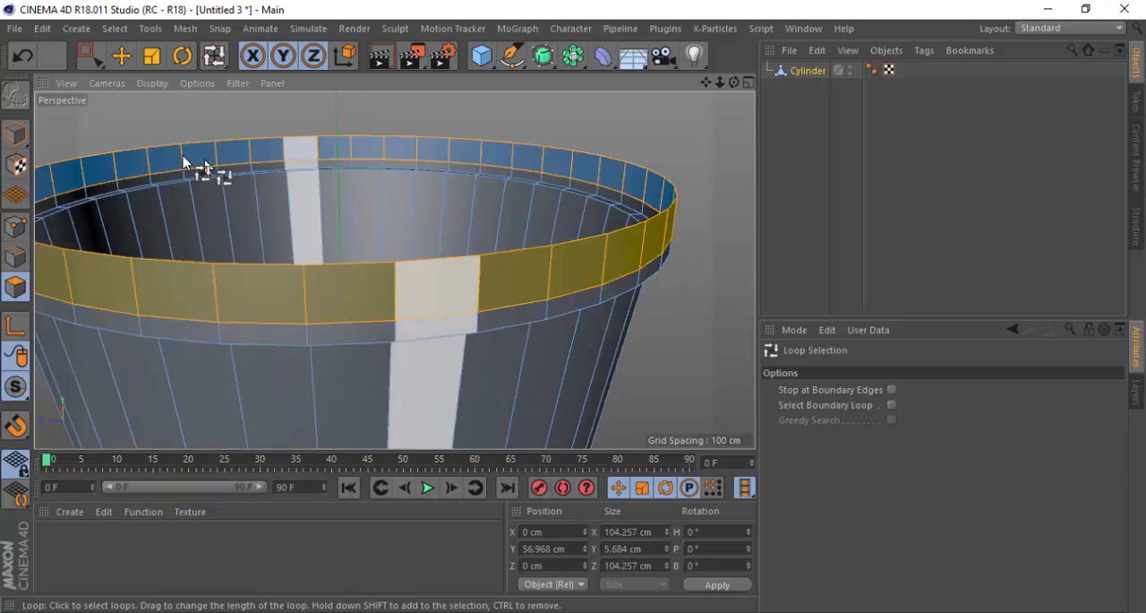
pyautogui.scroll(-2, 185, 158)
pyautogui.scroll(2, 531, 222)
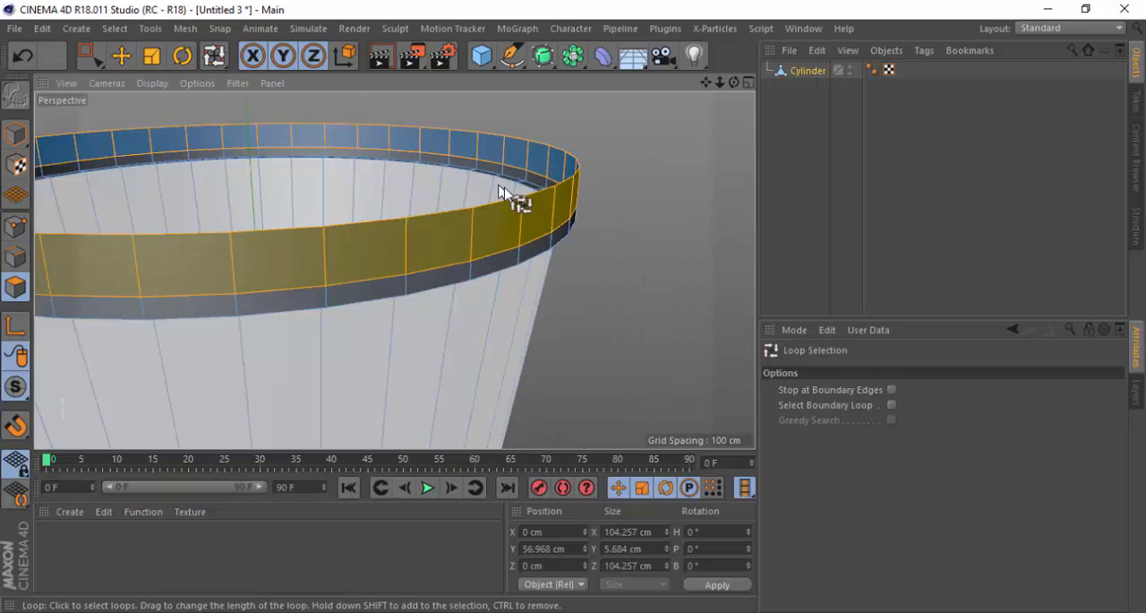
pyautogui.rightClick(662, 179)
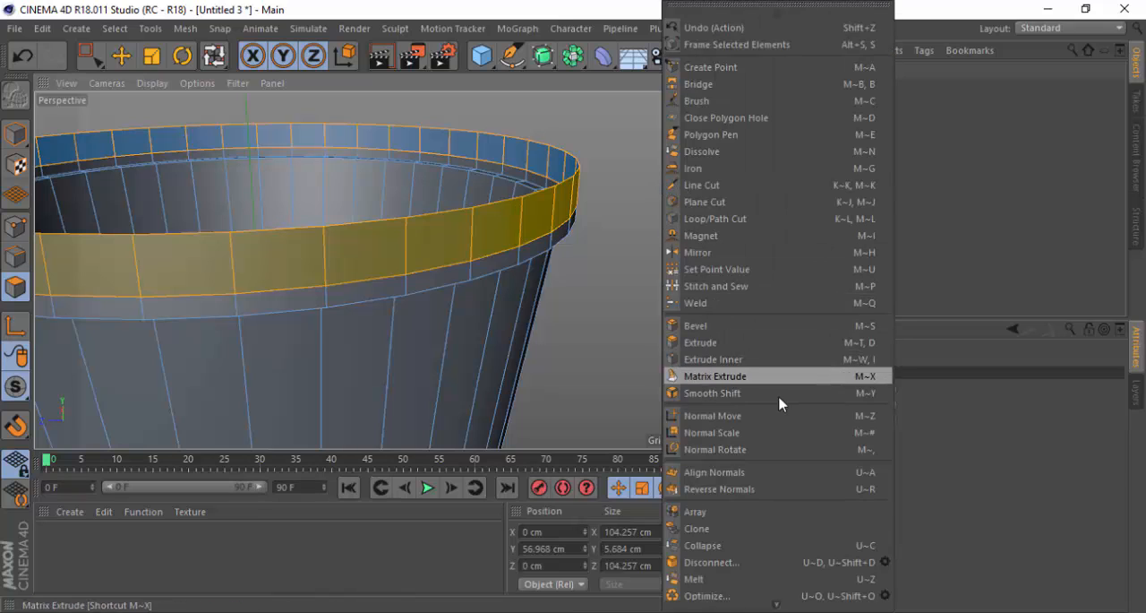
pyautogui.click(728, 342)
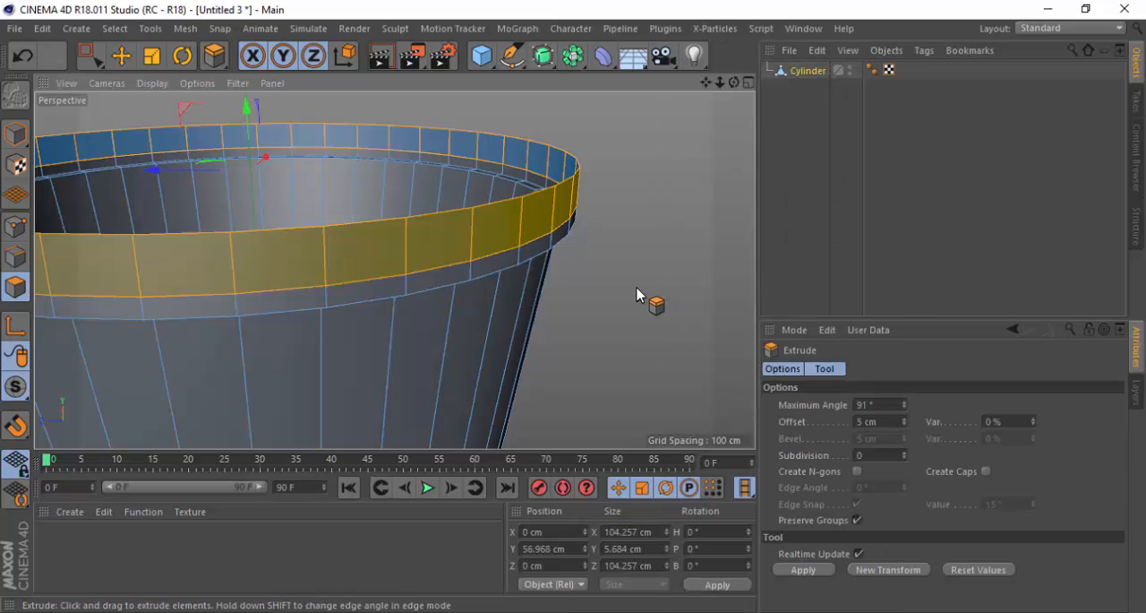
pyautogui.keyDown('alt'); pyautogui.moveTo(493, 239); pyautogui.dragTo(524, 235); pyautogui.keyUp('alt')
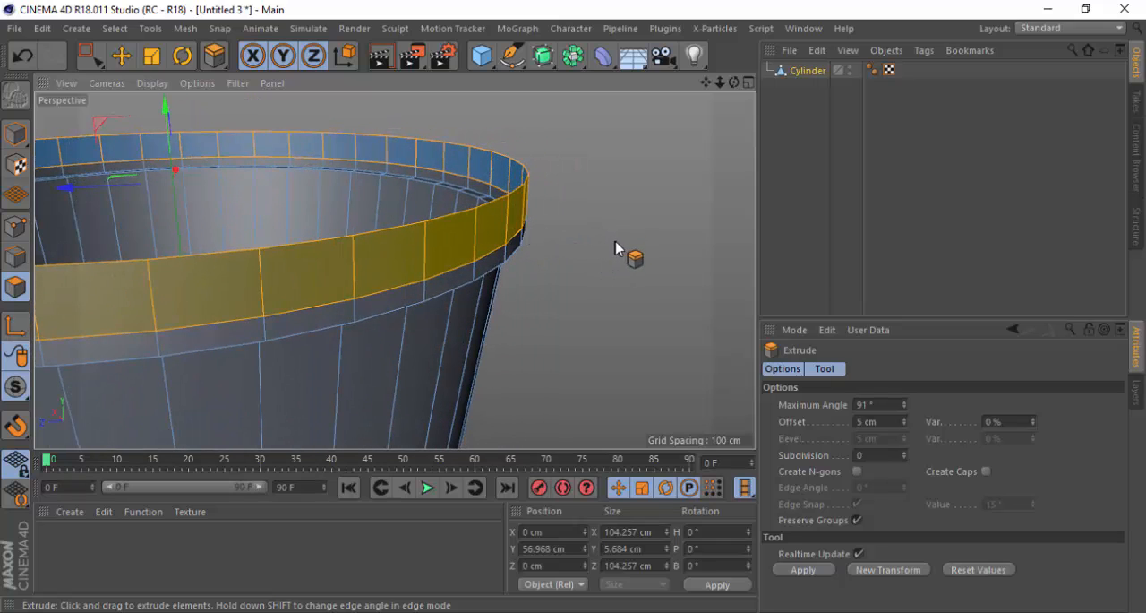
pyautogui.moveTo(615, 248); pyautogui.dragTo(562, 248)
pyautogui.scroll(2, 512, 210)
pyautogui.moveTo(491, 260)
pyautogui.keyDown('alt'); pyautogui.mouseDown()
pyautogui.moveTo(476, 200)
pyautogui.moveTo(471, 242)
pyautogui.moveTo(502, 246)
pyautogui.moveTo(474, 230)
pyautogui.moveTo(479, 249)
pyautogui.mouseUp(); pyautogui.keyUp('alt')
pyautogui.hotkey('ctrl', 'z')
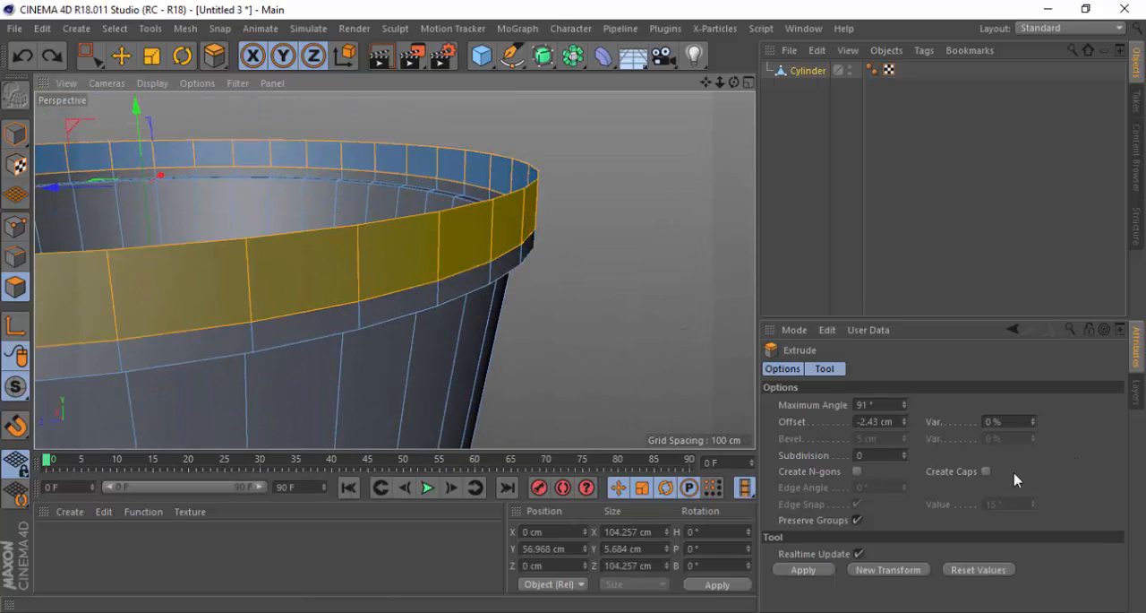
# Turn on Create Caps and try extruding the rim band with offsets of about -1.29 cm and 2.56 cm, undoing both
pyautogui.click(985, 472)
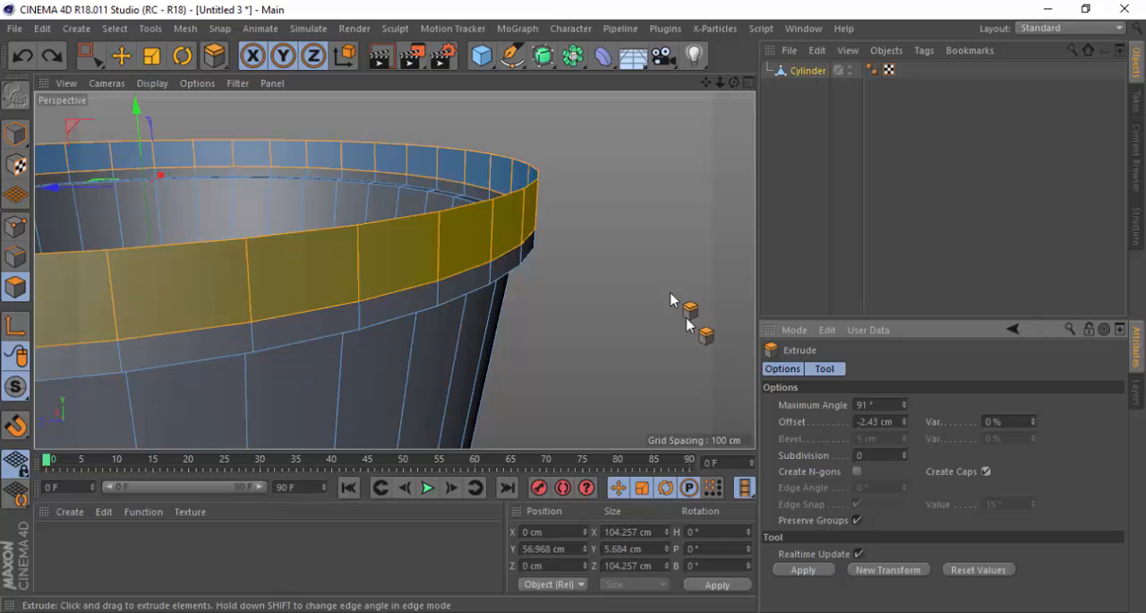
pyautogui.moveTo(587, 234)
pyautogui.mouseDown()
pyautogui.moveTo(606, 237)
pyautogui.moveTo(586, 234)
pyautogui.mouseUp()
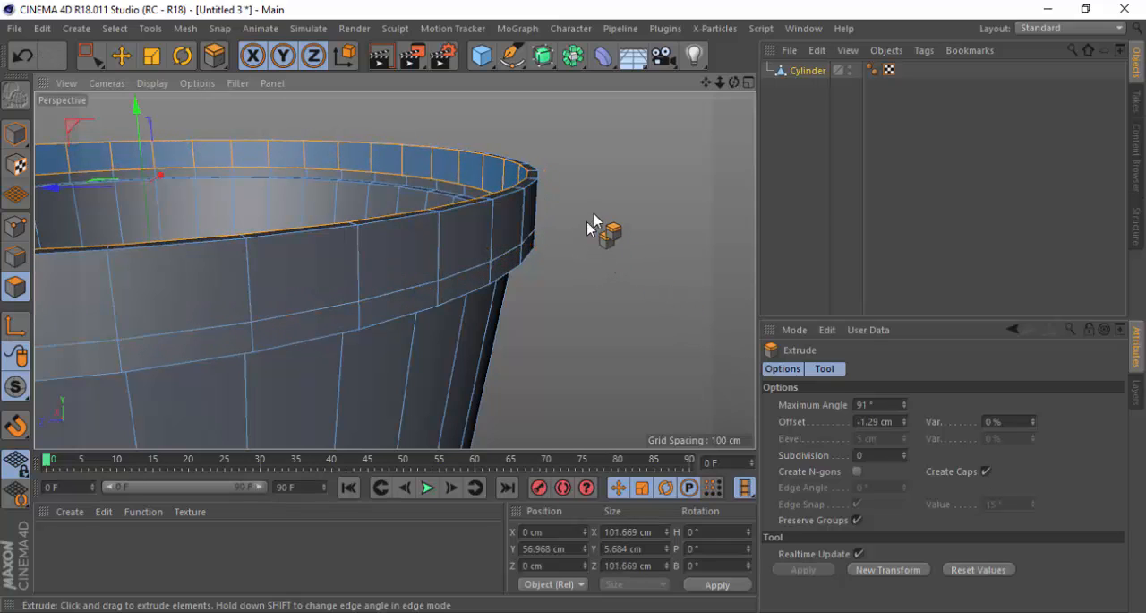
pyautogui.hotkey('ctrl', 'z')
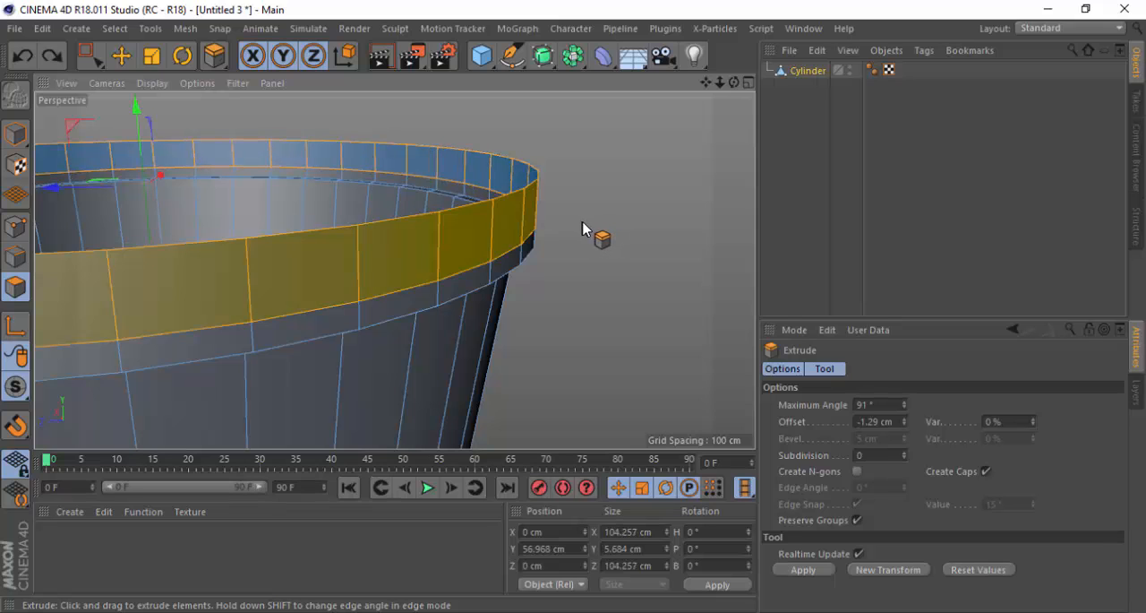
pyautogui.moveTo(582, 228); pyautogui.dragTo(627, 233)
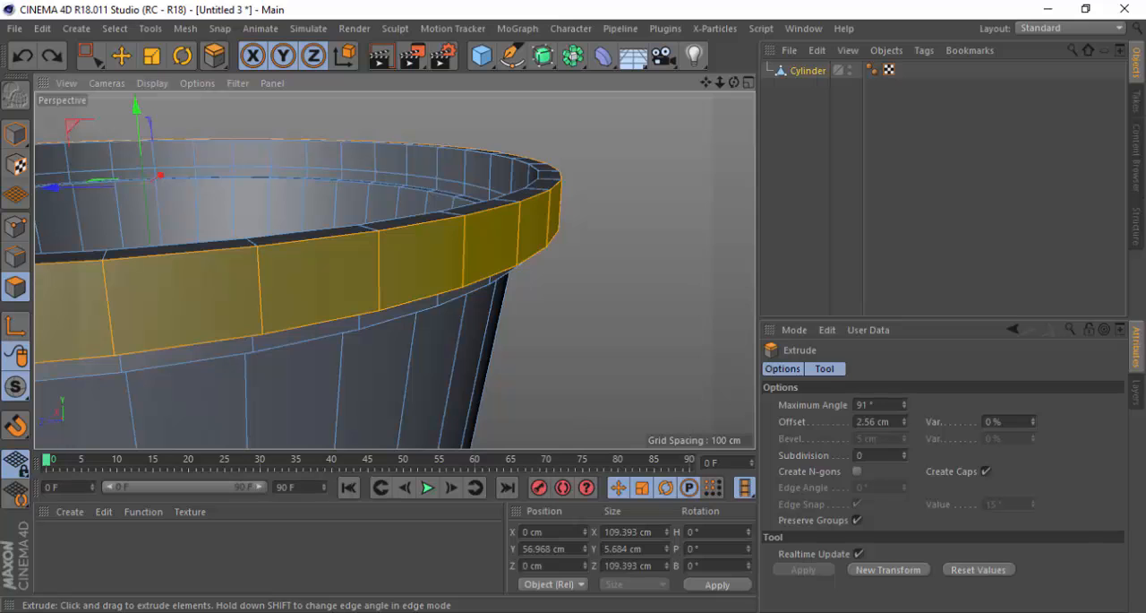
pyautogui.keyDown('alt'); pyautogui.moveTo(555, 231); pyautogui.dragTo(582, 266); pyautogui.keyUp('alt')
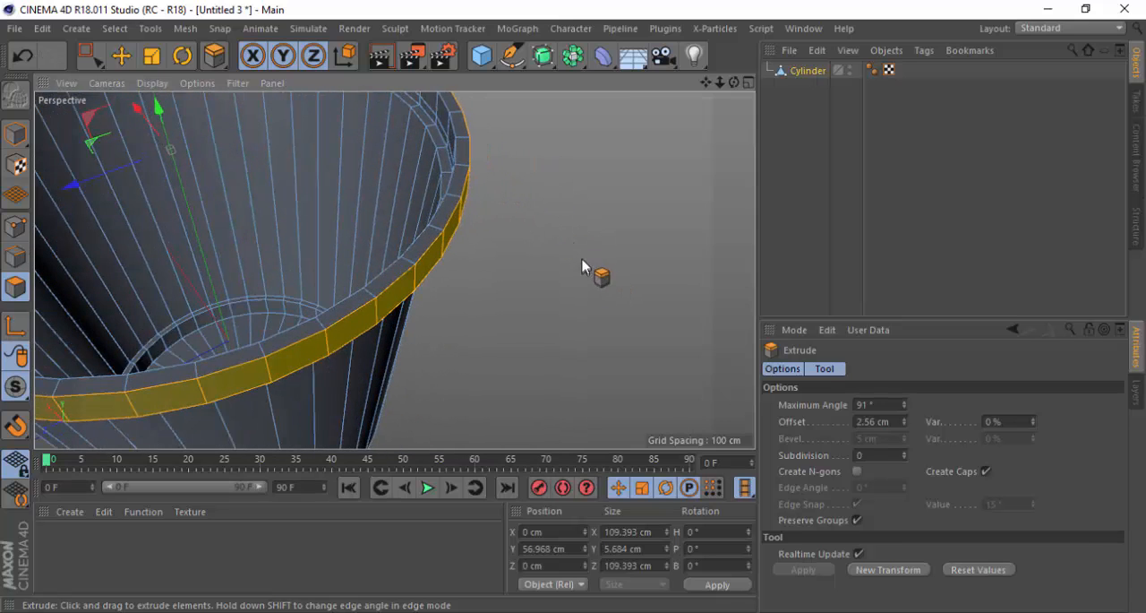
pyautogui.hotkey('ctrl', 'z')
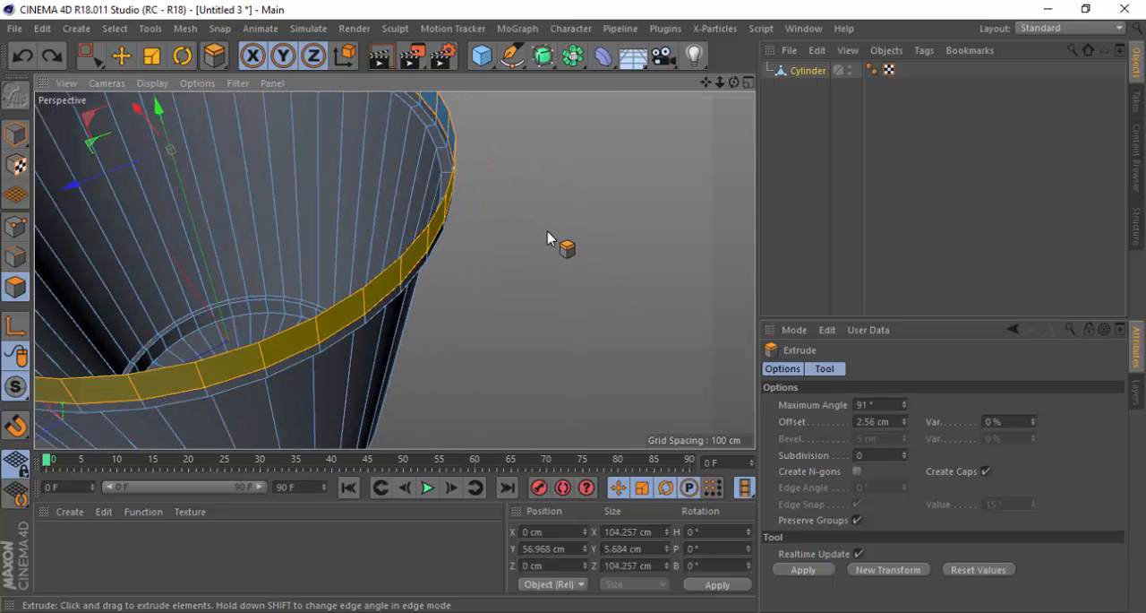
# Extrude the selected rim band outward with an offset of 4 cm and caps
pyautogui.moveTo(580, 256); pyautogui.dragTo(624, 255)
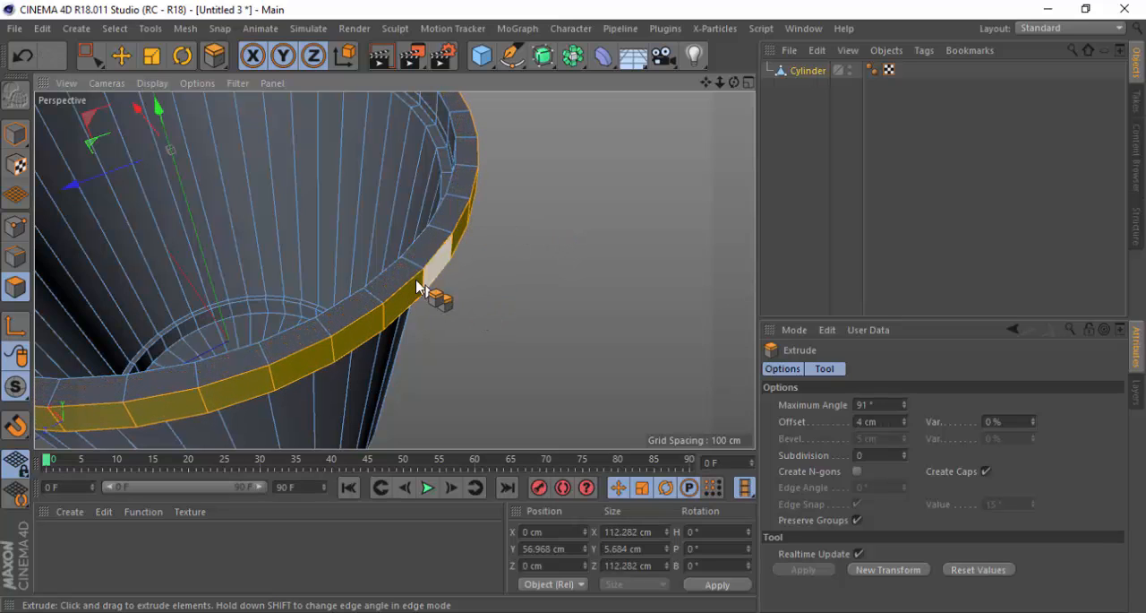
pyautogui.scroll(1, 418, 285)
pyautogui.moveTo(367, 327)
pyautogui.keyDown('alt'); pyautogui.mouseDown()
pyautogui.moveTo(383, 133)
pyautogui.moveTo(473, 110)
pyautogui.moveTo(449, 139)
pyautogui.moveTo(428, 264)
pyautogui.moveTo(481, 233)
pyautogui.moveTo(397, 304)
pyautogui.moveTo(496, 367)
pyautogui.moveTo(461, 386)
pyautogui.moveTo(310, 301)
pyautogui.moveTo(322, 281)
pyautogui.moveTo(342, 324)
pyautogui.moveTo(314, 340)
pyautogui.moveTo(435, 200)
pyautogui.moveTo(558, 171)
pyautogui.moveTo(432, 258)
pyautogui.moveTo(511, 371)
pyautogui.moveTo(409, 302)
pyautogui.moveTo(384, 213)
pyautogui.moveTo(326, 379)
pyautogui.moveTo(465, 263)
pyautogui.moveTo(377, 325)
pyautogui.moveTo(361, 298)
pyautogui.mouseUp(); pyautogui.keyUp('alt')
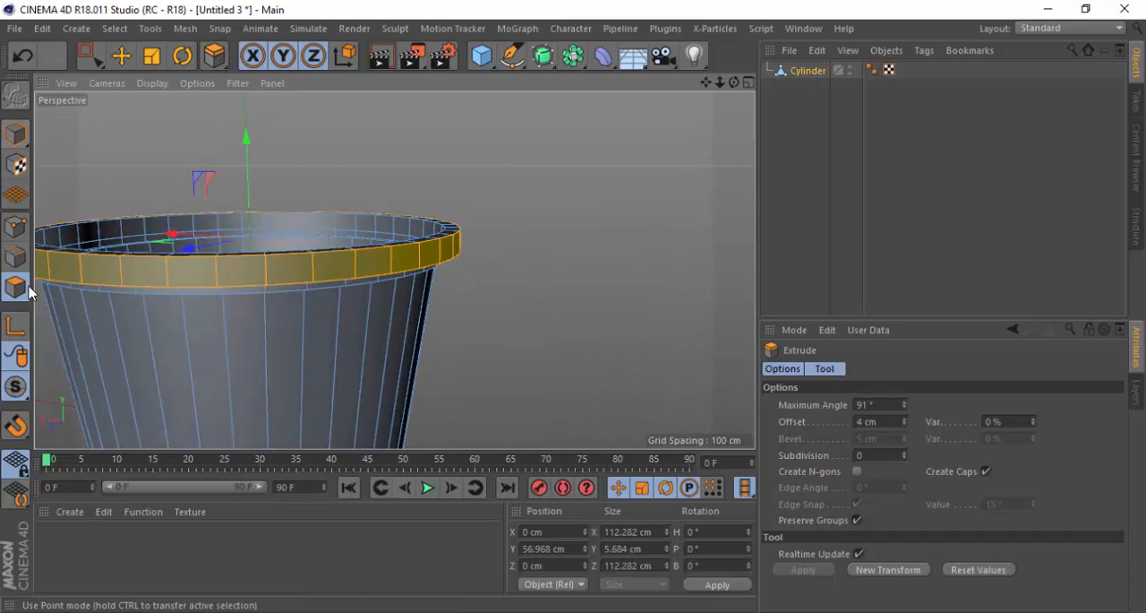
# Inspect the edges of the extruded rim in edge mode, and clear the rim band's polygon selection in polygon mode
pyautogui.click(20, 257)
pyautogui.scroll(-1, 660, 274)
pyautogui.scroll(6, 353, 274)
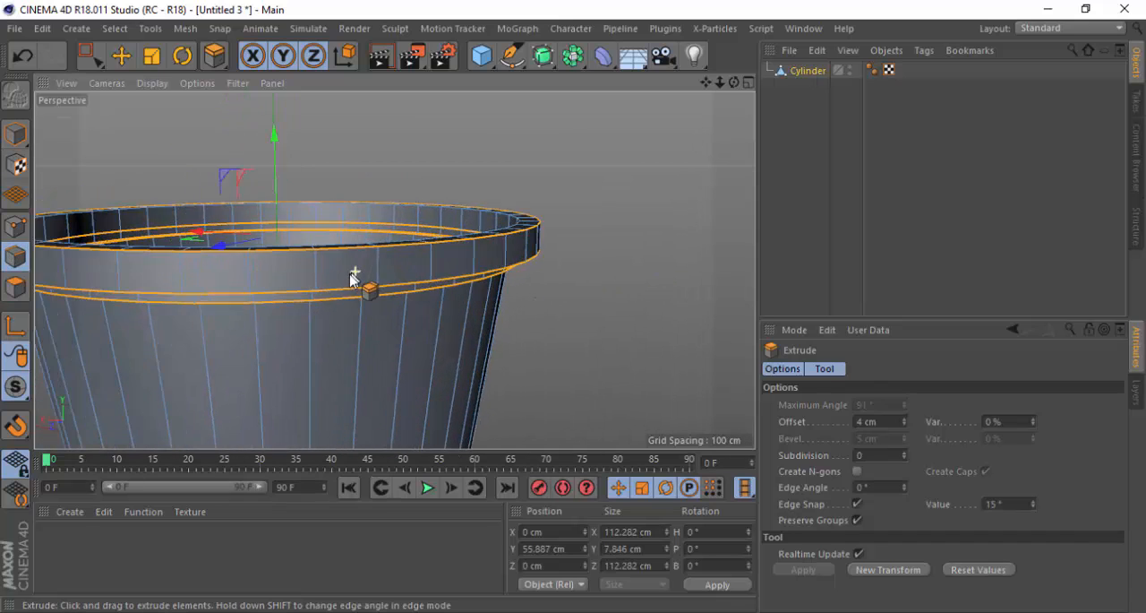
pyautogui.keyDown('alt'); pyautogui.moveTo(332, 280); pyautogui.dragTo(428, 281); pyautogui.keyUp('alt')
pyautogui.keyDown('alt'); pyautogui.moveTo(320, 289); pyautogui.dragTo(90, 248); pyautogui.keyUp('alt')
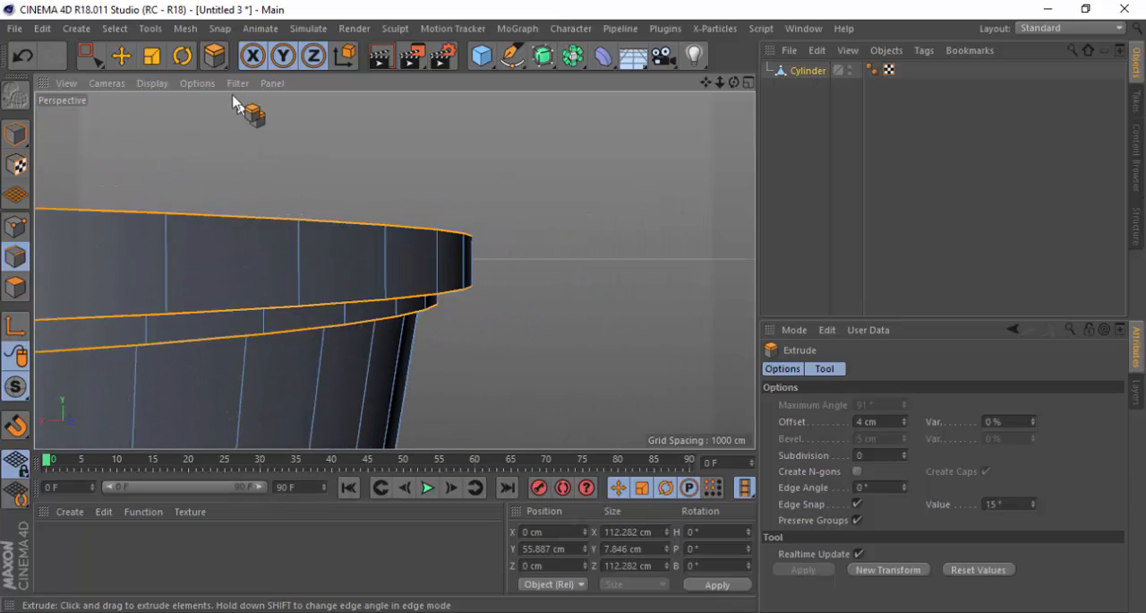
pyautogui.keyDown('ctrl'); pyautogui.click(15, 287); pyautogui.keyUp('ctrl')
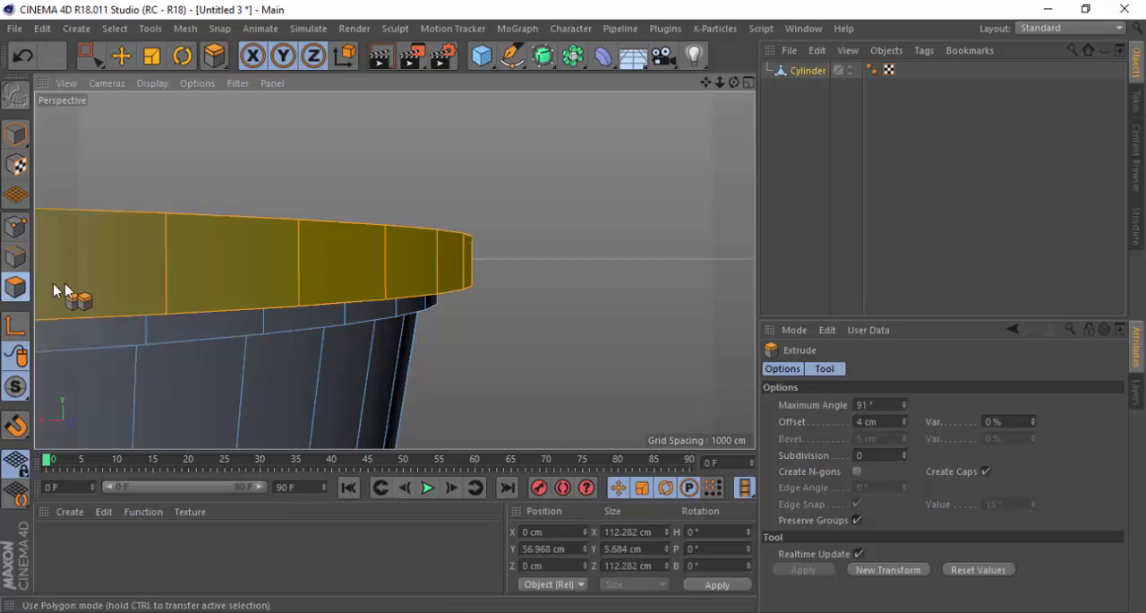
pyautogui.click(120, 56)
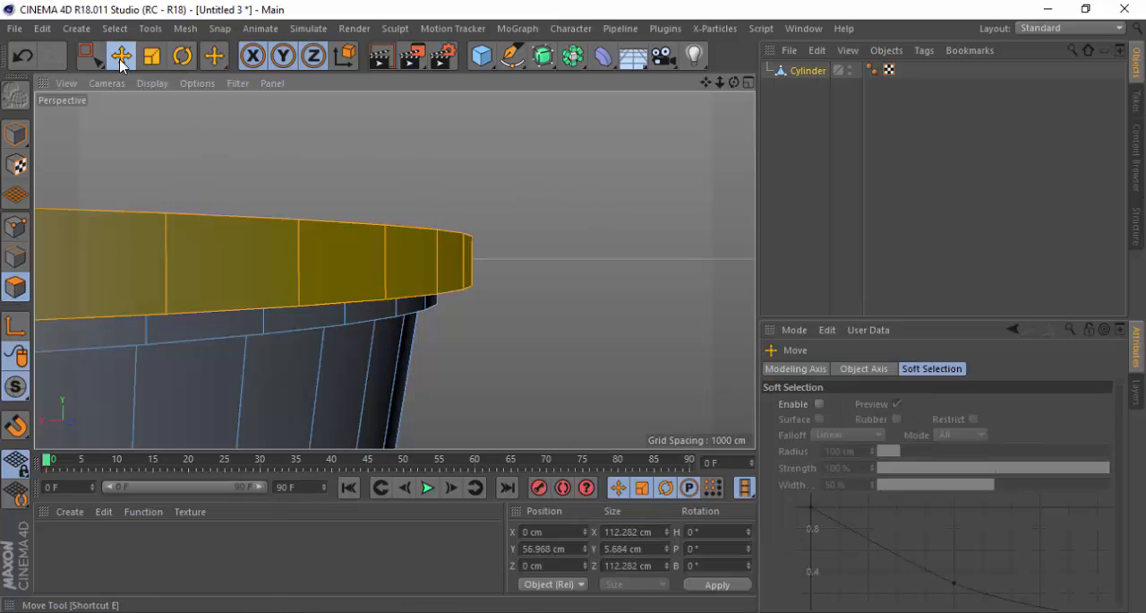
pyautogui.click(473, 154)
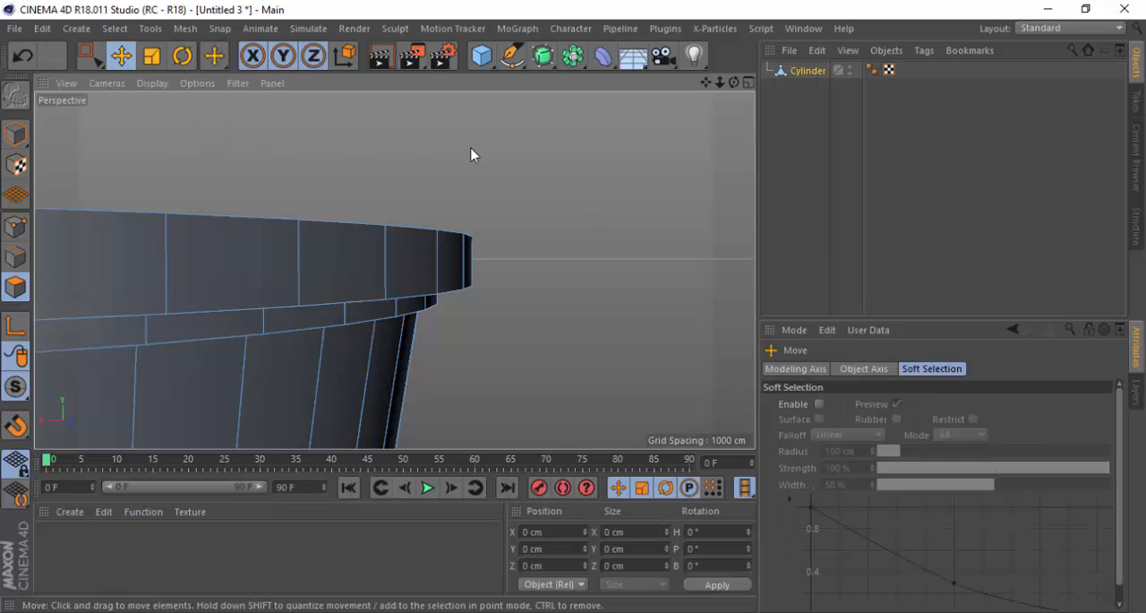
# Select the lower outer edge loop of the thickened rim with Loop Selection in edge mode
pyautogui.click(18, 257)
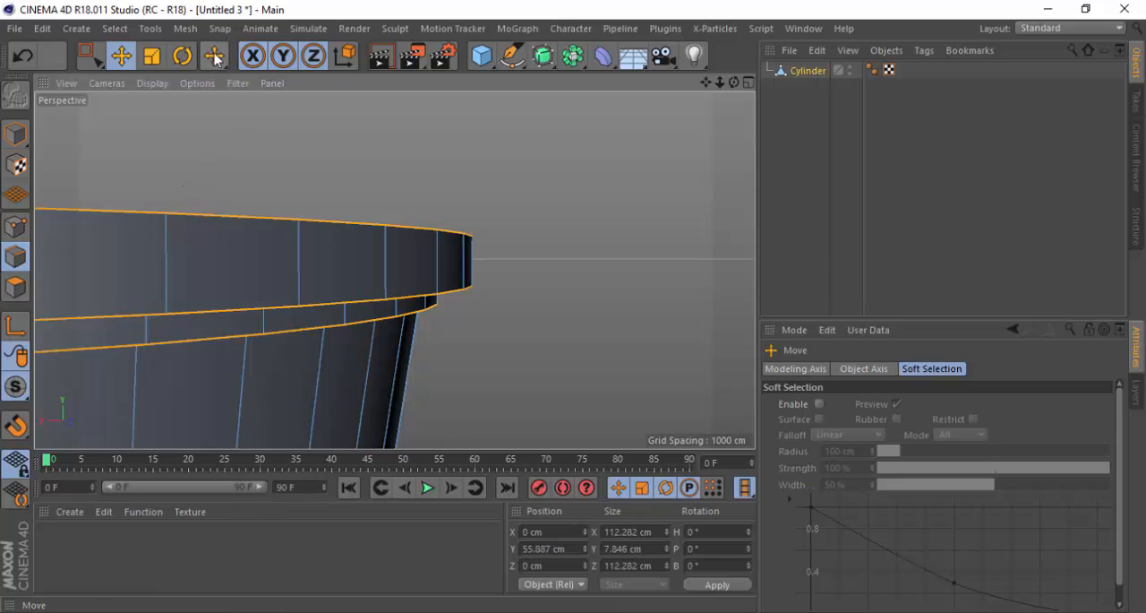
pyautogui.moveTo(213, 55); pyautogui.dragTo(307, 142)
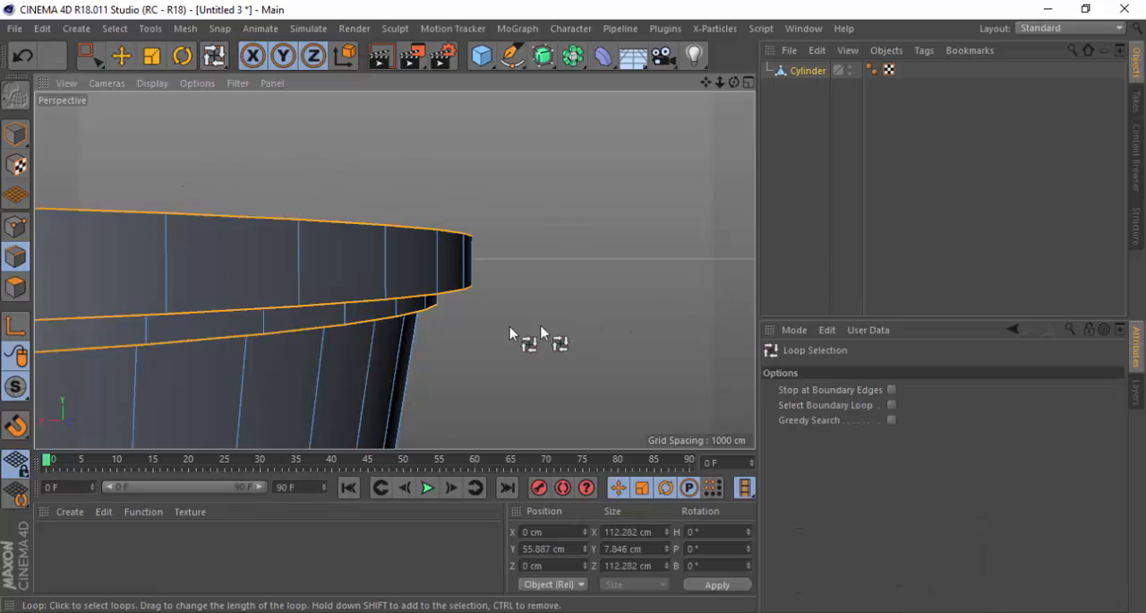
pyautogui.scroll(2, 466, 328)
pyautogui.scroll(2, 371, 257)
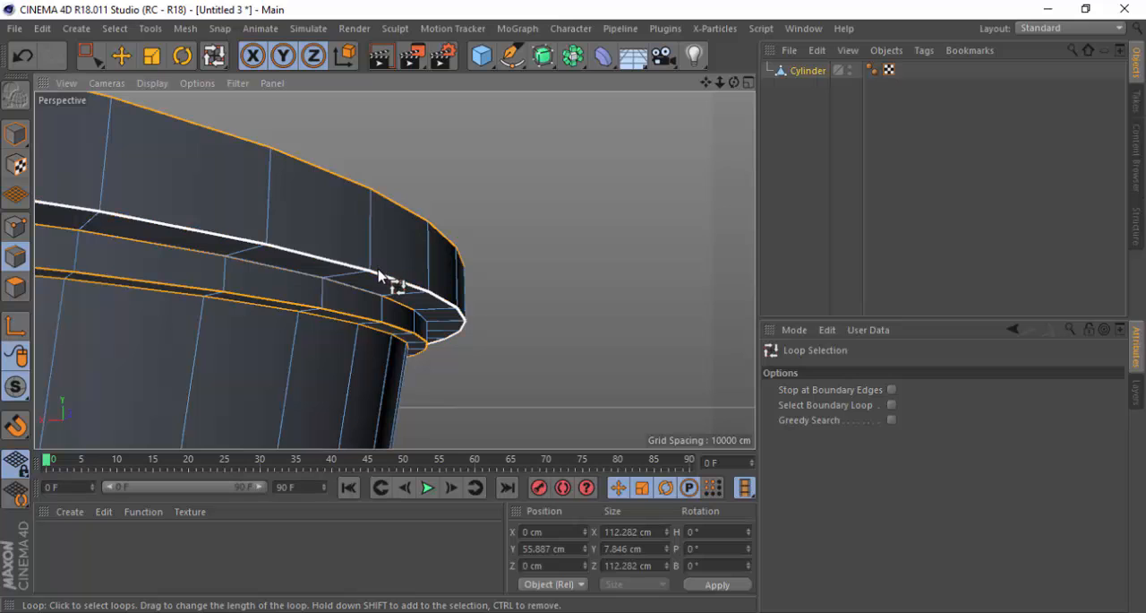
pyautogui.click(378, 270)
pyautogui.scroll(1, 438, 279)
pyautogui.keyDown('alt'); pyautogui.moveTo(343, 279); pyautogui.dragTo(425, 259); pyautogui.keyUp('alt')
pyautogui.keyDown('alt'); pyautogui.moveTo(383, 223); pyautogui.dragTo(361, 233); pyautogui.keyUp('alt')
# Loop-select the polygons on the underside of the thickened rim and move them up about 1.9 cm
pyautogui.click(16, 286)
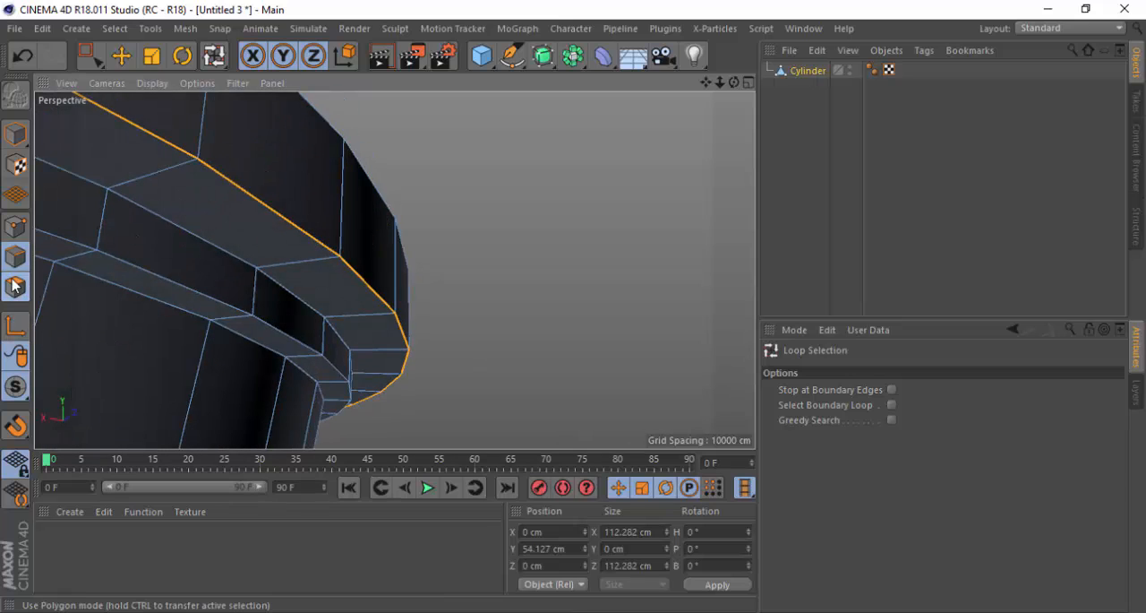
pyautogui.click(214, 56)
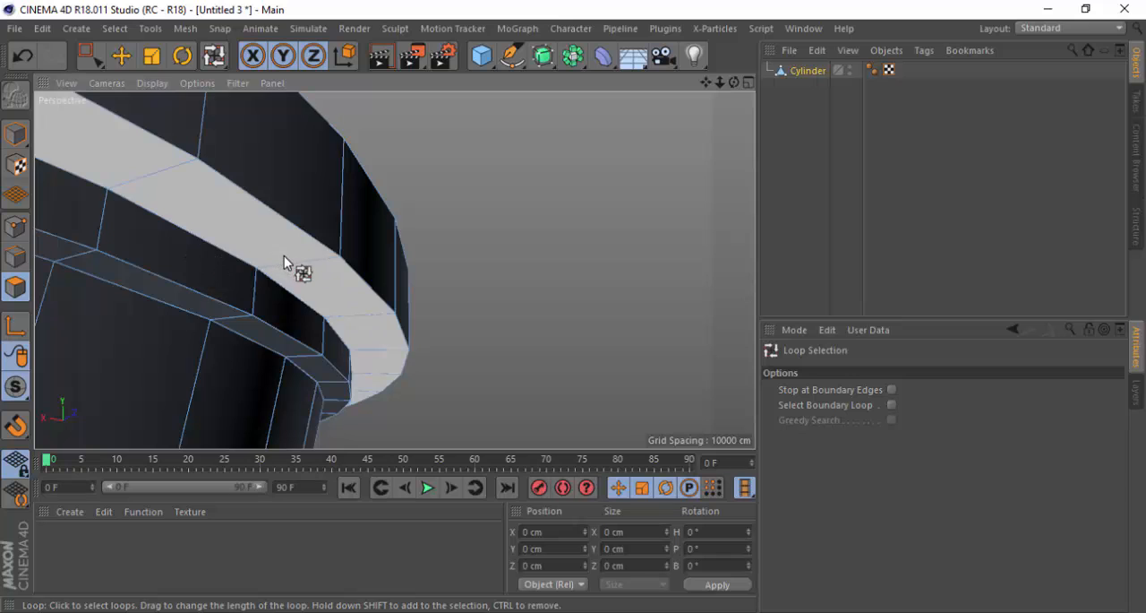
pyautogui.click(298, 259)
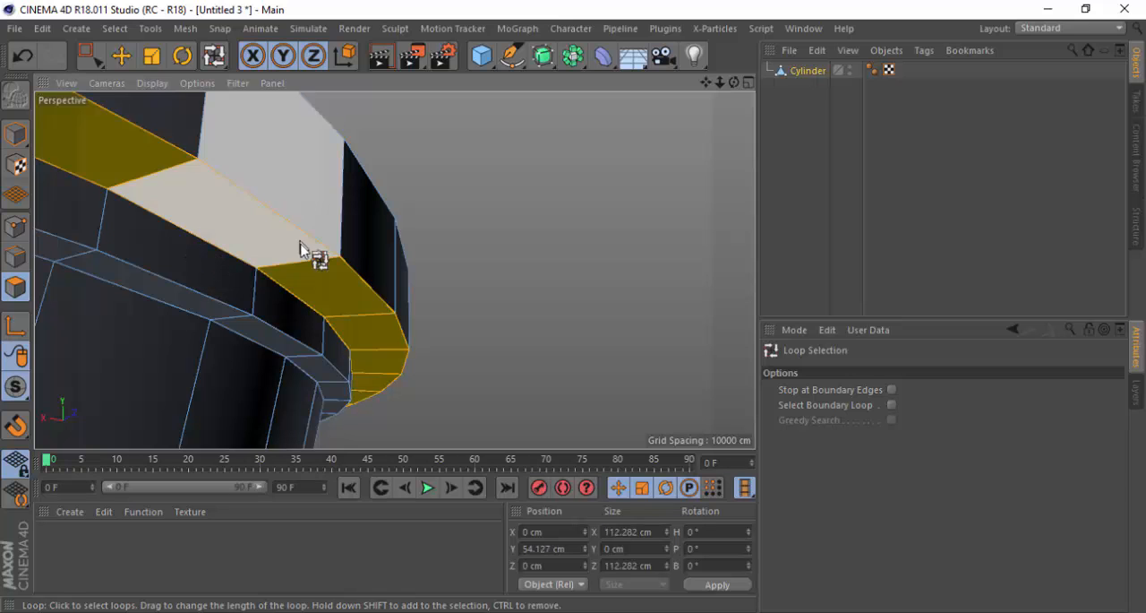
pyautogui.press('e')
pyautogui.scroll(-4, 624, 314)
pyautogui.keyDown('alt'); pyautogui.moveTo(343, 215); pyautogui.dragTo(346, 254); pyautogui.keyUp('alt')
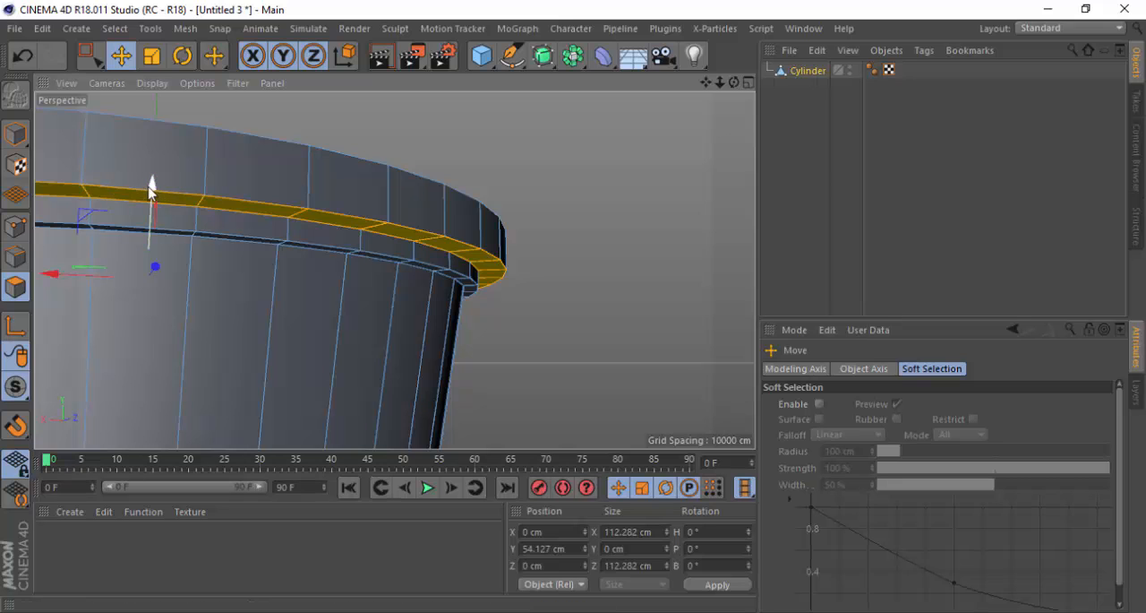
pyautogui.moveTo(150, 188); pyautogui.dragTo(152, 180)
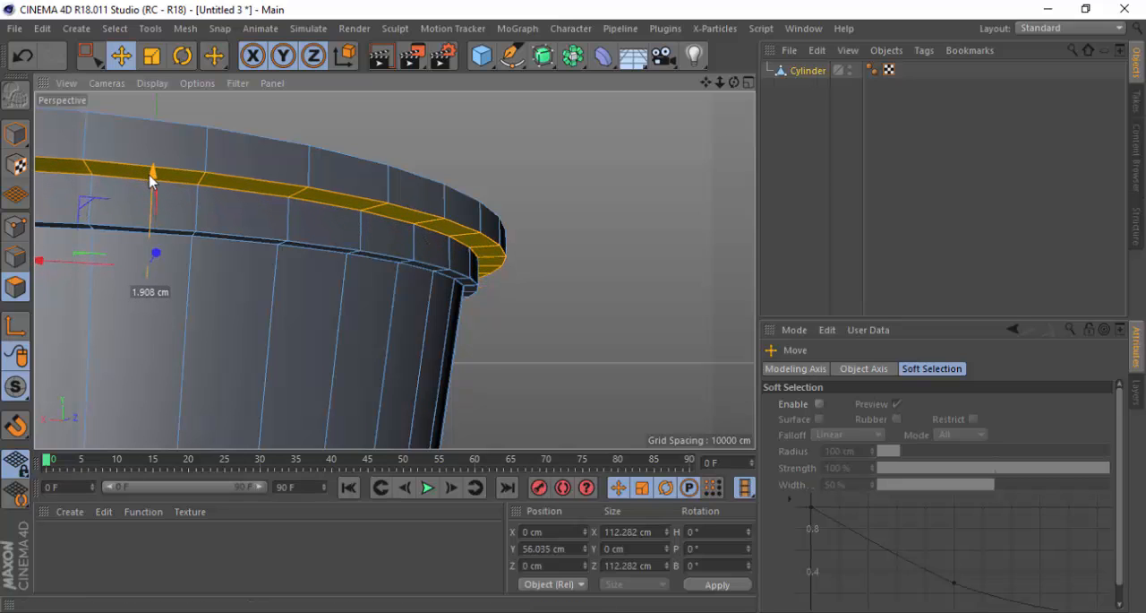
# Raise the rim's underside polygon loop further along Y to about 57.34 cm
pyautogui.keyDown('alt'); pyautogui.moveTo(226, 159); pyautogui.dragTo(329, 265); pyautogui.keyUp('alt')
pyautogui.scroll(-3, 476, 353)
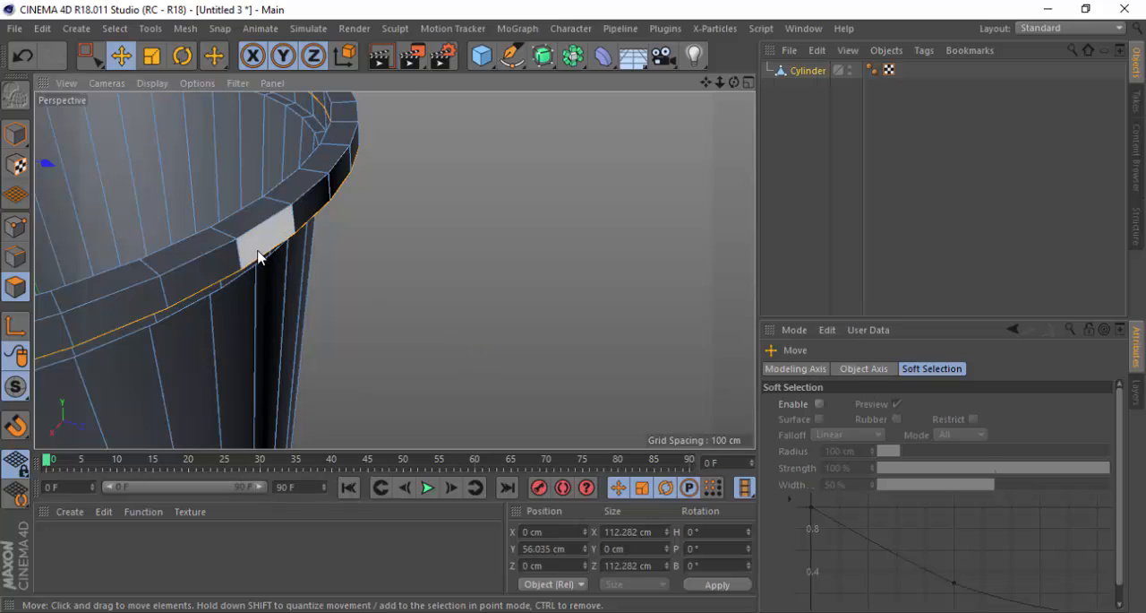
pyautogui.scroll(3, 258, 253)
pyautogui.keyDown('alt'); pyautogui.moveTo(252, 279); pyautogui.dragTo(205, 164); pyautogui.keyUp('alt')
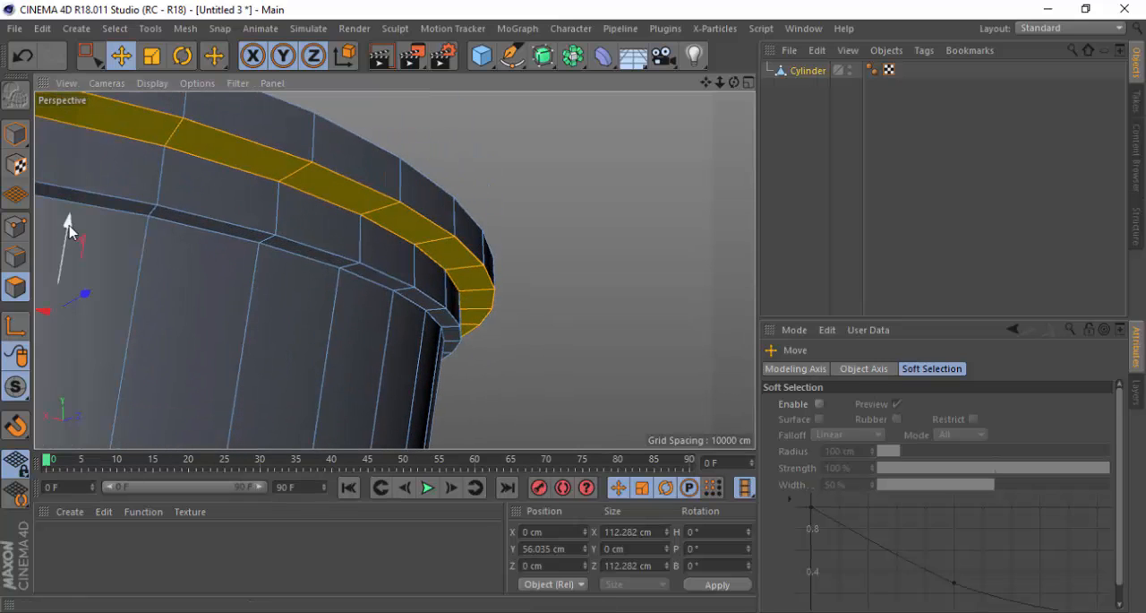
pyautogui.moveTo(69, 230); pyautogui.dragTo(72, 224)
pyautogui.scroll(-3, 584, 315)
pyautogui.keyDown('alt'); pyautogui.moveTo(420, 223); pyautogui.dragTo(268, 171); pyautogui.keyUp('alt')
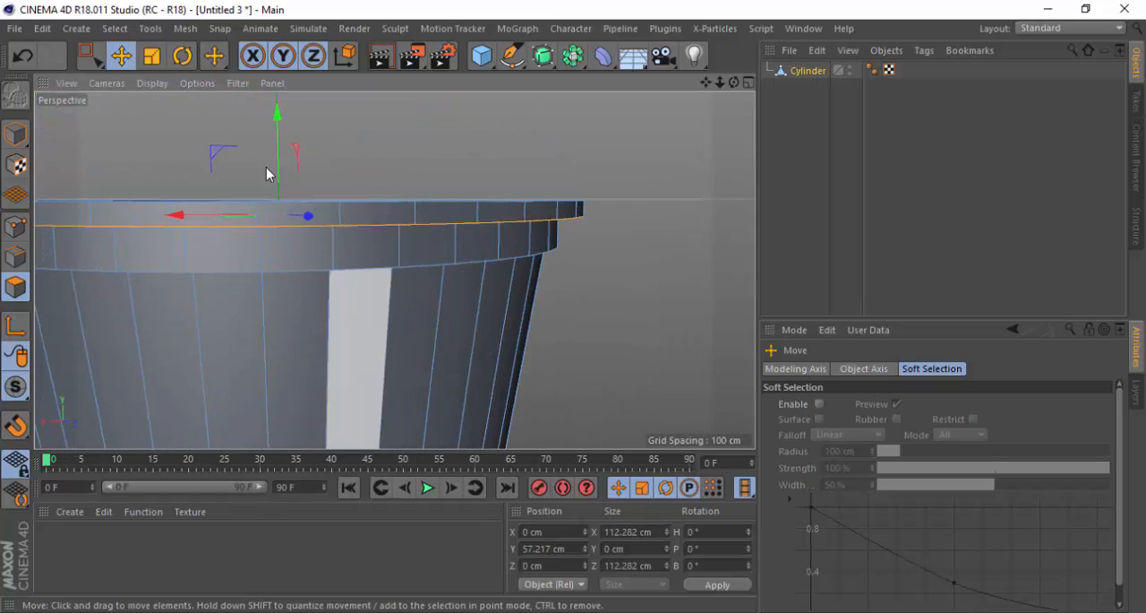
pyautogui.keyDown('alt'); pyautogui.moveTo(433, 205); pyautogui.dragTo(202, 178); pyautogui.keyUp('alt')
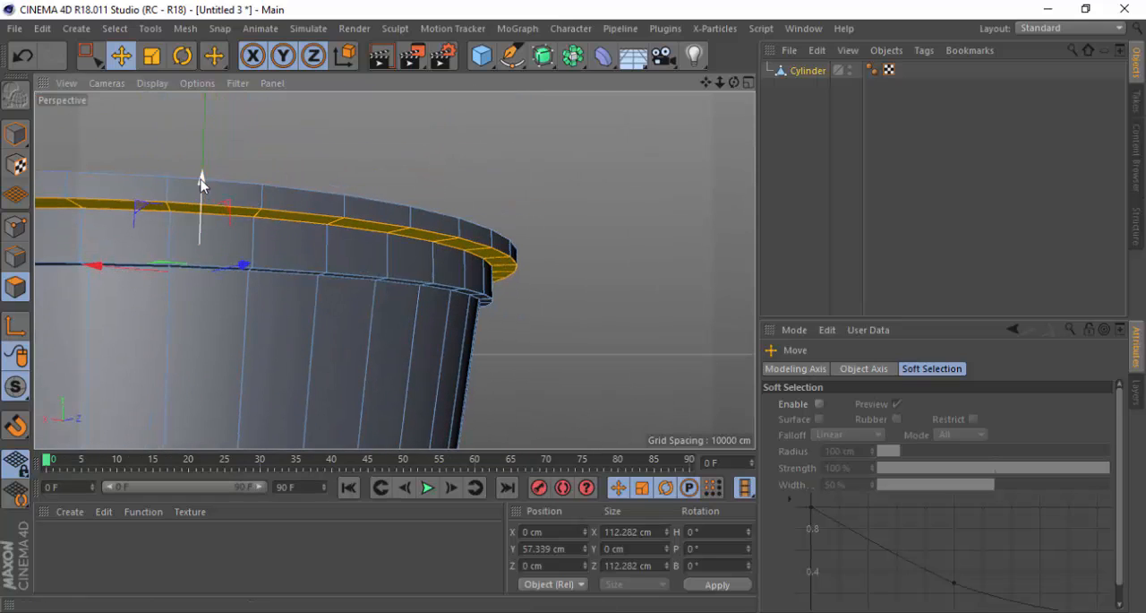
# Try scaling the rim's underside polygon loop to about 99% in X and Z, and undo it
pyautogui.scroll(5, 503, 261)
pyautogui.keyDown('alt'); pyautogui.moveTo(503, 262); pyautogui.dragTo(408, 233); pyautogui.keyUp('alt')
pyautogui.scroll(-6, 409, 232)
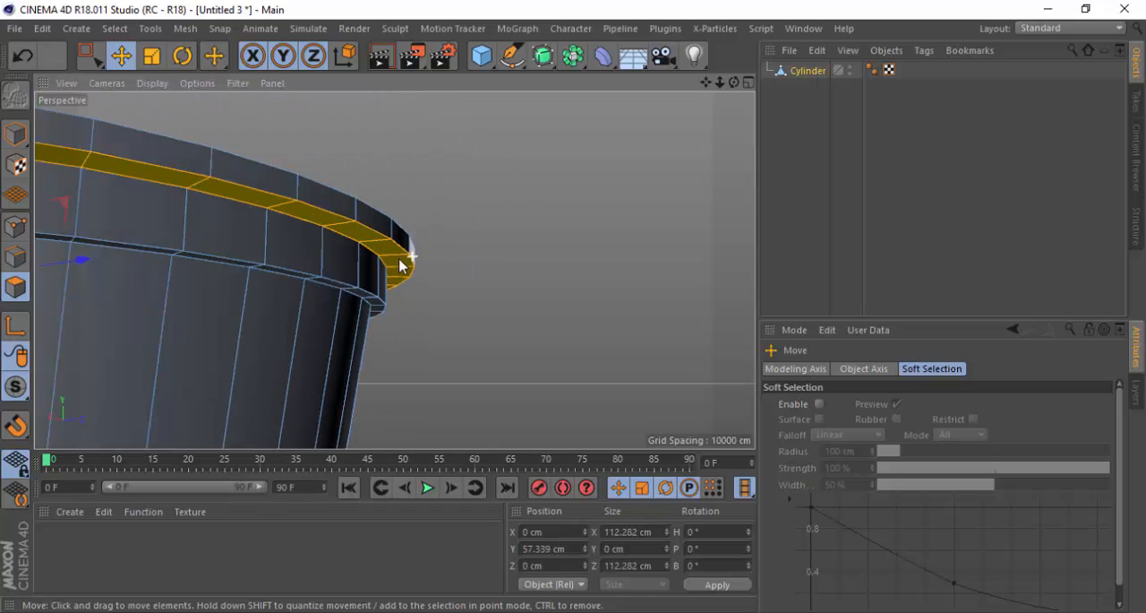
pyautogui.scroll(2, 402, 258)
pyautogui.scroll(1, 400, 233)
pyautogui.scroll(-3, 510, 263)
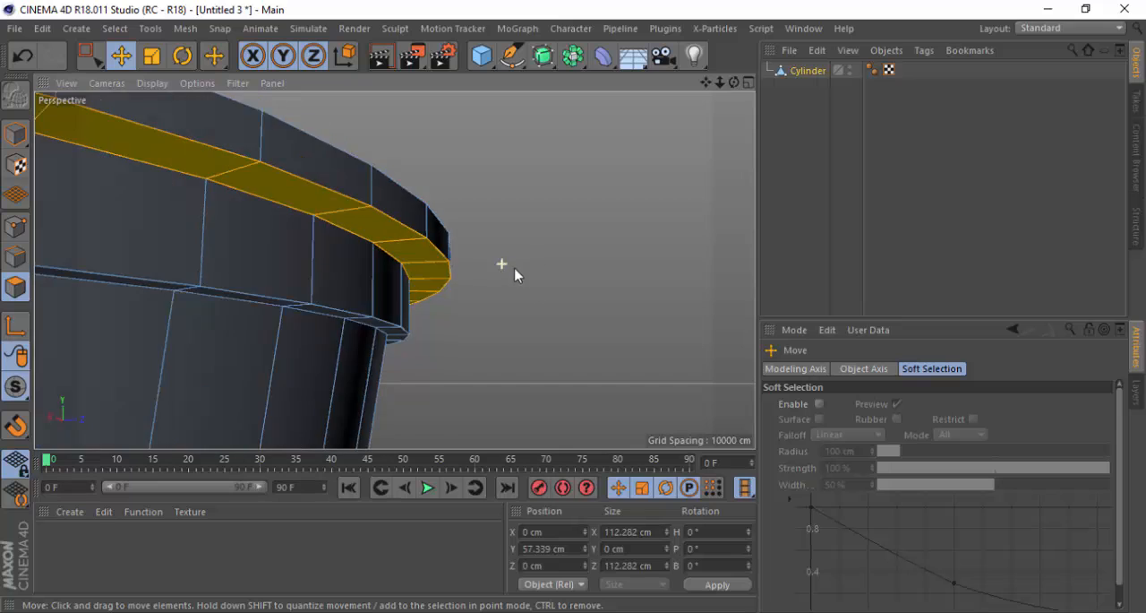
pyautogui.press('t')
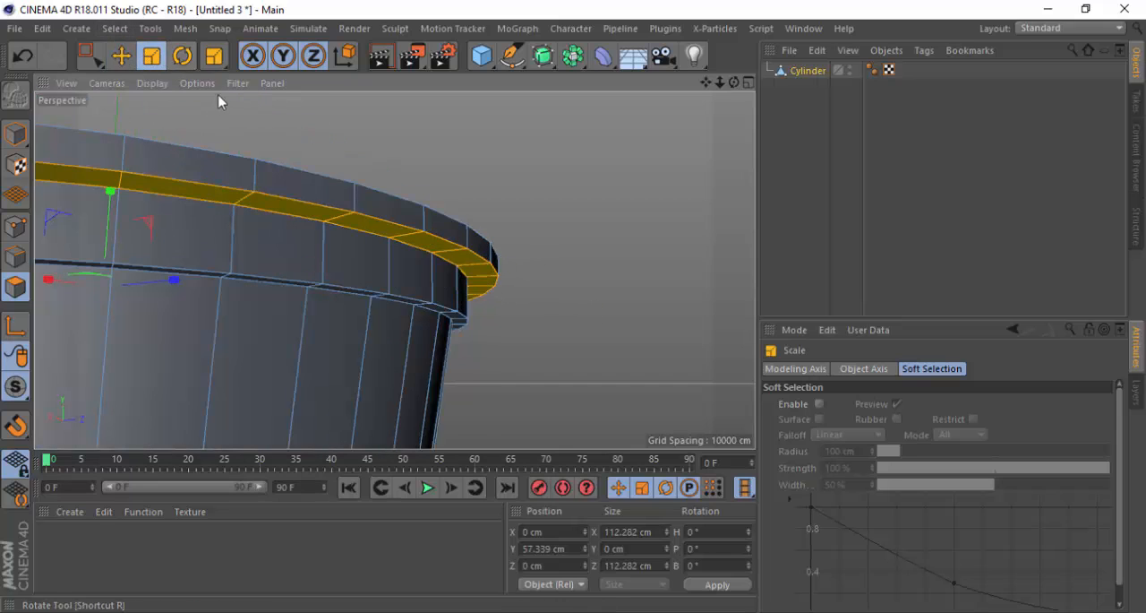
pyautogui.scroll(-2, 684, 271)
pyautogui.scroll(3, 171, 230)
pyautogui.keyDown('alt'); pyautogui.moveTo(141, 219); pyautogui.dragTo(120, 196); pyautogui.keyUp('alt')
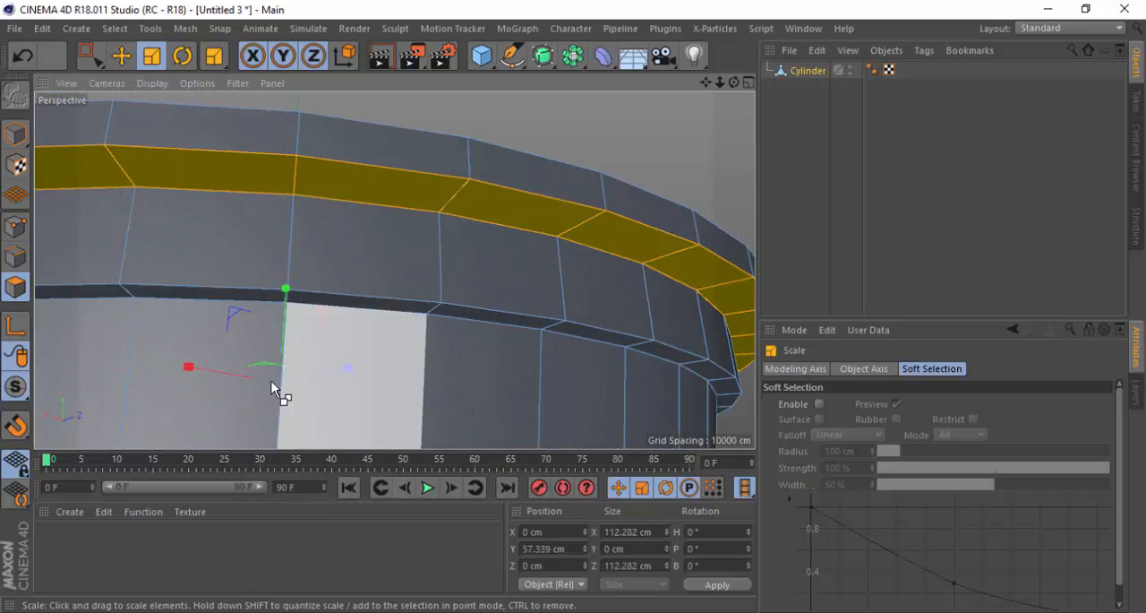
pyautogui.keyDown('alt'); pyautogui.moveTo(264, 376); pyautogui.dragTo(243, 423); pyautogui.keyUp('alt')
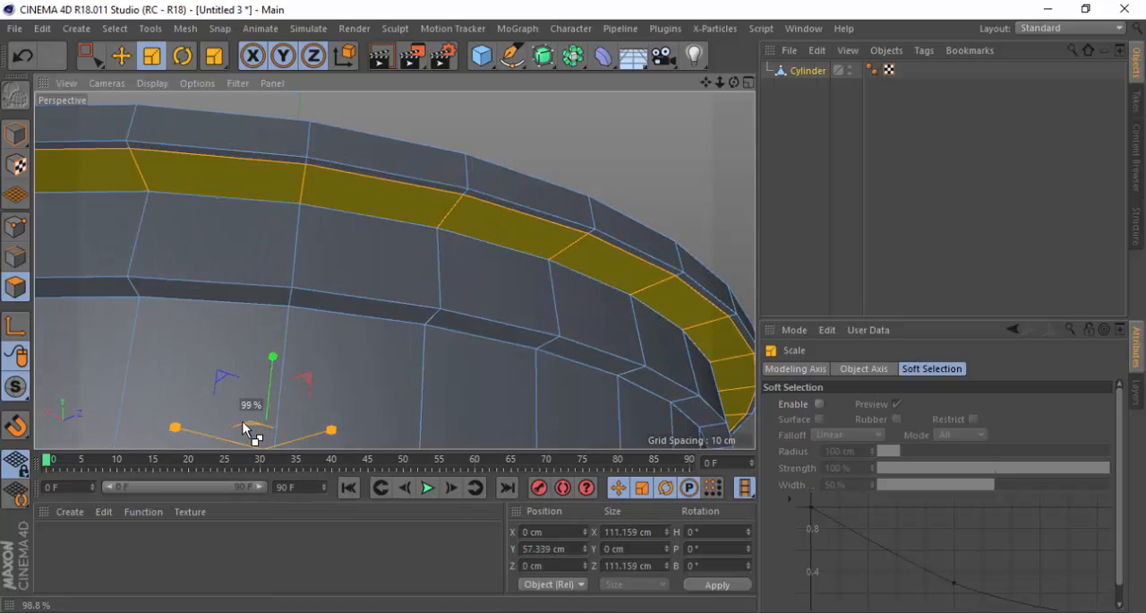
pyautogui.hotkey('ctrl', 'z')
pyautogui.scroll(5, 502, 205)
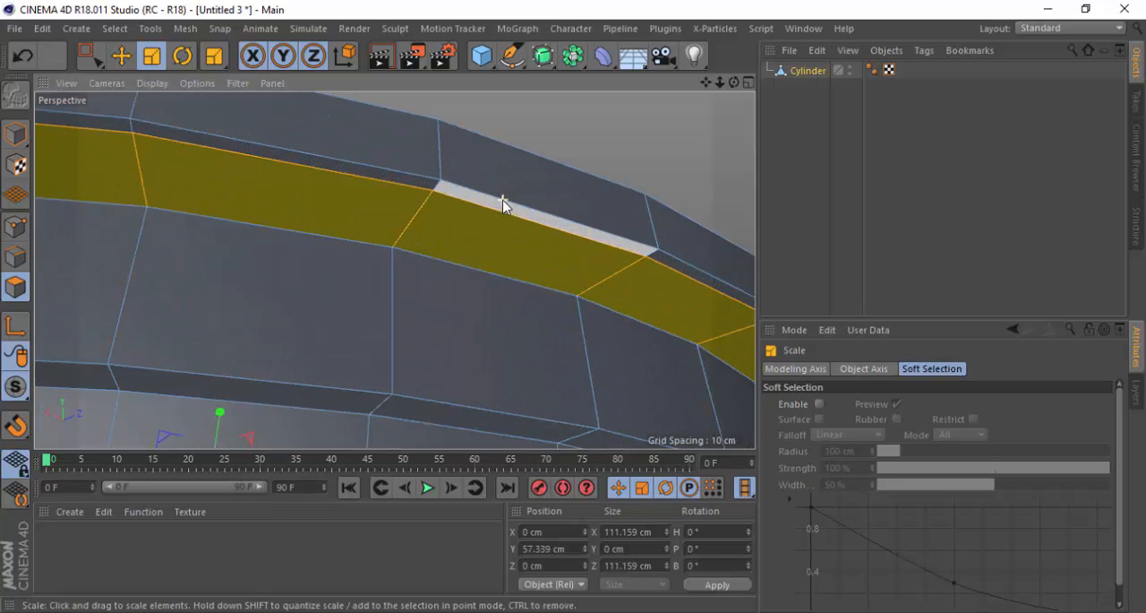
pyautogui.scroll(-5, 494, 191)
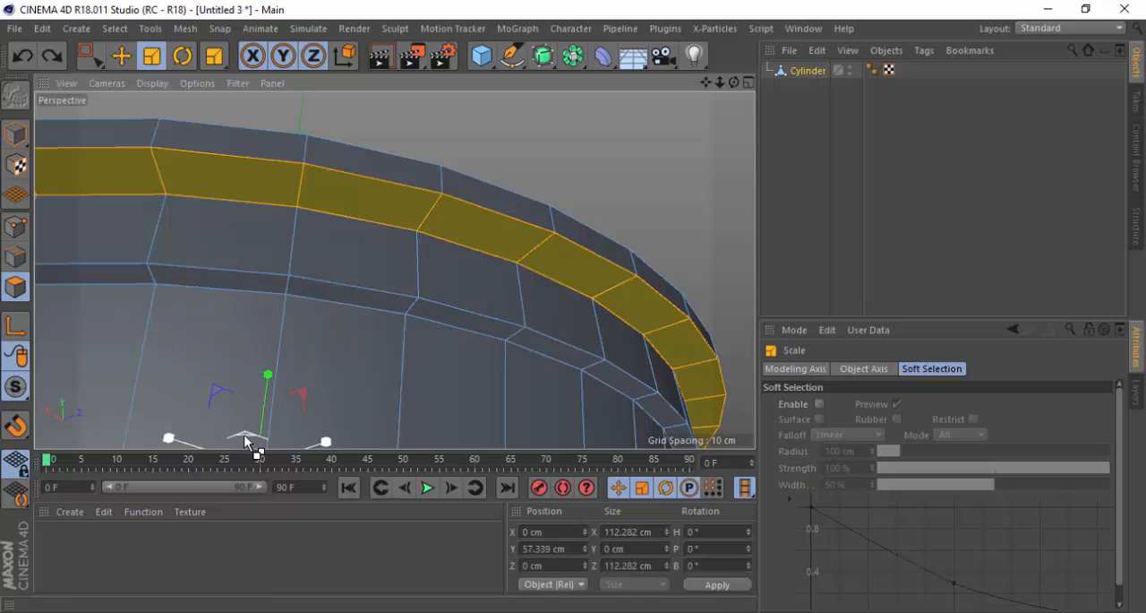
# Scale the rim's underside polygon loop to about 99.5% in X and Z, and delete its polygons
pyautogui.moveTo(253, 438); pyautogui.dragTo(239, 434)
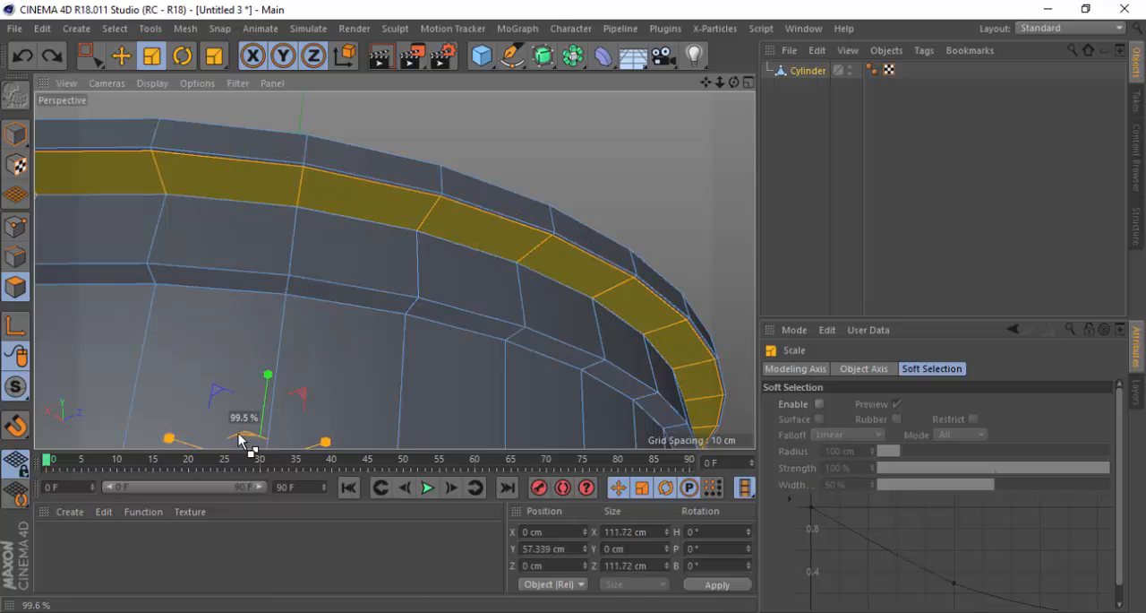
pyautogui.moveTo(239, 439); pyautogui.dragTo(240, 439)
pyautogui.scroll(10, 532, 289)
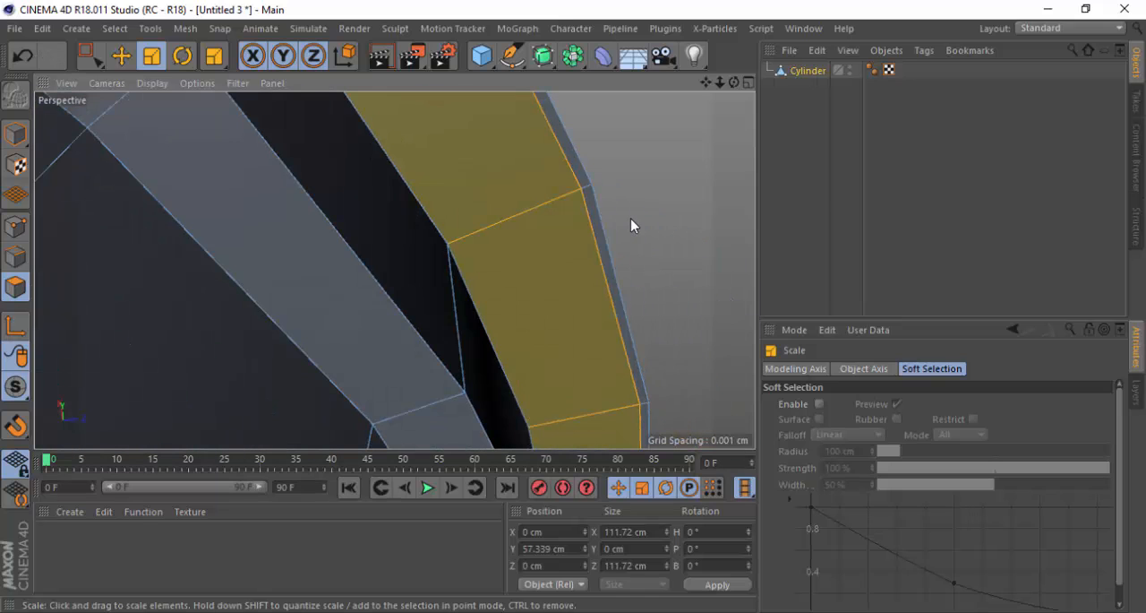
pyautogui.press('Delete')
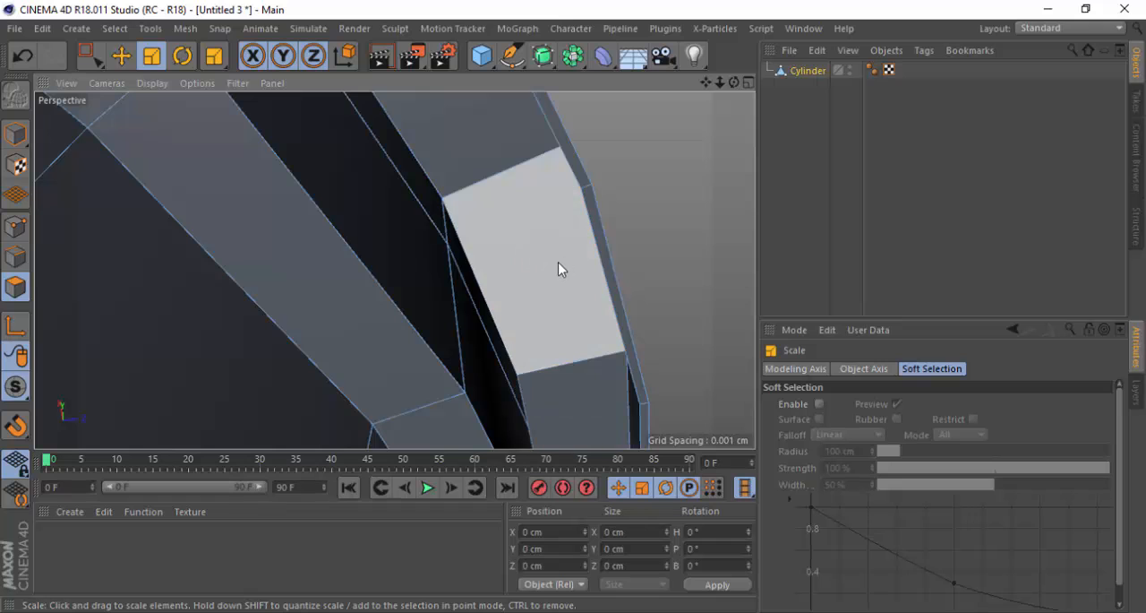
# Loop-select the thin leftover polygon strip along the rim's underside and delete it
pyautogui.scroll(-3, 639, 256)
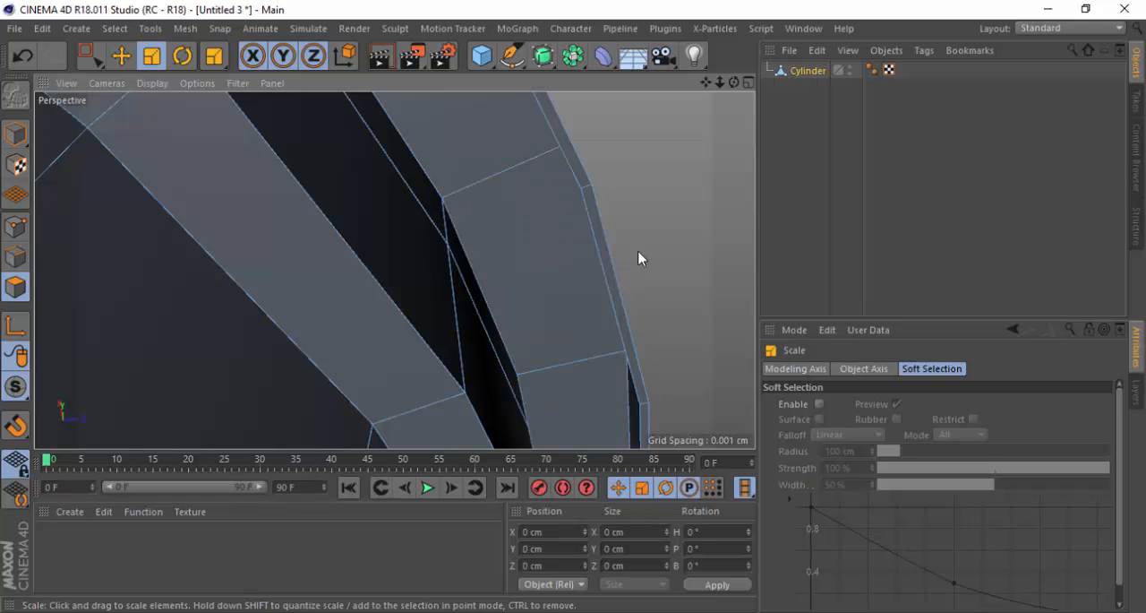
pyautogui.keyDown('alt'); pyautogui.moveTo(589, 186); pyautogui.dragTo(635, 379); pyautogui.keyUp('alt')
pyautogui.scroll(5, 494, 232)
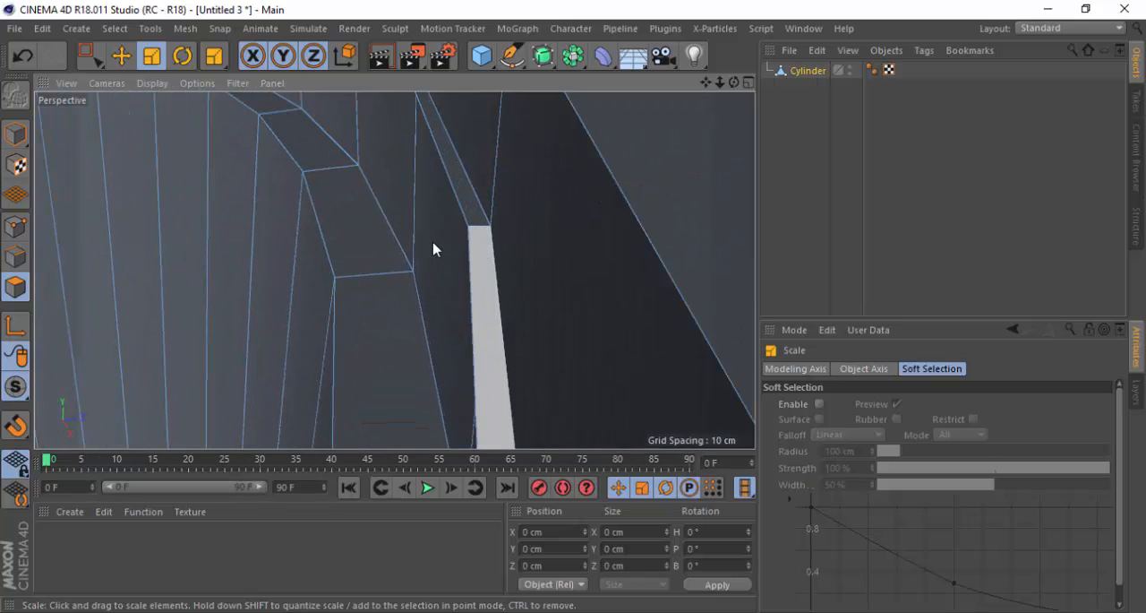
pyautogui.click(215, 59)
pyautogui.click(261, 136)
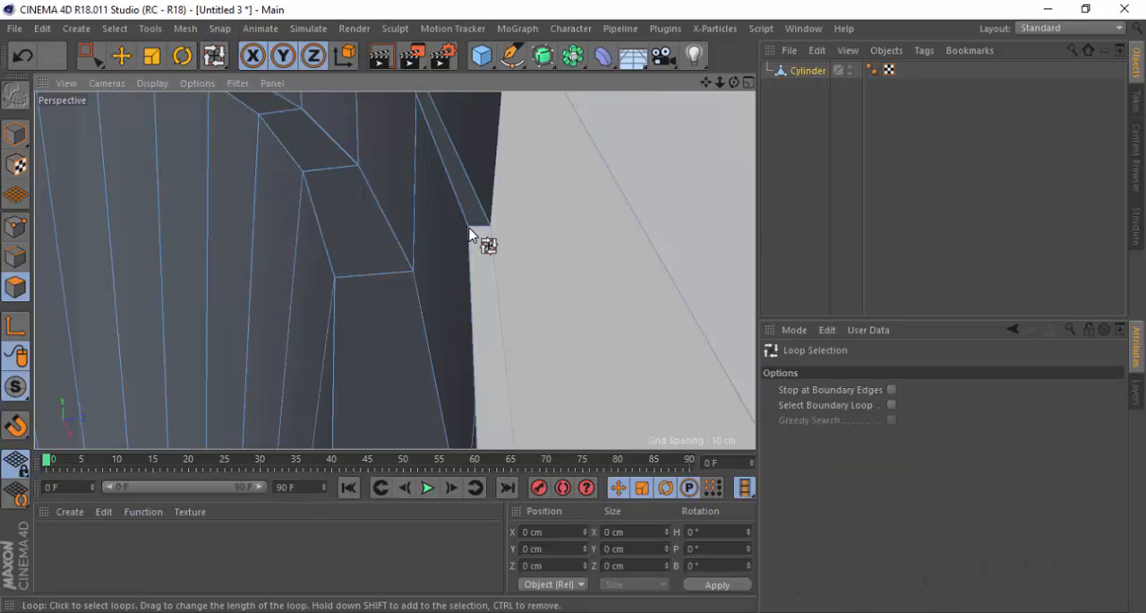
pyautogui.keyDown('alt'); pyautogui.moveTo(467, 229); pyautogui.dragTo(479, 253); pyautogui.keyUp('alt')
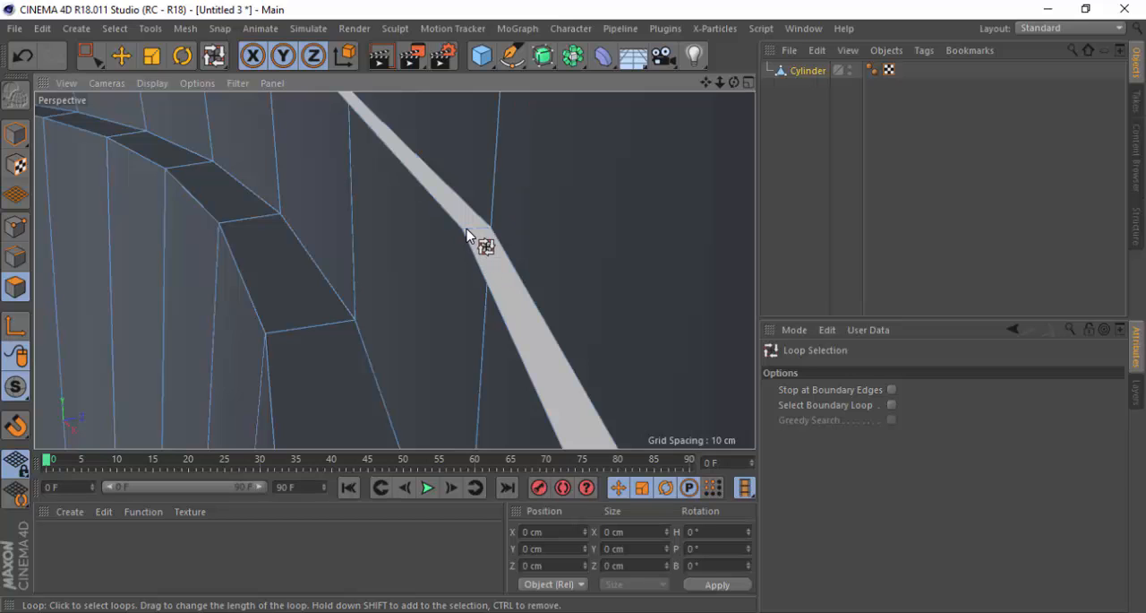
pyautogui.click(466, 235)
pyautogui.hotkey('ctrl', 'shift', 'a')
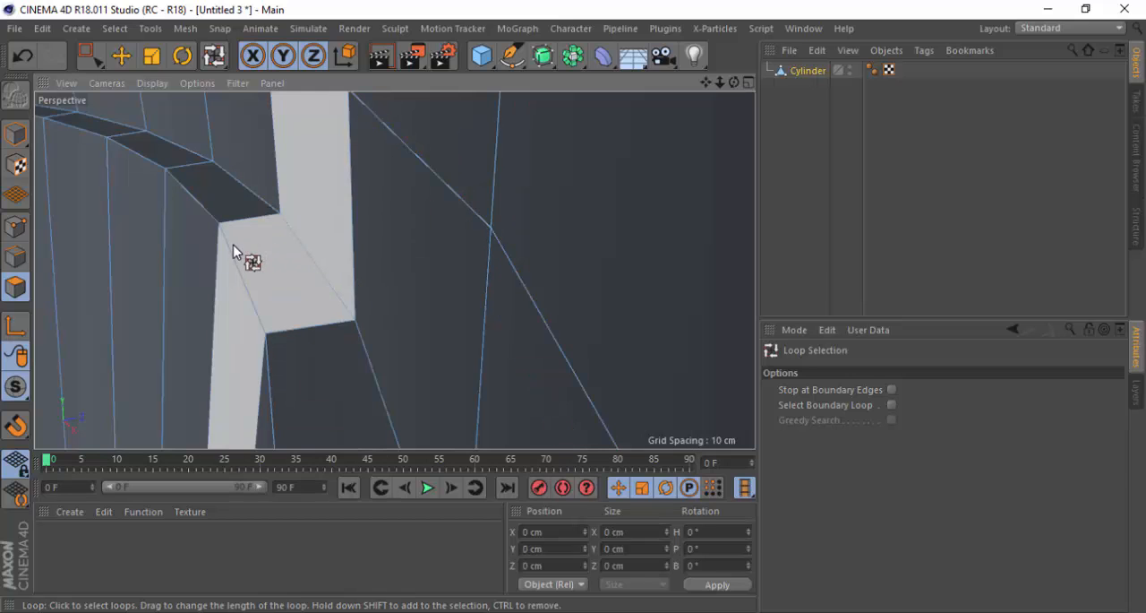
# Select the inner and outer edge loops of the rim's top face with Loop Selection in edge mode
pyautogui.scroll(-10, 257, 273)
pyautogui.scroll(-3, 434, 211)
pyautogui.keyDown('alt'); pyautogui.moveTo(263, 317); pyautogui.dragTo(372, 368); pyautogui.keyUp('alt')
pyautogui.scroll(-4, 513, 244)
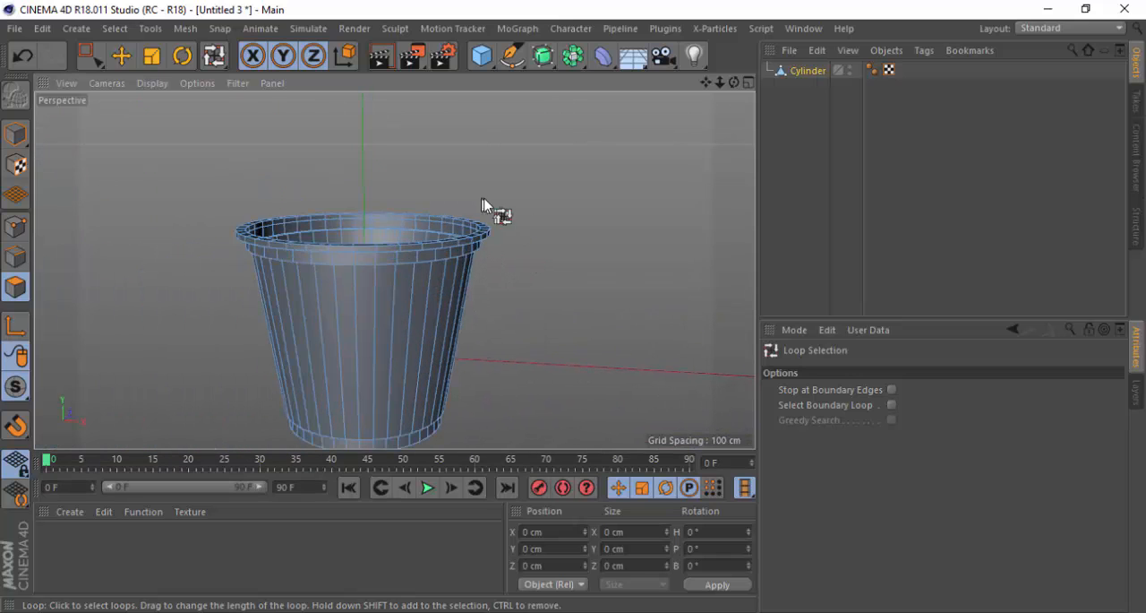
pyautogui.press('Return')
pyautogui.click(319, 204)
pyautogui.scroll(5, 321, 205)
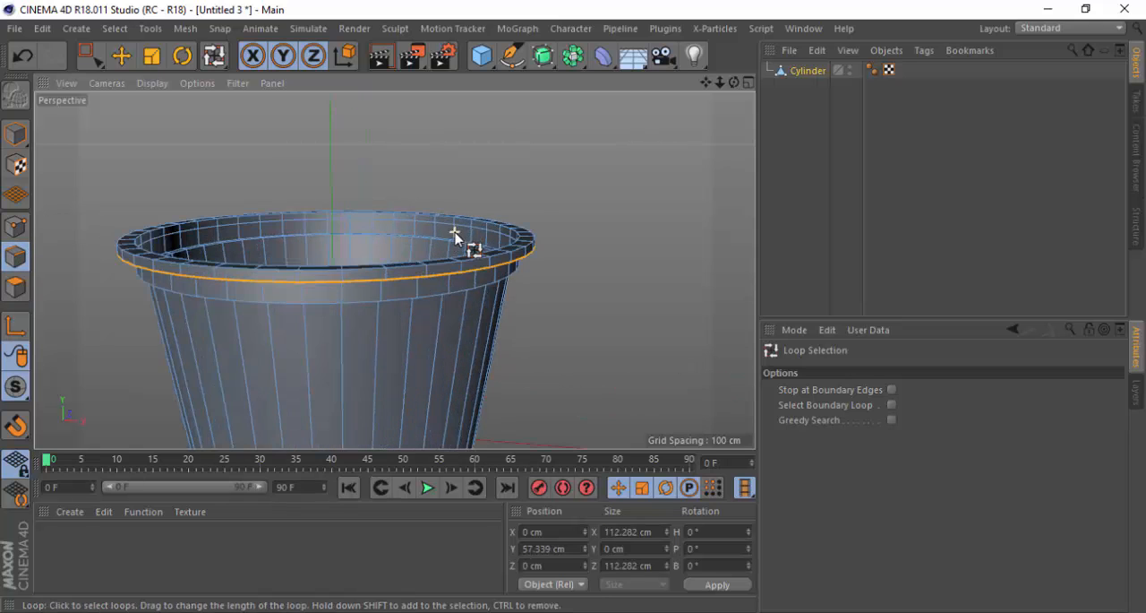
pyautogui.keyDown('alt'); pyautogui.moveTo(402, 294); pyautogui.dragTo(360, 307); pyautogui.keyUp('alt')
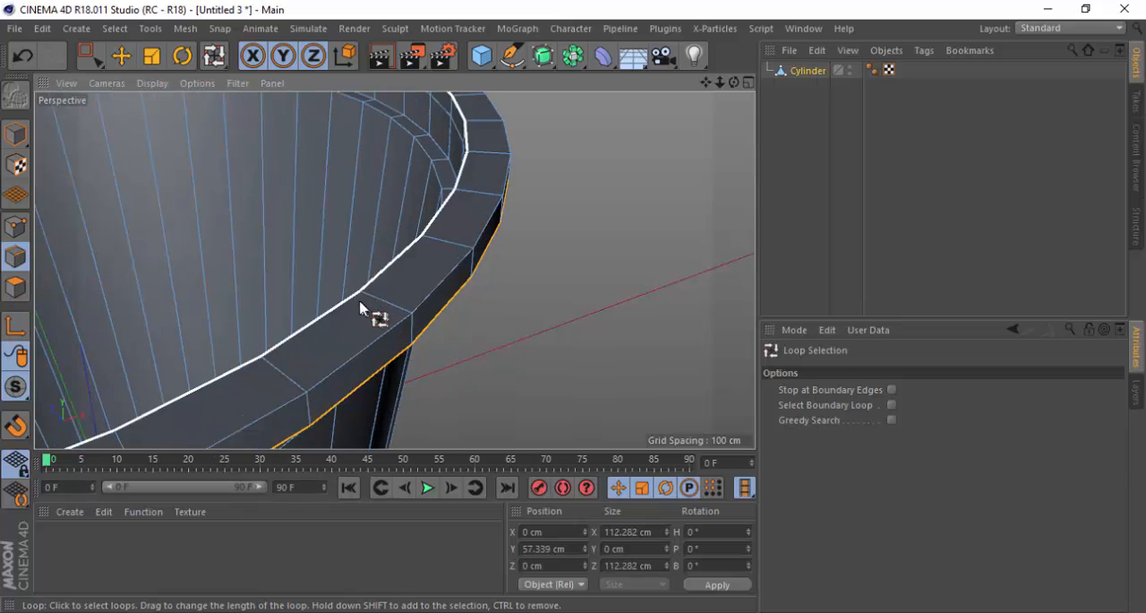
pyautogui.scroll(3, 356, 304)
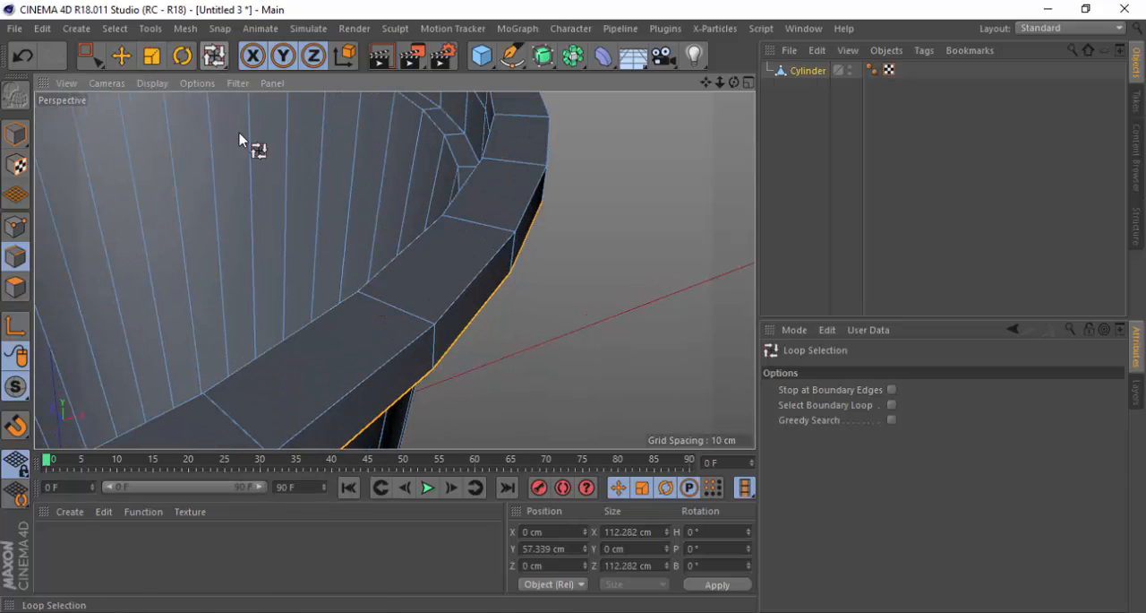
pyautogui.keyDown('alt'); pyautogui.moveTo(239, 139); pyautogui.dragTo(584, 236); pyautogui.keyUp('alt')
pyautogui.click(358, 289)
pyautogui.keyDown('shift'); pyautogui.click(486, 313); pyautogui.keyUp('shift')
pyautogui.scroll(2, 512, 300)
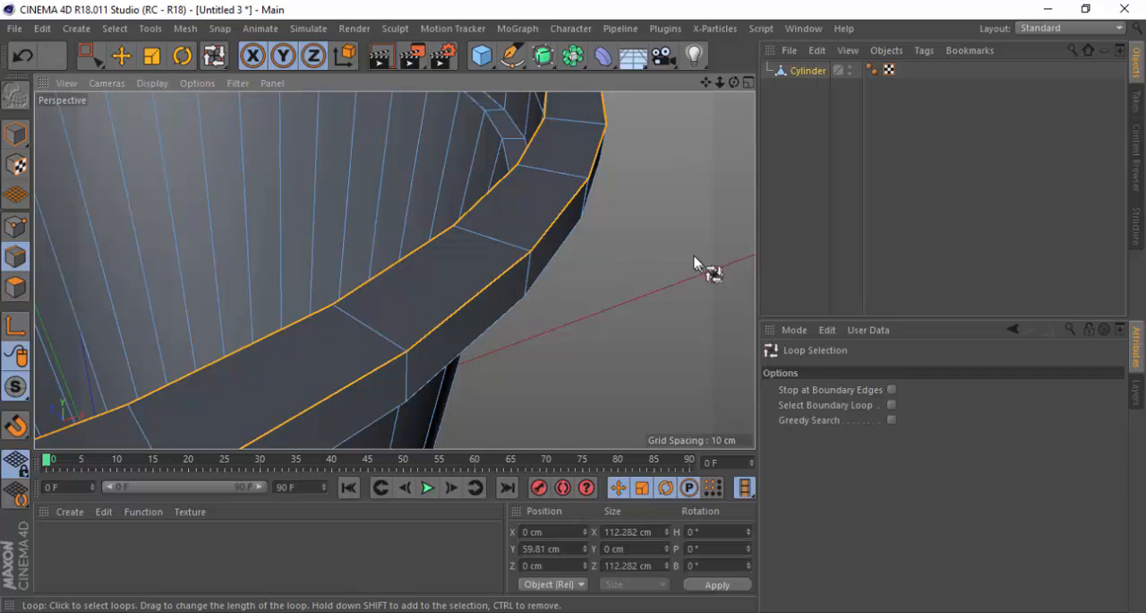
# Bevel the rim's two top edge loops in Chamfer mode with an offset of 1.9 cm and 10 subdivisions
pyautogui.rightClick(661, 206)
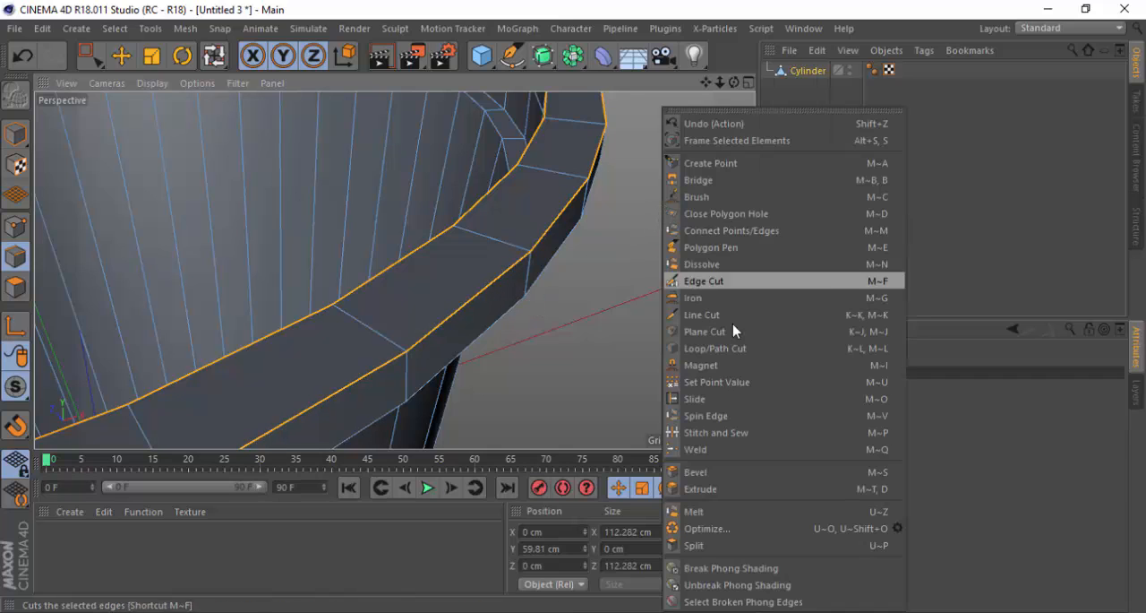
pyautogui.click(703, 472)
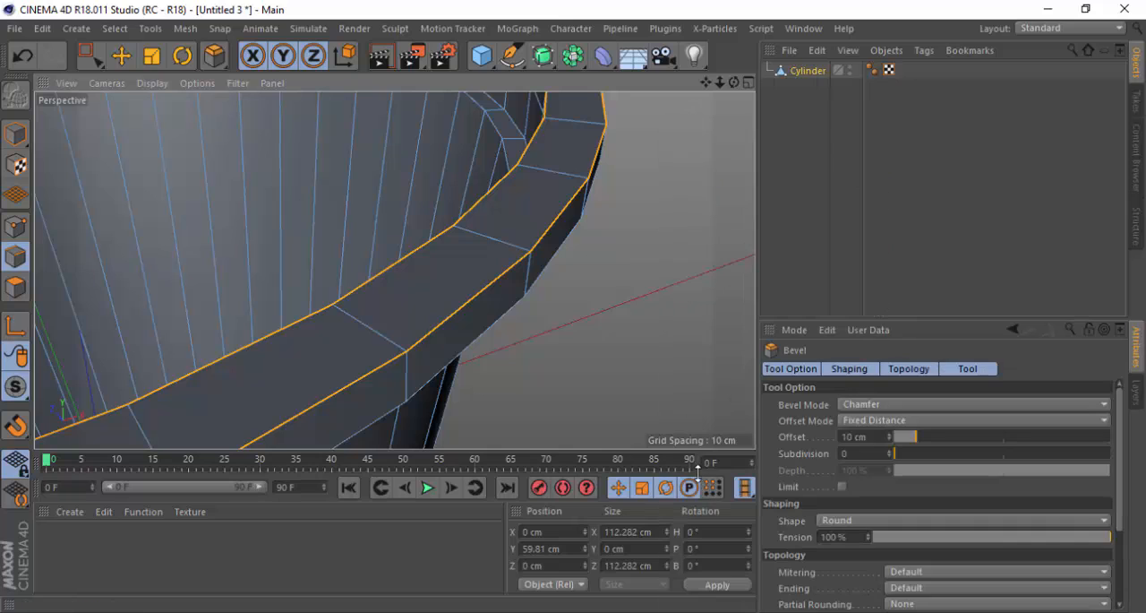
pyautogui.click(888, 453)
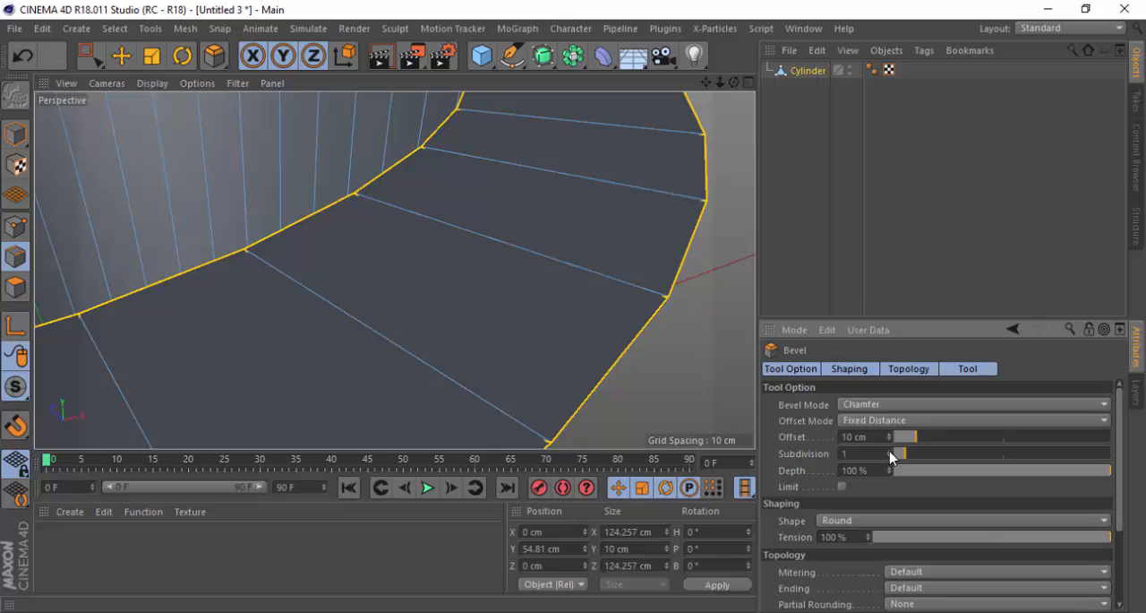
pyautogui.hotkey('ctrl', 'z')
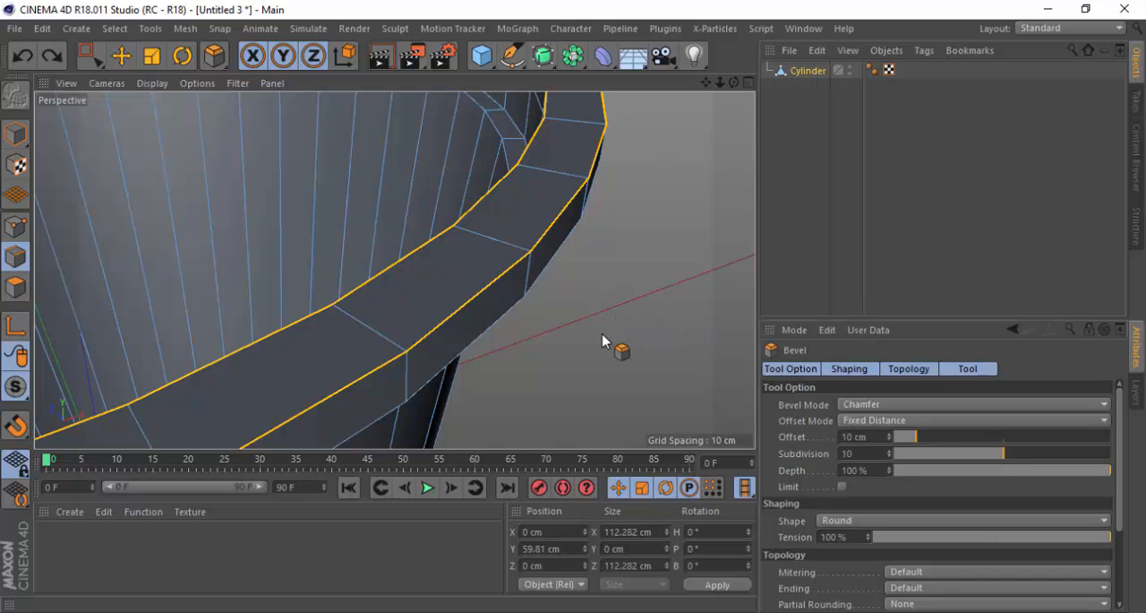
pyautogui.moveTo(609, 339); pyautogui.dragTo(678, 338)
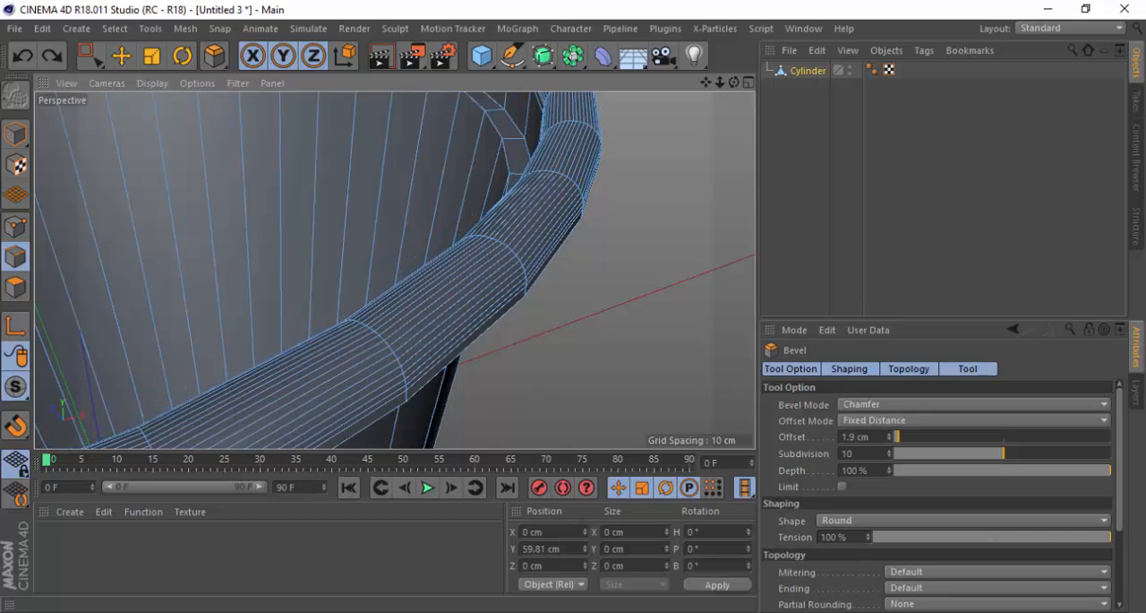
pyautogui.scroll(-5, 601, 236)
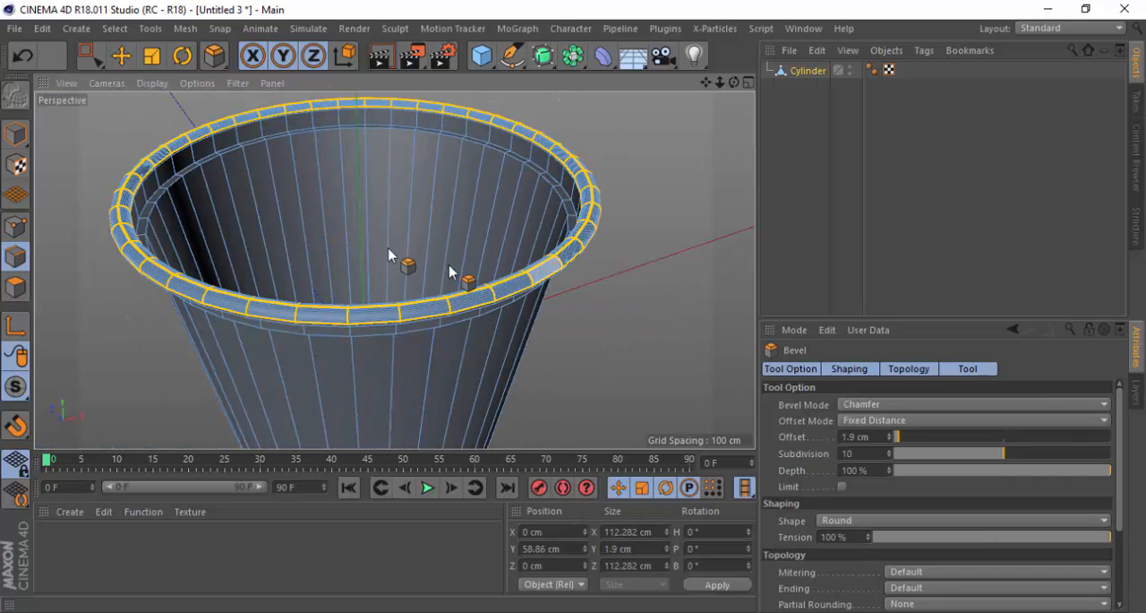
pyautogui.scroll(5, 197, 175)
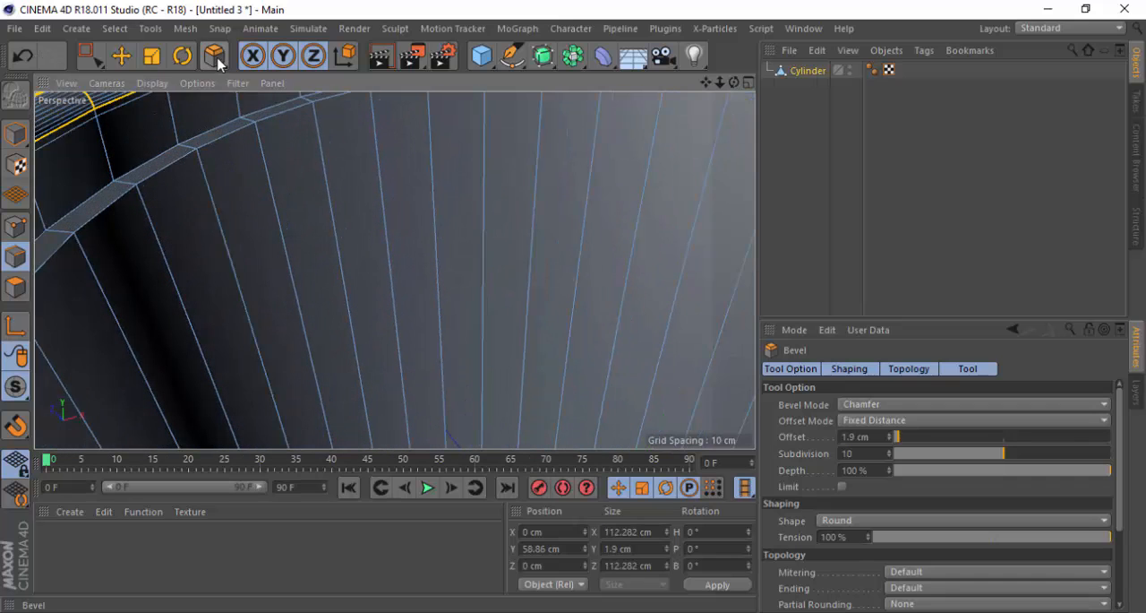
pyautogui.moveTo(219, 63); pyautogui.dragTo(332, 115)
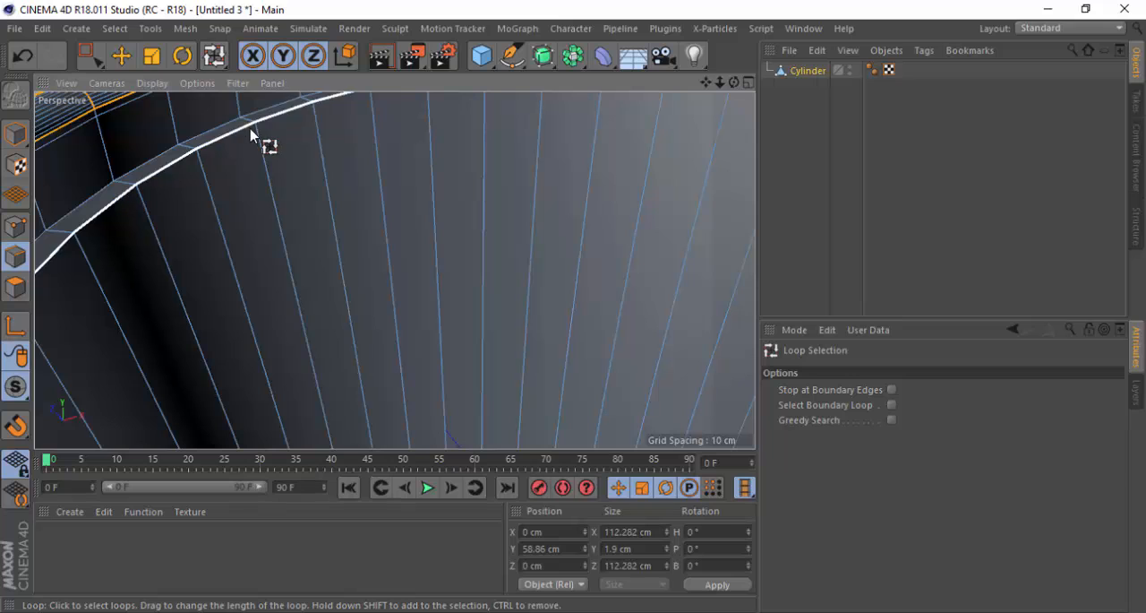
pyautogui.moveTo(225, 68); pyautogui.dragTo(284, 119)
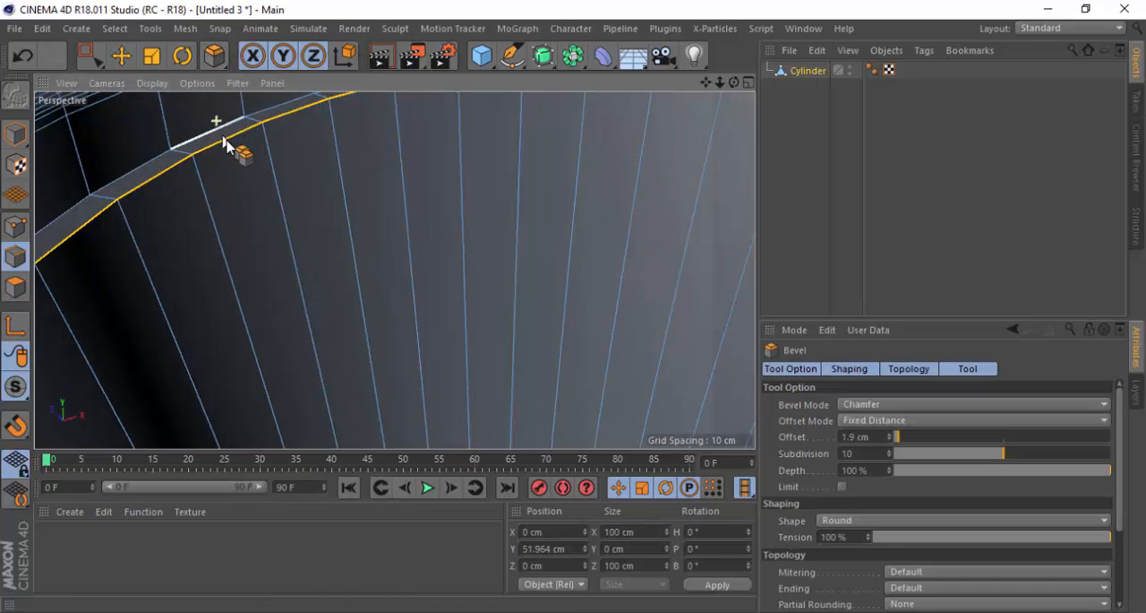
pyautogui.moveTo(257, 165); pyautogui.dragTo(359, 183)
pyautogui.scroll(-6, 328, 151)
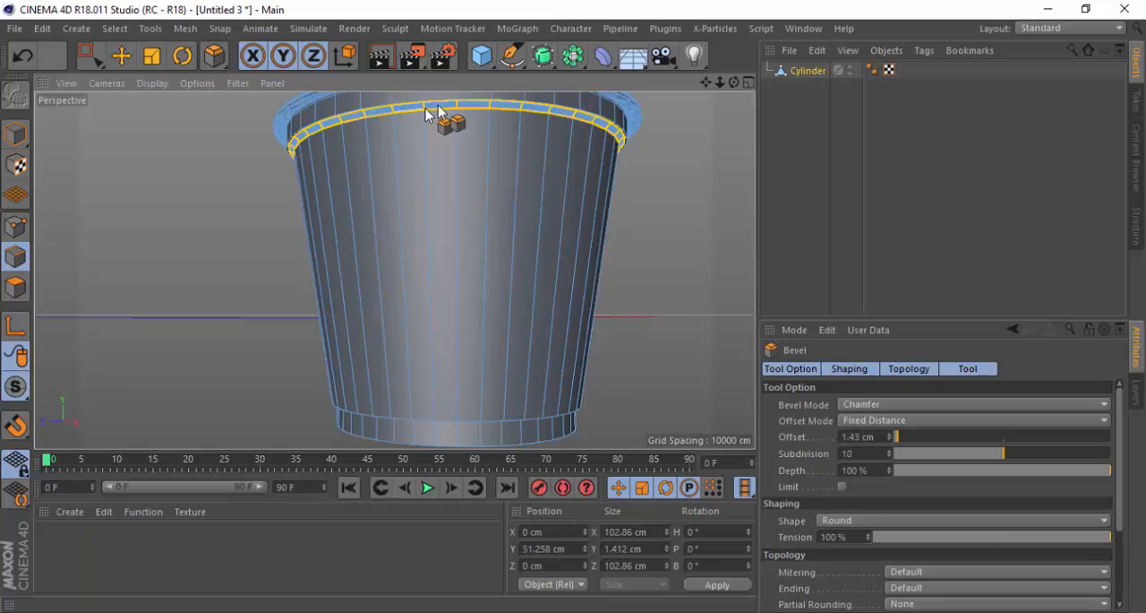
pyautogui.scroll(8, 573, 103)
pyautogui.hotkey('ctrl', 'z')
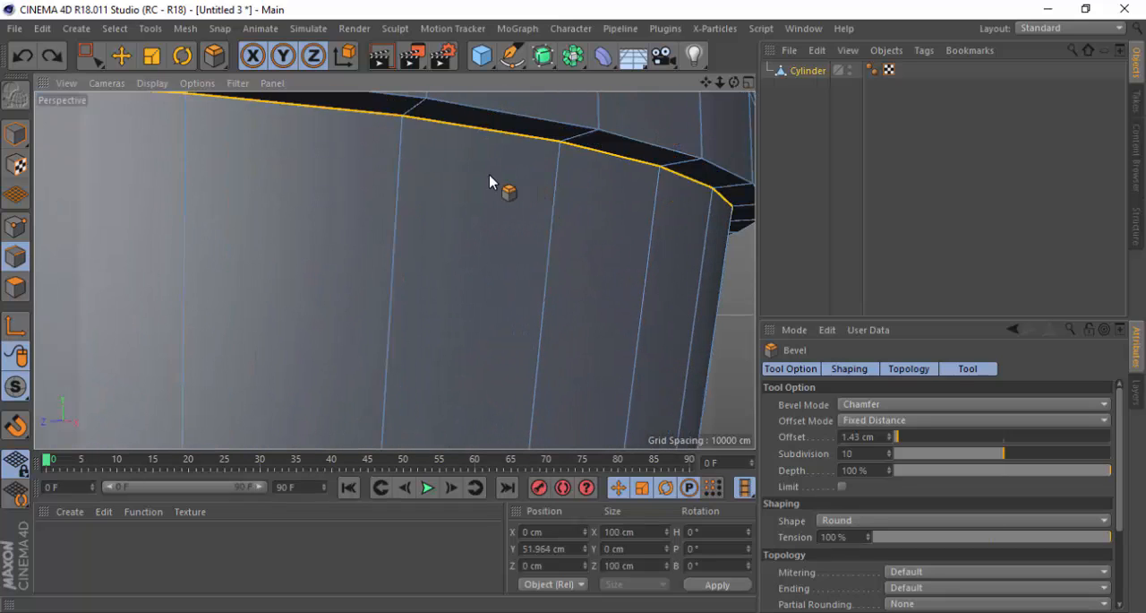
# Loop-select the outer edge loop of the small ledge beneath the rim band and activate the Bevel tool
pyautogui.scroll(-3, 434, 293)
pyautogui.scroll(5, 517, 206)
pyautogui.keyDown('alt'); pyautogui.moveTo(510, 211); pyautogui.dragTo(427, 185); pyautogui.keyUp('alt')
pyautogui.moveTo(214, 56); pyautogui.dragTo(260, 110)
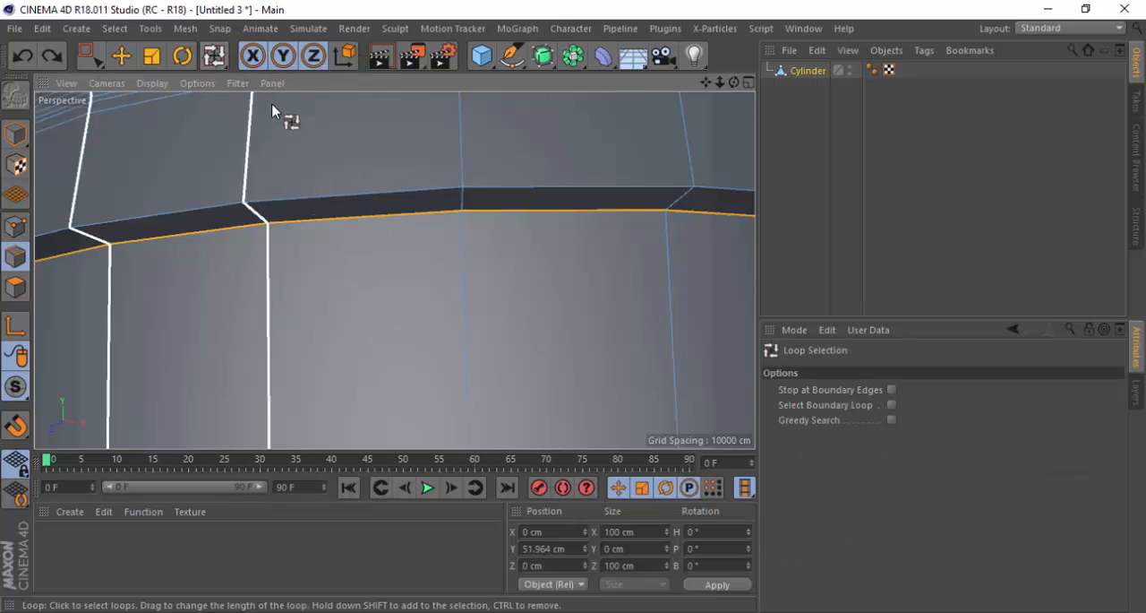
pyautogui.click(357, 200)
pyautogui.moveTo(215, 57); pyautogui.dragTo(277, 93)
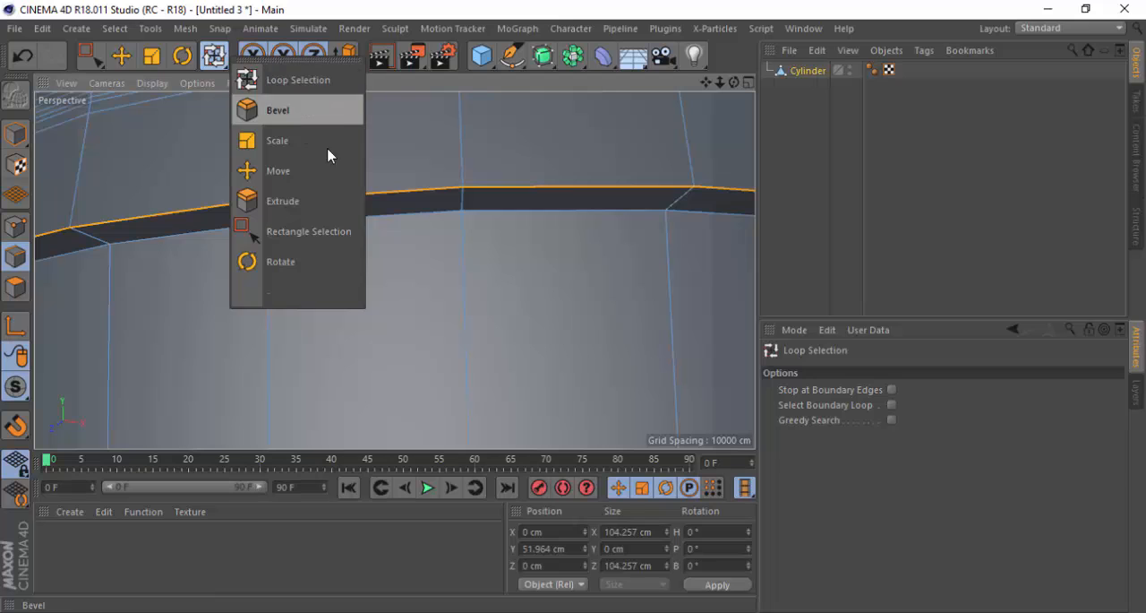
pyautogui.click(303, 112)
pyautogui.moveTo(321, 260); pyautogui.dragTo(587, 259)
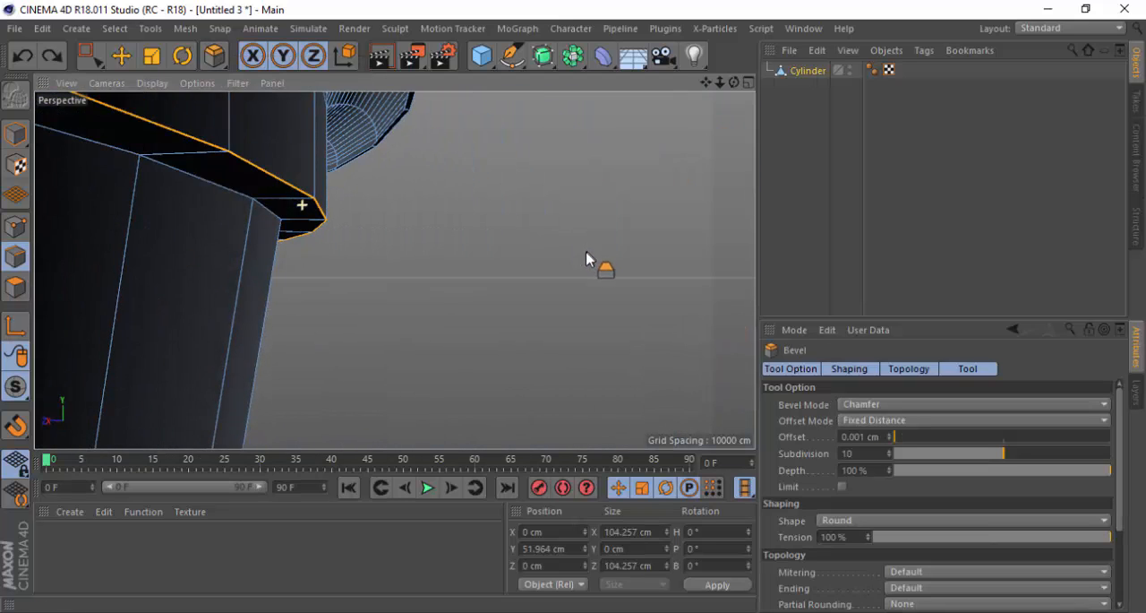
pyautogui.moveTo(355, 289); pyautogui.dragTo(435, 288)
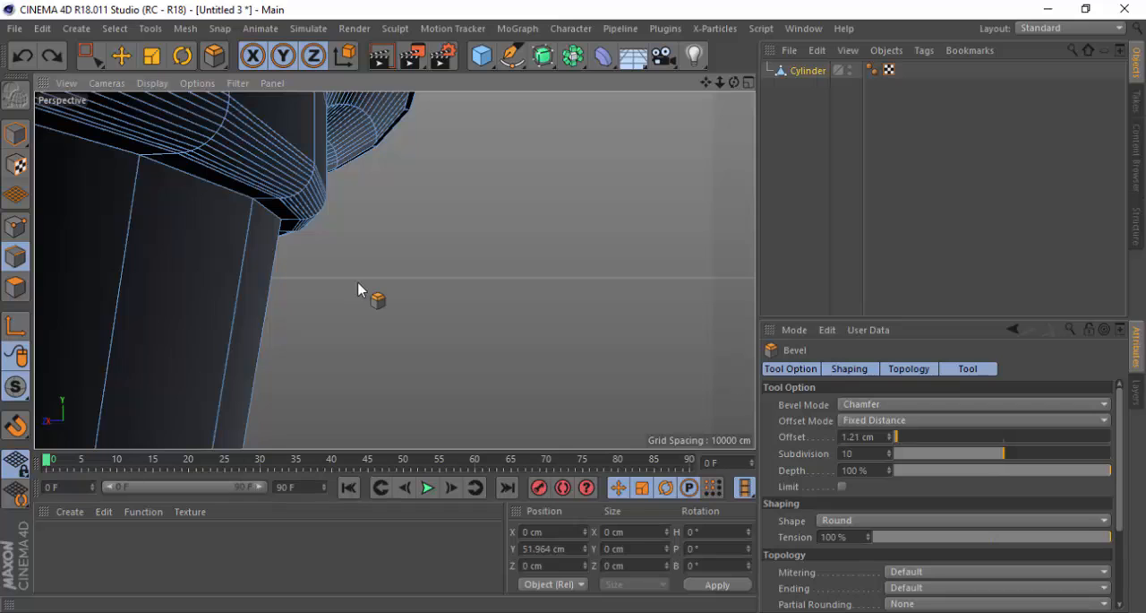
pyautogui.scroll(-5, 358, 283)
pyautogui.keyDown('alt'); pyautogui.moveTo(222, 211); pyautogui.dragTo(340, 307); pyautogui.keyUp('alt')
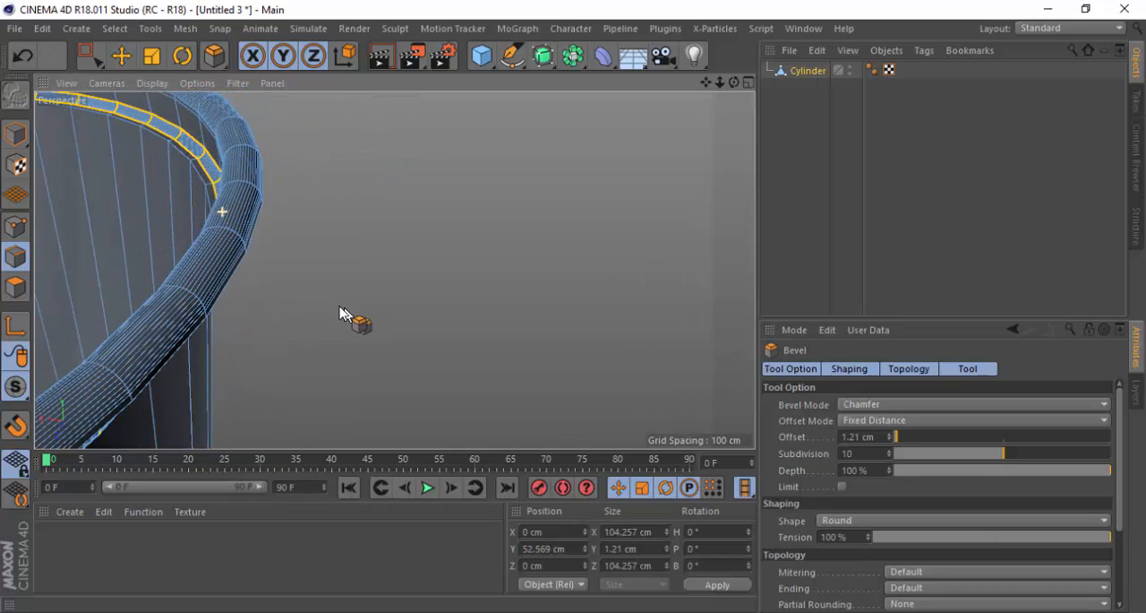
pyautogui.scroll(4, 192, 161)
pyautogui.hotkey('ctrl', 'z')
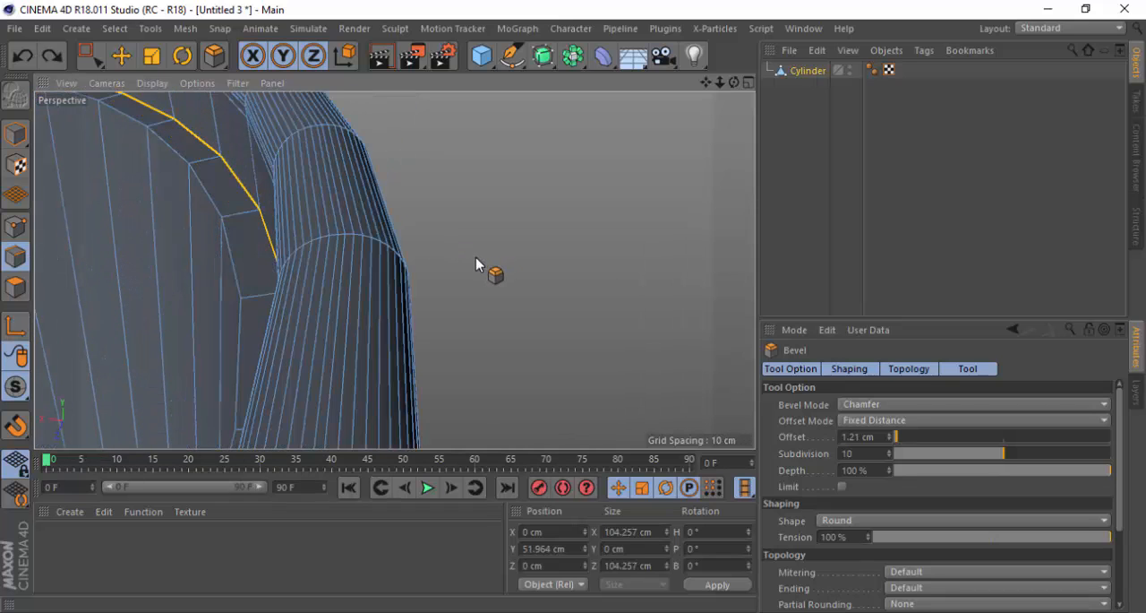
# Bevel the ledge's outer edge loop in Chamfer mode with an offset of 0.84 cm and 10 subdivisions
pyautogui.moveTo(195, 162); pyautogui.dragTo(215, 161)
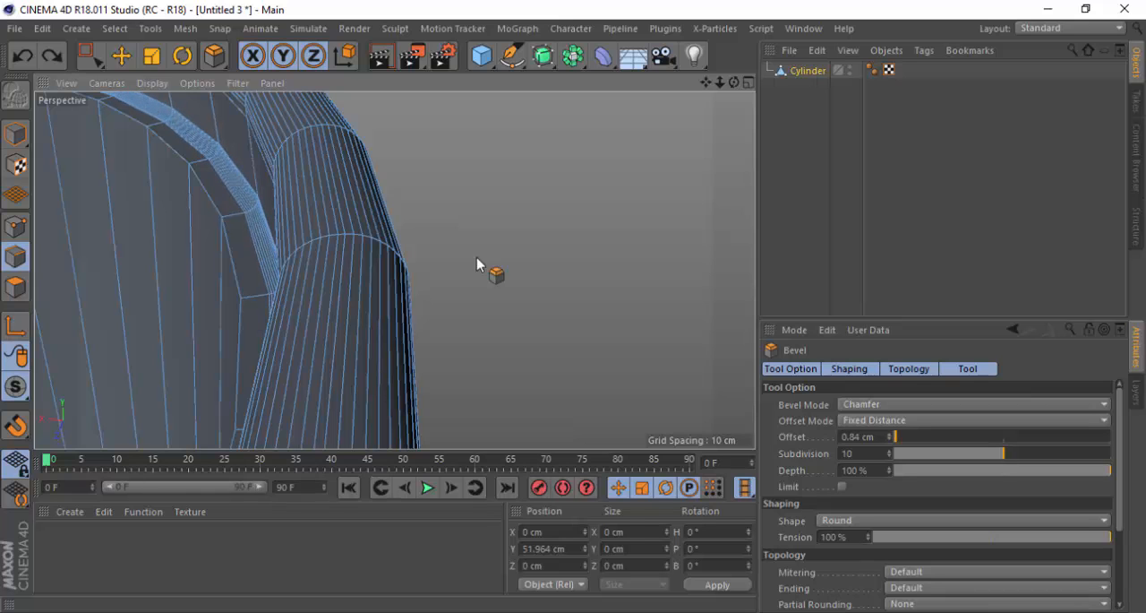
pyautogui.scroll(4, 243, 232)
pyautogui.keyDown('alt'); pyautogui.moveTo(255, 270); pyautogui.dragTo(356, 234); pyautogui.keyUp('alt')
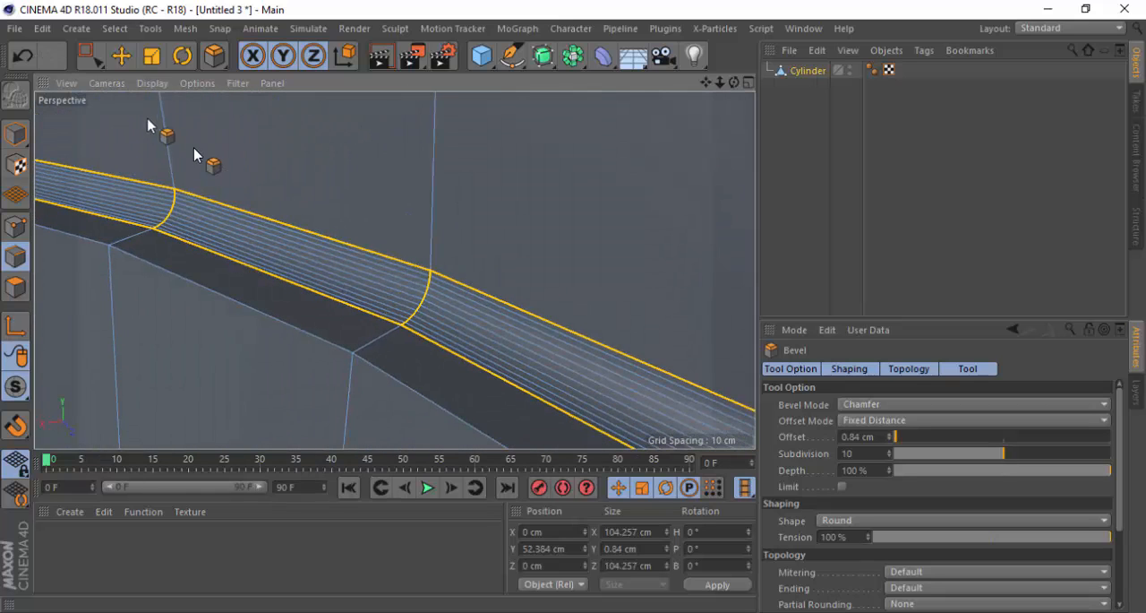
# Loop-select the ledge's inner edge loop where it meets the tapered wall, and activate the Bevel tool
pyautogui.moveTo(211, 61); pyautogui.dragTo(300, 110)
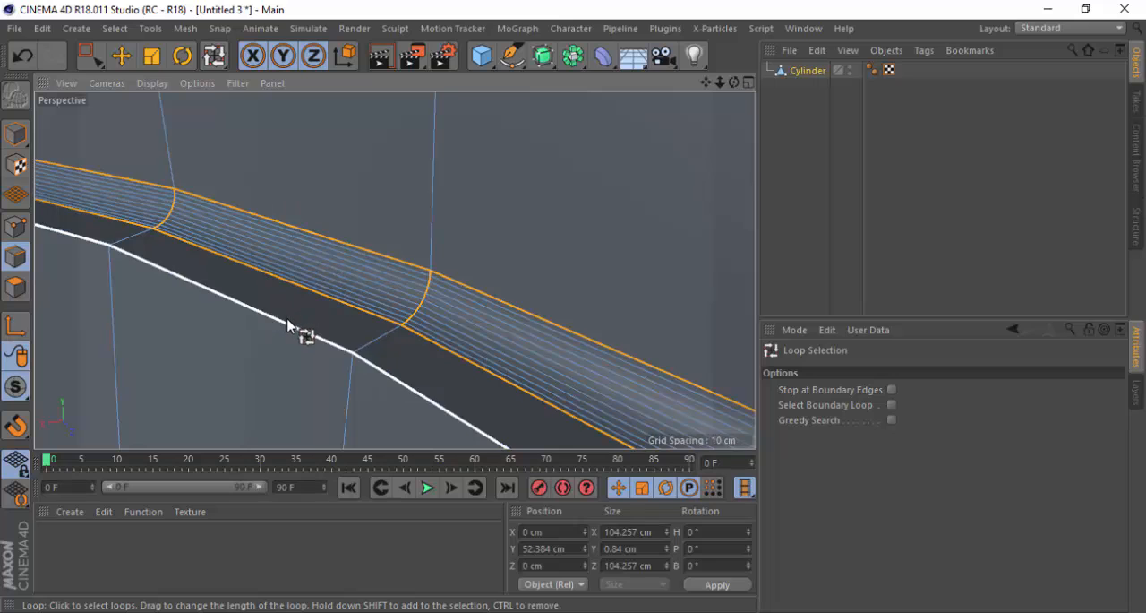
pyautogui.click(291, 326)
pyautogui.moveTo(214, 55); pyautogui.dragTo(317, 113)
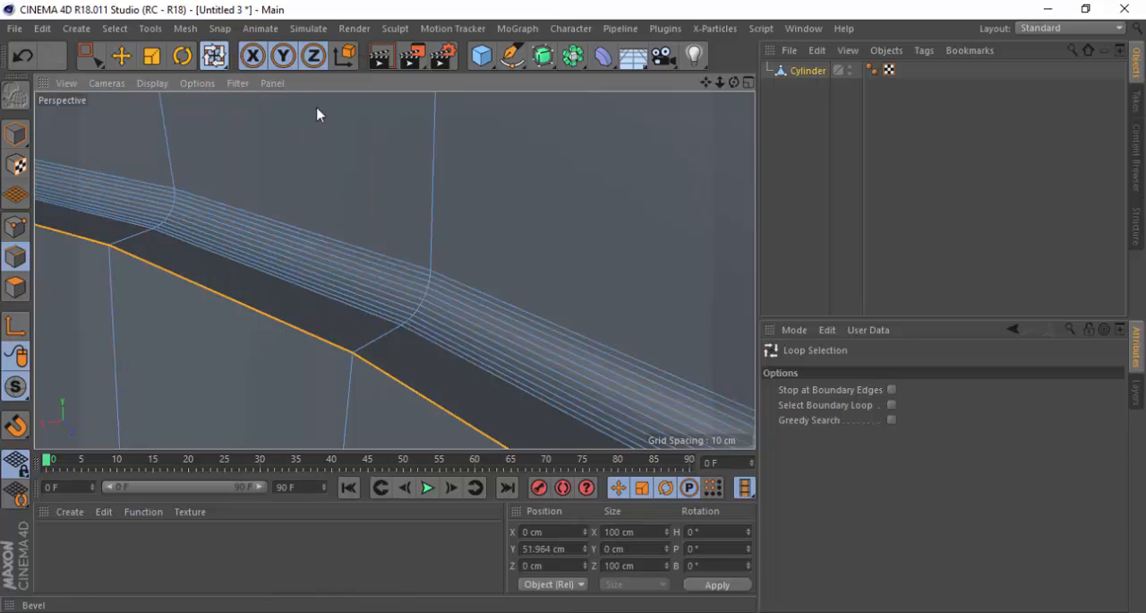
pyautogui.moveTo(213, 394); pyautogui.dragTo(270, 394)
pyautogui.scroll(-5, 183, 322)
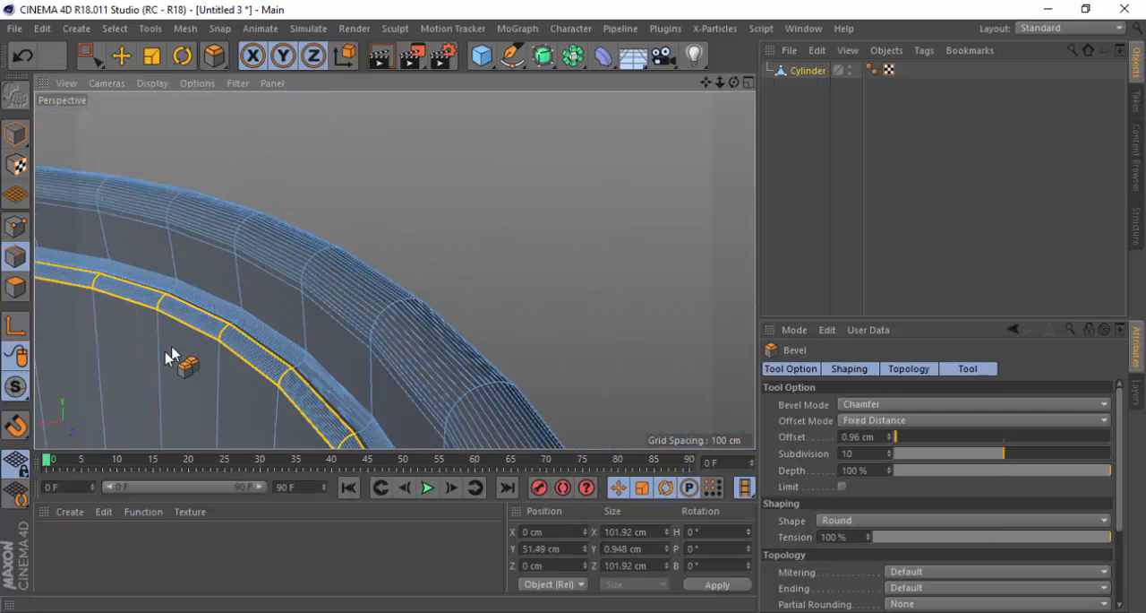
pyautogui.hotkey('ctrl', 'z')
# Bevel the ledge's inner edge loop in Chamfer mode with an offset of 0.7 cm and 10 subdivisions
pyautogui.scroll(5, 172, 355)
pyautogui.moveTo(205, 333); pyautogui.dragTo(242, 307)
pyautogui.scroll(-5, 333, 246)
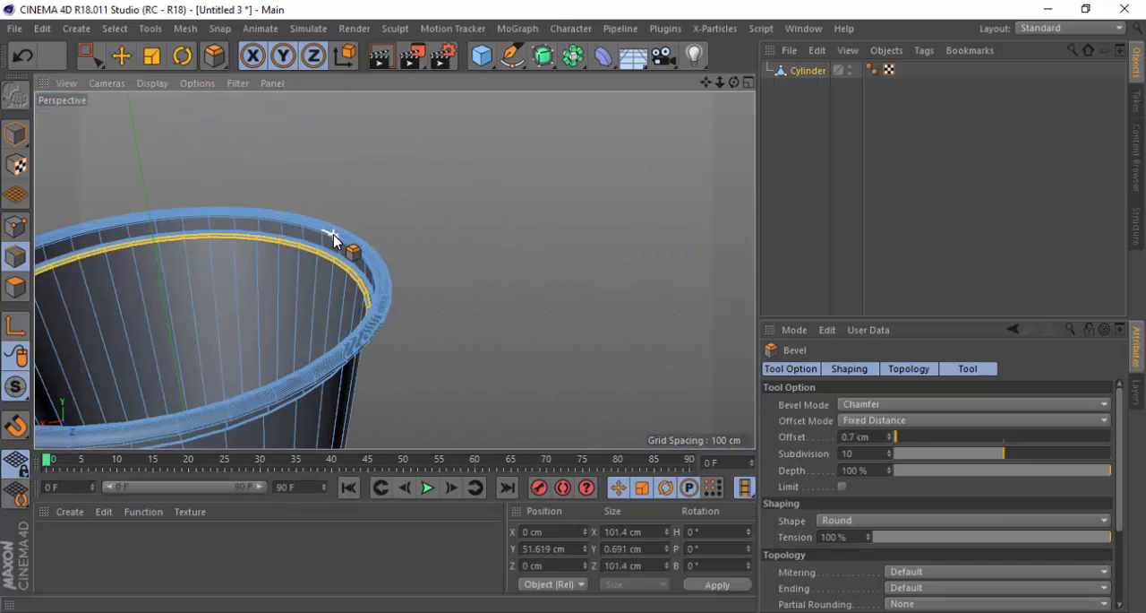
# Switch to model mode and examine the cup's beveled rim, tapered wall and base ring from several angles
pyautogui.click(13, 134)
pyautogui.press('h')
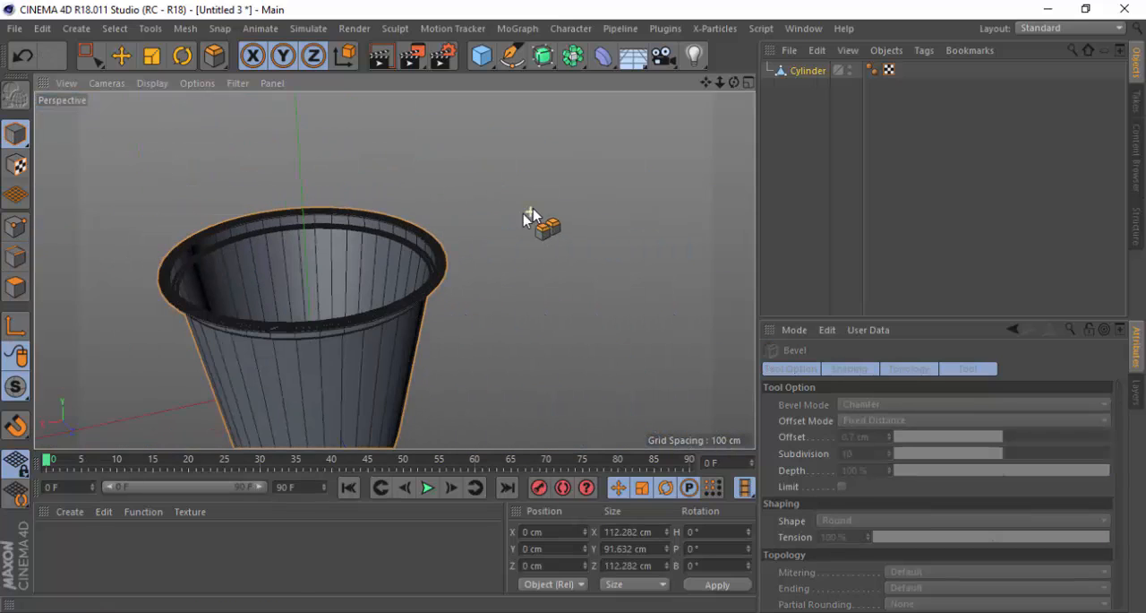
pyautogui.scroll(3, 222, 347)
pyautogui.keyDown('alt'); pyautogui.moveTo(172, 351); pyautogui.dragTo(351, 205); pyautogui.keyUp('alt')
pyautogui.scroll(4, 337, 221)
pyautogui.keyDown('alt'); pyautogui.moveTo(307, 234); pyautogui.dragTo(333, 262); pyautogui.keyUp('alt')
pyautogui.scroll(-5, 570, 170)
pyautogui.scroll(3, 296, 289)
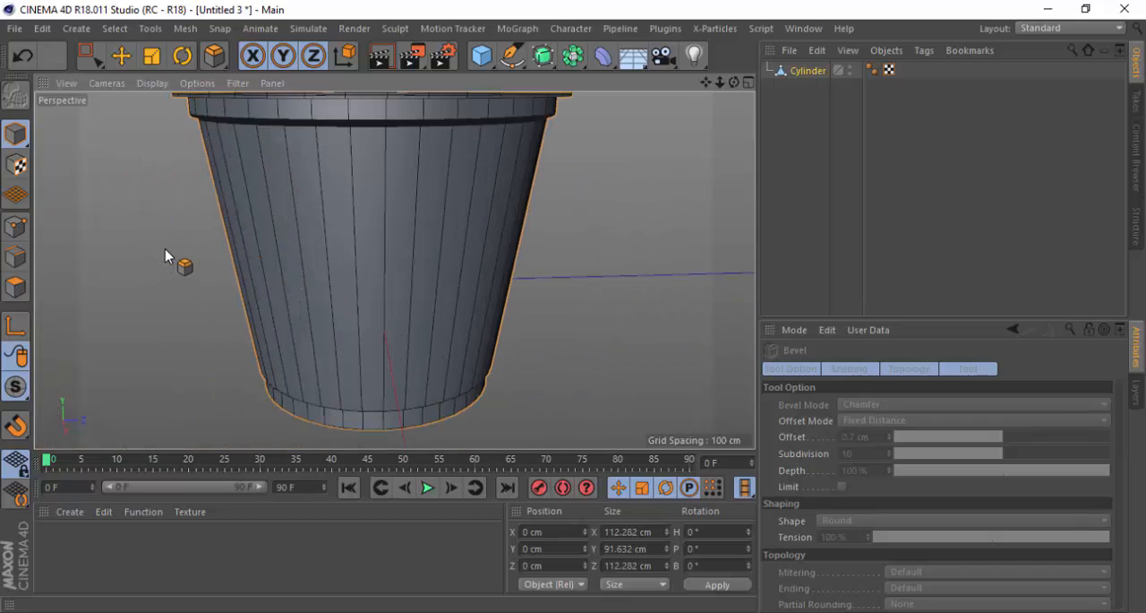
pyautogui.scroll(-4, 415, 331)
pyautogui.scroll(3, 384, 232)
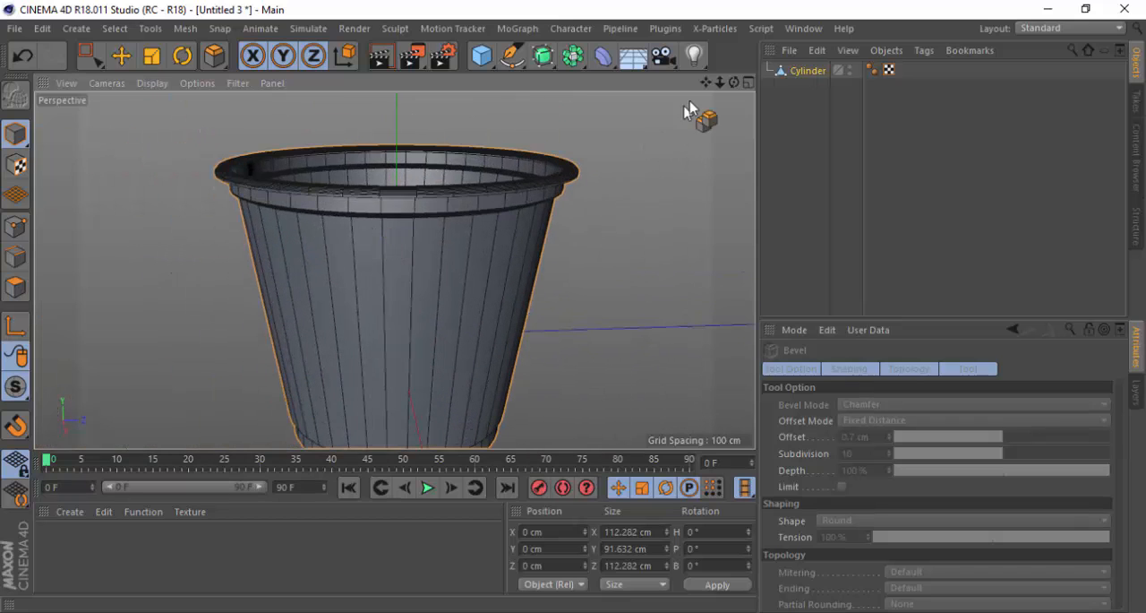
pyautogui.moveTo(705, 84); pyautogui.dragTo(683, 43)
pyautogui.scroll(-2, 631, 170)
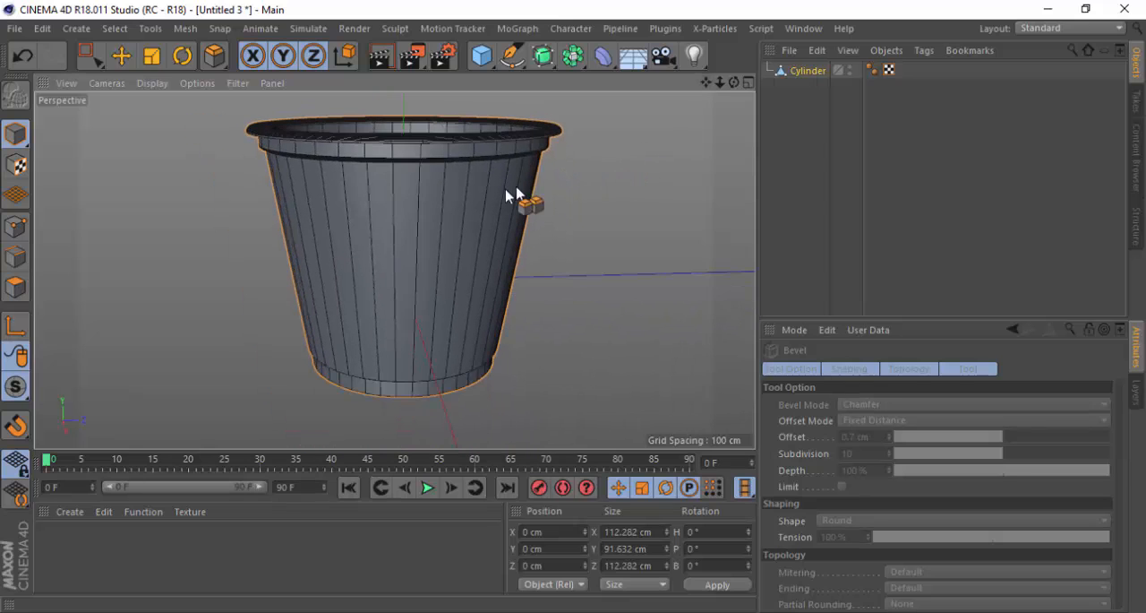
pyautogui.keyDown('alt'); pyautogui.moveTo(464, 198); pyautogui.dragTo(502, 205); pyautogui.keyUp('alt')
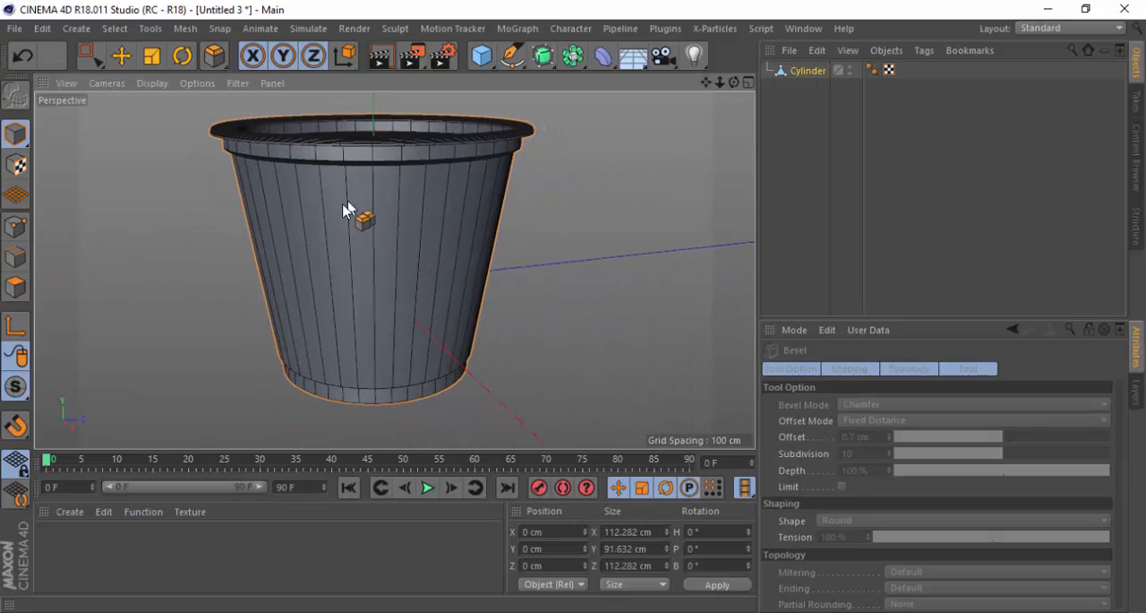
pyautogui.scroll(1, 349, 217)
pyautogui.keyDown('alt'); pyautogui.moveTo(385, 371); pyautogui.dragTo(401, 292); pyautogui.keyUp('alt')
pyautogui.scroll(9, 411, 422)
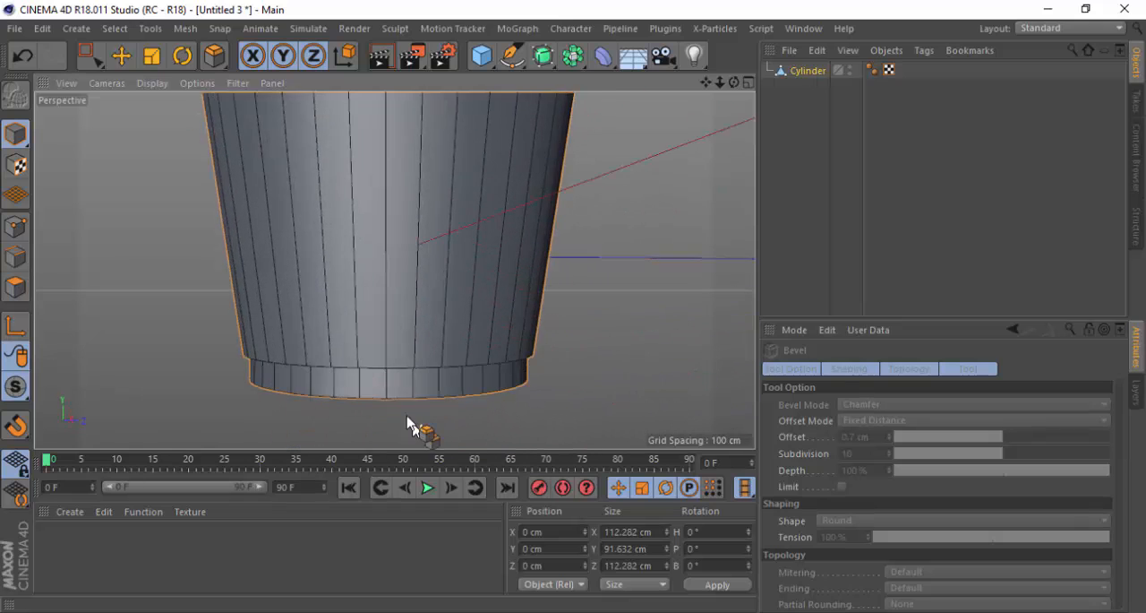
pyautogui.scroll(-2, 371, 256)
pyautogui.scroll(-3, 414, 353)
pyautogui.scroll(-8, 414, 353)
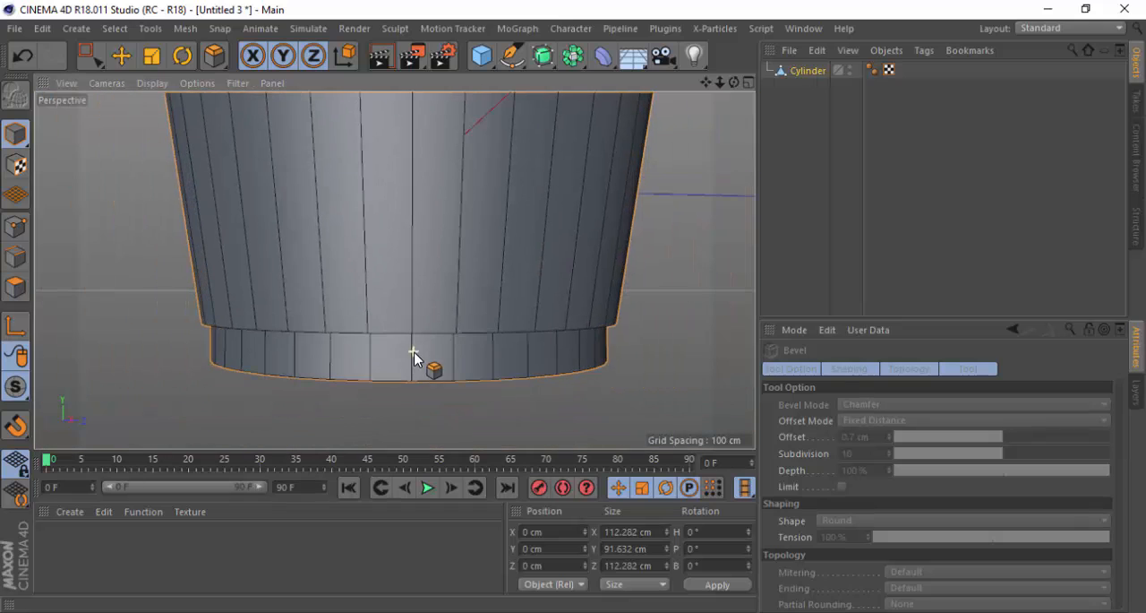
pyautogui.scroll(5, 399, 192)
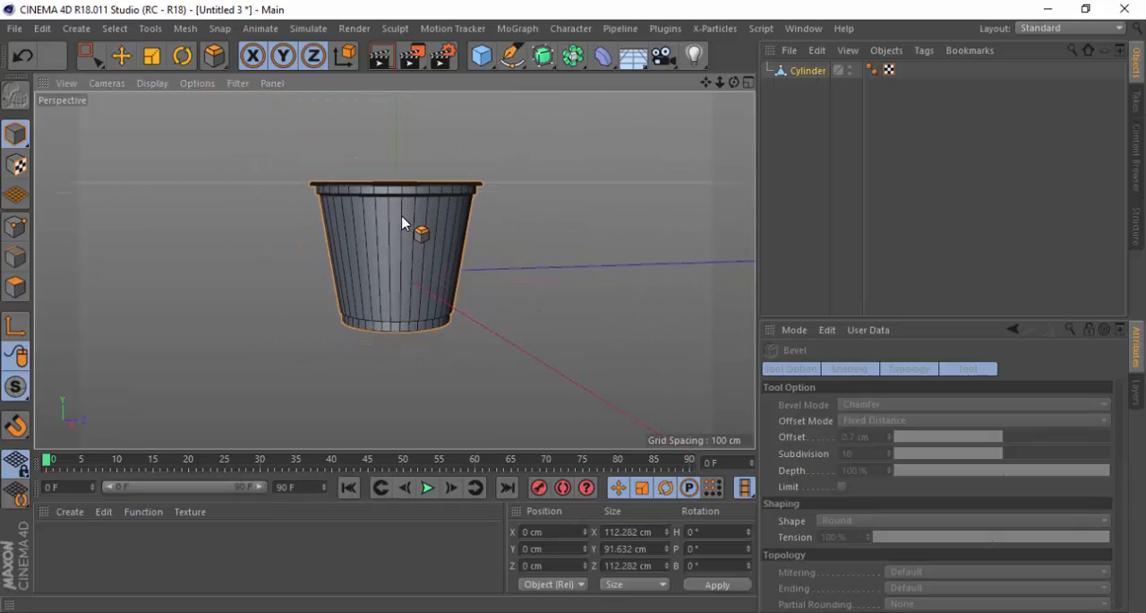
# Loop-select the polygons of the tapered outer wall between the rim ledge and the base ring in polygon mode
pyautogui.click(29, 280)
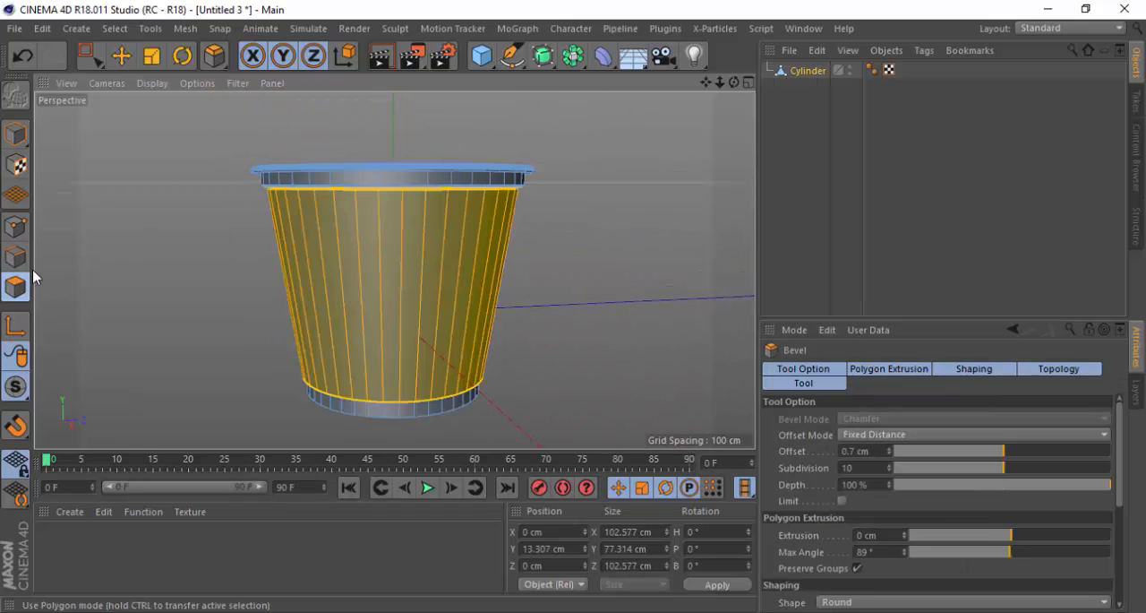
pyautogui.scroll(4, 405, 281)
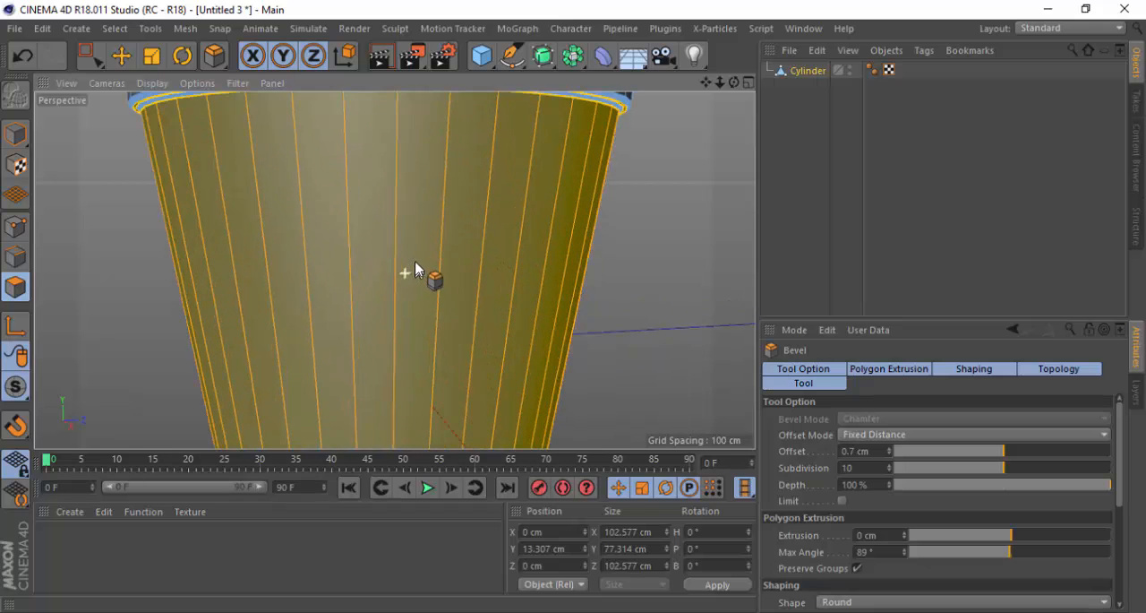
pyautogui.scroll(-3, 342, 309)
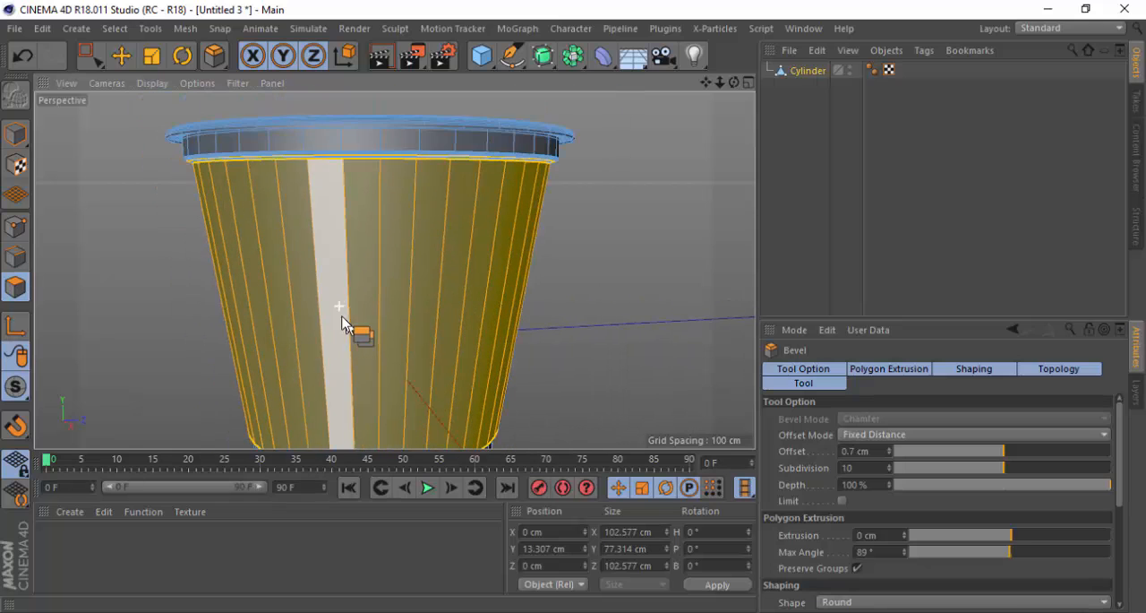
pyautogui.scroll(4, 294, 149)
pyautogui.keyDown('alt'); pyautogui.moveTo(319, 166); pyautogui.dragTo(366, 170); pyautogui.keyUp('alt')
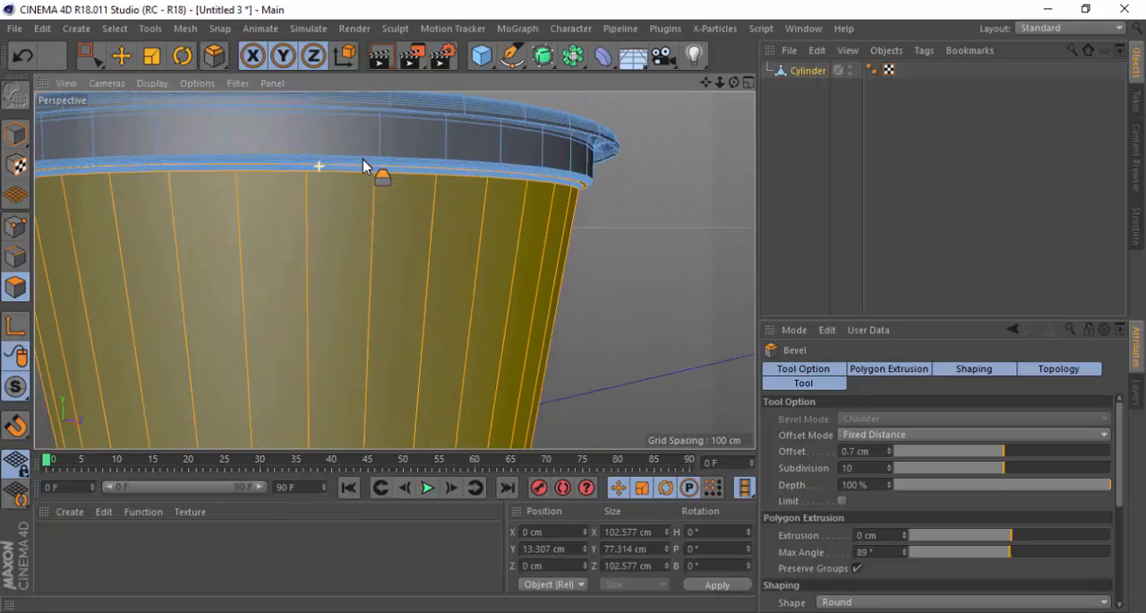
pyautogui.moveTo(213, 59); pyautogui.dragTo(268, 108)
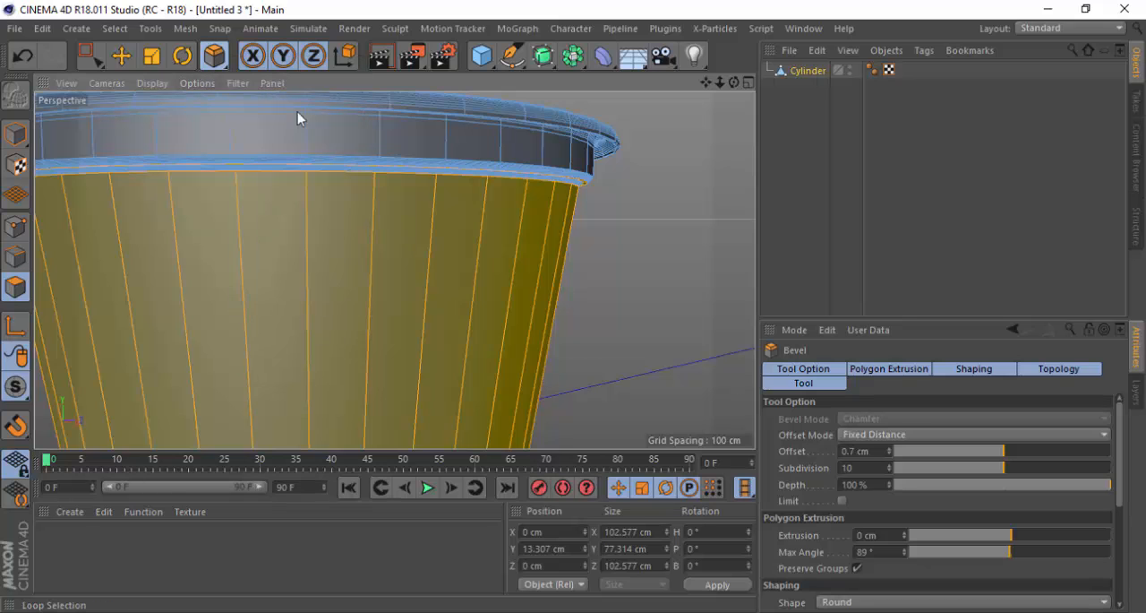
pyautogui.click(594, 271)
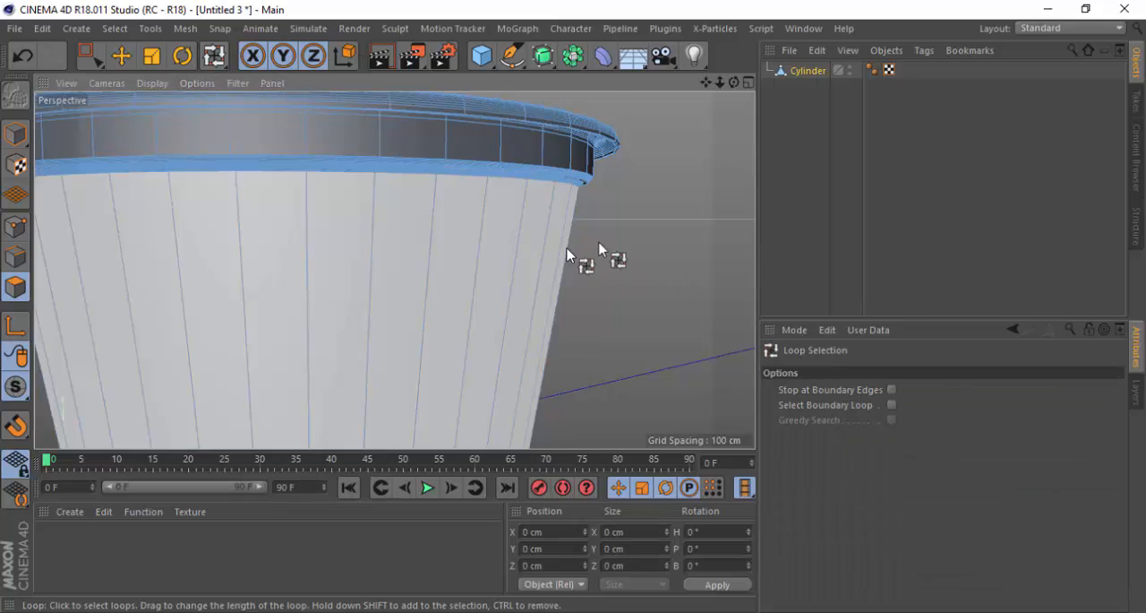
pyautogui.click(476, 283)
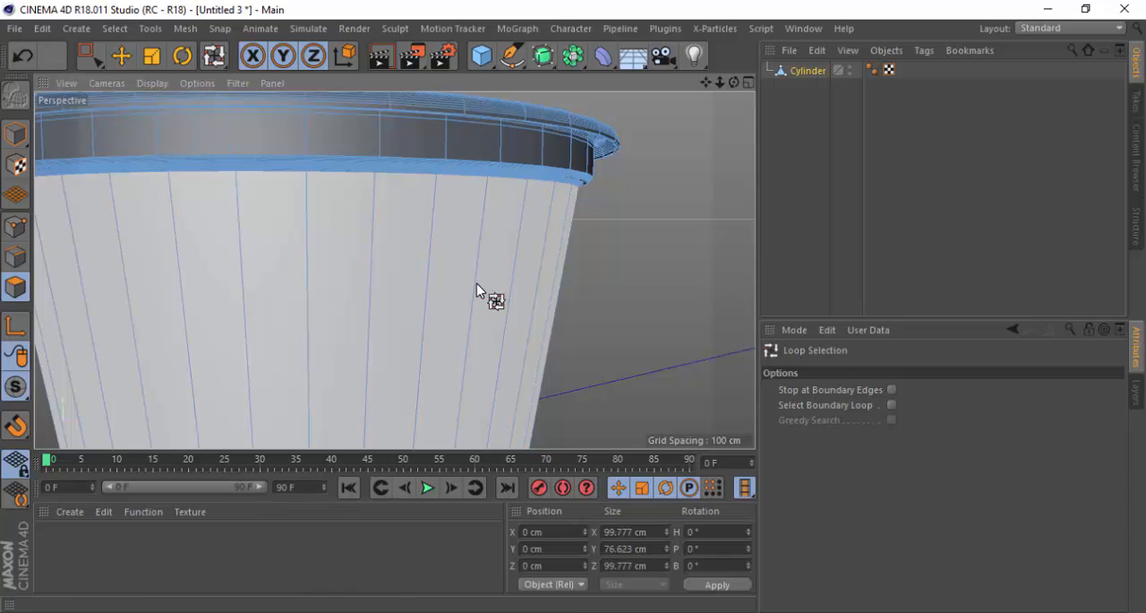
pyautogui.scroll(-5, 507, 248)
pyautogui.scroll(3, 417, 238)
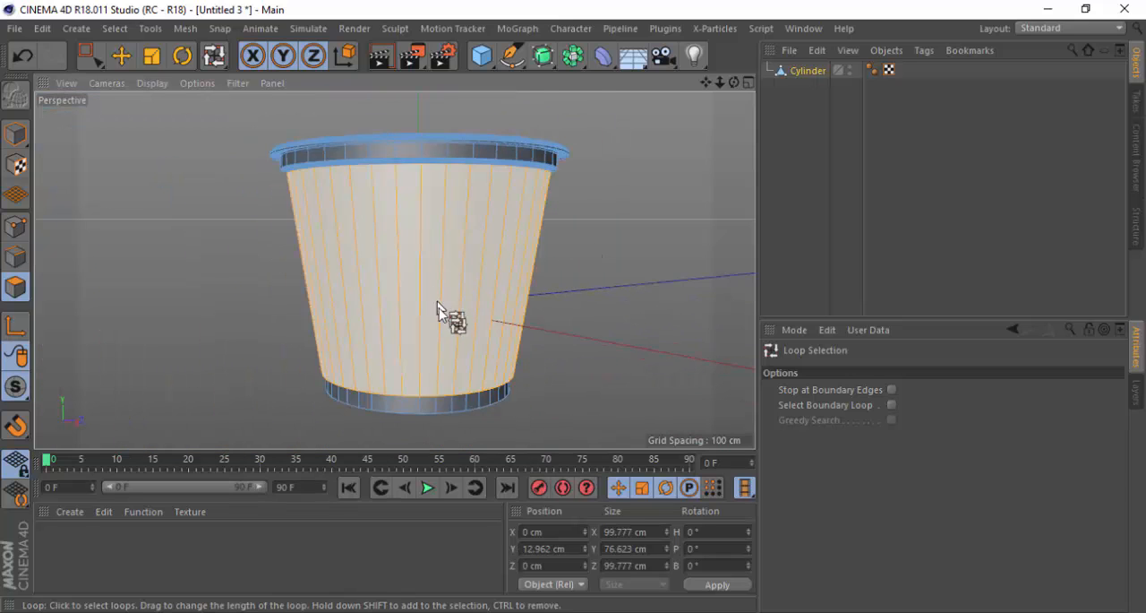
pyautogui.scroll(2, 440, 322)
pyautogui.scroll(1, 432, 232)
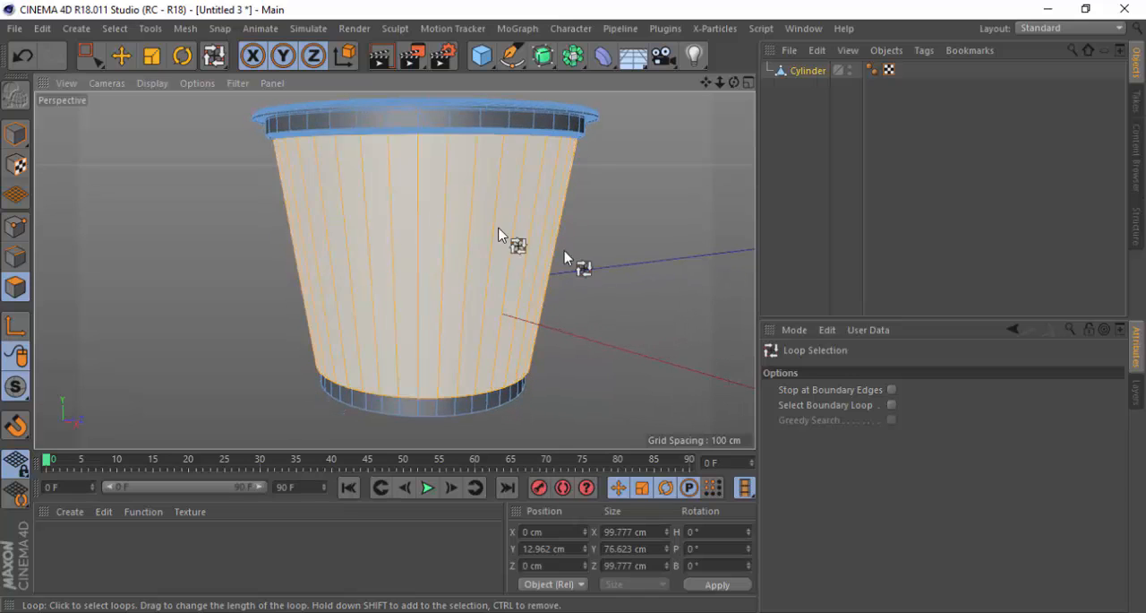
pyautogui.moveTo(706, 83); pyautogui.dragTo(688, 91)
pyautogui.scroll(1, 469, 303)
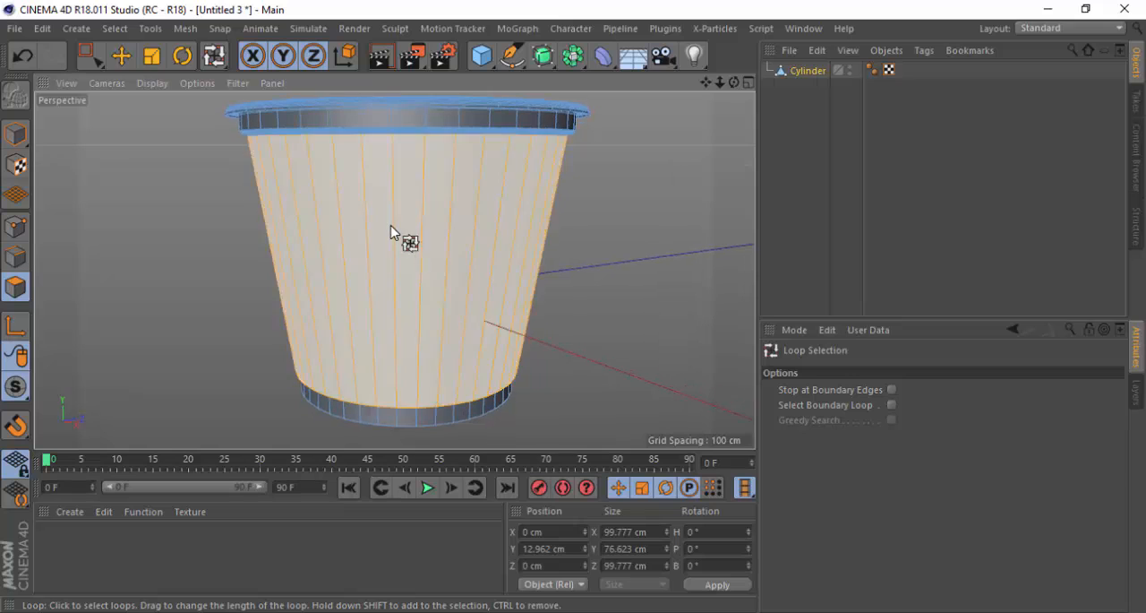
# Activate Extrude Inner for the selected tapered wall polygons and turn off Preserve Groups
pyautogui.rightClick(618, 273)
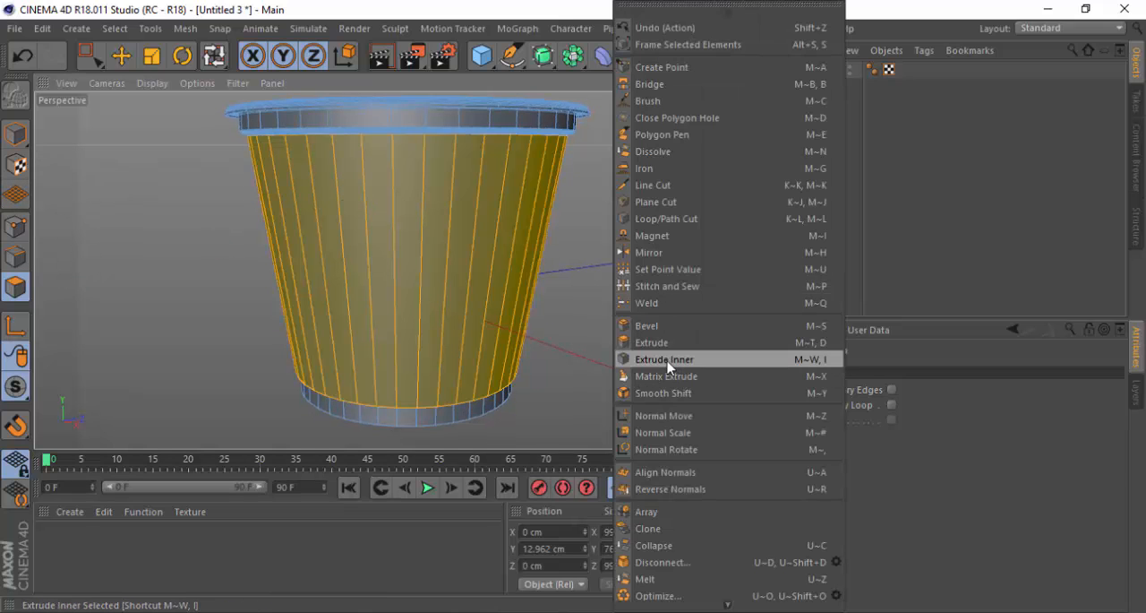
pyautogui.click(668, 362)
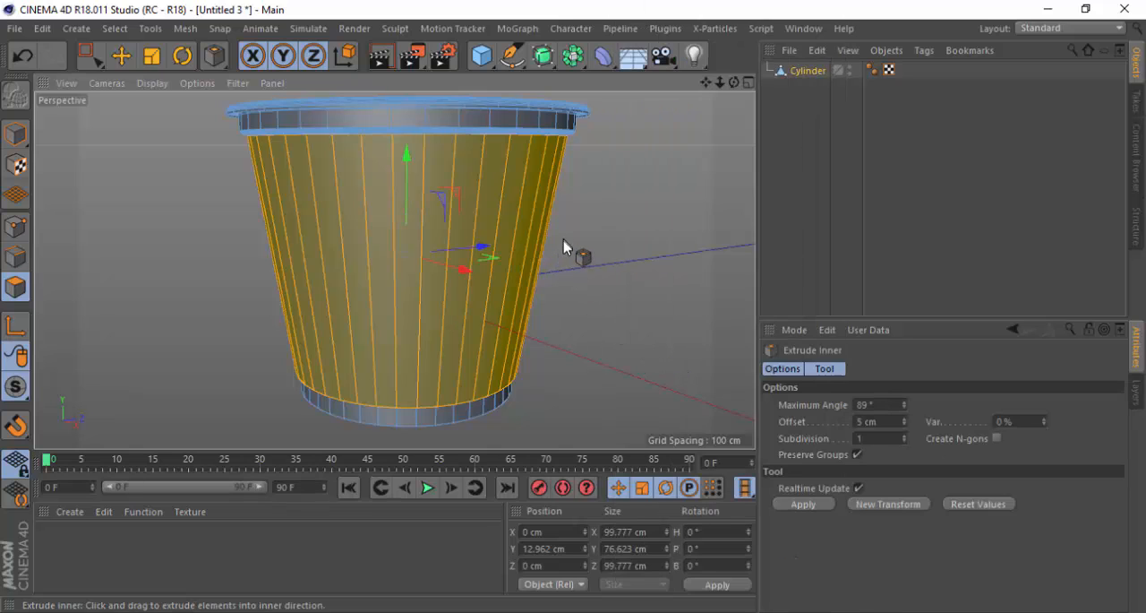
pyautogui.scroll(3, 564, 247)
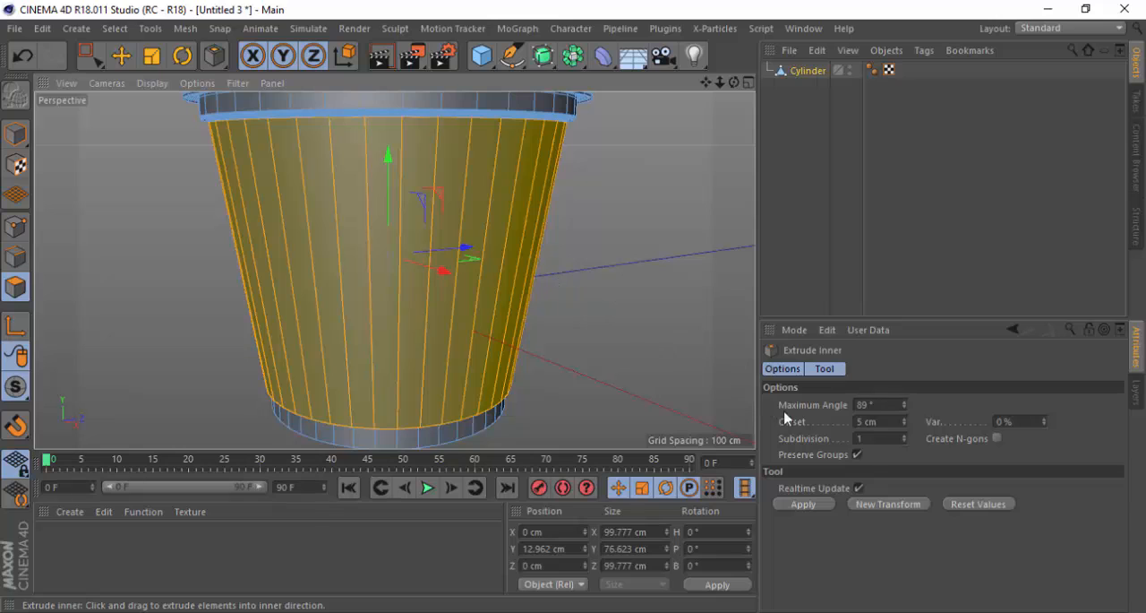
pyautogui.click(857, 454)
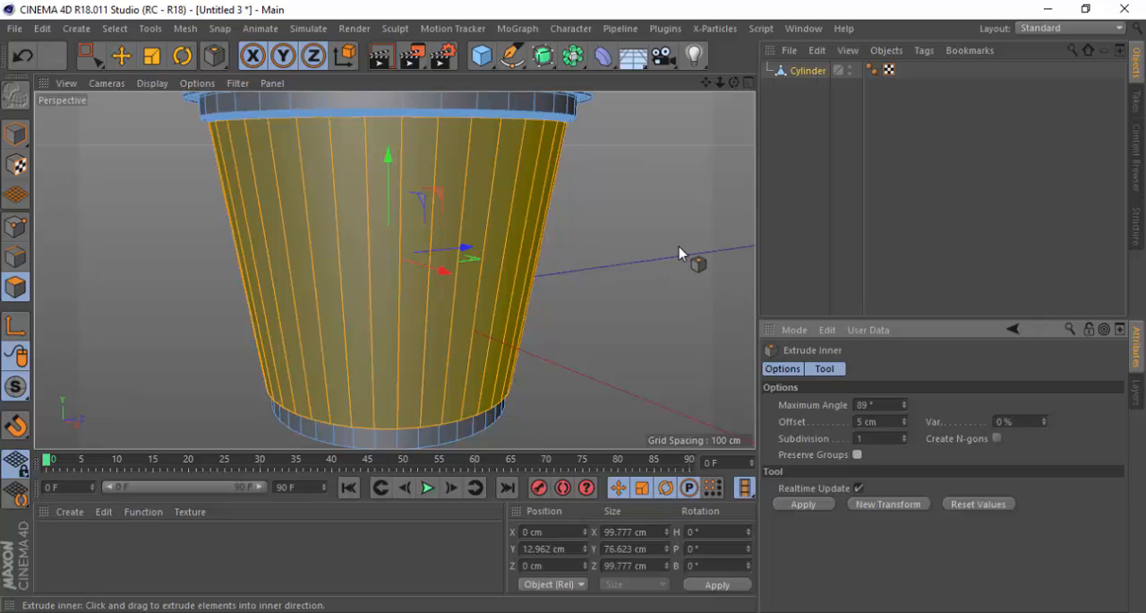
pyautogui.scroll(1, 488, 225)
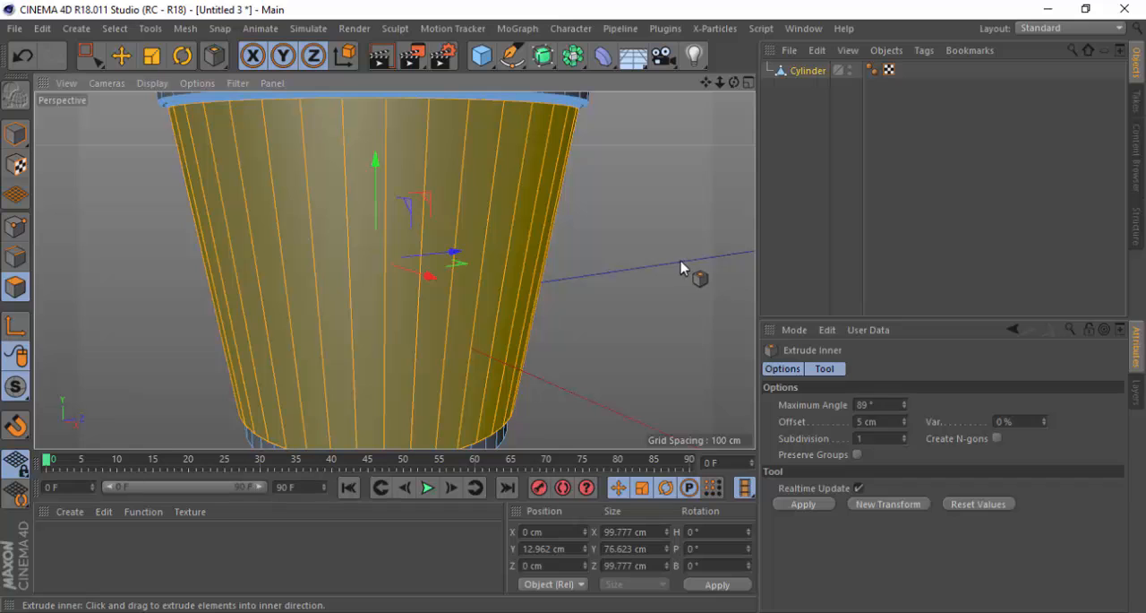
# Try insetting each wall polygon individually by about 2.9 cm, examine the resulting strips, and undo the inset
pyautogui.moveTo(676, 266)
pyautogui.mouseDown()
pyautogui.moveTo(707, 267)
pyautogui.moveTo(653, 267)
pyautogui.moveTo(687, 266)
pyautogui.mouseUp()
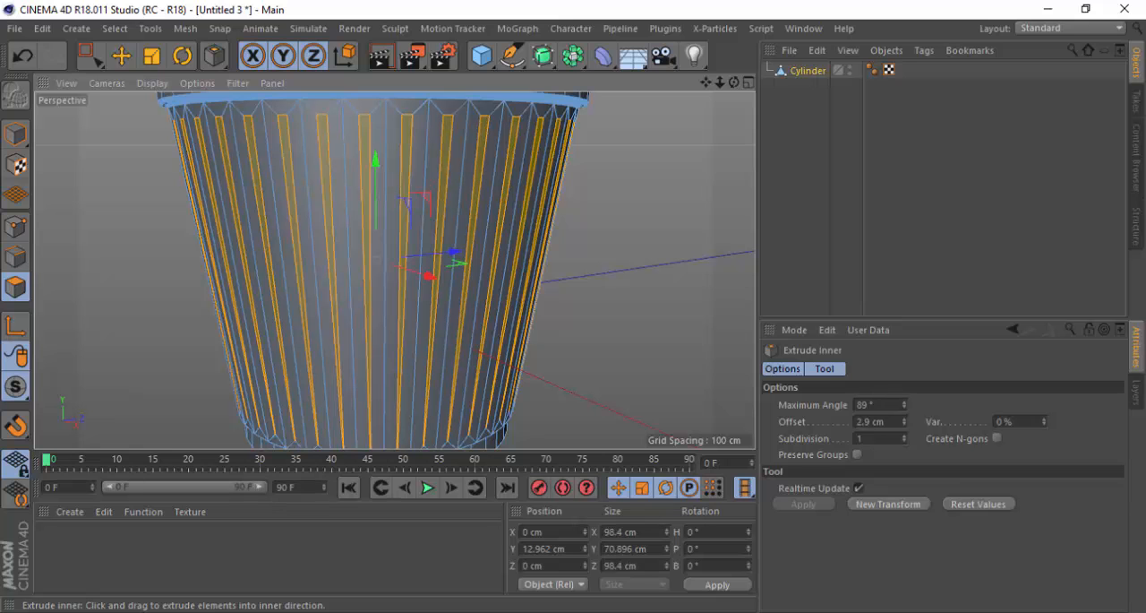
pyautogui.scroll(-3, 394, 204)
pyautogui.keyDown('alt'); pyautogui.moveTo(451, 233); pyautogui.dragTo(498, 241); pyautogui.keyUp('alt')
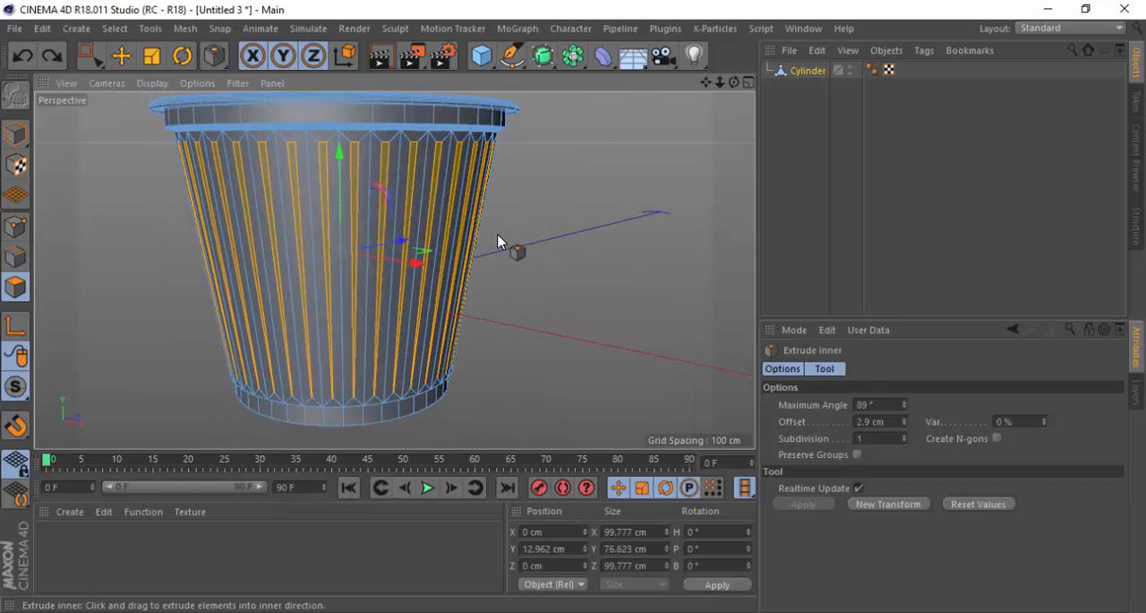
pyautogui.hotkey('ctrl', 'z')
# Try insetting the wall polygons as one connected group by about 2.8 cm with Preserve Groups on
pyautogui.click(858, 455)
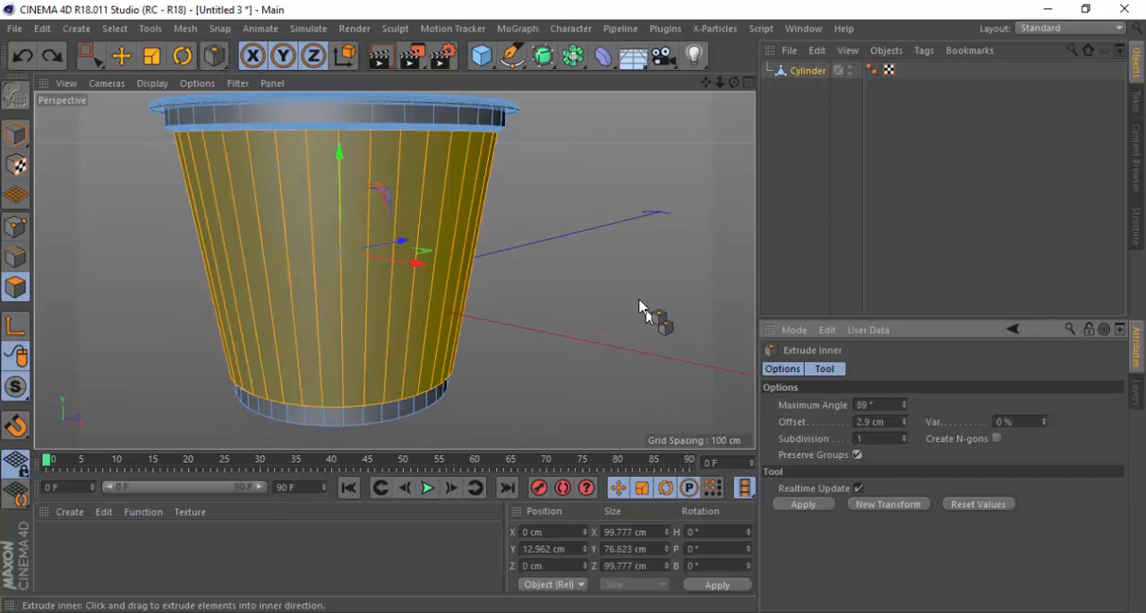
pyautogui.click(608, 291)
pyautogui.moveTo(609, 291); pyautogui.dragTo(660, 313)
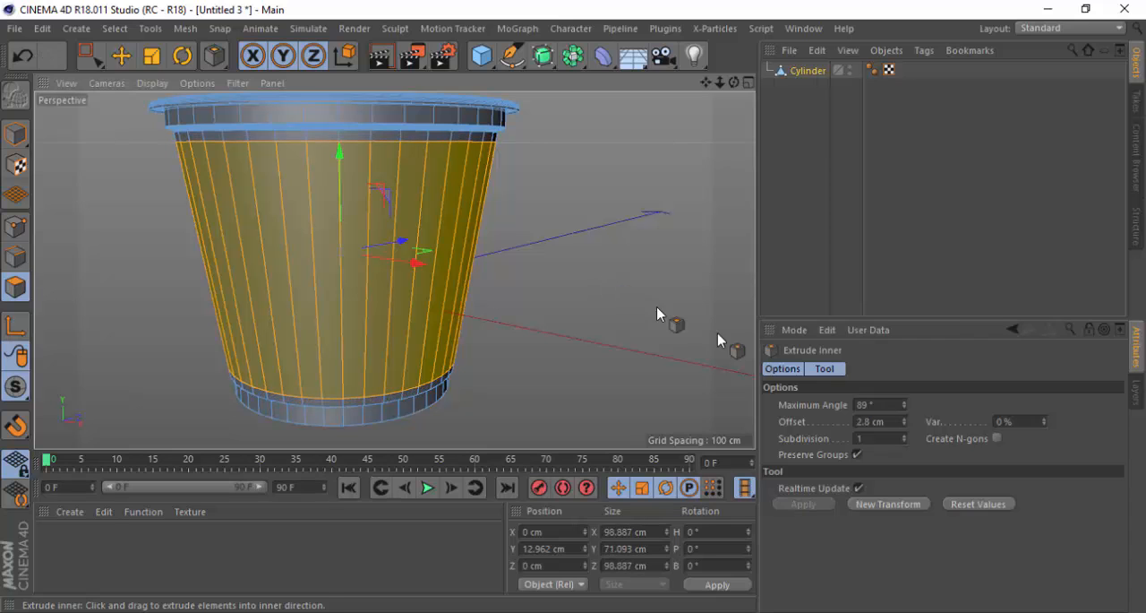
# Turn off Preserve Groups and inset each wall polygon individually by about 2.8 cm
pyautogui.click(857, 454)
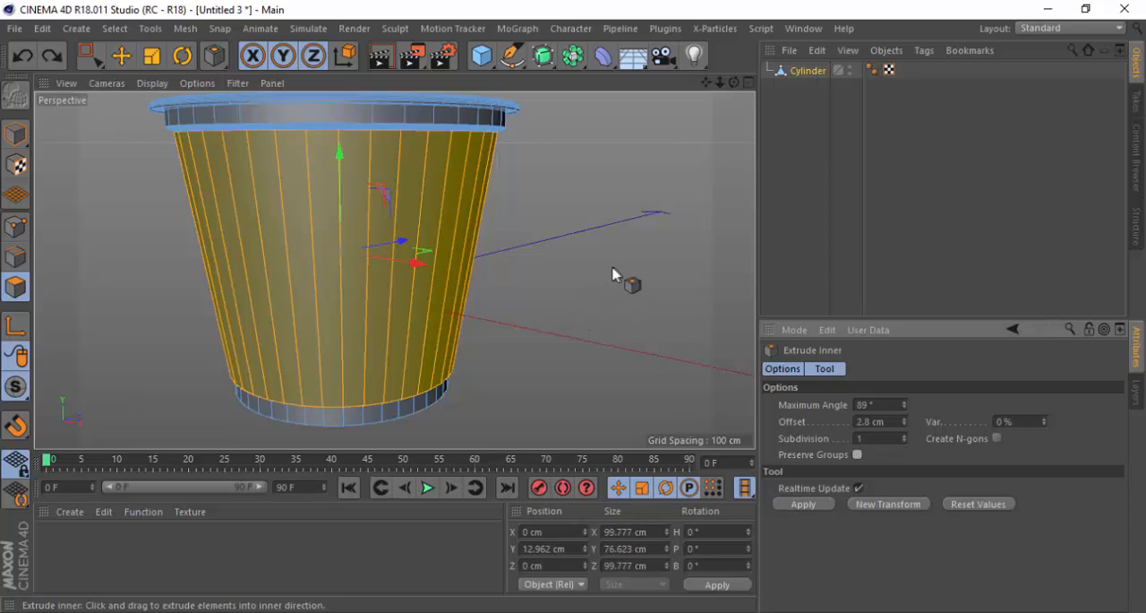
pyautogui.moveTo(613, 273); pyautogui.dragTo(661, 293)
pyautogui.scroll(1, 341, 250)
pyautogui.keyDown('alt'); pyautogui.moveTo(389, 212); pyautogui.dragTo(703, 273); pyautogui.keyUp('alt')
# Push the inset wall strips outward along their normals by about 1.9 cm with Normal Move, judging the offset in the Right view
pyautogui.rightClick(645, 212)
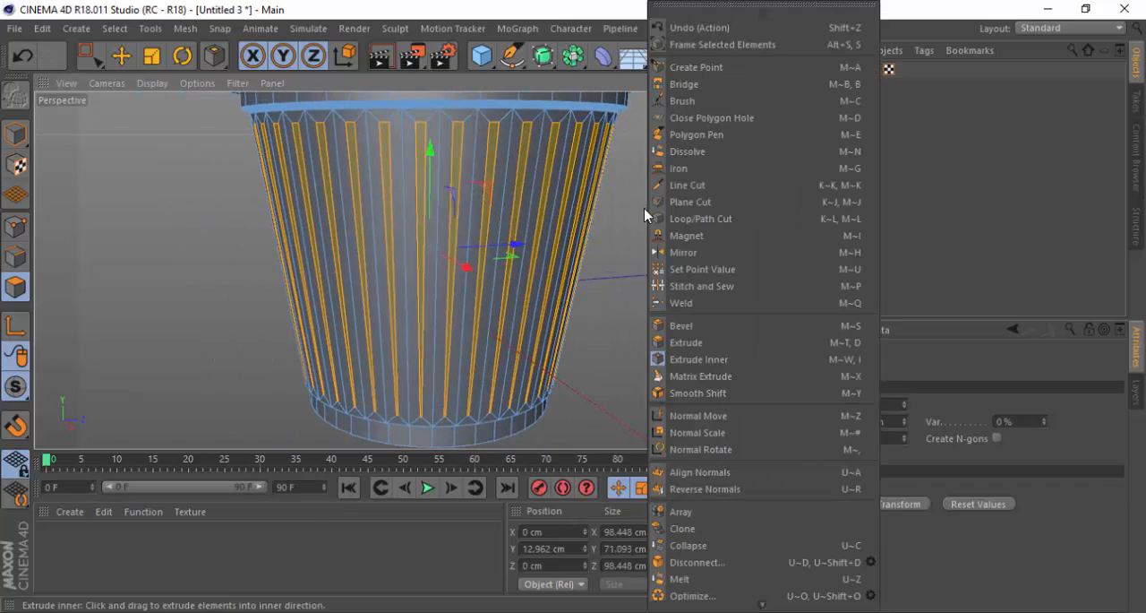
pyautogui.click(698, 416)
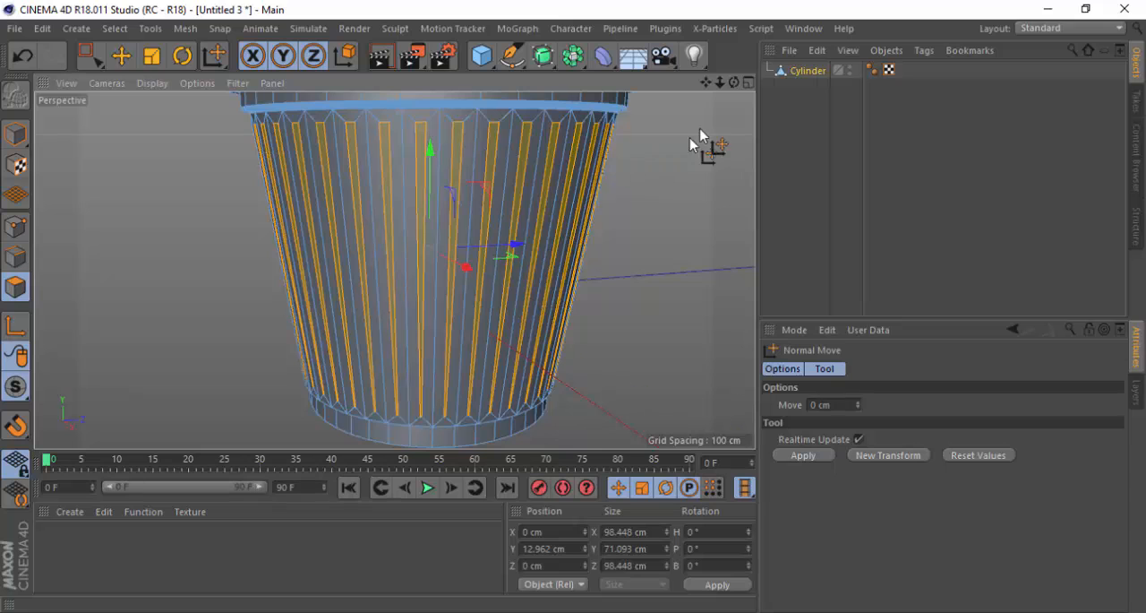
pyautogui.click(749, 83)
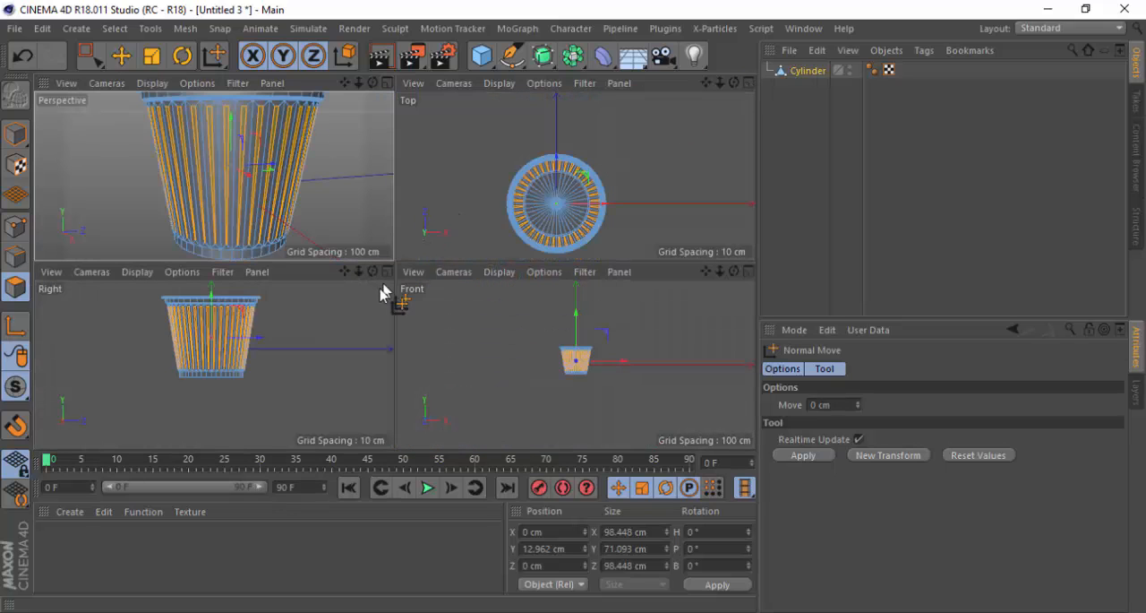
pyautogui.click(386, 270)
pyautogui.scroll(6, 520, 148)
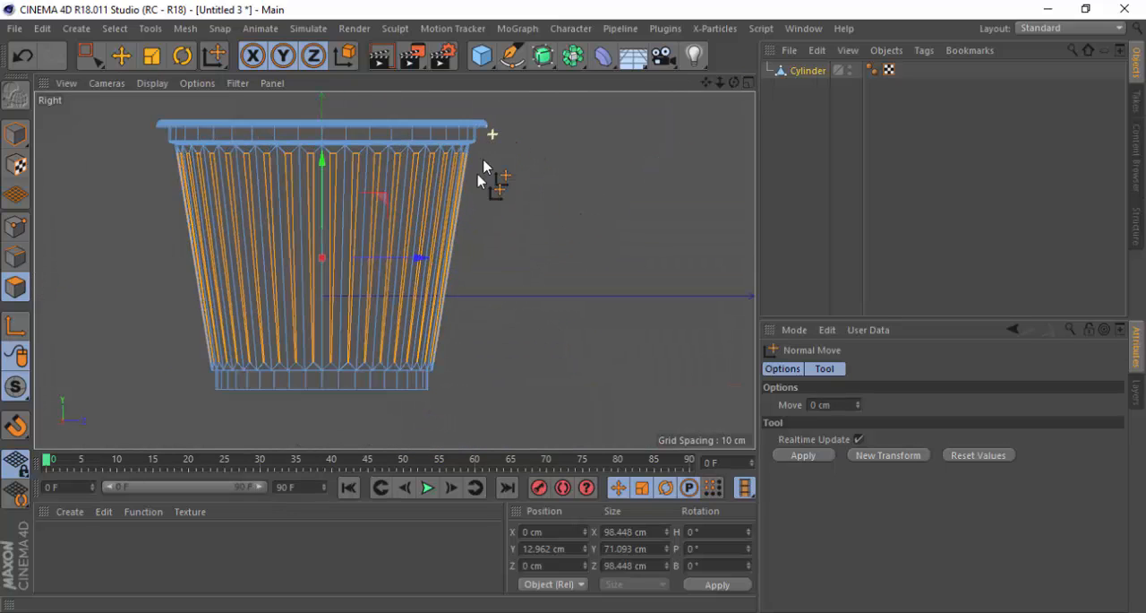
pyautogui.scroll(3, 483, 202)
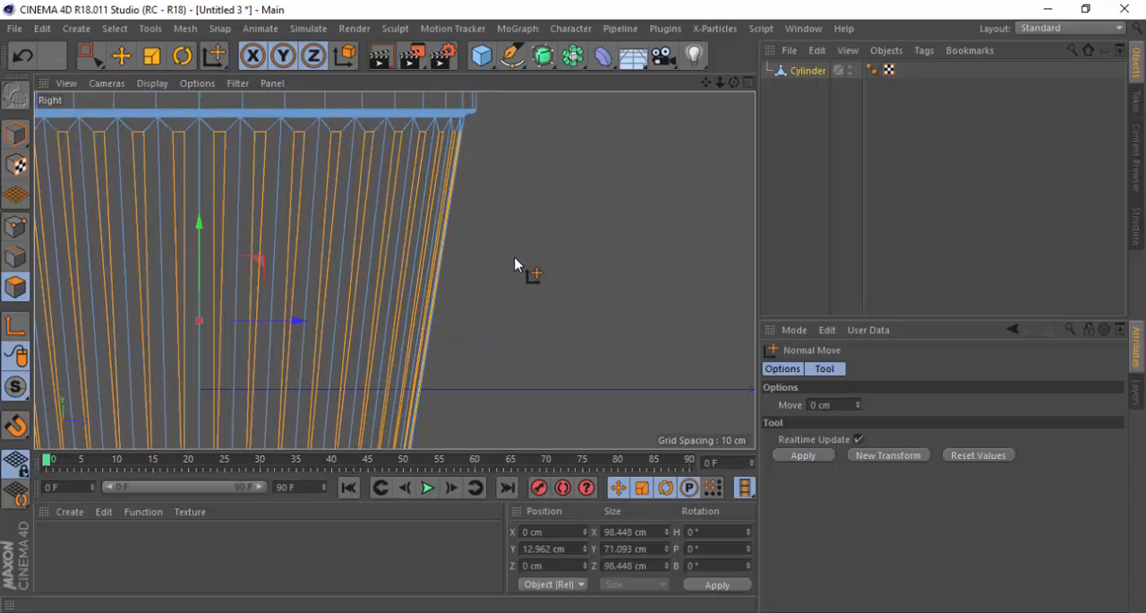
pyautogui.moveTo(518, 265); pyautogui.dragTo(620, 266)
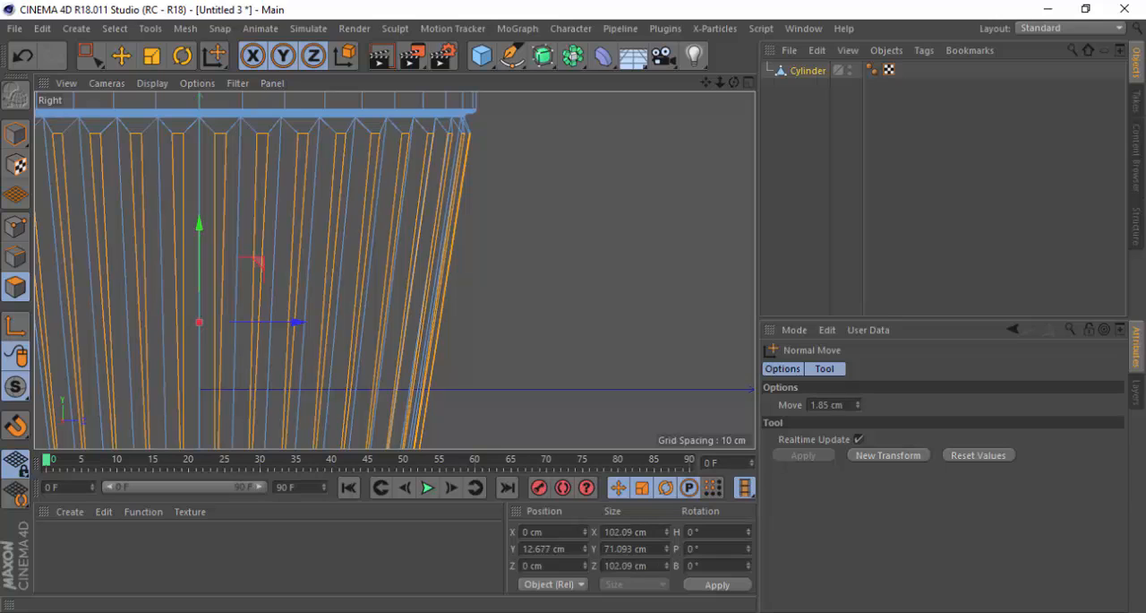
pyautogui.moveTo(620, 265); pyautogui.dragTo(625, 265)
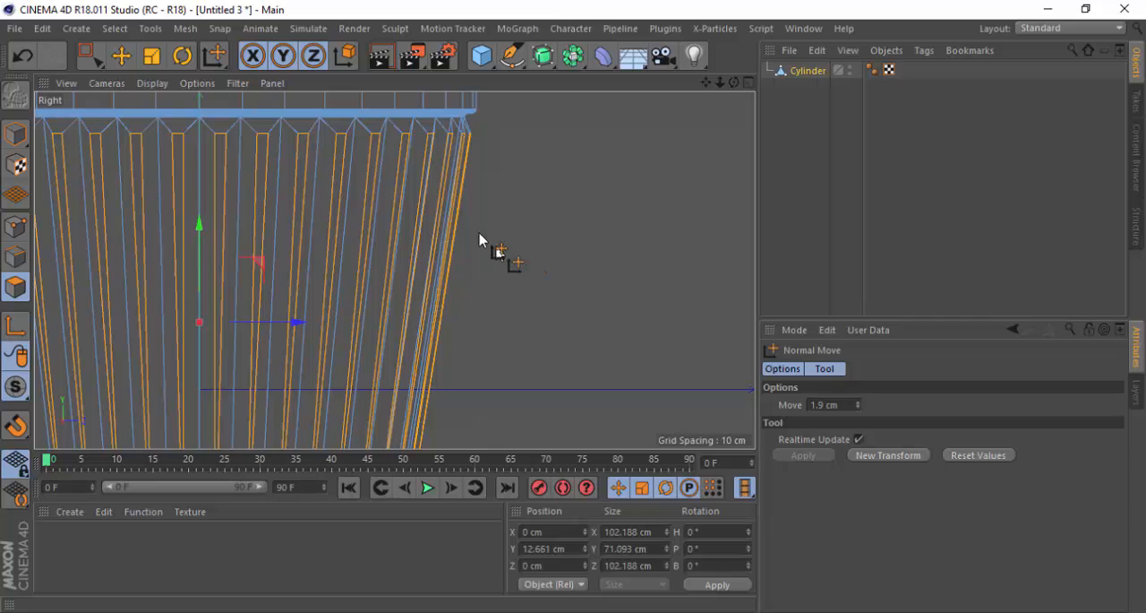
# Shrink the raised wall strips to about 78% with Normal Scale
pyautogui.rightClick(606, 191)
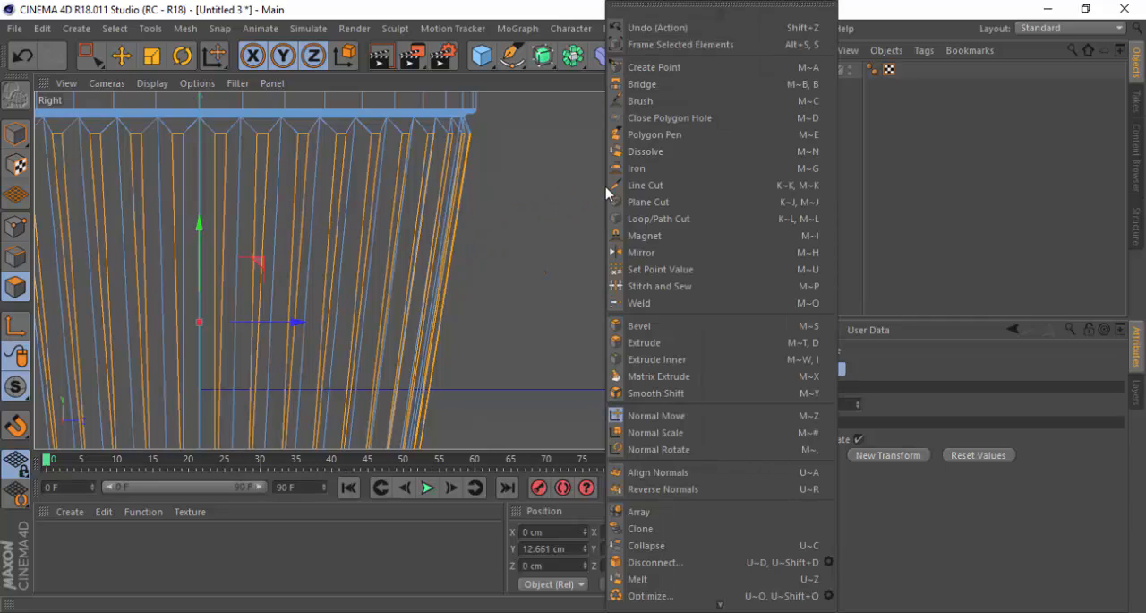
pyautogui.click(676, 435)
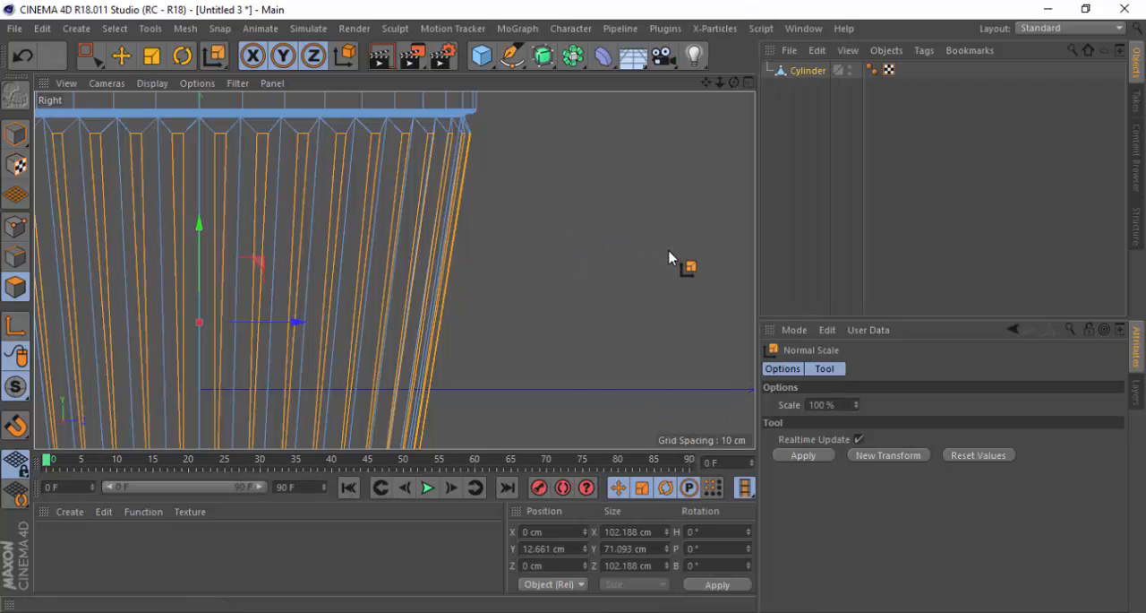
pyautogui.moveTo(676, 261); pyautogui.dragTo(565, 260)
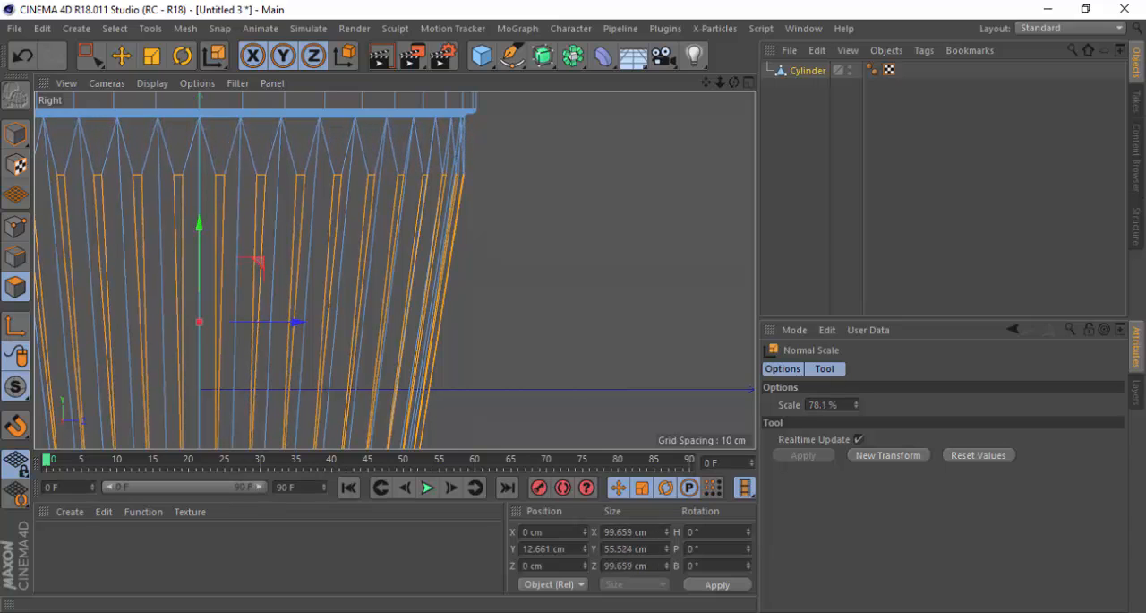
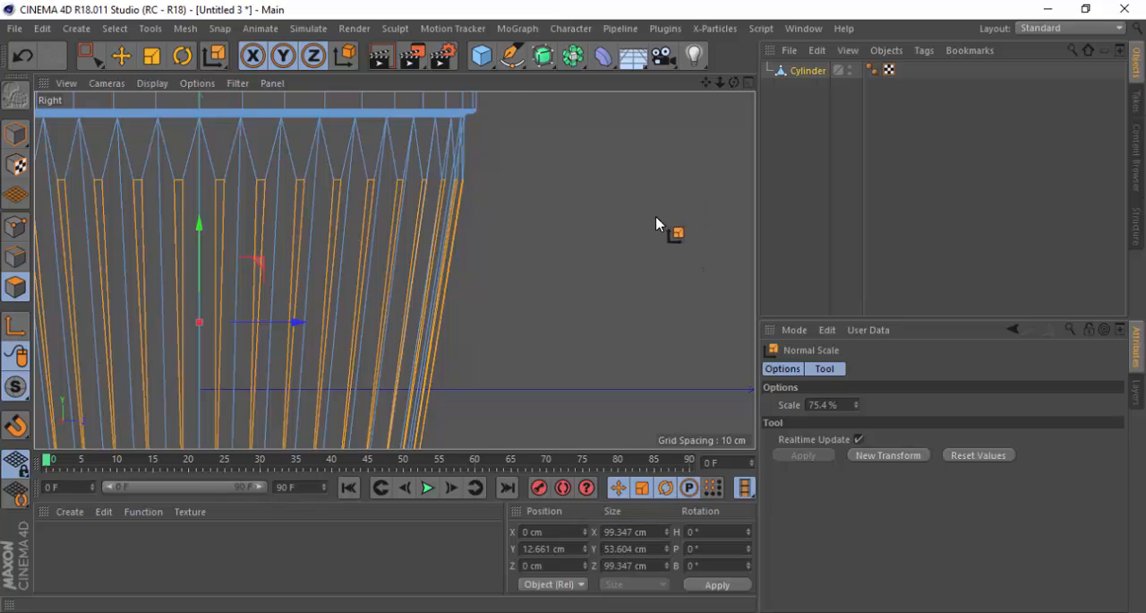
# Enlarge the raised wall strips to about 108% with Normal Scale and return to the Perspective view
pyautogui.scroll(-5, 627, 223)
pyautogui.scroll(2, 573, 235)
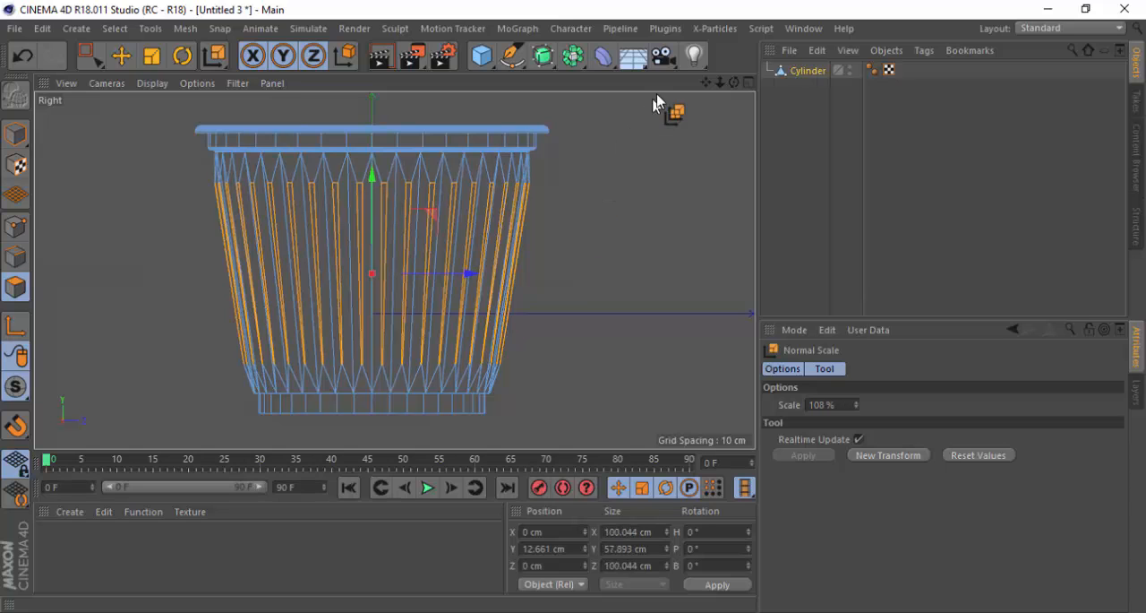
pyautogui.click(750, 84)
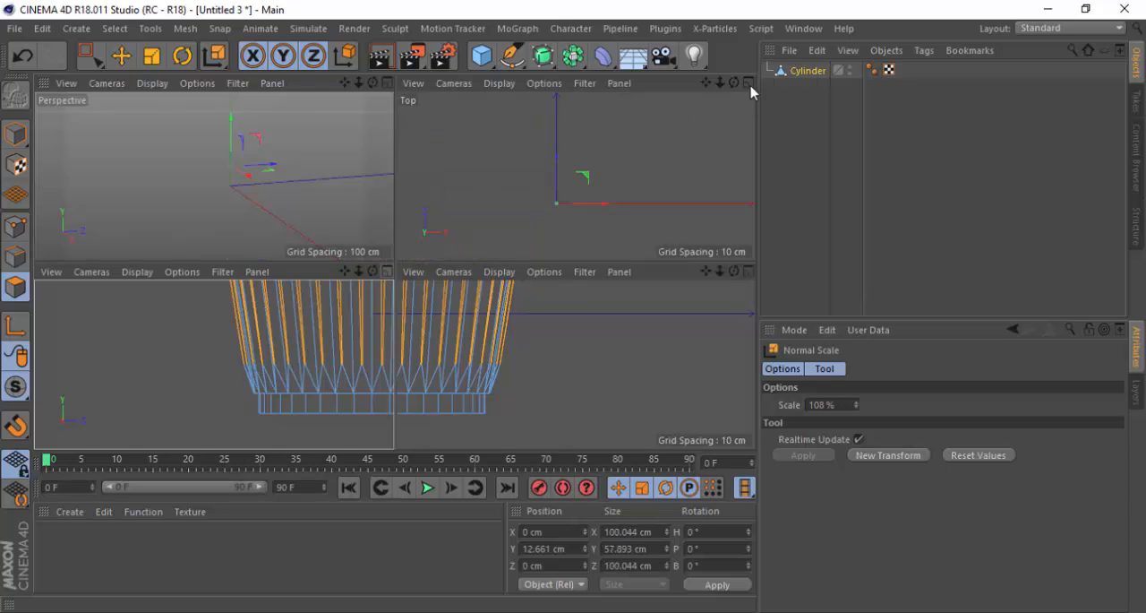
pyautogui.click(387, 83)
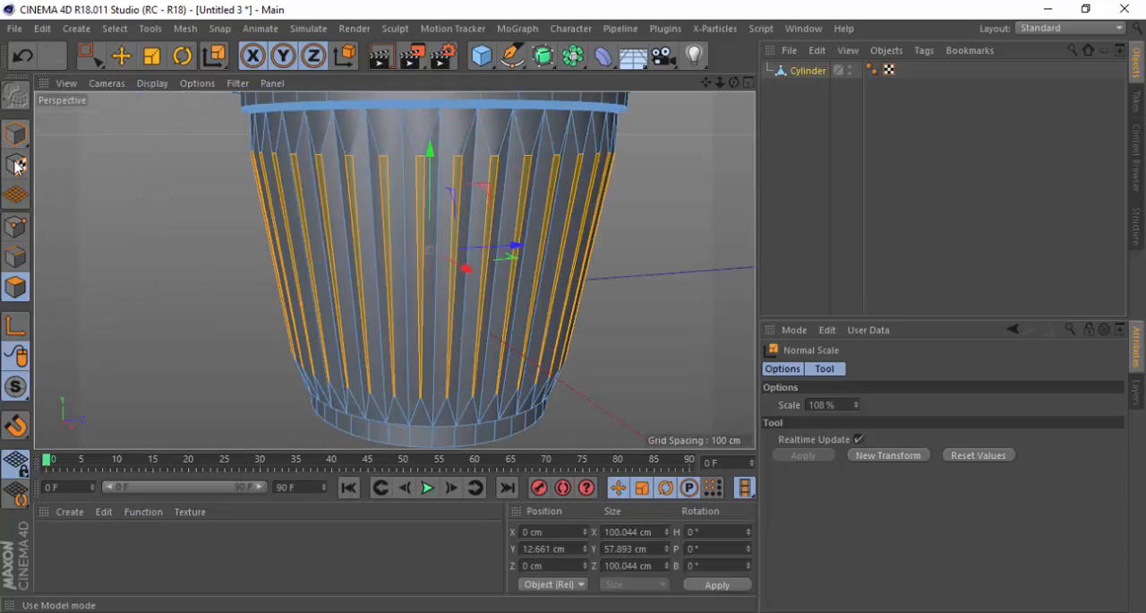
# Switch to Model mode and examine the ribbed cup from the side and from above
pyautogui.click(16, 230)
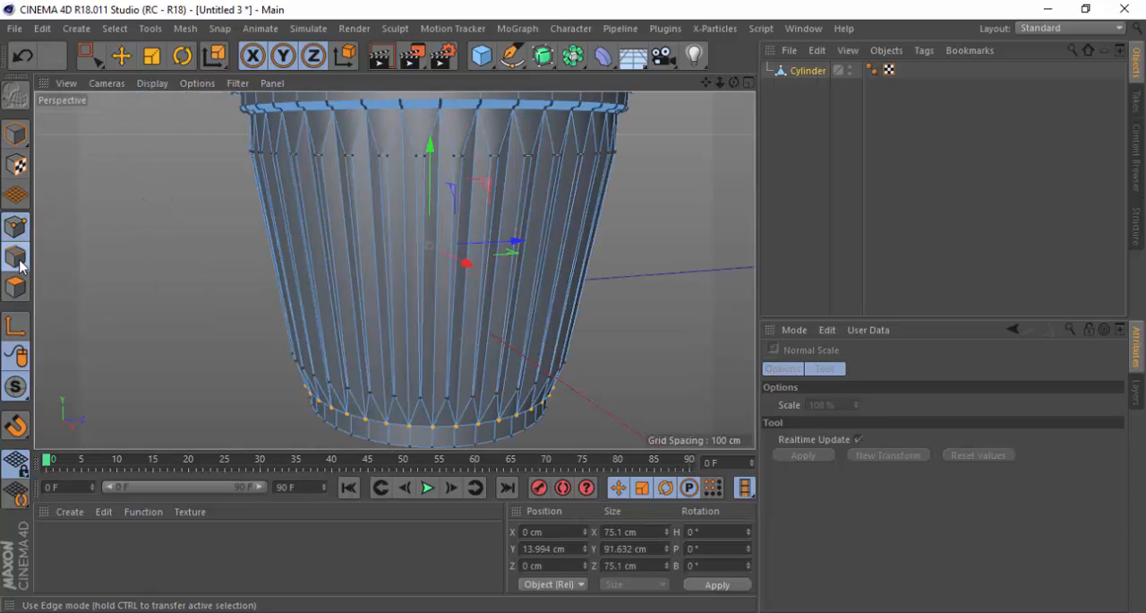
pyautogui.click(16, 257)
pyautogui.click(21, 289)
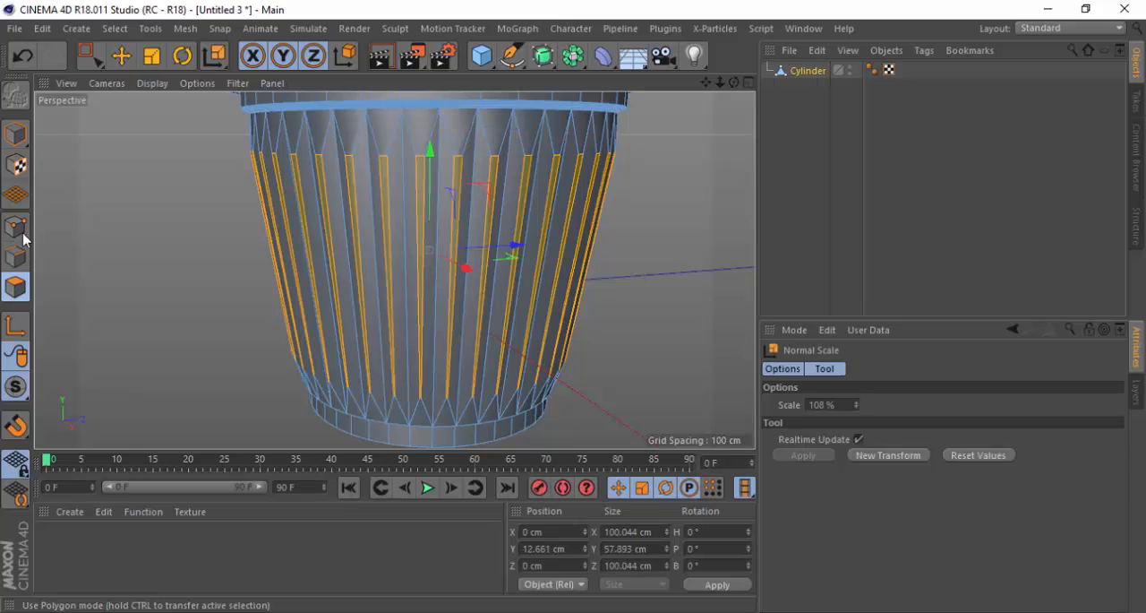
pyautogui.click(16, 135)
pyautogui.scroll(-3, 202, 306)
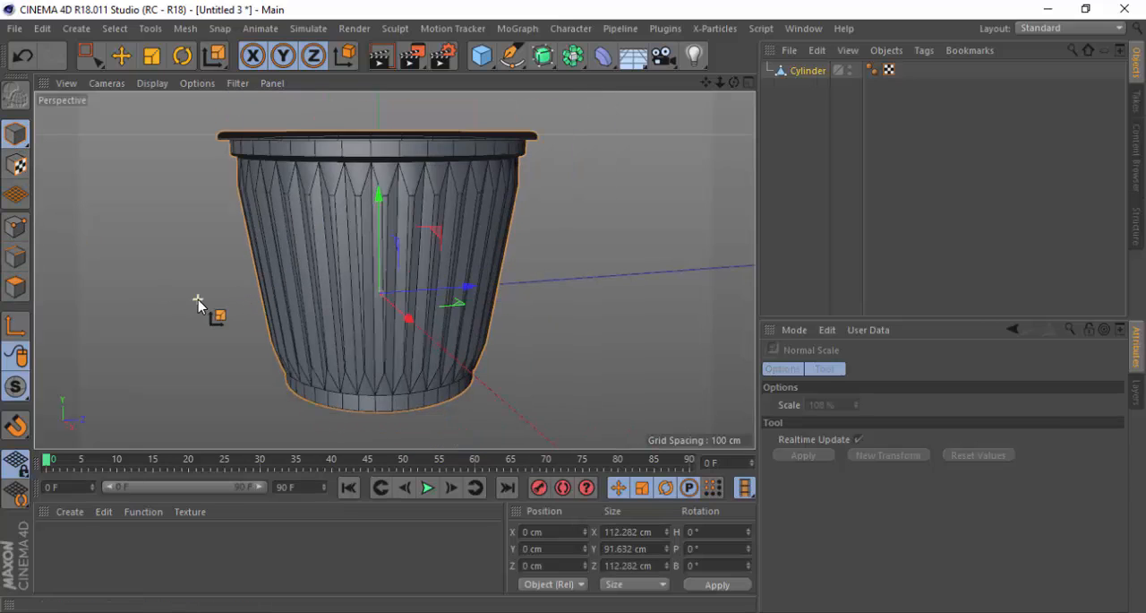
pyautogui.moveTo(359, 202); pyautogui.dragTo(365, 215)
pyautogui.hotkey('ctrl', 'z')
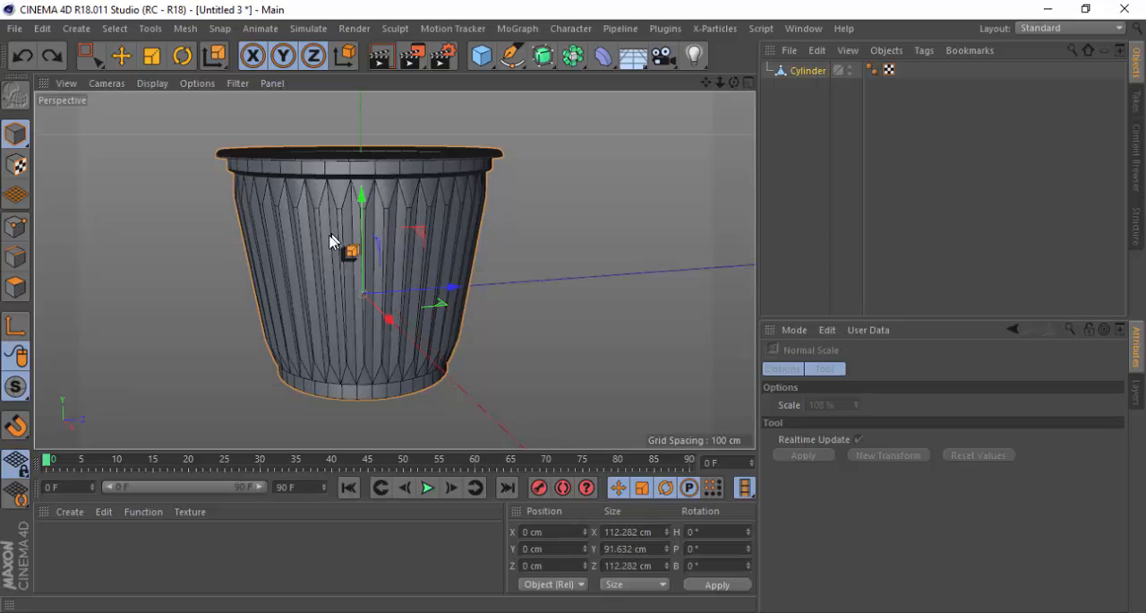
pyautogui.scroll(2, 322, 387)
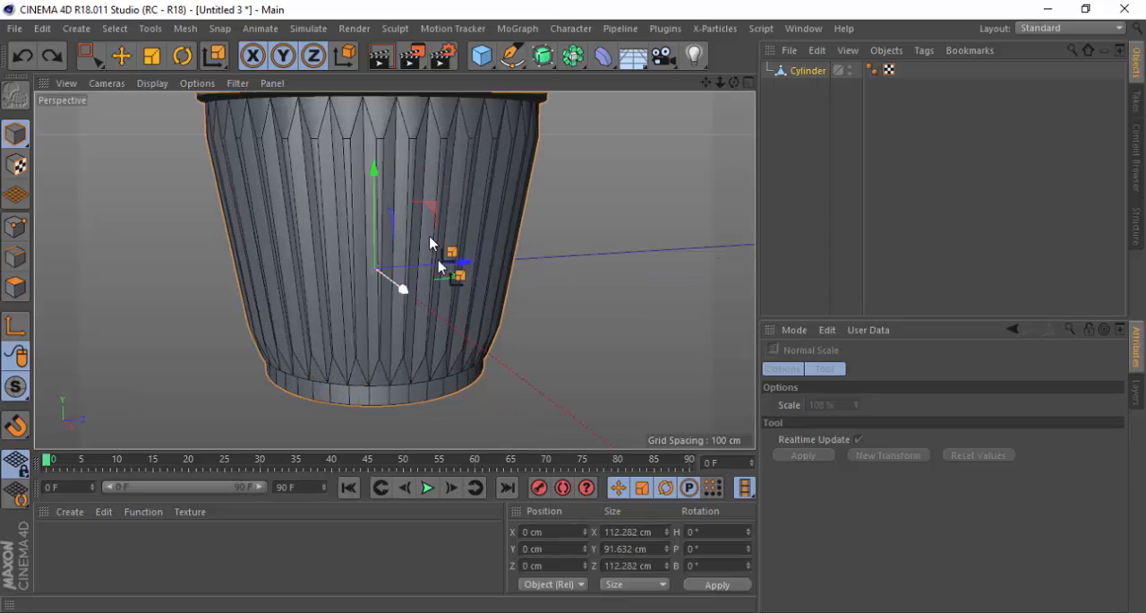
pyautogui.scroll(-3, 394, 274)
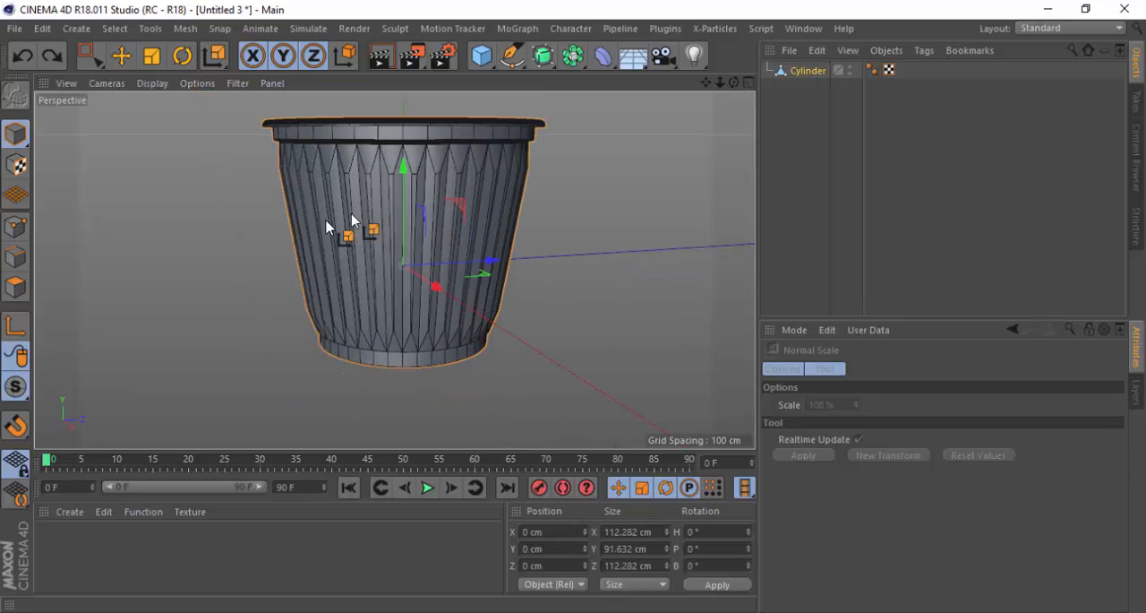
pyautogui.keyDown('alt'); pyautogui.moveTo(352, 225); pyautogui.dragTo(406, 322); pyautogui.keyUp('alt')
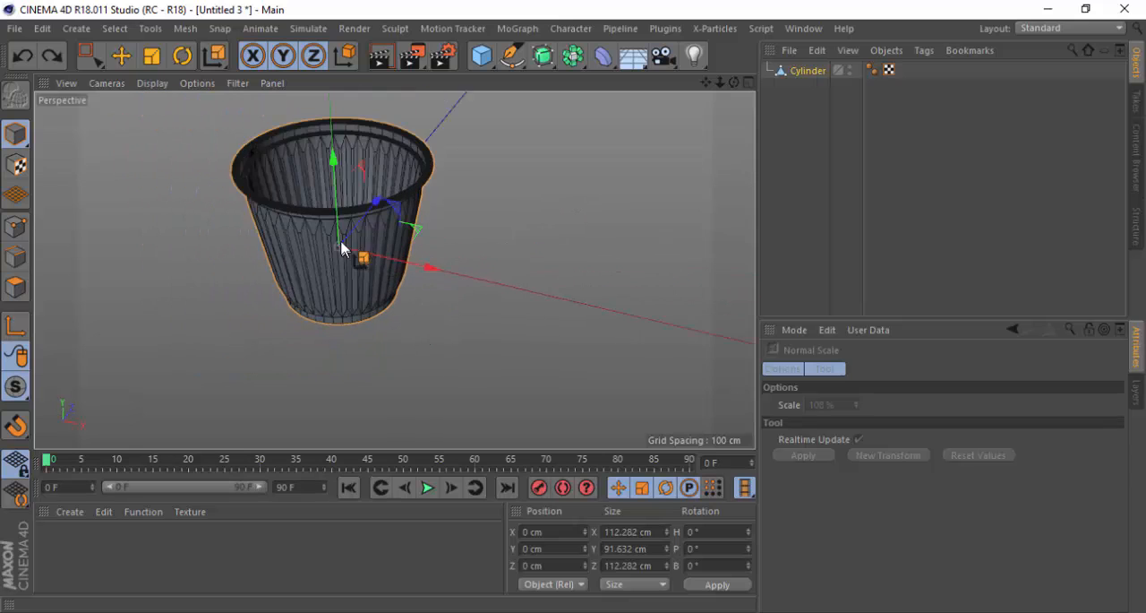
pyautogui.keyDown('alt'); pyautogui.moveTo(341, 242); pyautogui.dragTo(505, 220); pyautogui.keyUp('alt')
pyautogui.keyDown('alt'); pyautogui.moveTo(232, 222); pyautogui.dragTo(475, 220); pyautogui.keyUp('alt')
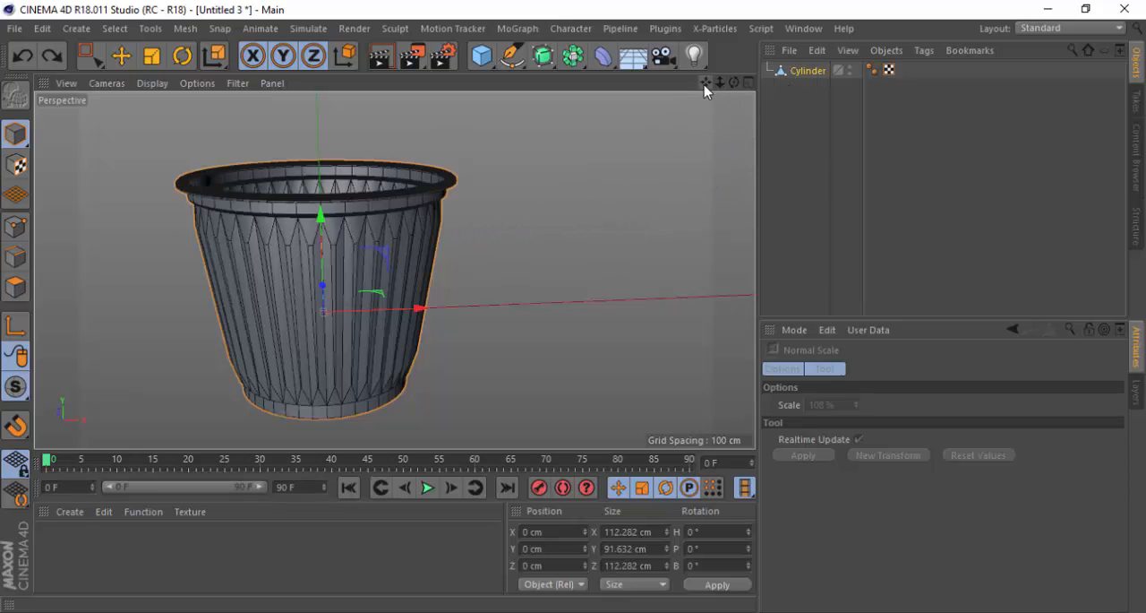
# Try panning, zooming and orbiting the Perspective view, and compare it with the four-view layout
pyautogui.moveTo(707, 83); pyautogui.dragTo(395, 270)
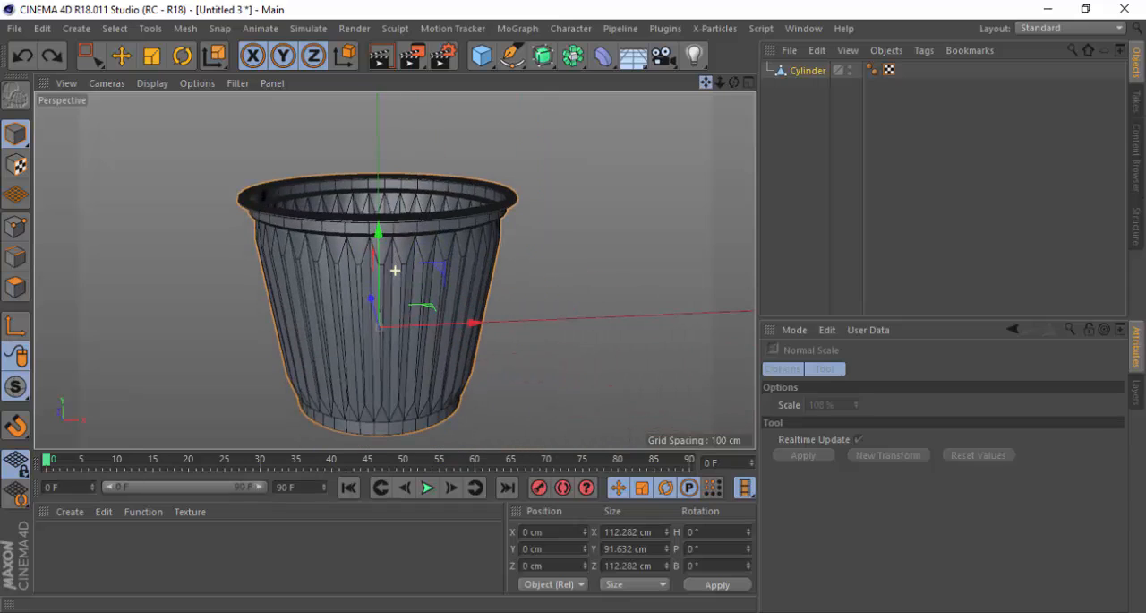
pyautogui.moveTo(719, 87); pyautogui.dragTo(395, 271)
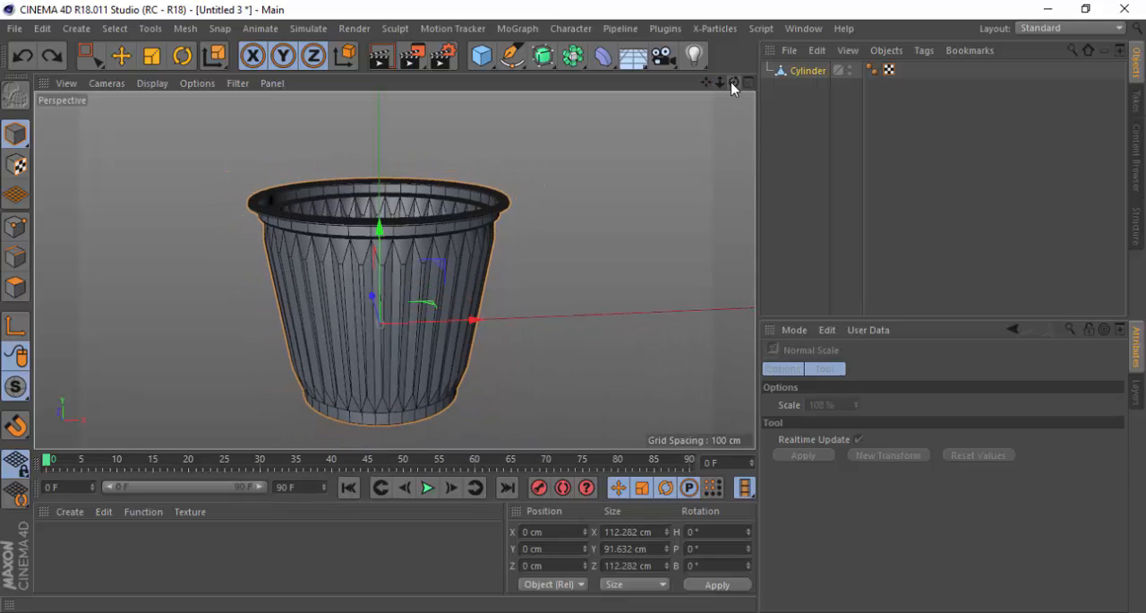
pyautogui.moveTo(733, 83); pyautogui.dragTo(395, 265)
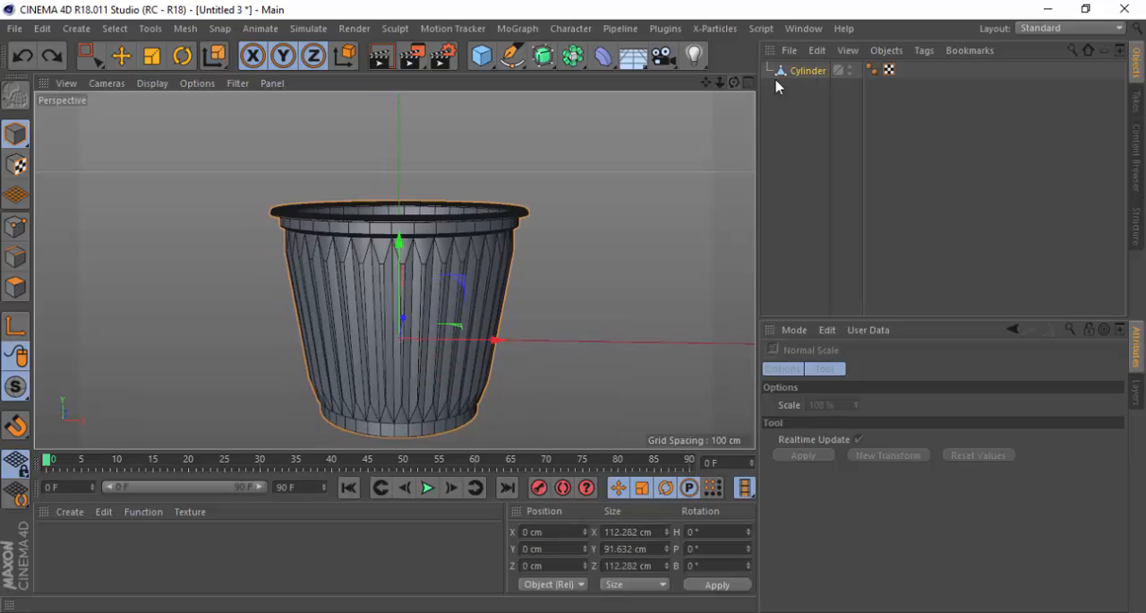
pyautogui.click(749, 83)
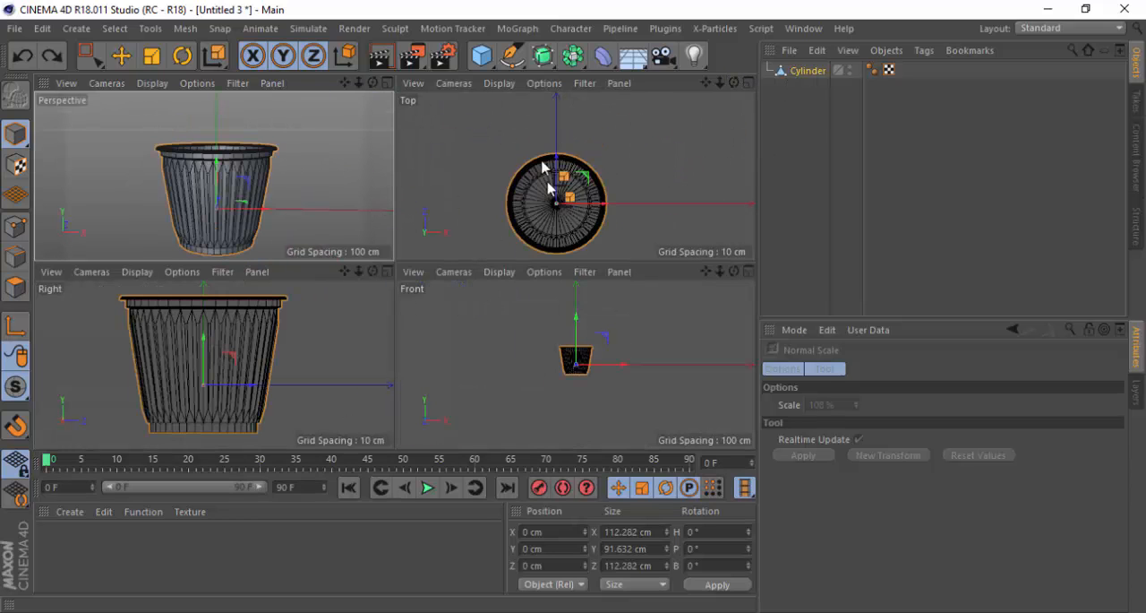
pyautogui.click(386, 84)
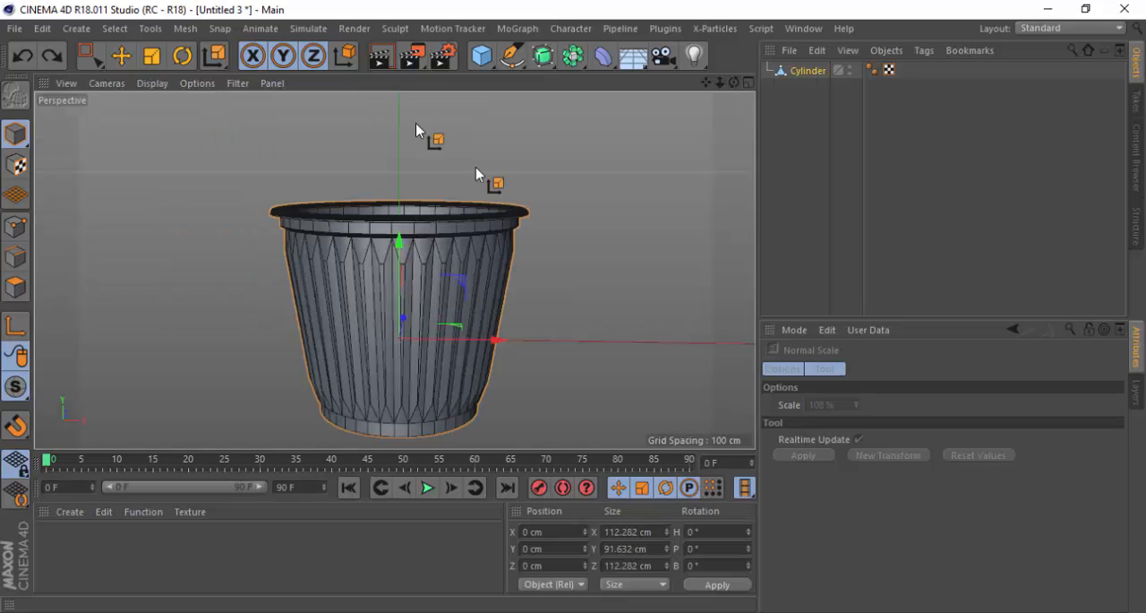
# Examine the cup's rim, interior and vertical ribs from raised, level and low viewing angles
pyautogui.moveTo(704, 84); pyautogui.dragTo(698, 55)
pyautogui.scroll(3, 430, 274)
pyautogui.keyDown('alt'); pyautogui.moveTo(427, 203); pyautogui.dragTo(399, 243); pyautogui.keyUp('alt')
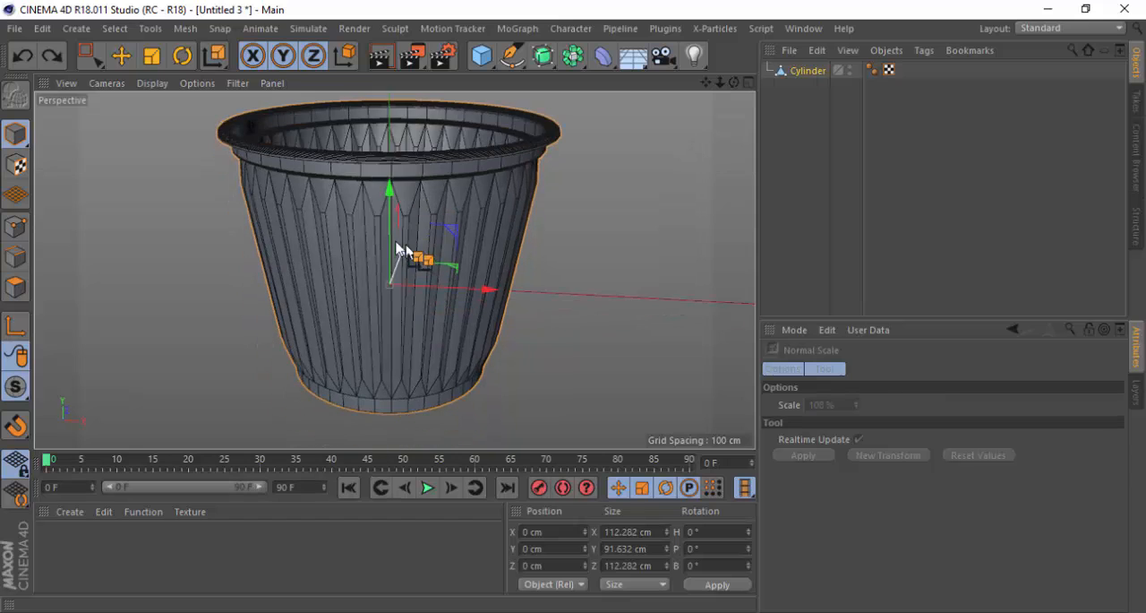
pyautogui.scroll(-2, 400, 244)
pyautogui.scroll(-2, 356, 337)
pyautogui.scroll(2, 432, 258)
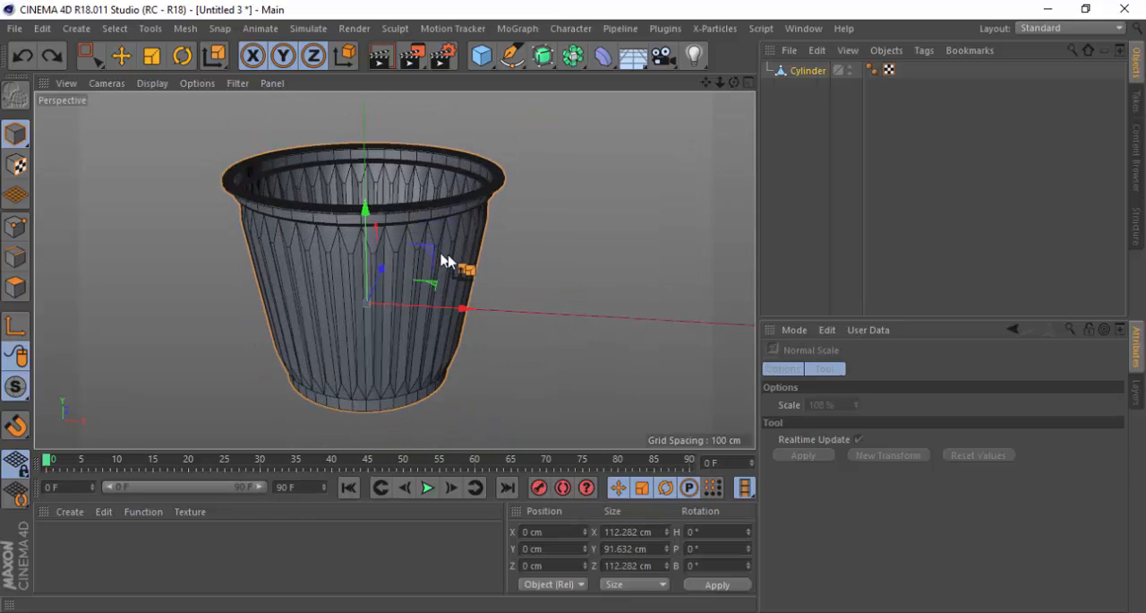
pyautogui.scroll(1, 358, 235)
pyautogui.keyDown('alt'); pyautogui.moveTo(526, 271); pyautogui.dragTo(457, 238); pyautogui.keyUp('alt')
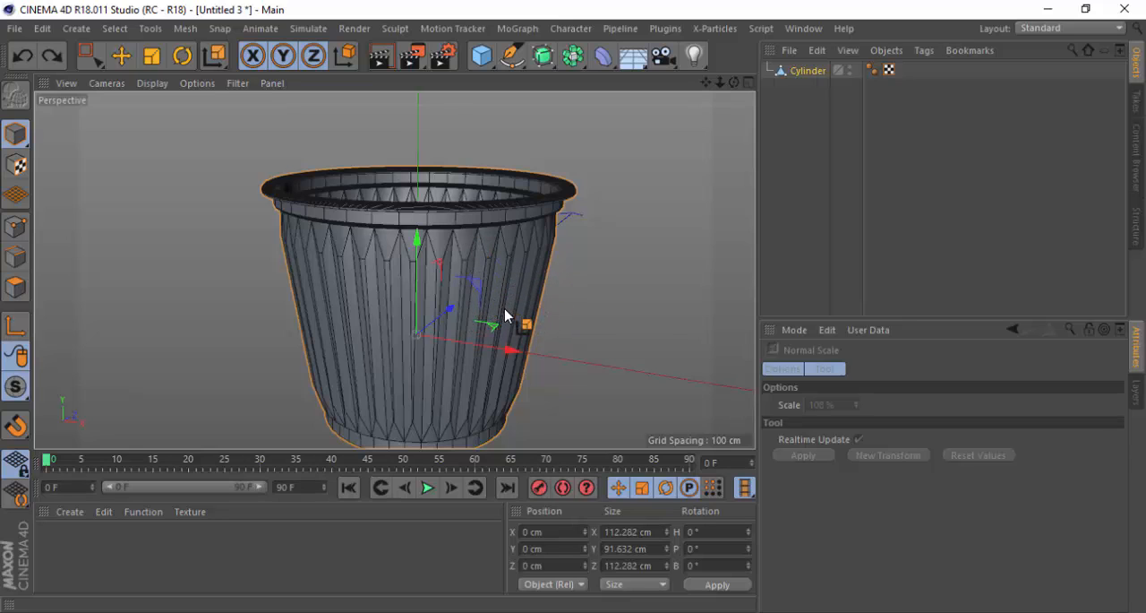
pyautogui.moveTo(504, 309)
pyautogui.keyDown('alt'); pyautogui.mouseDown(button='right')
pyautogui.moveTo(503, 248)
pyautogui.moveTo(509, 319)
pyautogui.mouseUp(button='right'); pyautogui.keyUp('alt')
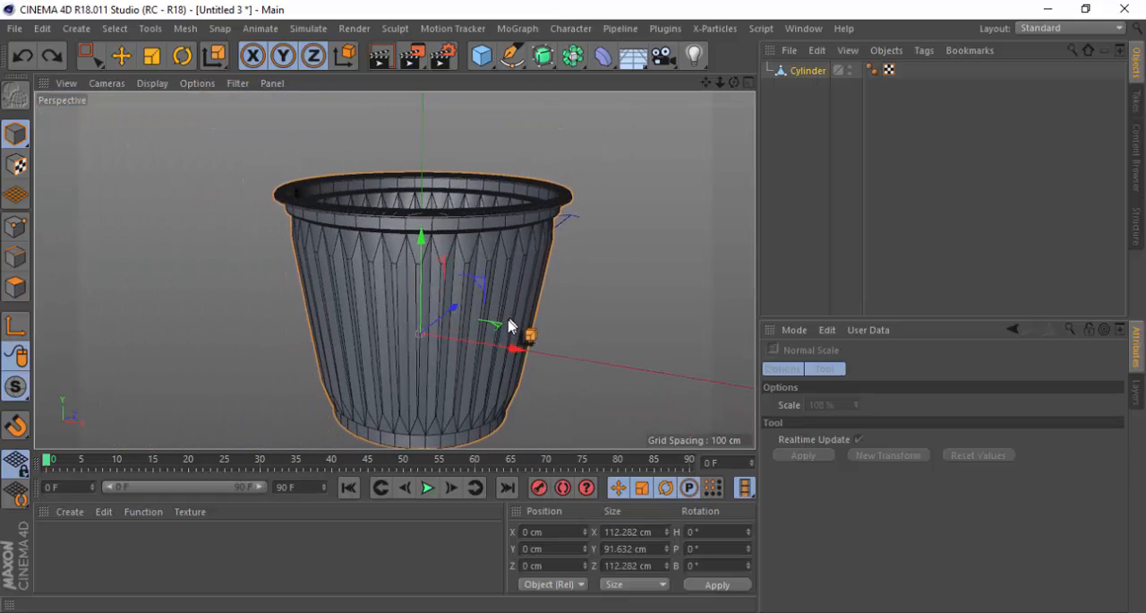
pyautogui.keyDown('alt'); pyautogui.moveTo(500, 326); pyautogui.dragTo(497, 282); pyautogui.keyUp('alt')
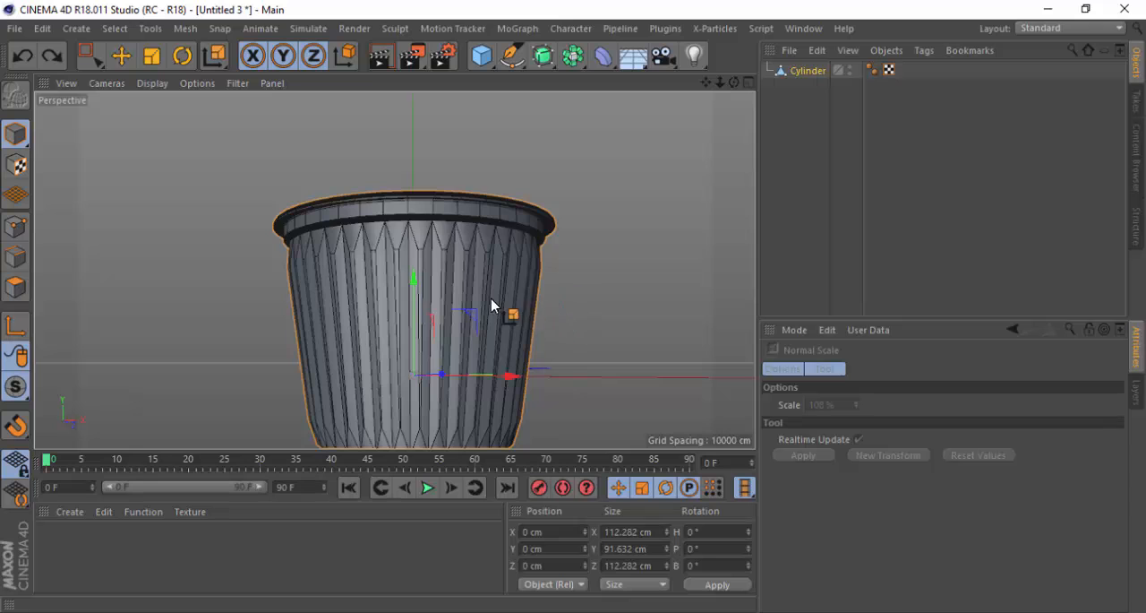
pyautogui.keyDown('alt'); pyautogui.moveTo(489, 297); pyautogui.dragTo(464, 256, button='right'); pyautogui.keyUp('alt')
pyautogui.keyDown('alt'); pyautogui.moveTo(464, 225); pyautogui.dragTo(462, 270); pyautogui.keyUp('alt')
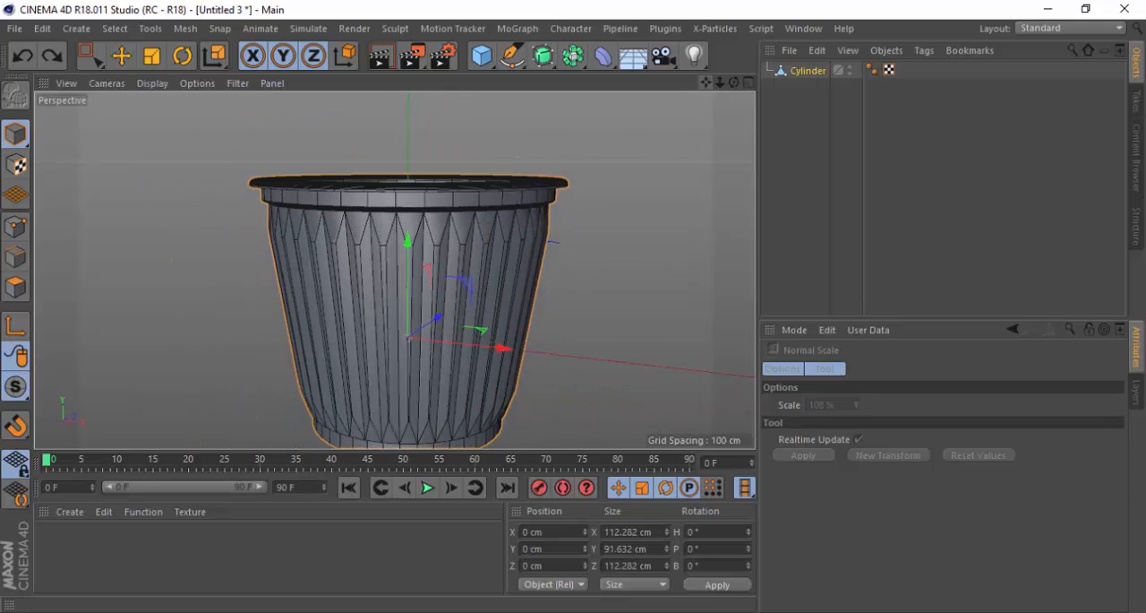
pyautogui.moveTo(706, 82)
pyautogui.mouseDown()
pyautogui.moveTo(715, 88)
pyautogui.moveTo(709, 63)
pyautogui.mouseUp()
pyautogui.scroll(-1, 548, 293)
pyautogui.scroll(1, 437, 360)
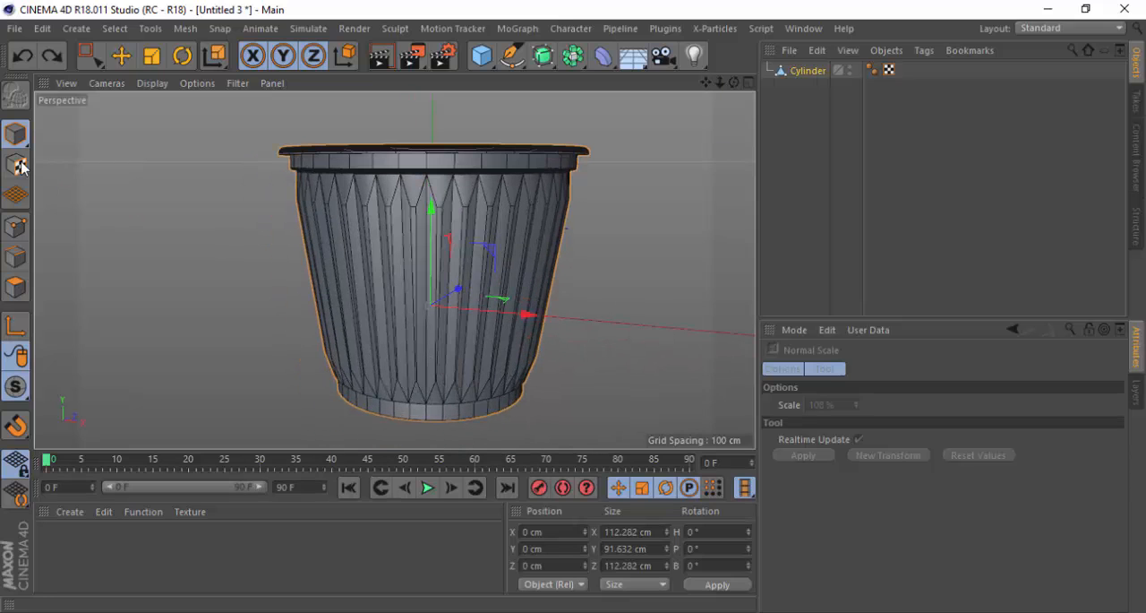
pyautogui.click(16, 134)
pyautogui.scroll(-1, 324, 219)
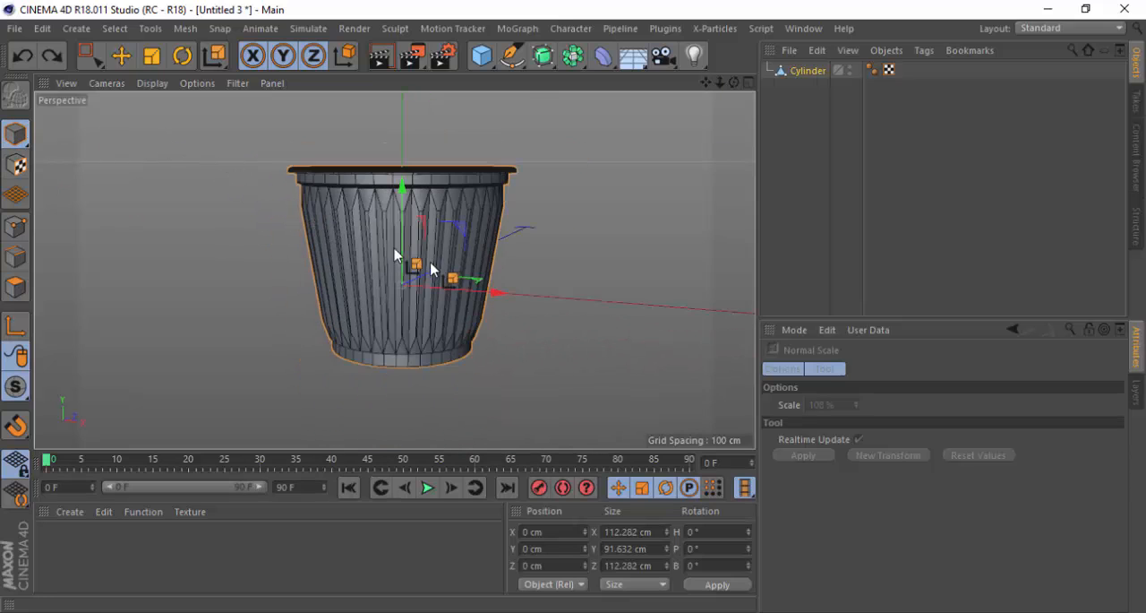
pyautogui.keyDown('alt'); pyautogui.moveTo(374, 206); pyautogui.dragTo(384, 282); pyautogui.keyUp('alt')
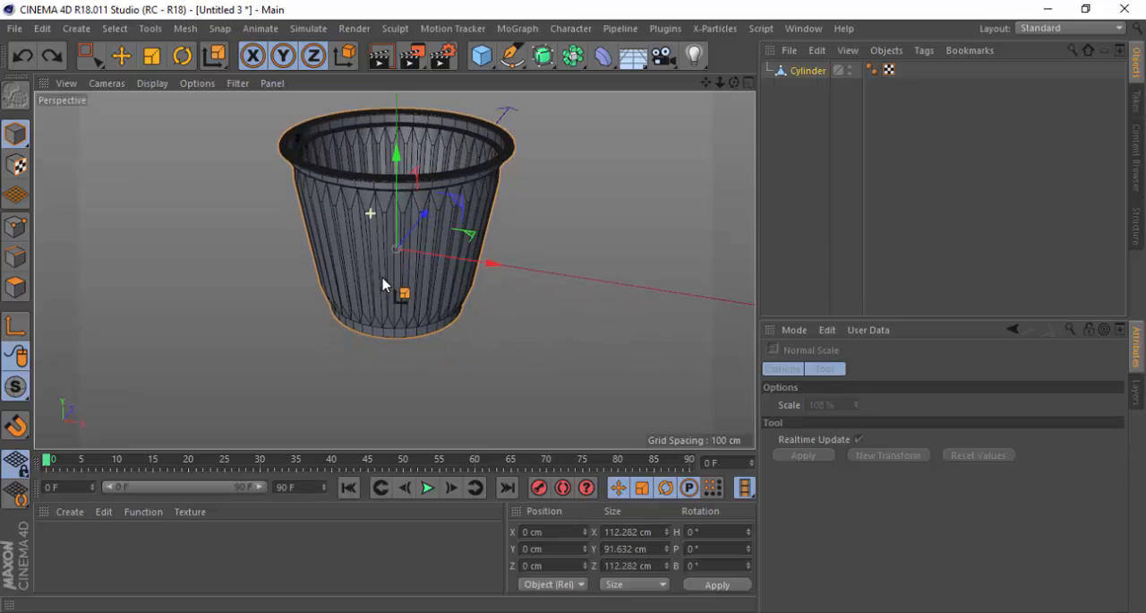
pyautogui.scroll(-1, 288, 336)
pyautogui.scroll(1, 410, 214)
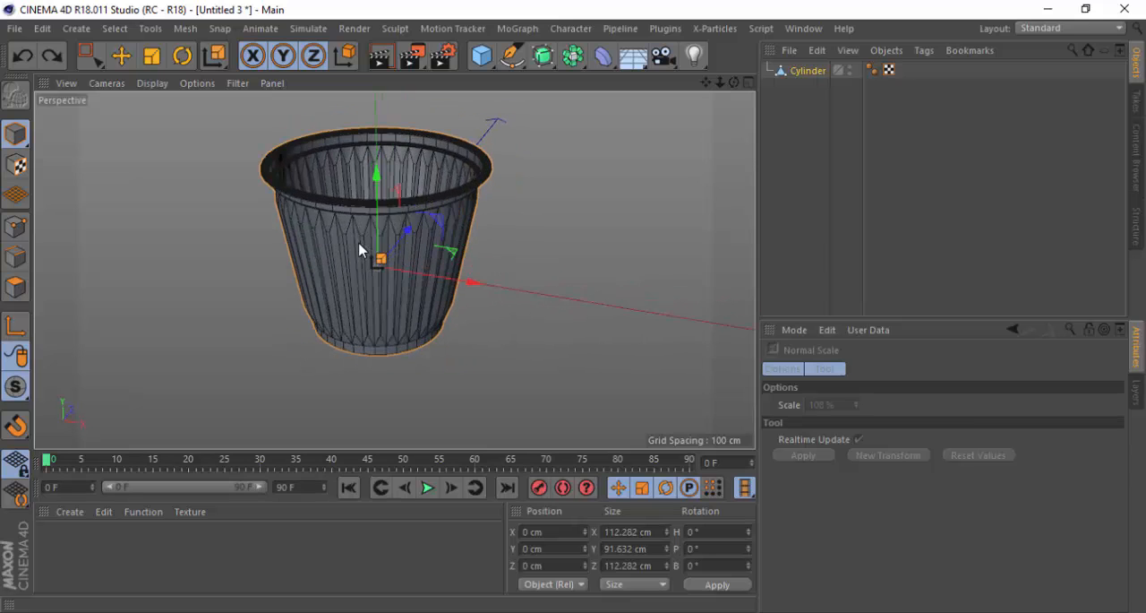
# Loop-select the narrow ledge polygons just above the base ring and move them down to about Y -26.6 cm
pyautogui.keyDown('alt'); pyautogui.moveTo(359, 240); pyautogui.dragTo(361, 273); pyautogui.keyUp('alt')
pyautogui.scroll(4, 358, 363)
pyautogui.keyDown('alt'); pyautogui.moveTo(350, 316); pyautogui.dragTo(485, 184); pyautogui.keyUp('alt')
pyautogui.scroll(3, 276, 338)
pyautogui.keyDown('alt'); pyautogui.moveTo(290, 284); pyautogui.dragTo(262, 333); pyautogui.keyUp('alt')
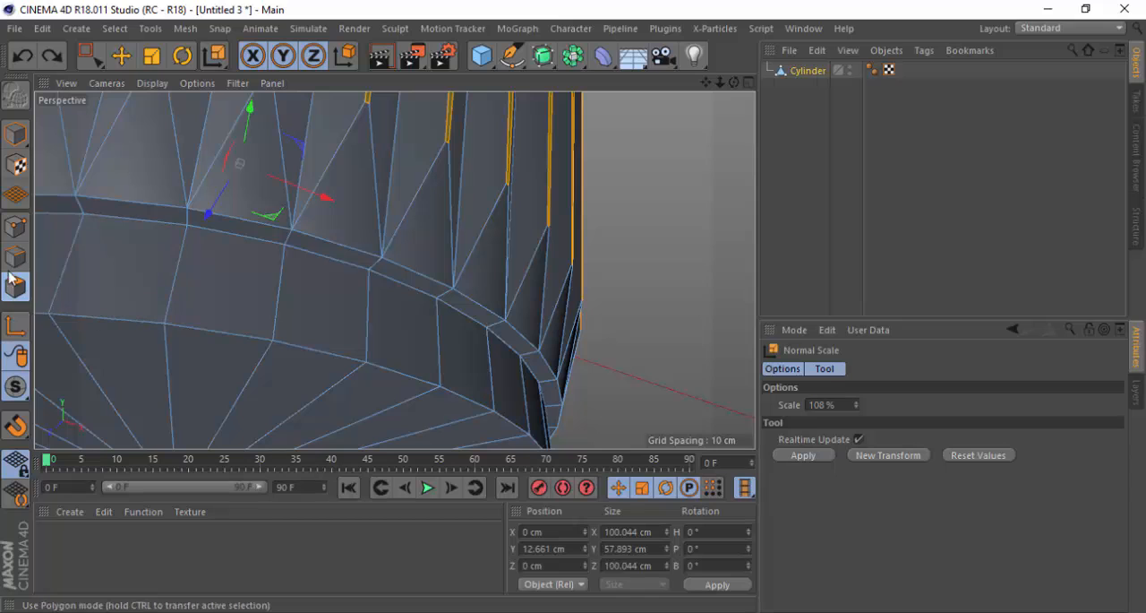
pyautogui.click(214, 57)
pyautogui.click(282, 170)
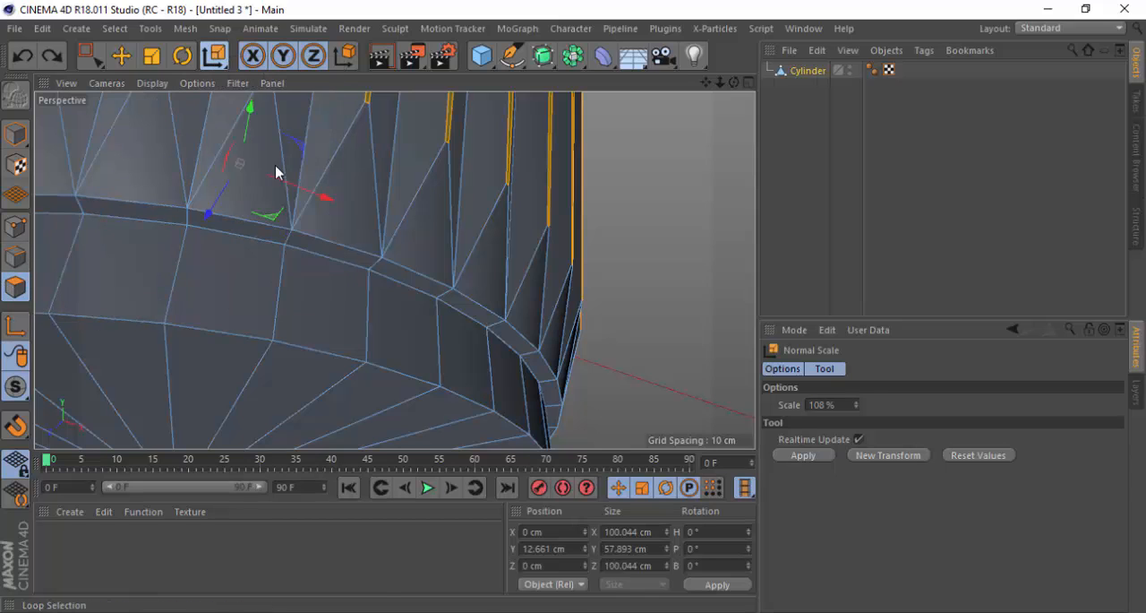
pyautogui.scroll(-5, 371, 266)
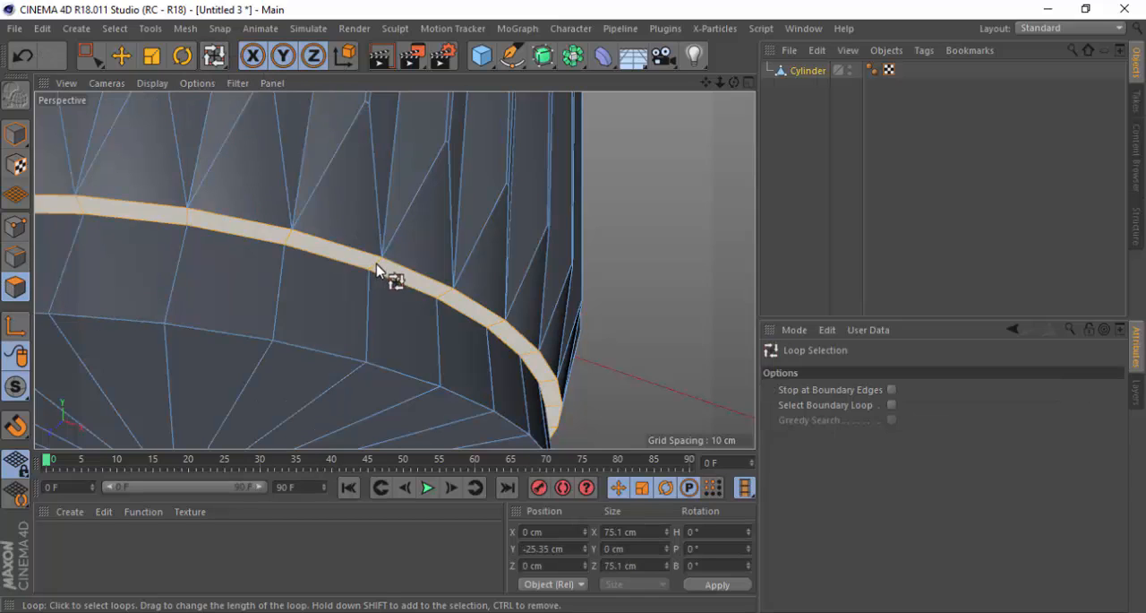
pyautogui.click(378, 269)
pyautogui.scroll(5, 285, 266)
pyautogui.press('e')
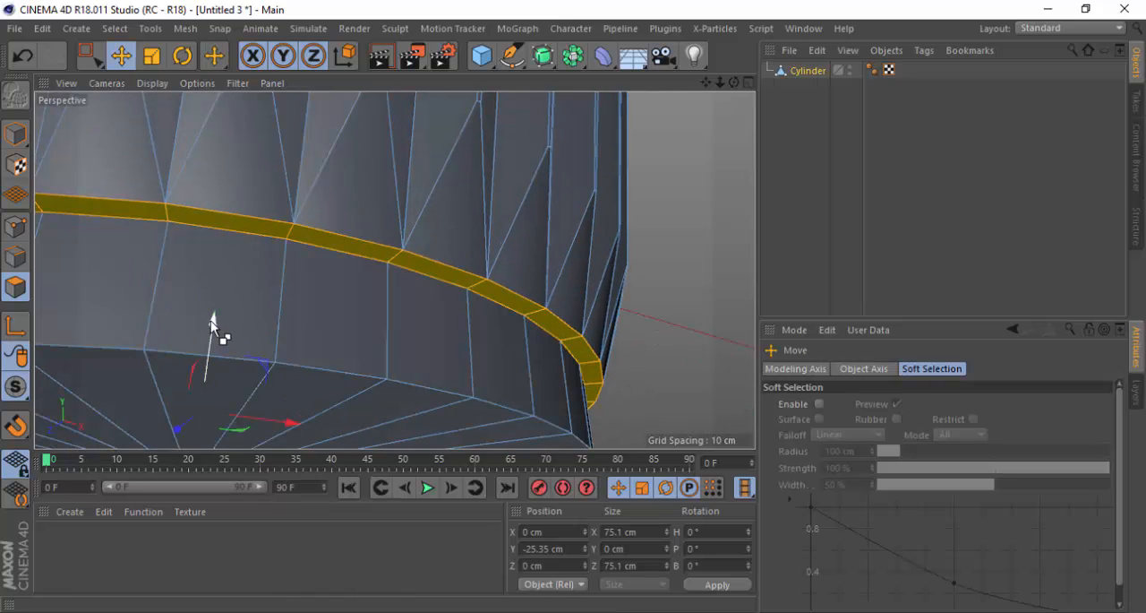
pyautogui.moveTo(210, 321)
pyautogui.mouseDown()
pyautogui.moveTo(209, 340)
pyautogui.moveTo(217, 333)
pyautogui.mouseUp()
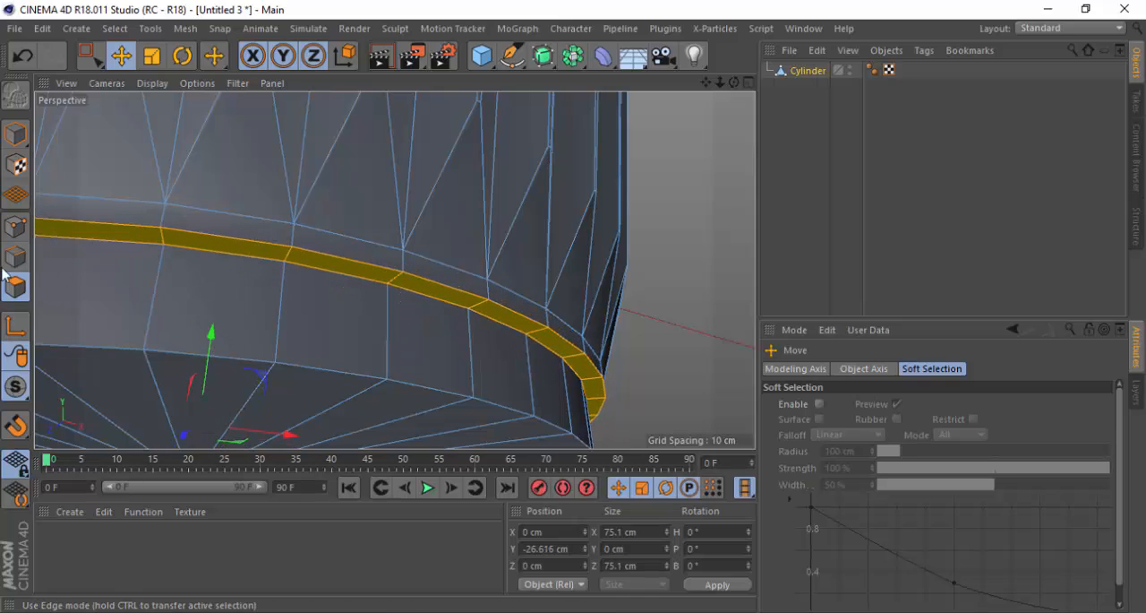
# Loop-select the ledge's outer edge just above the base ring and bevel it with an offset of about 1.09 cm and subdivision 10
pyautogui.click(15, 262)
pyautogui.click(213, 56)
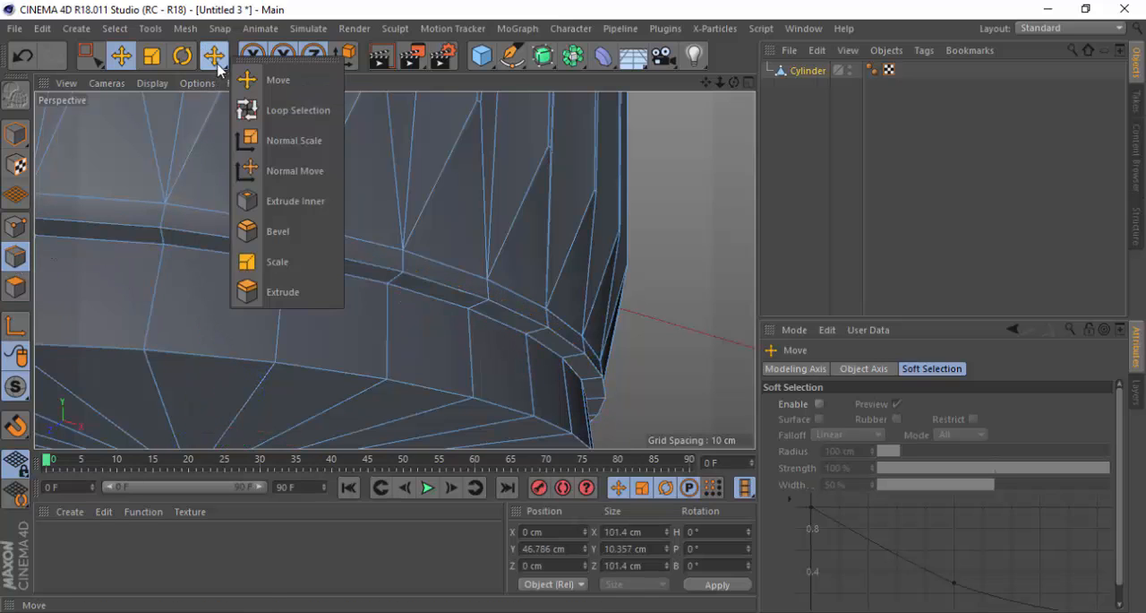
pyautogui.click(247, 109)
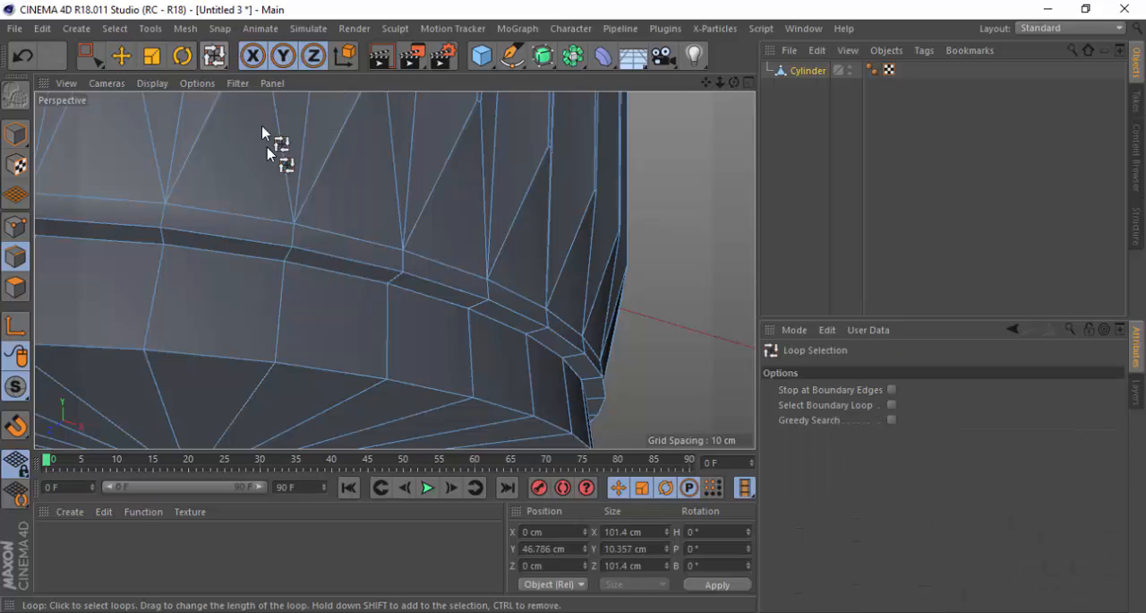
pyautogui.click(340, 265)
pyautogui.scroll(3, 660, 328)
pyautogui.rightClick(726, 353)
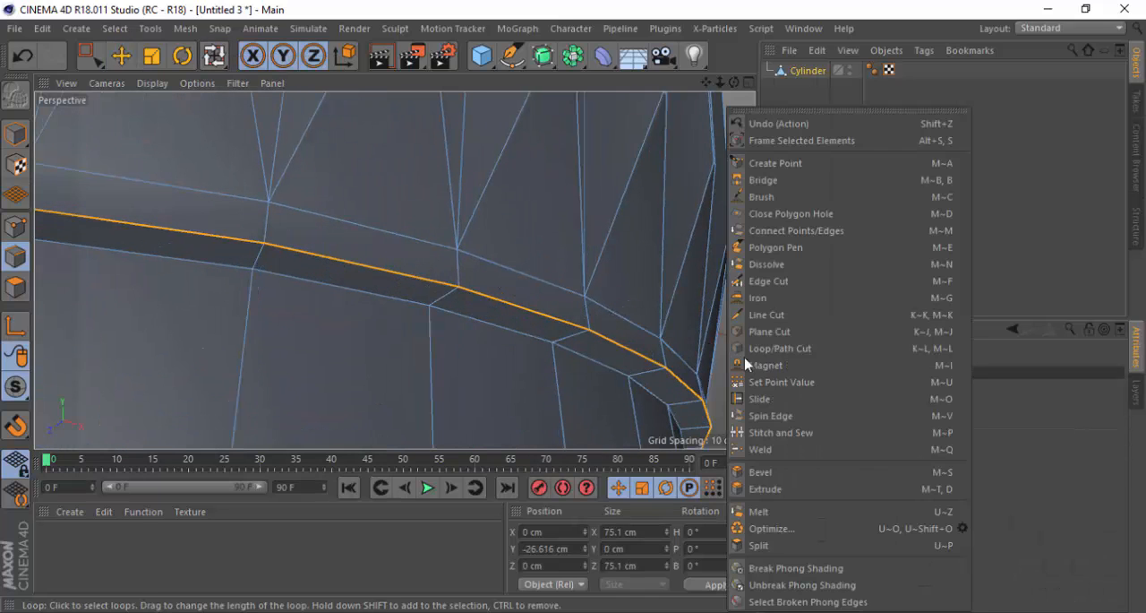
pyautogui.click(770, 472)
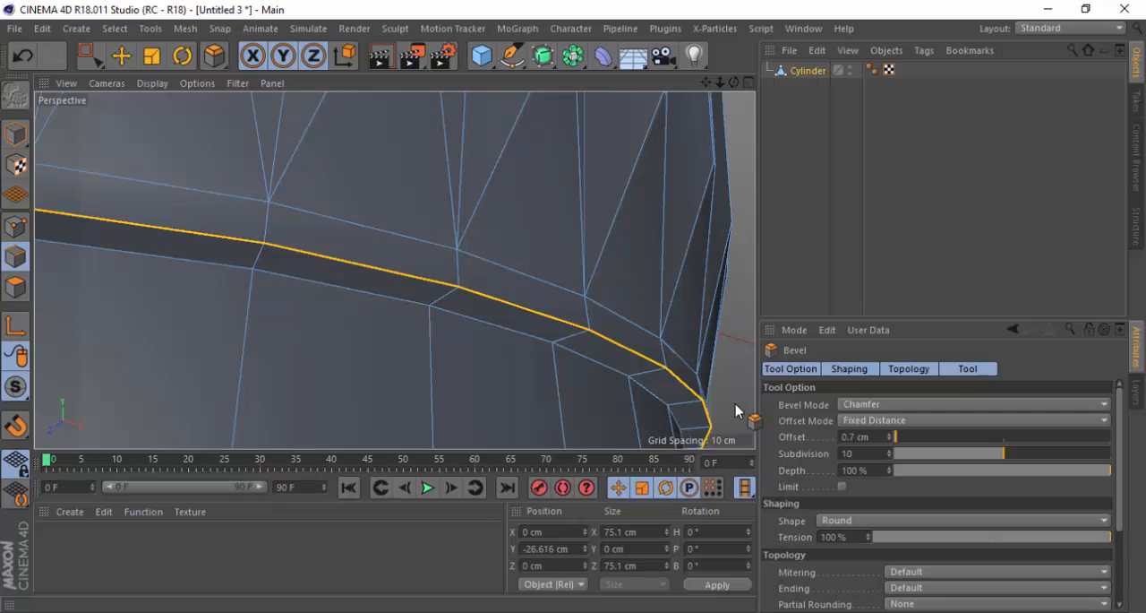
pyautogui.moveTo(729, 404); pyautogui.dragTo(835, 404)
pyautogui.scroll(-5, 394, 234)
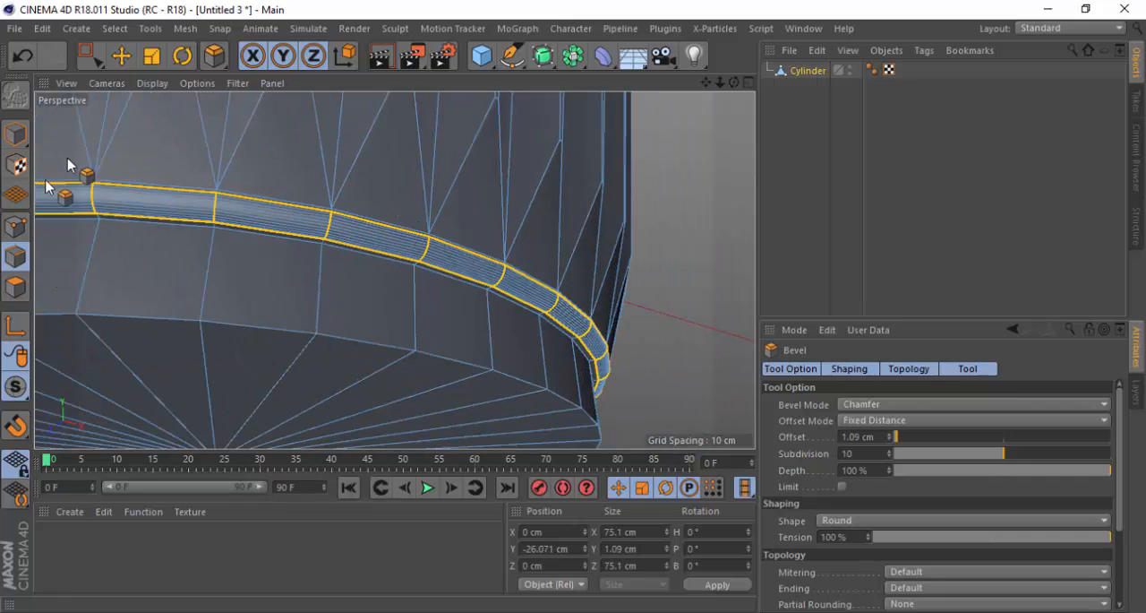
# Loop-select the bottom outer edge of the base ring and activate the Bevel tool for it
pyautogui.click(215, 58)
pyautogui.click(287, 110)
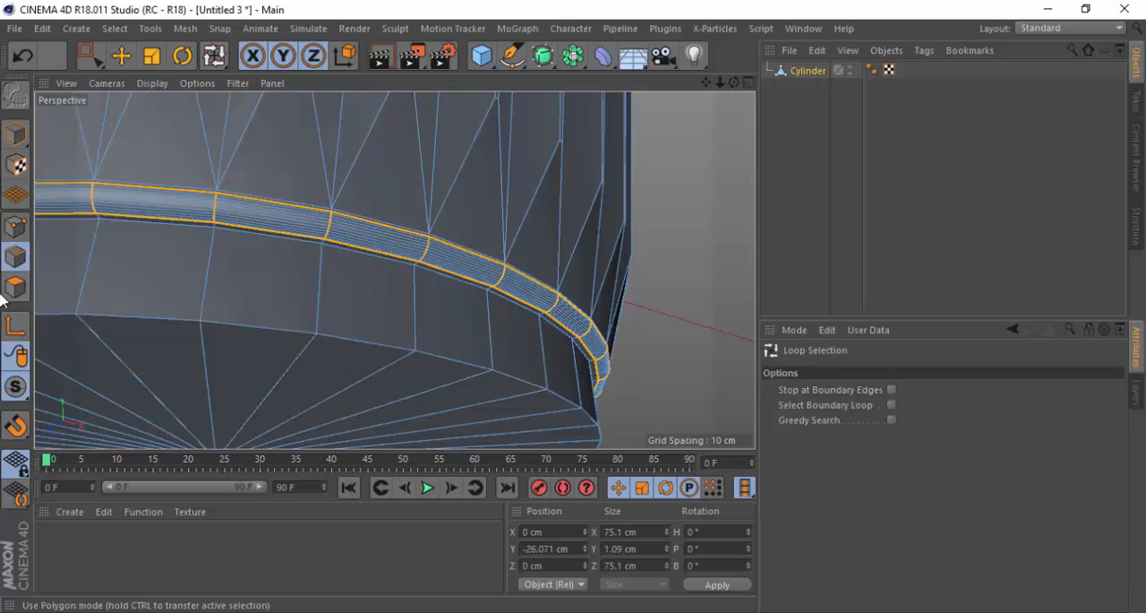
pyautogui.click(304, 338)
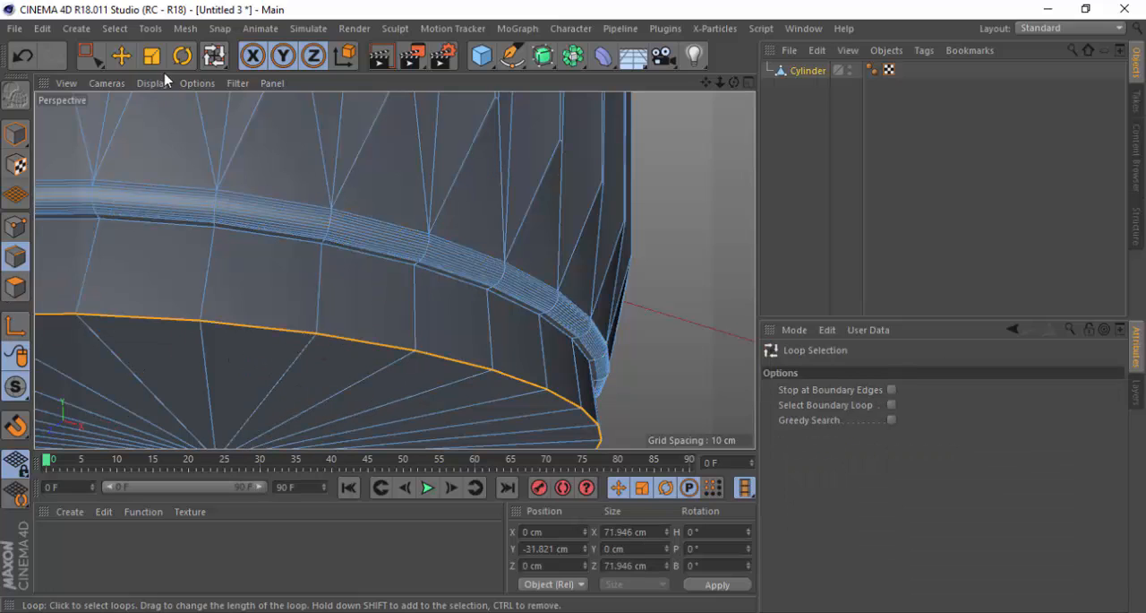
pyautogui.click(215, 57)
pyautogui.click(268, 108)
# Try beveling the base ring's bottom edge with an offset of about 0.88 cm
pyautogui.moveTo(660, 409); pyautogui.dragTo(710, 410)
pyautogui.scroll(-3, 350, 248)
pyautogui.keyDown('alt'); pyautogui.moveTo(259, 293); pyautogui.dragTo(256, 360); pyautogui.keyUp('alt')
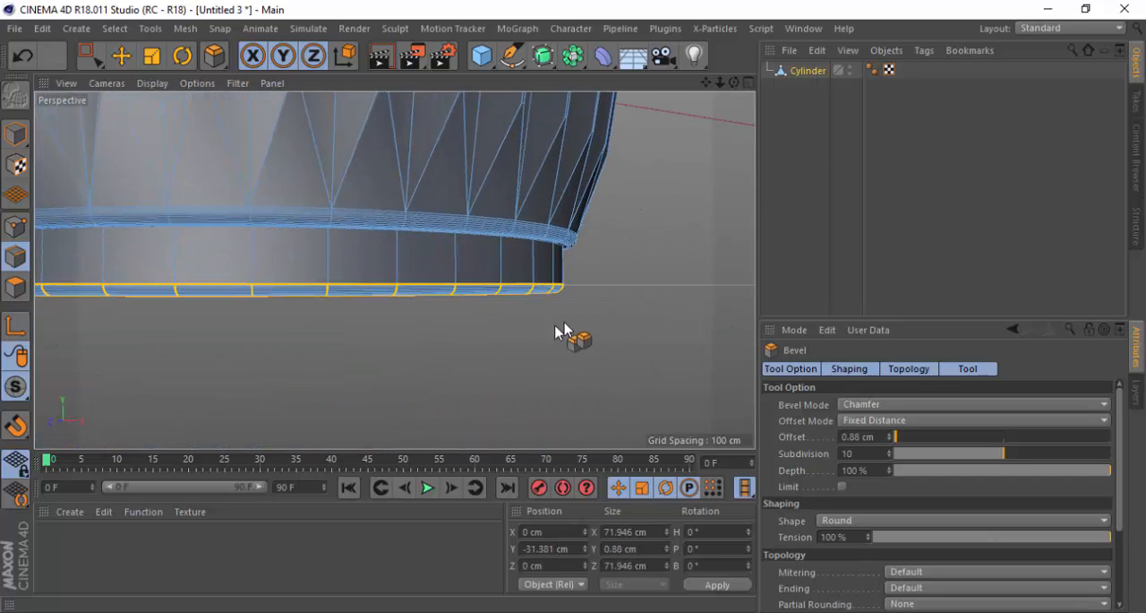
pyautogui.hotkey('ctrl', 'z')
# Bevel the base ring's bottom edge with an offset of about 0.7 cm and subdivision 10
pyautogui.moveTo(583, 307); pyautogui.dragTo(620, 306)
pyautogui.scroll(3, 598, 266)
pyautogui.keyDown('alt'); pyautogui.moveTo(487, 318); pyautogui.dragTo(399, 384); pyautogui.keyUp('alt')
pyautogui.scroll(-3, 400, 385)
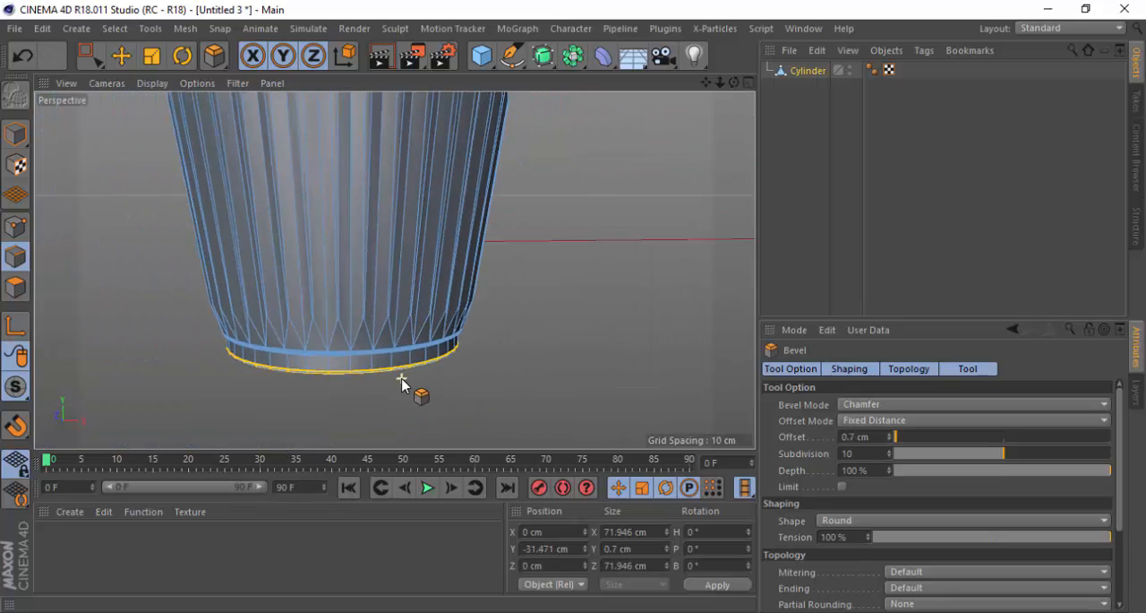
pyautogui.scroll(-3, 394, 367)
pyautogui.scroll(4, 367, 287)
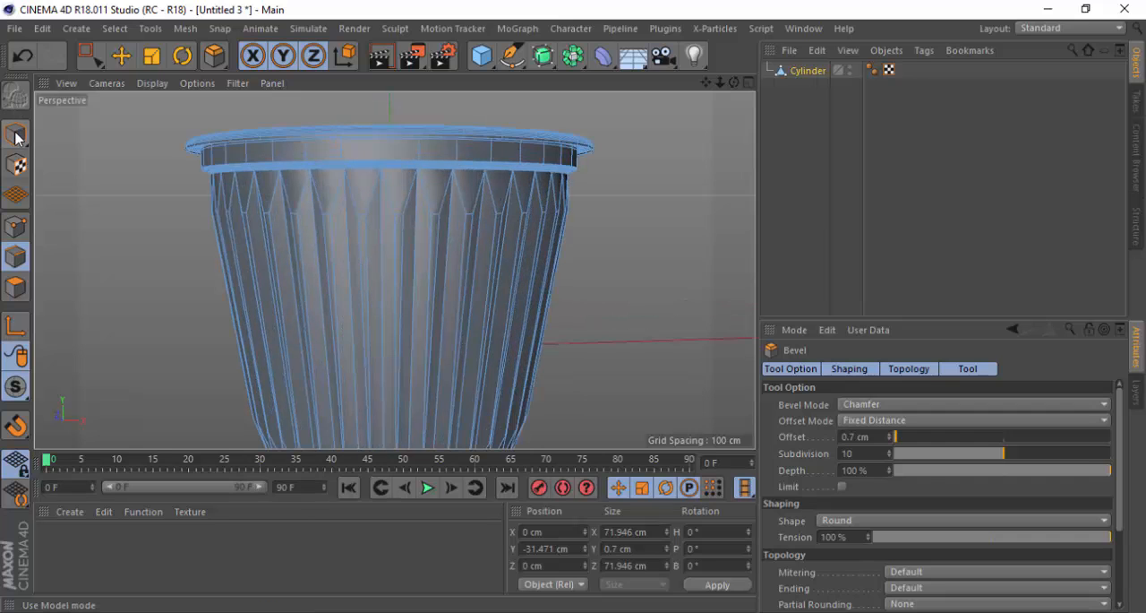
# Switch to Model mode with the Move tool, deselect the cup and examine its overall shape from level and raised angles
pyautogui.click(16, 134)
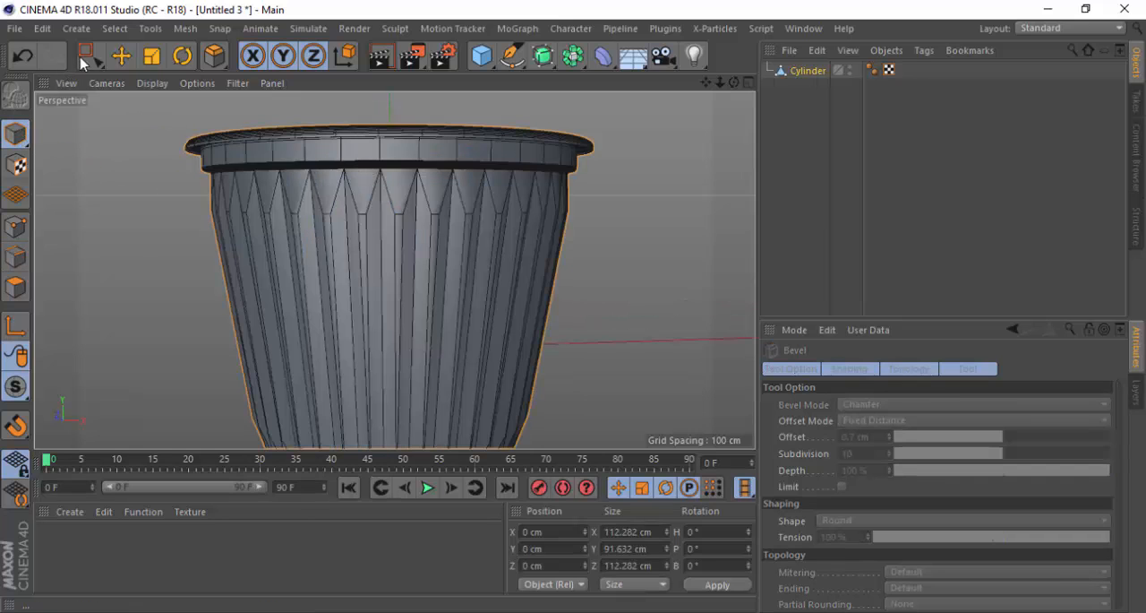
pyautogui.click(128, 60)
pyautogui.click(173, 232)
pyautogui.scroll(-4, 274, 223)
pyautogui.keyDown('alt'); pyautogui.moveTo(318, 193); pyautogui.dragTo(326, 221); pyautogui.keyUp('alt')
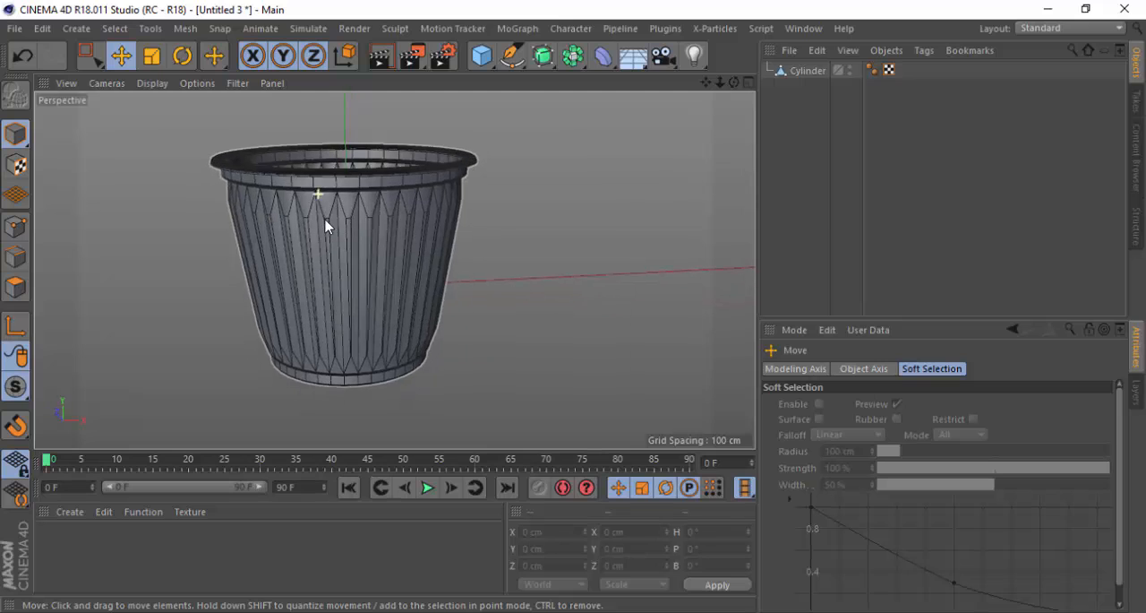
pyautogui.scroll(-3, 519, 198)
pyautogui.keyDown('alt'); pyautogui.moveTo(368, 256); pyautogui.dragTo(329, 217); pyautogui.keyUp('alt')
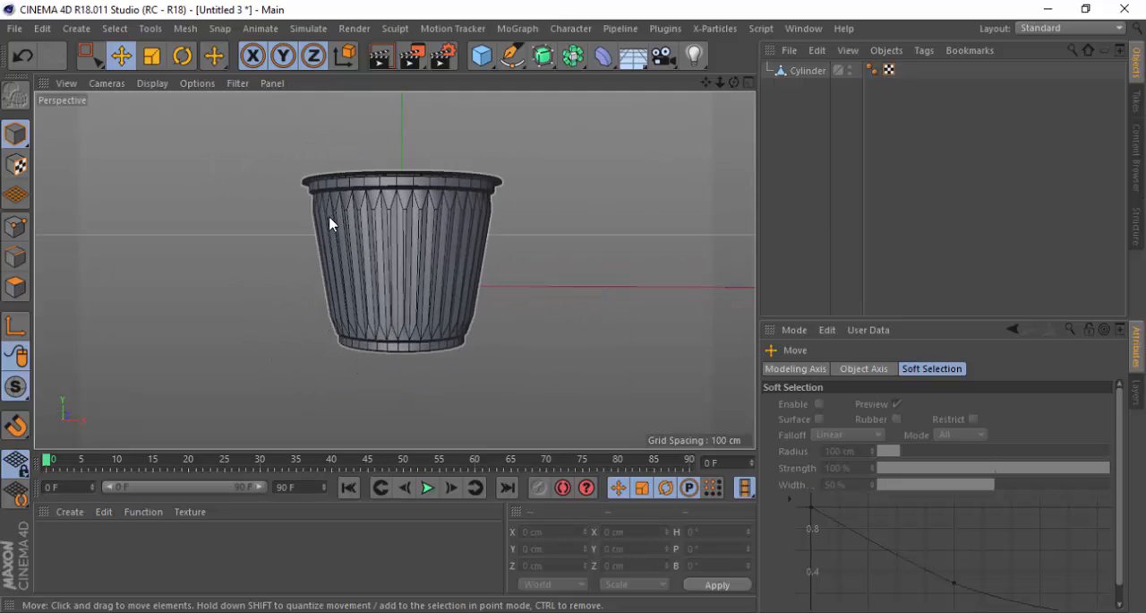
pyautogui.keyDown('alt'); pyautogui.moveTo(400, 206); pyautogui.dragTo(565, 309); pyautogui.keyUp('alt')
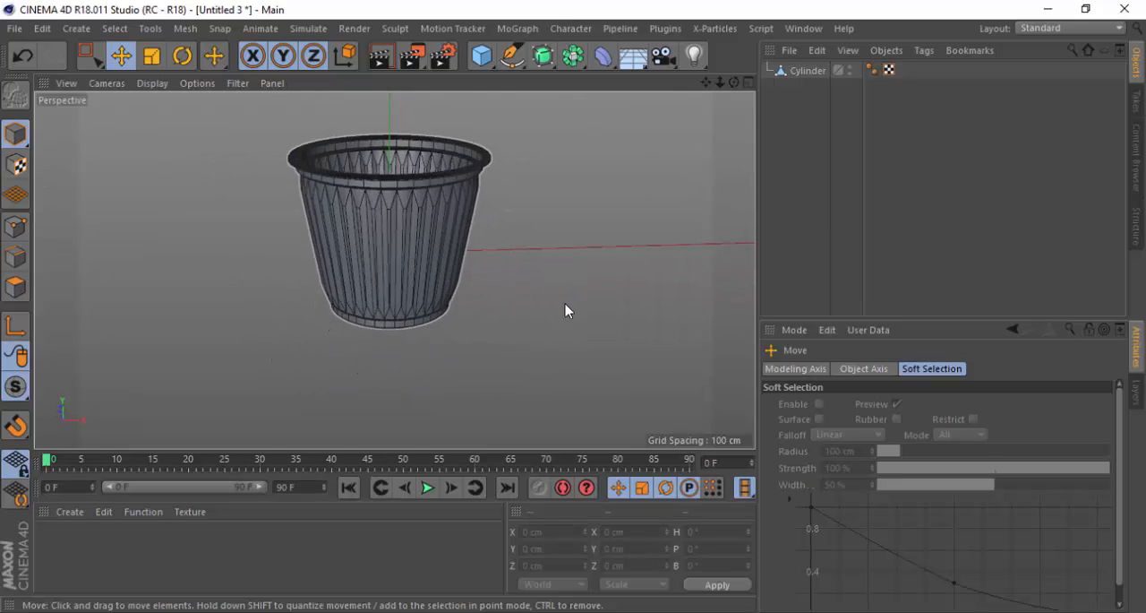
pyautogui.scroll(-3, 466, 248)
pyautogui.scroll(3, 462, 244)
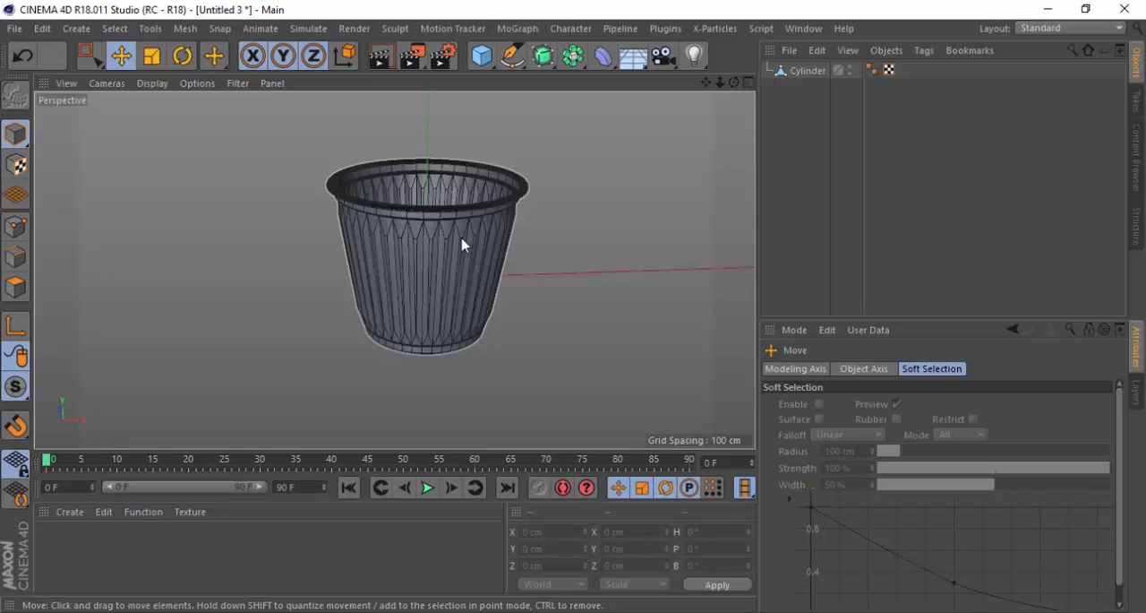
# Examine the beveled ledge under the rim and the upper rib ends up close, and the whole cup from a distance
pyautogui.scroll(2, 481, 155)
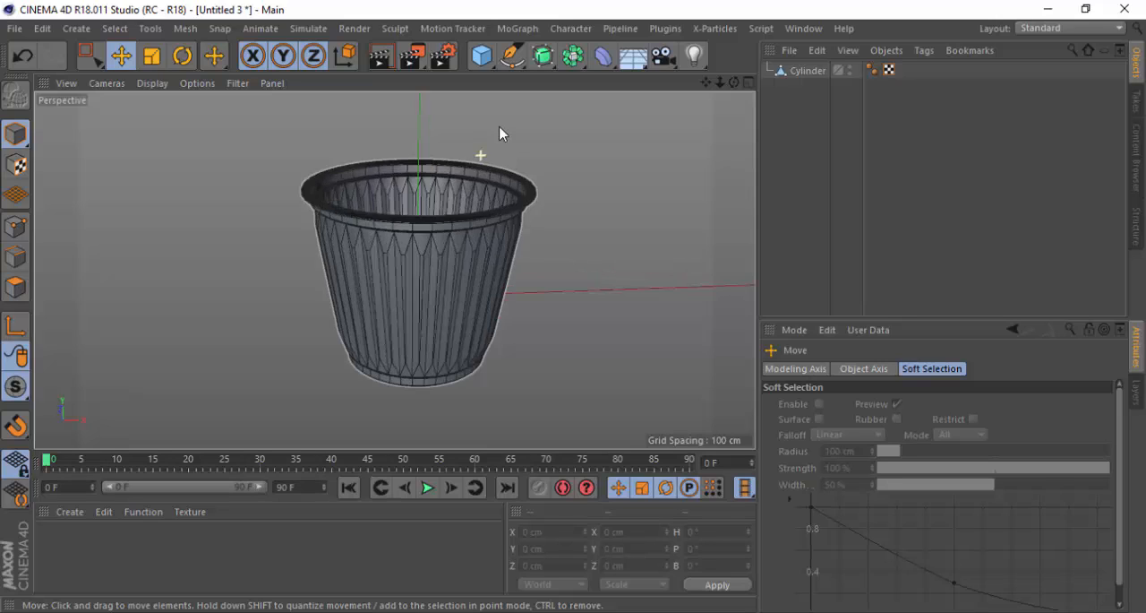
pyautogui.scroll(10, 436, 193)
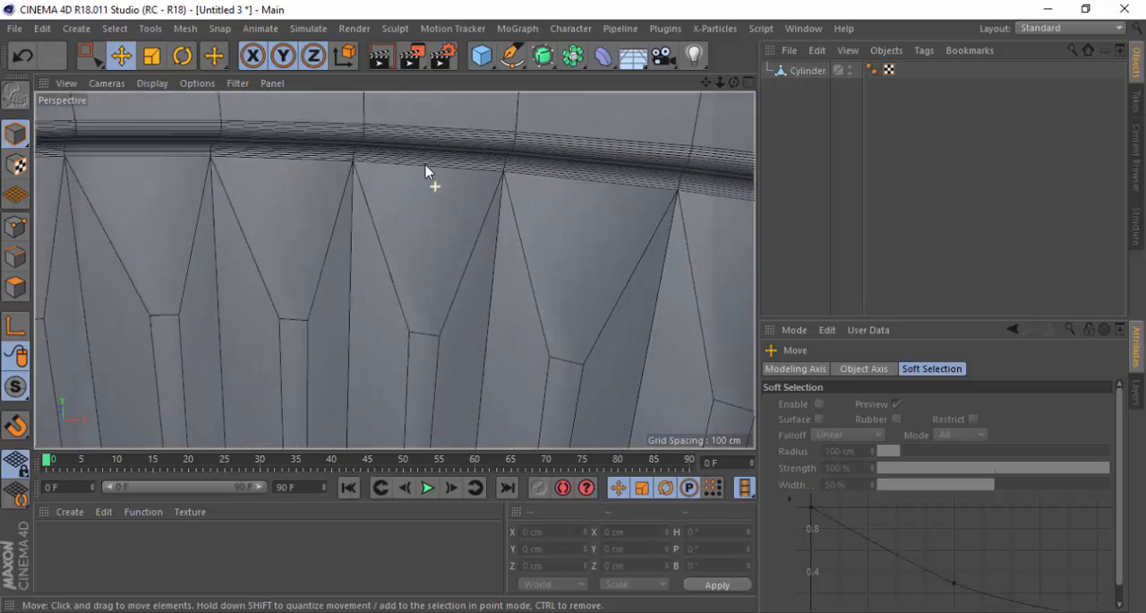
pyautogui.scroll(-10, 400, 215)
pyautogui.keyDown('alt'); pyautogui.moveTo(366, 307); pyautogui.dragTo(363, 388); pyautogui.keyUp('alt')
pyautogui.keyDown('alt'); pyautogui.moveTo(372, 445); pyautogui.dragTo(407, 201); pyautogui.keyUp('alt')
pyautogui.scroll(-8, 368, 246)
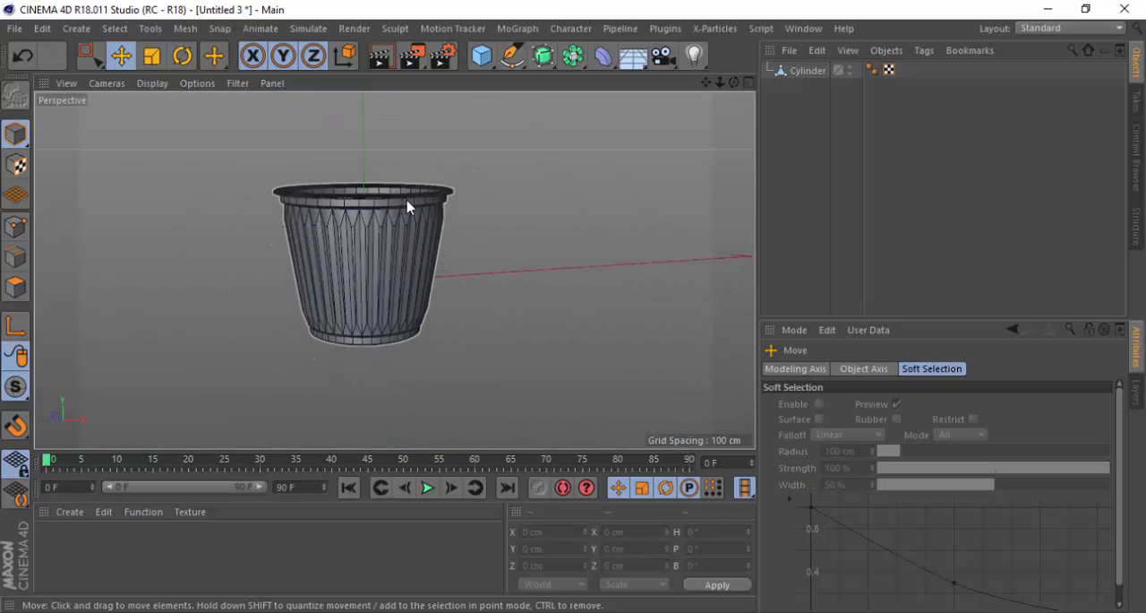
pyautogui.scroll(2, 358, 182)
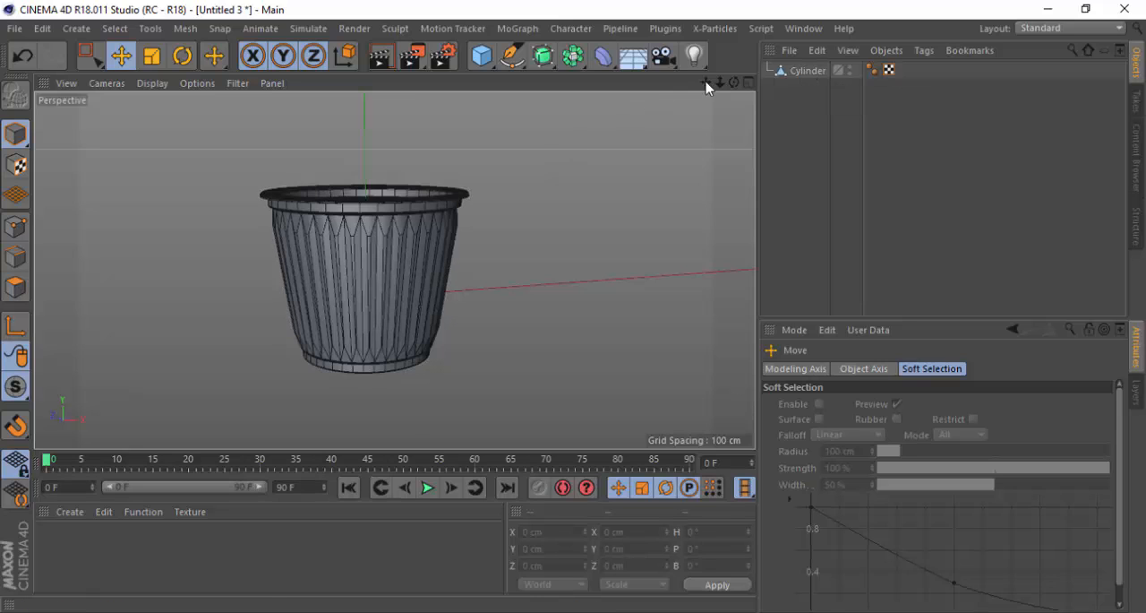
pyautogui.moveTo(705, 83); pyautogui.dragTo(726, 83)
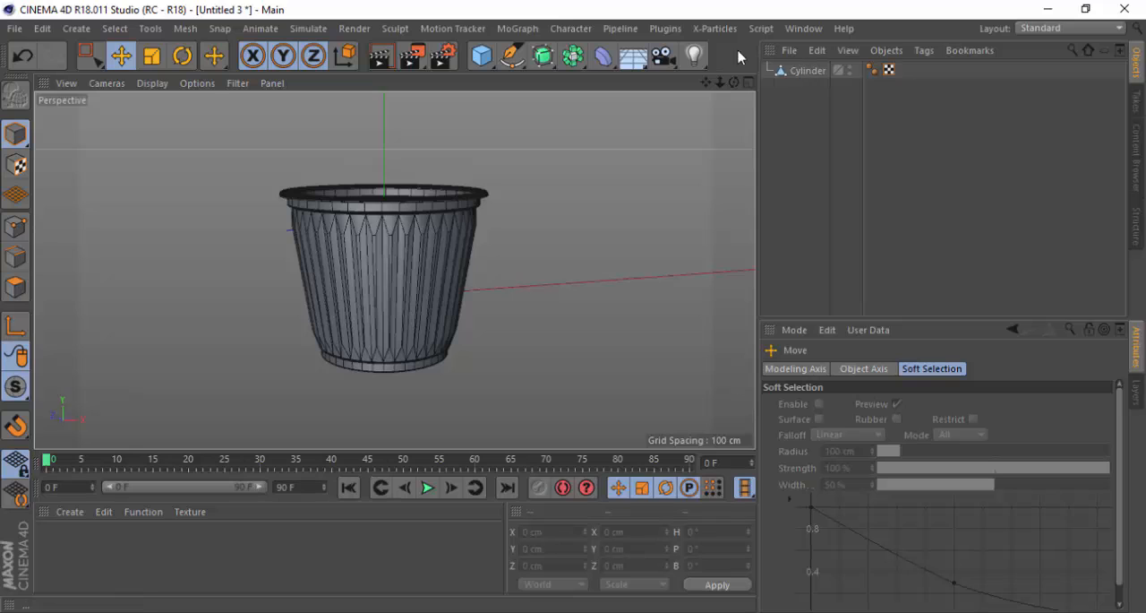
# Try adding cube, cone and disc primitives alongside the cylinder, and undo the additions
pyautogui.click(484, 58)
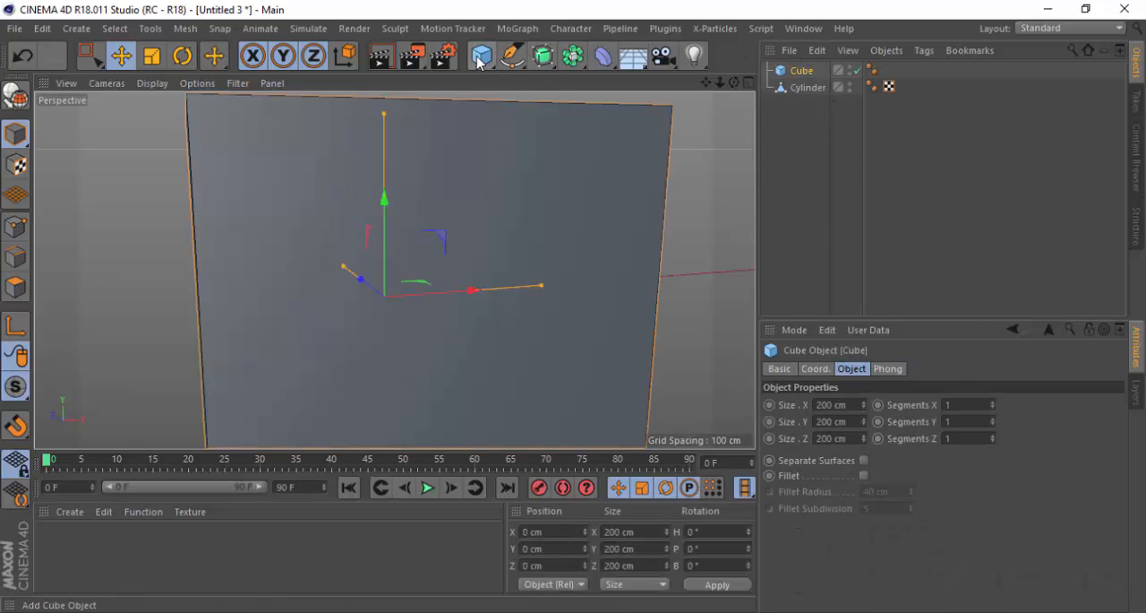
pyautogui.moveTo(479, 61); pyautogui.dragTo(706, 77)
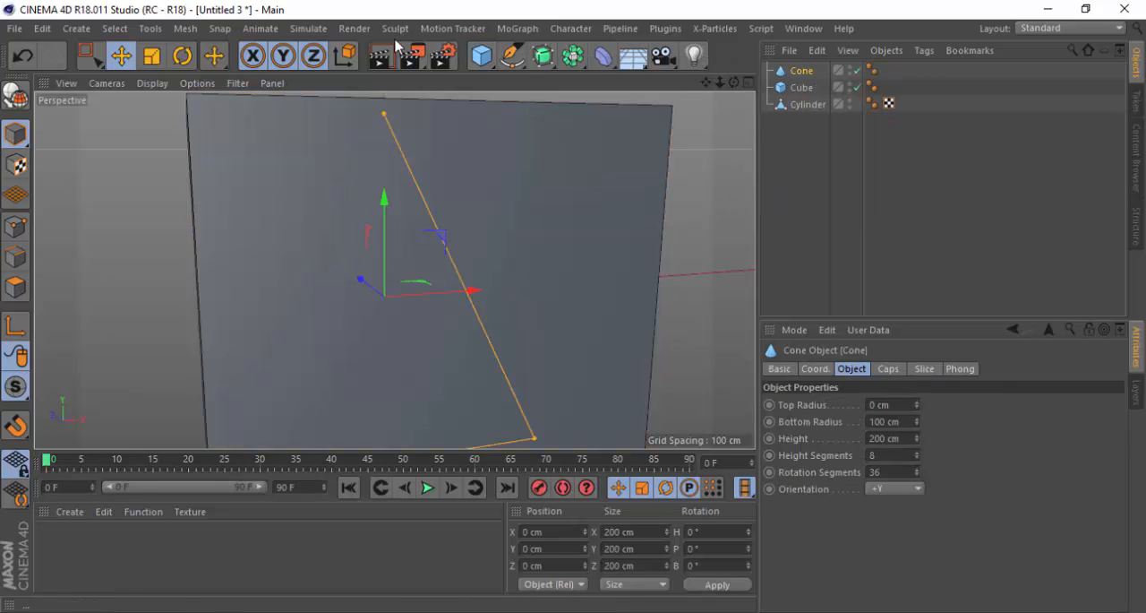
pyautogui.moveTo(481, 56); pyautogui.dragTo(543, 114)
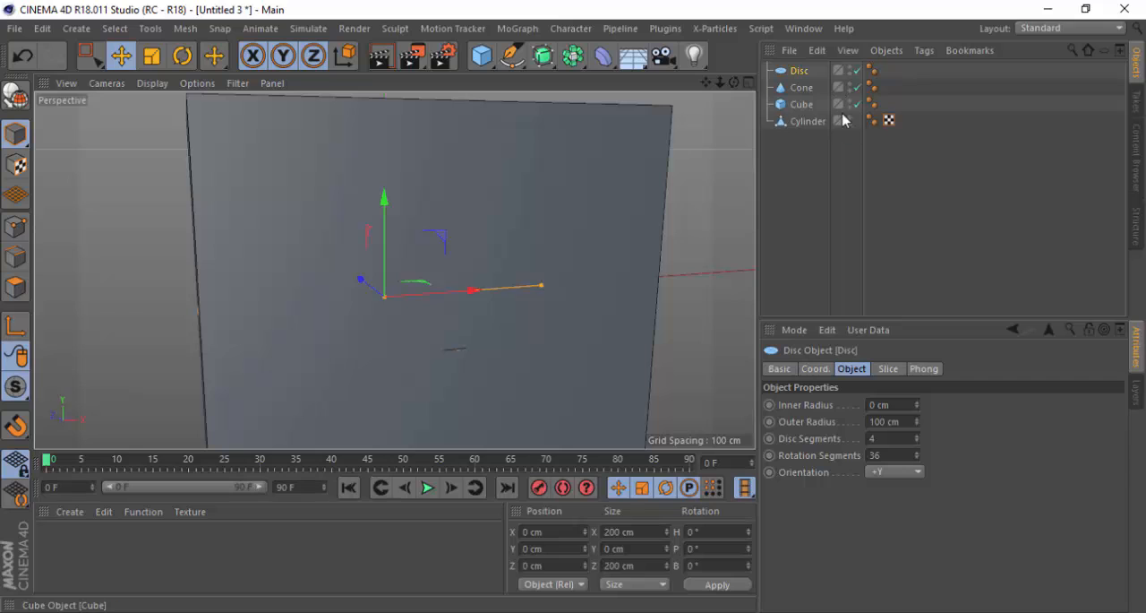
pyautogui.click(789, 89)
pyautogui.click(802, 105)
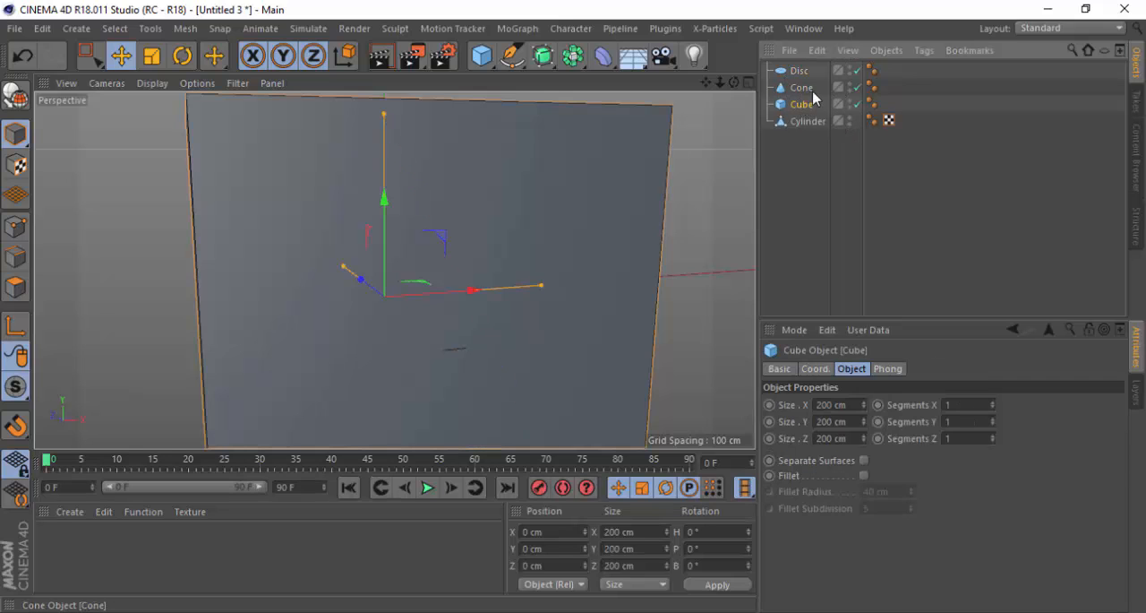
pyautogui.hotkey('ctrl', 'z')
pyautogui.hotkey('ctrl', 'z')
pyautogui.hotkey('ctrl', 'z')
pyautogui.hotkey('ctrl', 'z')
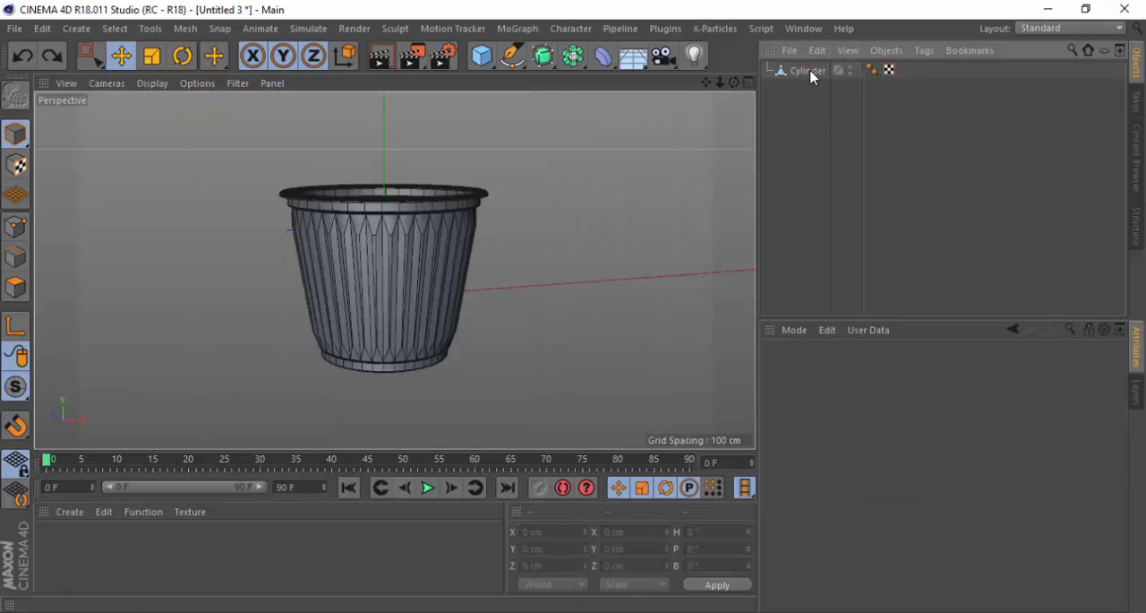
# Rename the Cylinder object as COPO and deselect it
pyautogui.click(804, 70)
pyautogui.scroll(1, 353, 307)
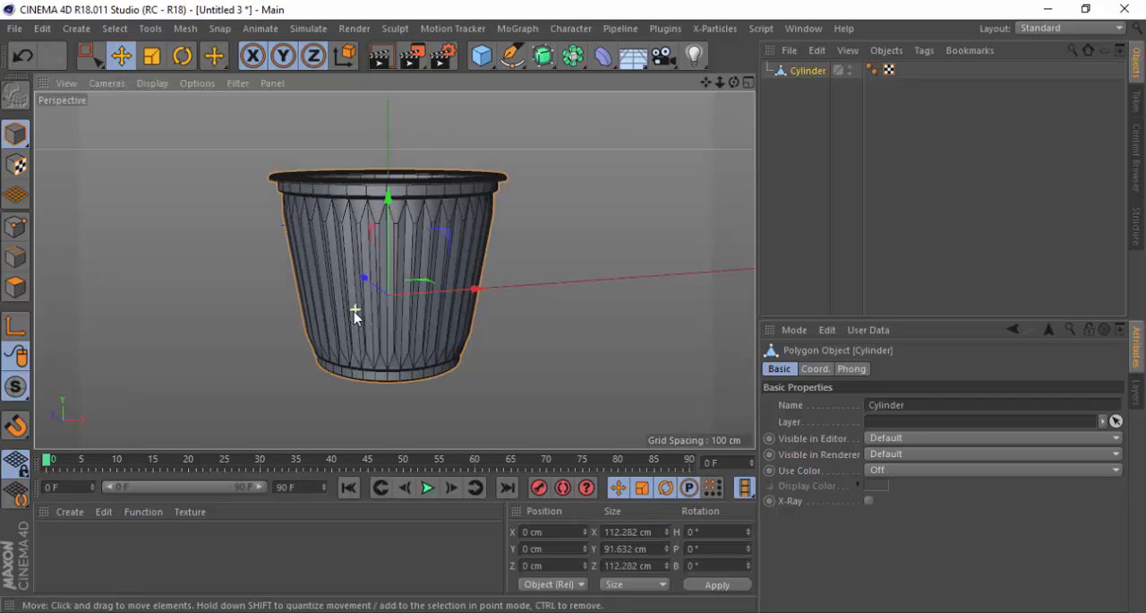
pyautogui.doubleClick(808, 71)
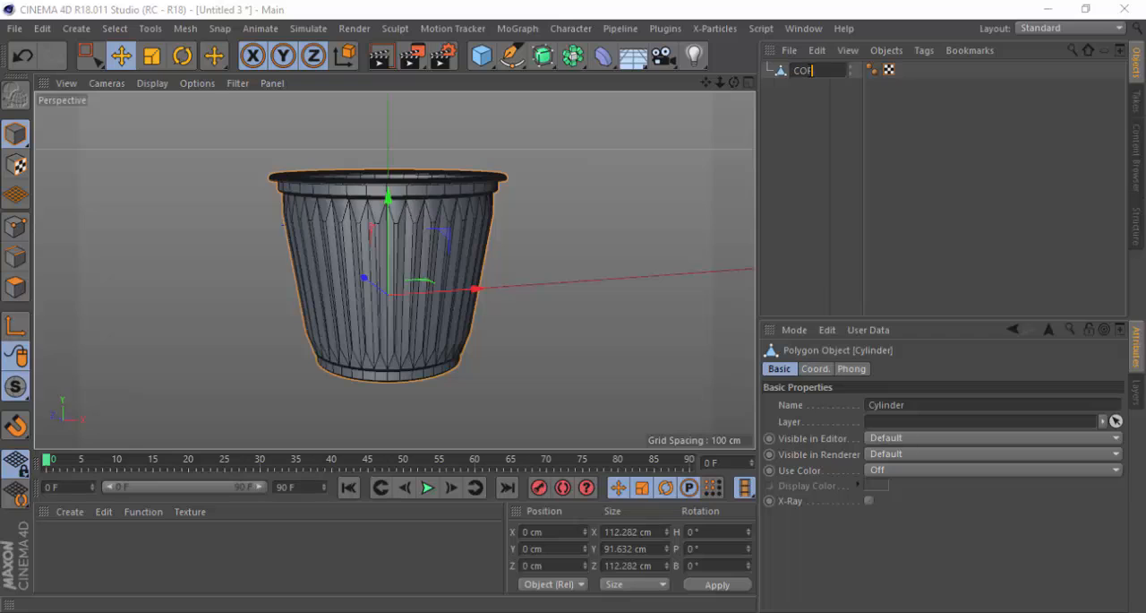
pyautogui.press('Return')
pyautogui.click(538, 192)
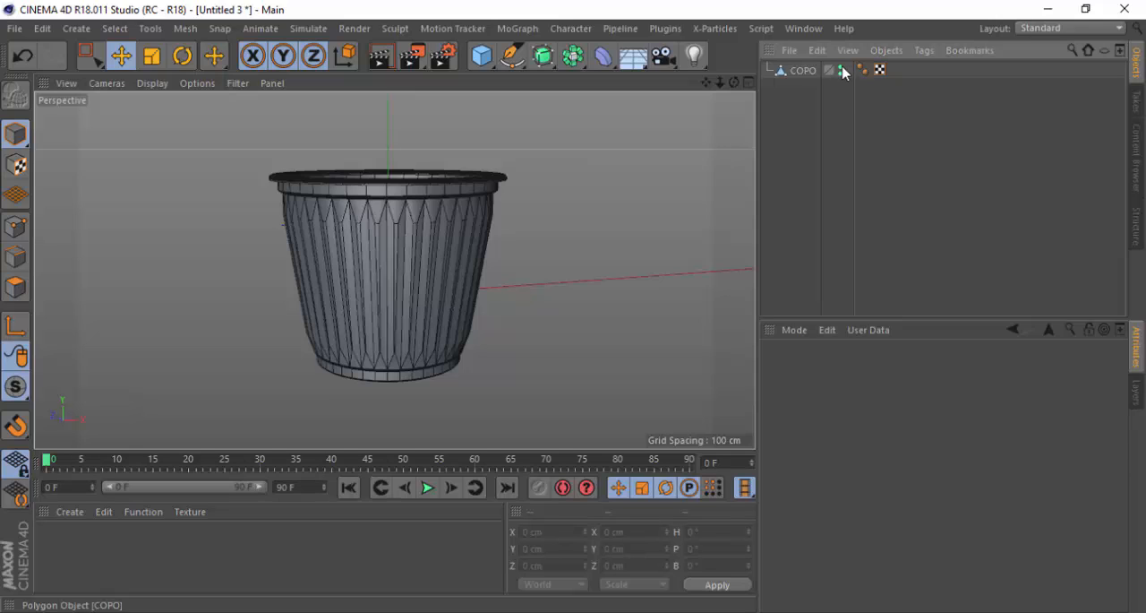
# Hide the COPO object in the editor and renderer, and restore its default visibility
pyautogui.click(843, 69)
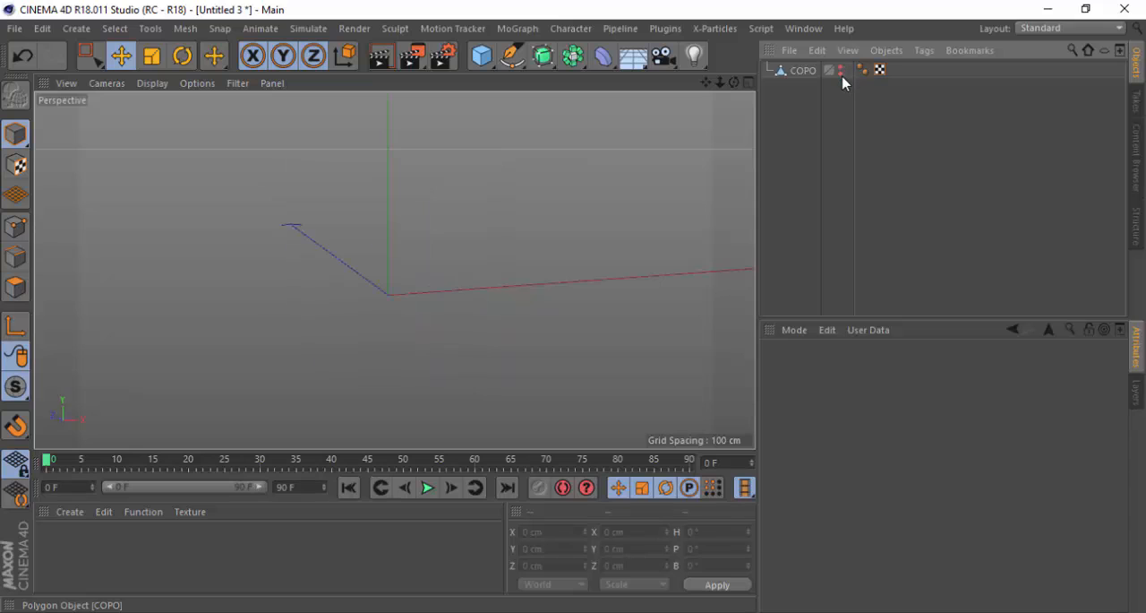
pyautogui.click(843, 72)
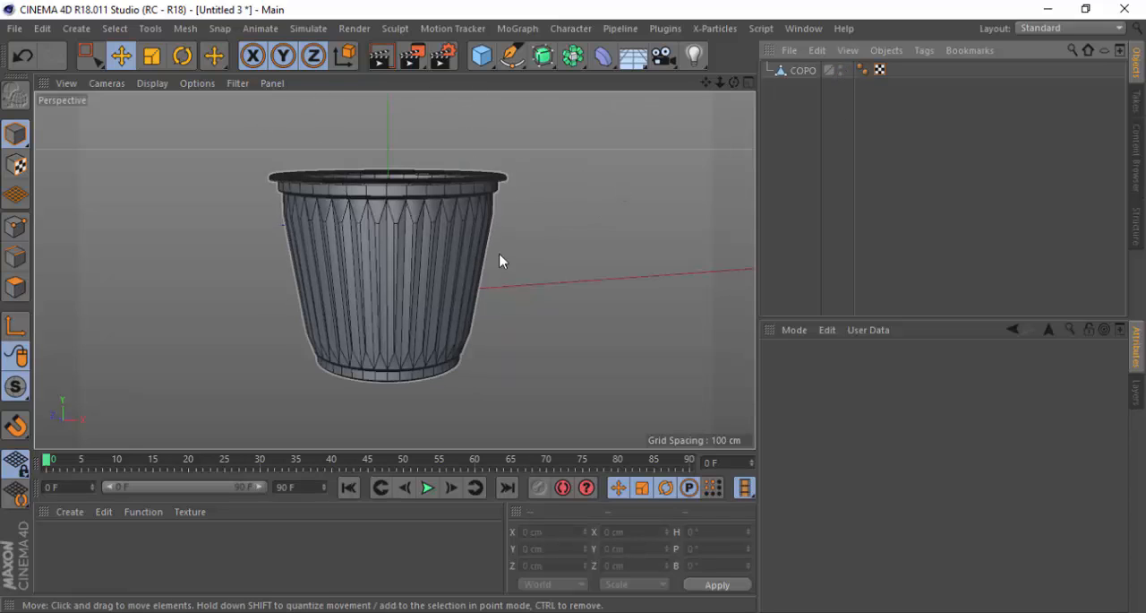
# Render the active view to check the cup from a level angle, and return to the editor display
pyautogui.scroll(2, 372, 359)
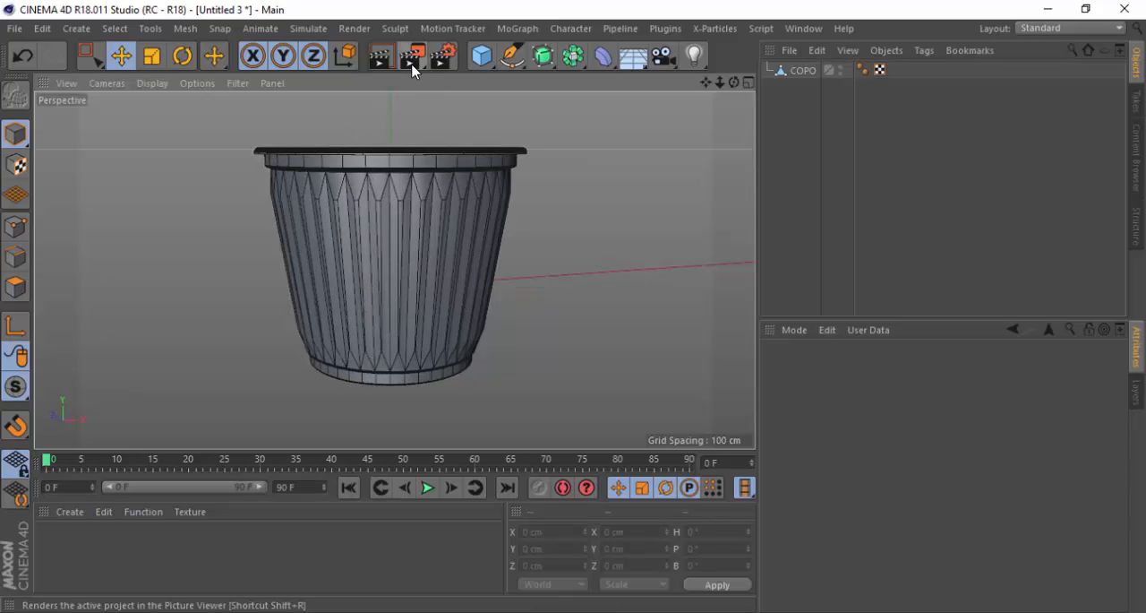
pyautogui.click(383, 58)
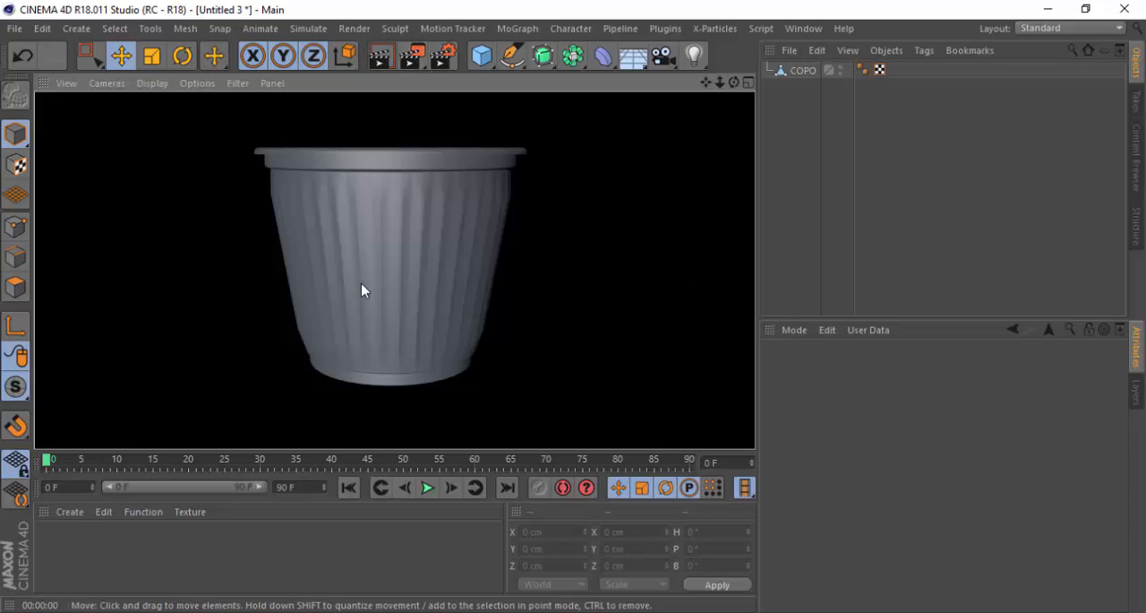
pyautogui.click(691, 155)
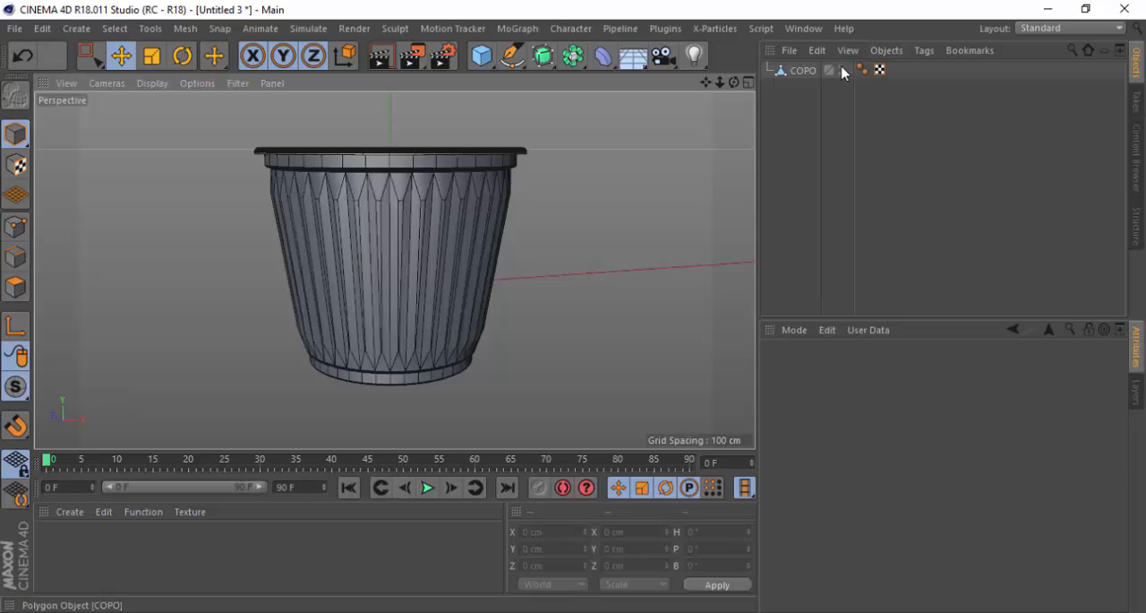
# Set the COPO object's visibility to on for both editor and renderer, and render the active view again
pyautogui.click(841, 69)
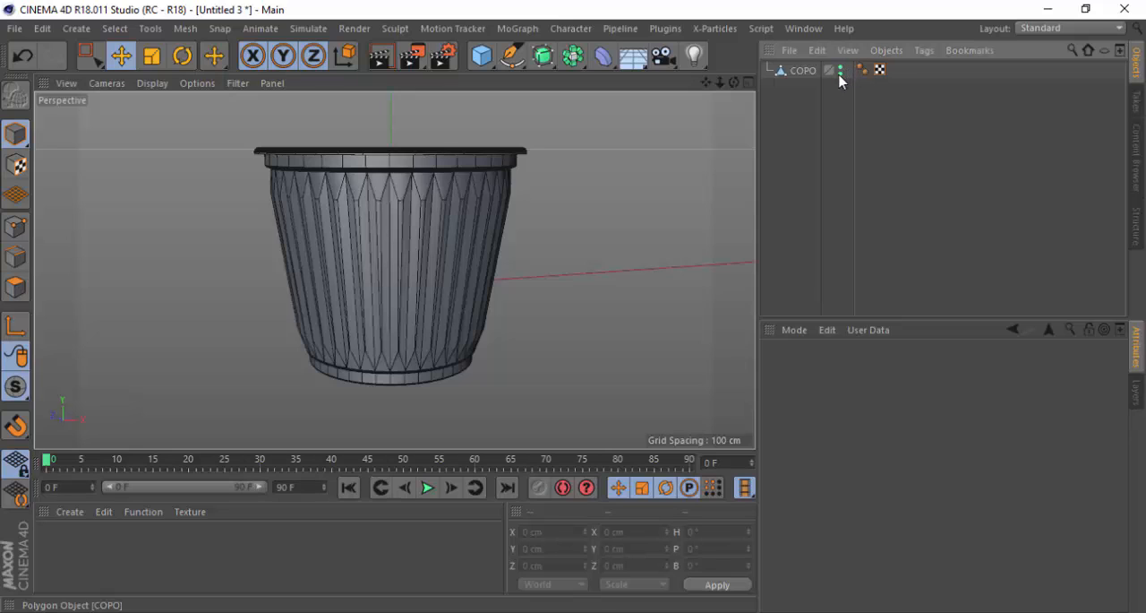
pyautogui.click(383, 59)
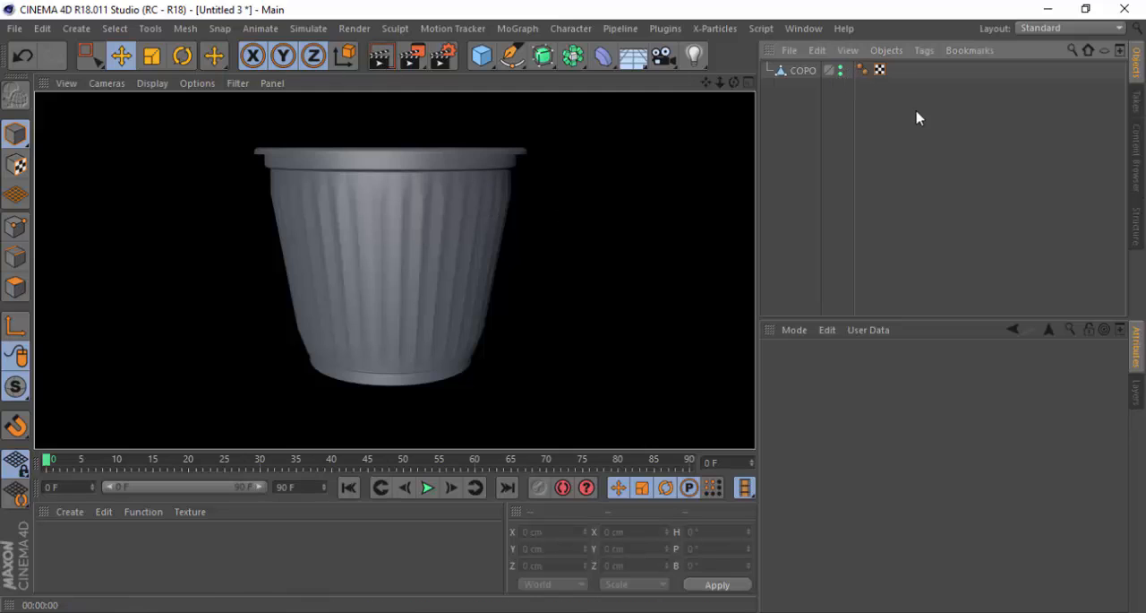
# Hide the COPO object in the editor only, render the active view to check it, and return to the editor display
pyautogui.click(614, 160)
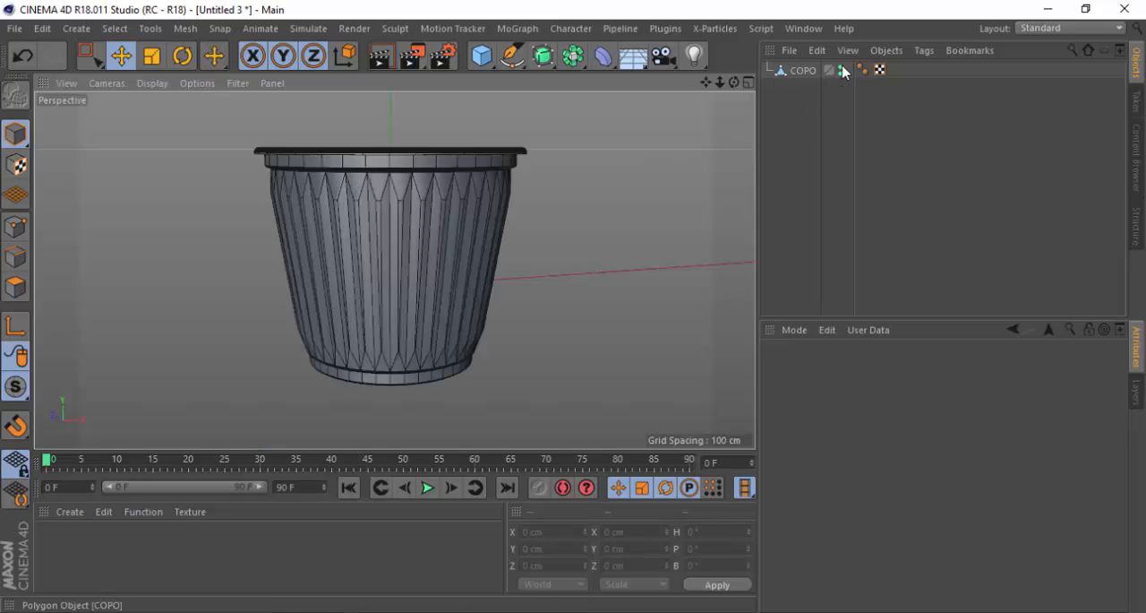
pyautogui.click(842, 70)
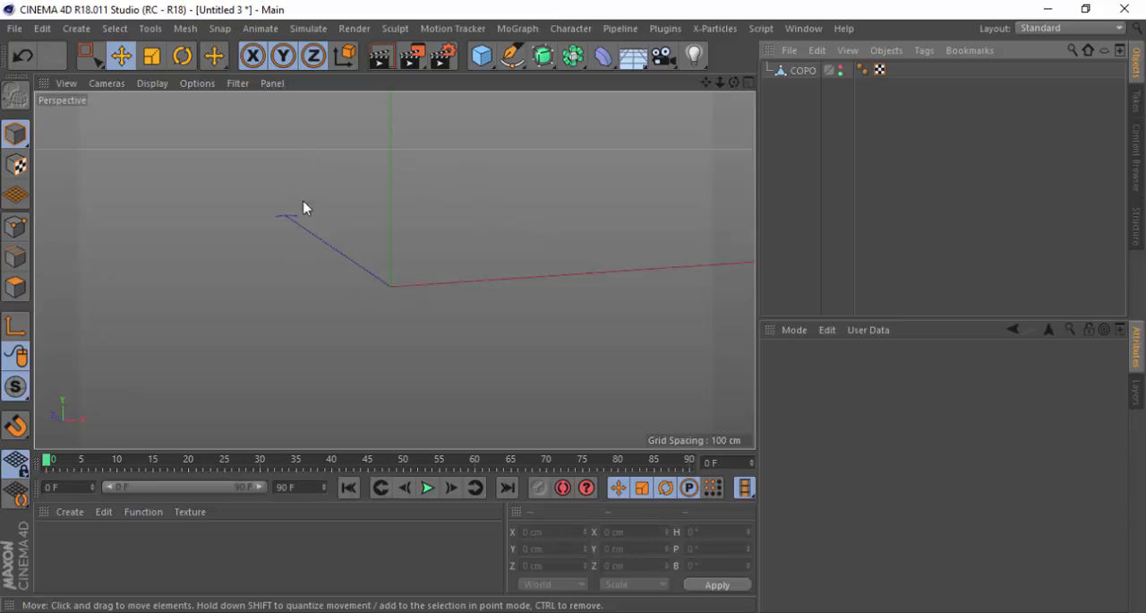
pyautogui.click(377, 56)
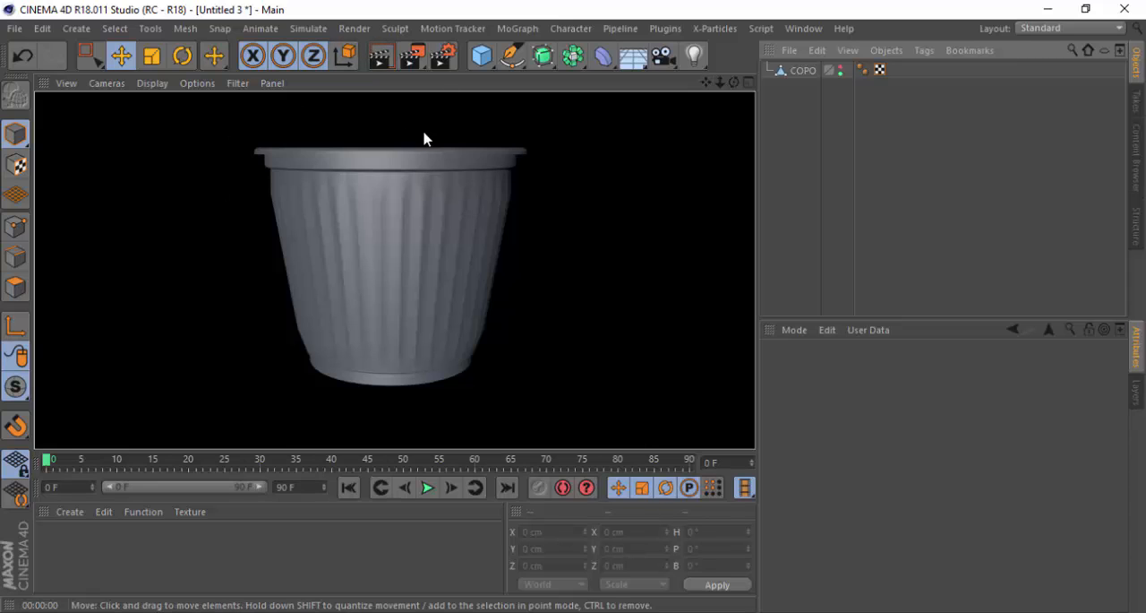
pyautogui.click(615, 175)
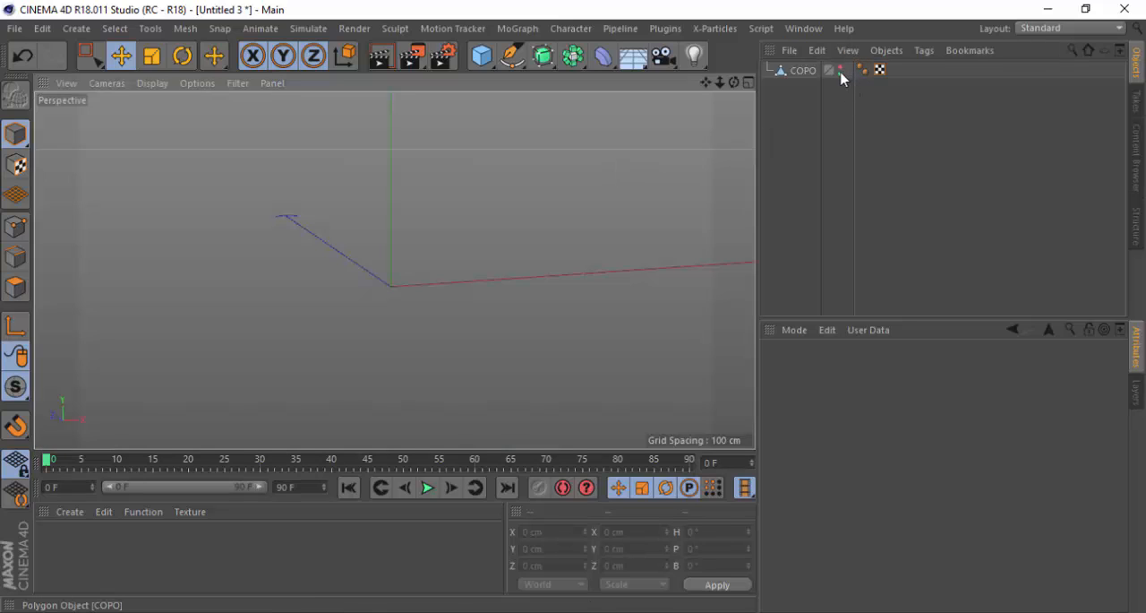
# Hide the COPO object in the renderer too, render the active view again, and return to the editor display
pyautogui.click(842, 76)
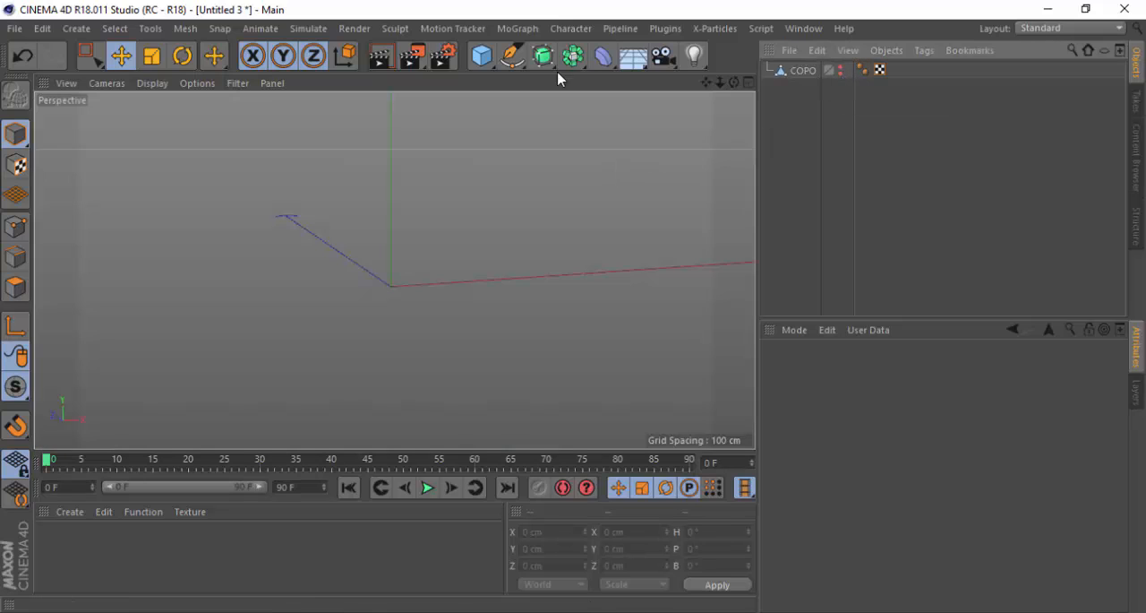
pyautogui.click(380, 59)
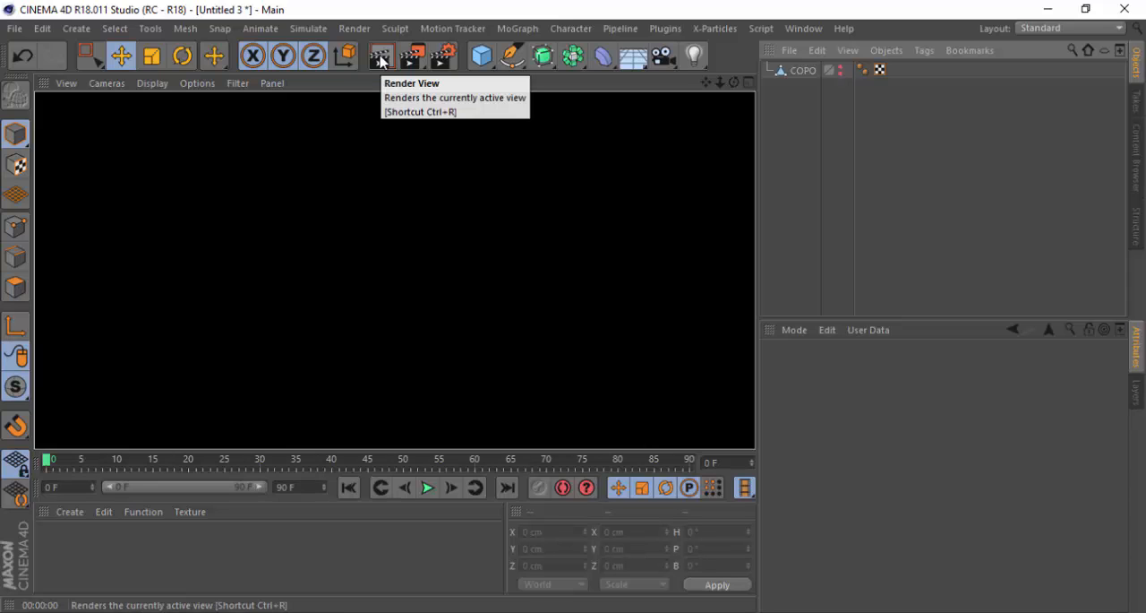
pyautogui.click(381, 61)
pyautogui.click(401, 193)
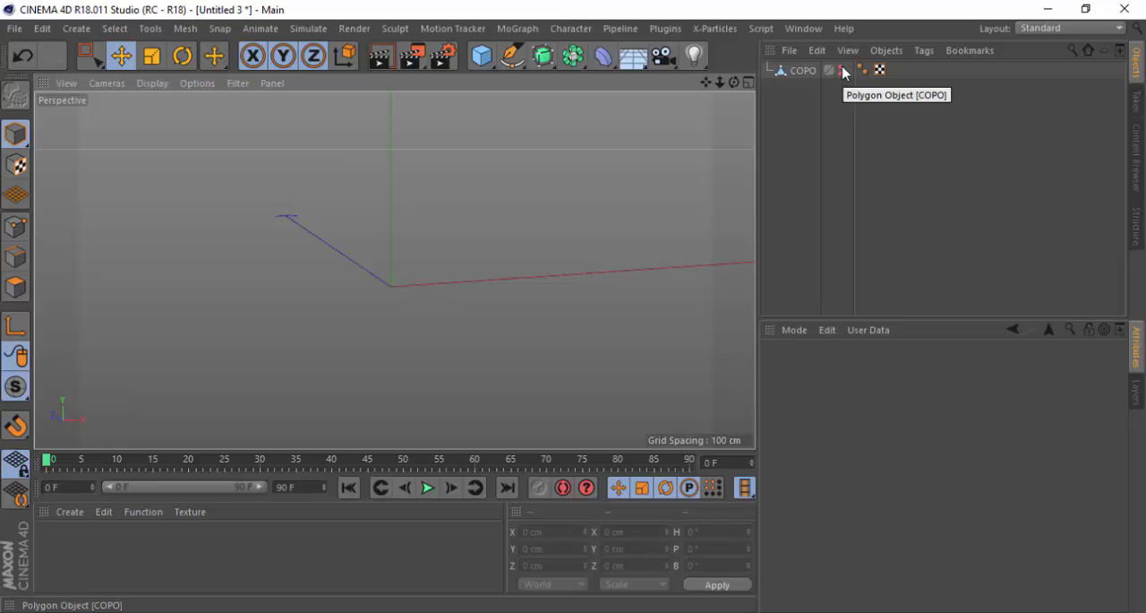
# Turn on the COPO object's visibility for editor and renderer, and test it with a render of the active view
pyautogui.click(843, 72)
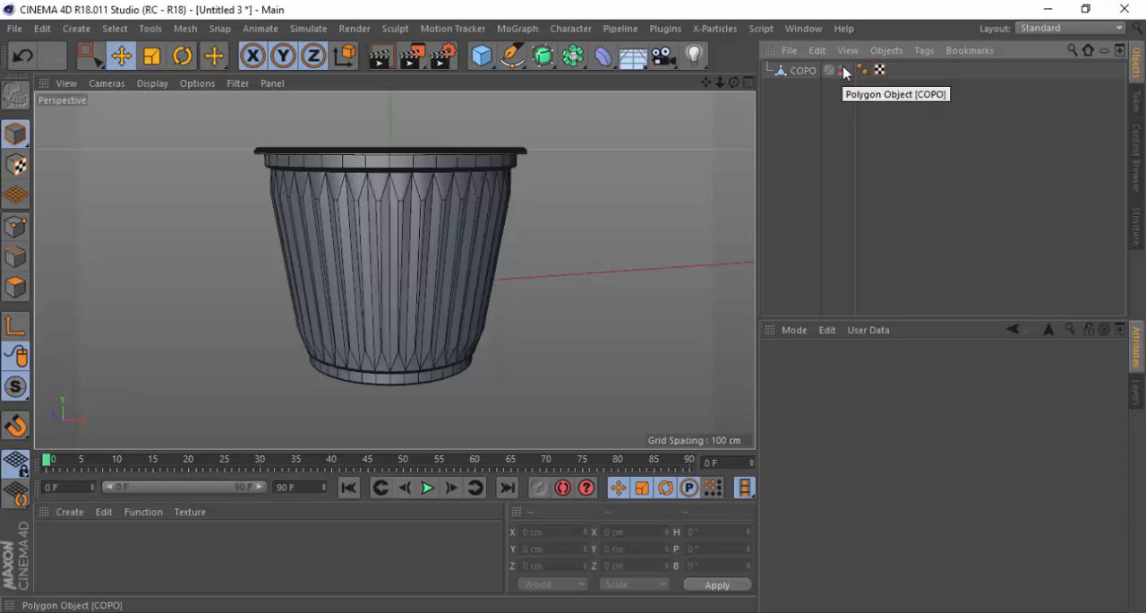
pyautogui.click(498, 149)
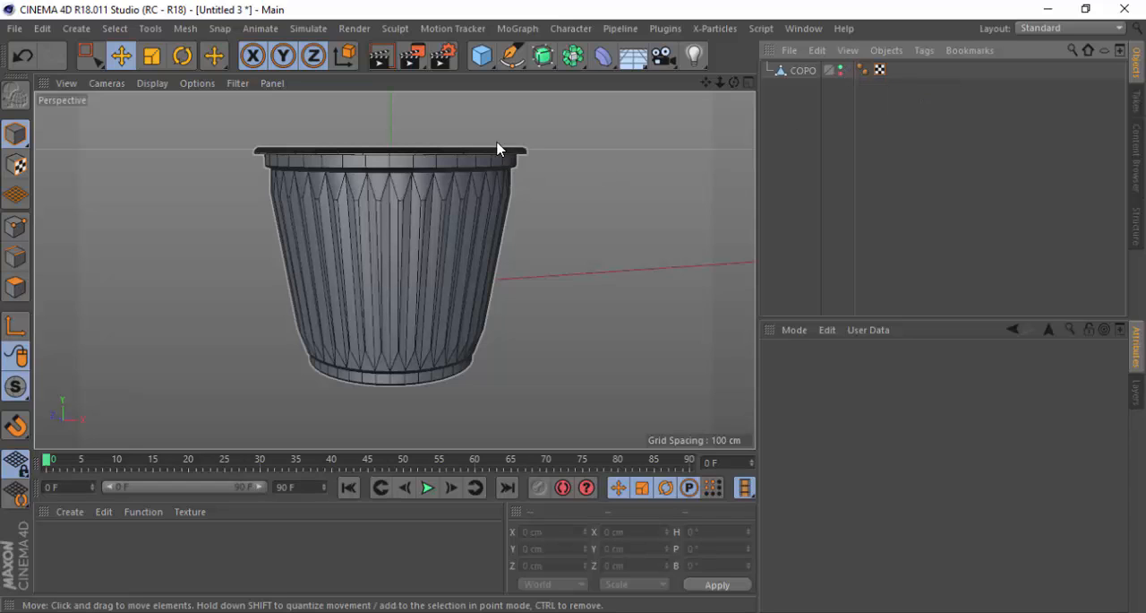
pyautogui.click(381, 55)
pyautogui.click(523, 201)
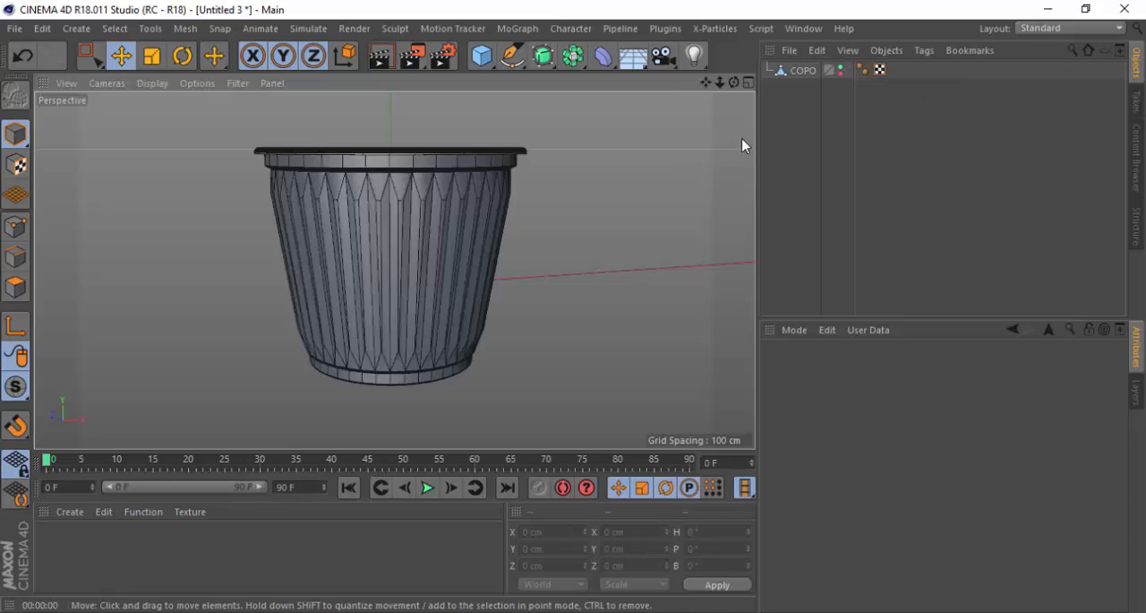
# Hide the COPO object in both the editor and the renderer
pyautogui.click(841, 69)
pyautogui.click(841, 69)
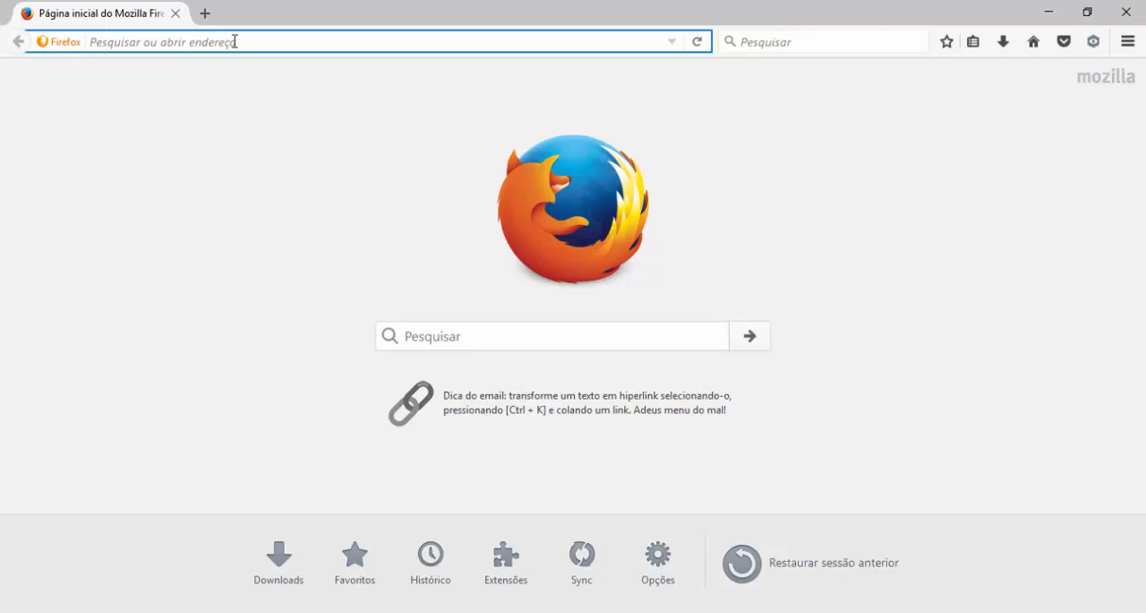
# Switch to Firefox and search the web for "confetes"
pyautogui.write('confetes')
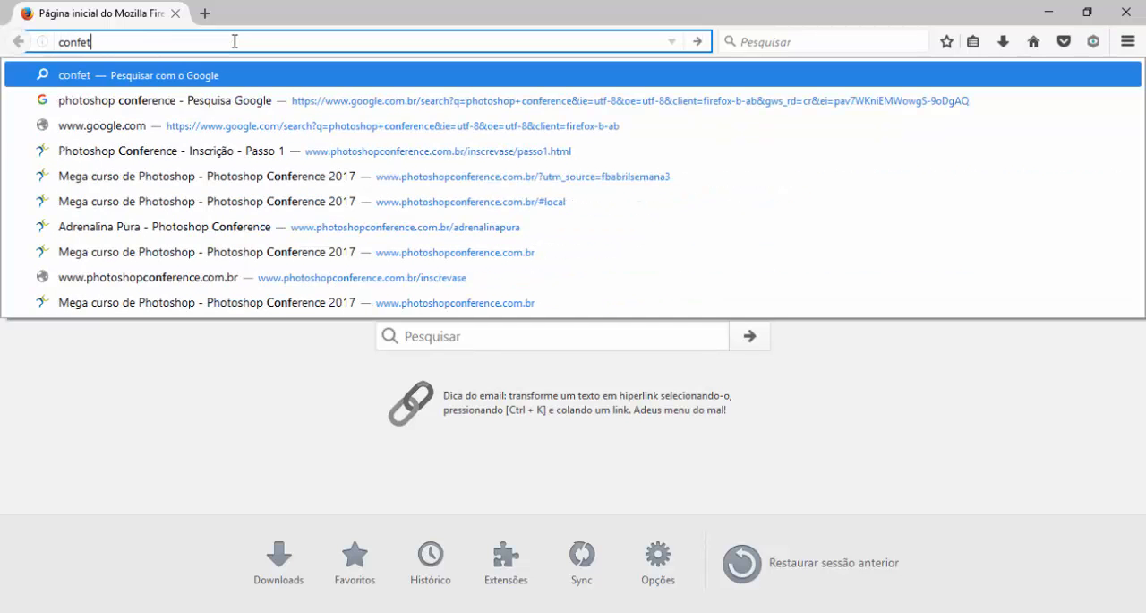
pyautogui.press('Return')
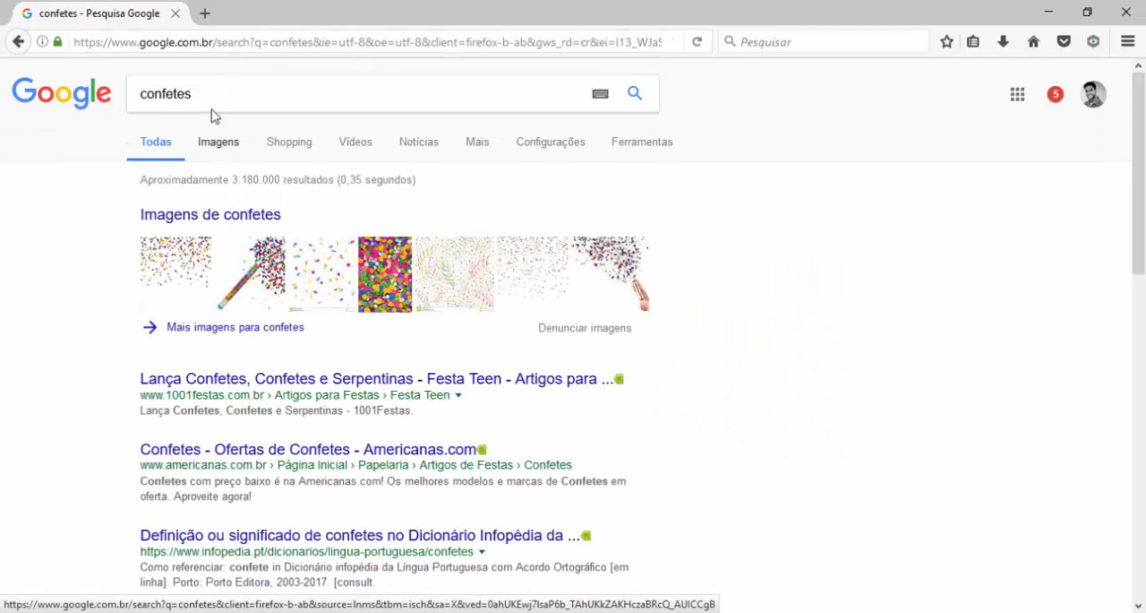
# Search Google Images for "confetes de chocolate" and preview a picture of colourful candies and a related image as shape reference
pyautogui.click(210, 92)
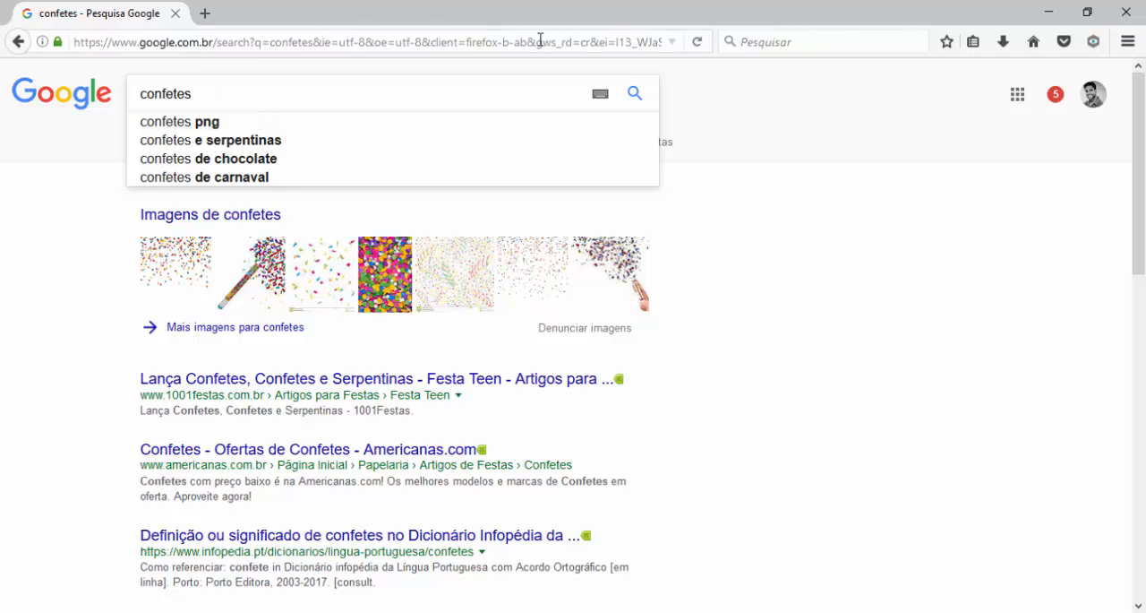
pyautogui.click(280, 163)
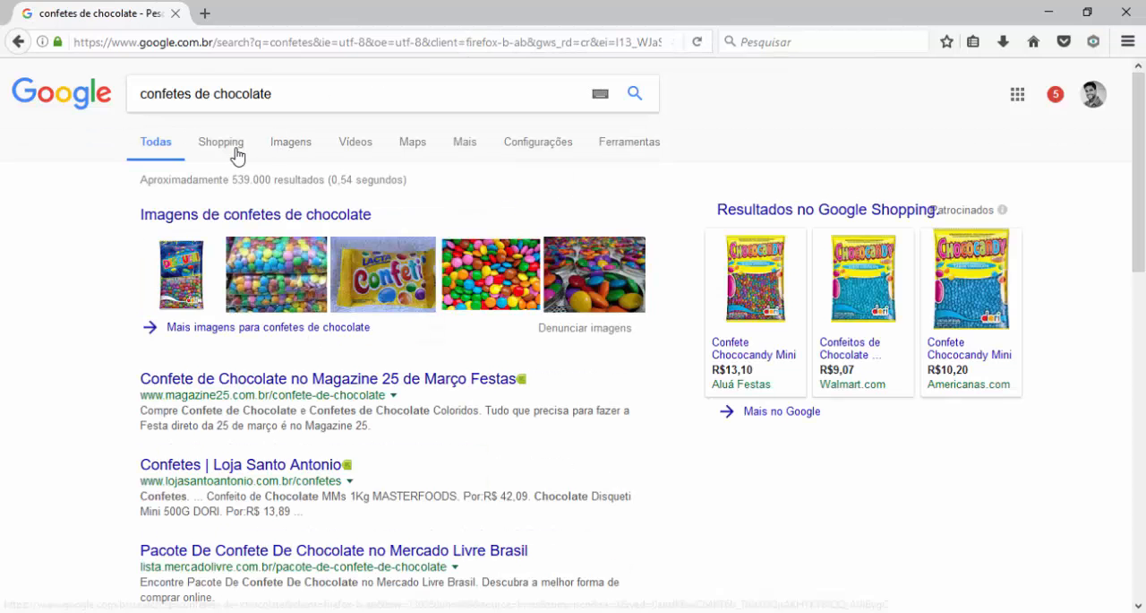
pyautogui.click(297, 147)
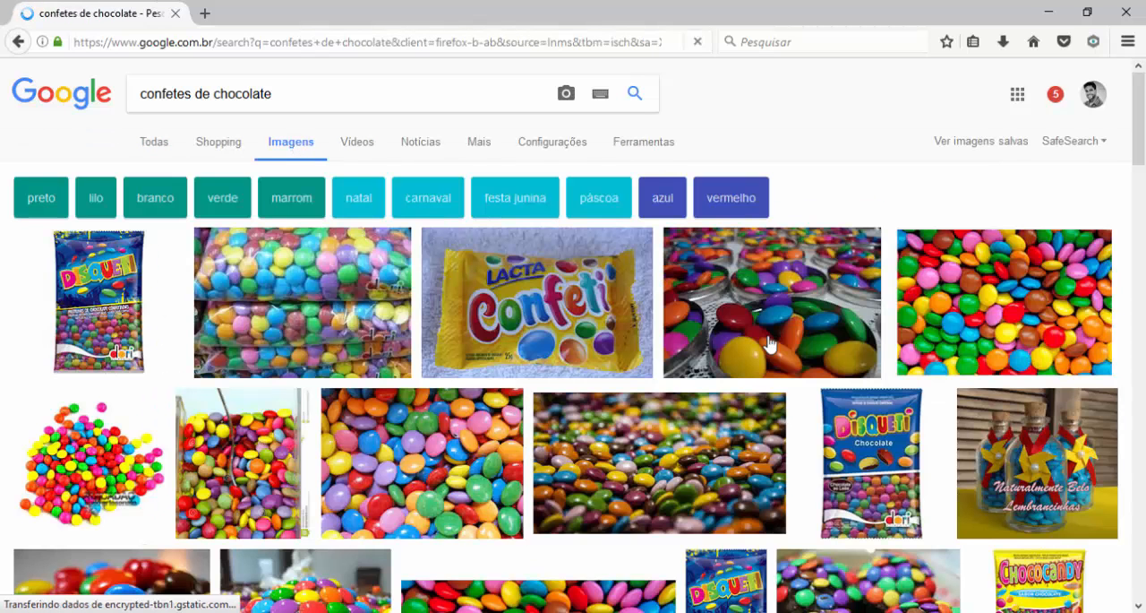
pyautogui.click(998, 304)
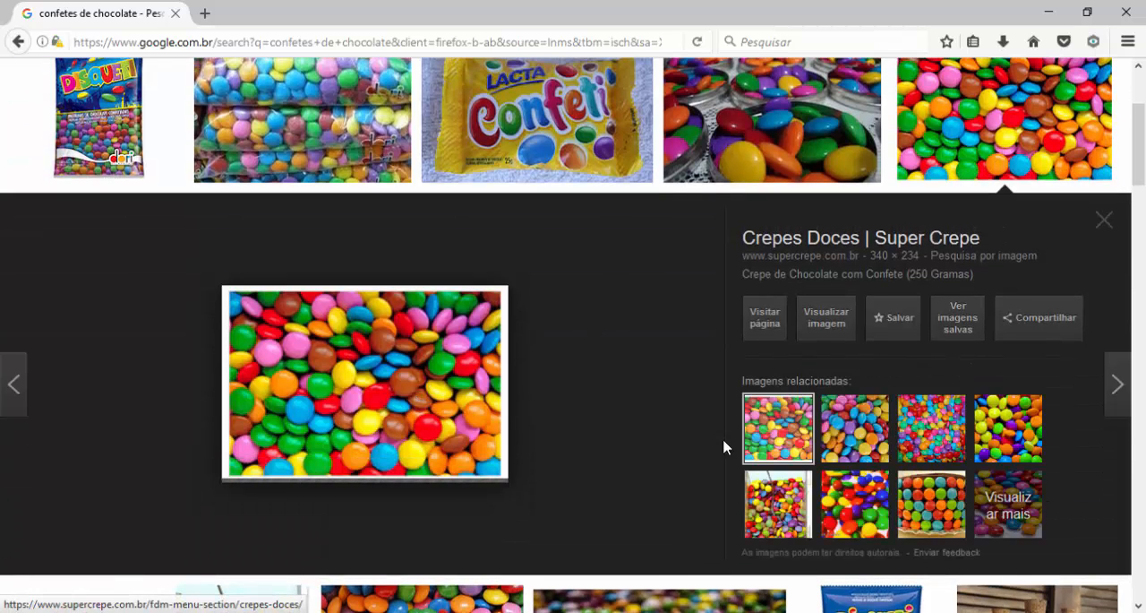
pyautogui.click(827, 498)
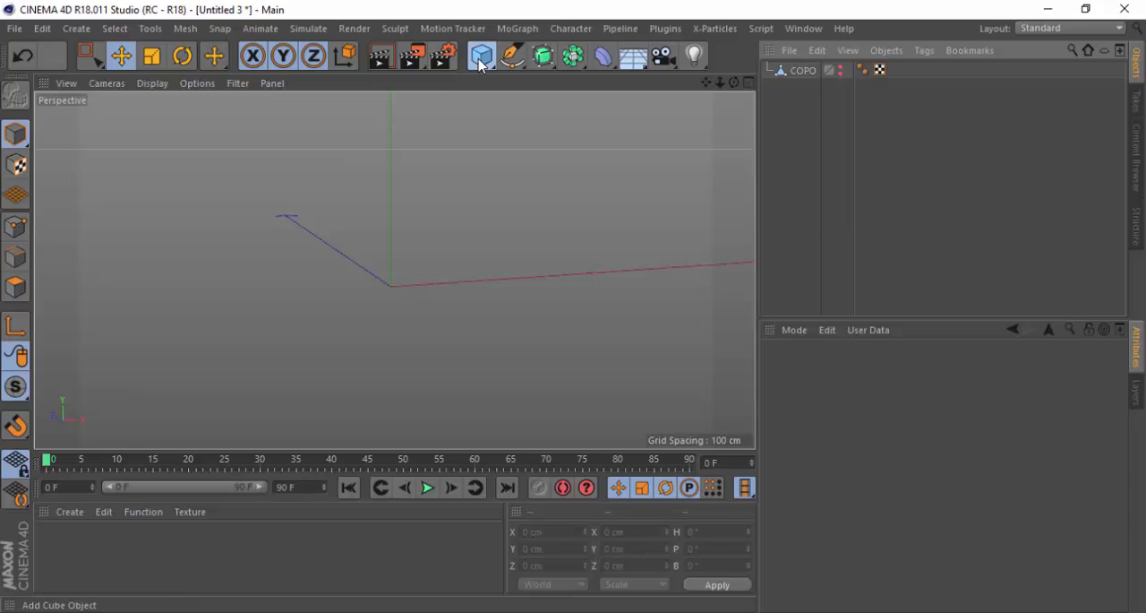
# Switch back to Cinema 4D and add a Sphere primitive to the scene
pyautogui.moveTo(481, 56); pyautogui.dragTo(851, 113)
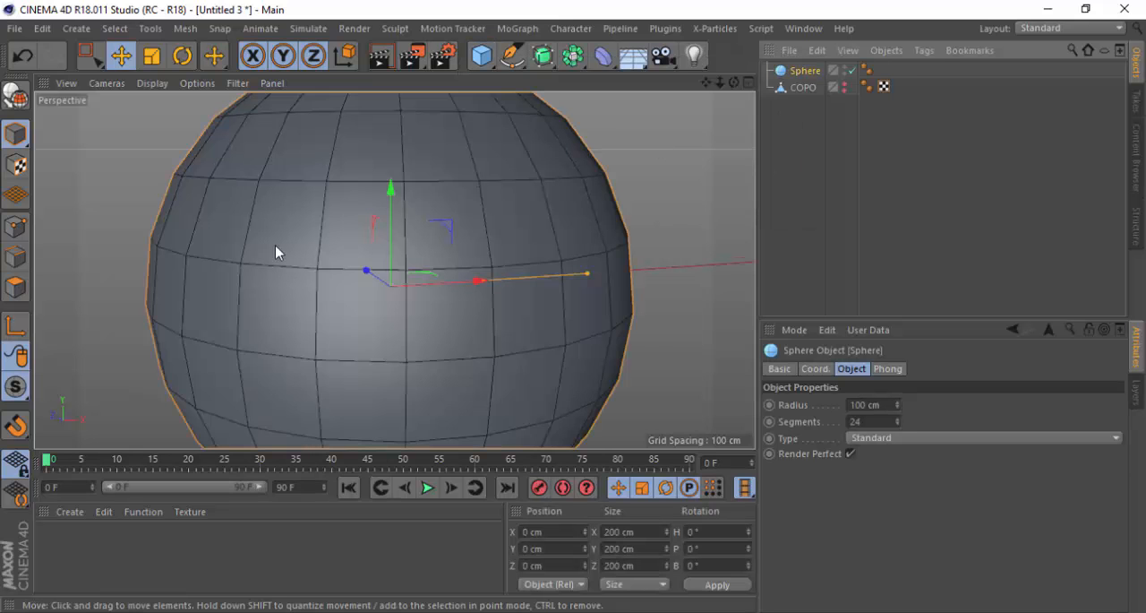
pyautogui.scroll(-5, 275, 244)
pyautogui.scroll(2, 314, 309)
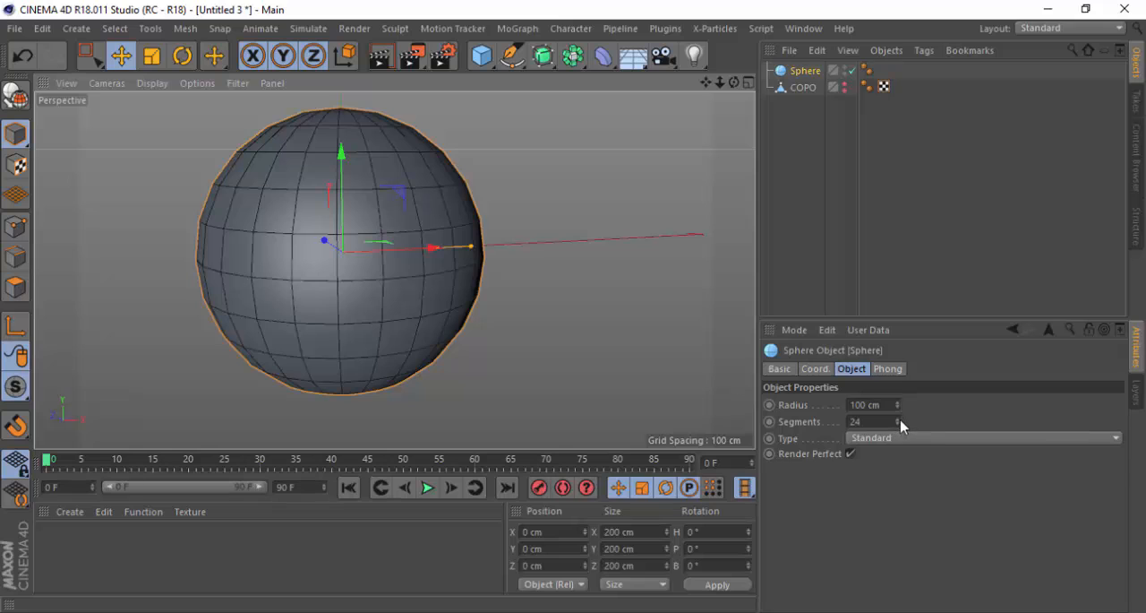
# Try a coarse subdivision of 8 segments on the sphere, and set its segments to 80
pyautogui.moveTo(897, 421); pyautogui.dragTo(860, 423)
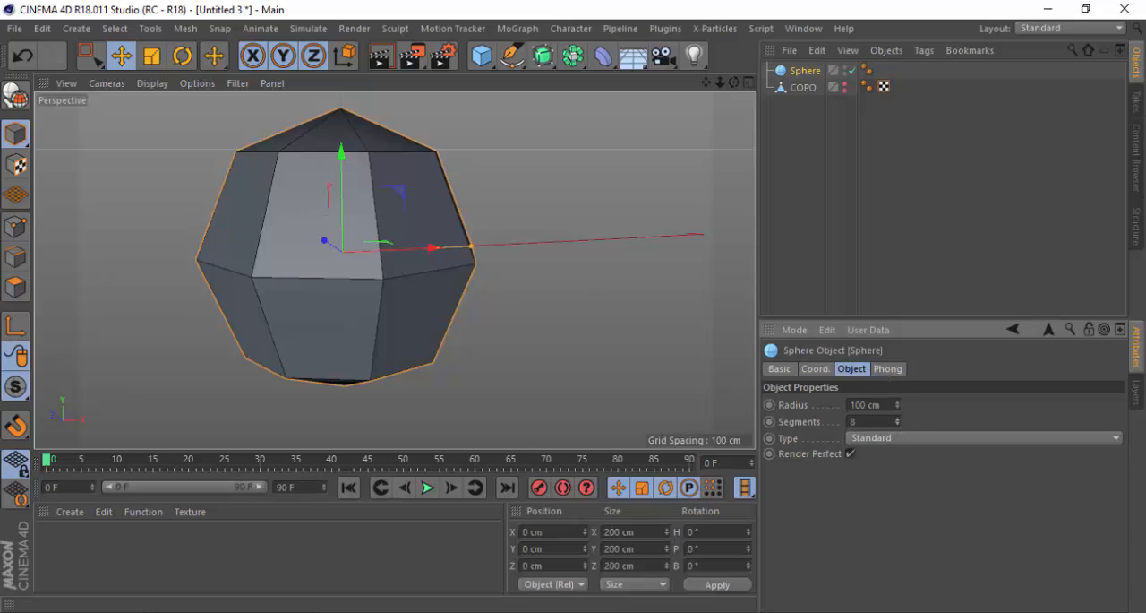
pyautogui.moveTo(897, 421); pyautogui.dragTo(897, 360)
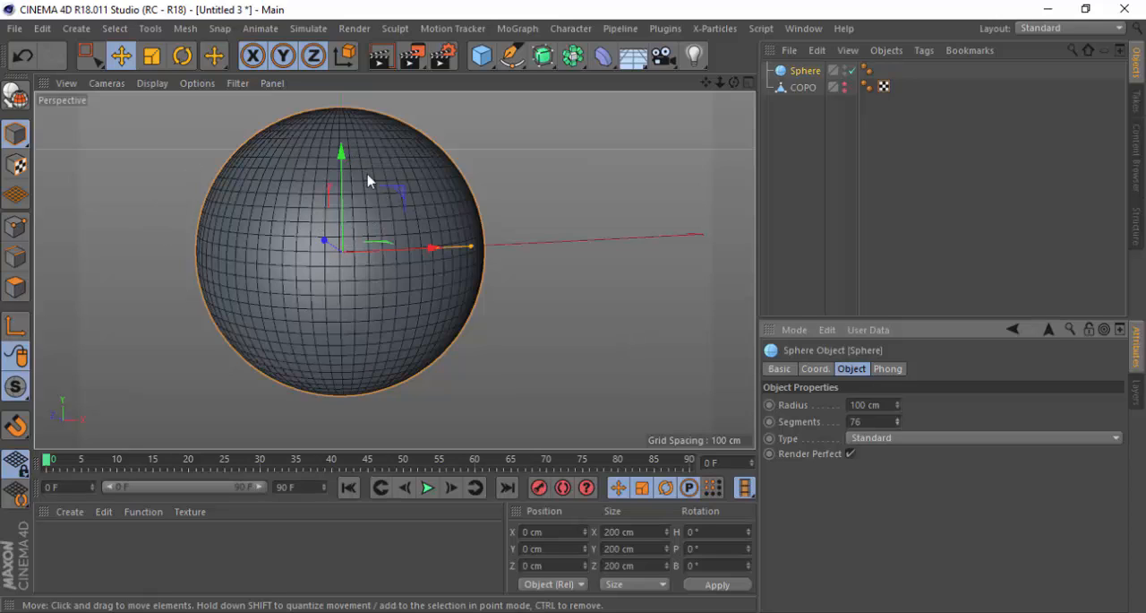
pyautogui.click(898, 419)
pyautogui.click(899, 419)
pyautogui.click(898, 419)
pyautogui.click(899, 419)
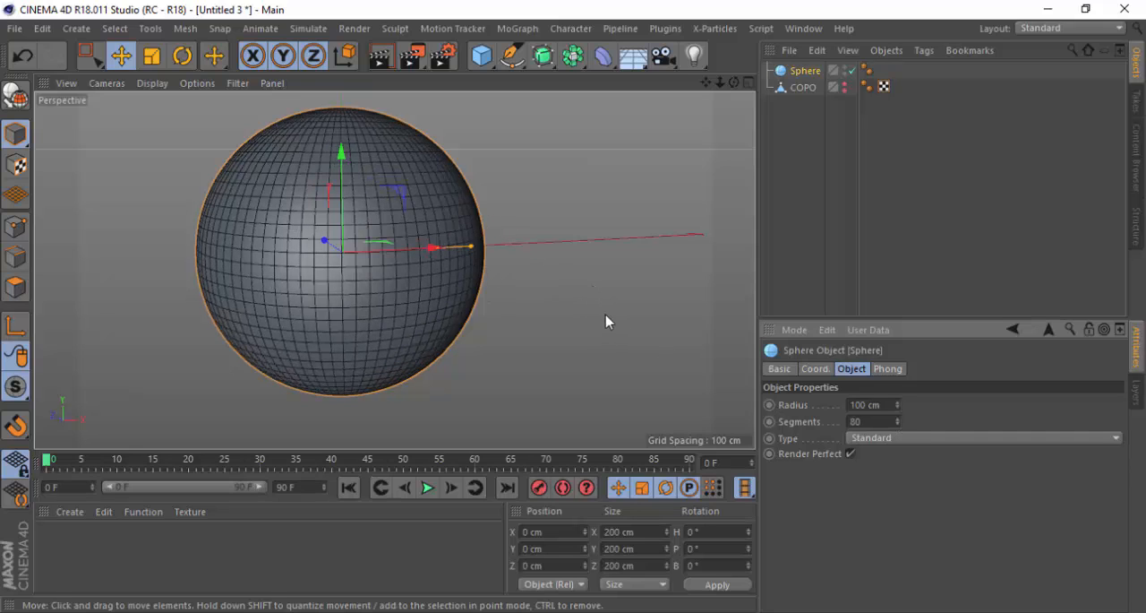
pyautogui.scroll(-1, 605, 321)
pyautogui.scroll(1, 248, 179)
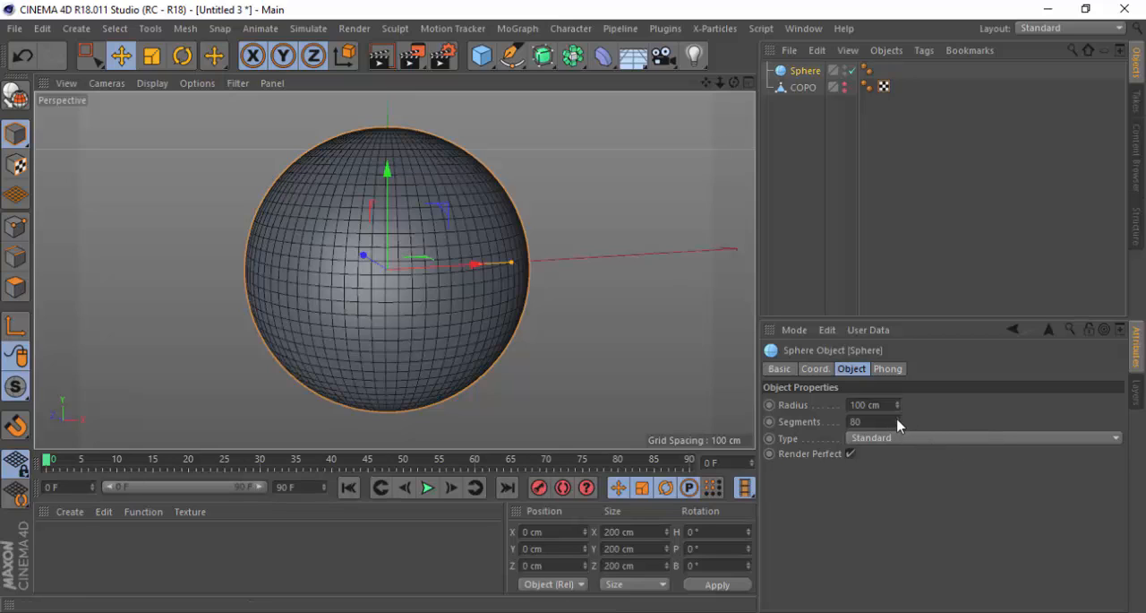
pyautogui.moveTo(897, 423); pyautogui.dragTo(895, 418)
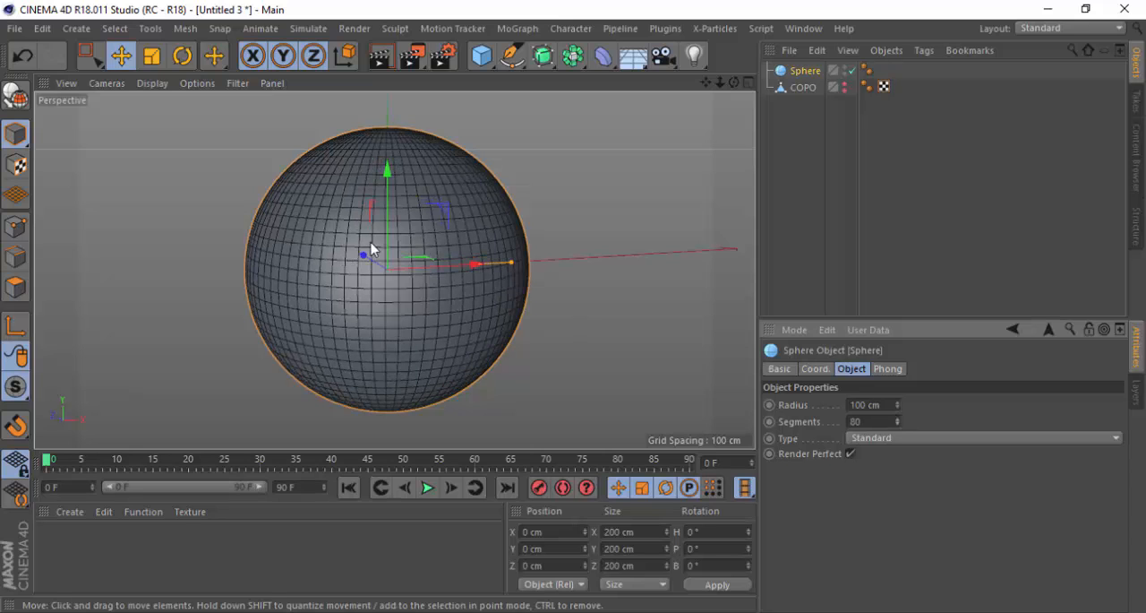
# Reduce the sphere's radius to about 26.3 cm and show the COPO object in the editor for size comparison
pyautogui.keyDown('alt'); pyautogui.moveTo(372, 249); pyautogui.dragTo(302, 277); pyautogui.keyUp('alt')
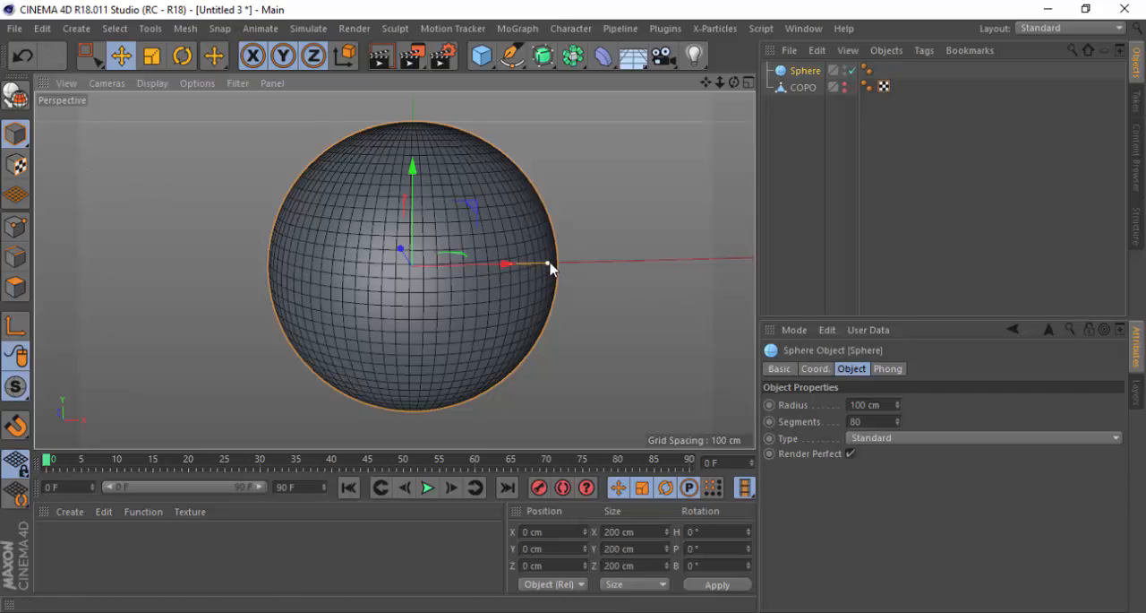
pyautogui.moveTo(549, 266); pyautogui.dragTo(449, 265)
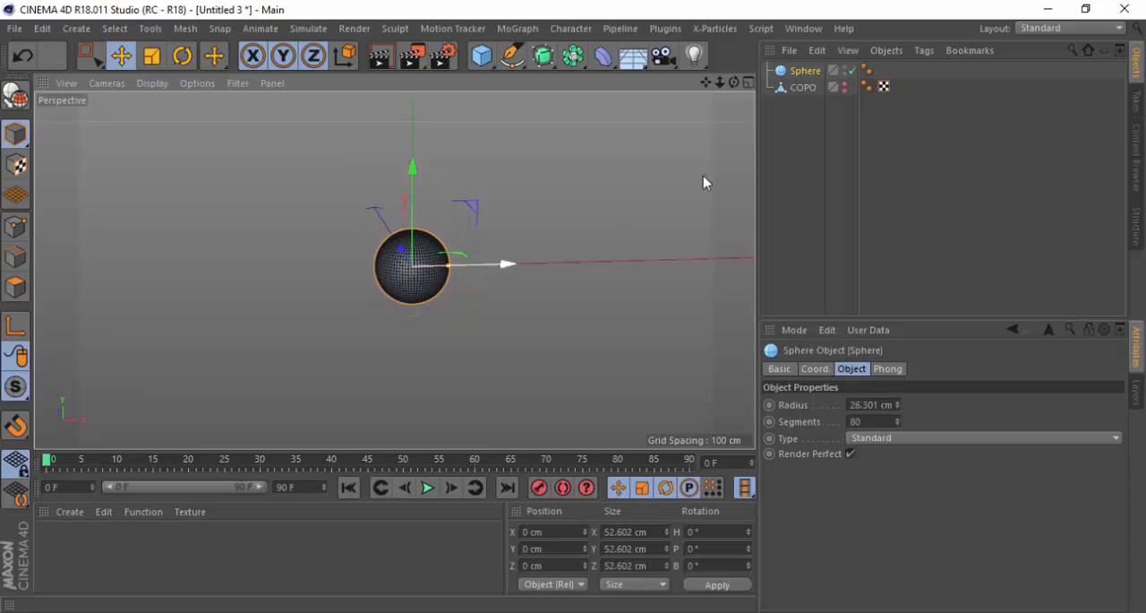
pyautogui.click(846, 82)
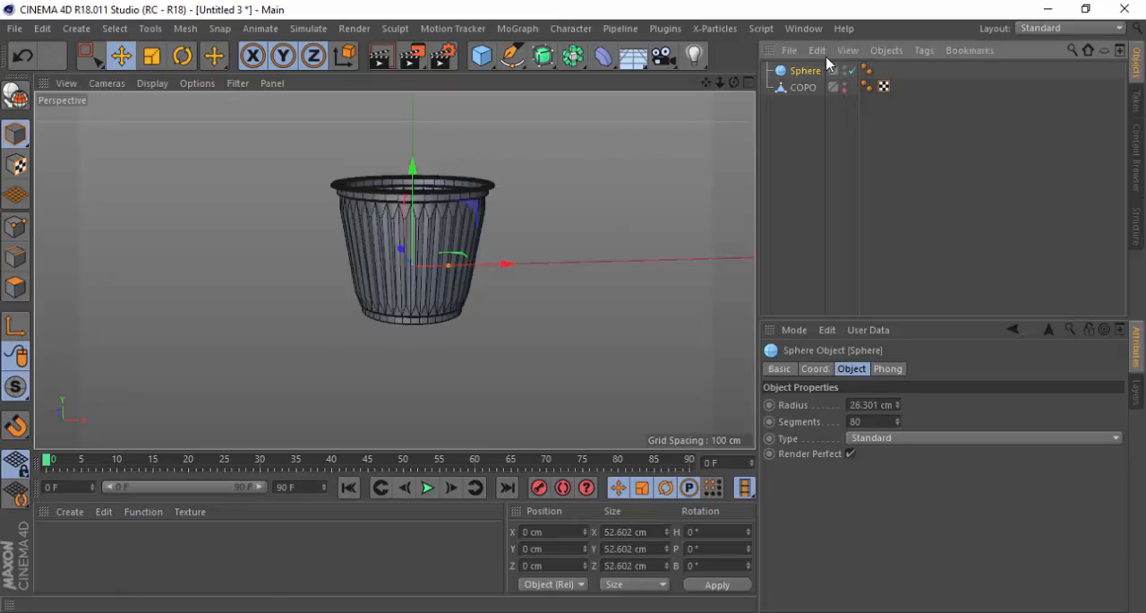
# Raise the sphere above the cup's rim to about Y 80.6 cm and shrink it to about 22.7 cm in diameter
pyautogui.scroll(3, 460, 146)
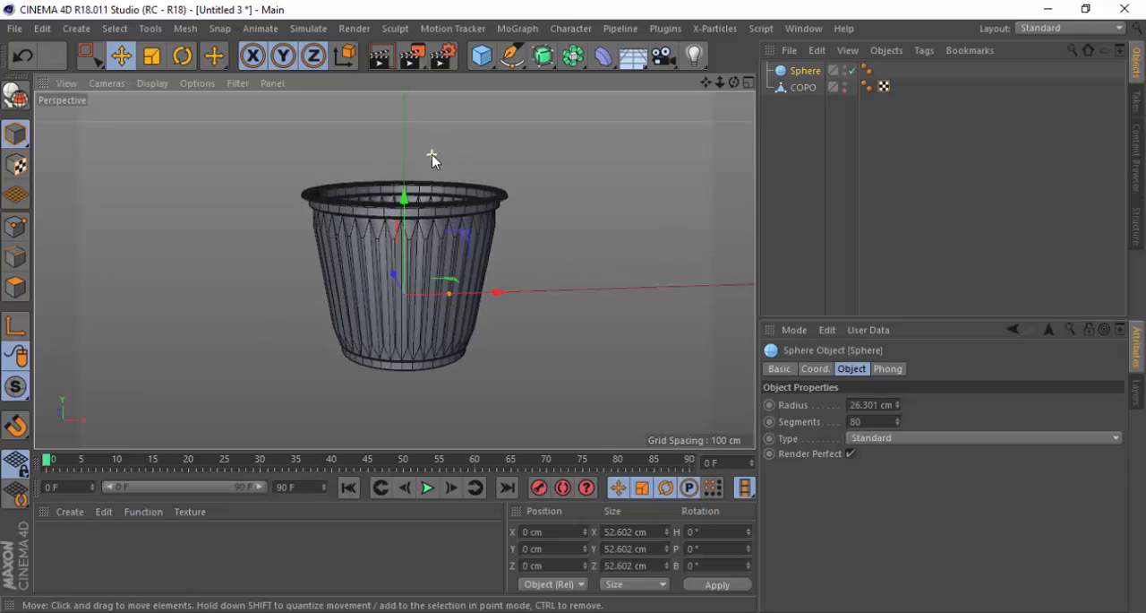
pyautogui.moveTo(407, 178)
pyautogui.keyDown('alt'); pyautogui.mouseDown()
pyautogui.moveTo(398, 233)
pyautogui.moveTo(406, 132)
pyautogui.moveTo(473, 243)
pyautogui.moveTo(416, 228)
pyautogui.moveTo(453, 172)
pyautogui.moveTo(402, 215)
pyautogui.moveTo(406, 240)
pyautogui.moveTo(411, 181)
pyautogui.mouseUp(); pyautogui.keyUp('alt')
pyautogui.click(406, 229)
pyautogui.scroll(3, 459, 146)
pyautogui.scroll(3, 432, 172)
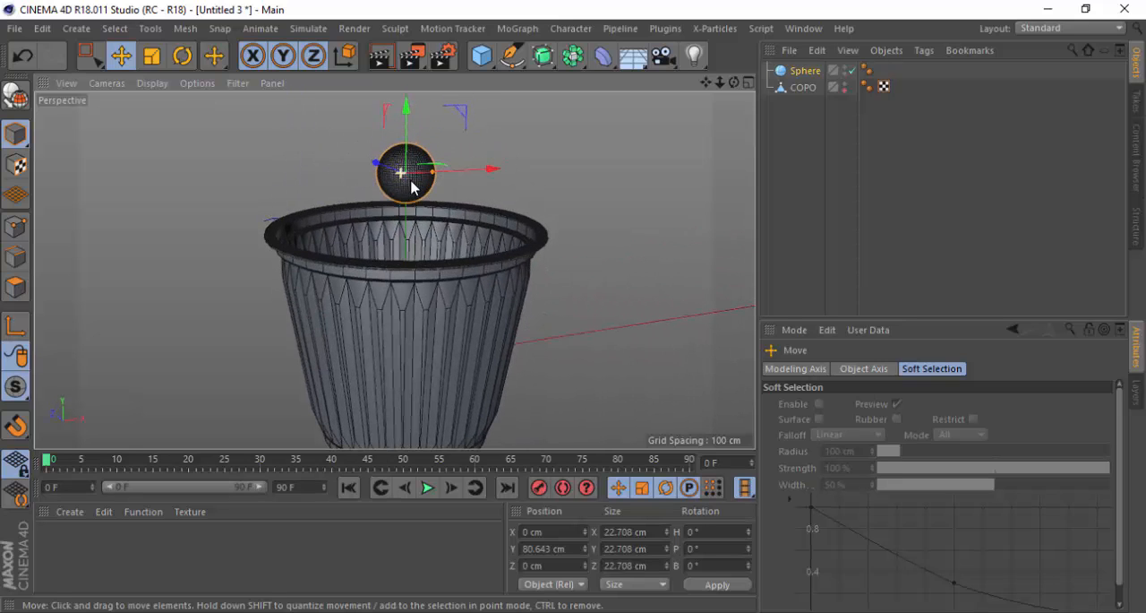
# Compare the small sphere's size with the cup, and hide the COPO object in the editor again
pyautogui.scroll(-6, 372, 317)
pyautogui.keyDown('alt'); pyautogui.moveTo(380, 297); pyautogui.dragTo(387, 252); pyautogui.keyUp('alt')
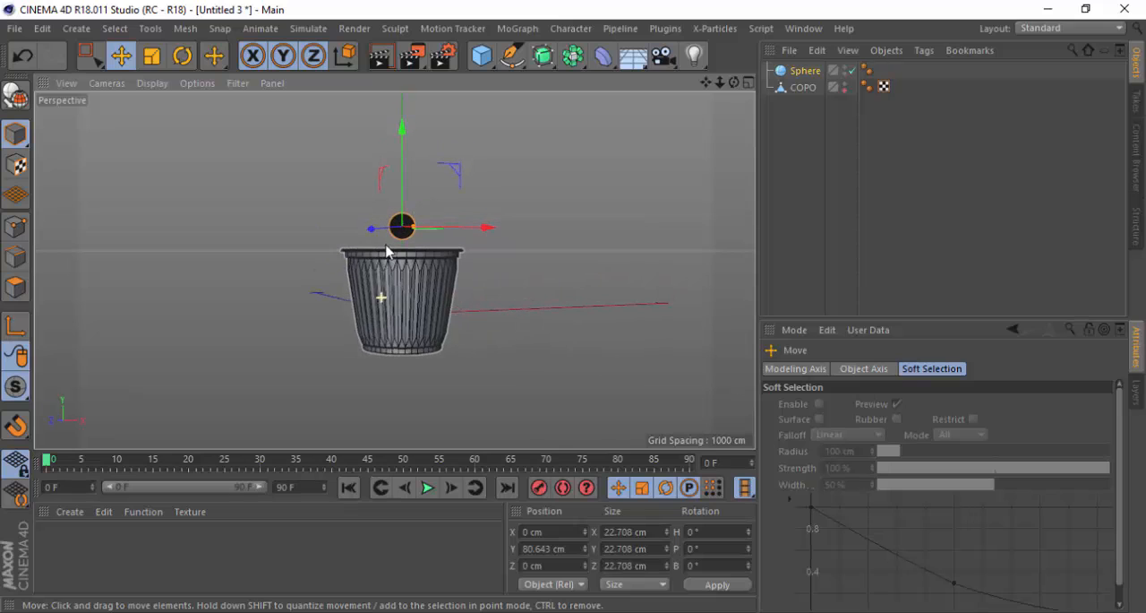
pyautogui.scroll(5, 405, 269)
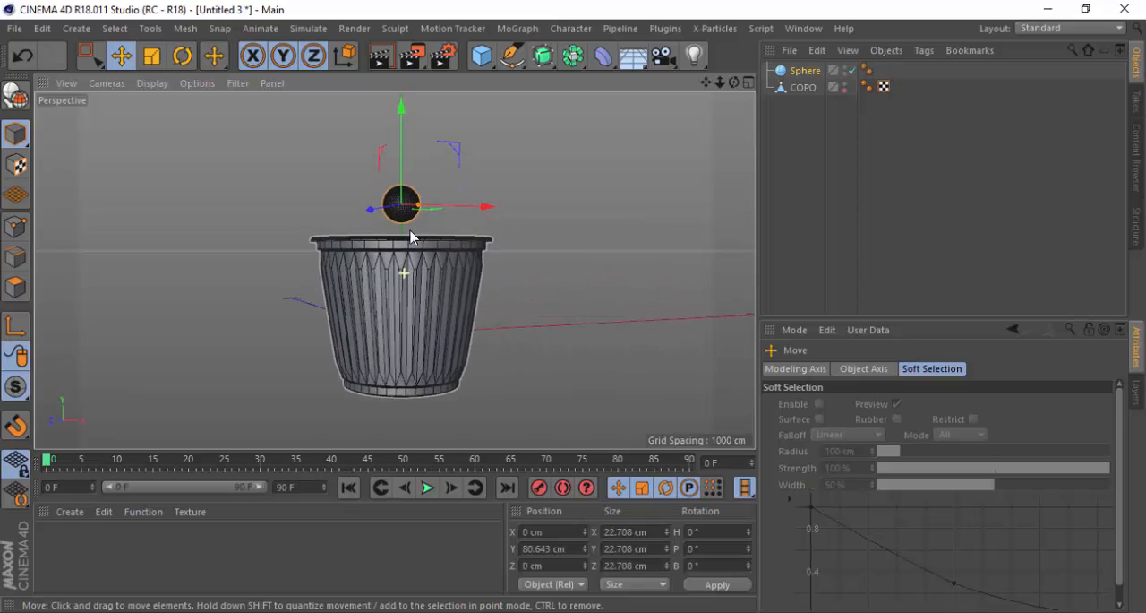
pyautogui.scroll(3, 414, 211)
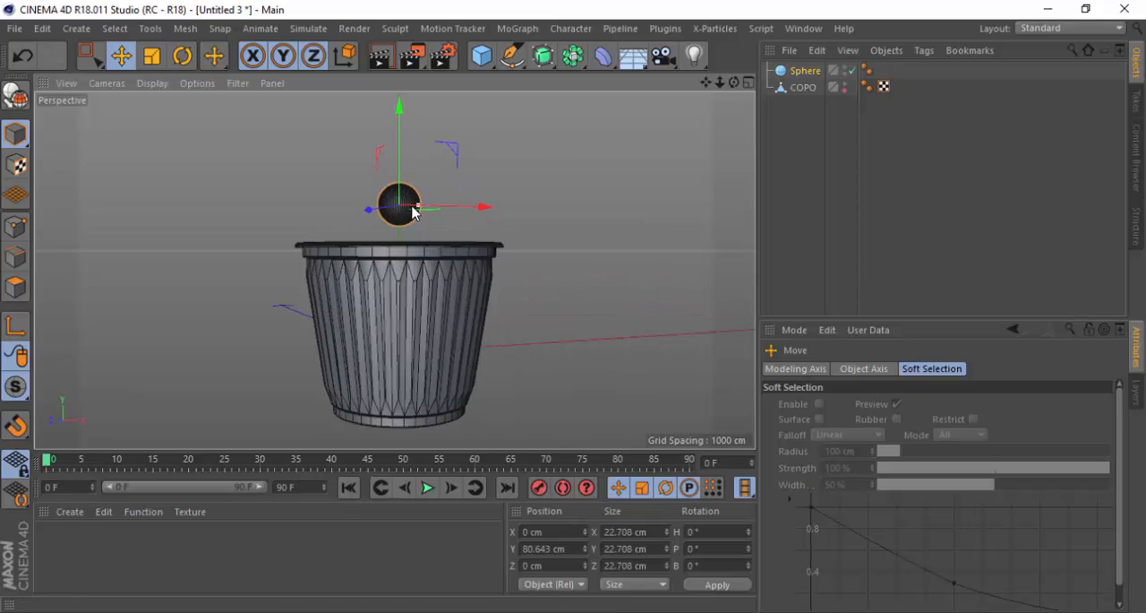
pyautogui.scroll(1, 415, 215)
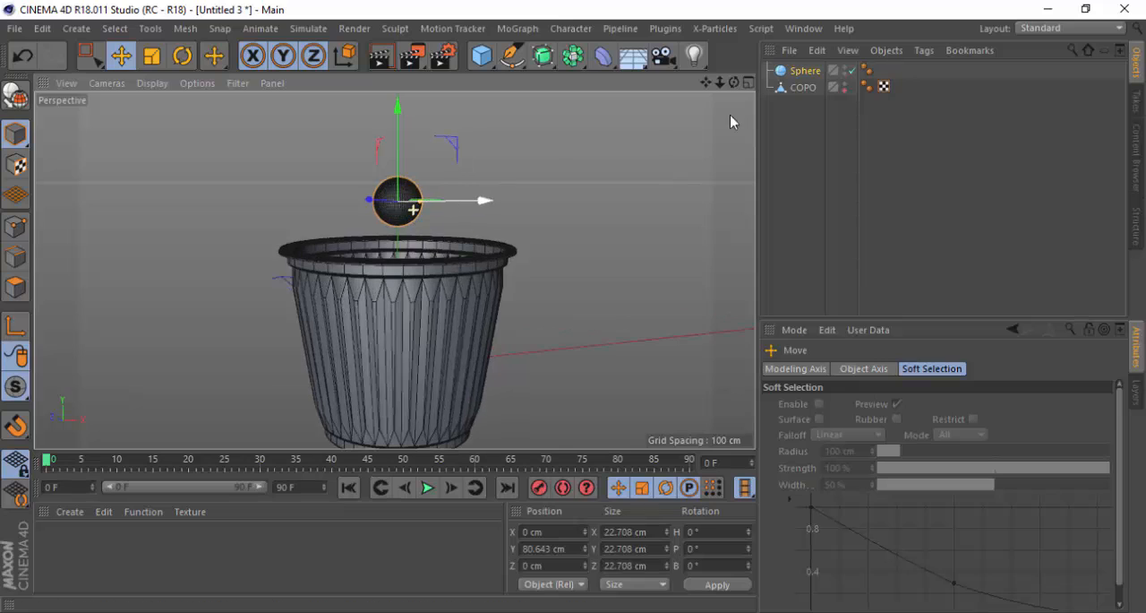
pyautogui.click(844, 86)
pyautogui.click(844, 86)
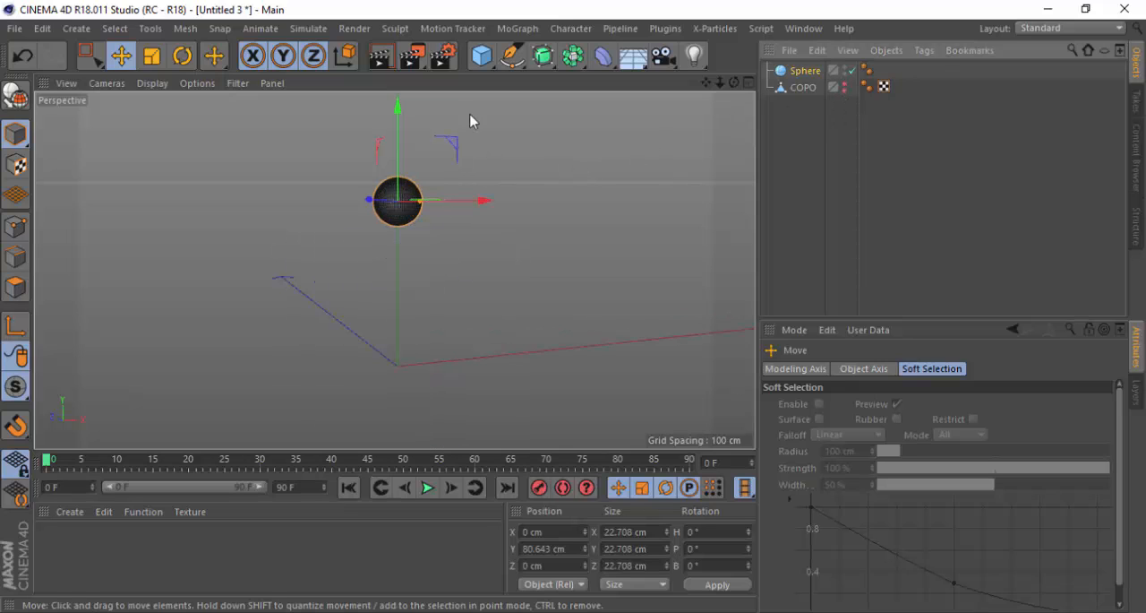
# Convert the sphere above the cup into an editable polygon object and rename it BALA
pyautogui.scroll(2, 382, 210)
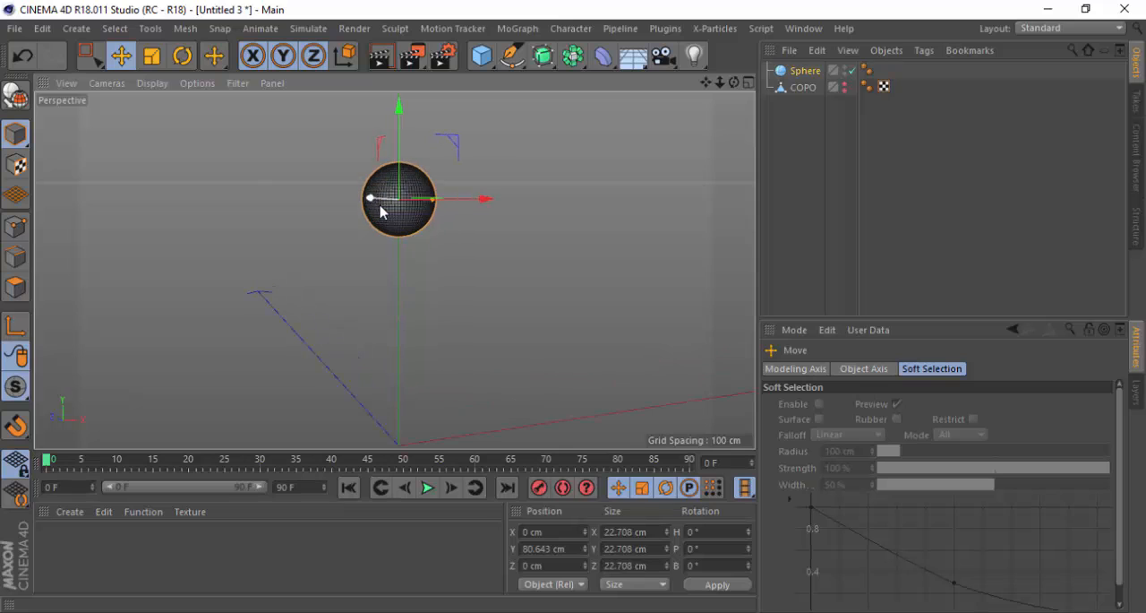
pyautogui.scroll(3, 394, 188)
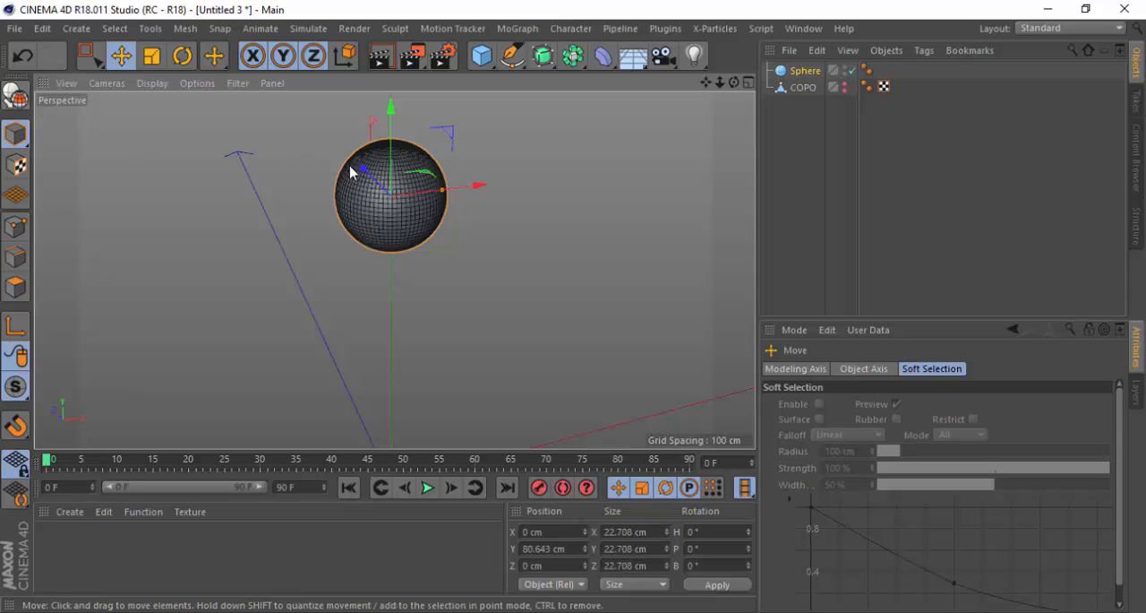
pyautogui.press('c')
pyautogui.scroll(2, 397, 179)
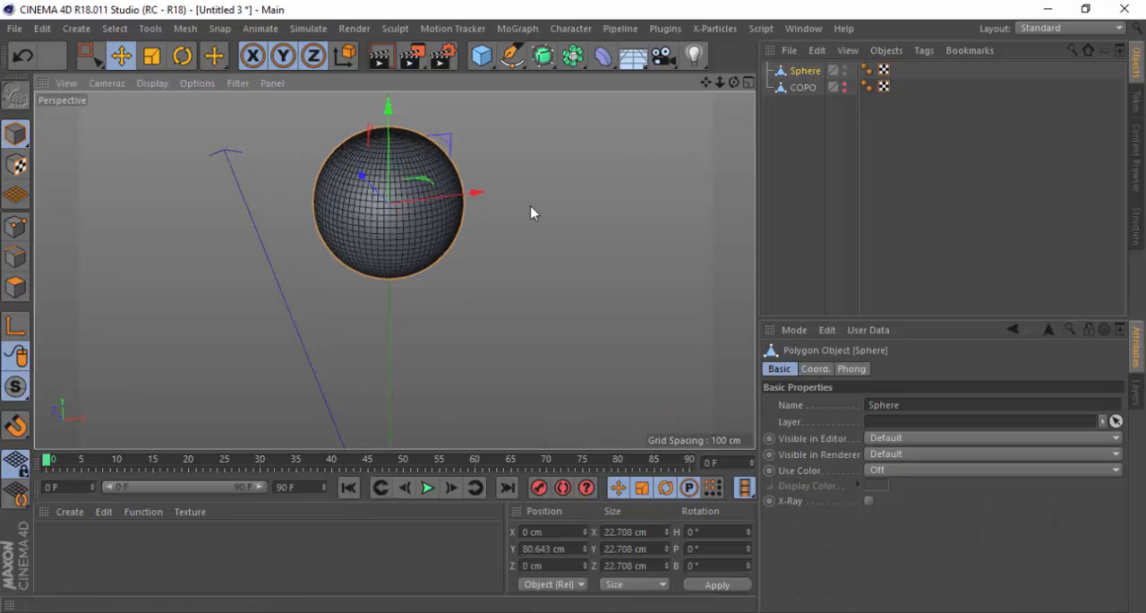
pyautogui.scroll(1, 532, 213)
pyautogui.doubleClick(807, 71)
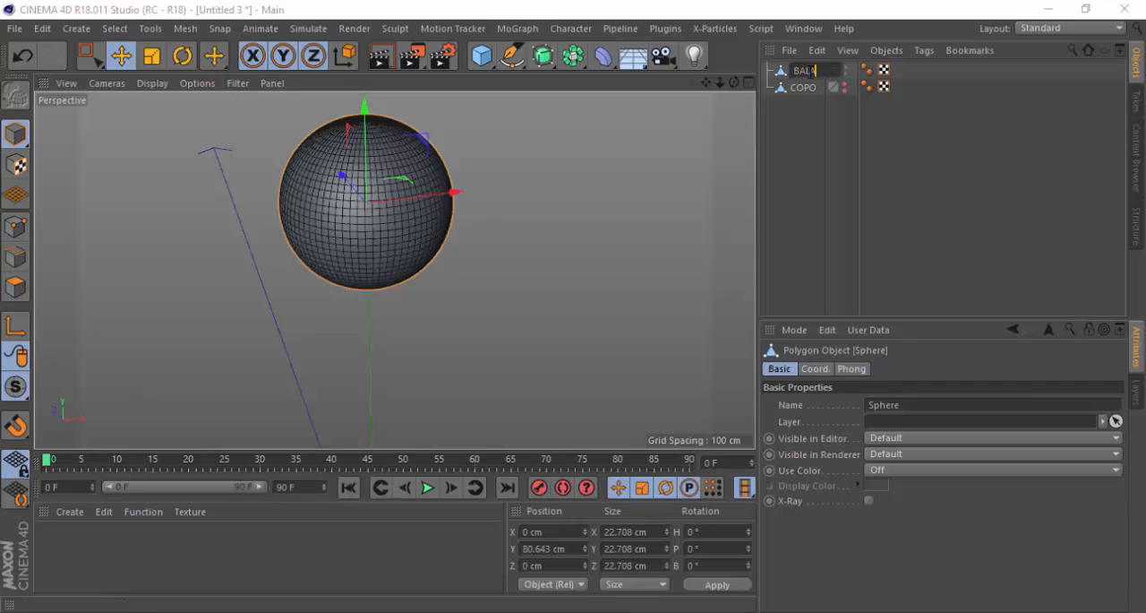
pyautogui.write('BALA')
pyautogui.press('Return')
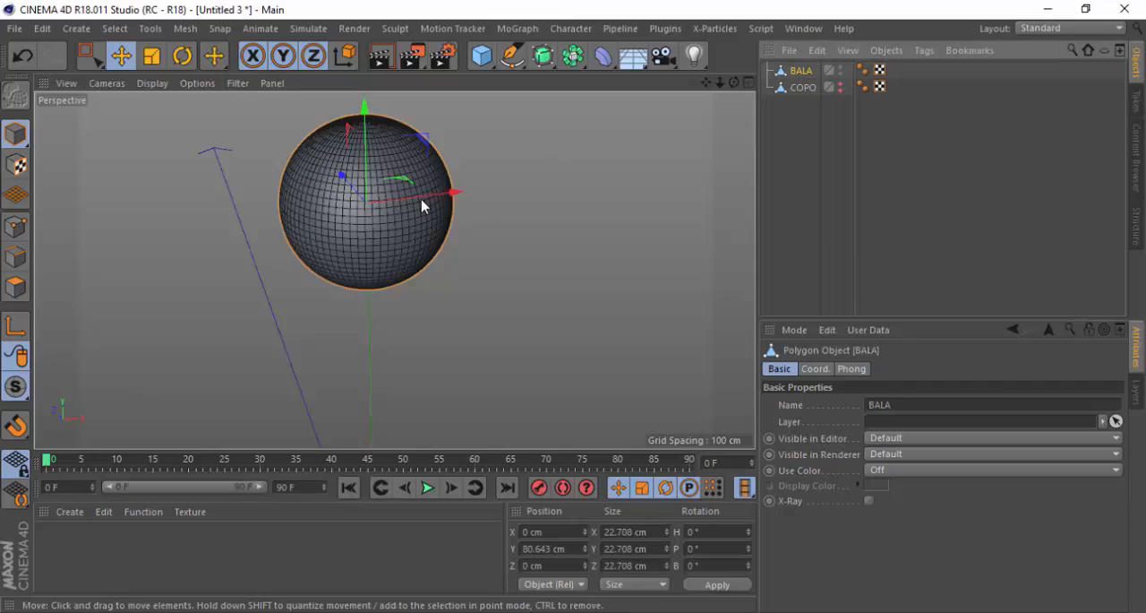
# Switch to the browser's image results and examine photos of chocolate confetti as shape references
pyautogui.hotkey('alt', 'Tab')
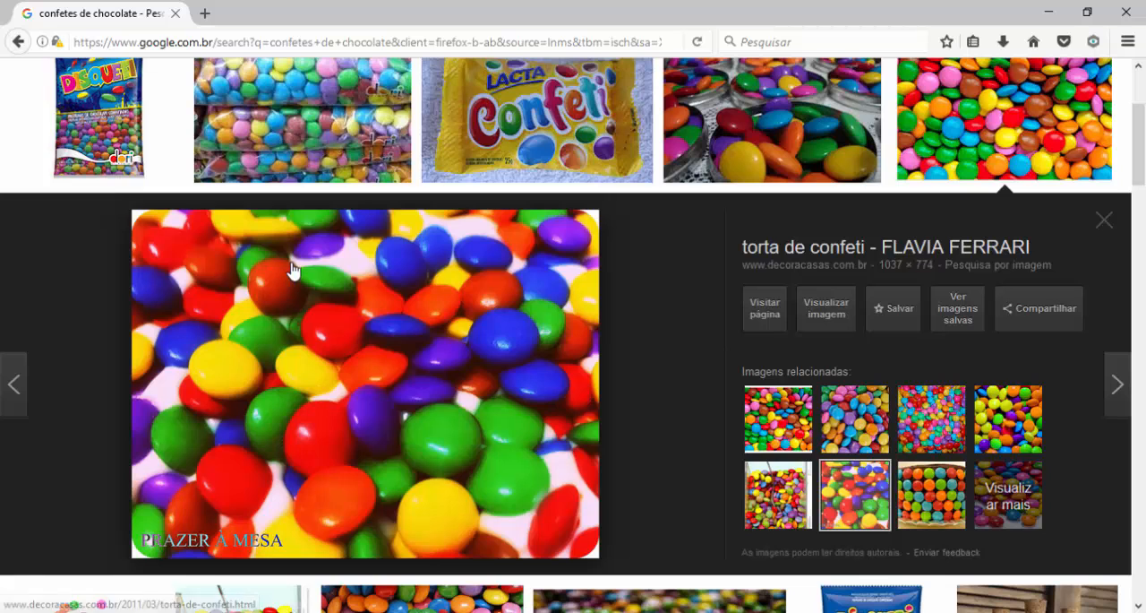
pyautogui.click(797, 174)
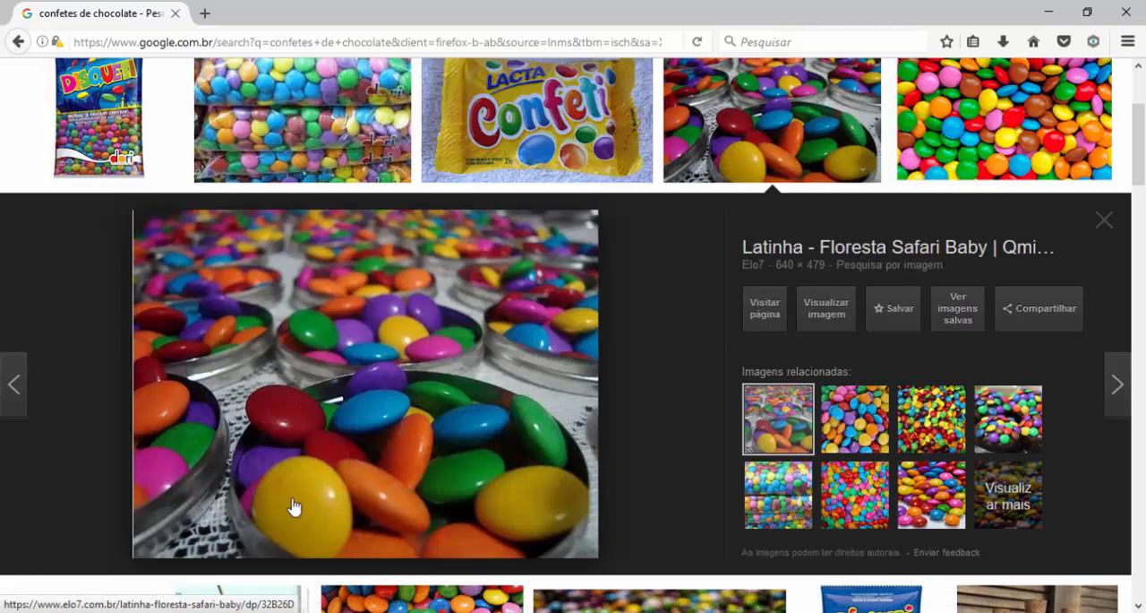
pyautogui.click(867, 442)
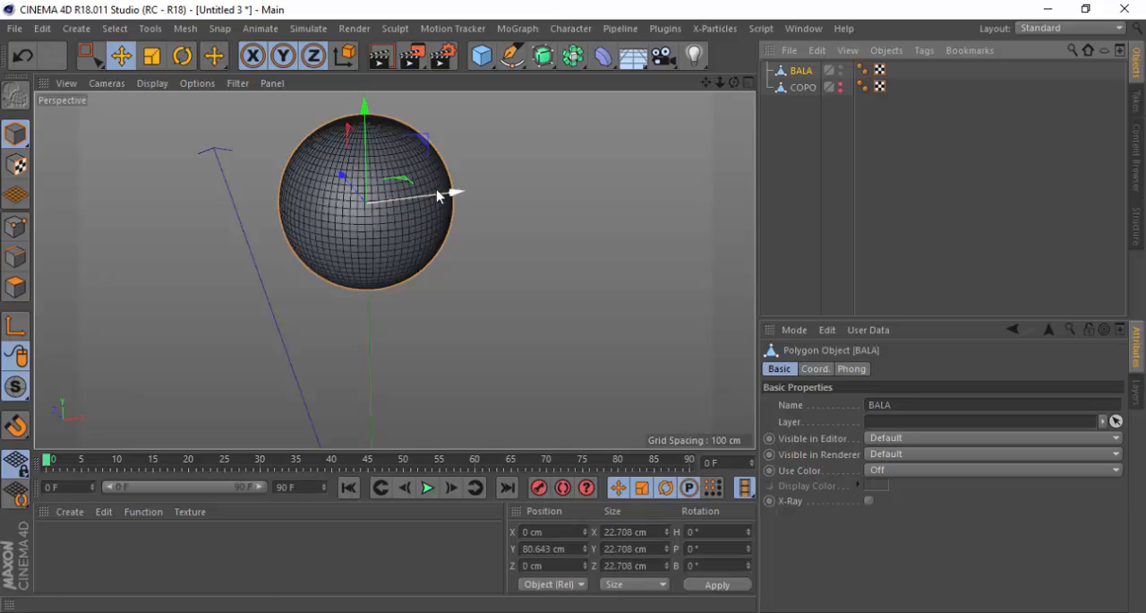
# Switch back to Cinema 4D and flatten BALA along the Y axis to a height of about 7.5 cm
pyautogui.press('t')
pyautogui.scroll(2, 328, 178)
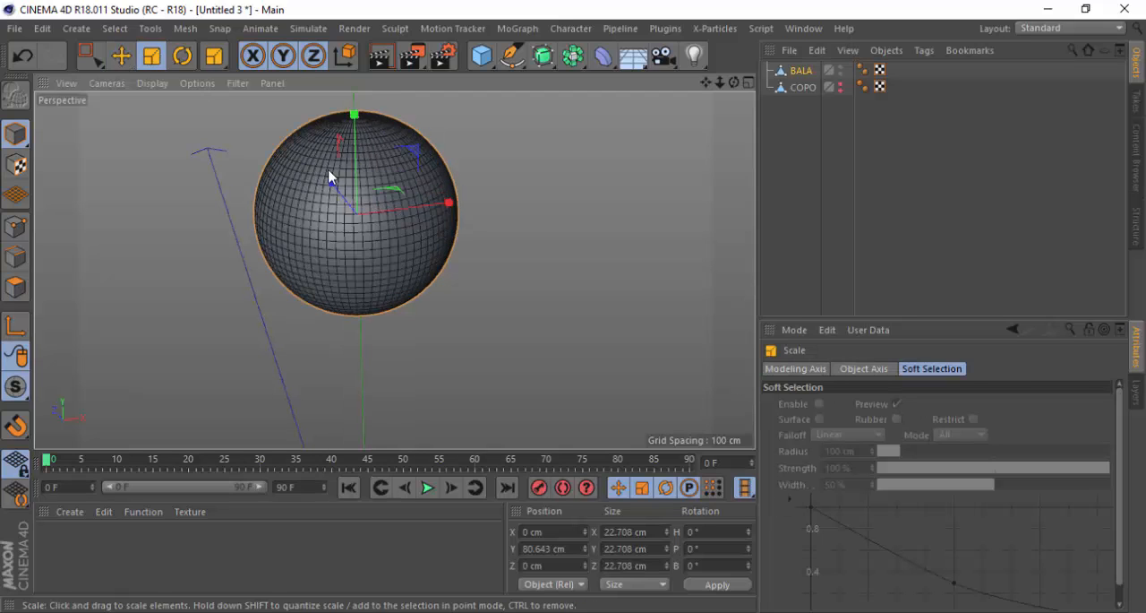
pyautogui.keyDown('alt'); pyautogui.moveTo(305, 207); pyautogui.dragTo(371, 171); pyautogui.keyUp('alt')
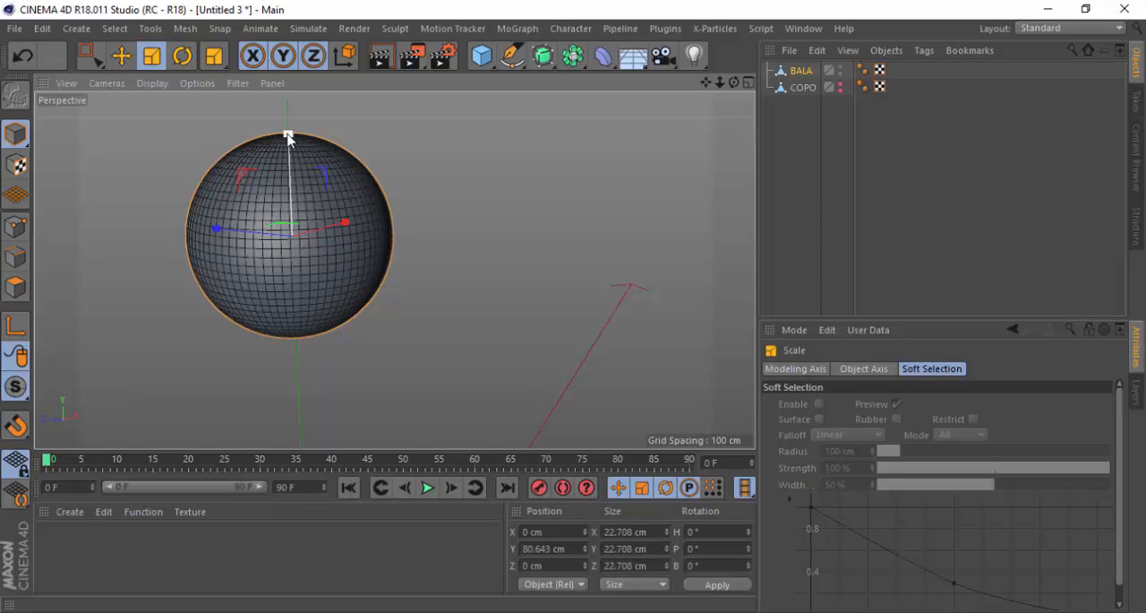
pyautogui.moveTo(289, 137); pyautogui.dragTo(297, 212)
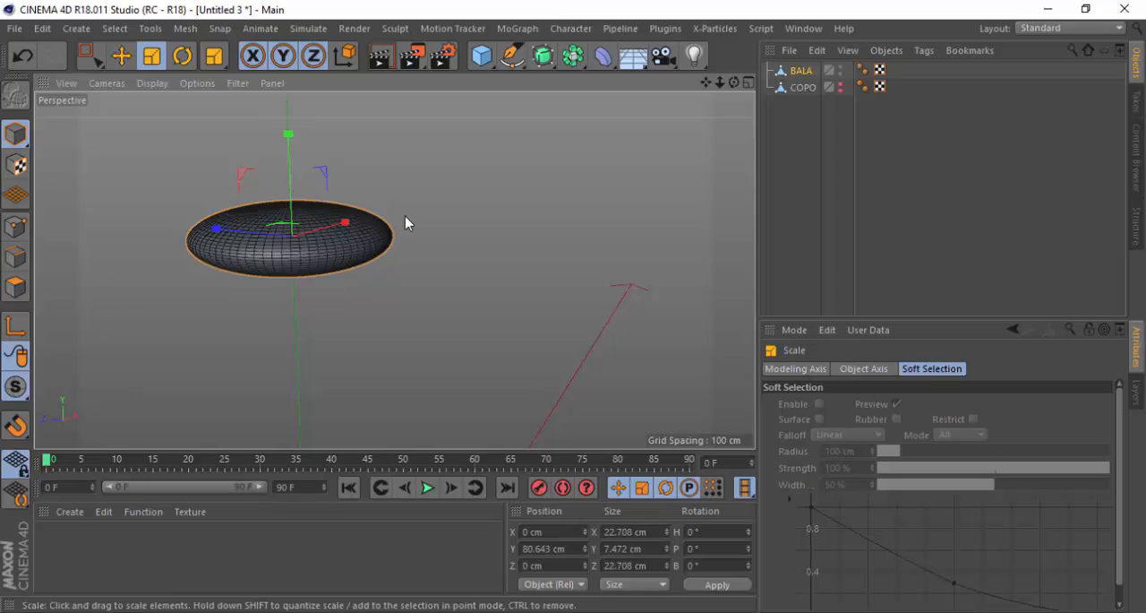
# Compare BALA's side profile in the Right view with close-up chocolate candy photos in the browser's image results
pyautogui.click(749, 83)
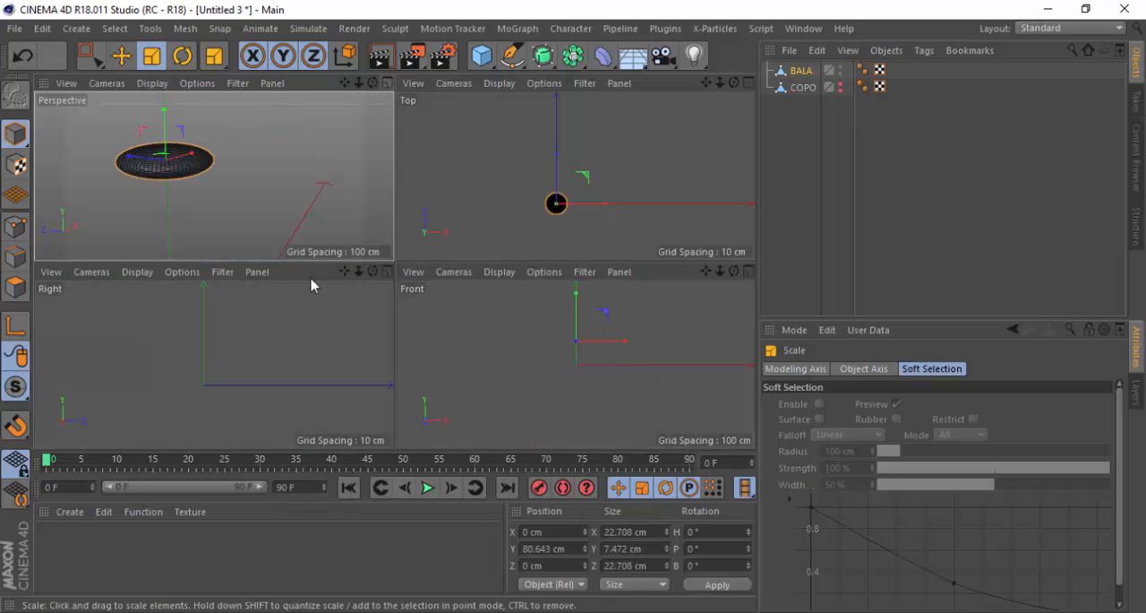
pyautogui.click(387, 271)
pyautogui.scroll(-5, 354, 324)
pyautogui.scroll(5, 376, 212)
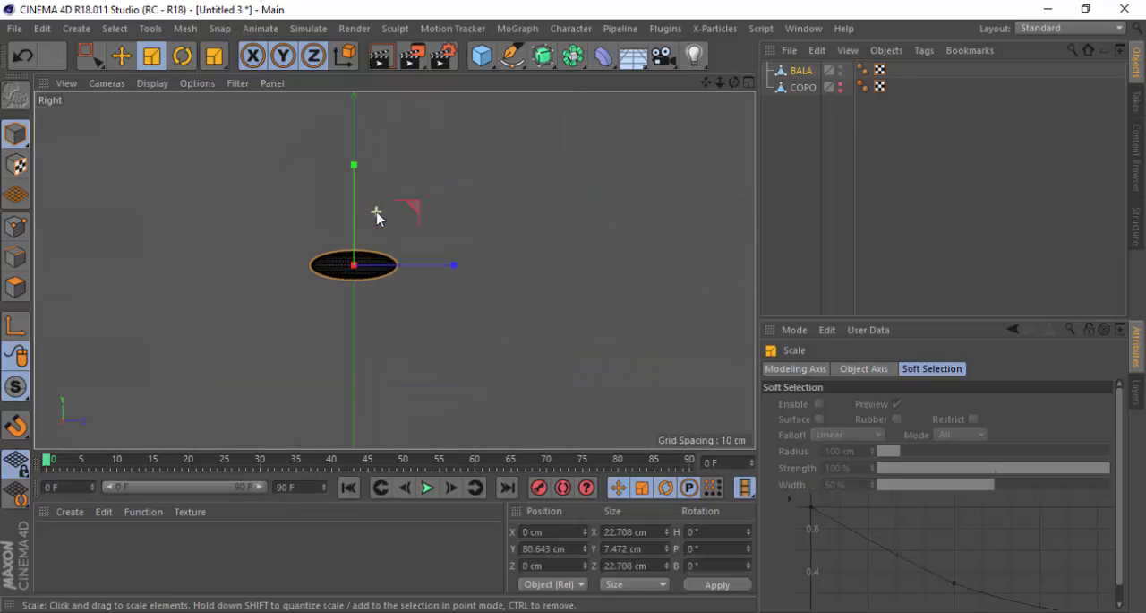
pyautogui.scroll(6, 363, 269)
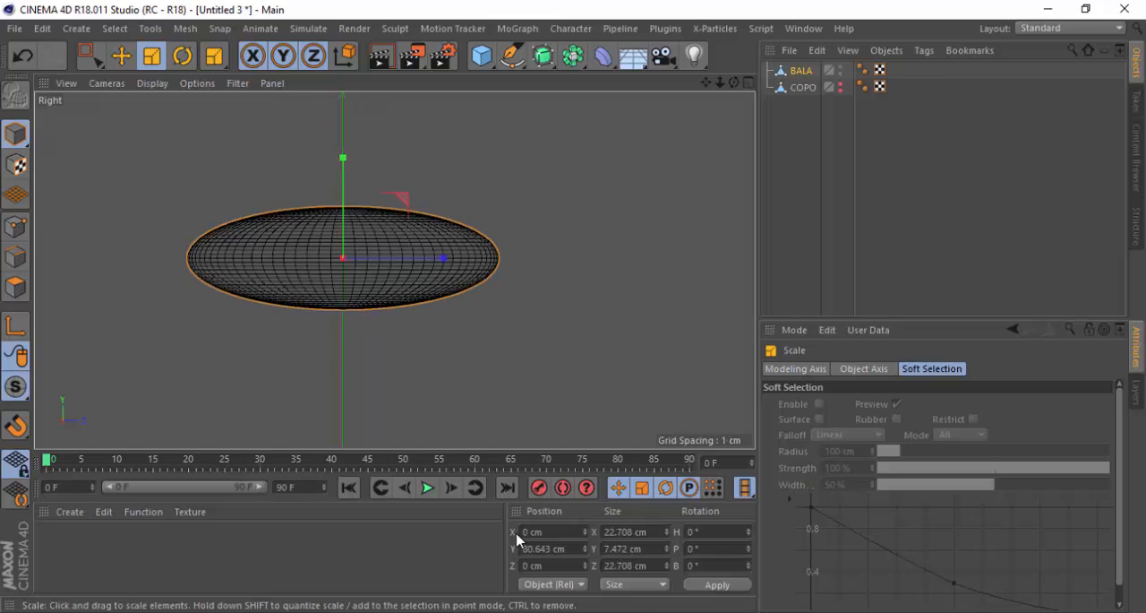
pyautogui.click(512, 611)
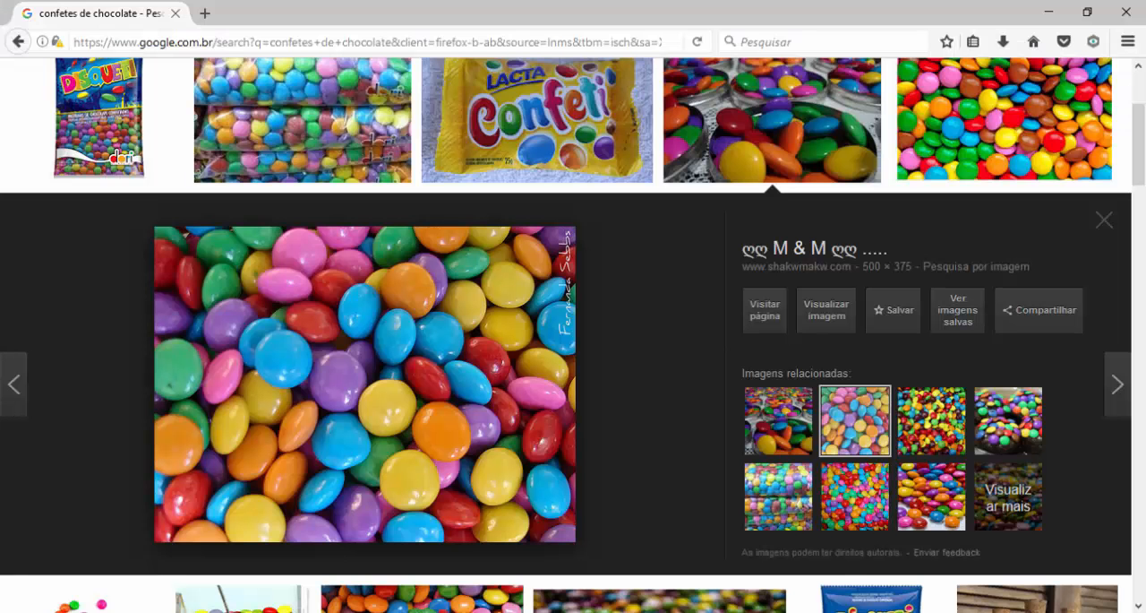
pyautogui.click(797, 119)
pyautogui.click(797, 120)
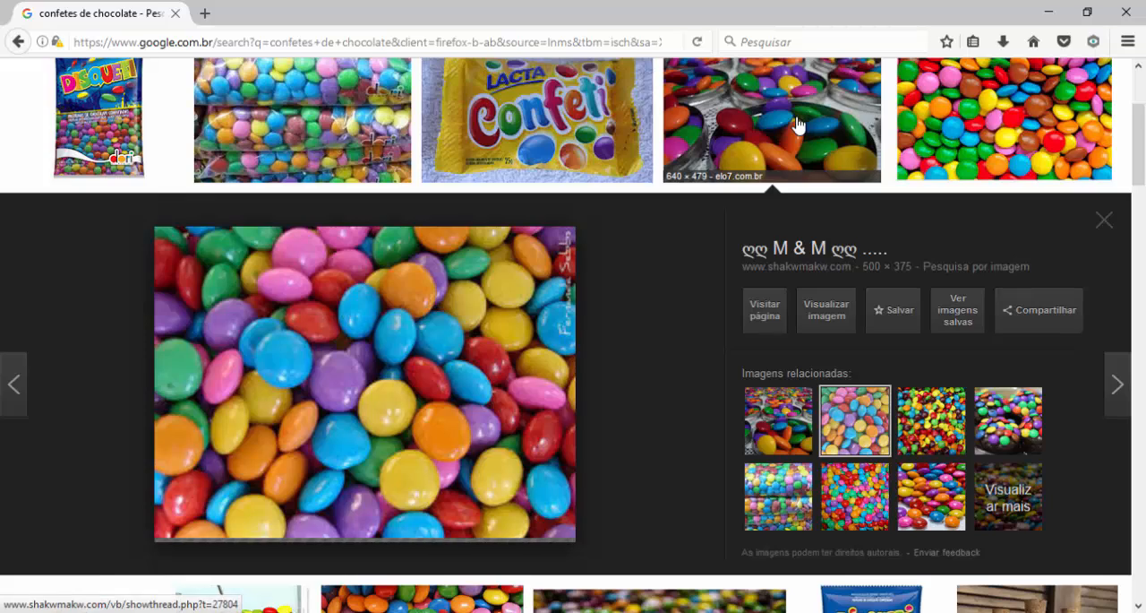
pyautogui.scroll(-3, 448, 358)
pyautogui.click(141, 537)
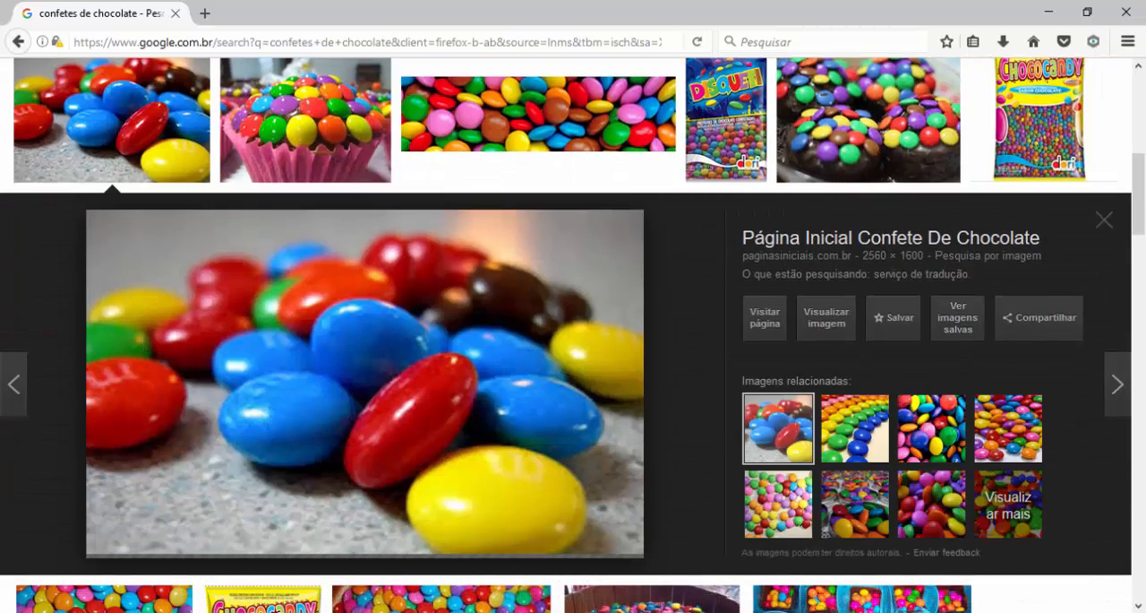
pyautogui.click(538, 611)
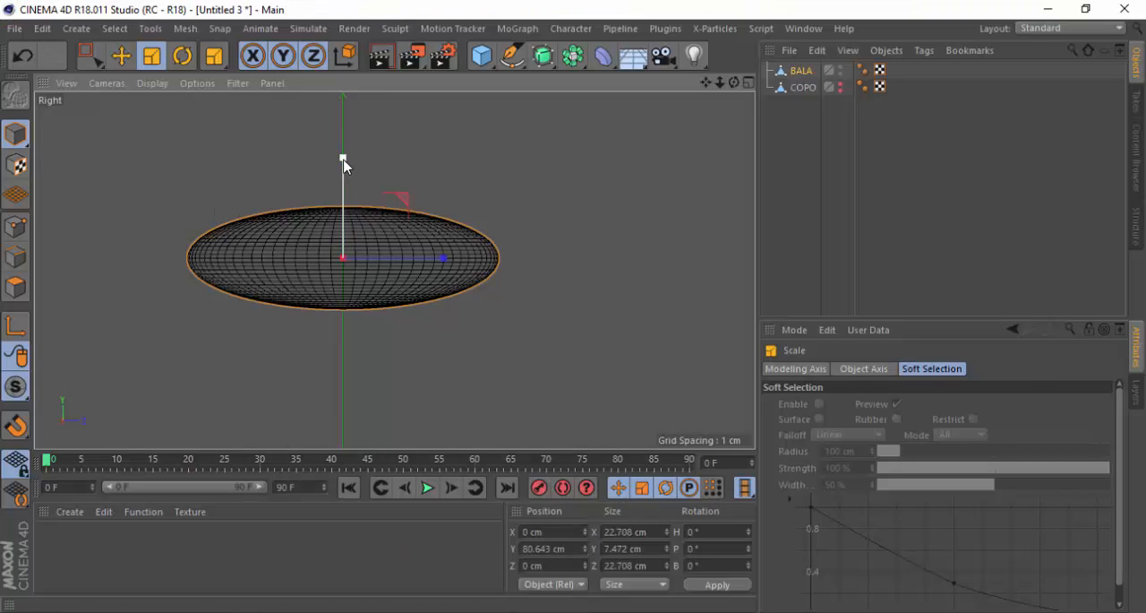
# Thicken BALA along the Y axis to about 9 cm, checking its proportions against the candy photo
pyautogui.moveTo(344, 159); pyautogui.dragTo(342, 146)
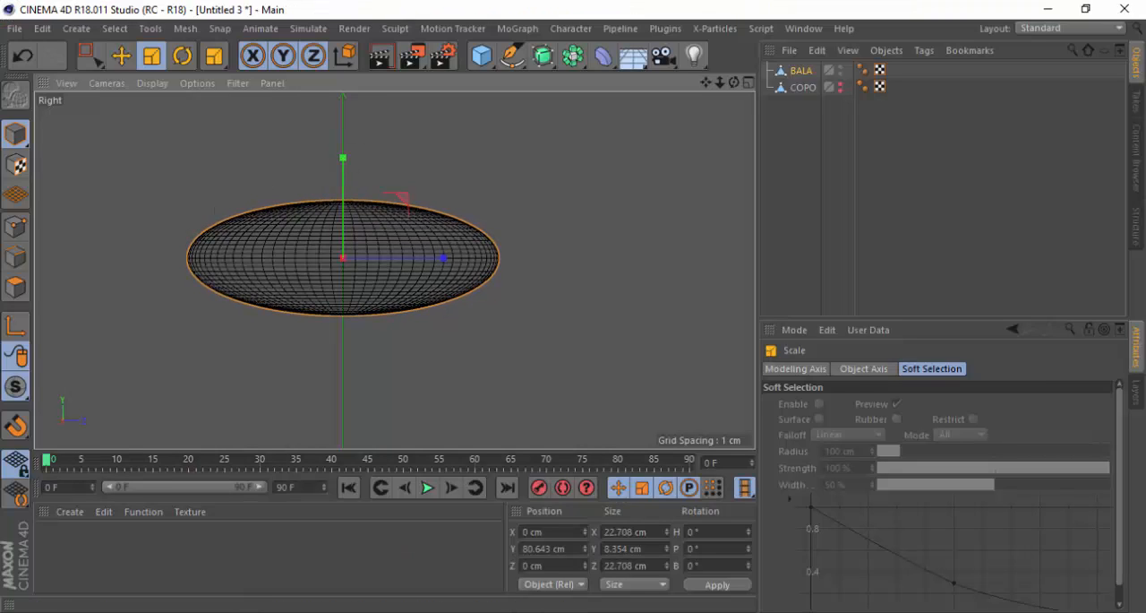
pyautogui.click(538, 611)
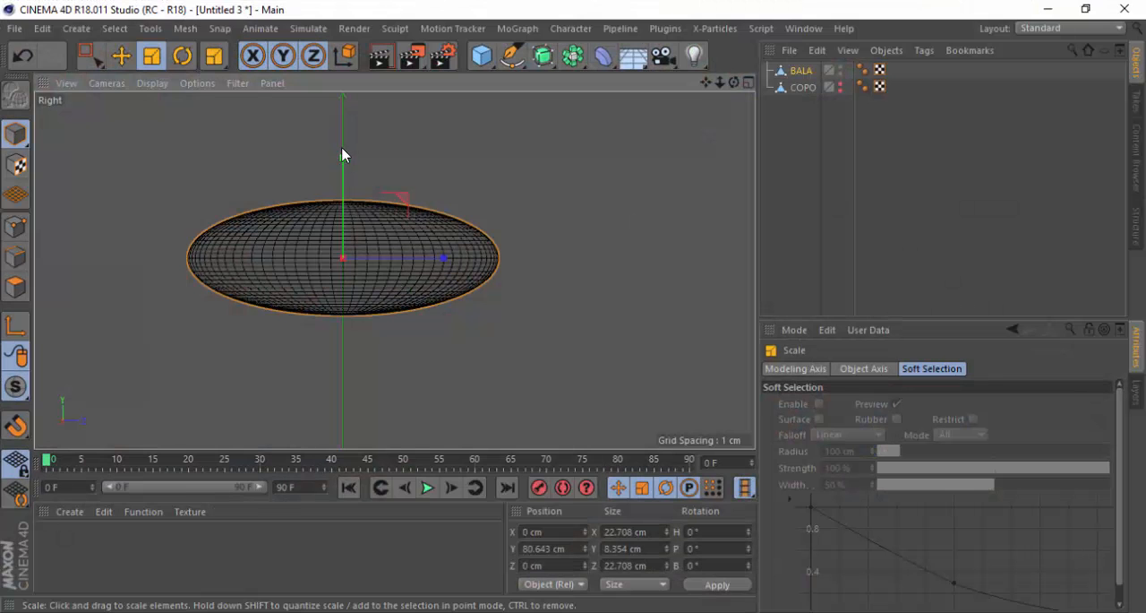
pyautogui.moveTo(343, 153); pyautogui.dragTo(346, 159)
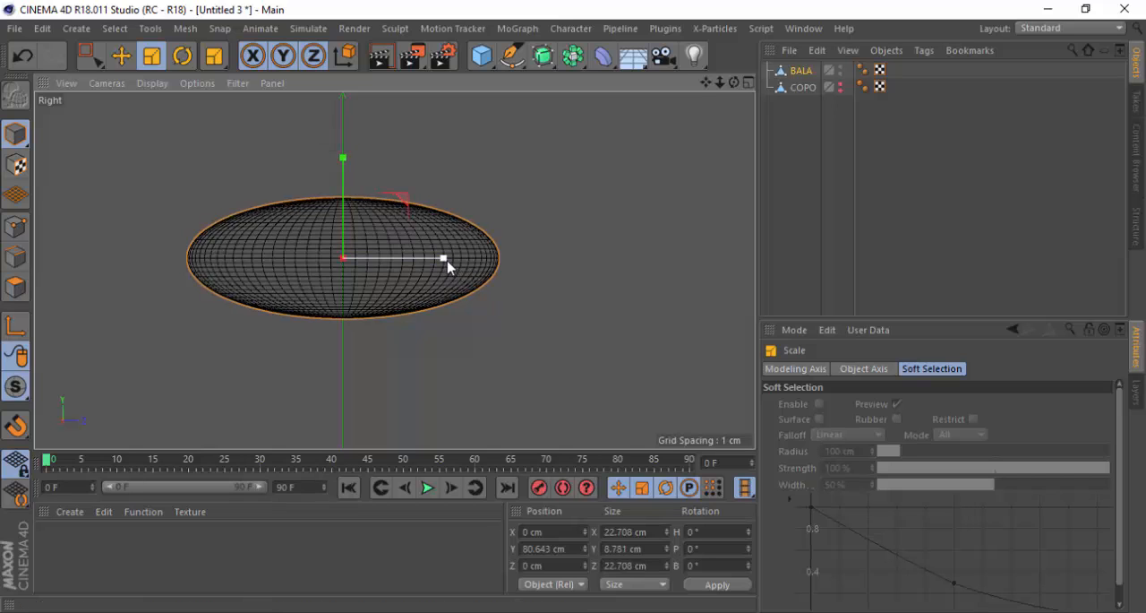
pyautogui.moveTo(447, 263); pyautogui.dragTo(443, 258)
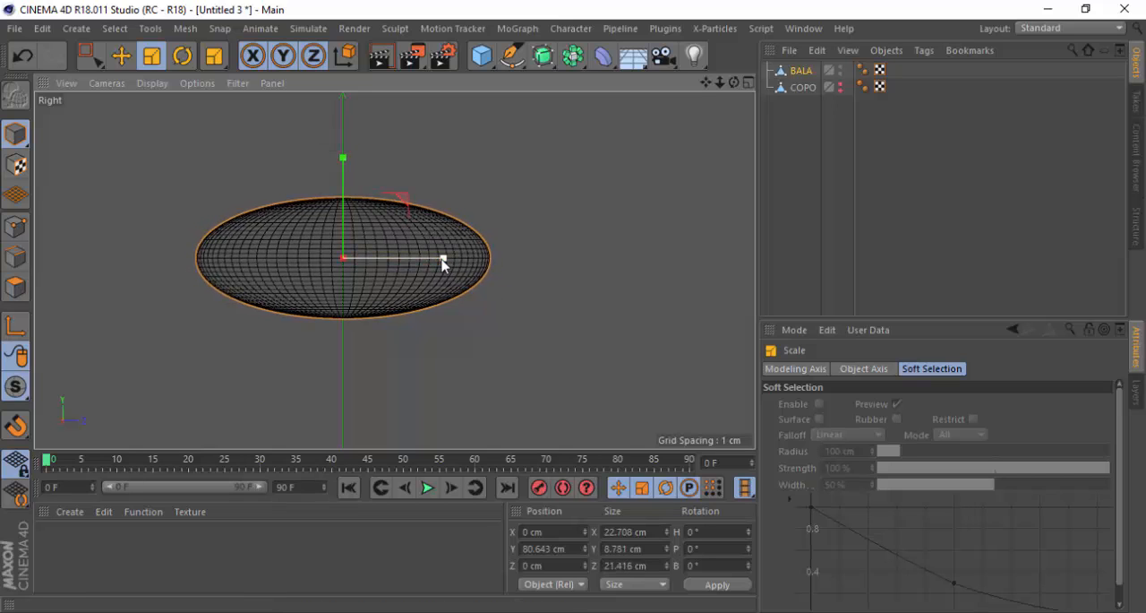
pyautogui.hotkey('ctrl', 'z')
pyautogui.moveTo(343, 158); pyautogui.dragTo(343, 154)
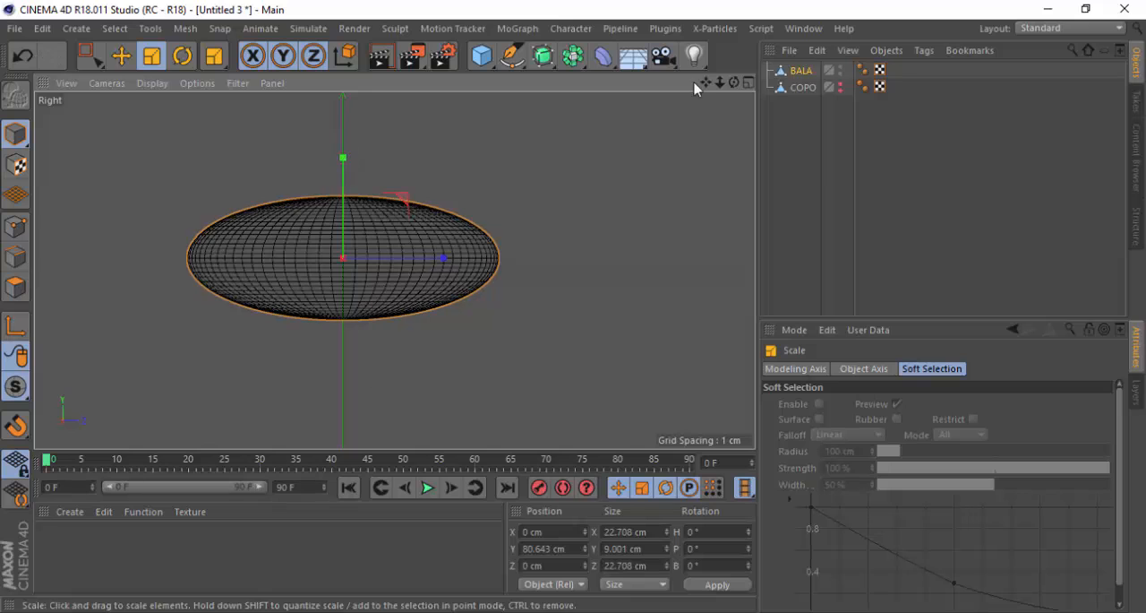
# Inspect BALA in the perspective view and show the COPO object in the editor for size comparison
pyautogui.click(748, 81)
pyautogui.click(384, 83)
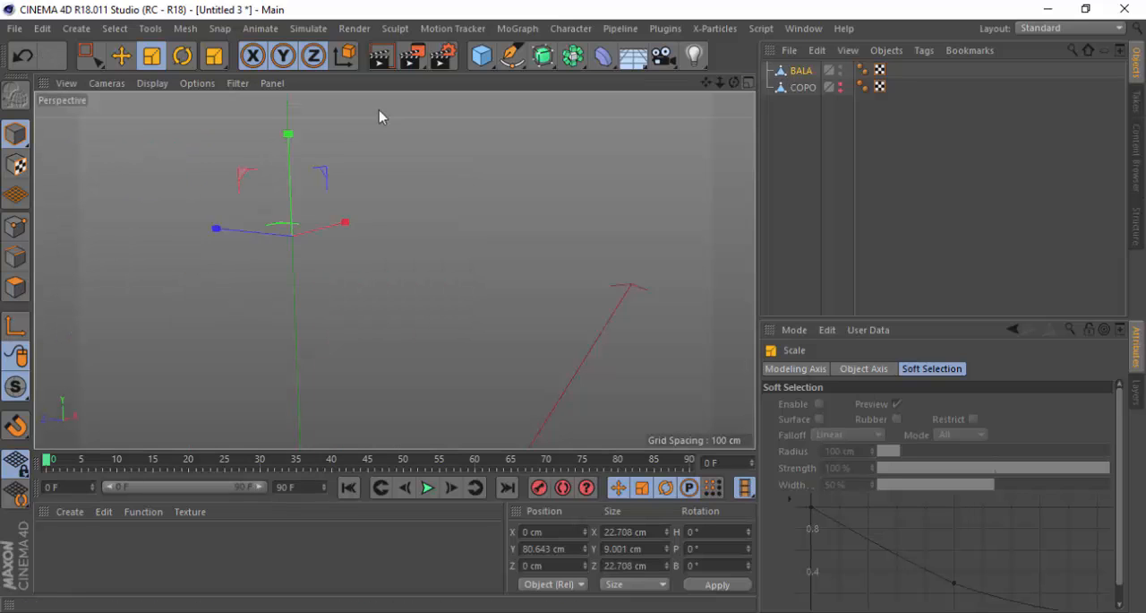
pyautogui.moveTo(252, 253)
pyautogui.keyDown('alt'); pyautogui.mouseDown()
pyautogui.moveTo(251, 195)
pyautogui.moveTo(244, 241)
pyautogui.mouseUp(); pyautogui.keyUp('alt')
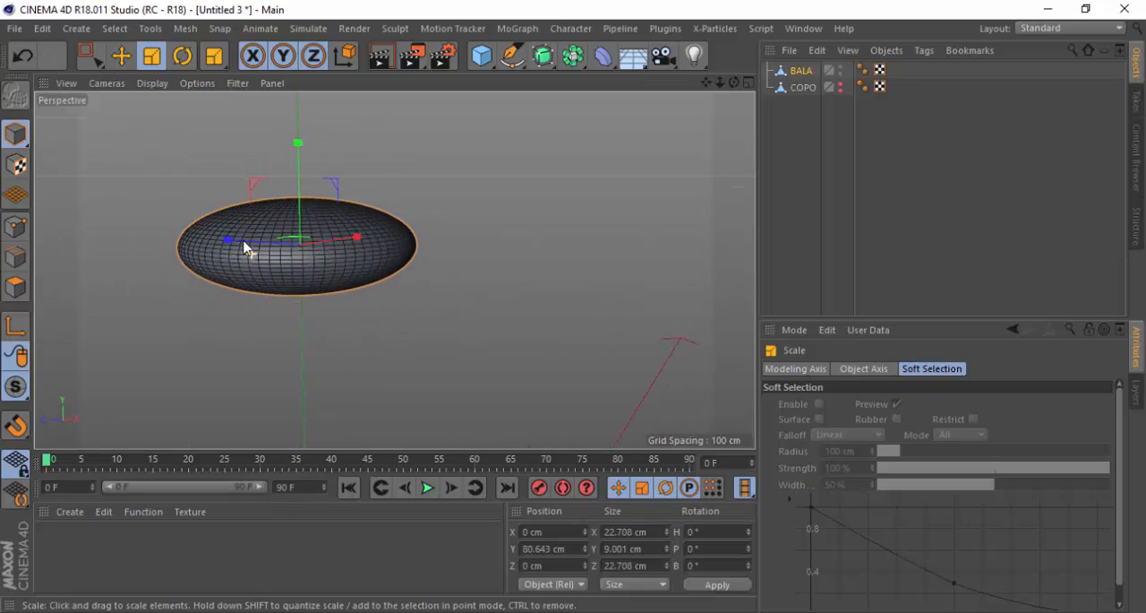
pyautogui.scroll(-3, 480, 173)
pyautogui.scroll(-3, 481, 176)
pyautogui.scroll(4, 465, 220)
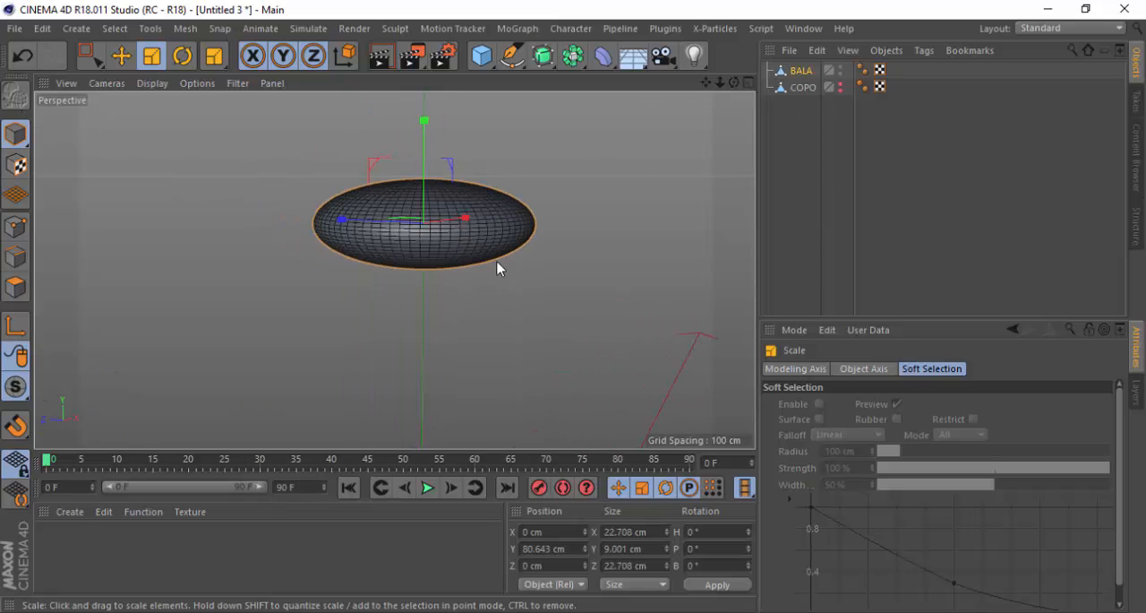
pyautogui.scroll(-1, 412, 251)
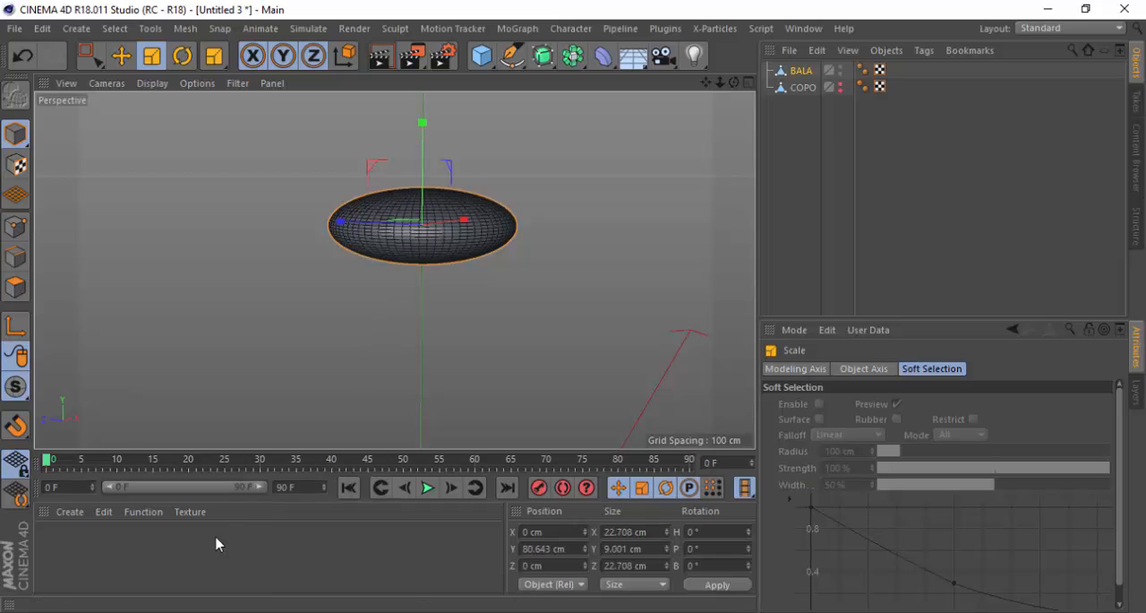
pyautogui.click(840, 84)
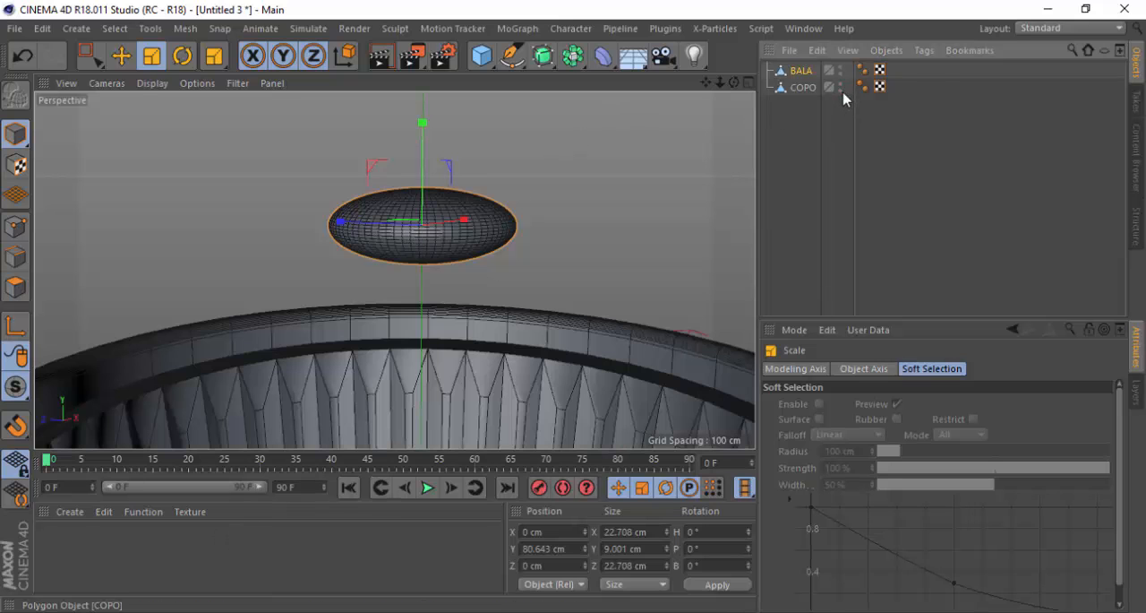
pyautogui.scroll(-3, 312, 212)
pyautogui.scroll(-2, 318, 219)
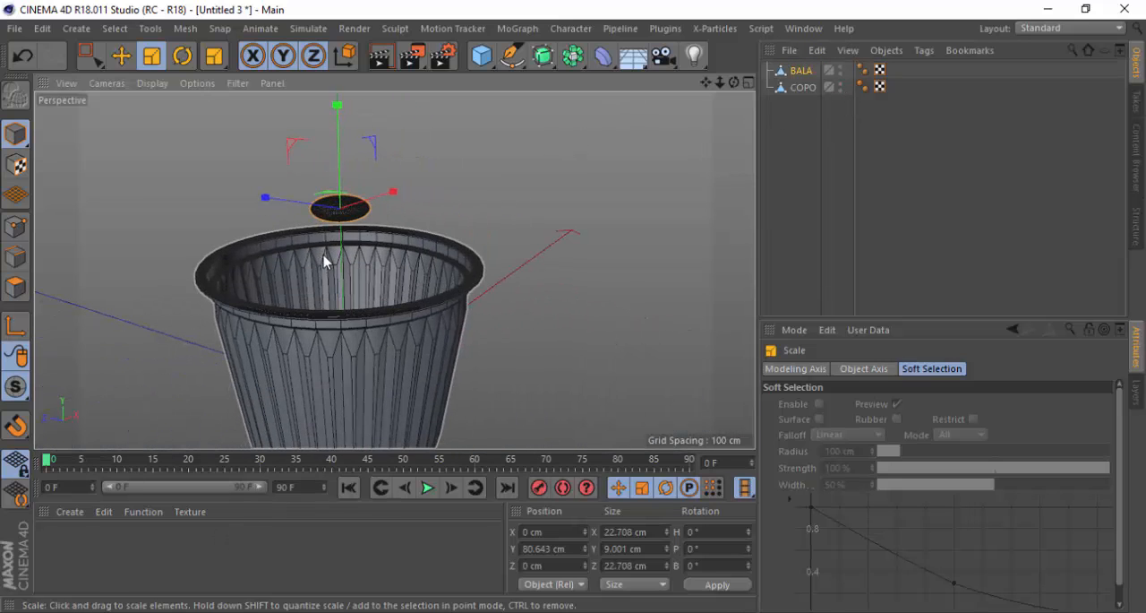
# Try moving the COPO cup along the X axis in the Top view, undo the move, and return to the perspective view
pyautogui.click(748, 83)
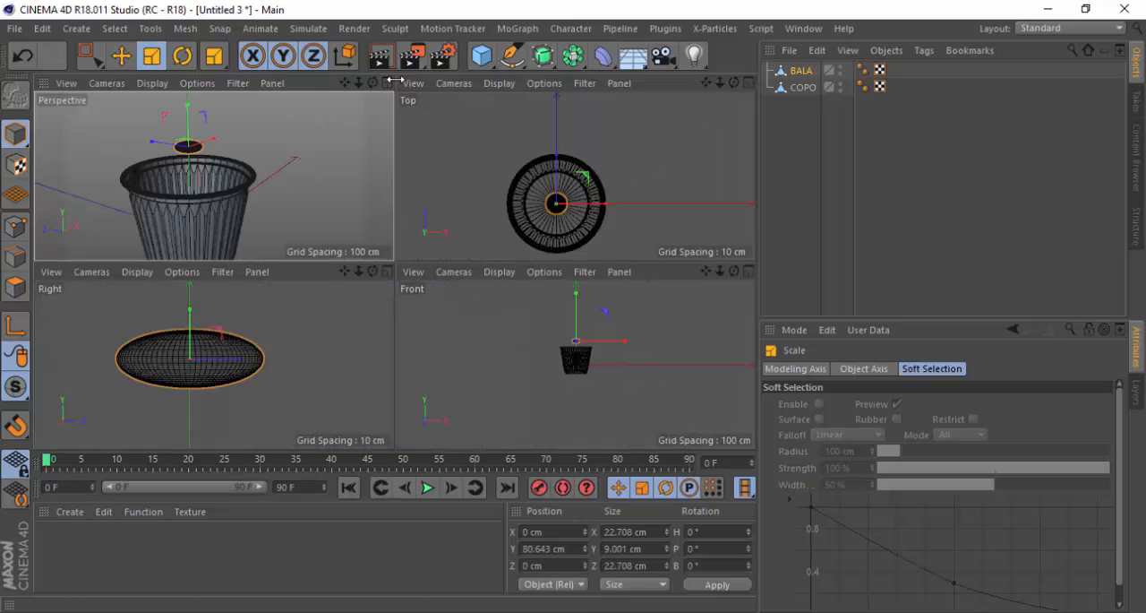
pyautogui.click(748, 82)
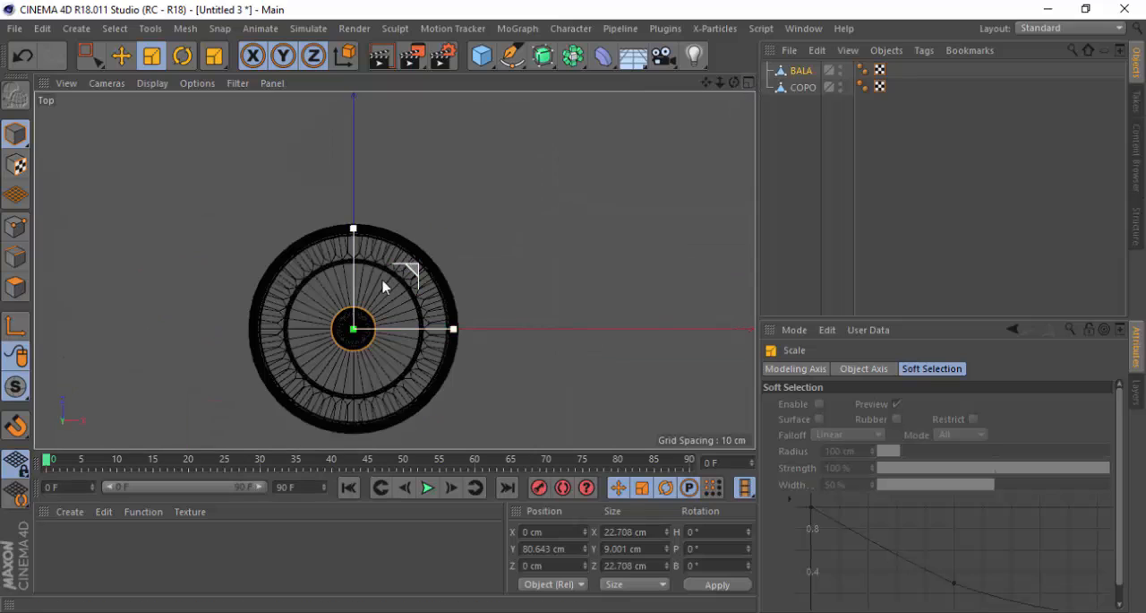
pyautogui.click(801, 88)
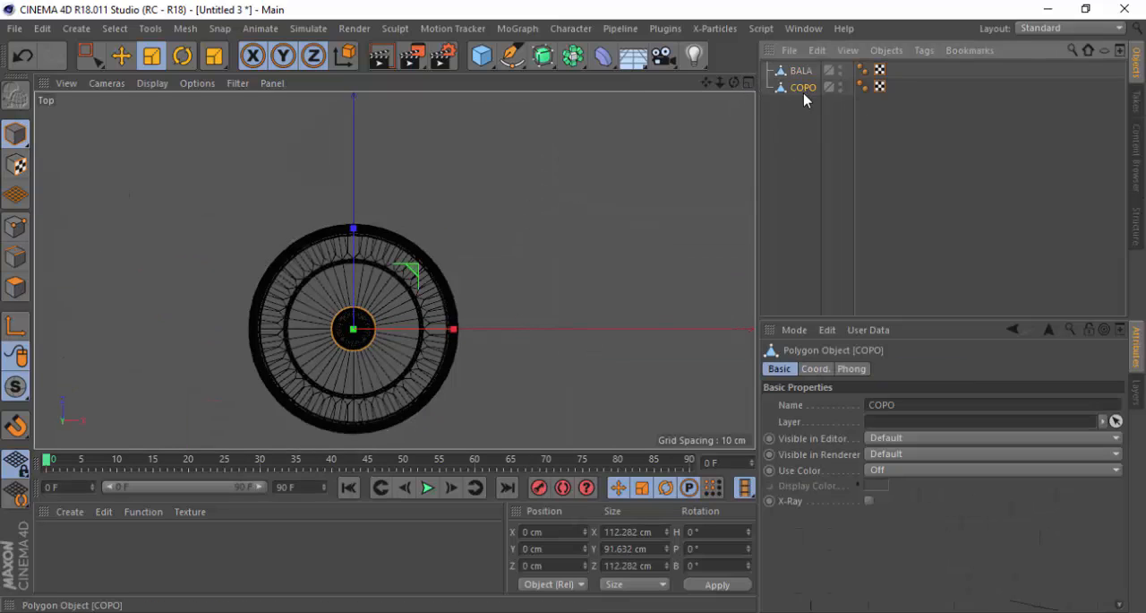
pyautogui.press('e')
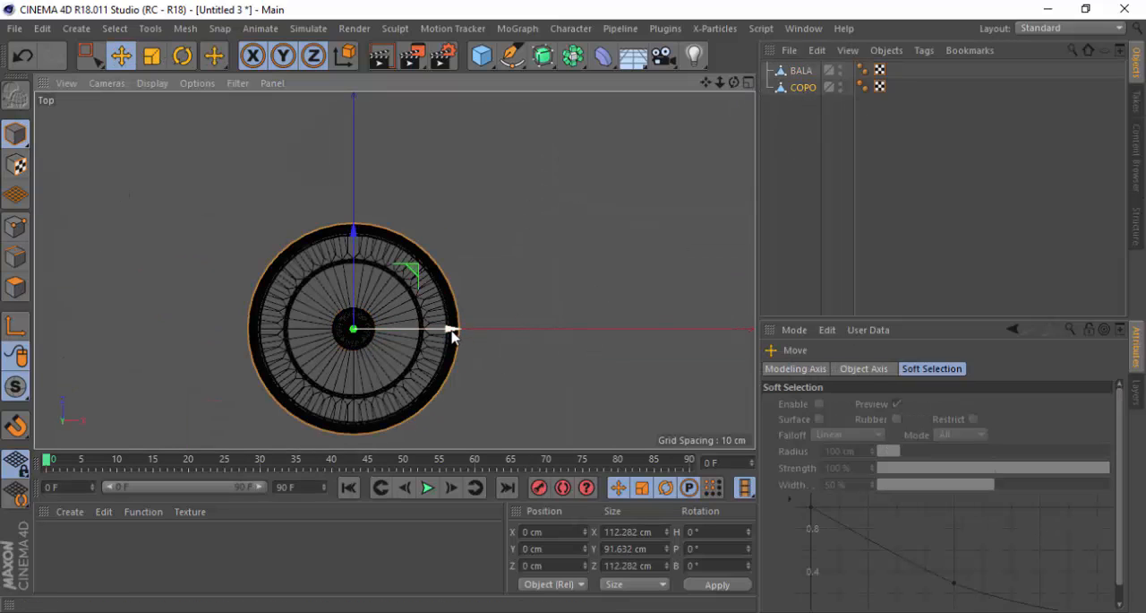
pyautogui.moveTo(452, 332); pyautogui.dragTo(580, 338)
pyautogui.hotkey('ctrl', 'z')
pyautogui.click(552, 548)
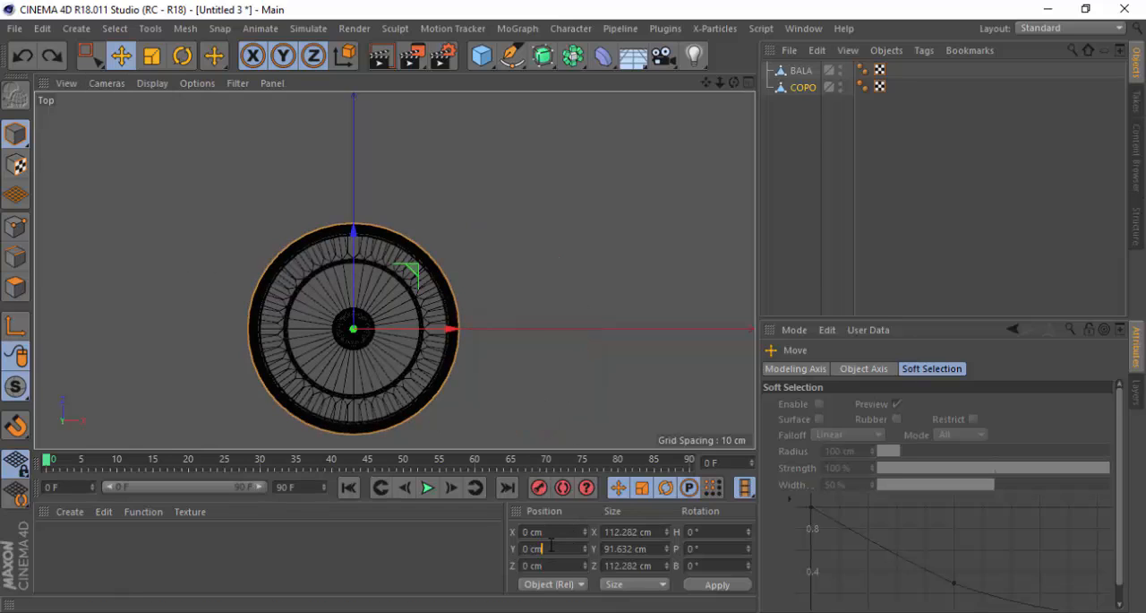
pyautogui.click(749, 82)
pyautogui.click(387, 84)
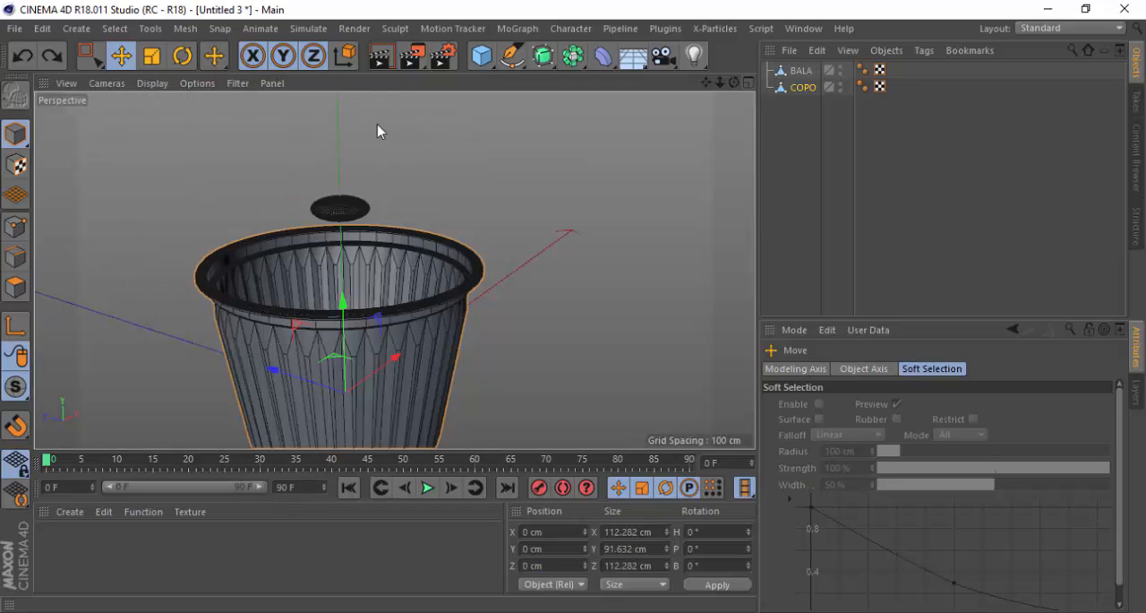
# Compare the size of BALA with the COPO cup in the Top and perspective views, then clear the selection
pyautogui.click(749, 83)
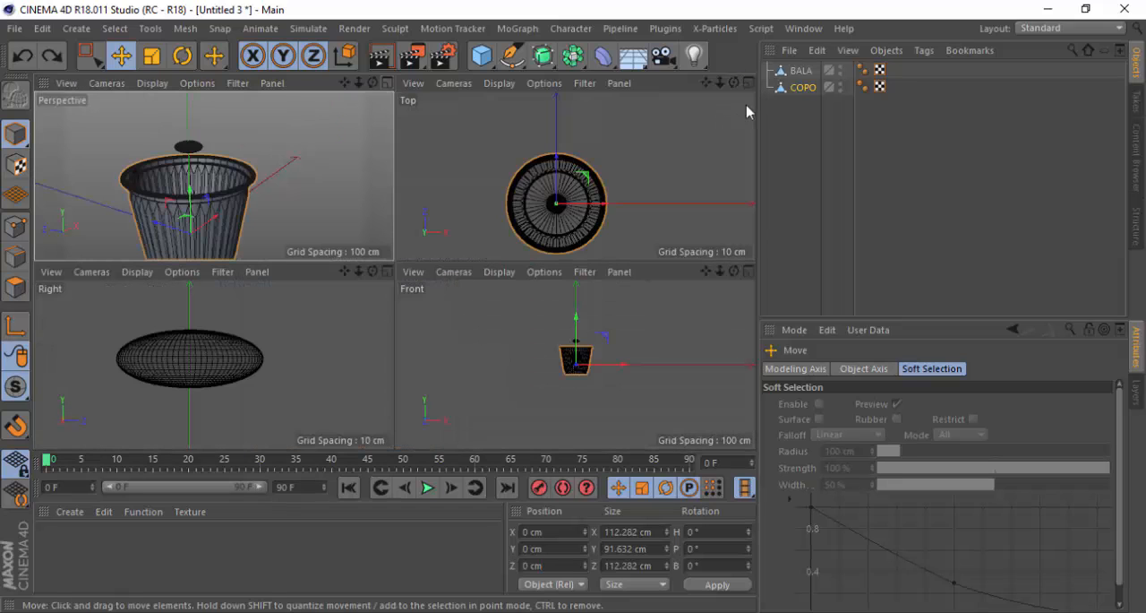
pyautogui.click(749, 87)
pyautogui.scroll(2, 300, 367)
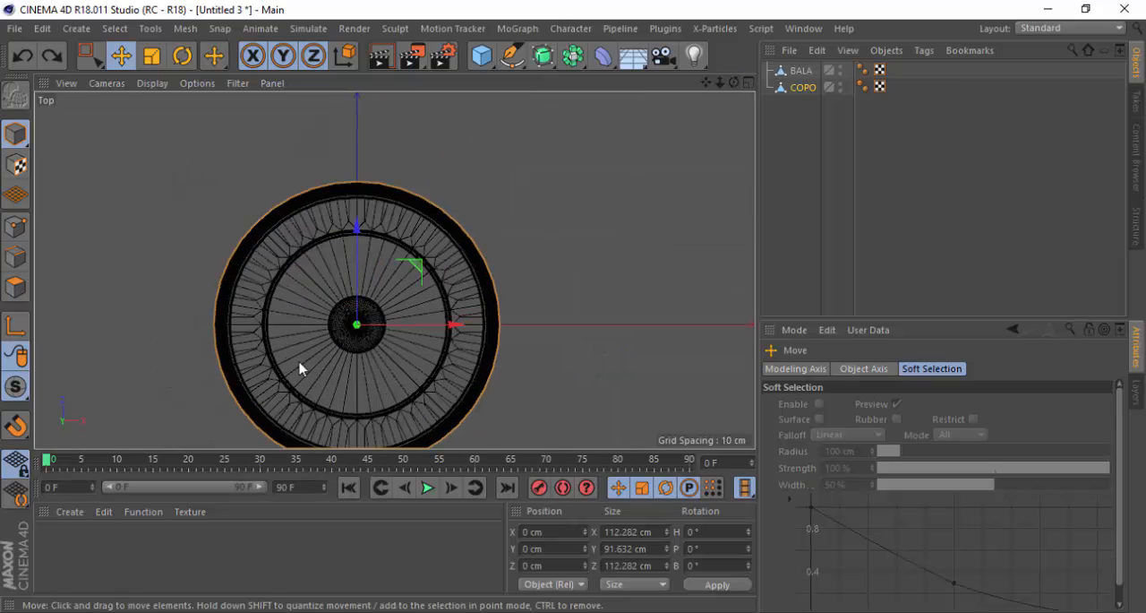
pyautogui.scroll(-2, 376, 235)
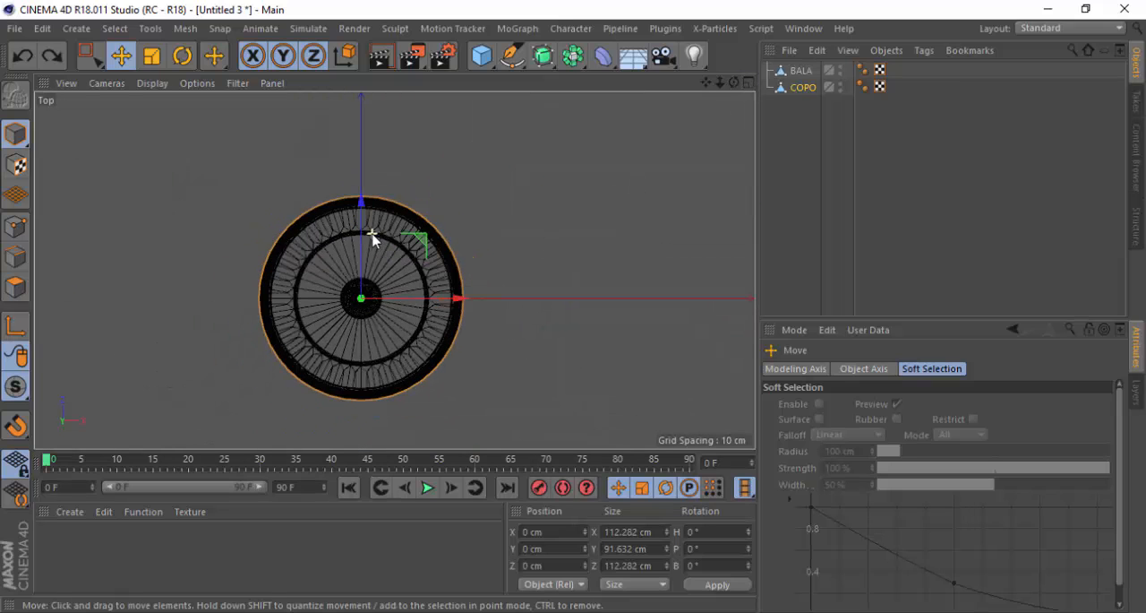
pyautogui.click(750, 83)
pyautogui.click(387, 84)
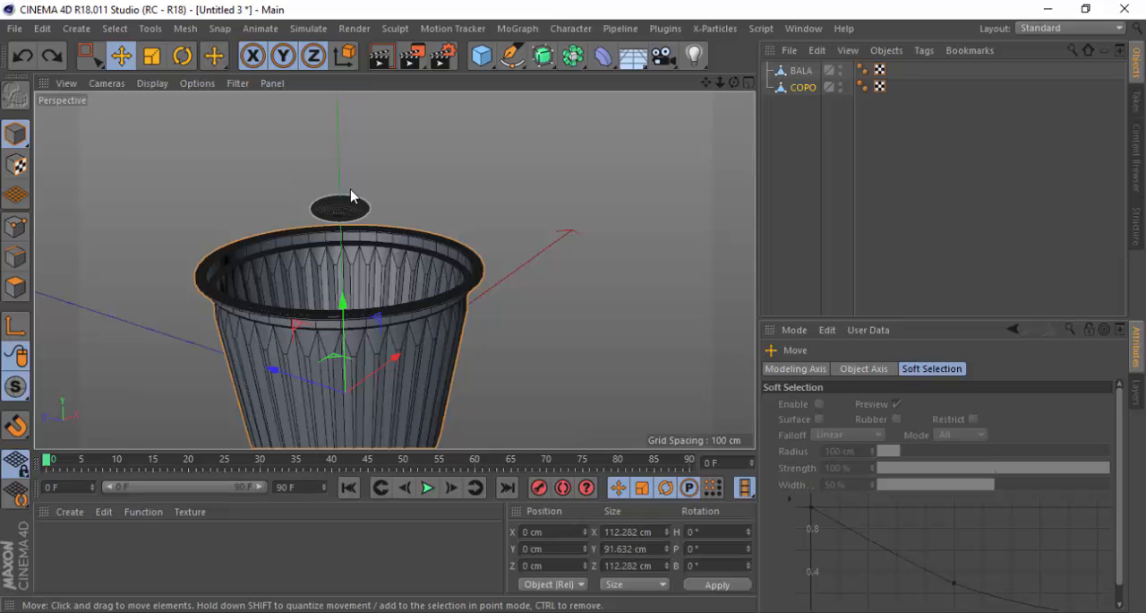
pyautogui.scroll(-3, 397, 217)
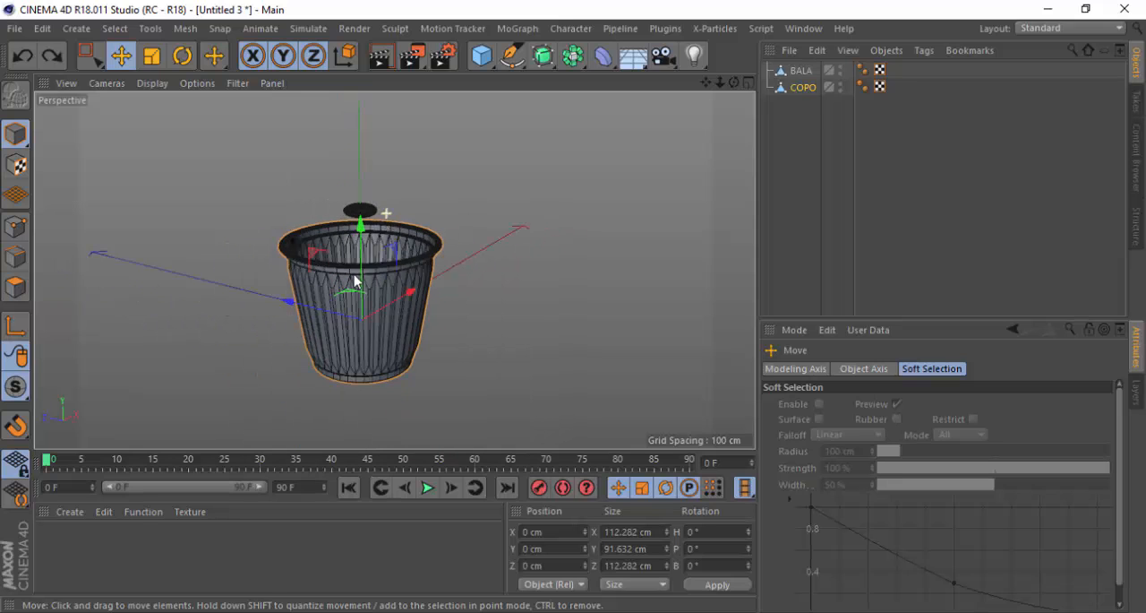
pyautogui.scroll(2, 305, 283)
pyautogui.keyDown('alt'); pyautogui.moveTo(413, 278); pyautogui.dragTo(636, 141); pyautogui.keyUp('alt')
pyautogui.click(788, 131)
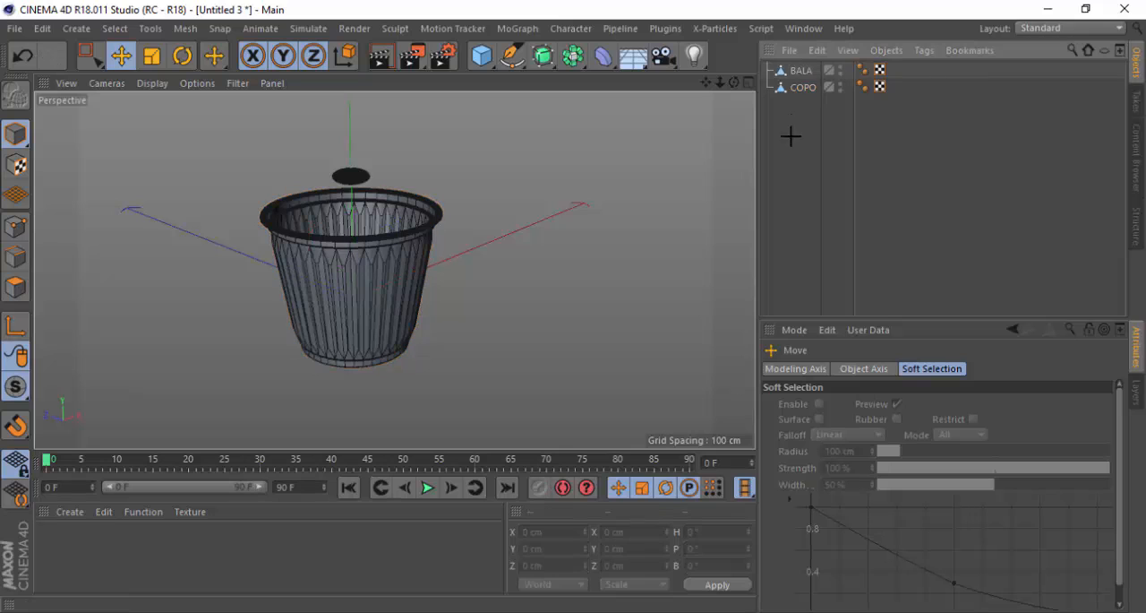
# Add a Floor object to the scene
pyautogui.click(633, 56)
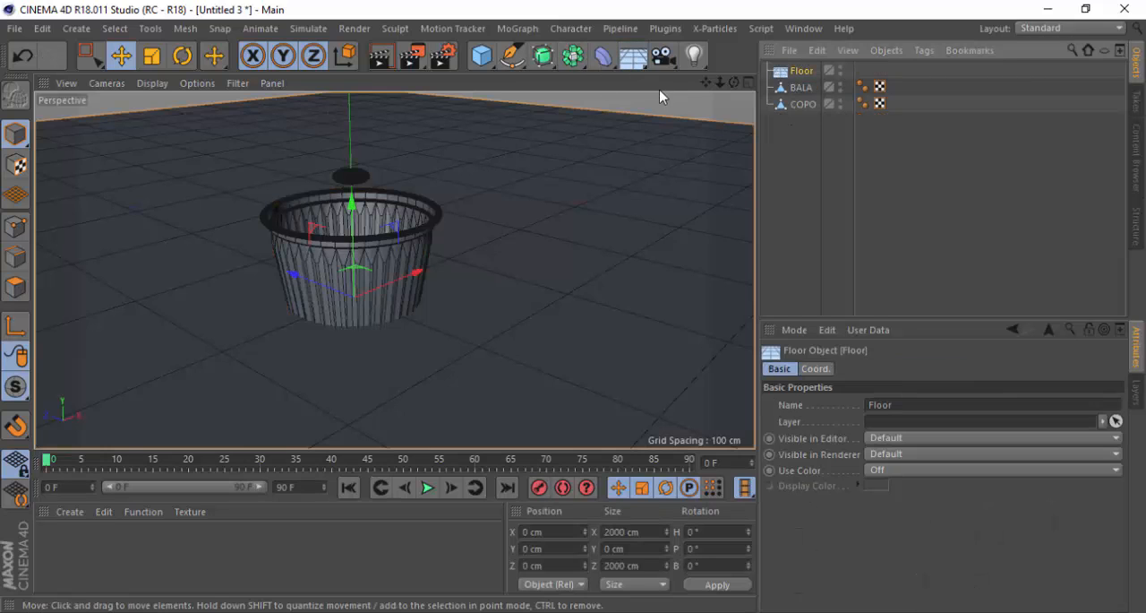
pyautogui.hotkey('ctrl', 'z')
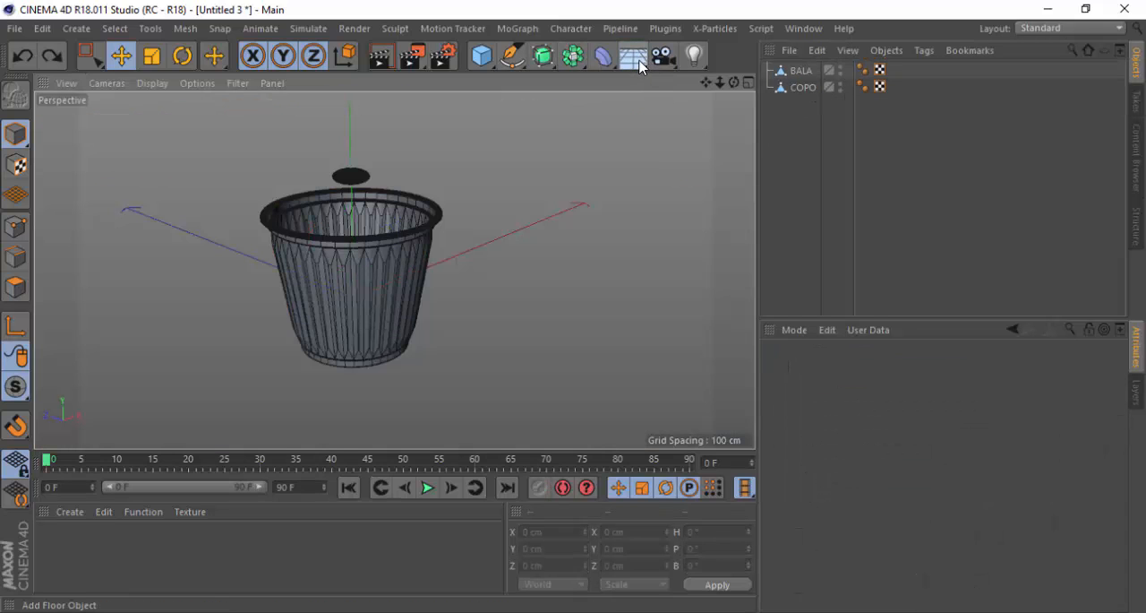
pyautogui.click(633, 57)
# Lower the floor along the Y axis in the Right view to about -33.2 cm, just under the cup's base
pyautogui.click(749, 82)
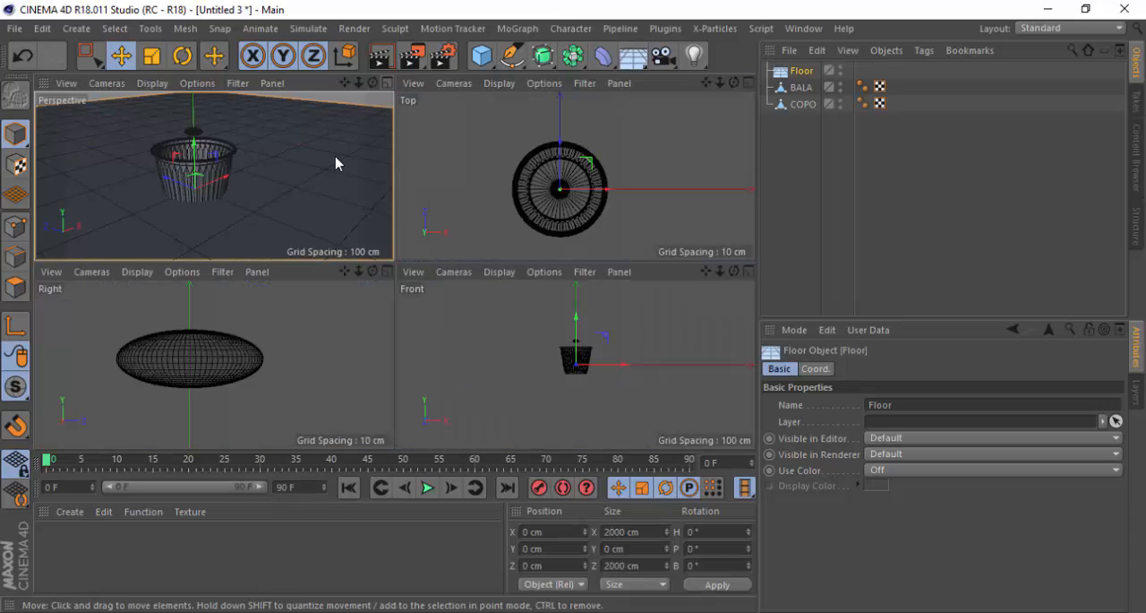
pyautogui.click(387, 82)
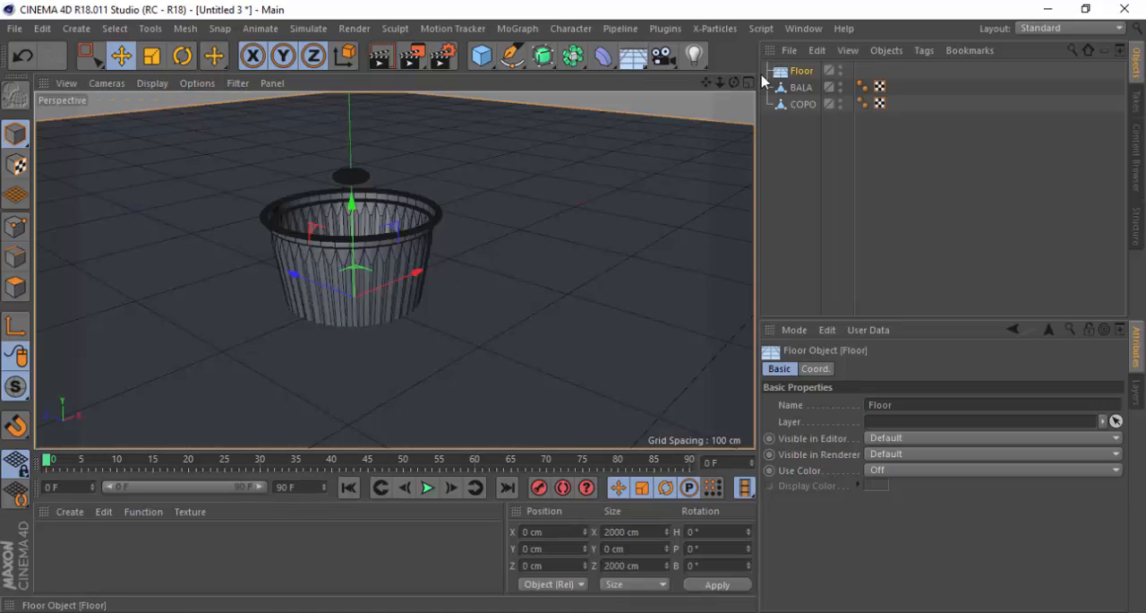
pyautogui.click(749, 82)
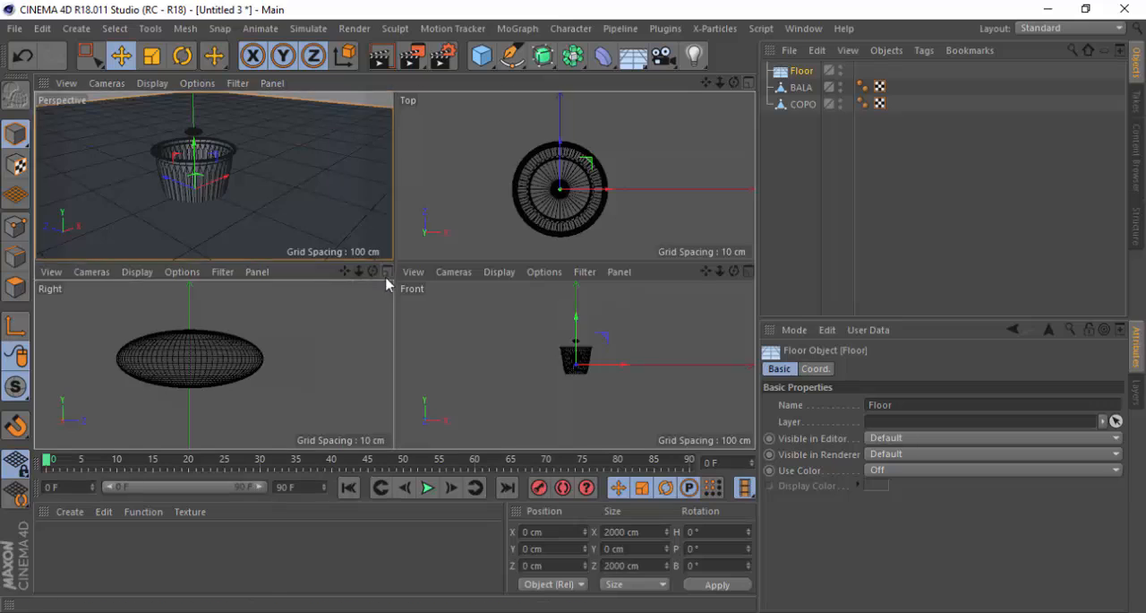
pyautogui.click(387, 272)
pyautogui.scroll(-1, 380, 269)
pyautogui.scroll(-5, 510, 182)
pyautogui.scroll(-8, 434, 171)
pyautogui.scroll(4, 498, 371)
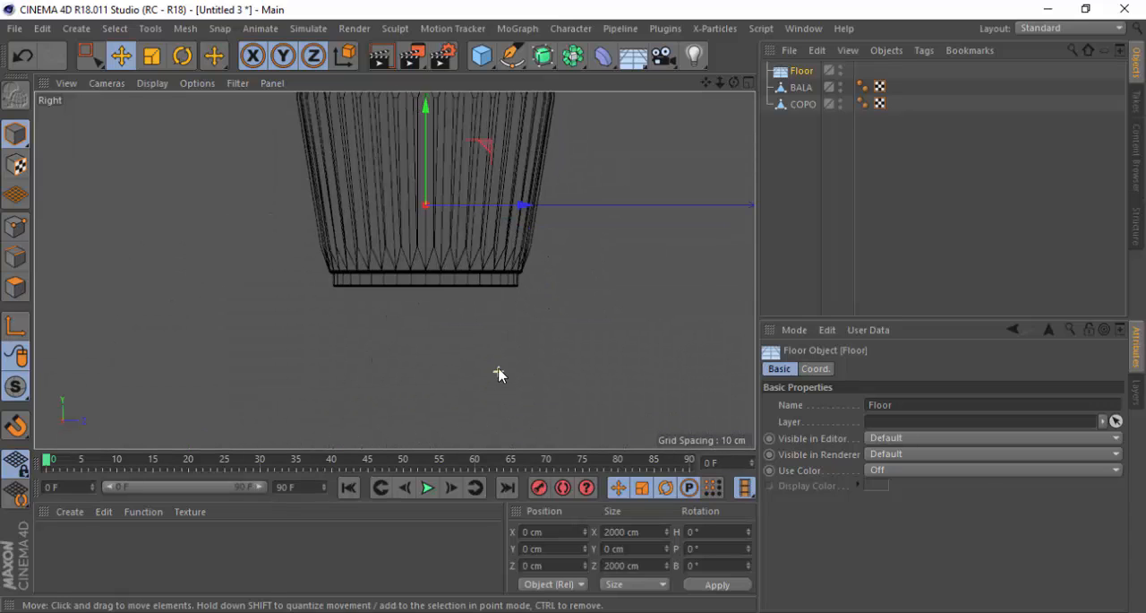
pyautogui.click(430, 178)
pyautogui.scroll(3, 418, 130)
pyautogui.moveTo(427, 141); pyautogui.dragTo(428, 309)
pyautogui.scroll(4, 429, 350)
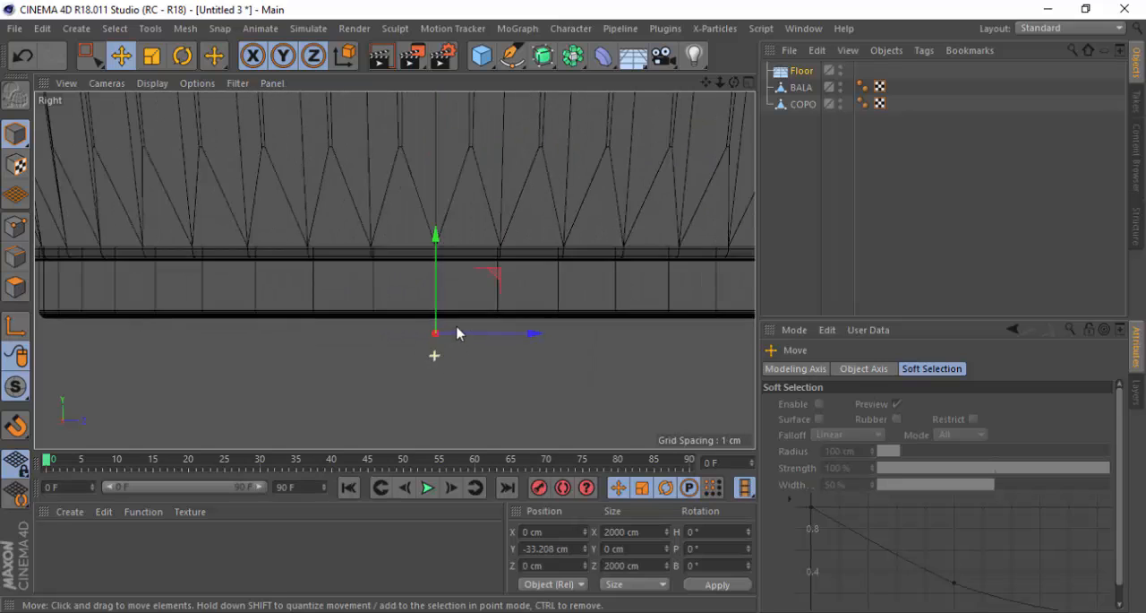
# Fine-tune the floor's height to about -32 cm on Y so it meets the cup's base, and return to the perspective view
pyautogui.scroll(1, 457, 333)
pyautogui.moveTo(456, 204); pyautogui.dragTo(458, 192)
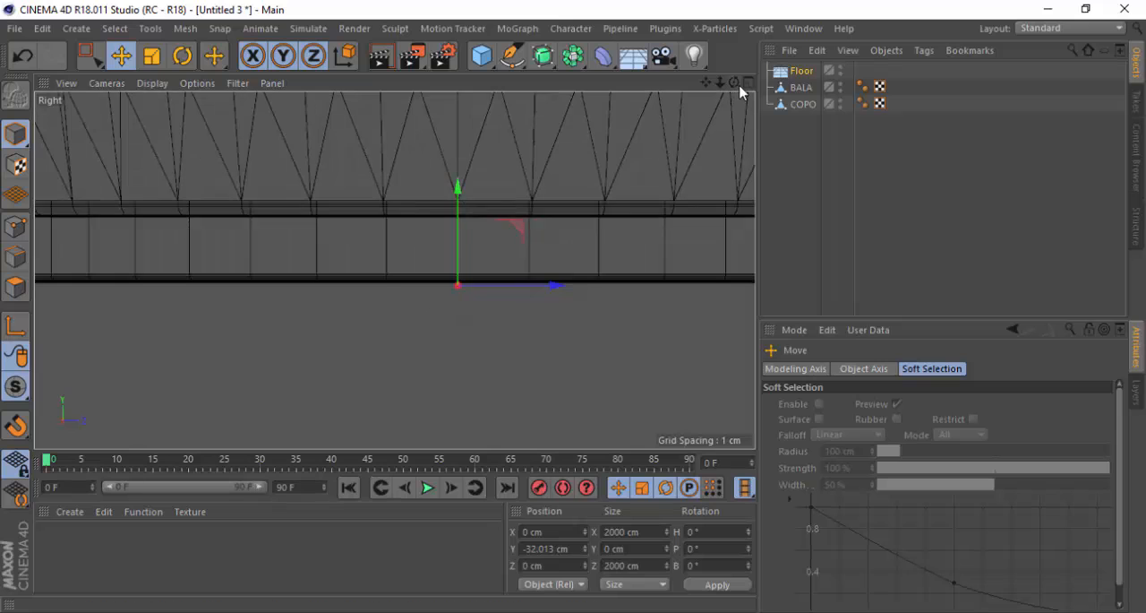
pyautogui.click(747, 84)
pyautogui.click(387, 83)
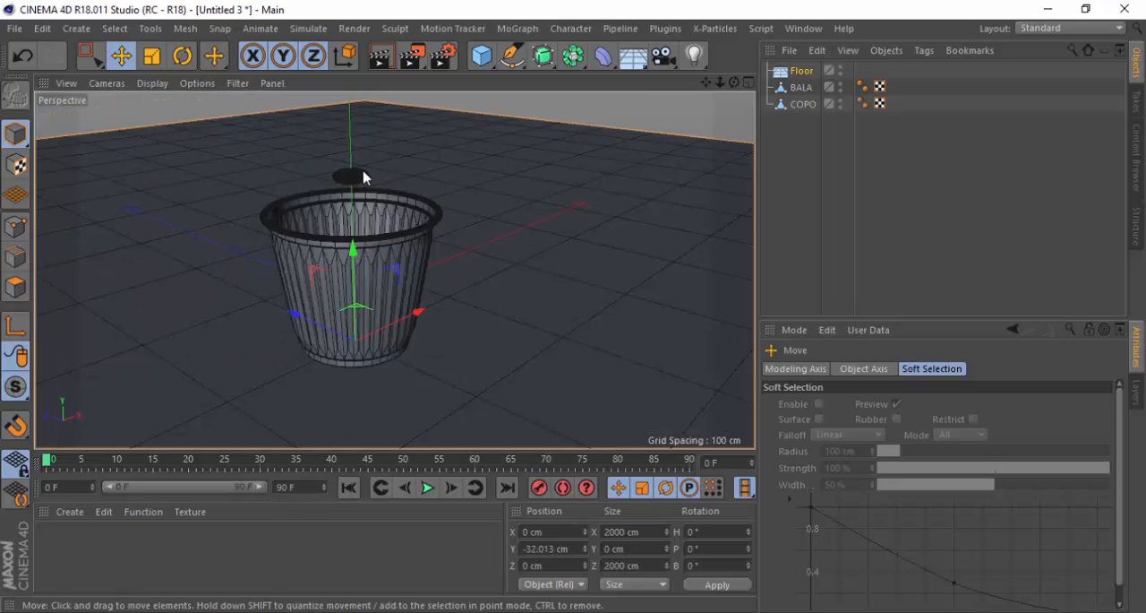
# Place Floor below COPO in the object hierarchy and add two Sky objects to the scene
pyautogui.moveTo(800, 71); pyautogui.dragTo(803, 116)
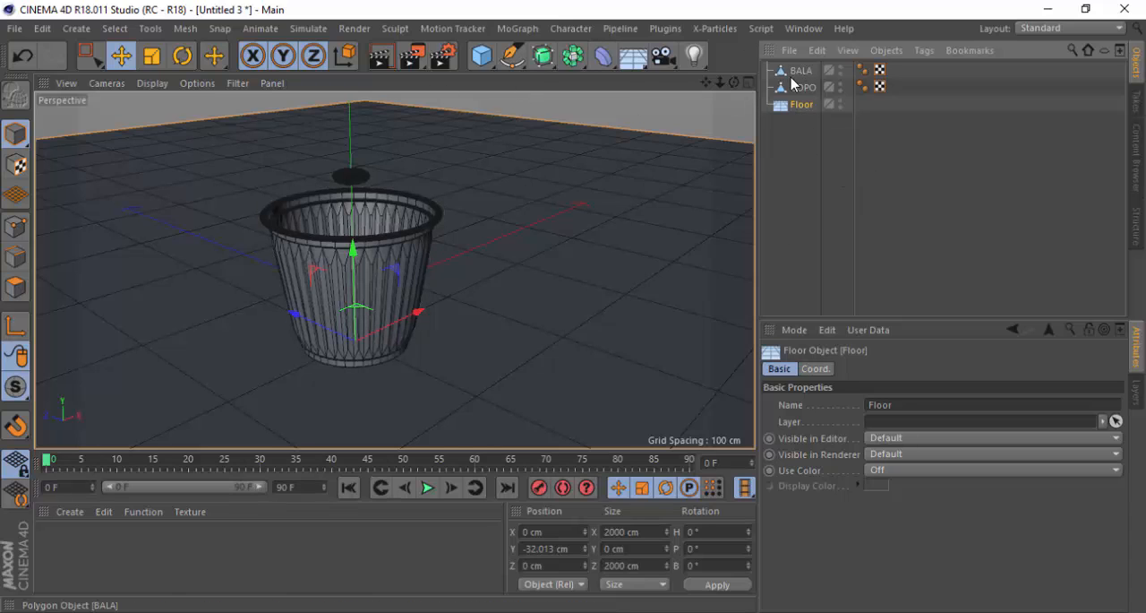
pyautogui.click(644, 59)
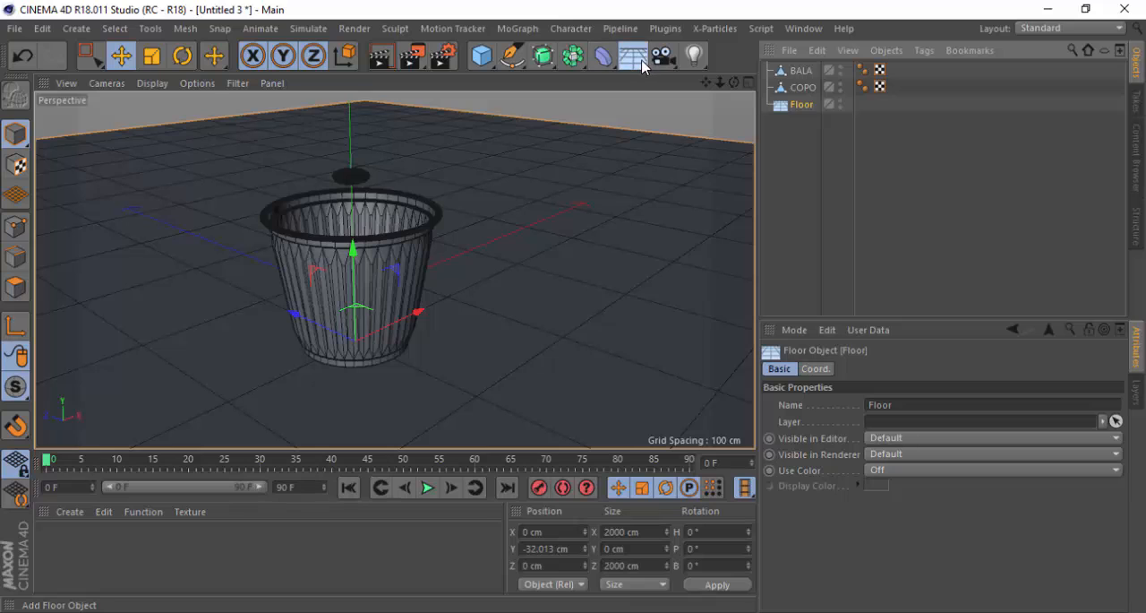
pyautogui.click(702, 110)
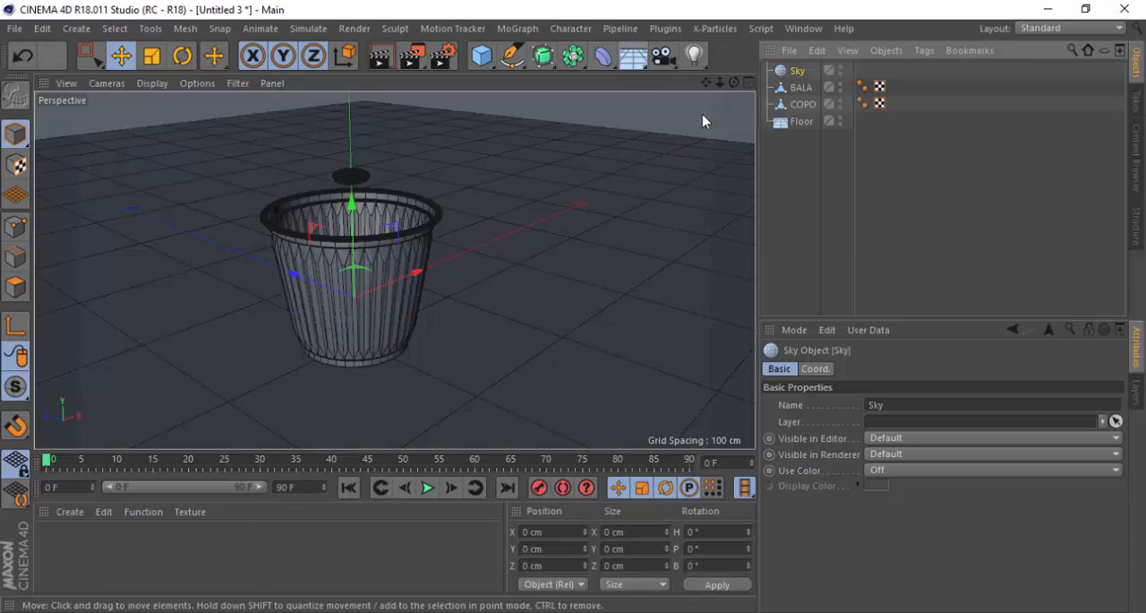
pyautogui.click(647, 60)
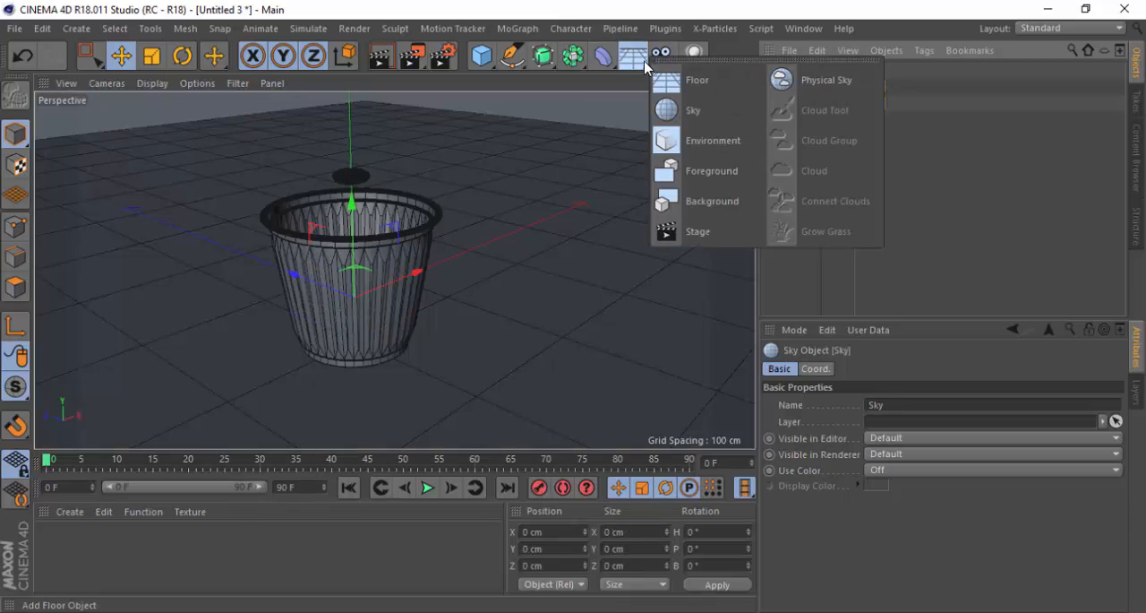
pyautogui.click(686, 111)
# Reorder both Sky objects between COPO and Floor in the object hierarchy and clear the selection
pyautogui.keyDown('shift'); pyautogui.click(803, 73); pyautogui.keyUp('shift')
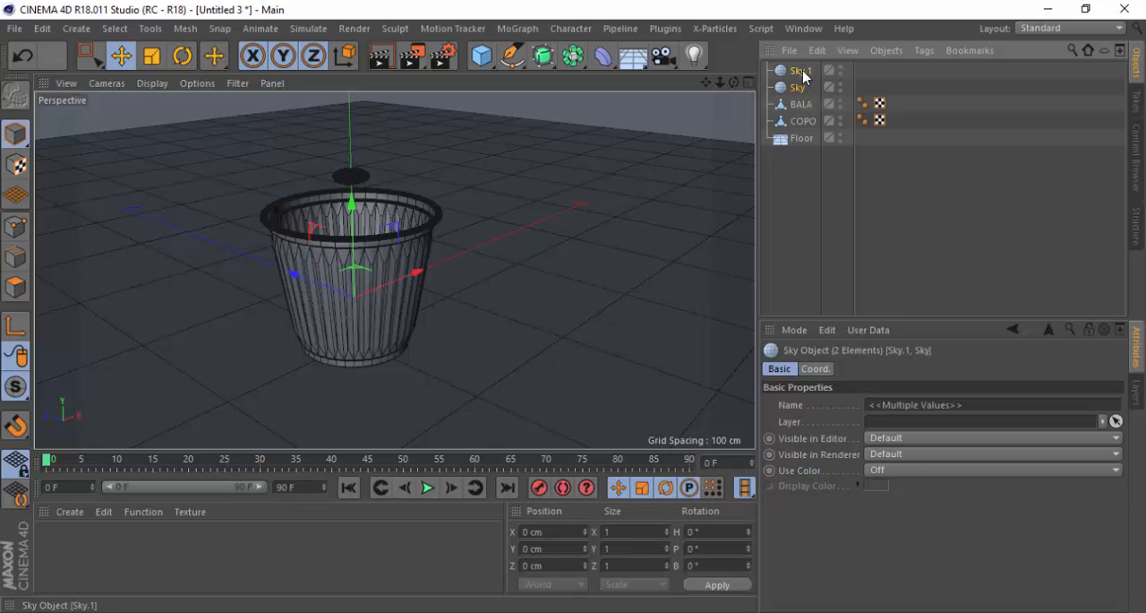
pyautogui.moveTo(803, 73); pyautogui.dragTo(795, 132)
pyautogui.click(547, 174)
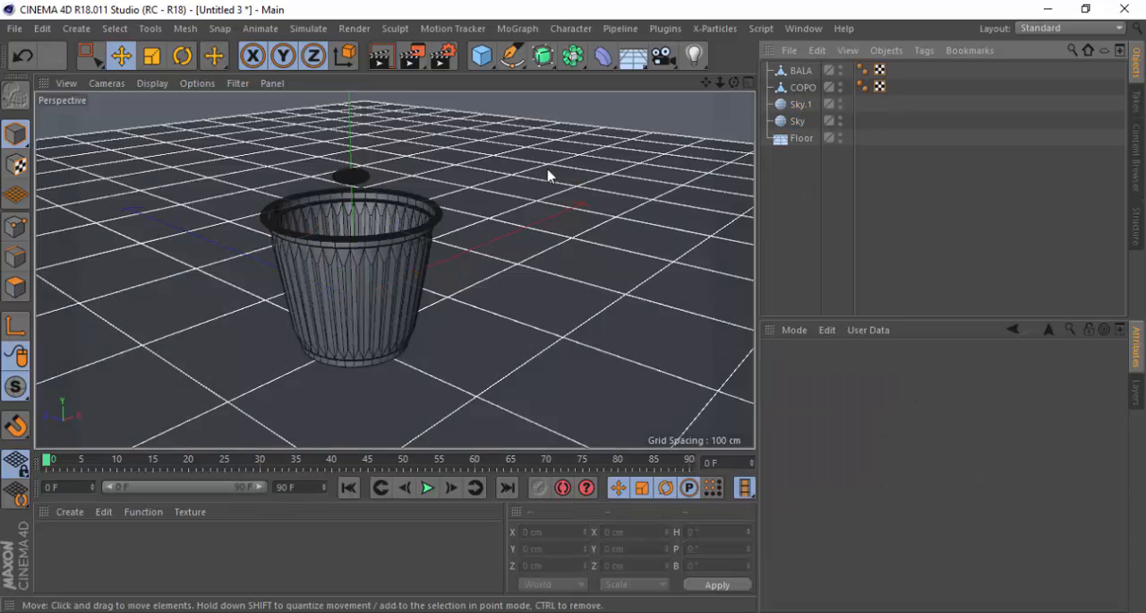
# Inspect the cup and BALA against the floor and sky from a low angle in the perspective view
pyautogui.scroll(-5, 469, 144)
pyautogui.scroll(3, 411, 206)
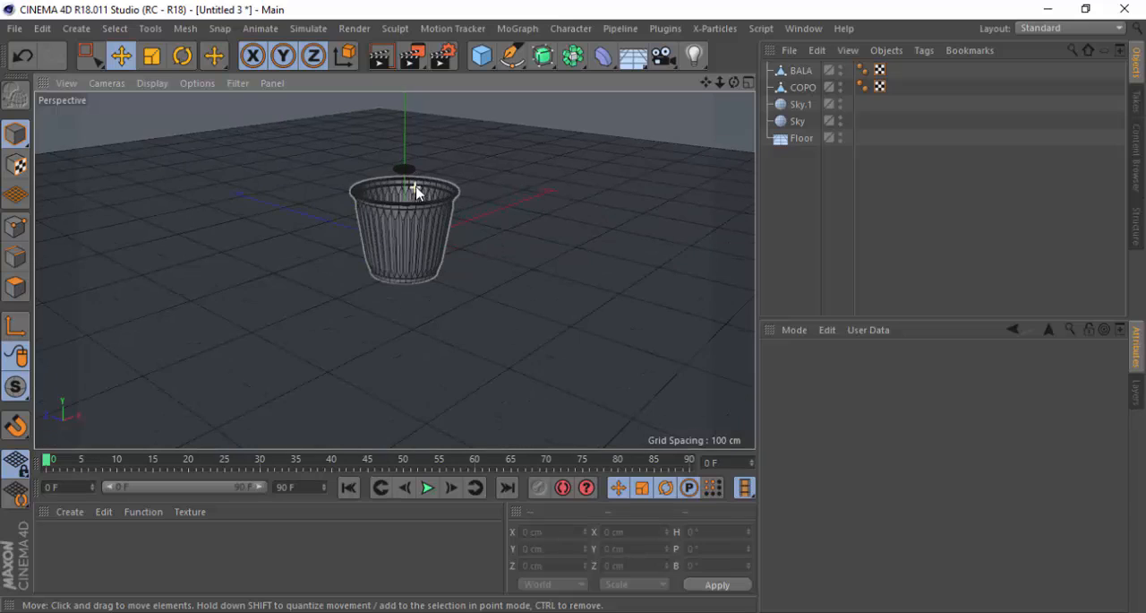
pyautogui.scroll(2, 421, 197)
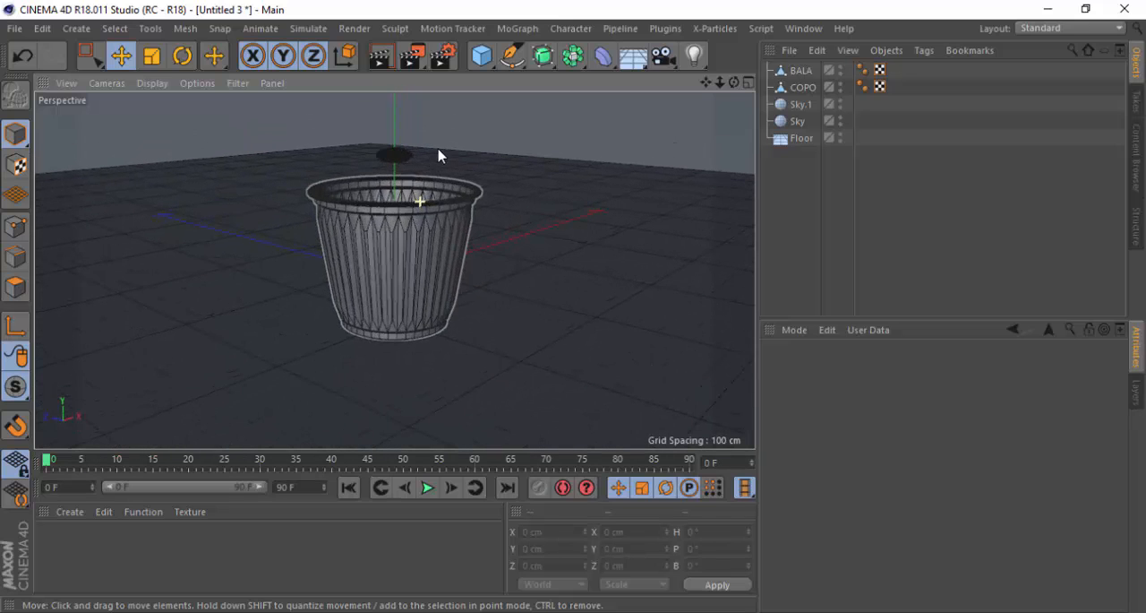
pyautogui.keyDown('alt'); pyautogui.moveTo(363, 224); pyautogui.dragTo(346, 378); pyautogui.keyUp('alt')
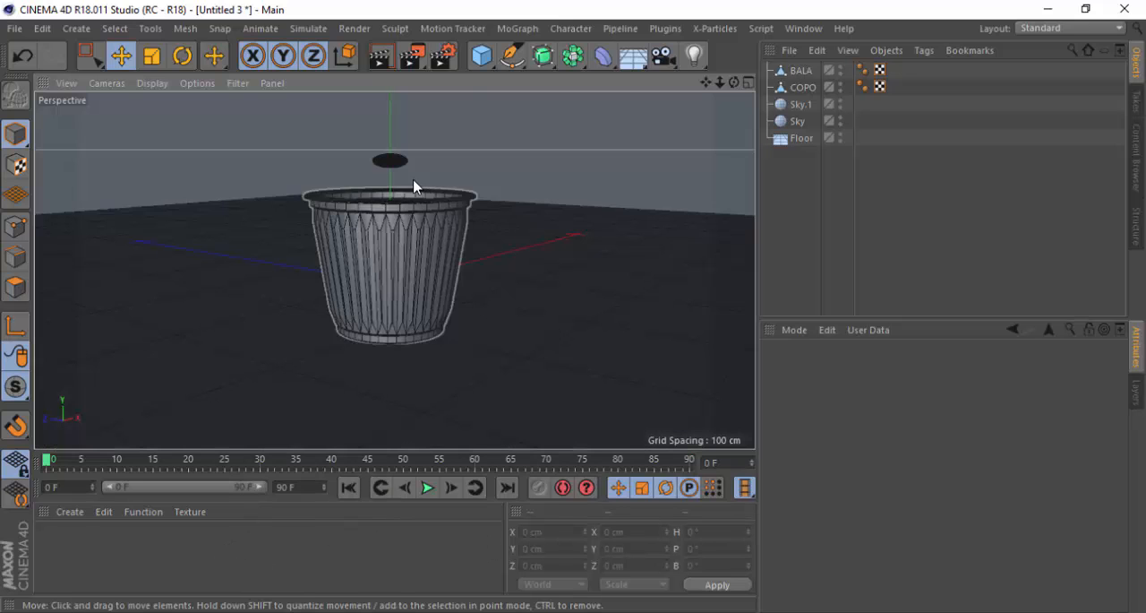
pyautogui.moveTo(703, 82); pyautogui.dragTo(706, 73)
pyautogui.scroll(2, 459, 182)
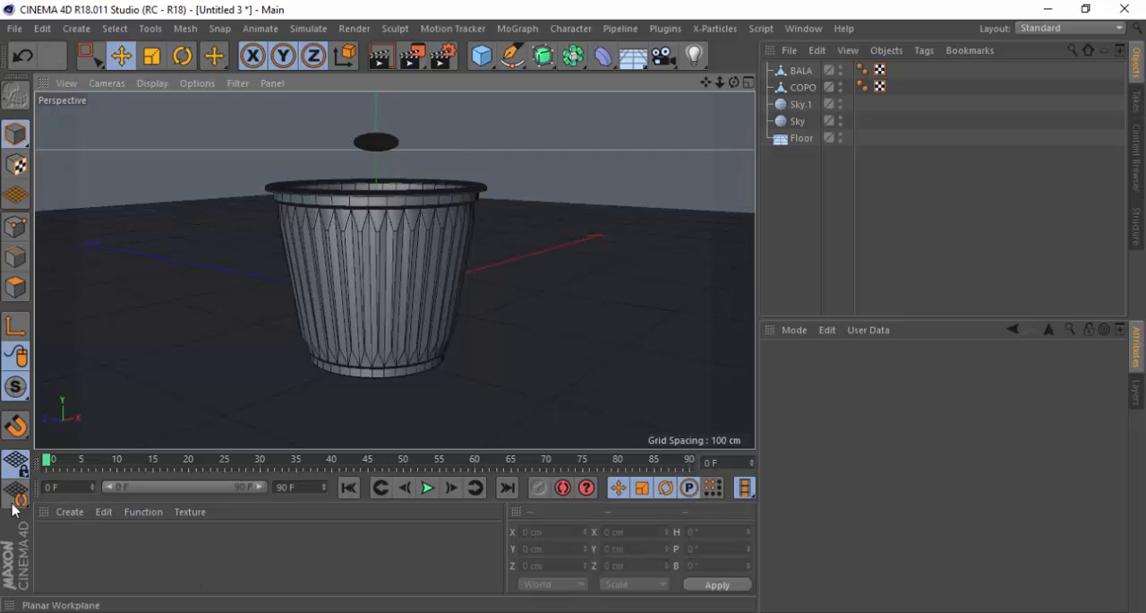
# Create a new material and open it in the Material Editor
pyautogui.click(68, 512)
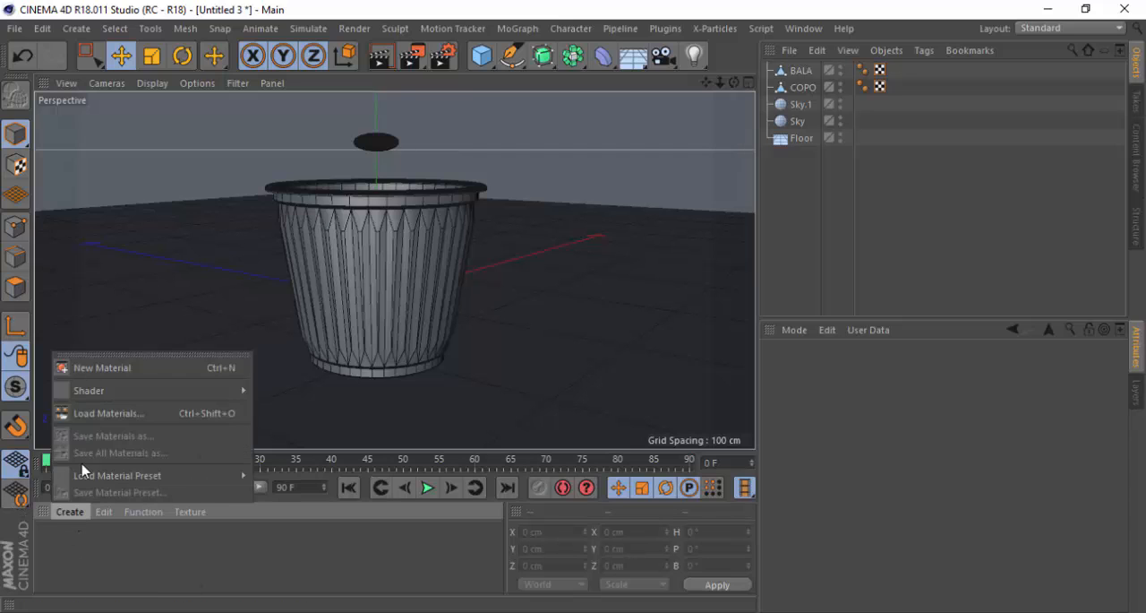
pyautogui.click(130, 367)
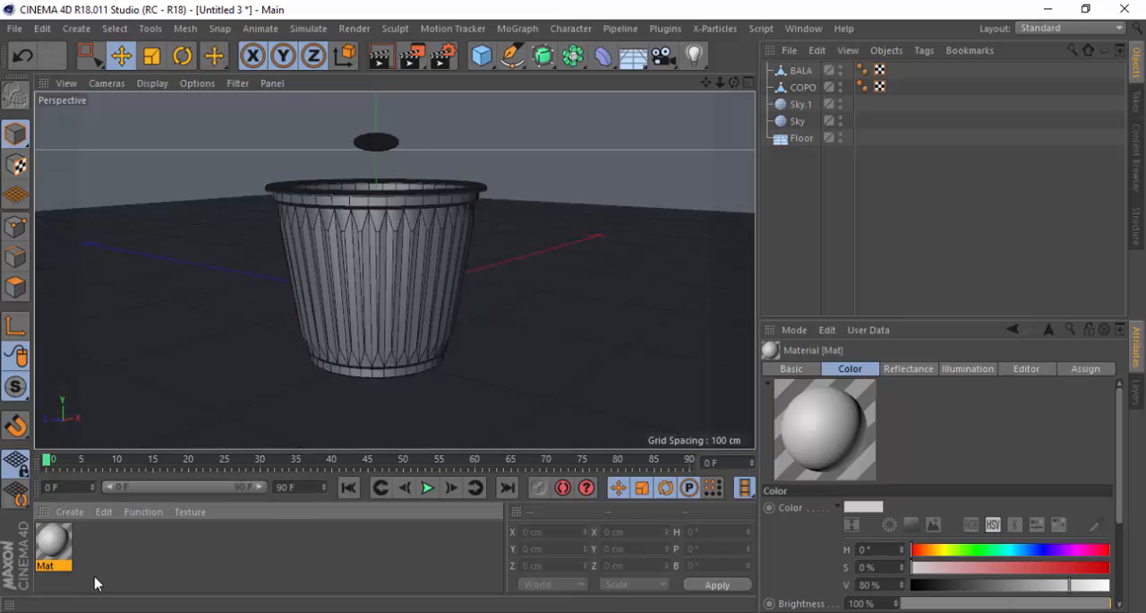
pyautogui.doubleClick(51, 546)
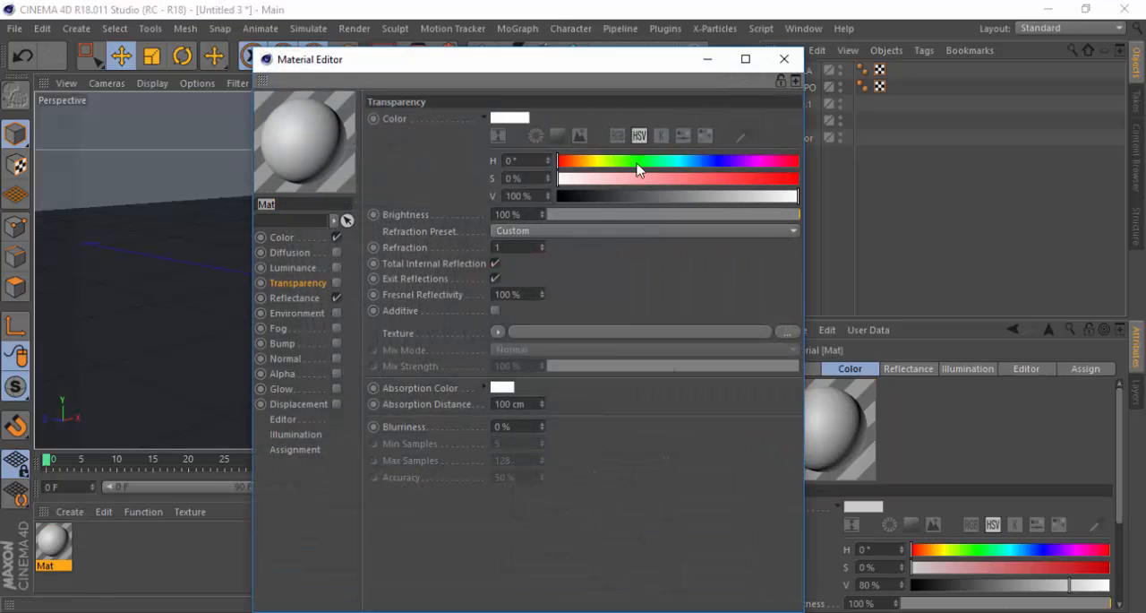
# Tint the material's Transparency color a pale yellow with a hue of about 65°
pyautogui.click(597, 166)
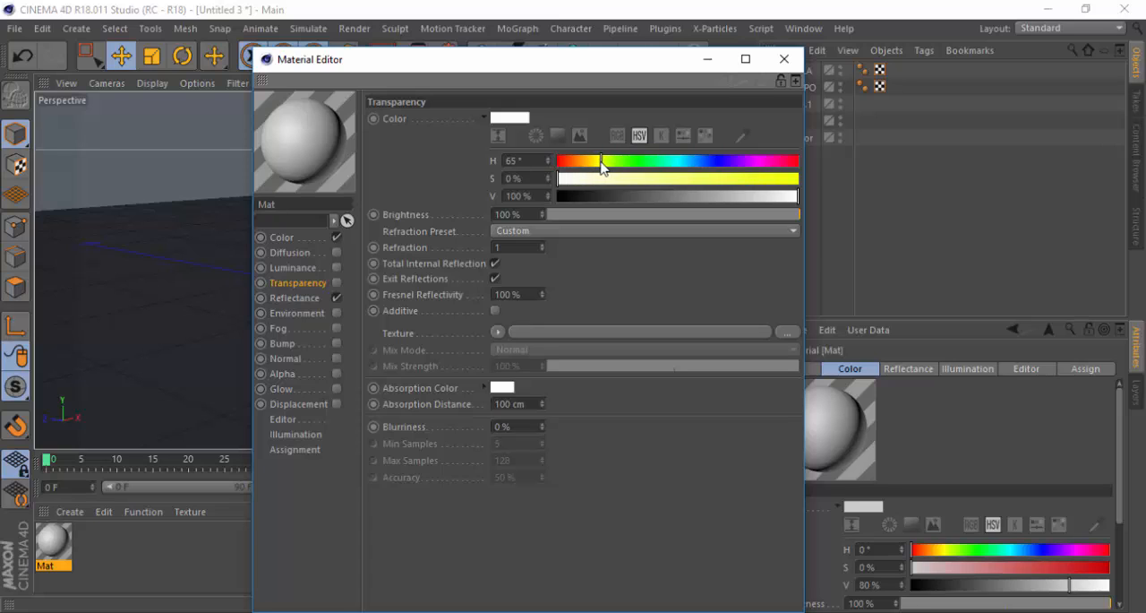
pyautogui.click(588, 178)
pyautogui.moveTo(581, 179); pyautogui.dragTo(579, 178)
# Set the material's Color channel to a cream tone with hue 52°, saturation 10% and value 100%, and close the editor
pyautogui.click(282, 239)
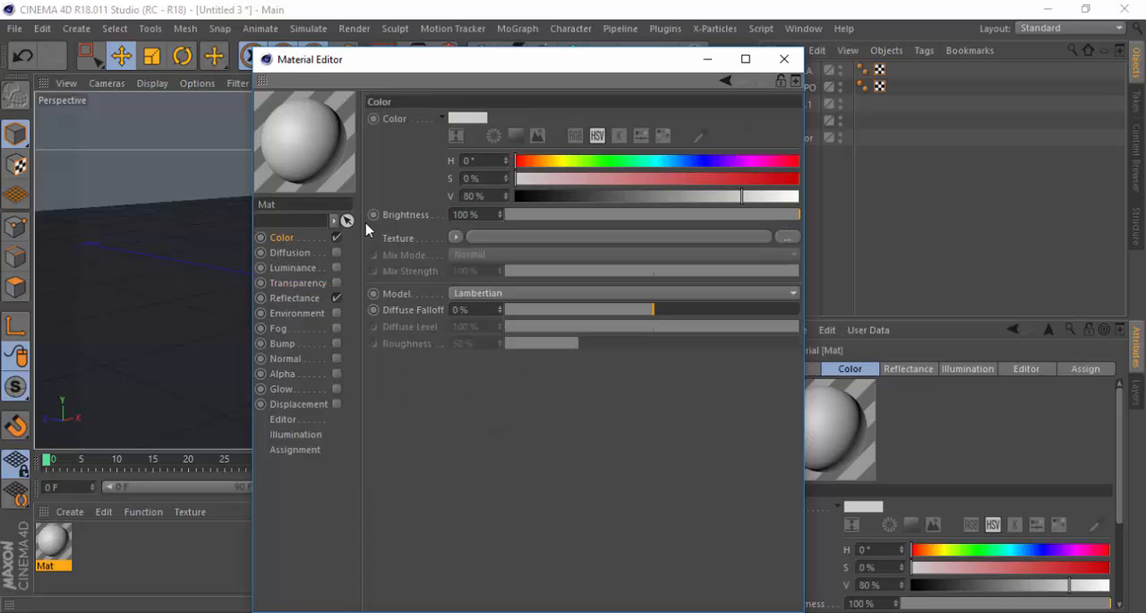
pyautogui.click(557, 162)
pyautogui.click(570, 178)
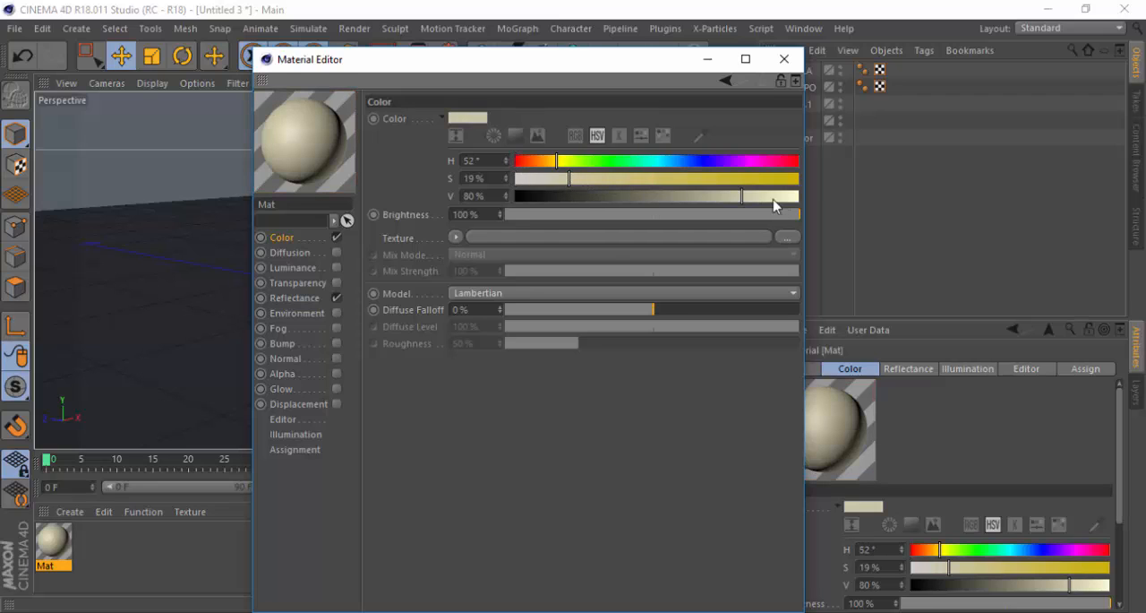
pyautogui.moveTo(778, 196); pyautogui.dragTo(801, 197)
pyautogui.moveTo(570, 178); pyautogui.dragTo(548, 181)
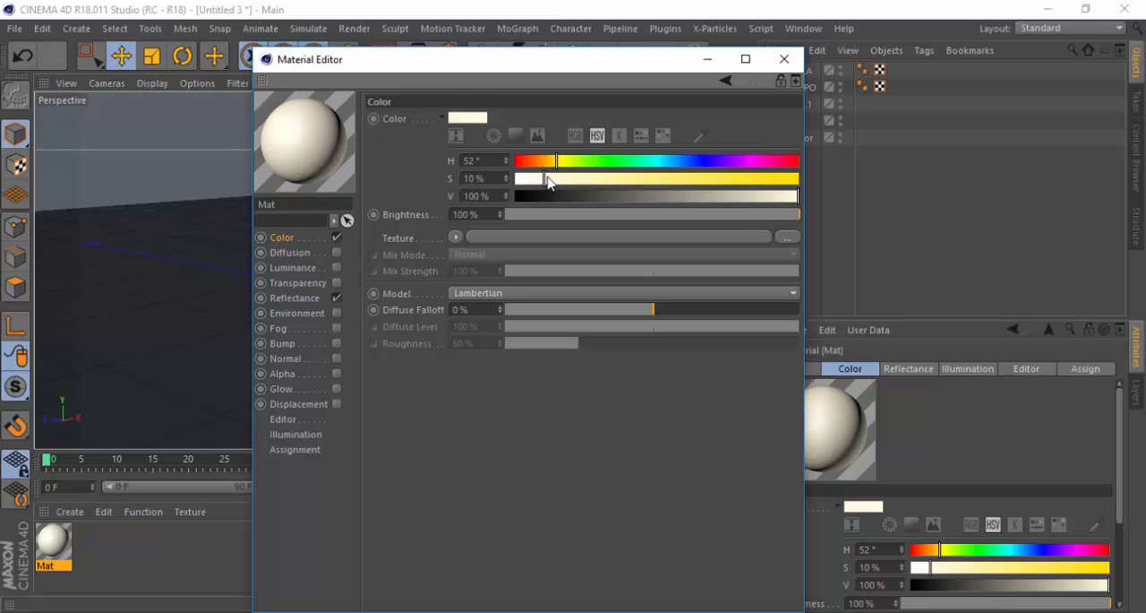
pyautogui.click(792, 60)
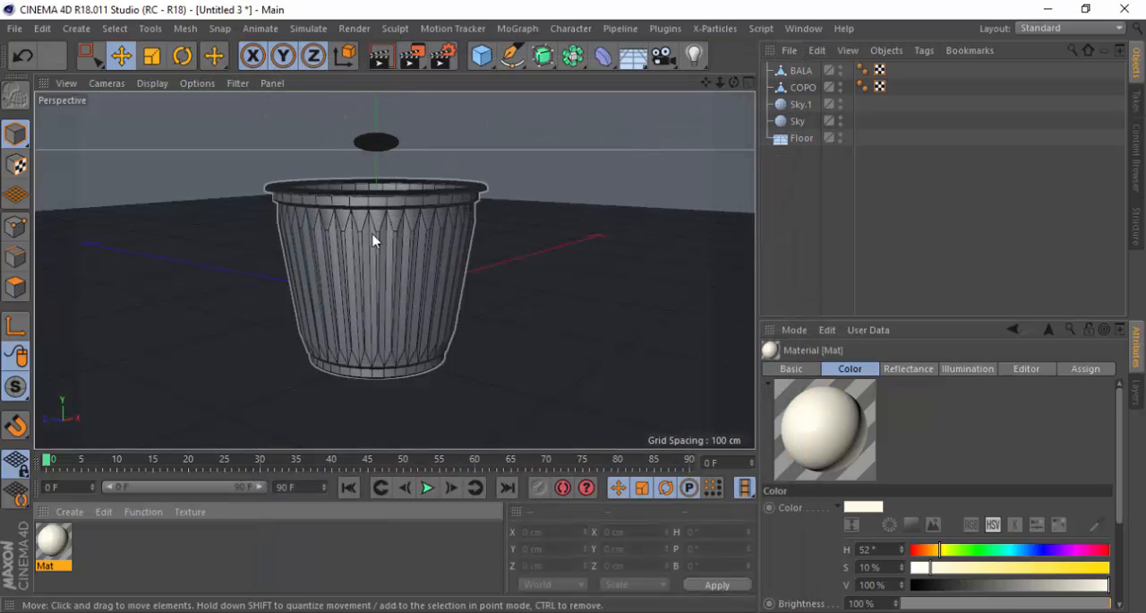
# Disable the Reflectance channel of the cream material Mat and close its editor
pyautogui.keyDown('alt'); pyautogui.moveTo(369, 234); pyautogui.dragTo(367, 245); pyautogui.keyUp('alt')
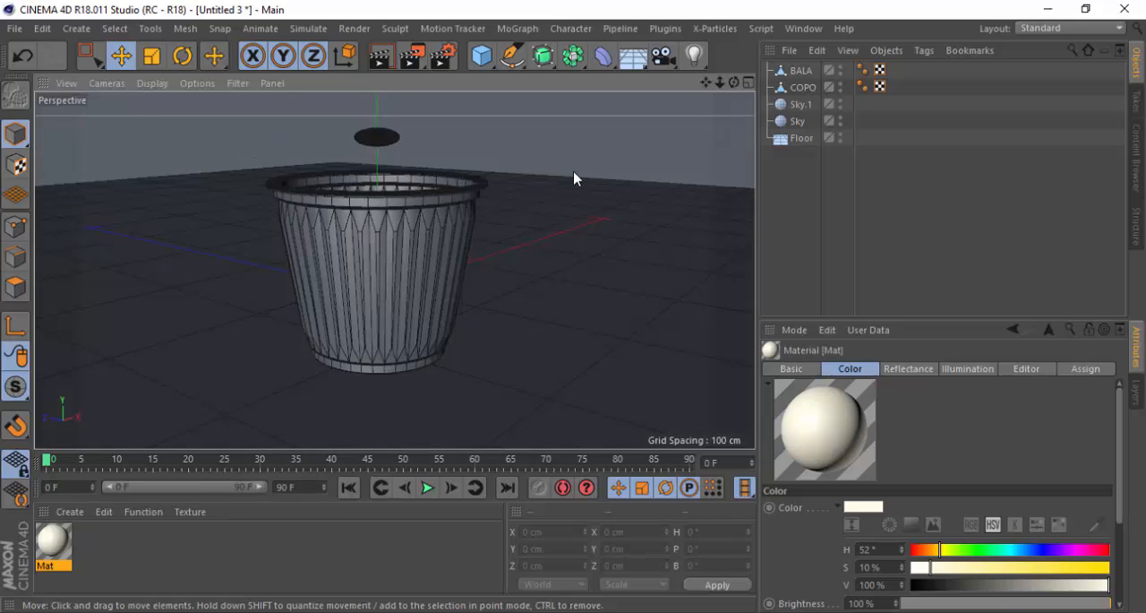
pyautogui.doubleClick(53, 550)
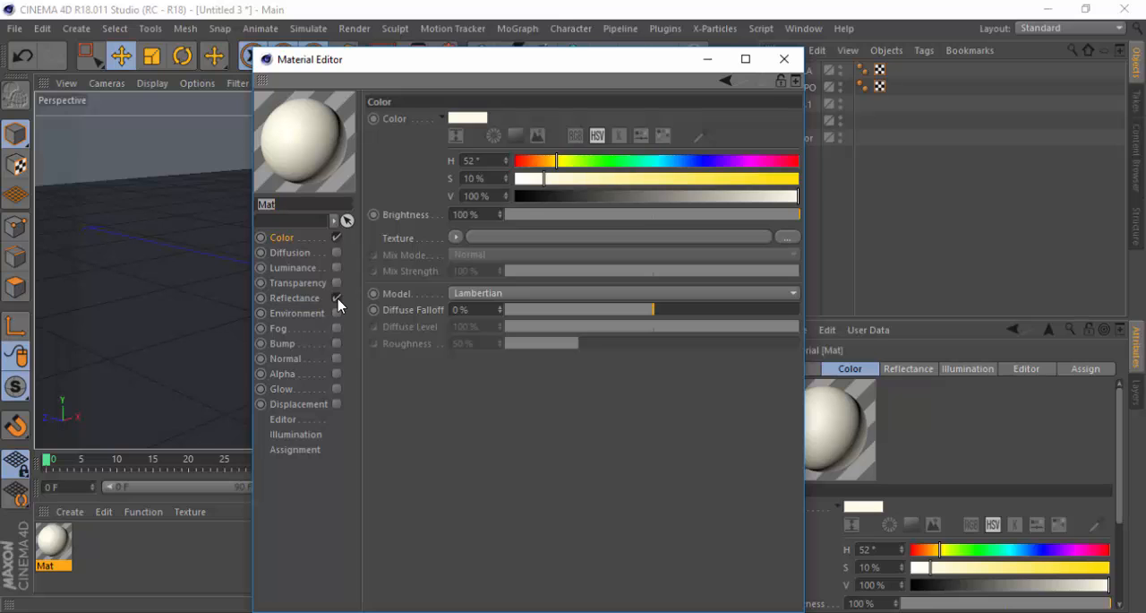
pyautogui.click(336, 298)
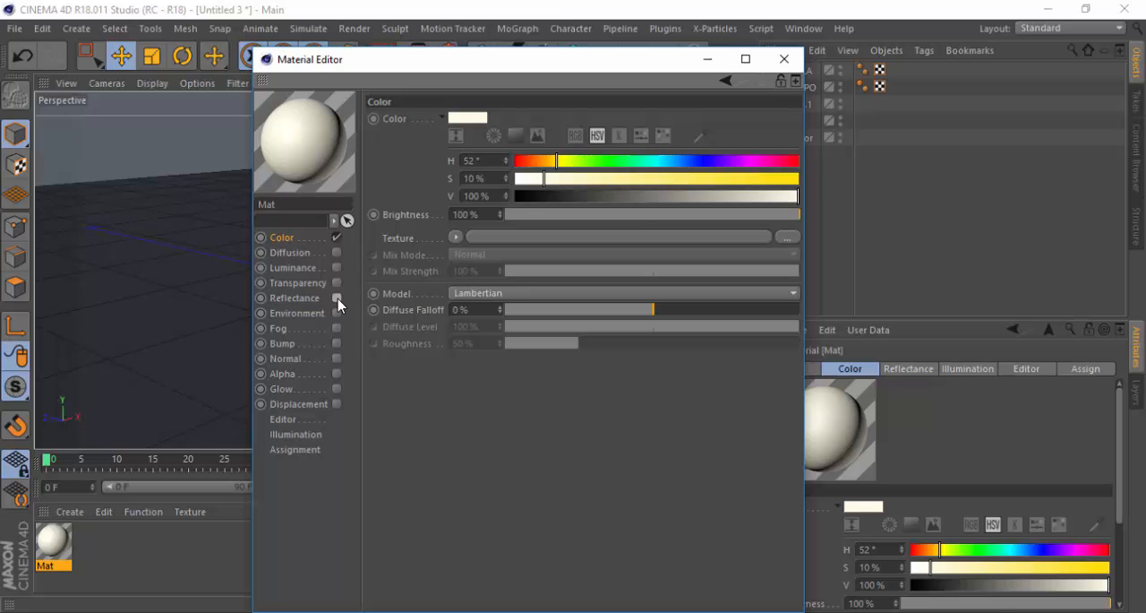
pyautogui.click(797, 60)
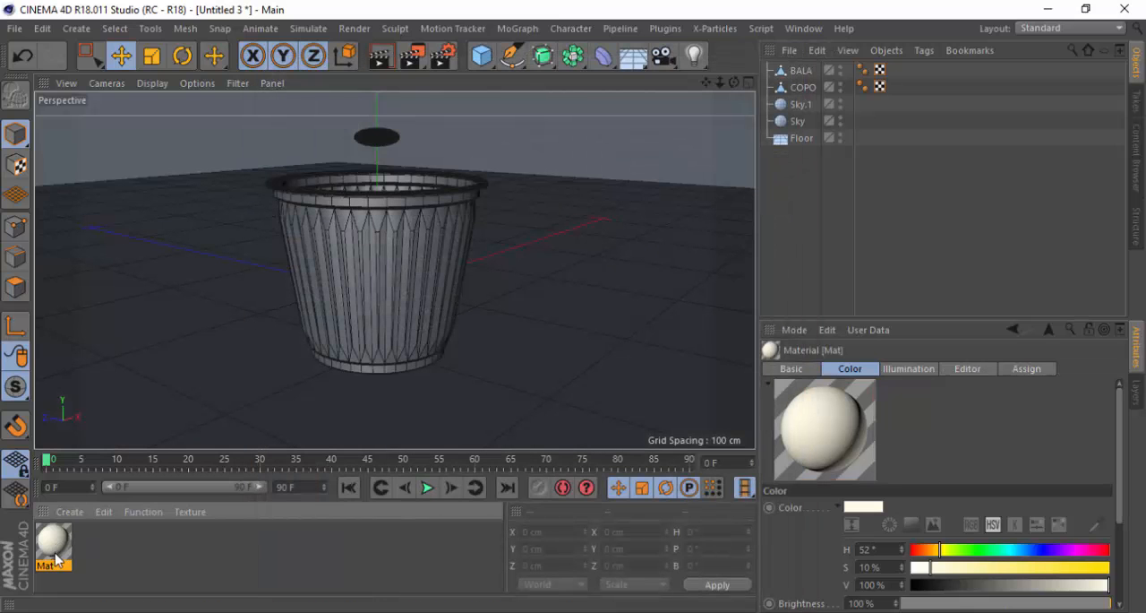
# Apply the cream material Mat to the Floor and Sky objects
pyautogui.moveTo(55, 550); pyautogui.dragTo(810, 141)
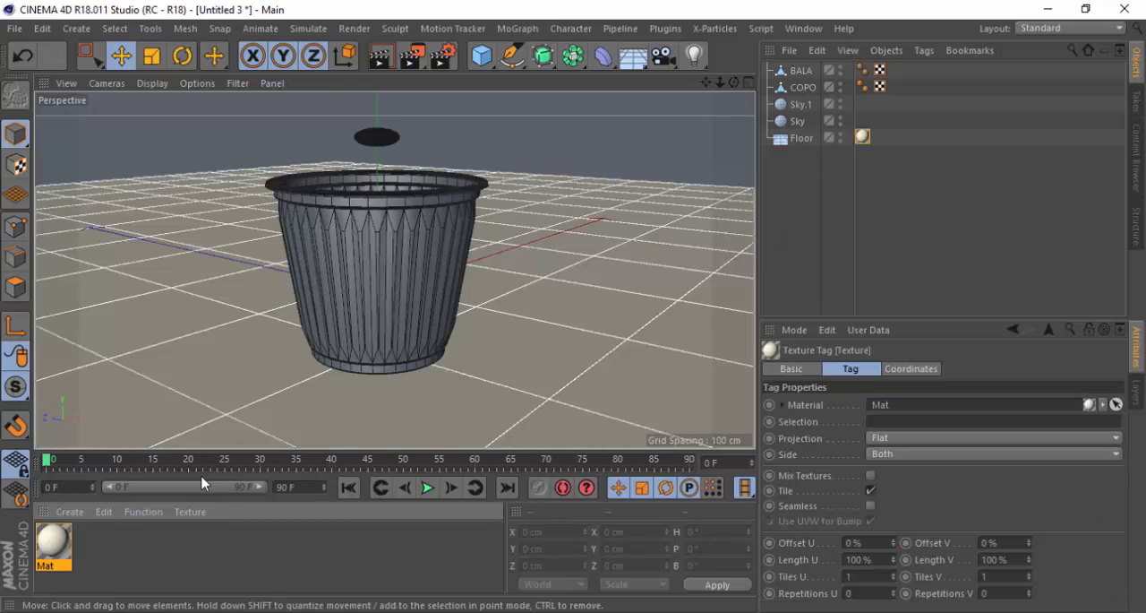
pyautogui.moveTo(88, 525); pyautogui.dragTo(878, 85)
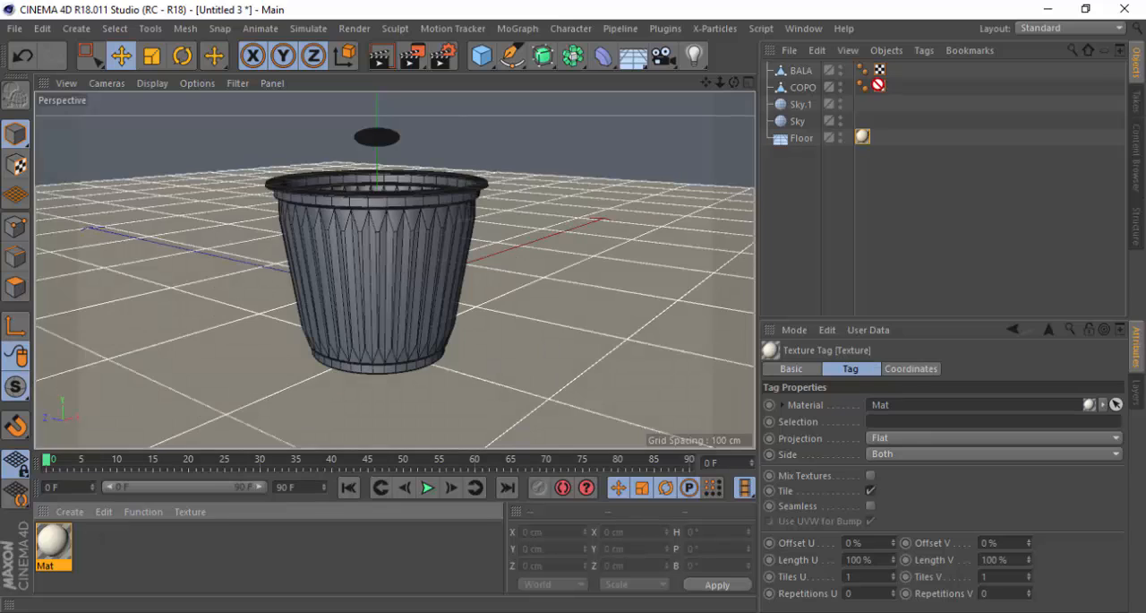
pyautogui.moveTo(803, 121); pyautogui.dragTo(798, 120)
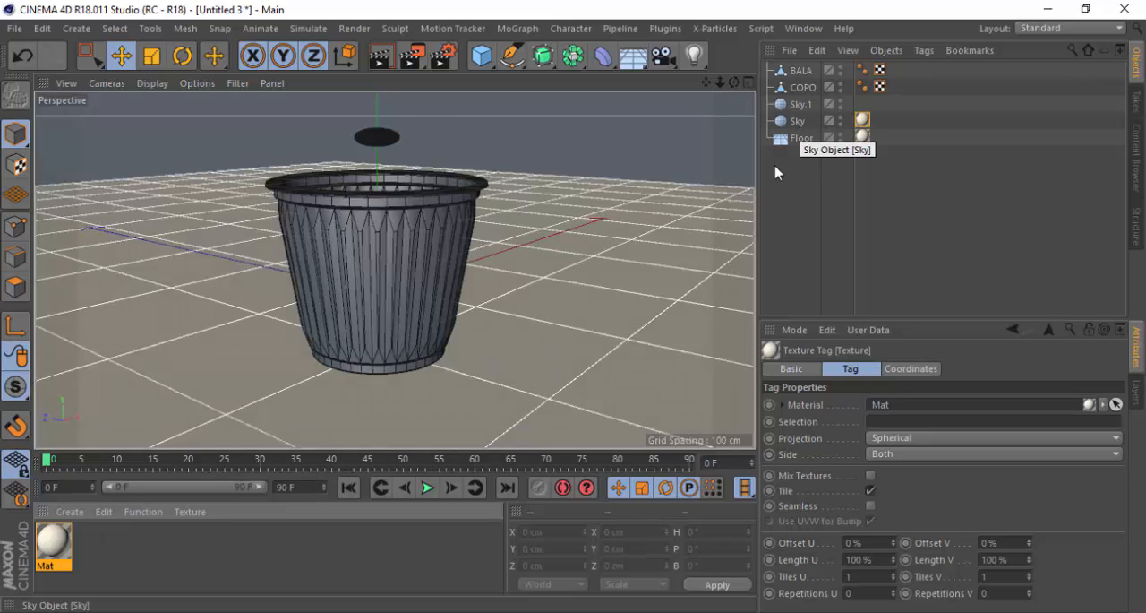
# Create a second material, disable its Color channel and enable Luminance
pyautogui.doubleClick(142, 563)
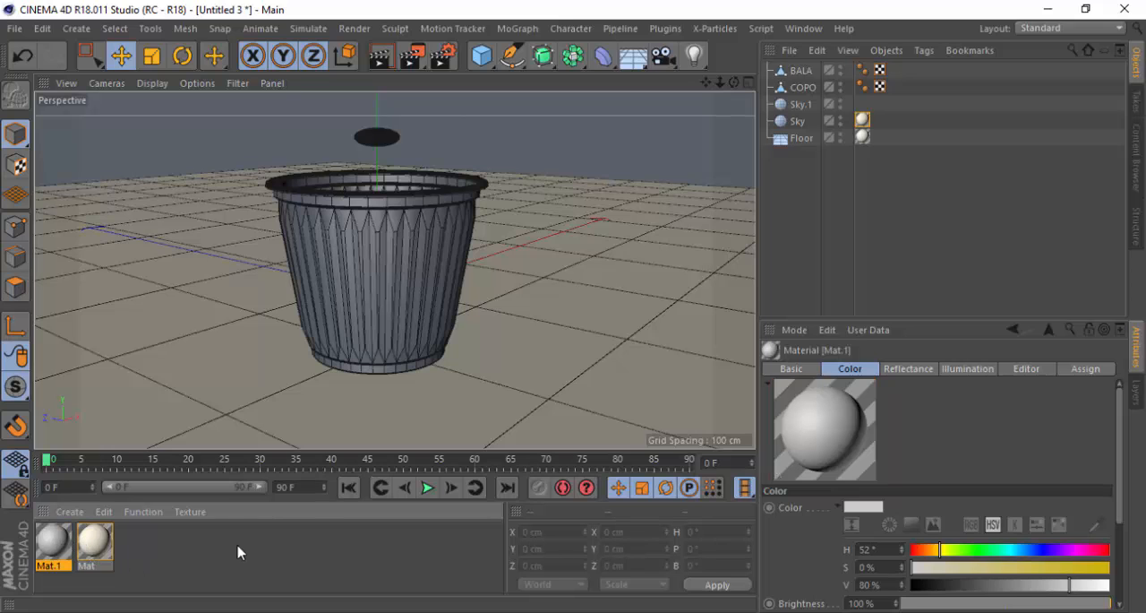
pyautogui.doubleClick(59, 540)
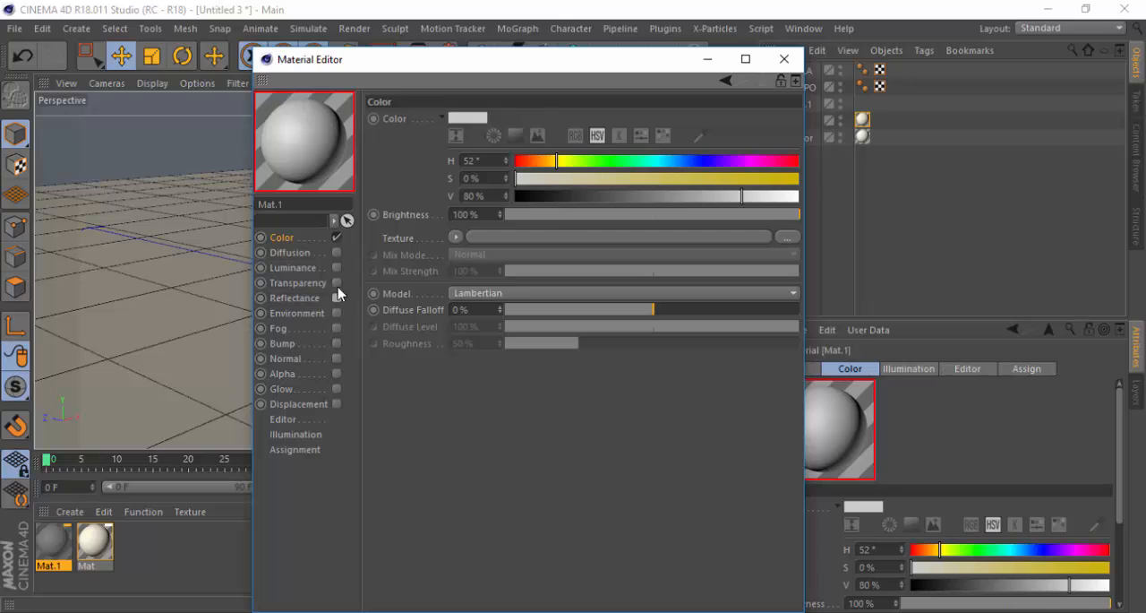
pyautogui.click(337, 237)
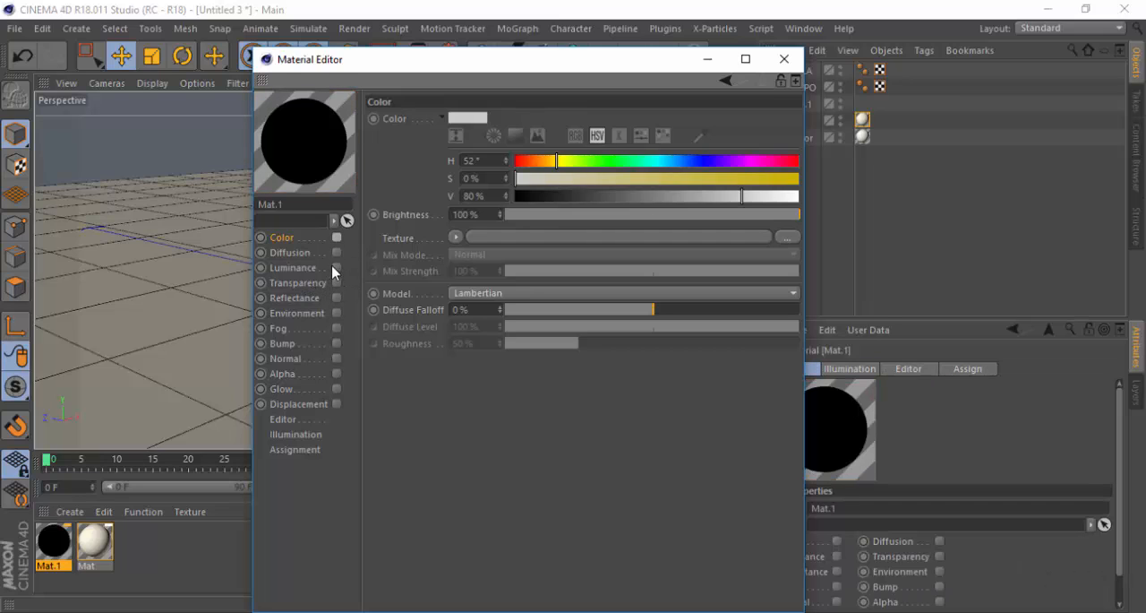
pyautogui.click(337, 268)
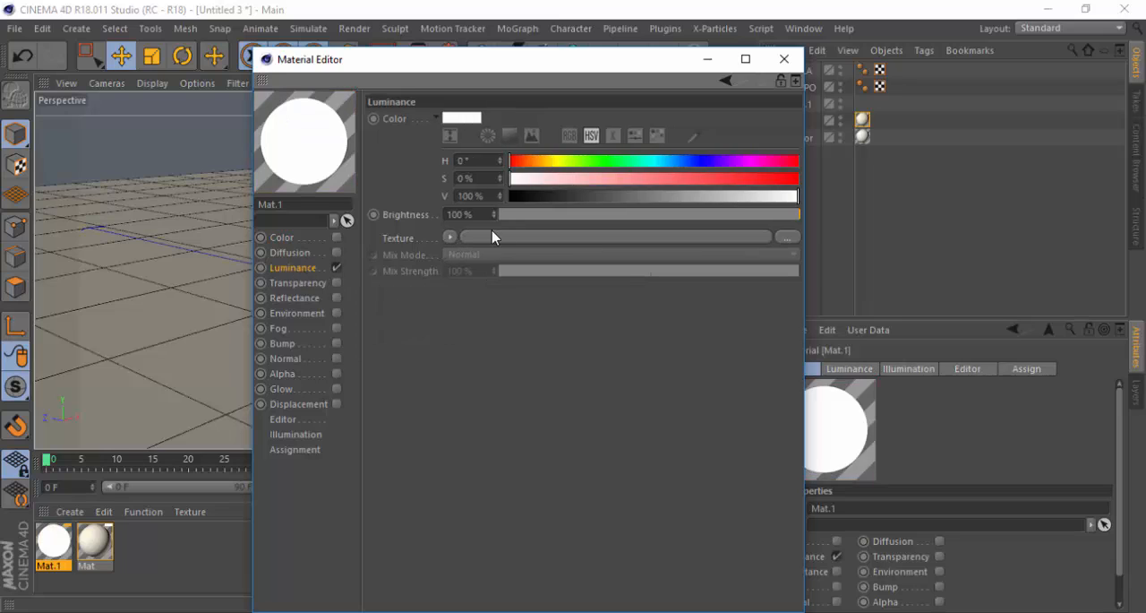
# Load the image Etnies_Park_Center_8k as the Luminance texture without copying it to the project, and close the editor
pyautogui.click(451, 238)
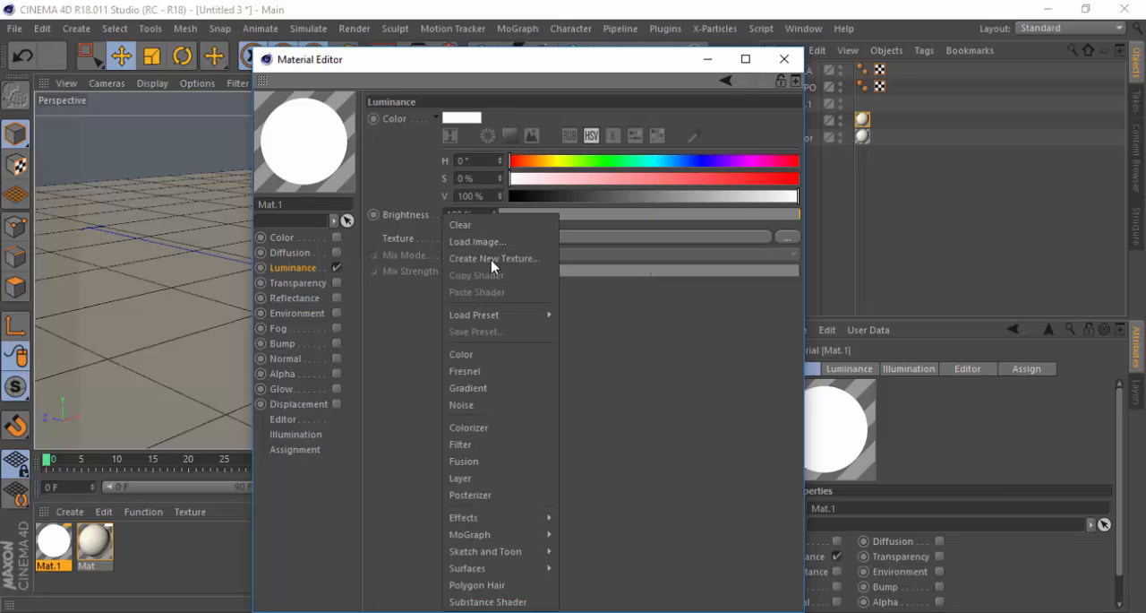
pyautogui.click(484, 241)
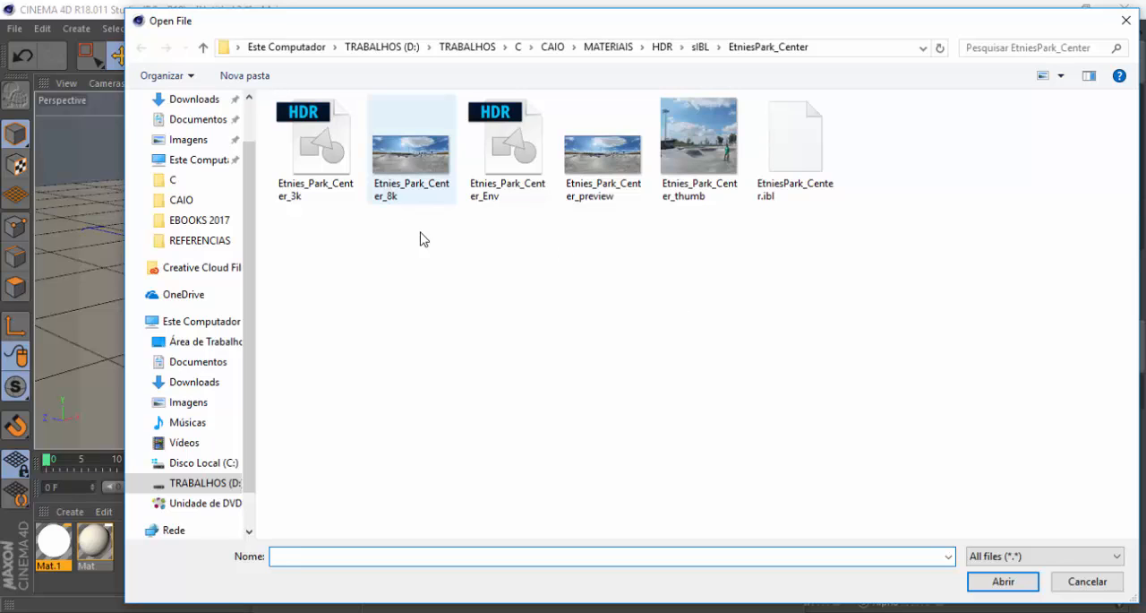
pyautogui.click(406, 168)
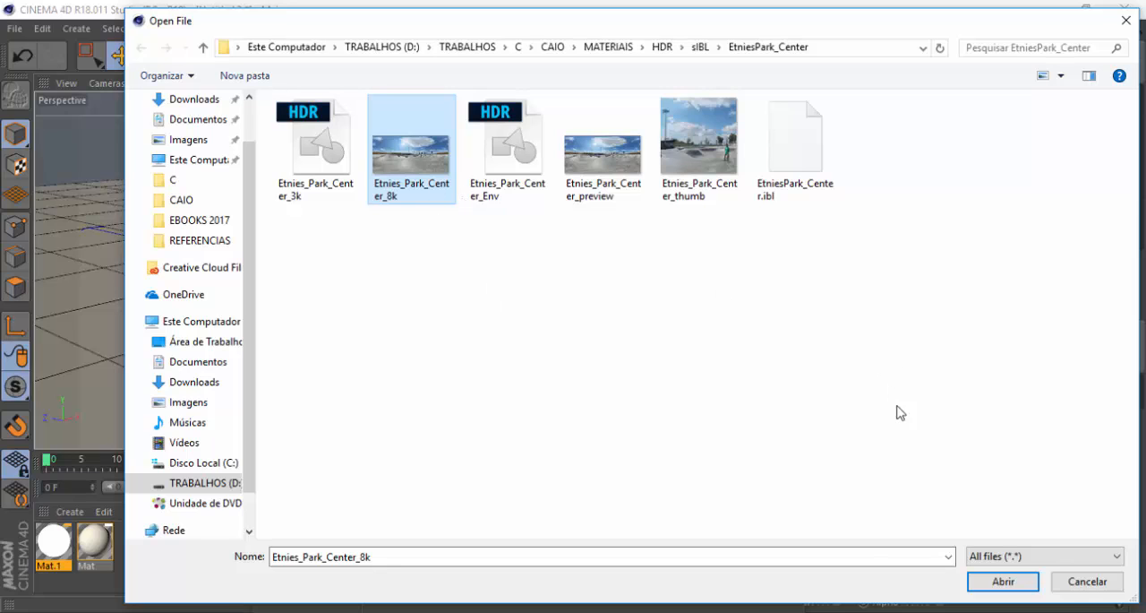
pyautogui.click(1002, 581)
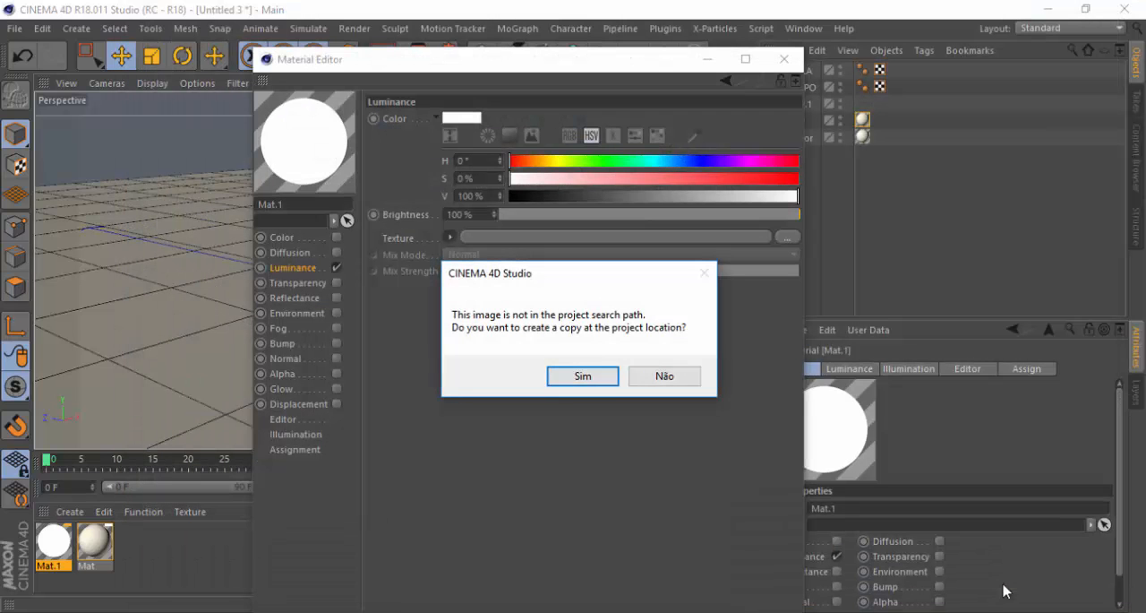
pyautogui.click(689, 383)
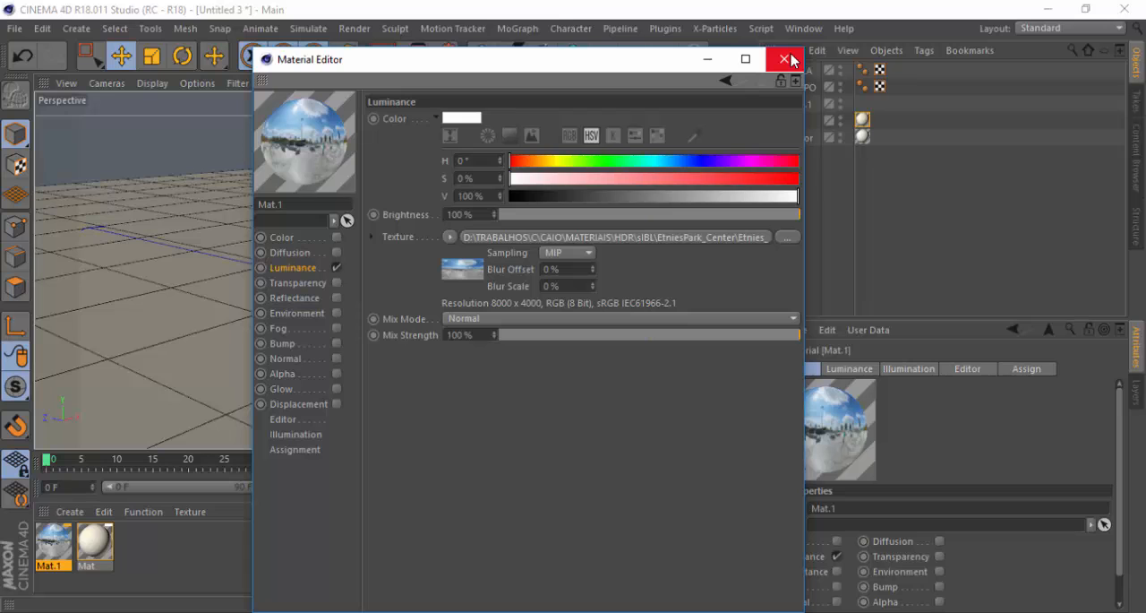
pyautogui.click(784, 59)
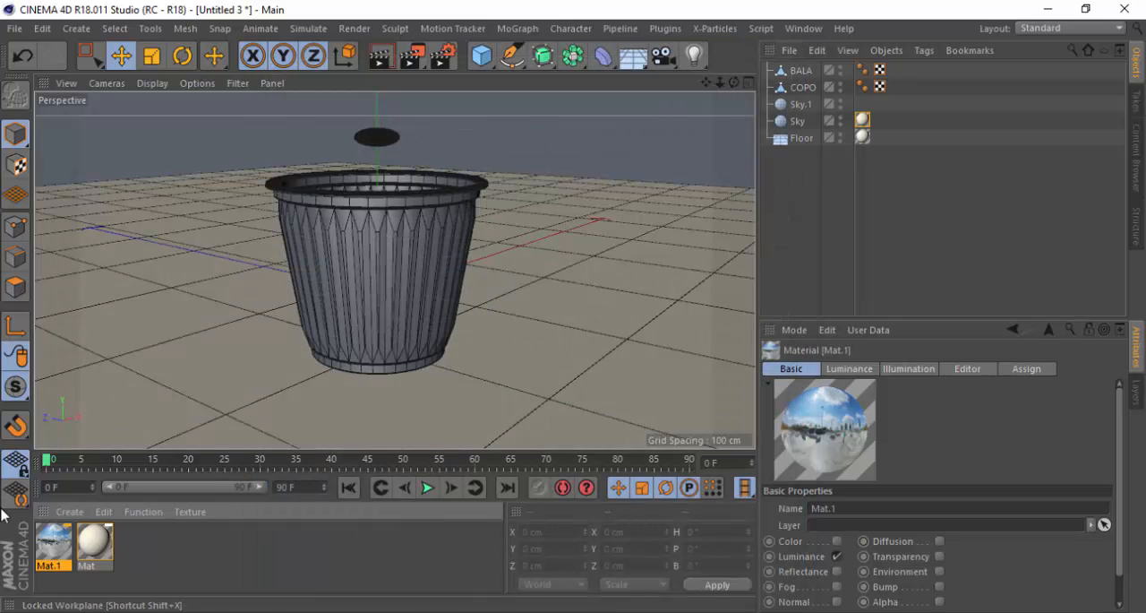
# Apply the panorama material Mat.1 to the Sky.1 object
pyautogui.moveTo(706, 83); pyautogui.dragTo(726, 86)
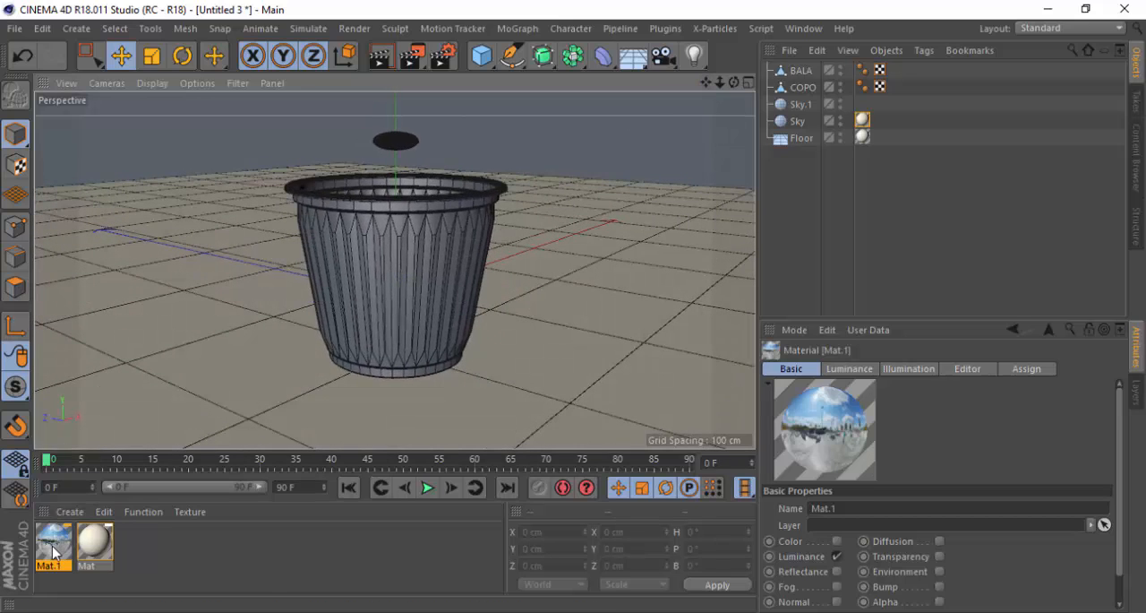
pyautogui.moveTo(54, 552); pyautogui.dragTo(802, 106)
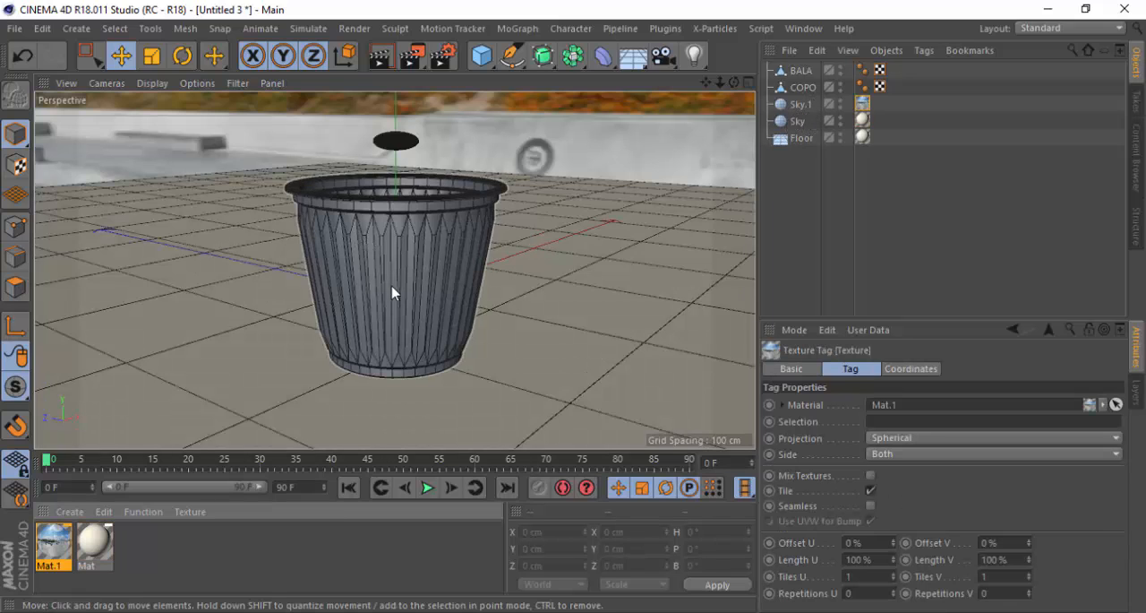
pyautogui.scroll(-3, 394, 295)
pyautogui.scroll(1, 419, 273)
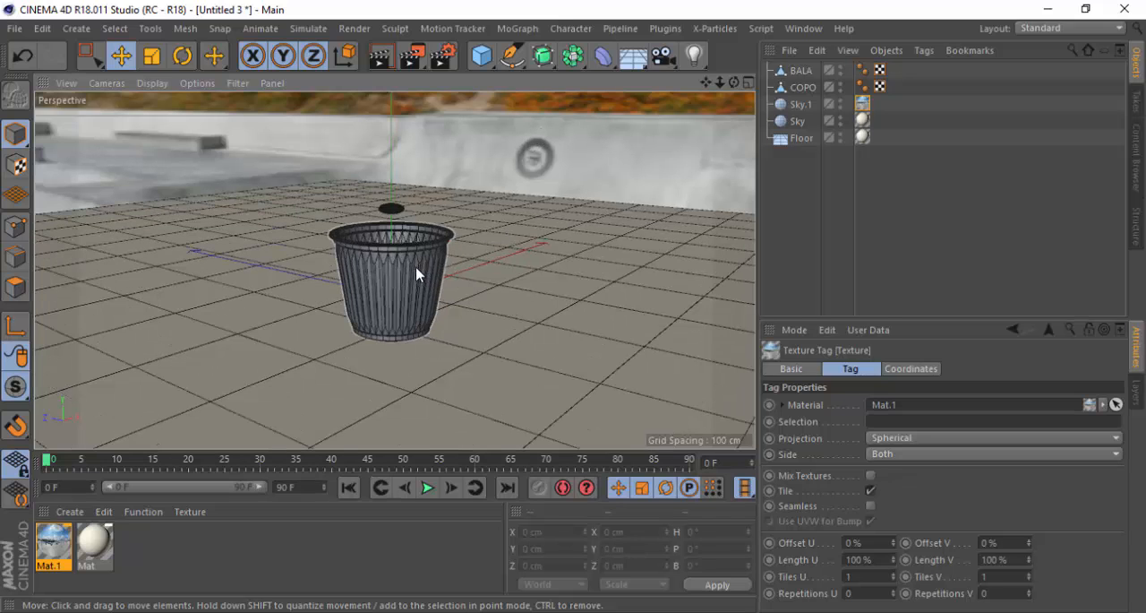
pyautogui.scroll(5, 416, 273)
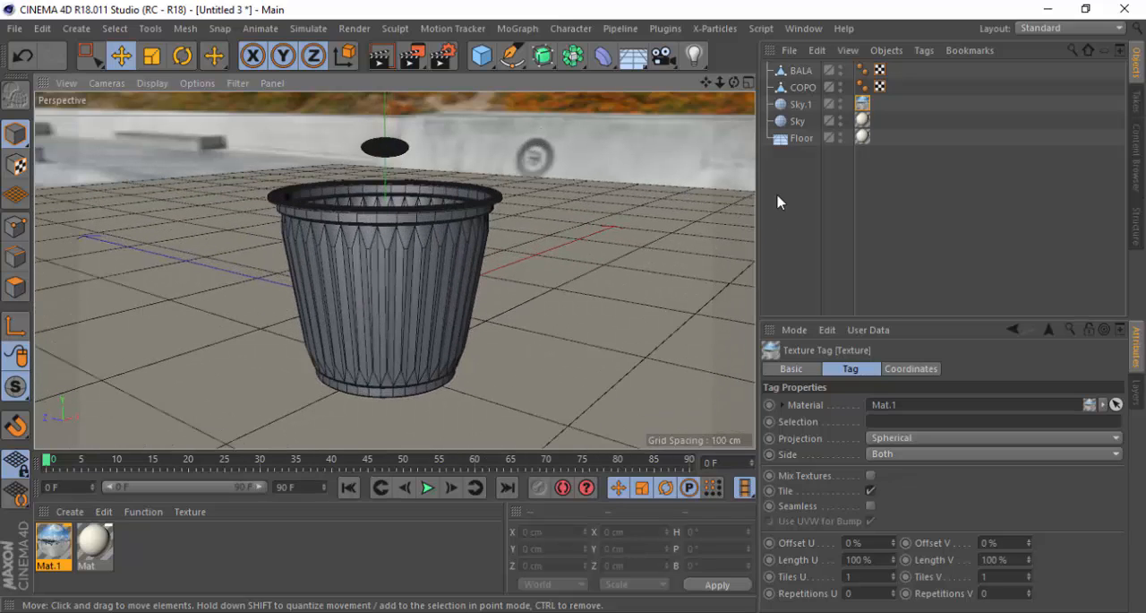
# Add a Compositing tag to the Floor and copy it to Sky and Sky.1
pyautogui.click(799, 139)
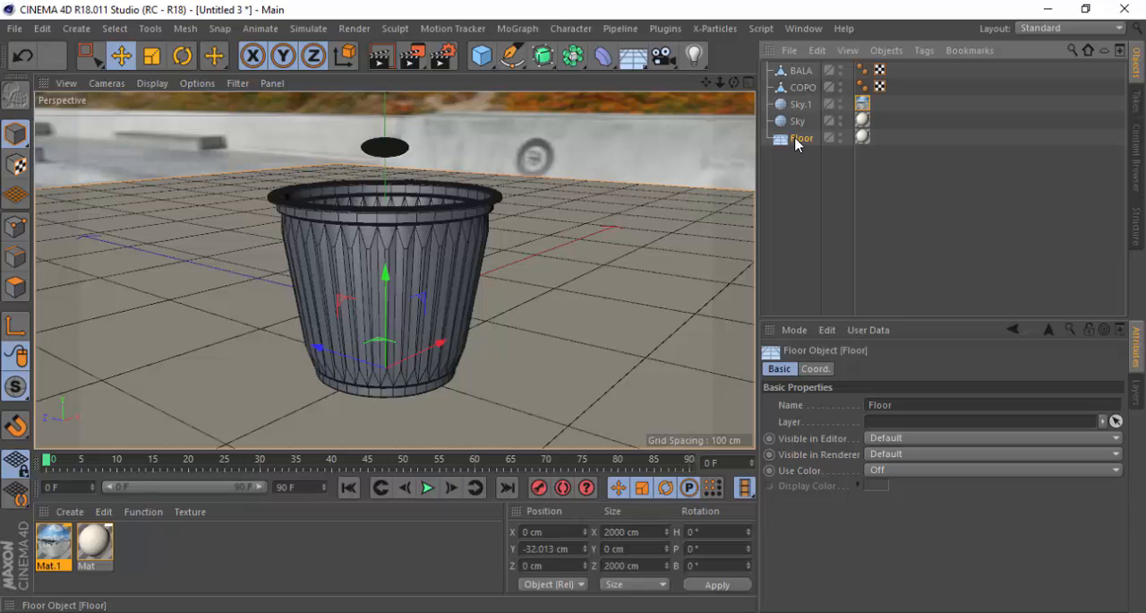
pyautogui.rightClick(796, 143)
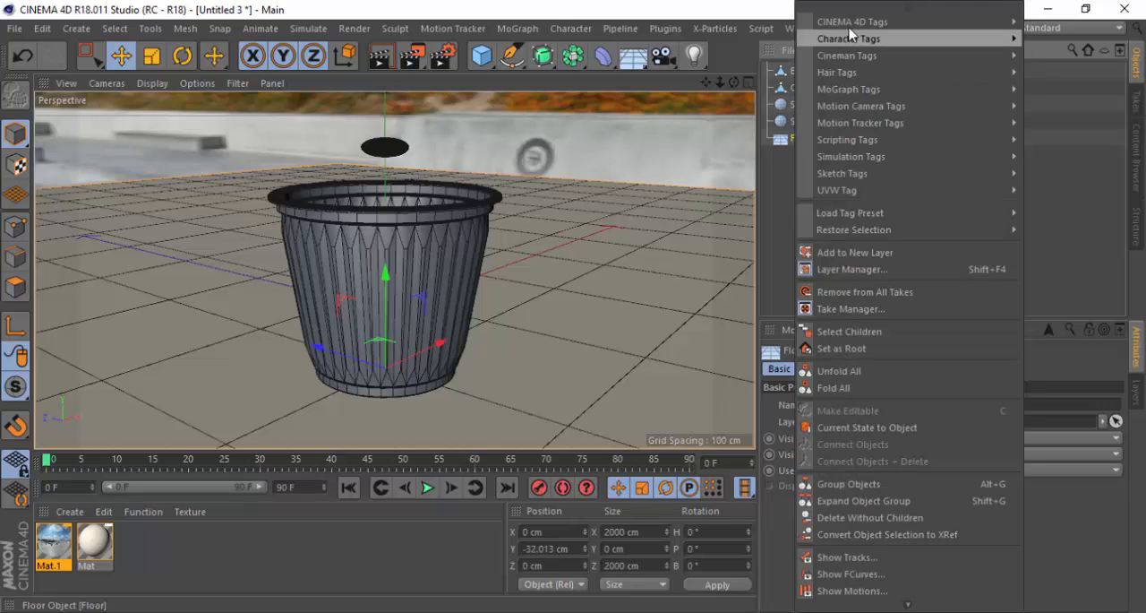
pyautogui.moveTo(851, 21)
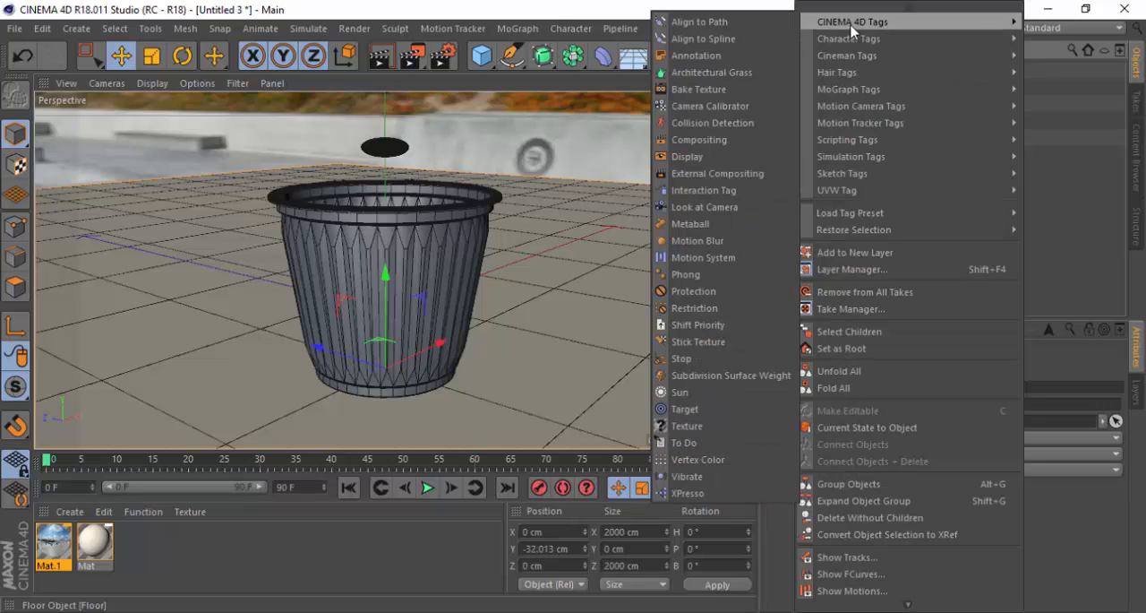
pyautogui.click(720, 141)
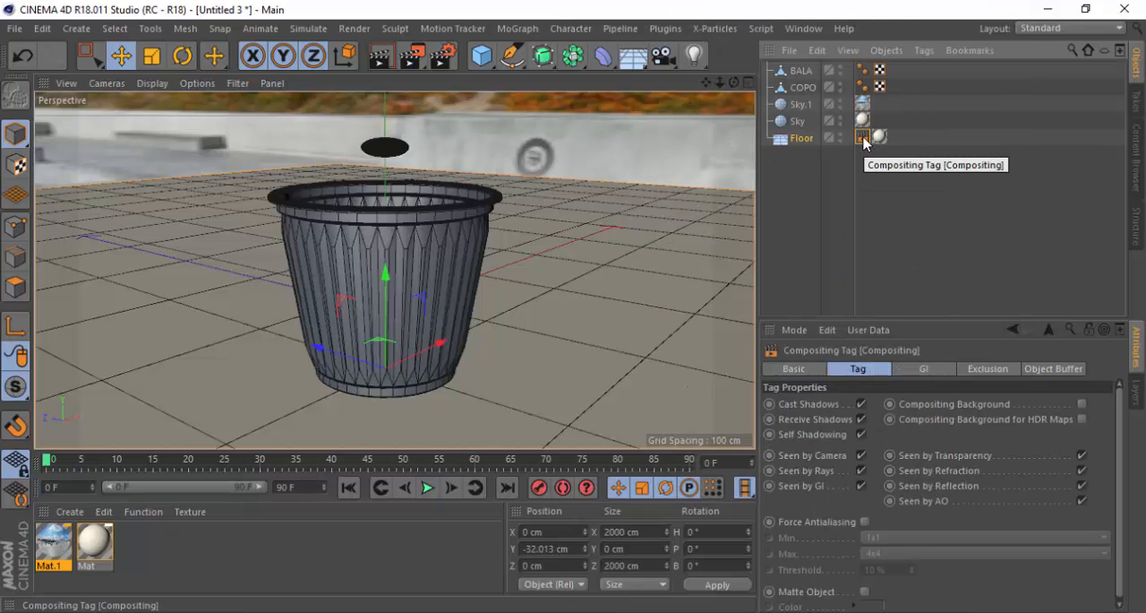
pyautogui.moveTo(863, 138); pyautogui.dragTo(806, 106)
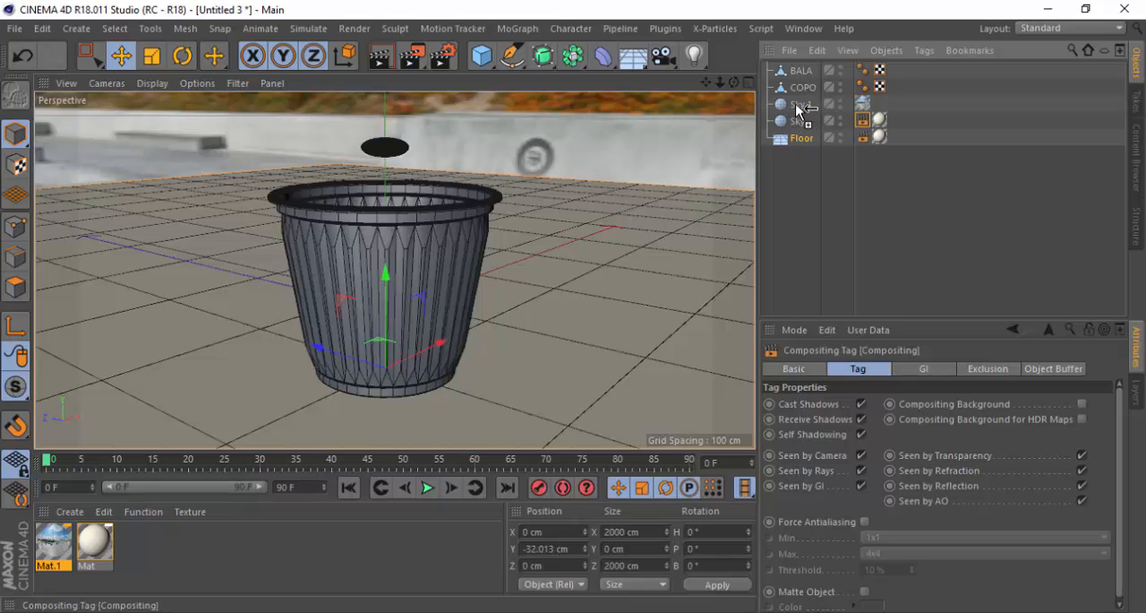
pyautogui.click(863, 150)
# Turn off Seen by Camera in Sky.1's Compositing tag and Seen by Reflection in Sky's Compositing tag
pyautogui.click(863, 104)
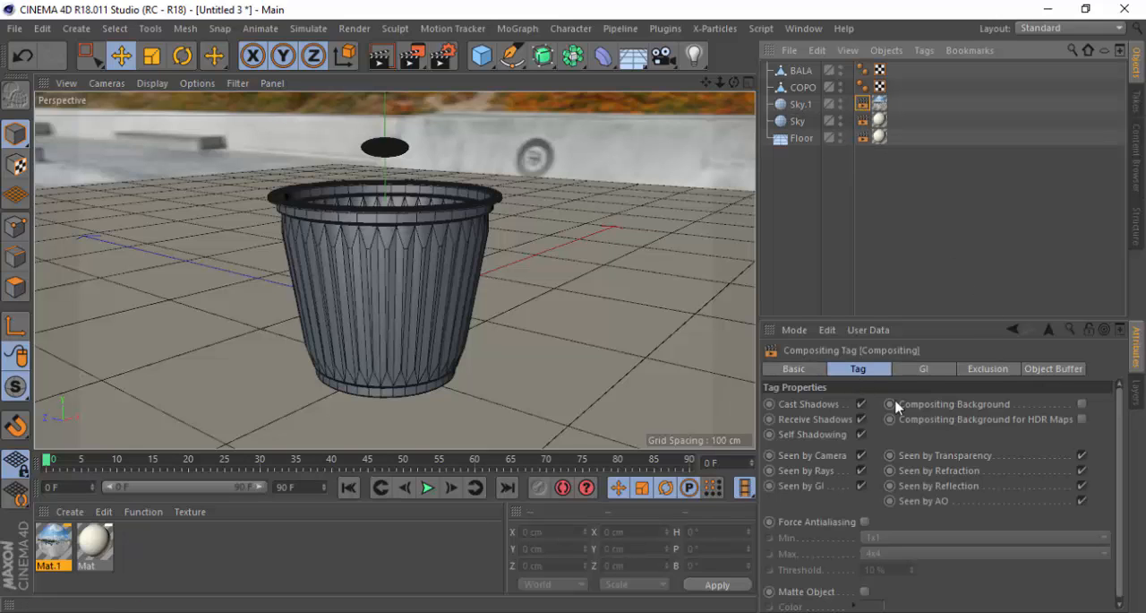
pyautogui.click(861, 455)
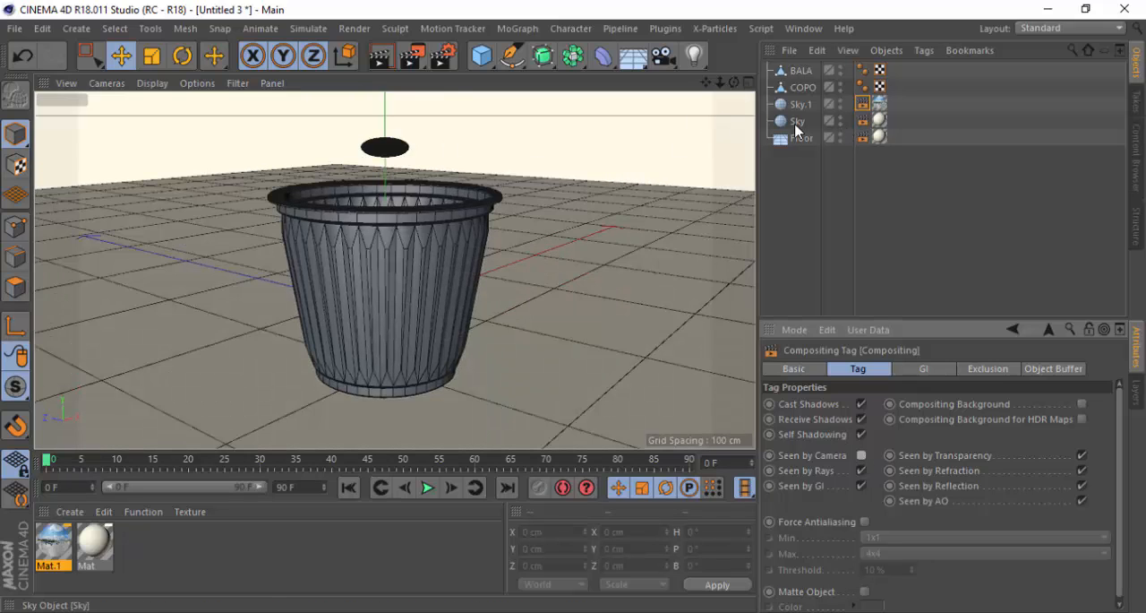
pyautogui.click(864, 121)
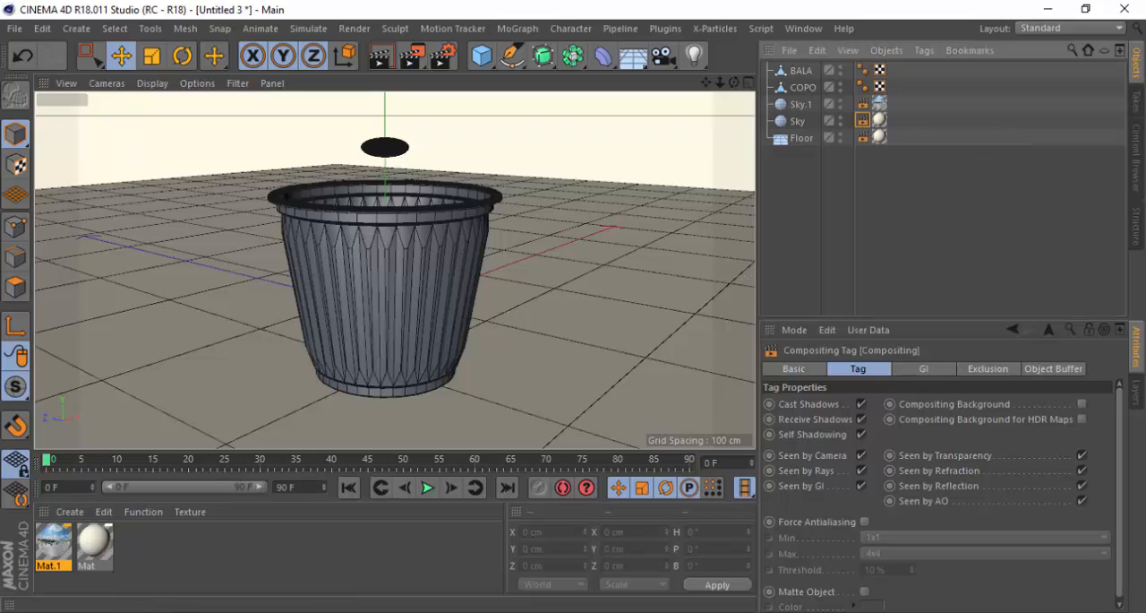
pyautogui.click(1083, 486)
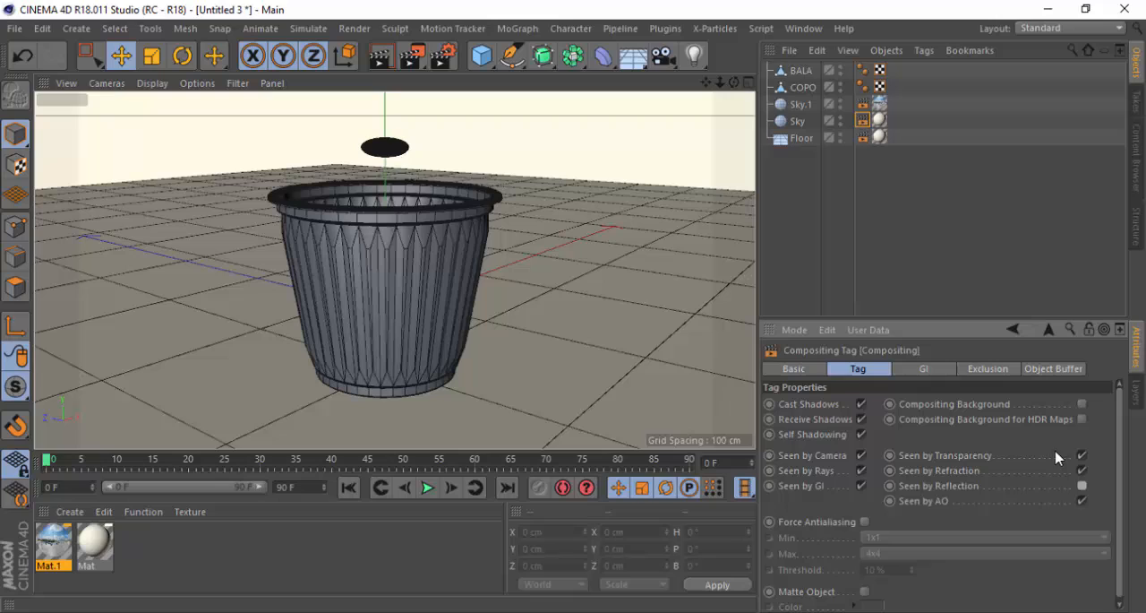
# Enable Compositing Background for HDR Maps in the Floor's Compositing tag and render the perspective view to check it
pyautogui.click(863, 137)
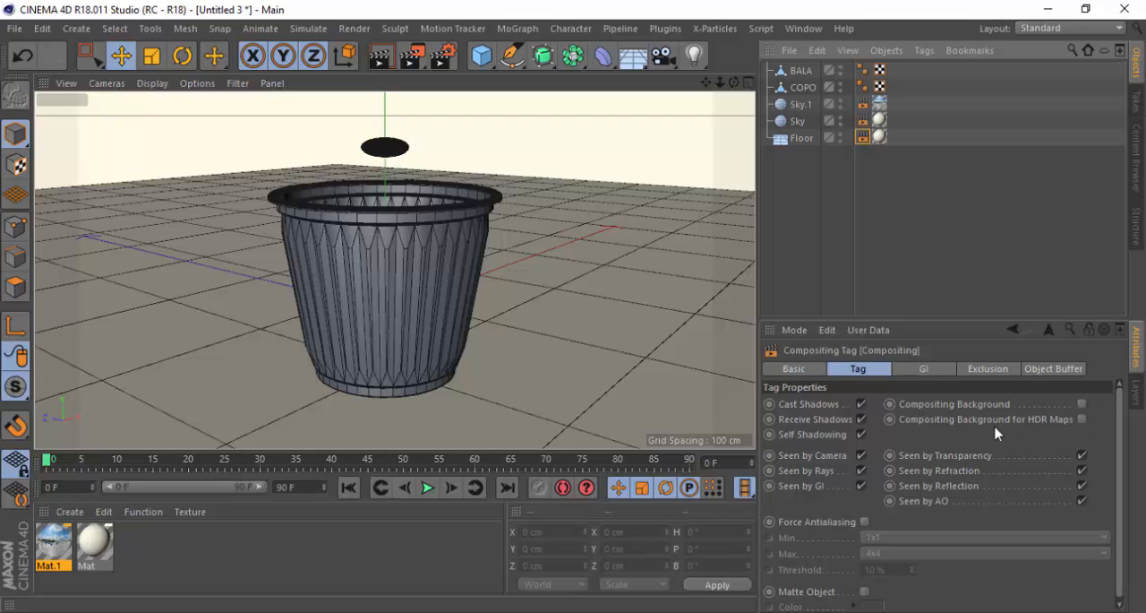
pyautogui.click(1082, 419)
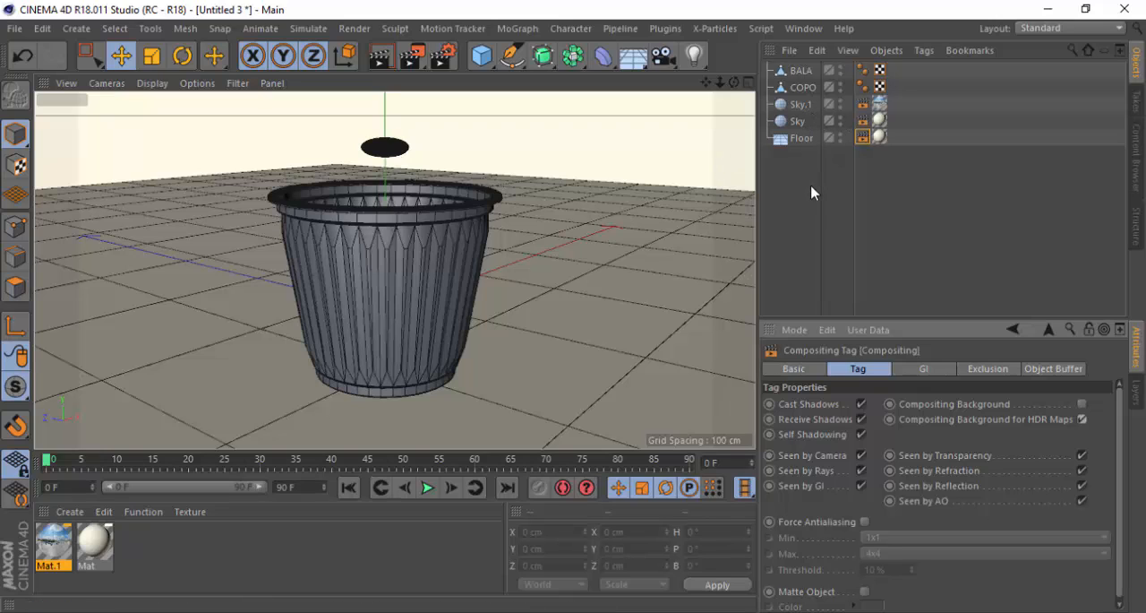
pyautogui.click(385, 60)
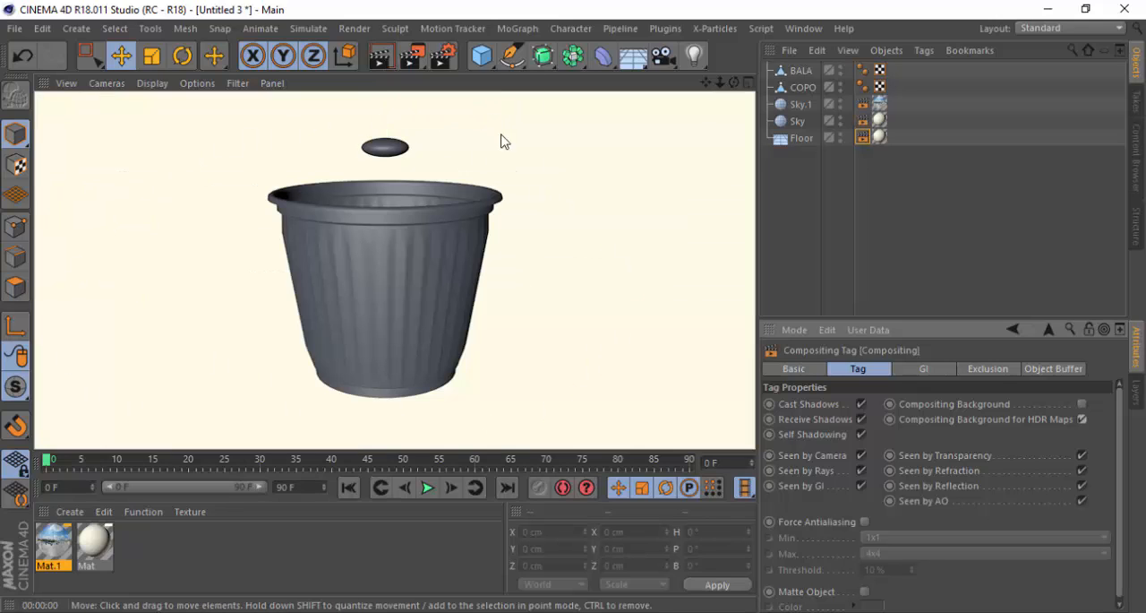
pyautogui.click(376, 243)
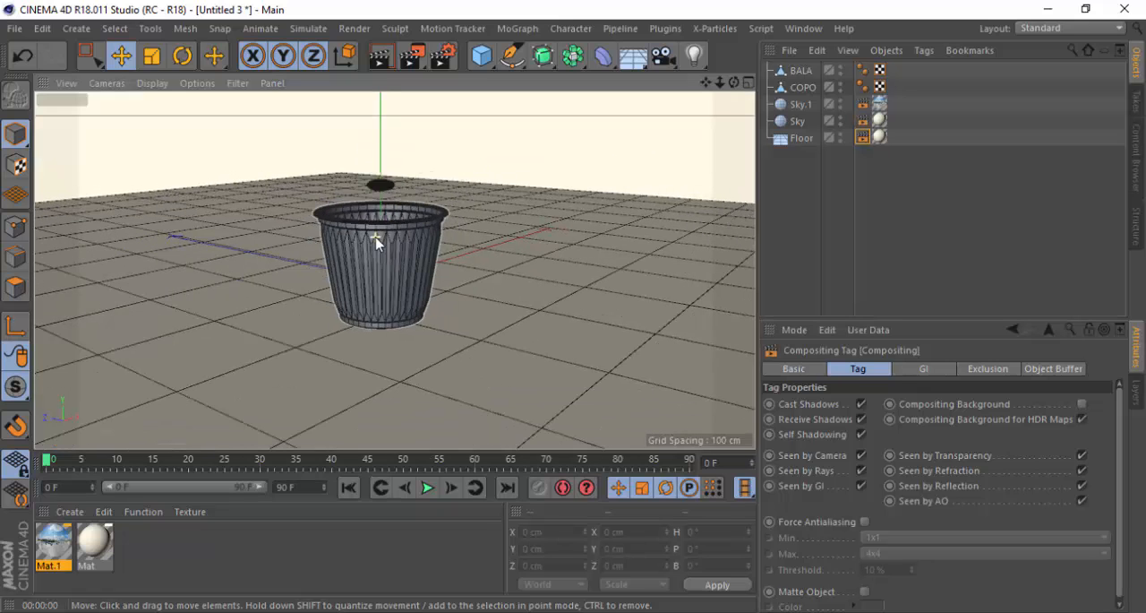
pyautogui.keyDown('alt'); pyautogui.moveTo(356, 247); pyautogui.dragTo(332, 217); pyautogui.keyUp('alt')
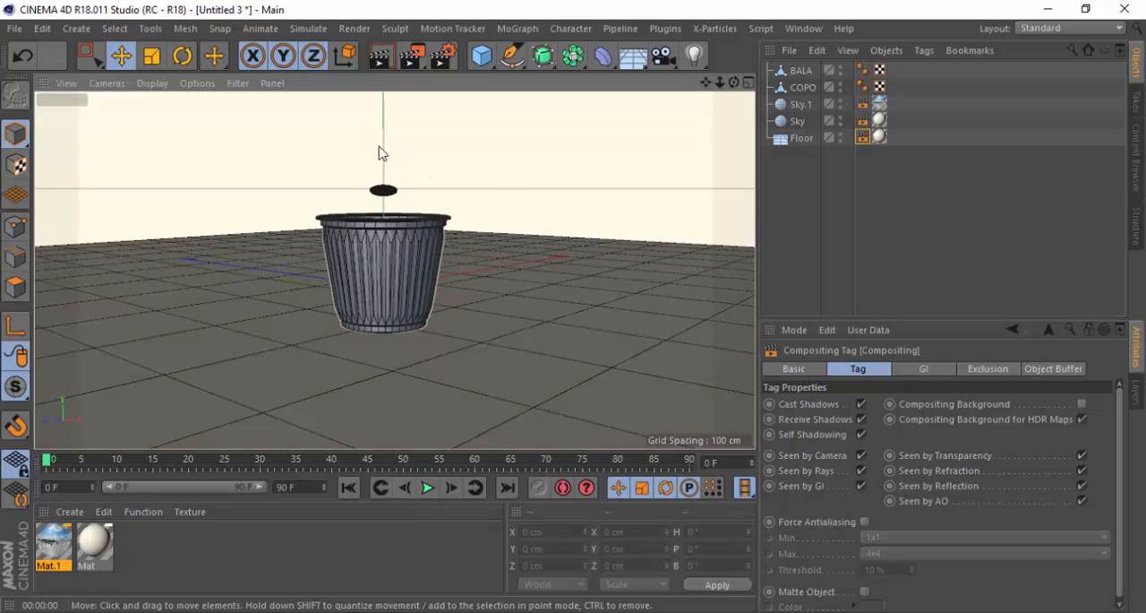
# Test-render the perspective view and group Sky.1, Sky and Floor into a null named ESTUDIO
pyautogui.click(382, 56)
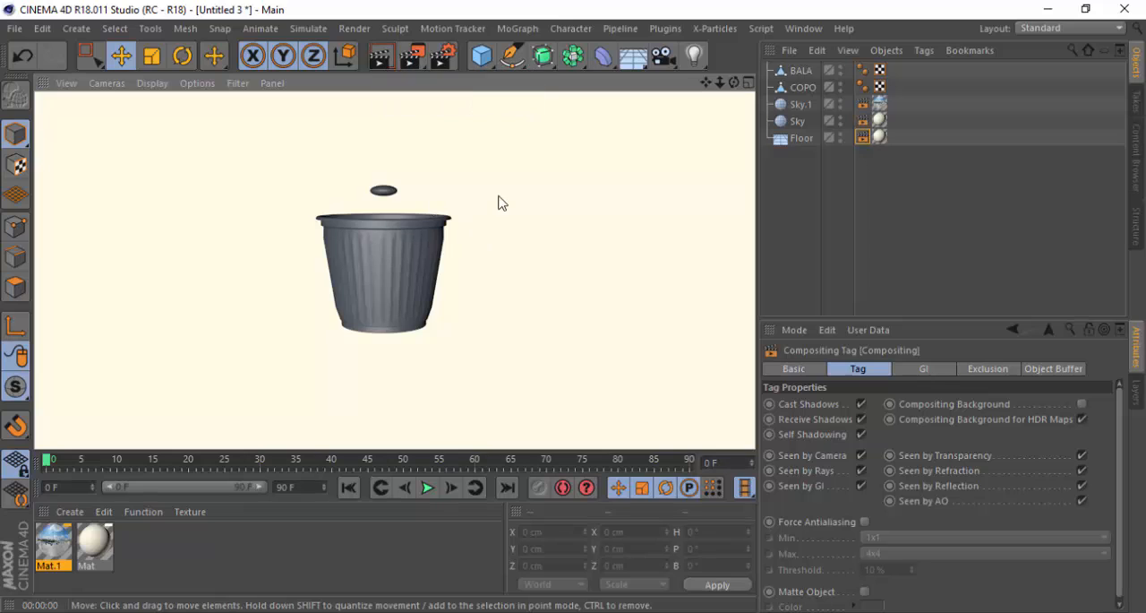
pyautogui.click(504, 197)
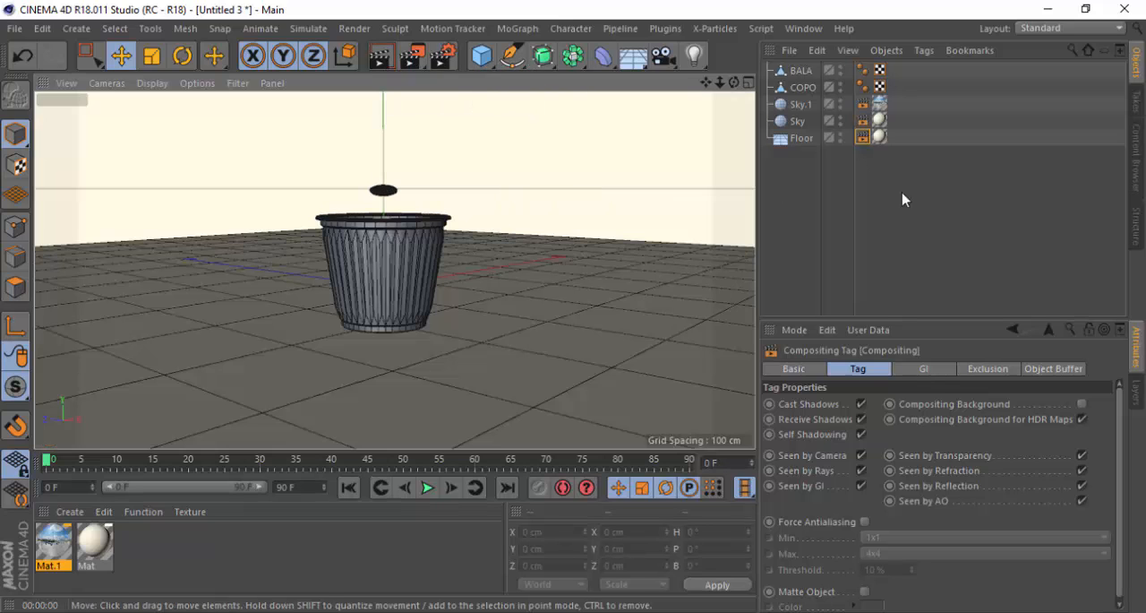
pyautogui.click(814, 187)
pyautogui.moveTo(797, 215); pyautogui.dragTo(810, 98)
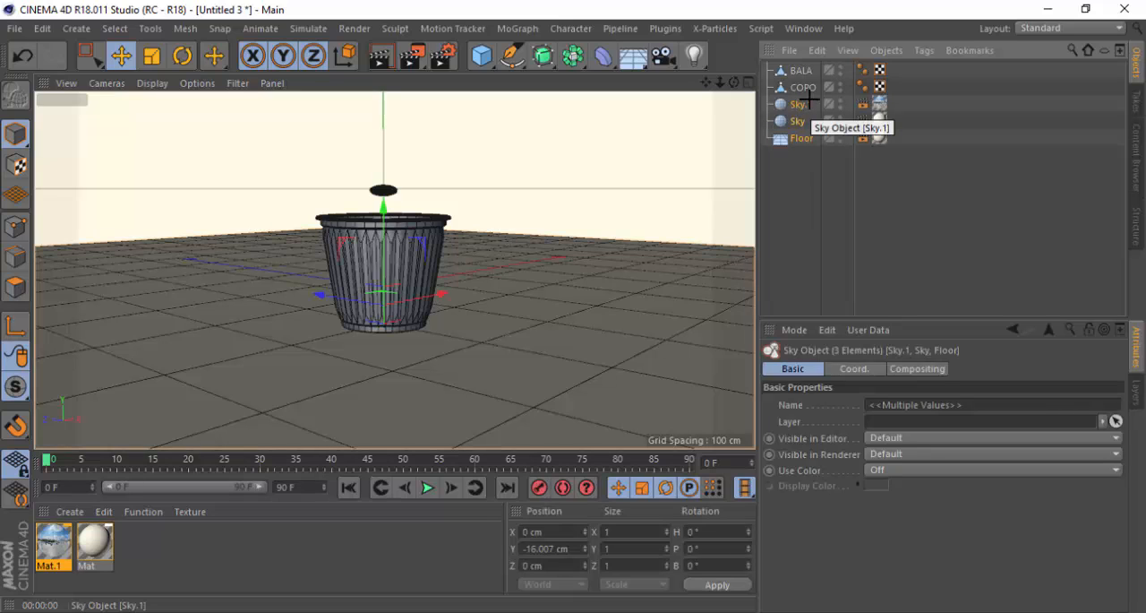
pyautogui.hotkey('alt', 'g')
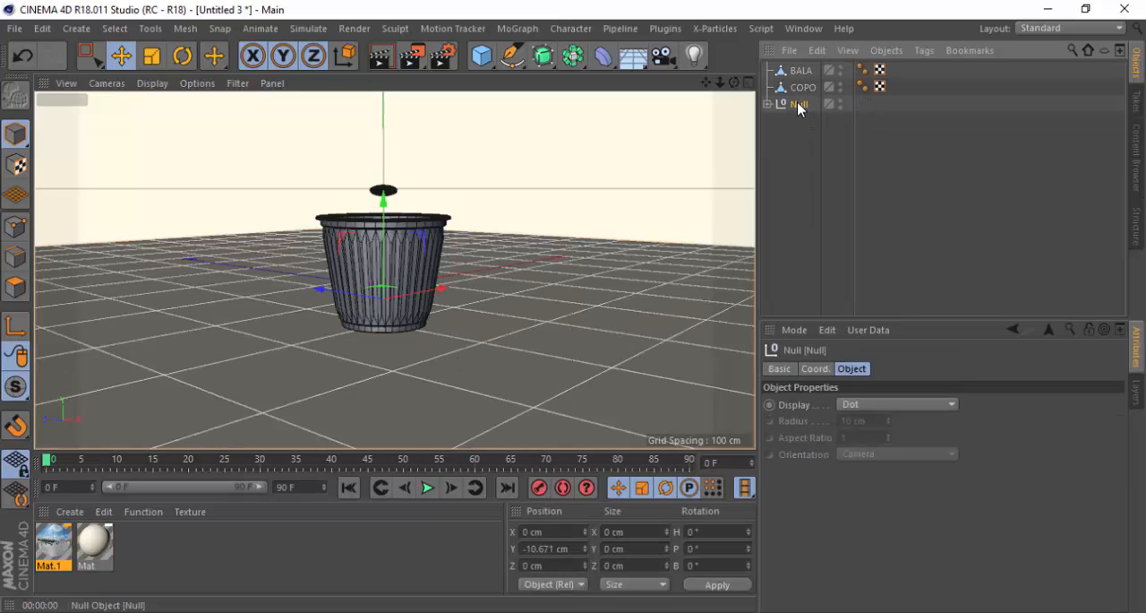
pyautogui.doubleClick(798, 104)
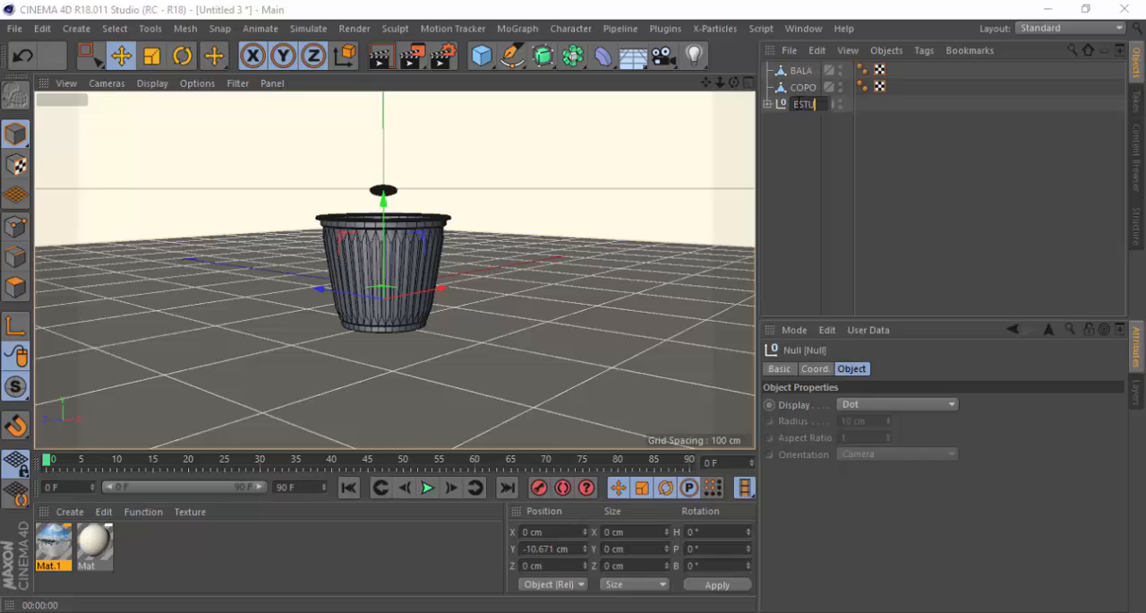
pyautogui.write('ESTUDIO')
pyautogui.press('Return')
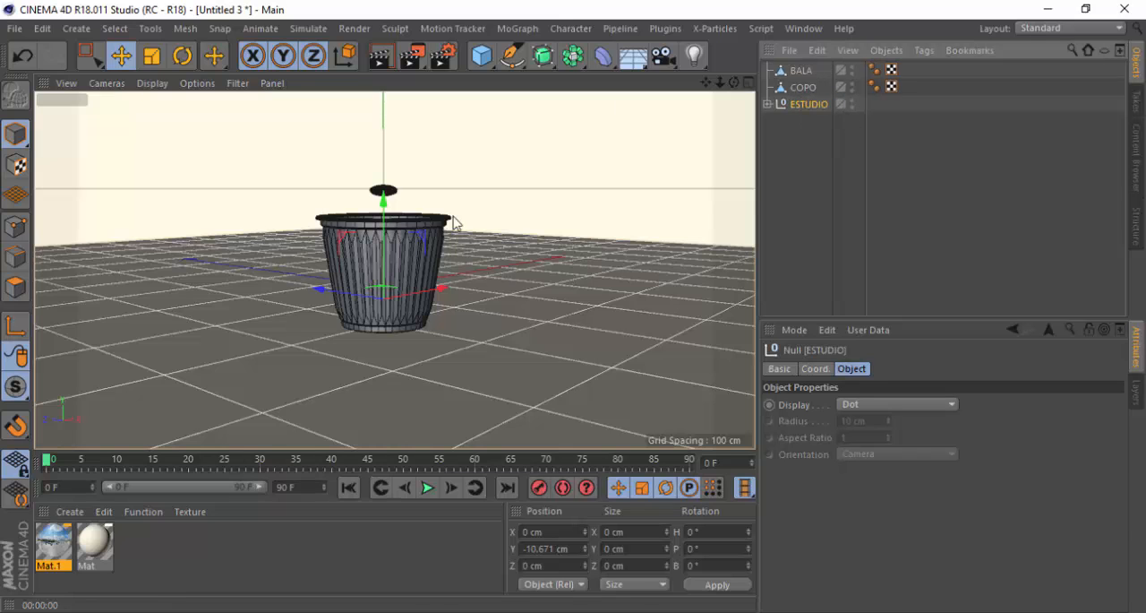
# Rename the material Mat as ESTUDIO and the panorama material Mat.1 as HDR
pyautogui.scroll(1, 383, 208)
pyautogui.scroll(1, 383, 209)
pyautogui.keyDown('alt'); pyautogui.moveTo(353, 213); pyautogui.dragTo(351, 230); pyautogui.keyUp('alt')
pyautogui.moveTo(706, 83)
pyautogui.mouseDown()
pyautogui.moveTo(723, 65)
pyautogui.moveTo(701, 88)
pyautogui.mouseUp()
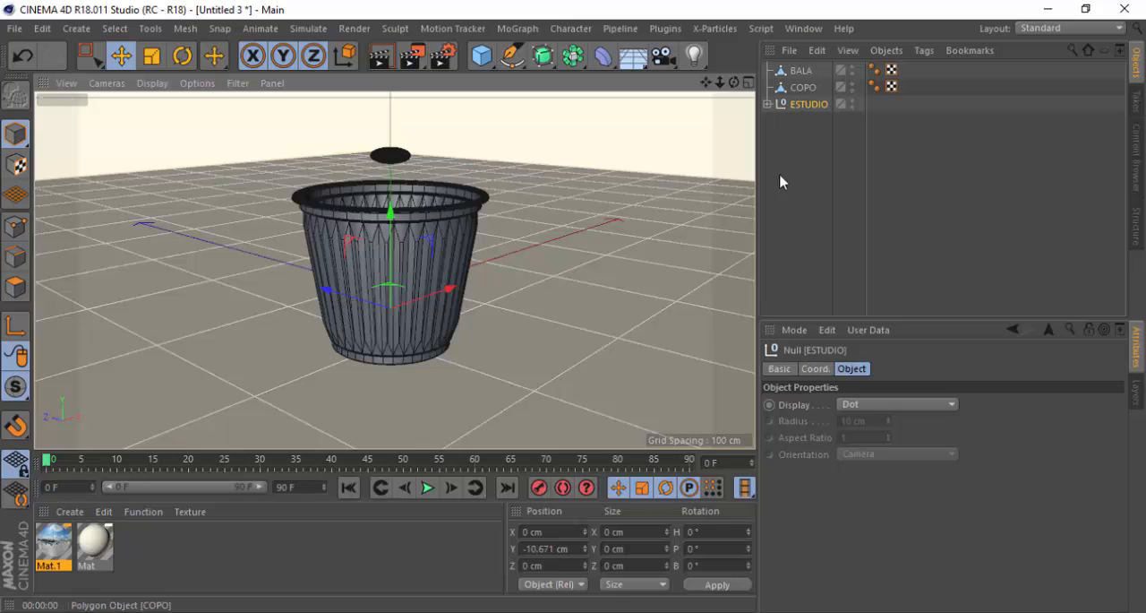
pyautogui.click(88, 572)
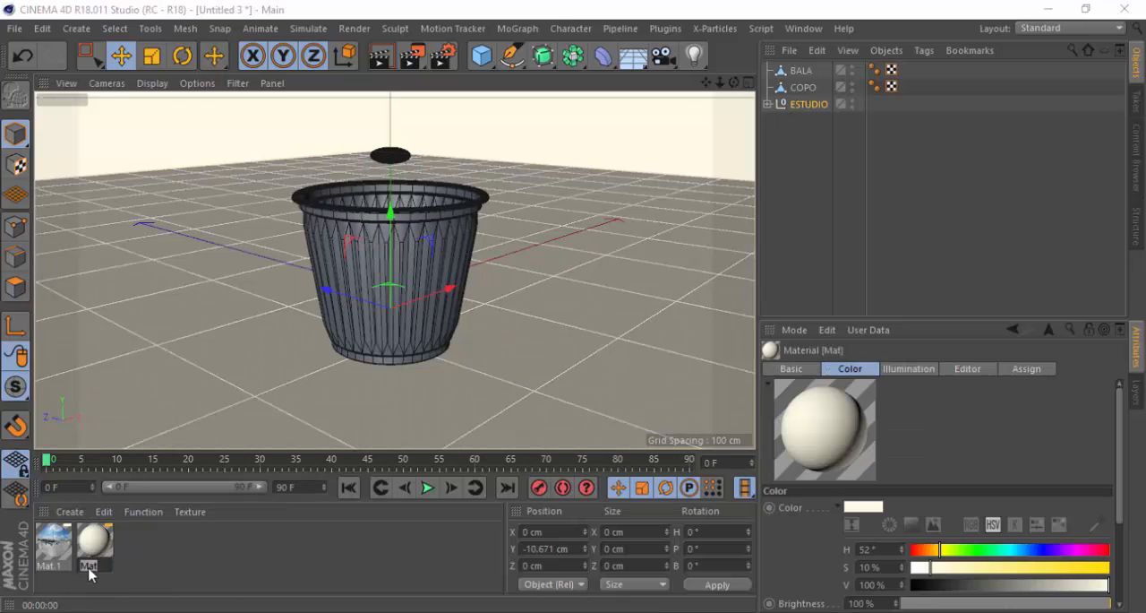
pyautogui.write('ESTUDIO')
pyautogui.press('Return')
pyautogui.click(54, 551)
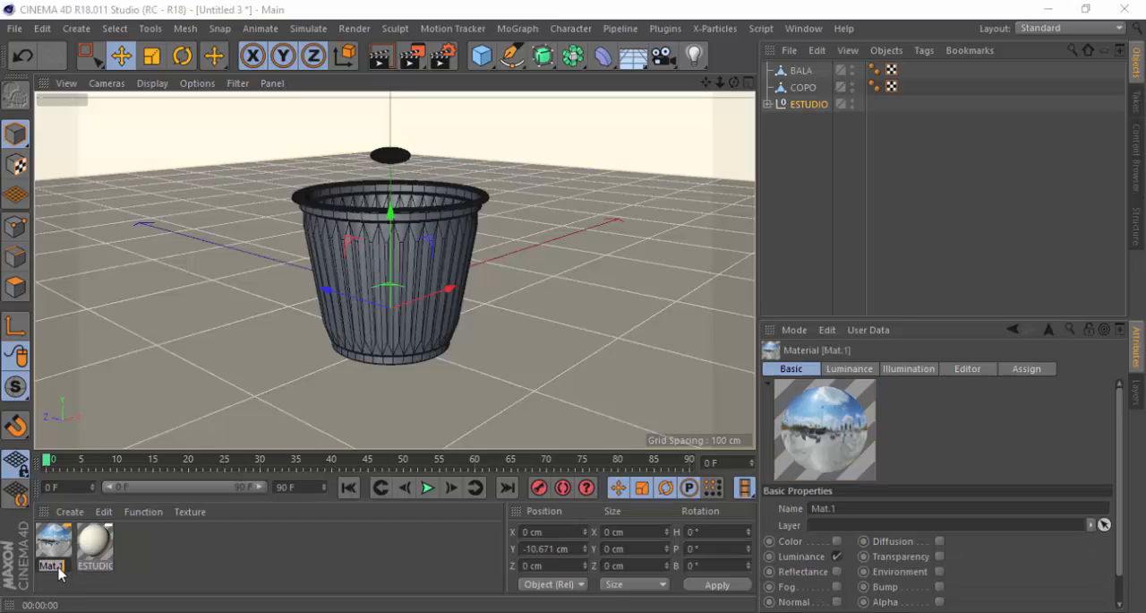
pyautogui.write('HDR')
pyautogui.press('Return')
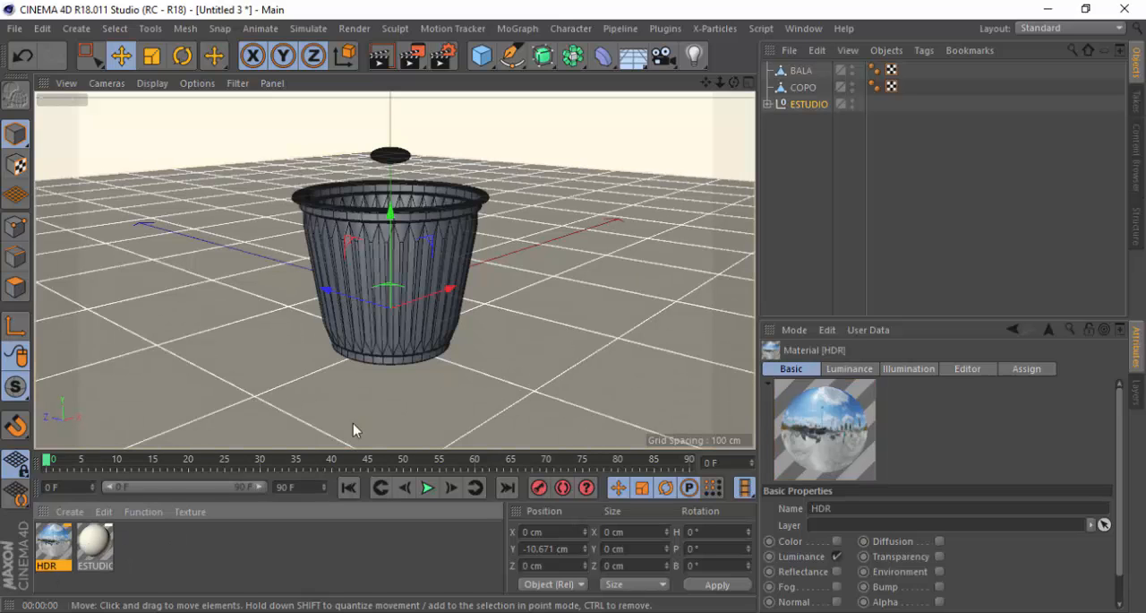
# Change the ESTUDIO material's color to a pale cyan with hue 177° and saturation 8%, and test-render the view
pyautogui.doubleClick(95, 548)
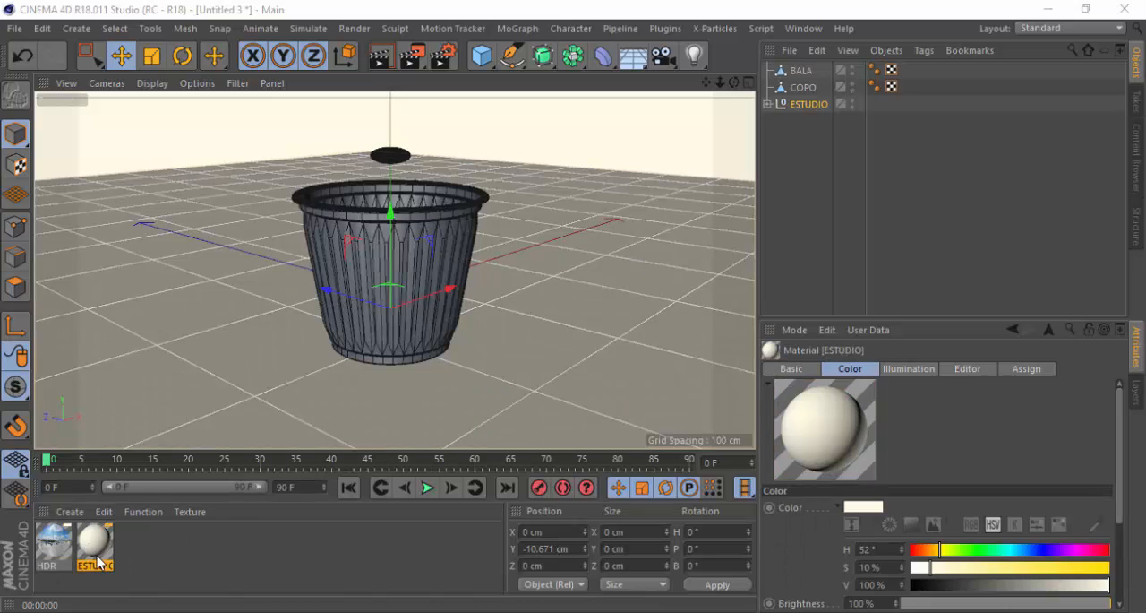
pyautogui.click(291, 238)
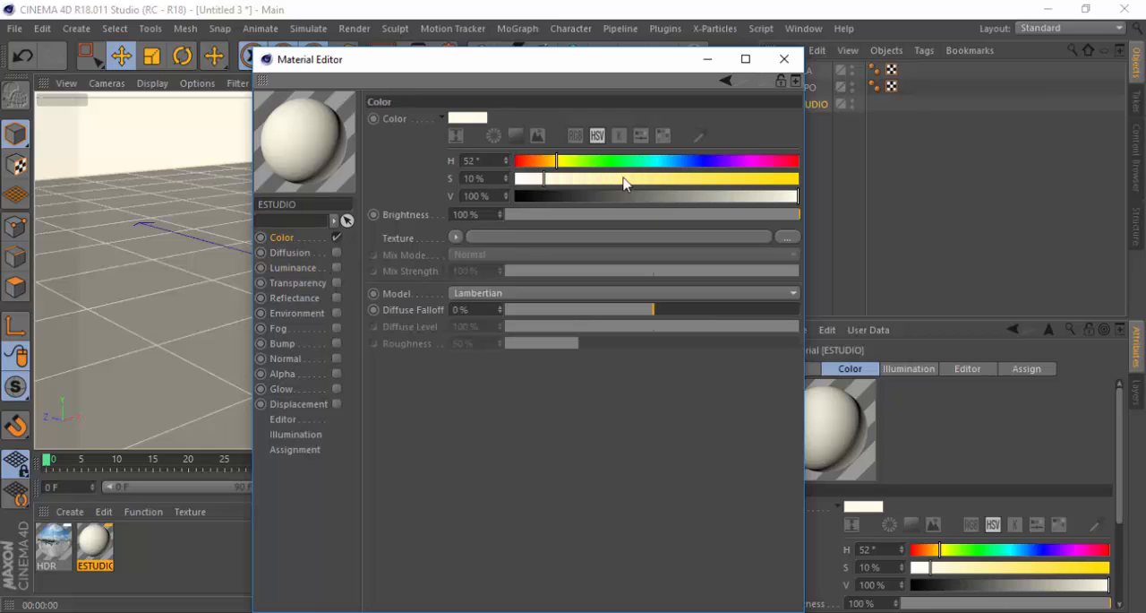
pyautogui.click(655, 164)
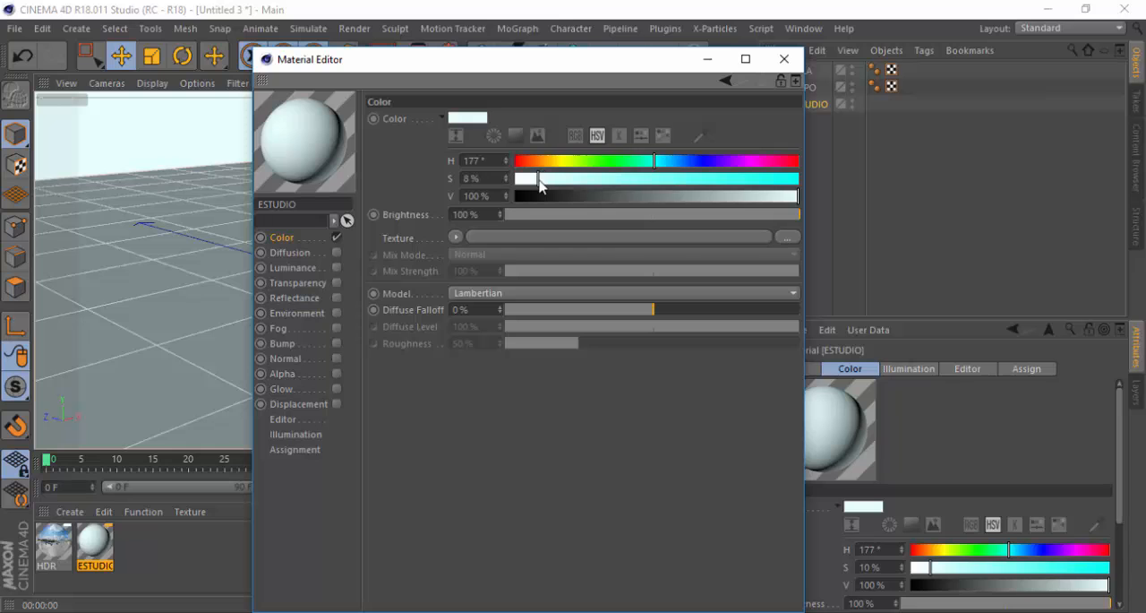
pyautogui.click(784, 60)
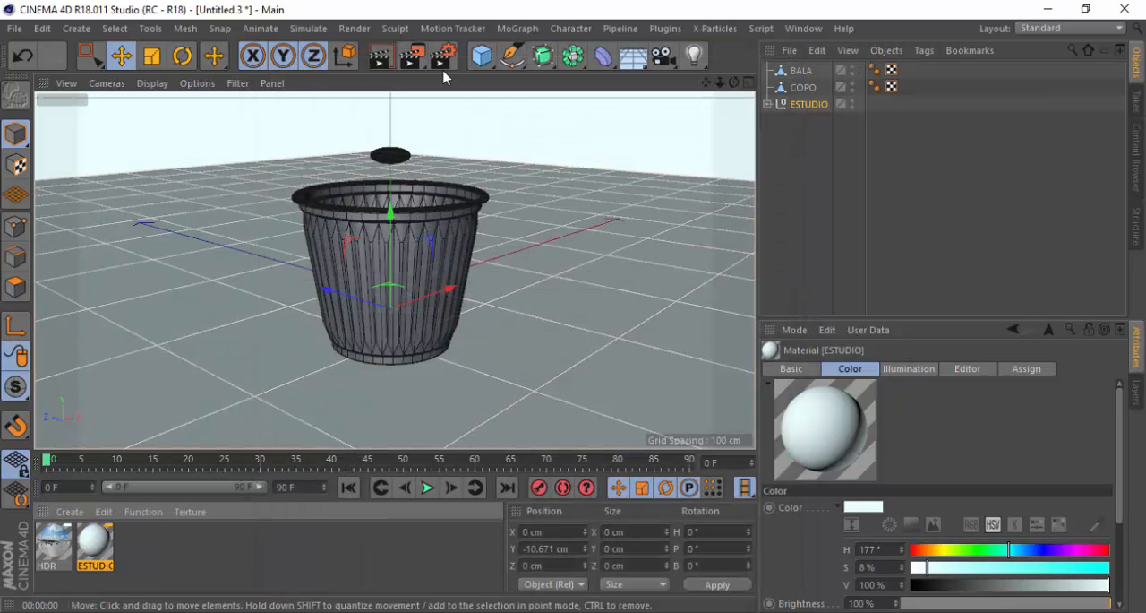
pyautogui.click(382, 59)
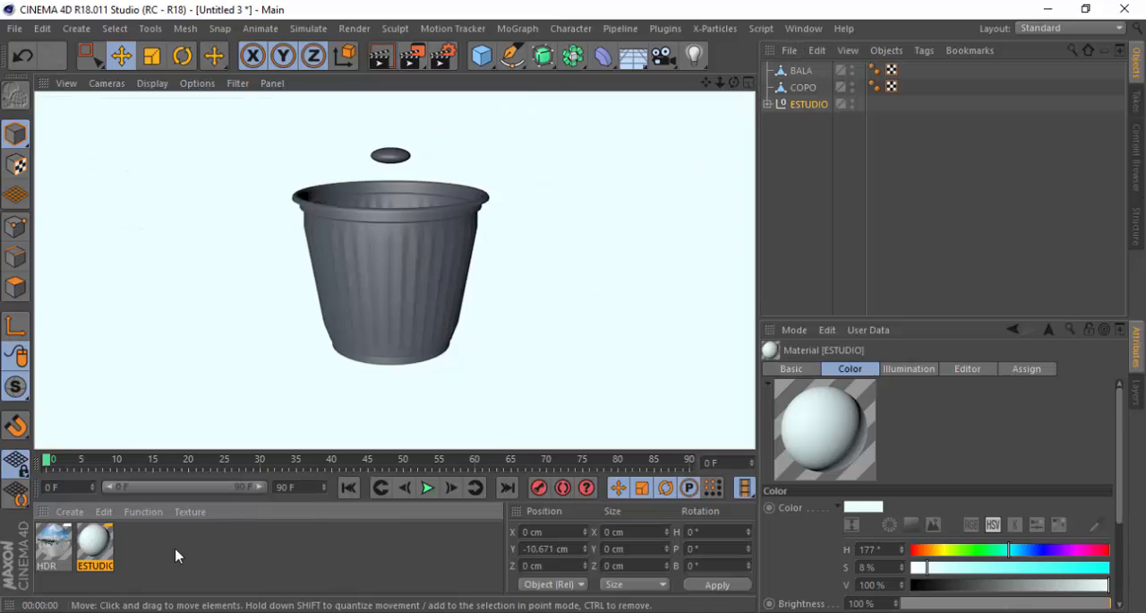
pyautogui.click(508, 277)
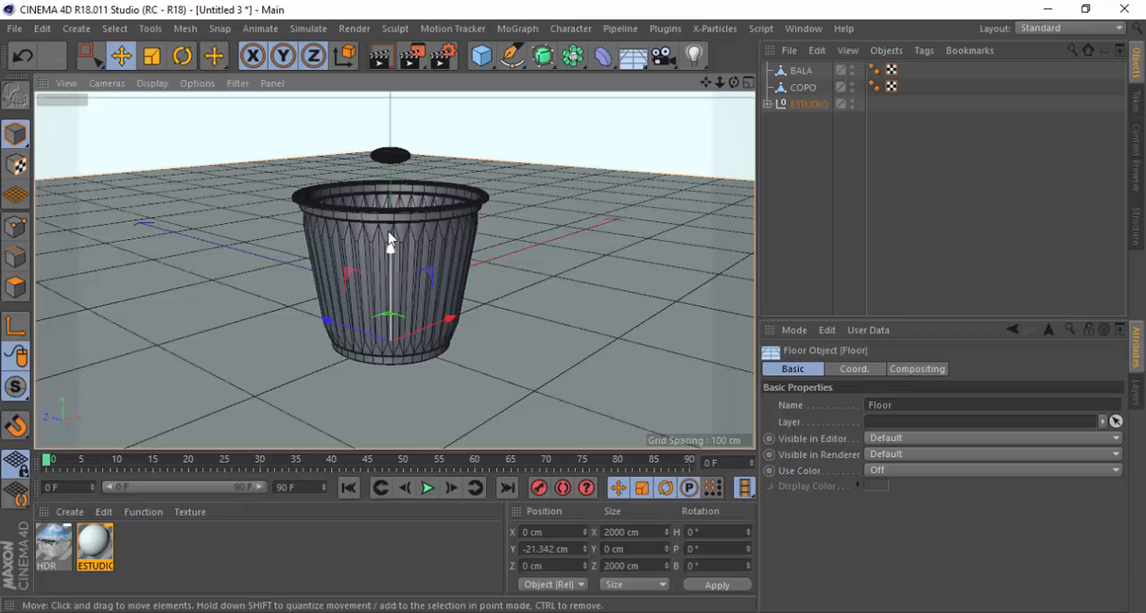
# Set the ESTUDIO material's color to a neutral light grey with saturation 0% and value 92%, and test-render the view
pyautogui.doubleClick(95, 544)
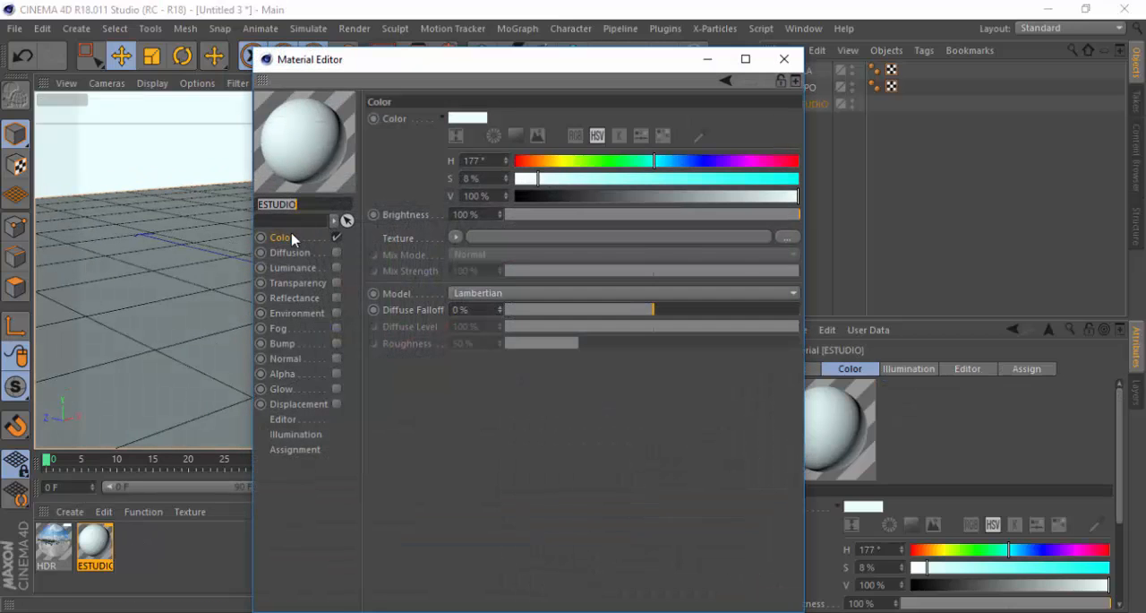
pyautogui.click(286, 240)
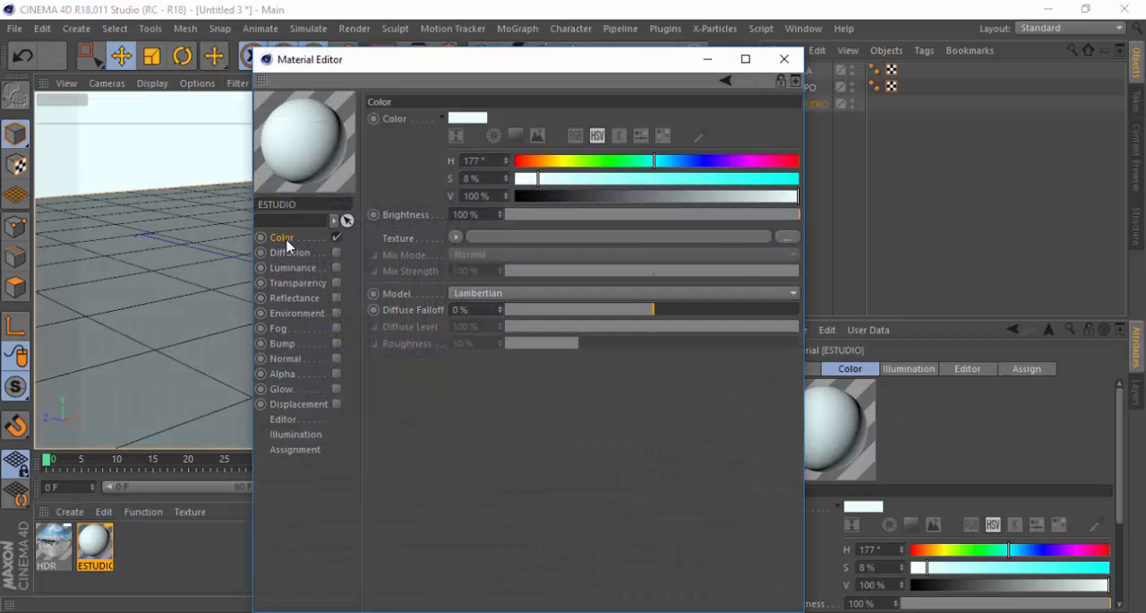
pyautogui.click(789, 199)
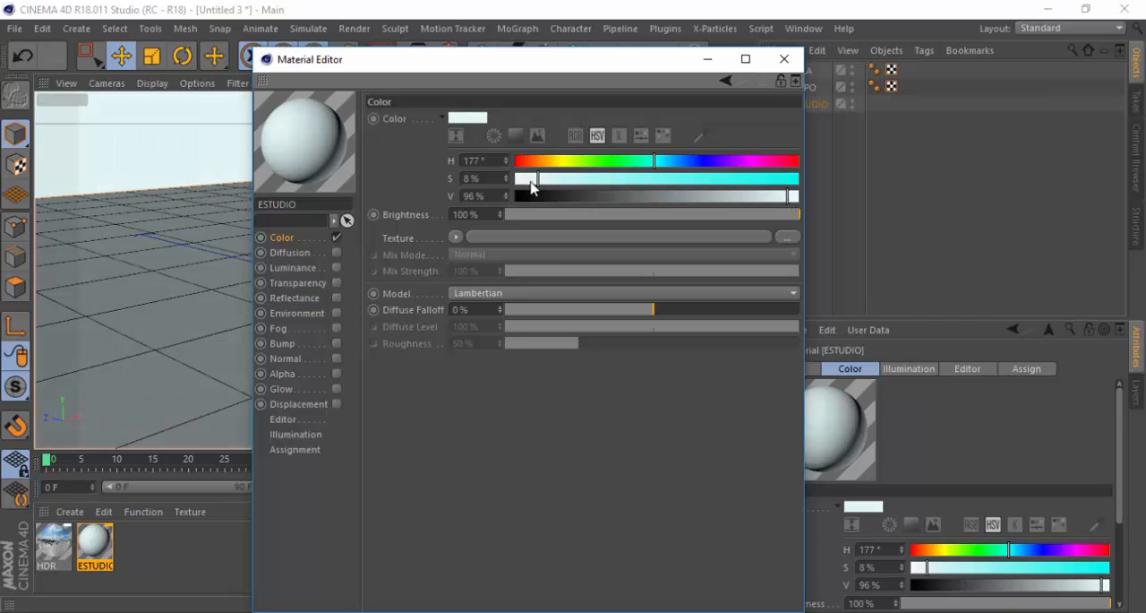
pyautogui.moveTo(531, 186); pyautogui.dragTo(506, 184)
pyautogui.moveTo(782, 202); pyautogui.dragTo(775, 202)
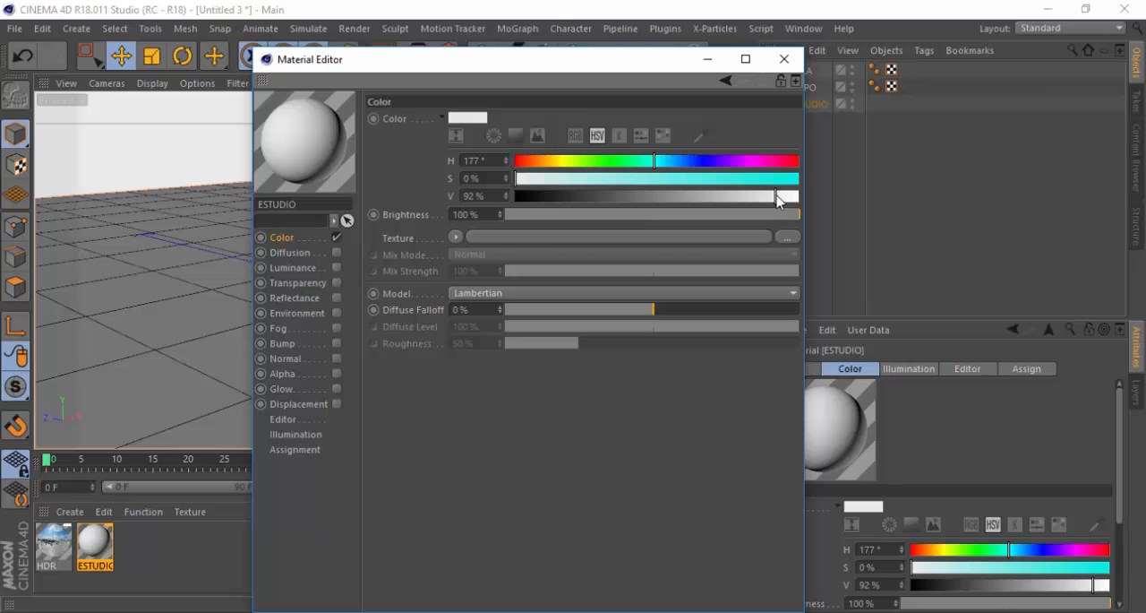
pyautogui.click(784, 59)
pyautogui.click(384, 56)
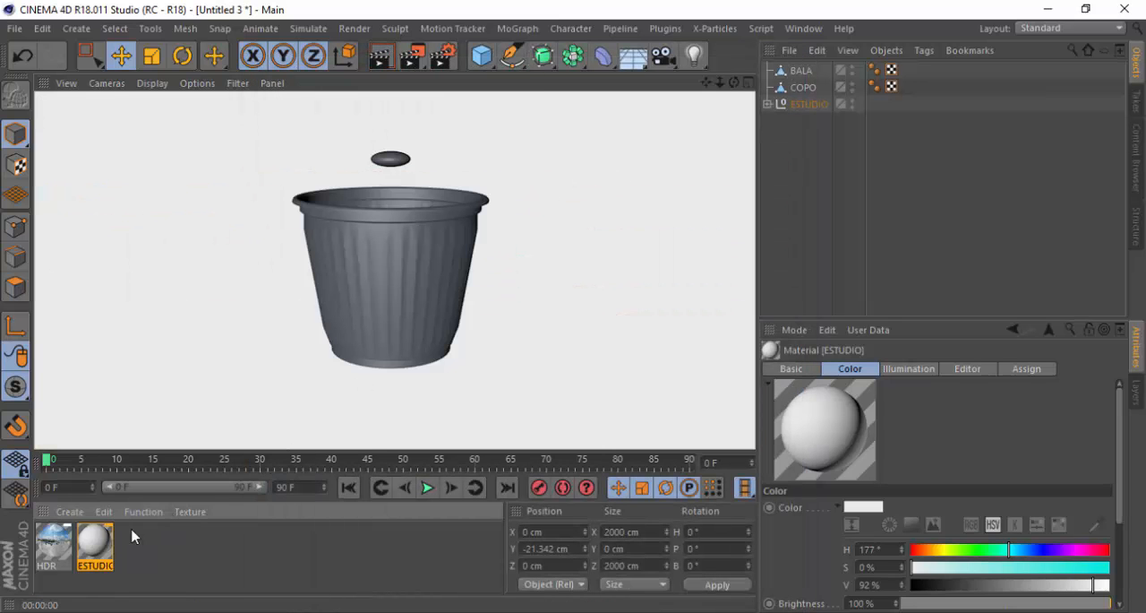
pyautogui.click(224, 566)
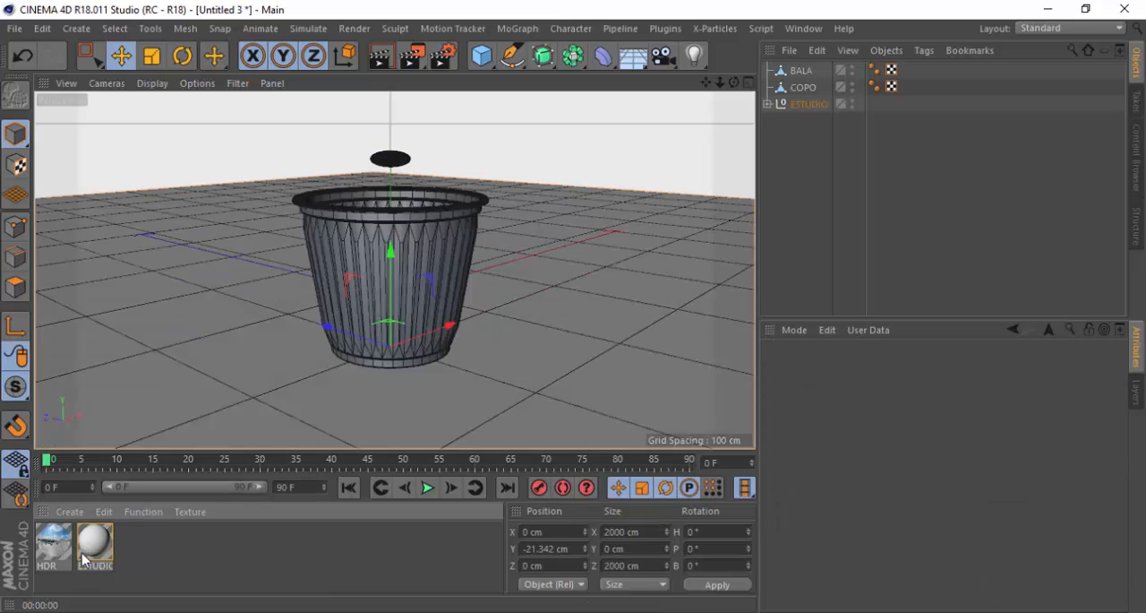
# Select the BALA candy above the cup, then switch to the browser and examine the chocolate confetti reference photos for colours and gloss
pyautogui.scroll(2, 411, 152)
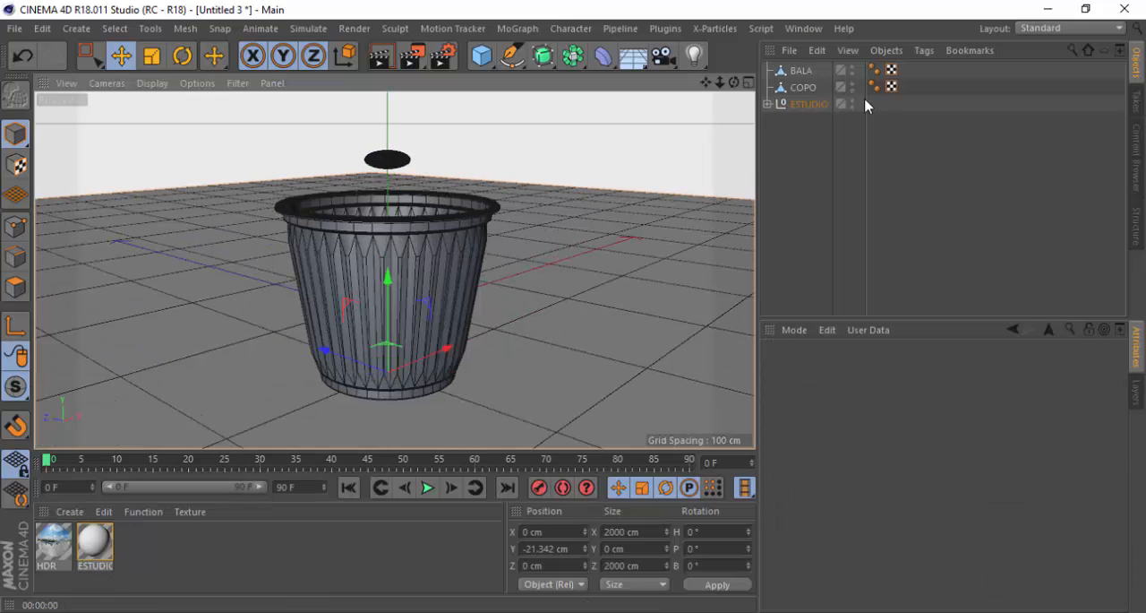
pyautogui.click(804, 71)
pyautogui.scroll(-1, 428, 253)
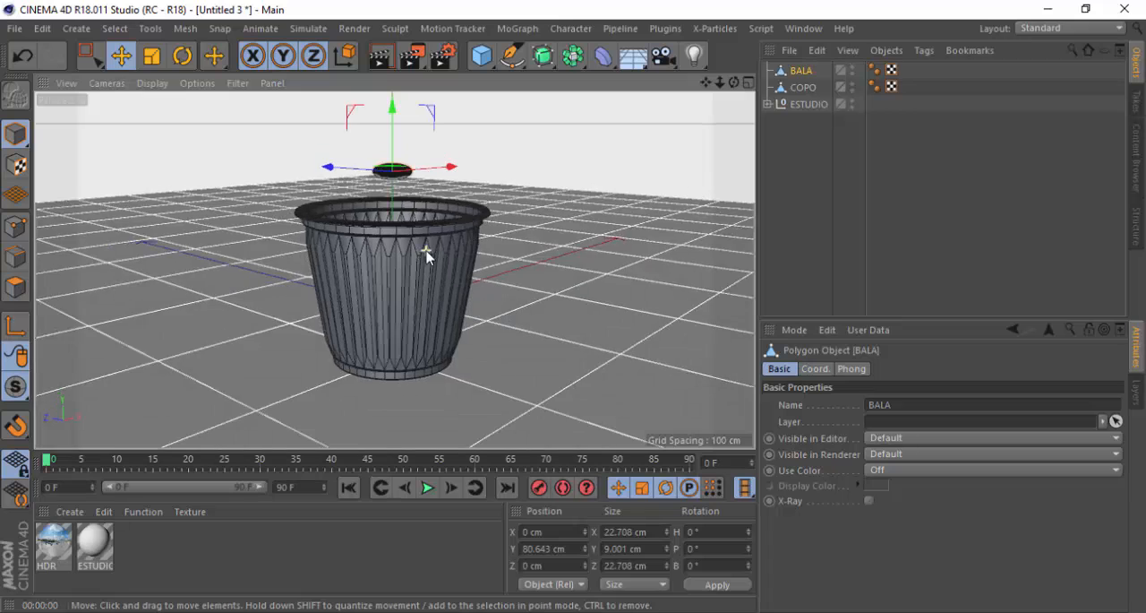
pyautogui.scroll(-1, 409, 269)
pyautogui.scroll(3, 394, 183)
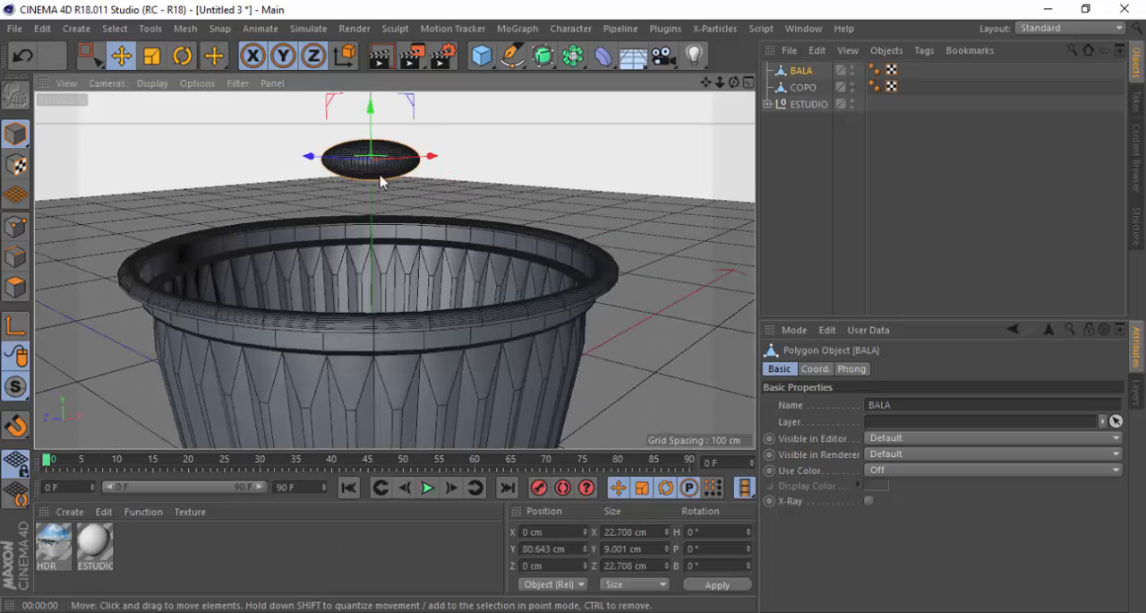
pyautogui.scroll(-1, 412, 233)
pyautogui.keyDown('alt'); pyautogui.moveTo(379, 187); pyautogui.dragTo(379, 215); pyautogui.keyUp('alt')
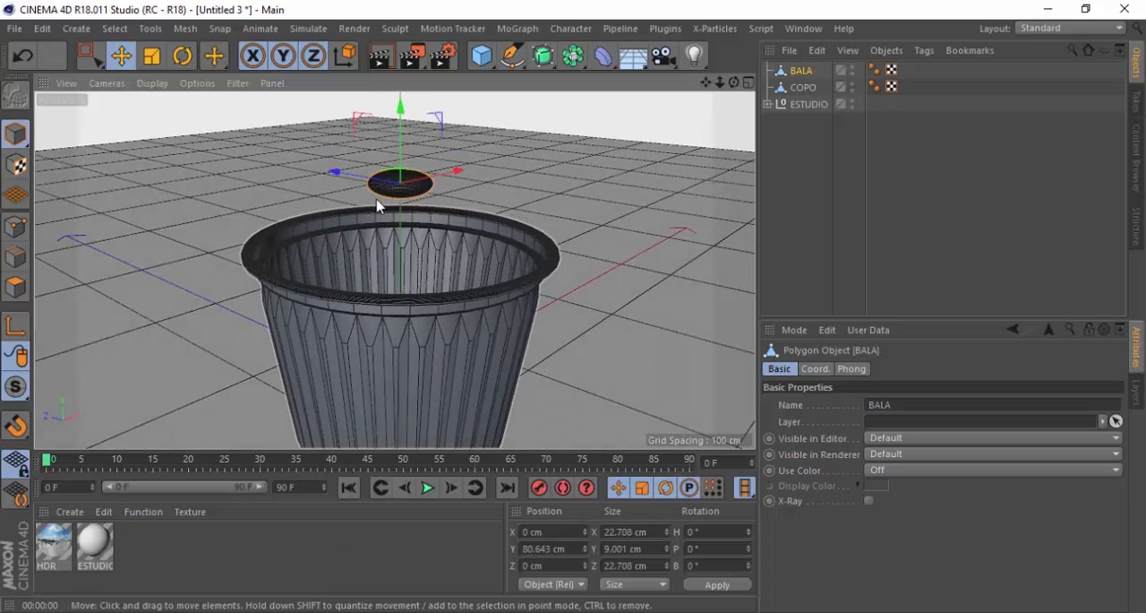
pyautogui.hotkey('alt', 'Tab')
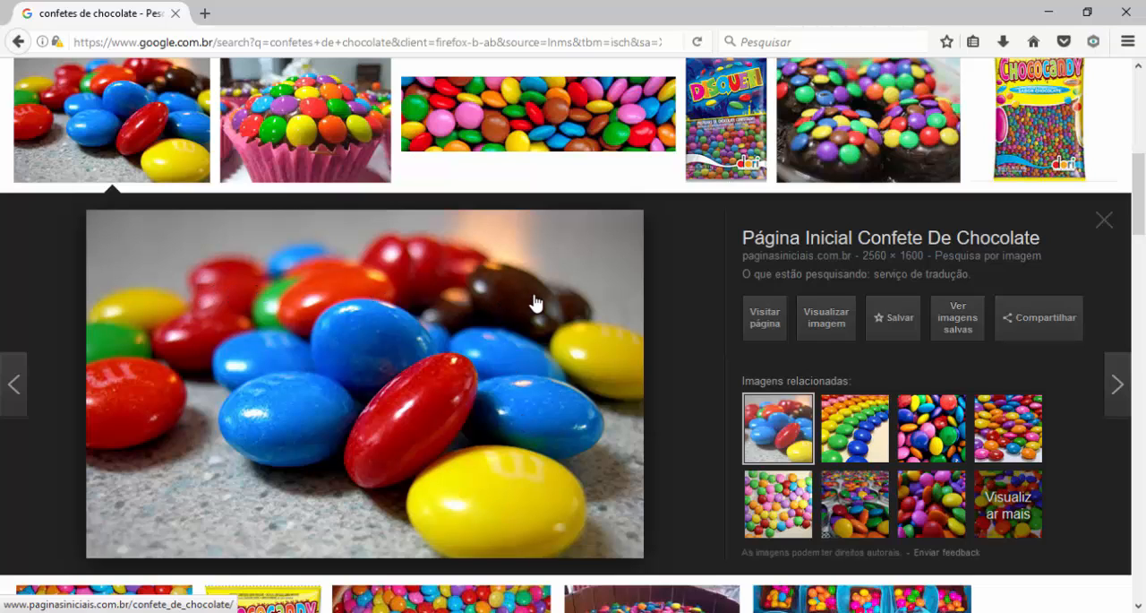
pyautogui.click(855, 428)
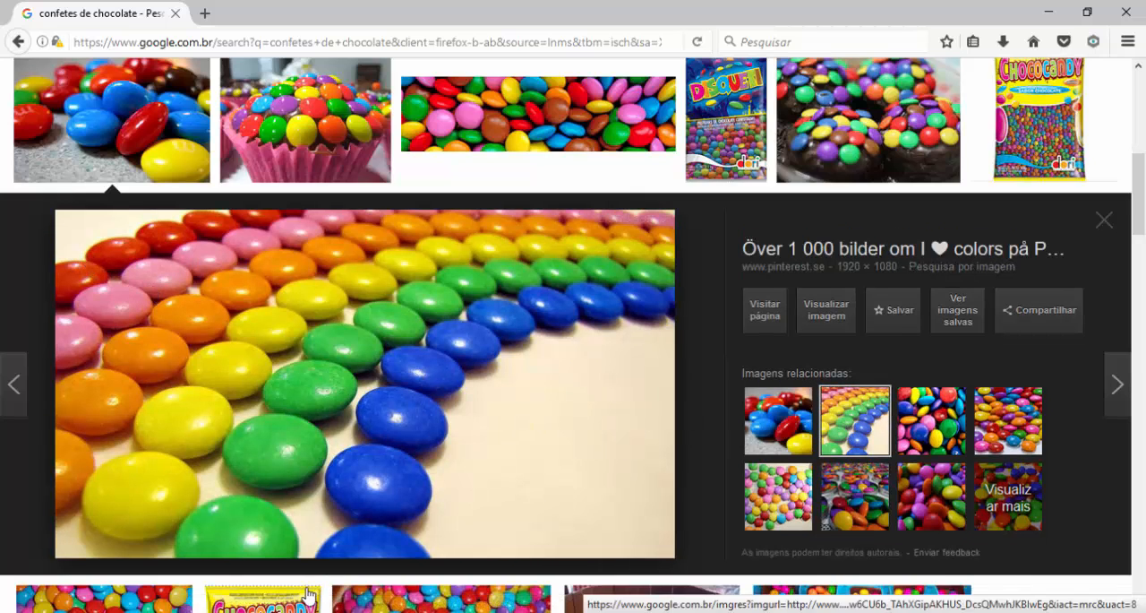
pyautogui.click(778, 421)
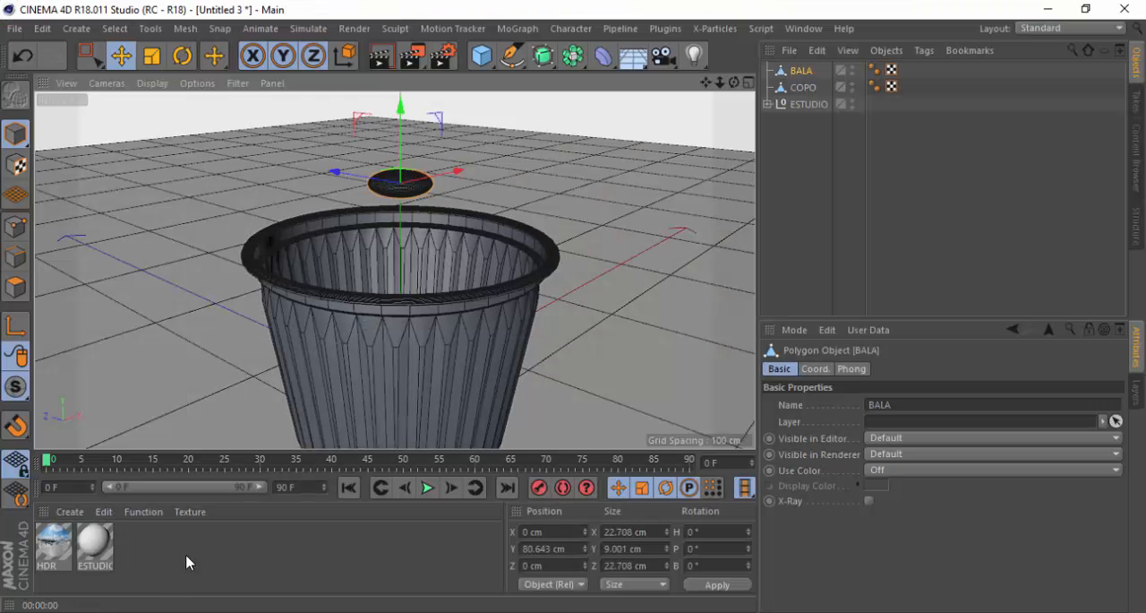
# Return to Cinema 4D, create a new material and make its color red with hue 0°, saturation 100% and value 85%
pyautogui.click(188, 561)
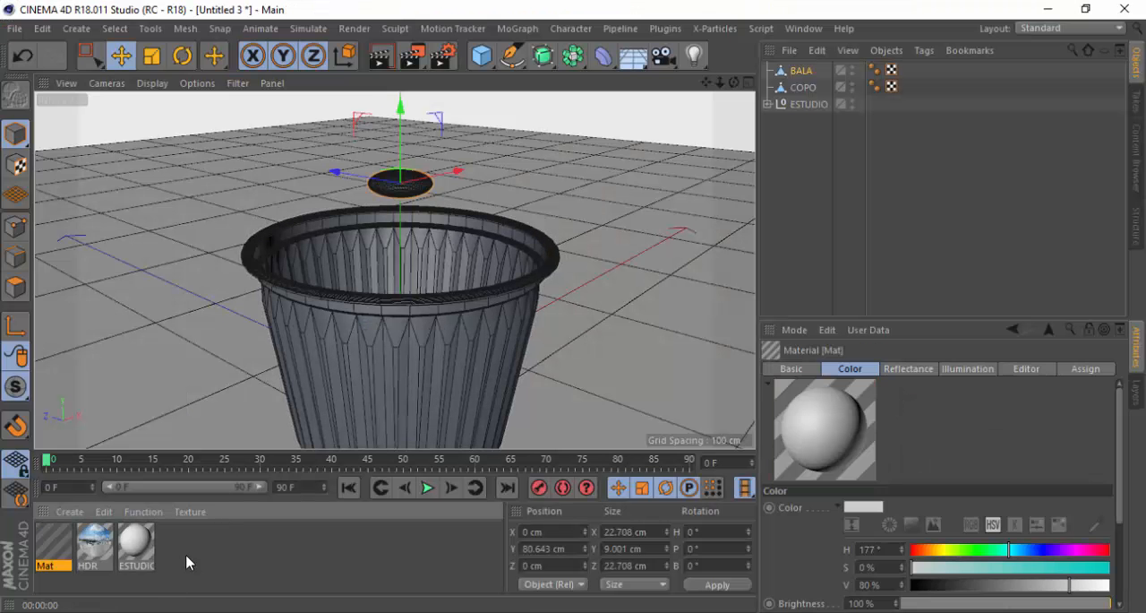
pyautogui.doubleClick(52, 546)
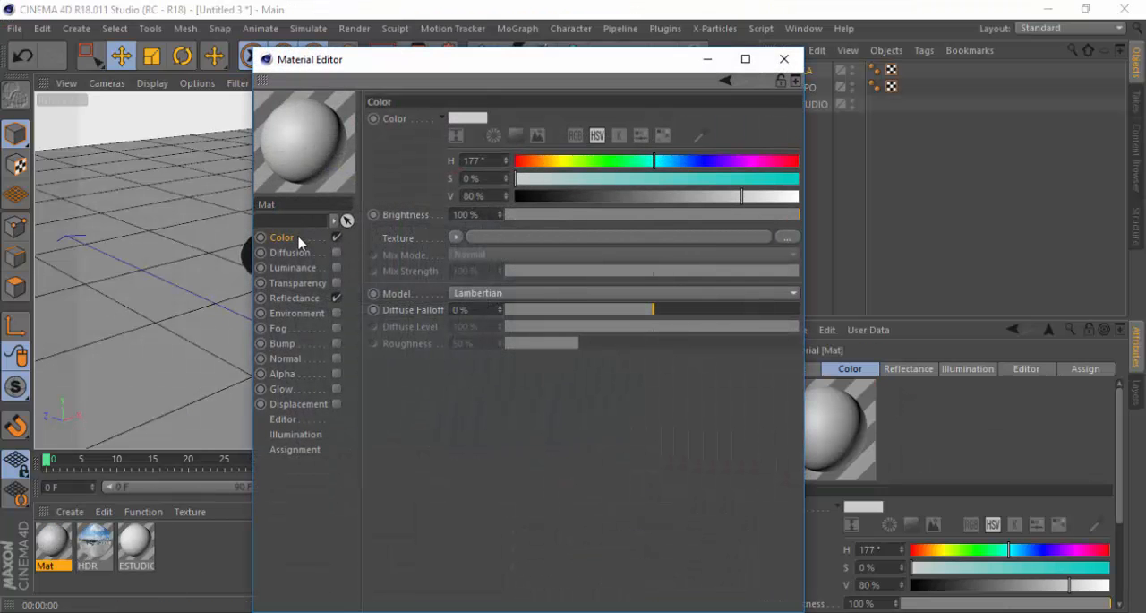
pyautogui.moveTo(657, 161); pyautogui.dragTo(499, 167)
pyautogui.moveTo(714, 180); pyautogui.dragTo(845, 179)
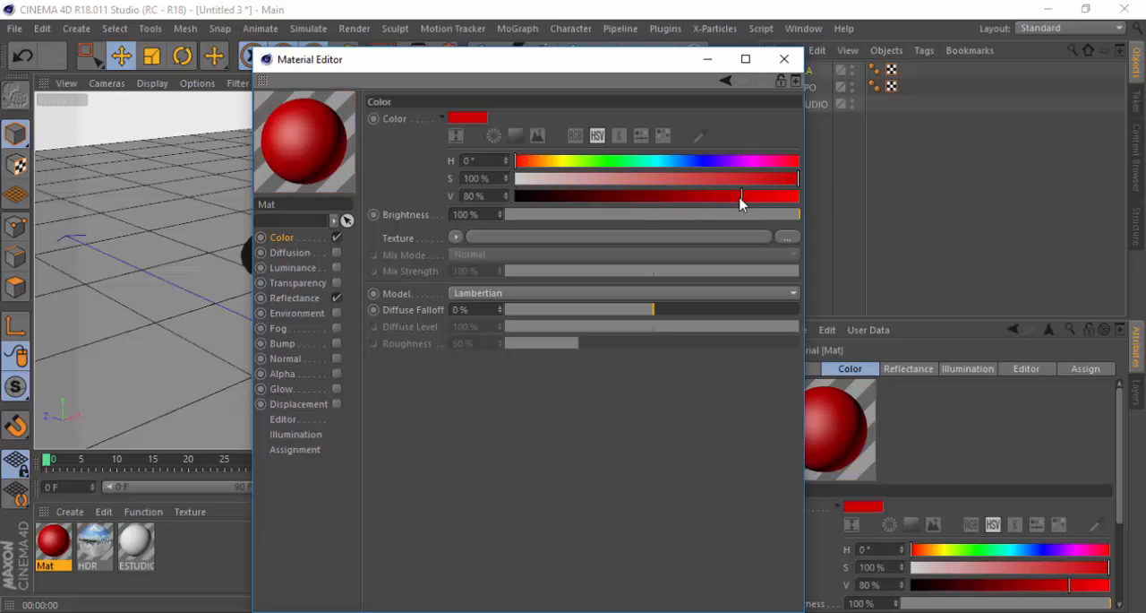
pyautogui.click(439, 612)
pyautogui.moveTo(752, 197); pyautogui.dragTo(741, 200)
pyautogui.click(452, 612)
pyautogui.click(448, 612)
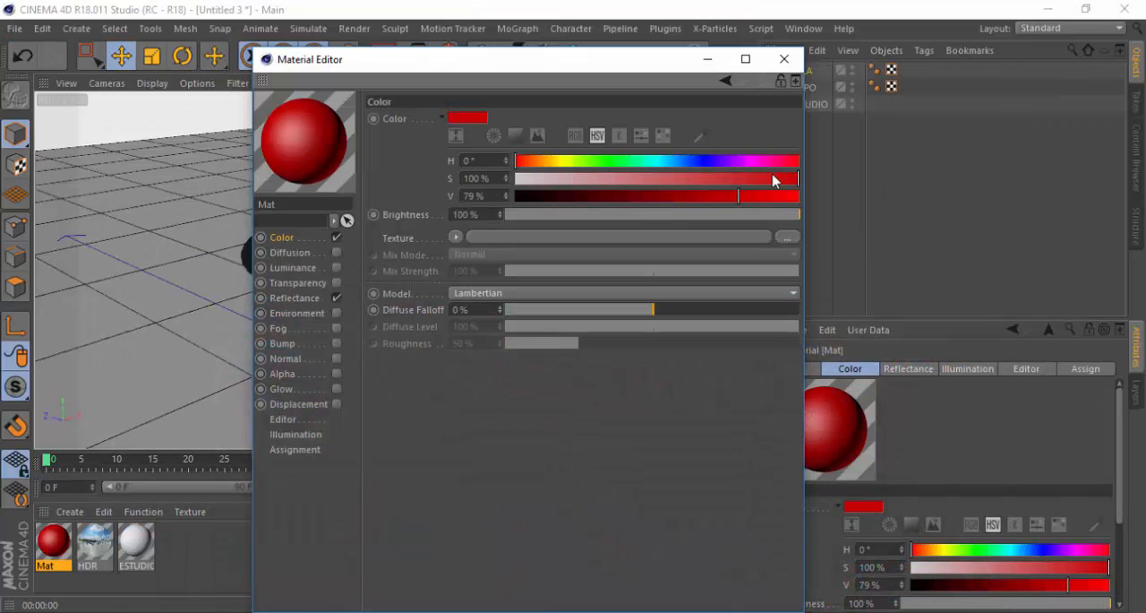
pyautogui.moveTo(743, 196); pyautogui.dragTo(757, 205)
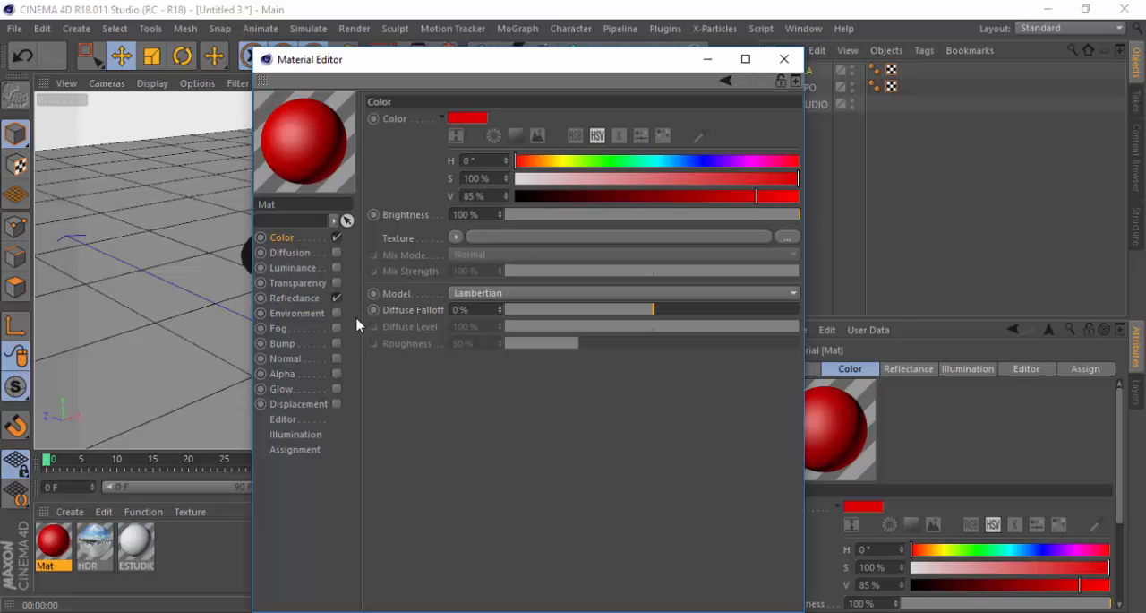
# Reduce the red material's Default Specular layer to 0% and add a Reflection (Legacy) reflectance layer
pyautogui.click(291, 299)
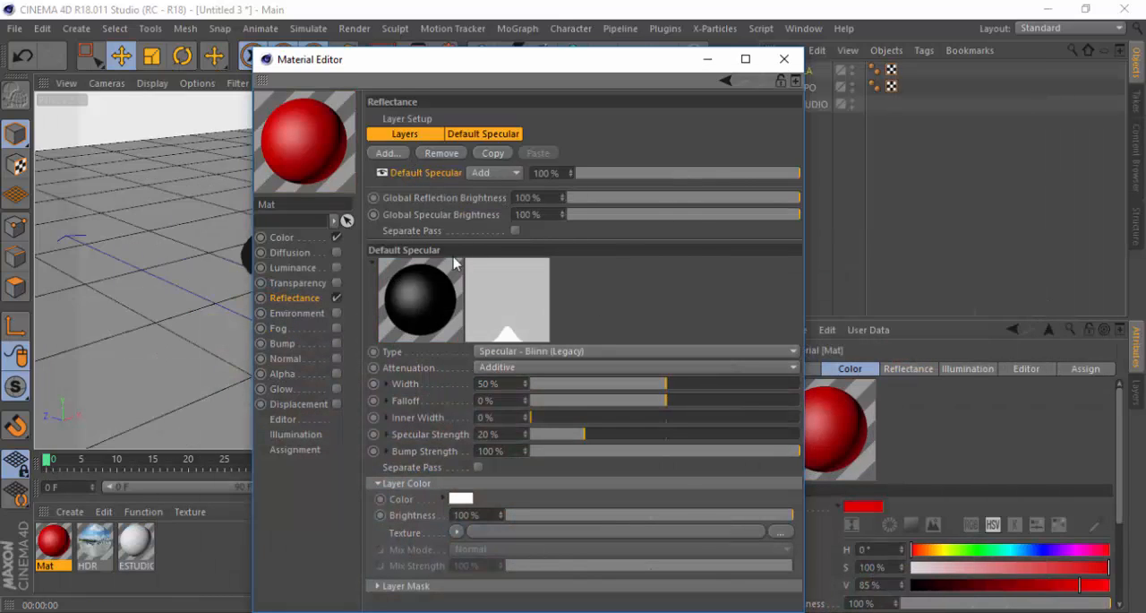
pyautogui.moveTo(802, 173); pyautogui.dragTo(575, 173)
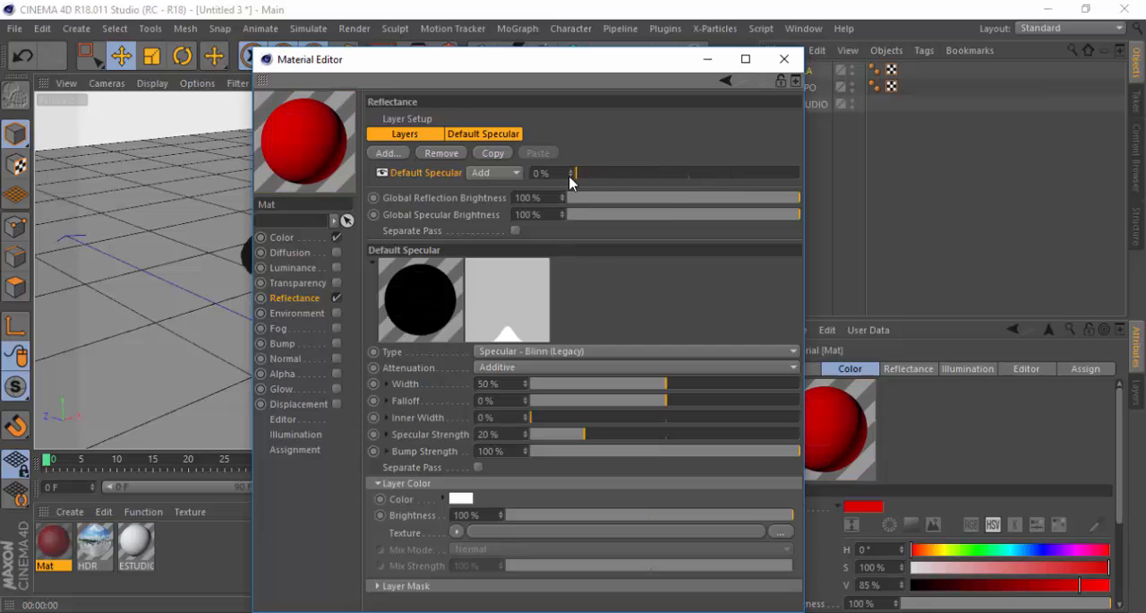
pyautogui.click(390, 154)
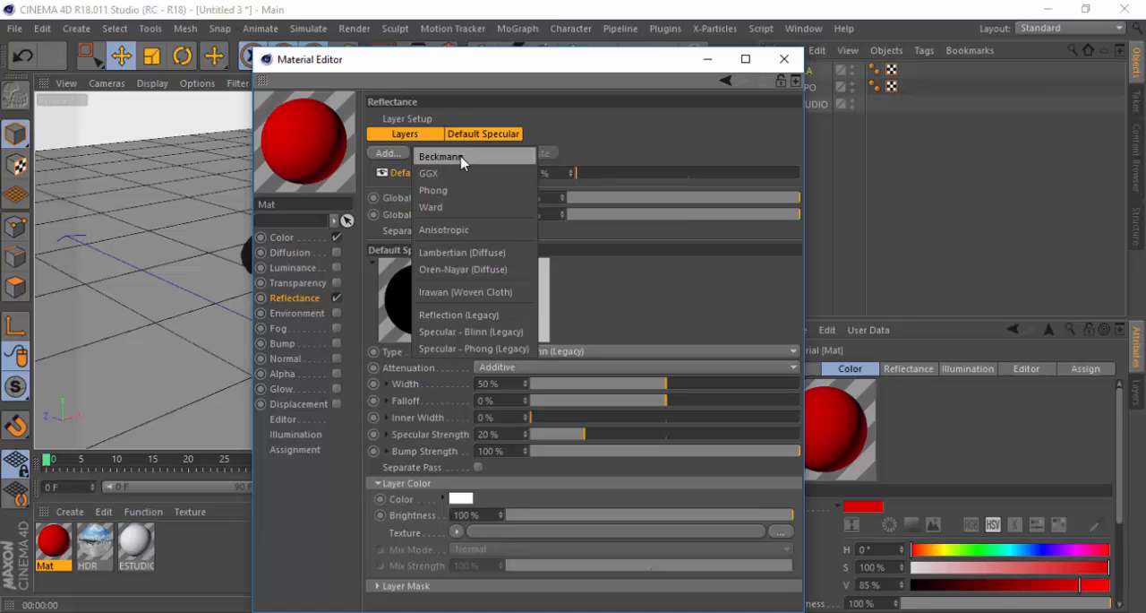
pyautogui.click(458, 316)
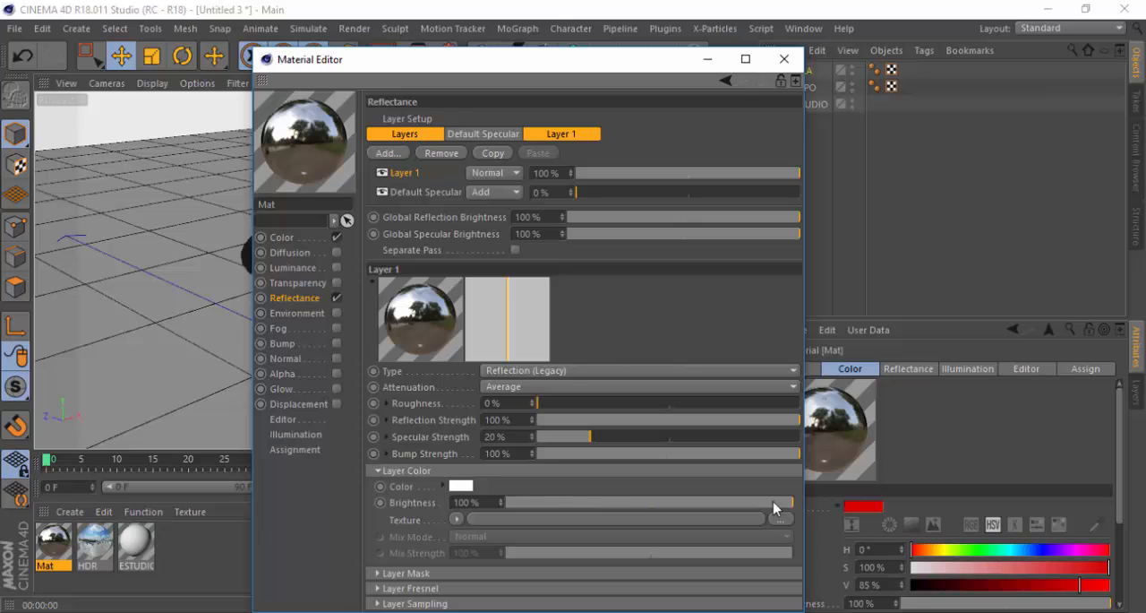
# Lower the layer color brightness of the red material's reflection layer to 30%
pyautogui.moveTo(778, 507); pyautogui.dragTo(624, 509)
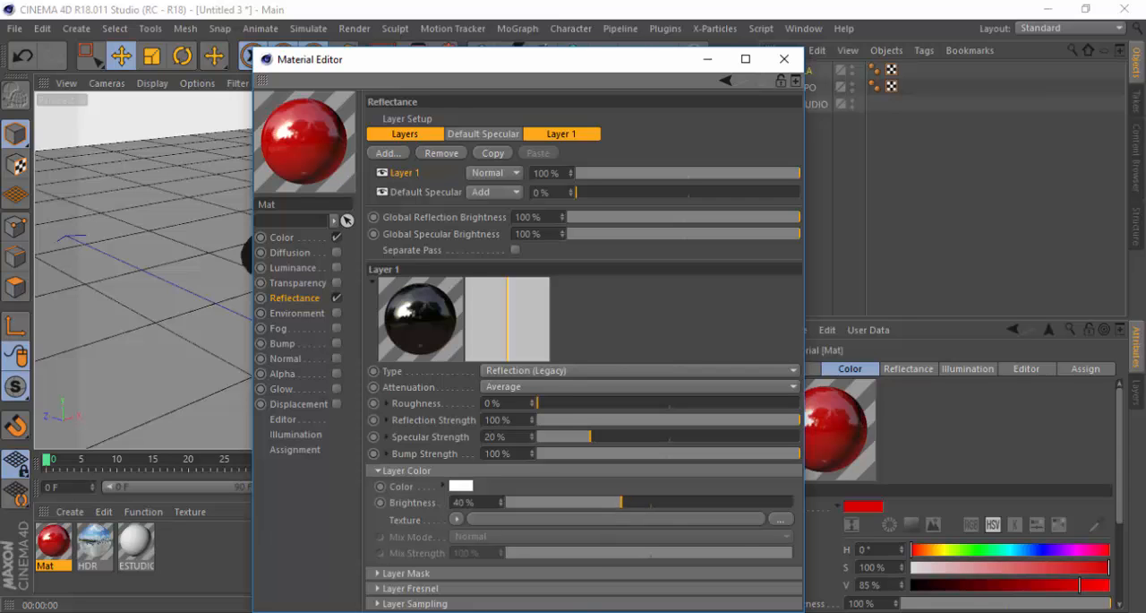
pyautogui.hotkey('alt', 'Tab')
pyautogui.moveTo(618, 510); pyautogui.dragTo(611, 510)
pyautogui.moveTo(596, 503); pyautogui.dragTo(593, 504)
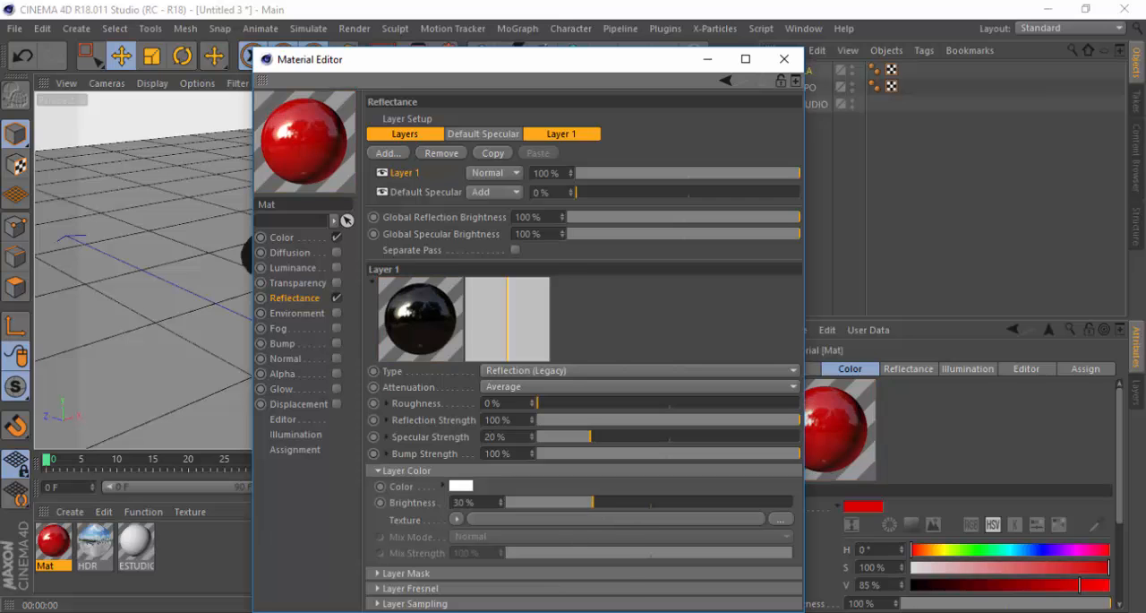
# Examine the gloss in the browser's chocolate confetti photo, then return to Cinema 4D and set the reflection layer's roughness to 18%
pyautogui.click(535, 612)
pyautogui.click(536, 612)
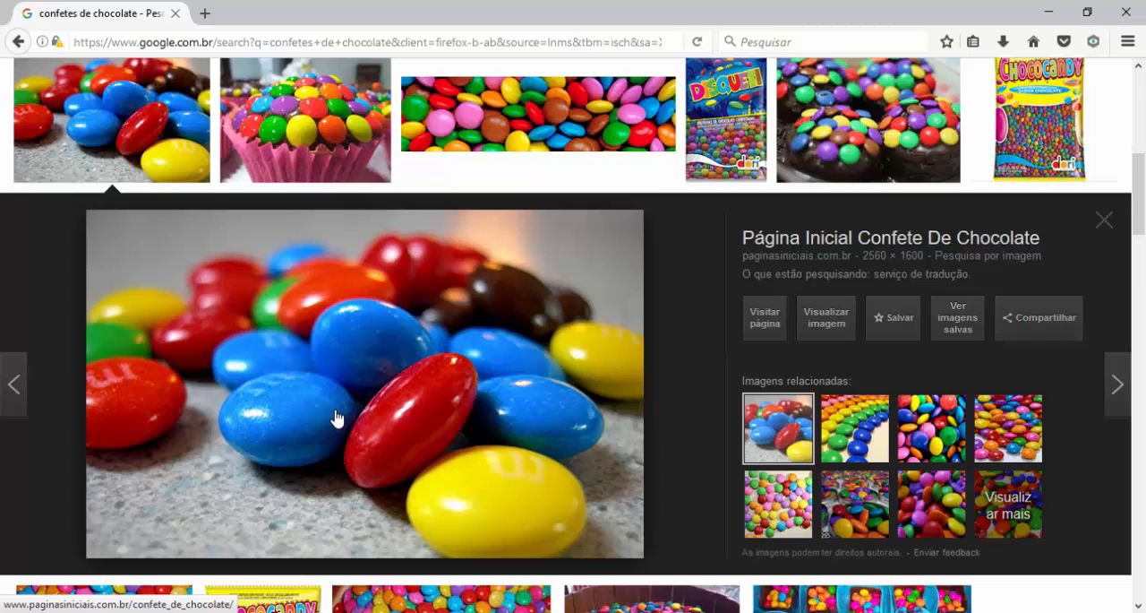
pyautogui.keyDown('ctrl'); pyautogui.scroll(5, 336, 418); pyautogui.keyUp('ctrl')
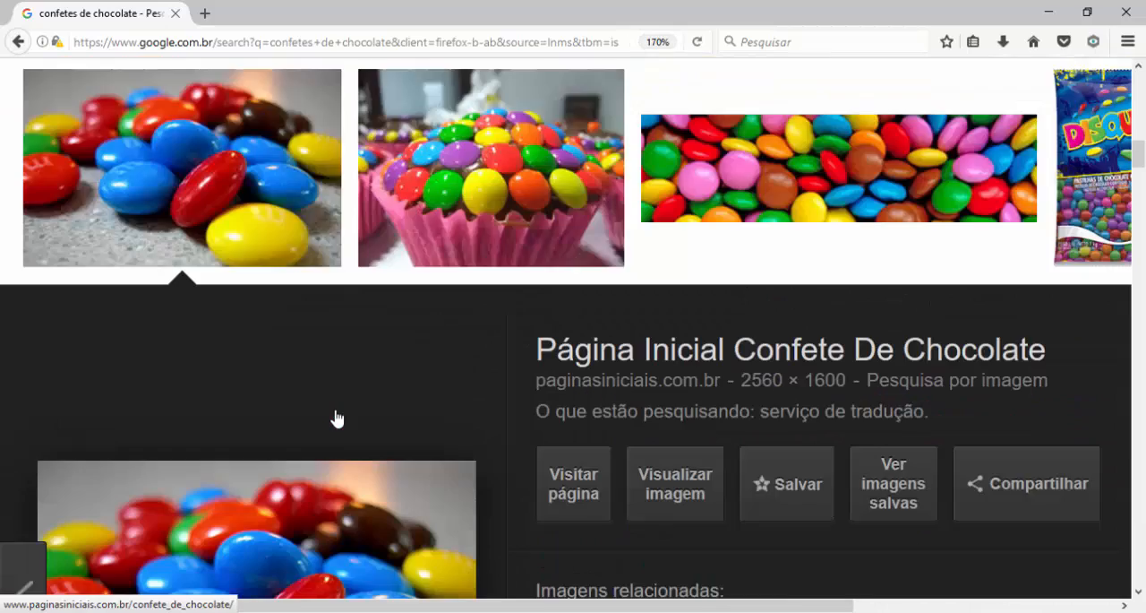
pyautogui.scroll(-3, 335, 418)
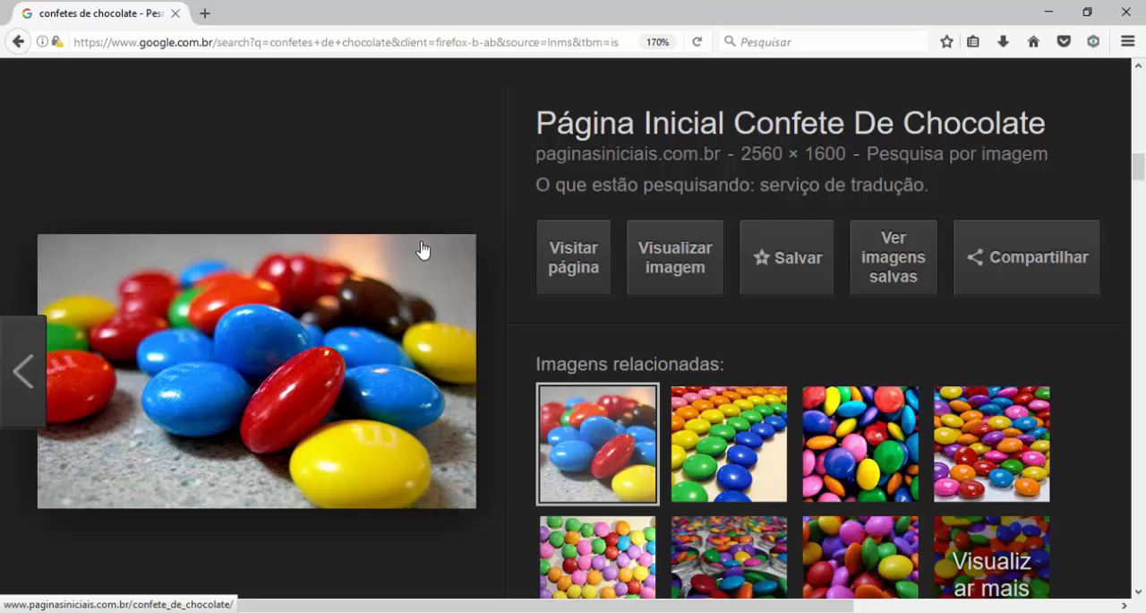
pyautogui.keyDown('ctrl'); pyautogui.scroll(-2, 423, 250); pyautogui.keyUp('ctrl')
pyautogui.keyDown('ctrl'); pyautogui.scroll(-1, 423, 250); pyautogui.keyUp('ctrl')
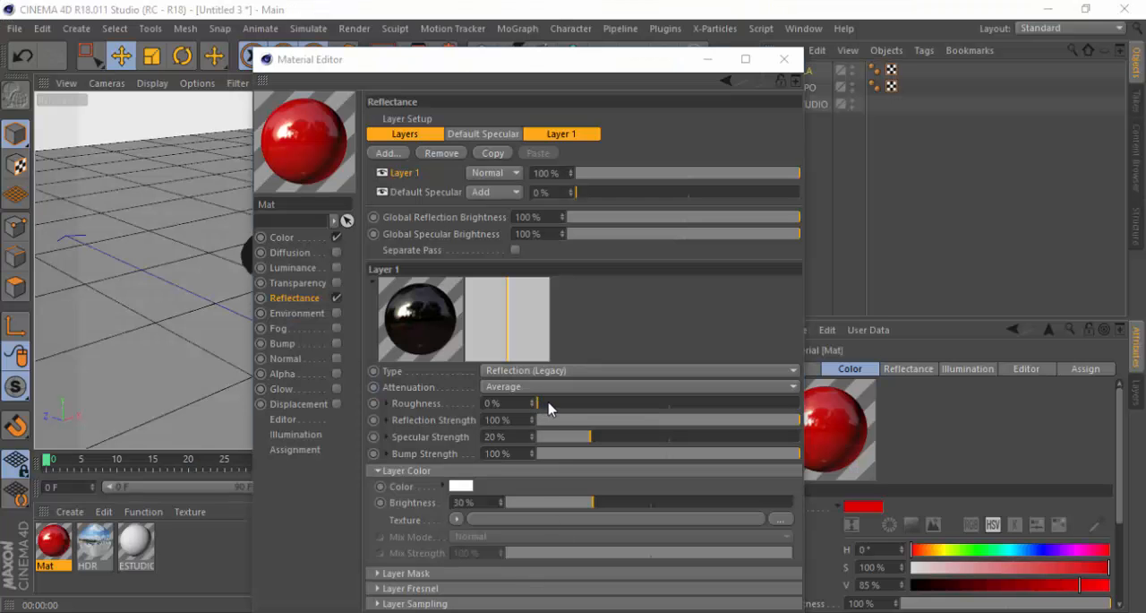
pyautogui.moveTo(548, 404); pyautogui.dragTo(574, 408)
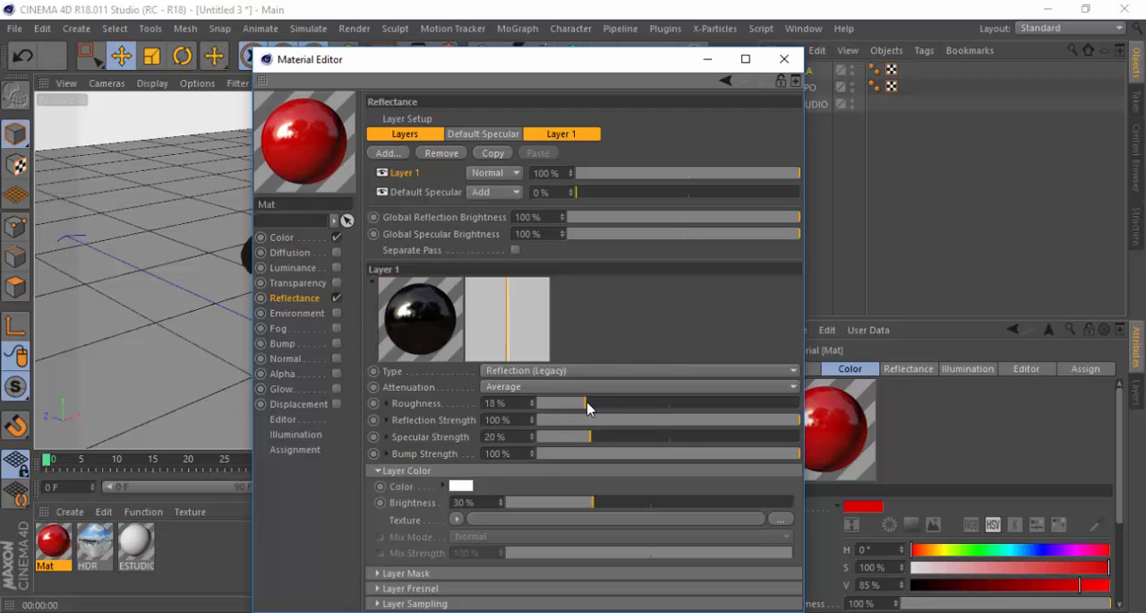
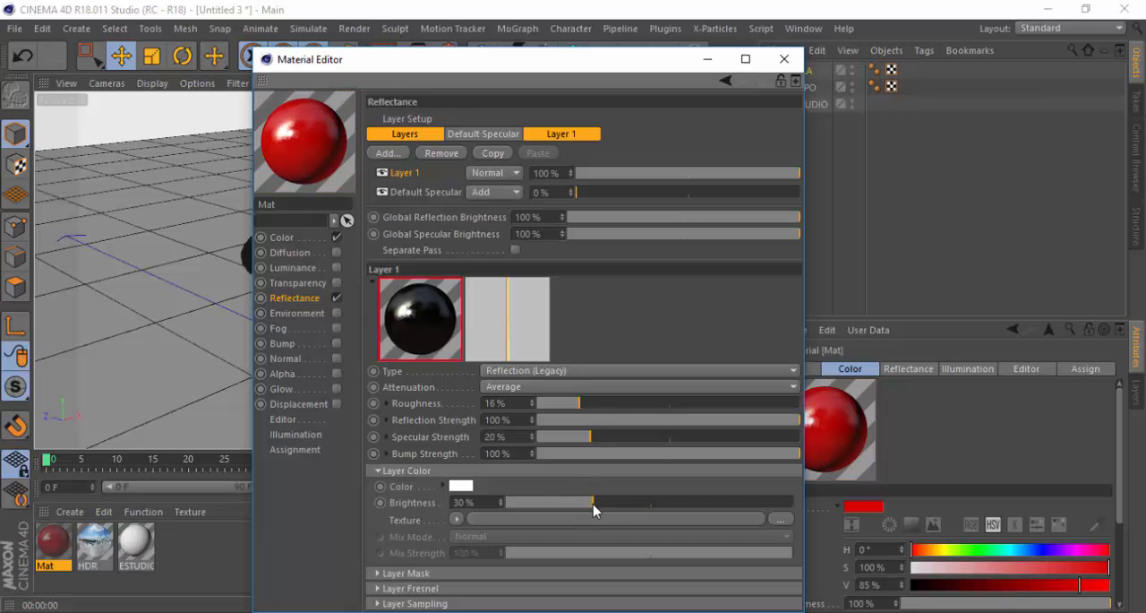
# Close the material settings and apply the red material to the BALA candy
pyautogui.click(784, 60)
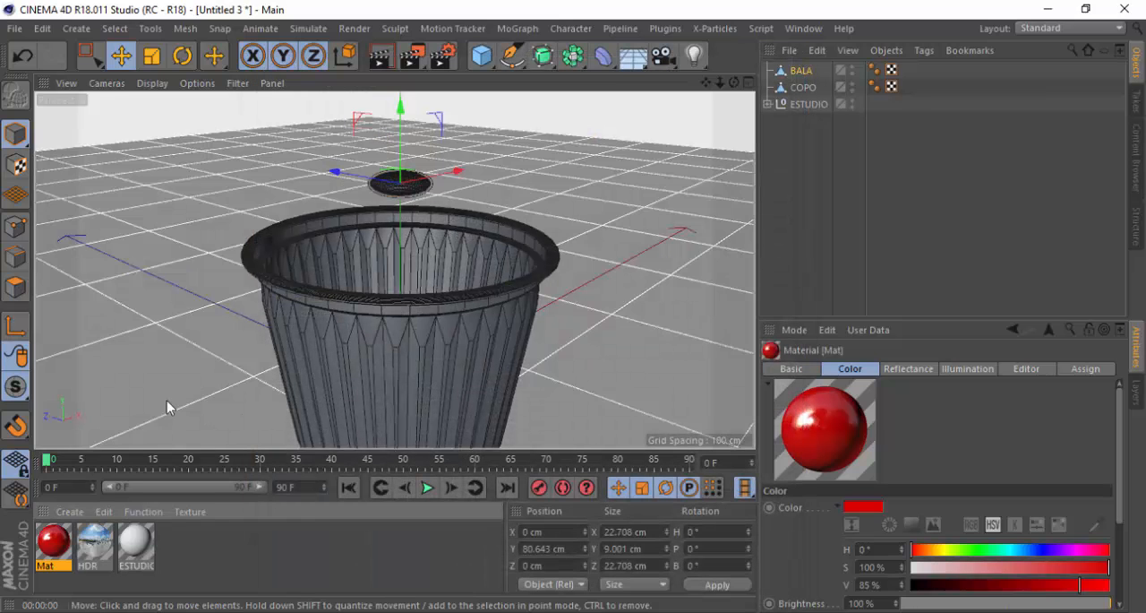
pyautogui.moveTo(60, 549); pyautogui.dragTo(807, 70)
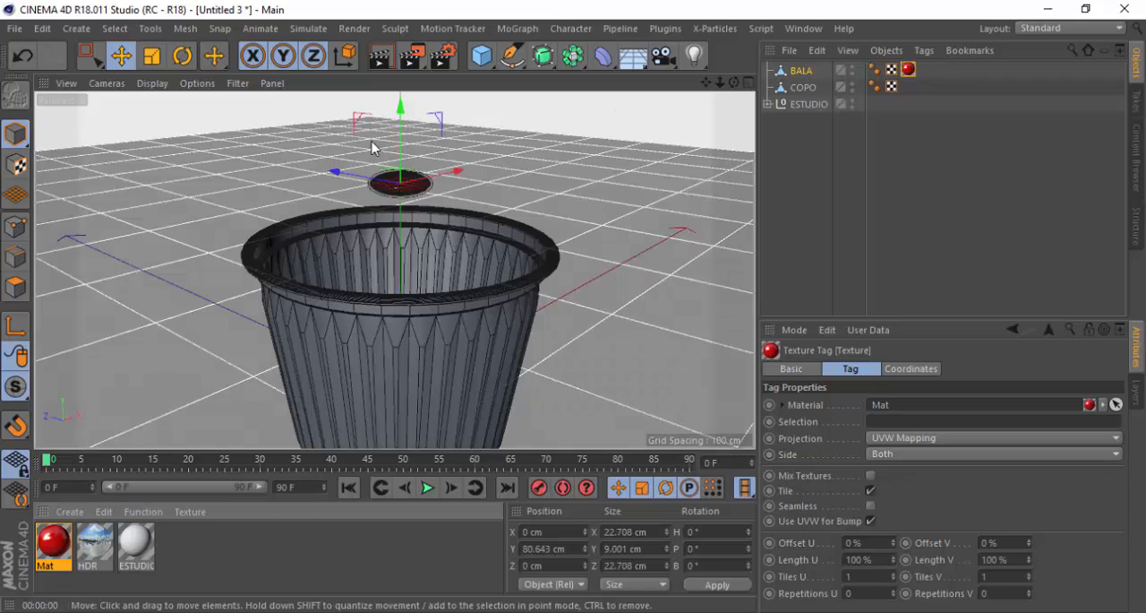
pyautogui.scroll(3, 399, 173)
pyautogui.scroll(4, 399, 173)
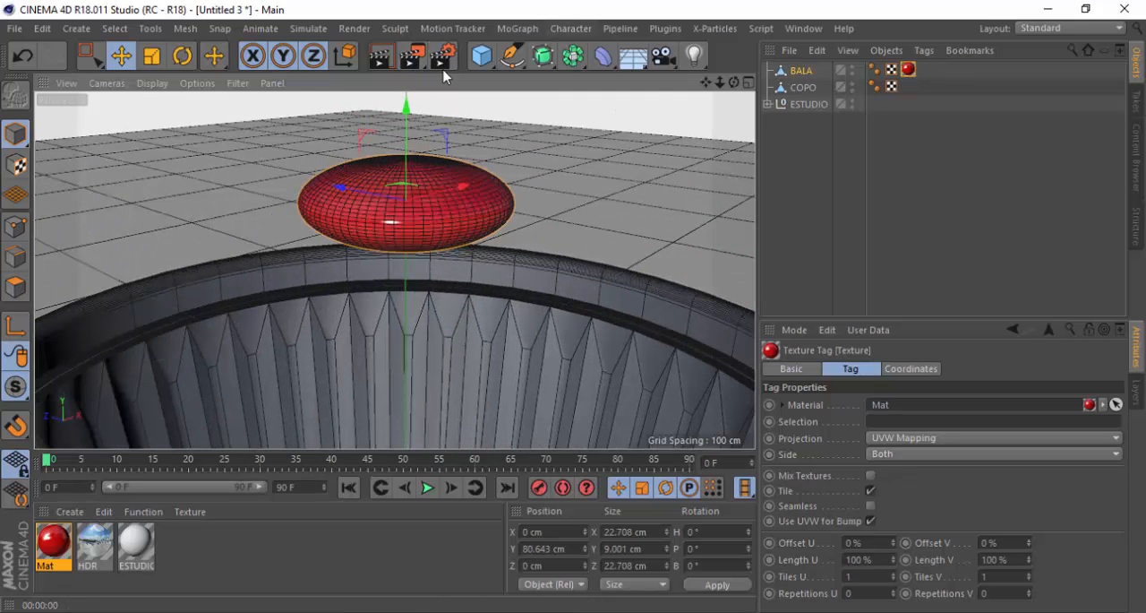
pyautogui.scroll(-3, 468, 395)
pyautogui.scroll(2, 418, 177)
pyautogui.scroll(-3, 419, 100)
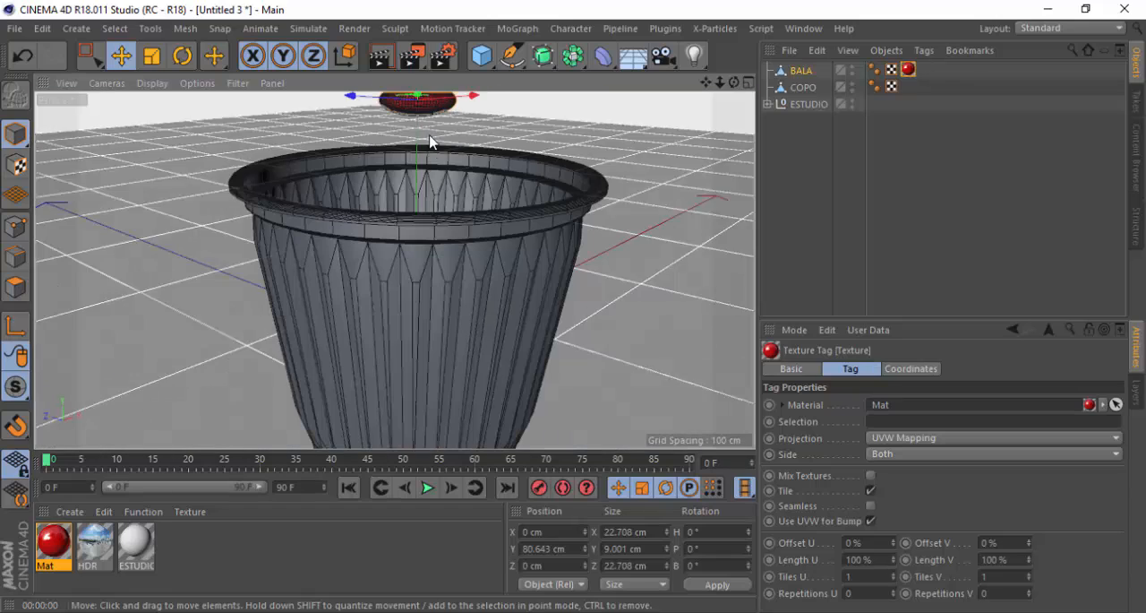
pyautogui.moveTo(706, 82); pyautogui.dragTo(709, 131)
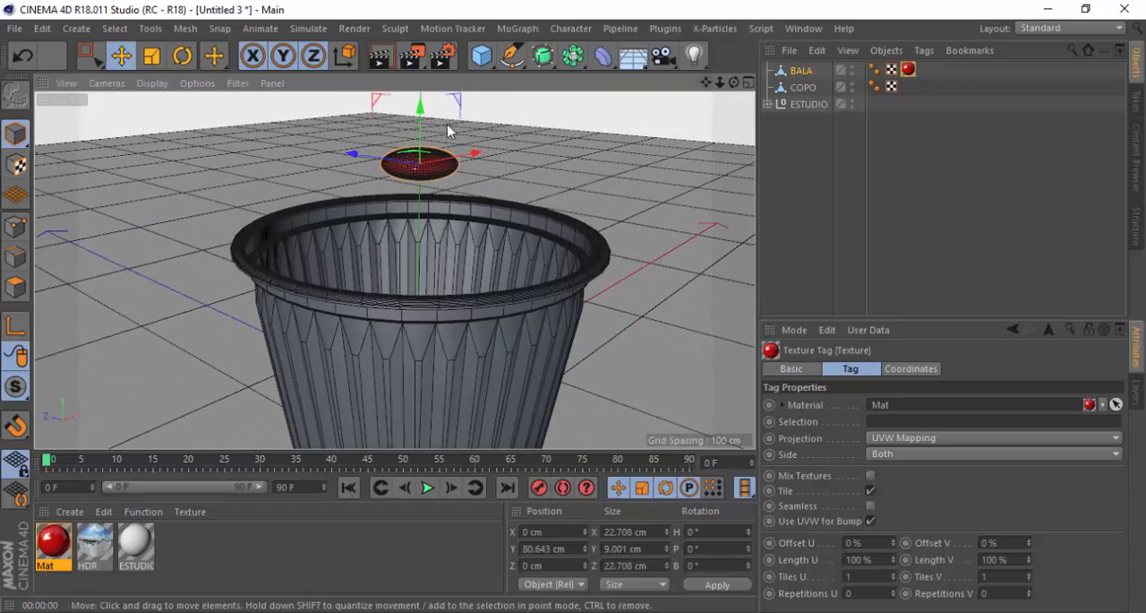
pyautogui.scroll(4, 430, 113)
pyautogui.scroll(-2, 441, 130)
pyautogui.scroll(-3, 441, 130)
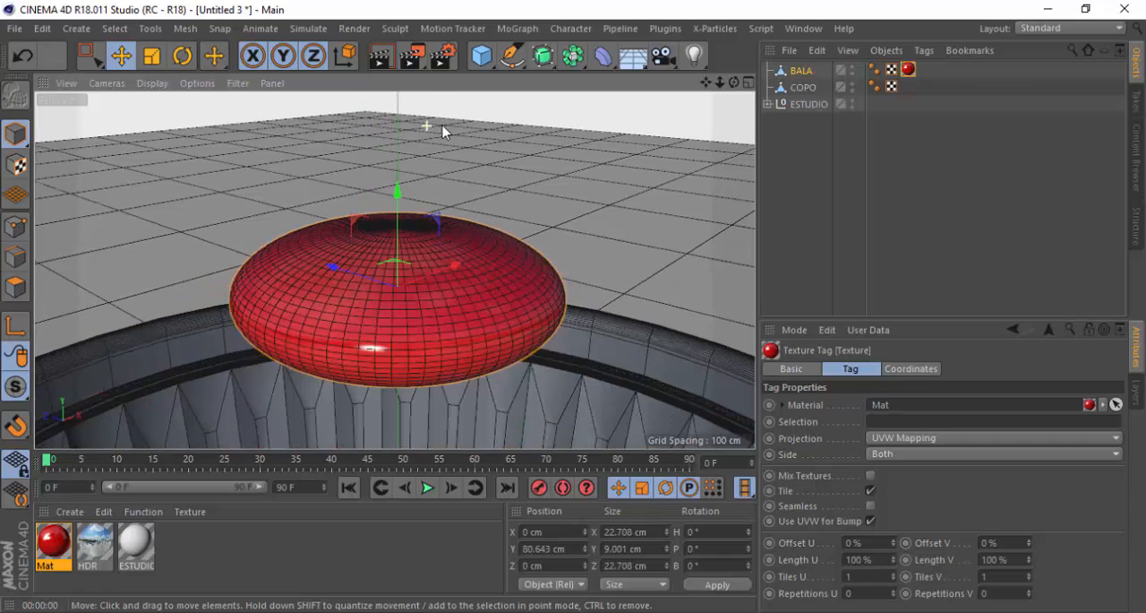
# Add the Global Illumination effect to the render settings with the Interior - Preview preset
pyautogui.click(445, 56)
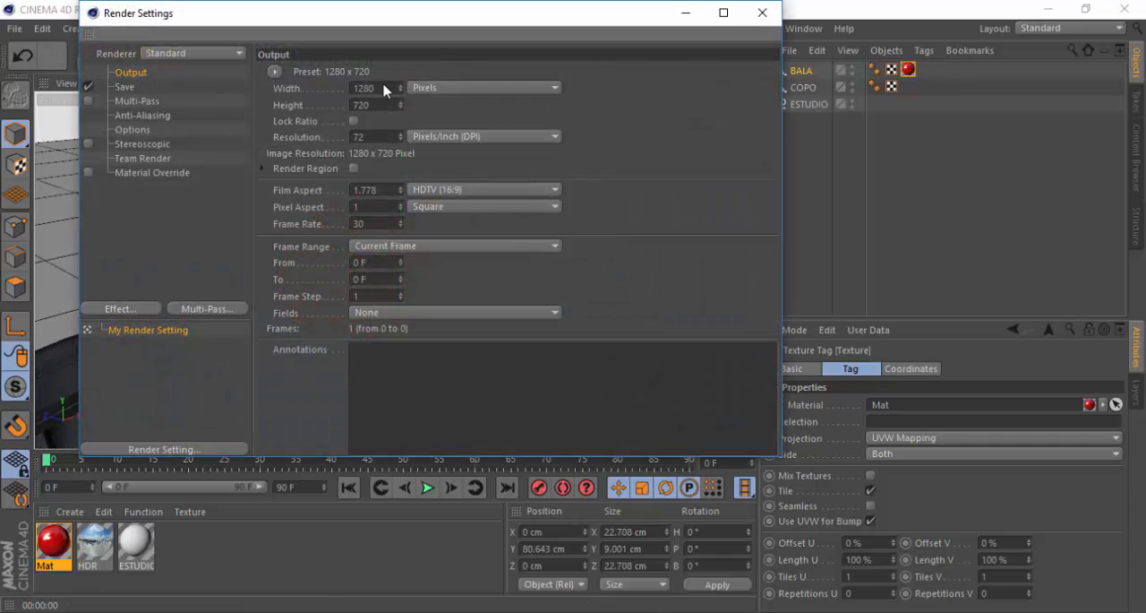
pyautogui.click(120, 309)
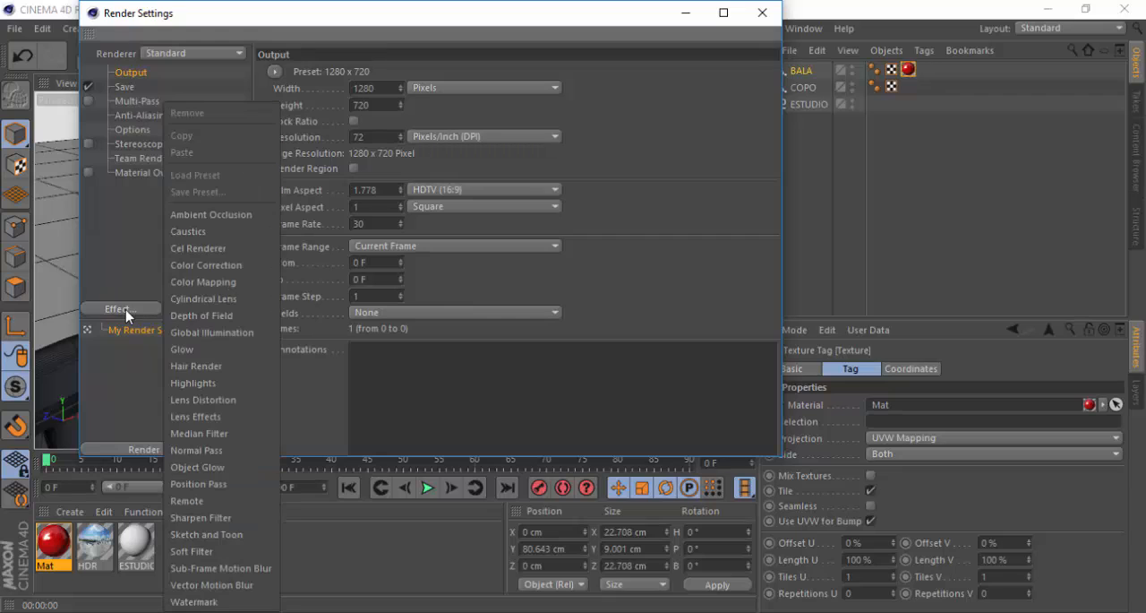
pyautogui.click(218, 332)
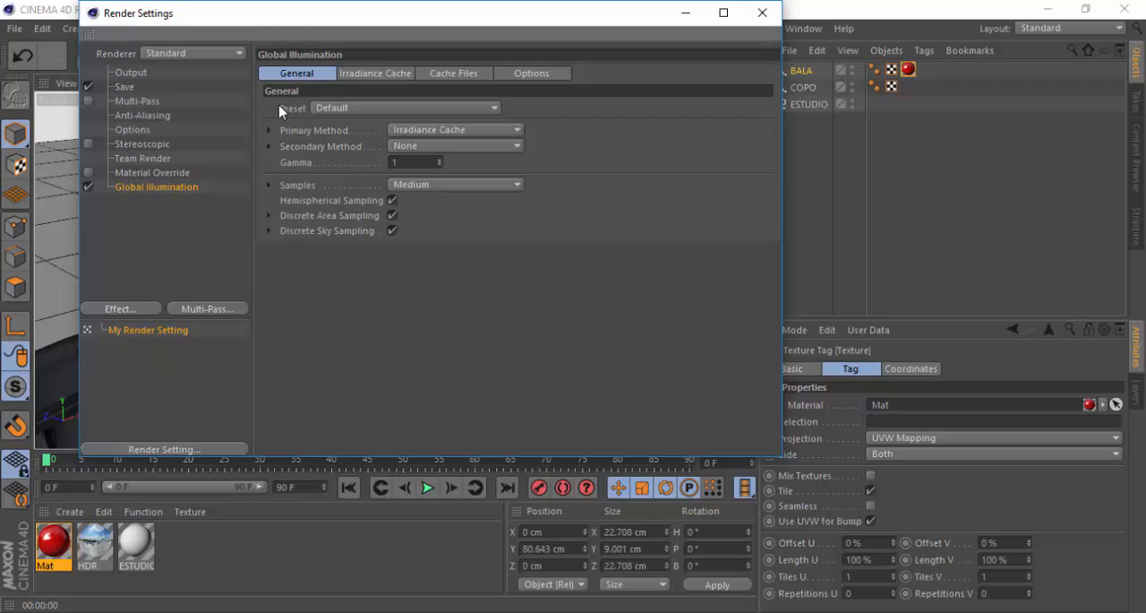
pyautogui.click(366, 112)
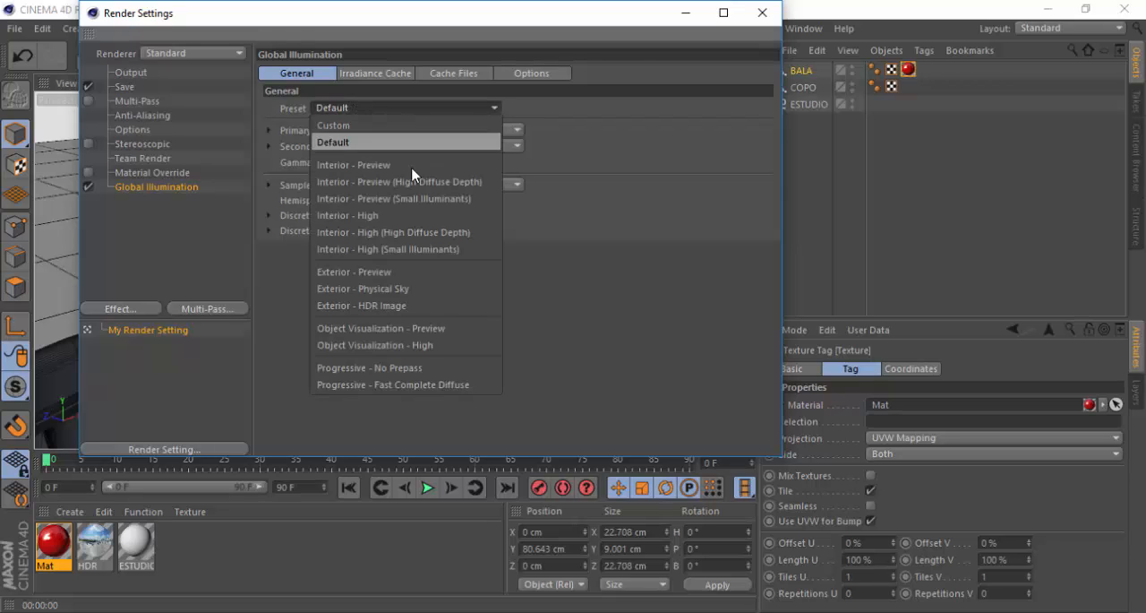
pyautogui.click(383, 169)
pyautogui.click(762, 13)
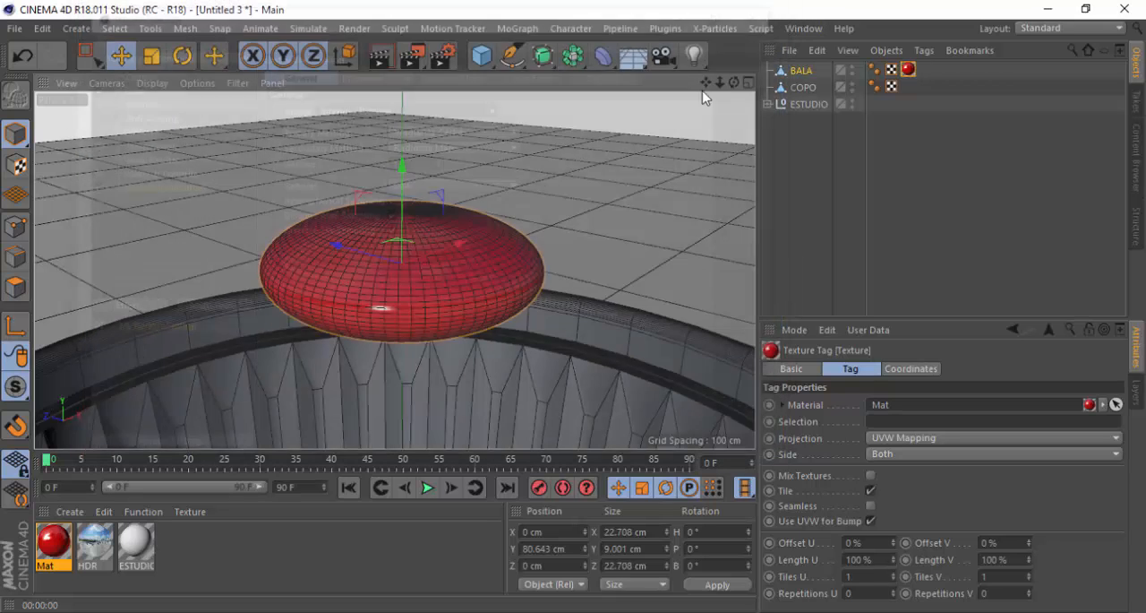
# Hide the COPO cup in the editor and renderer and test-render the candy from above in the viewport
pyautogui.click(853, 101)
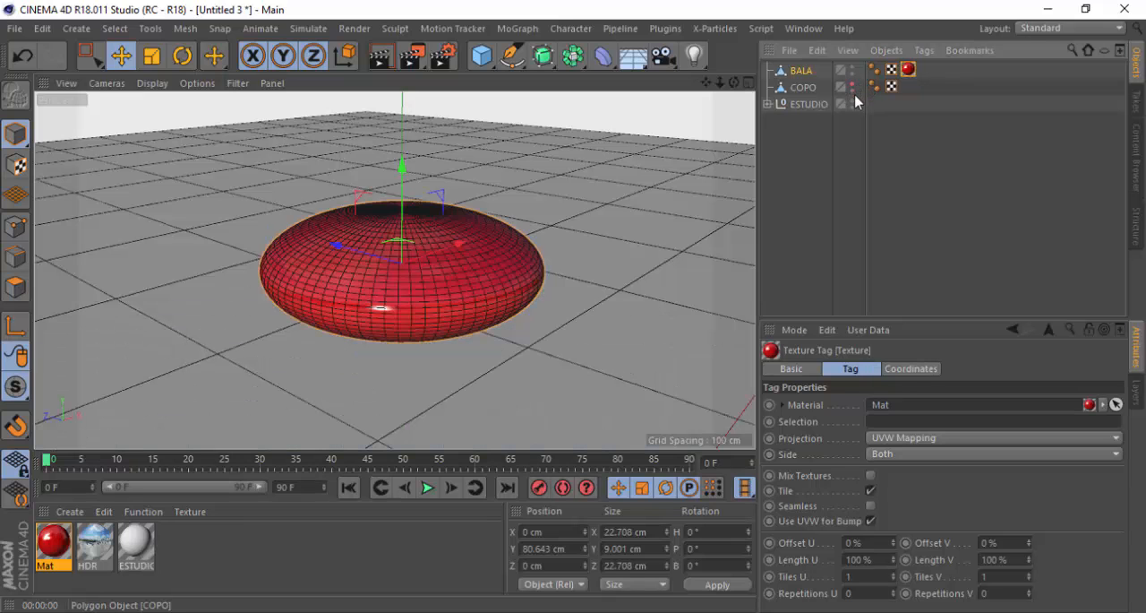
pyautogui.click(852, 91)
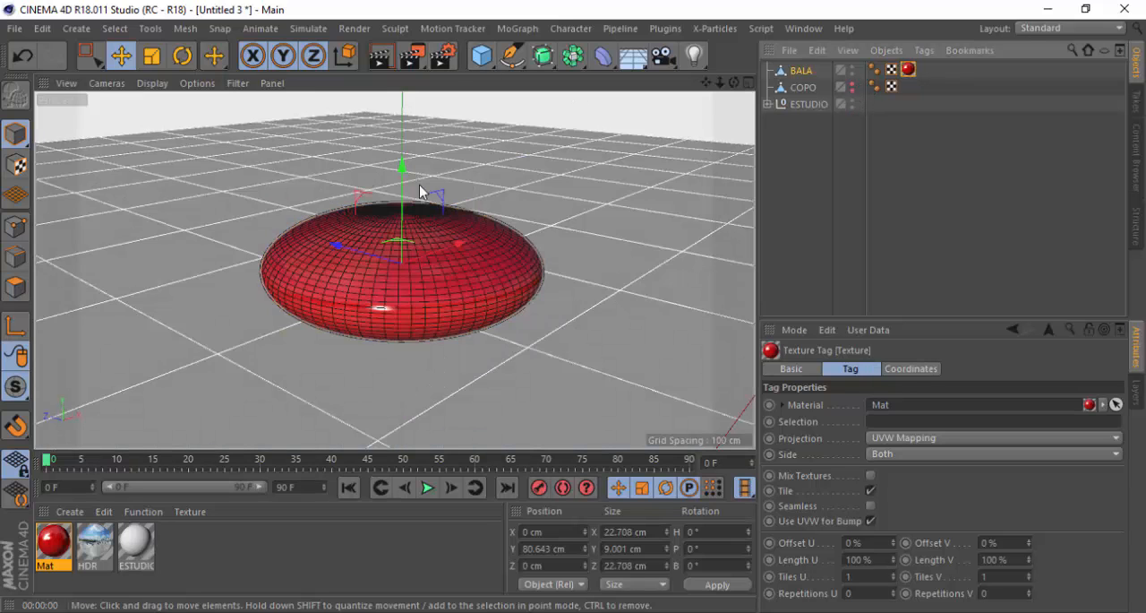
pyautogui.scroll(-3, 399, 180)
pyautogui.keyDown('alt'); pyautogui.moveTo(387, 216); pyautogui.dragTo(384, 248); pyautogui.keyUp('alt')
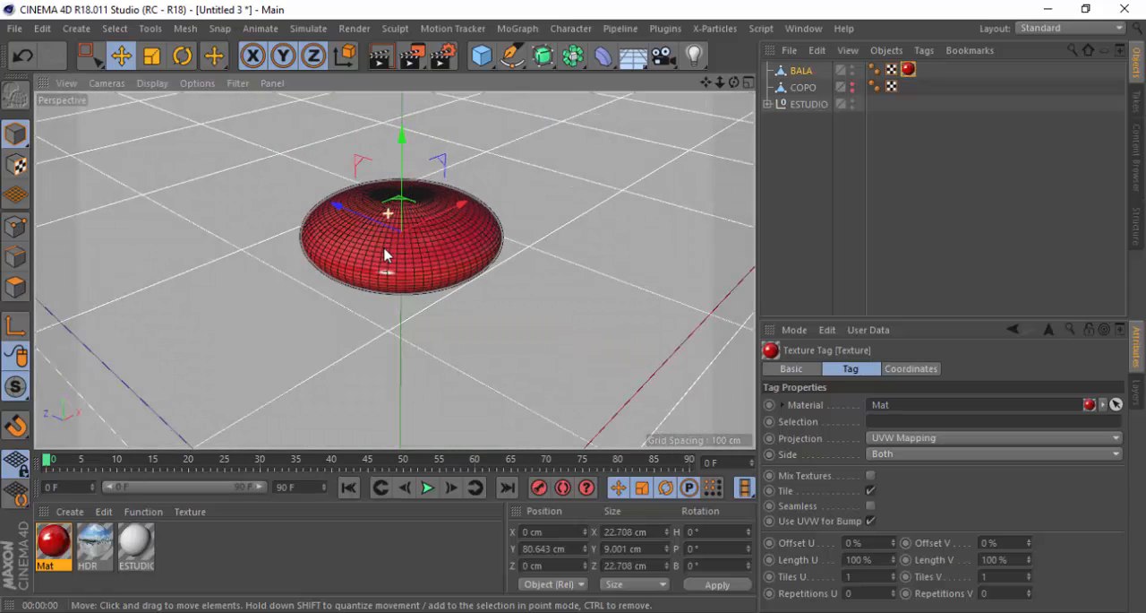
pyautogui.click(383, 59)
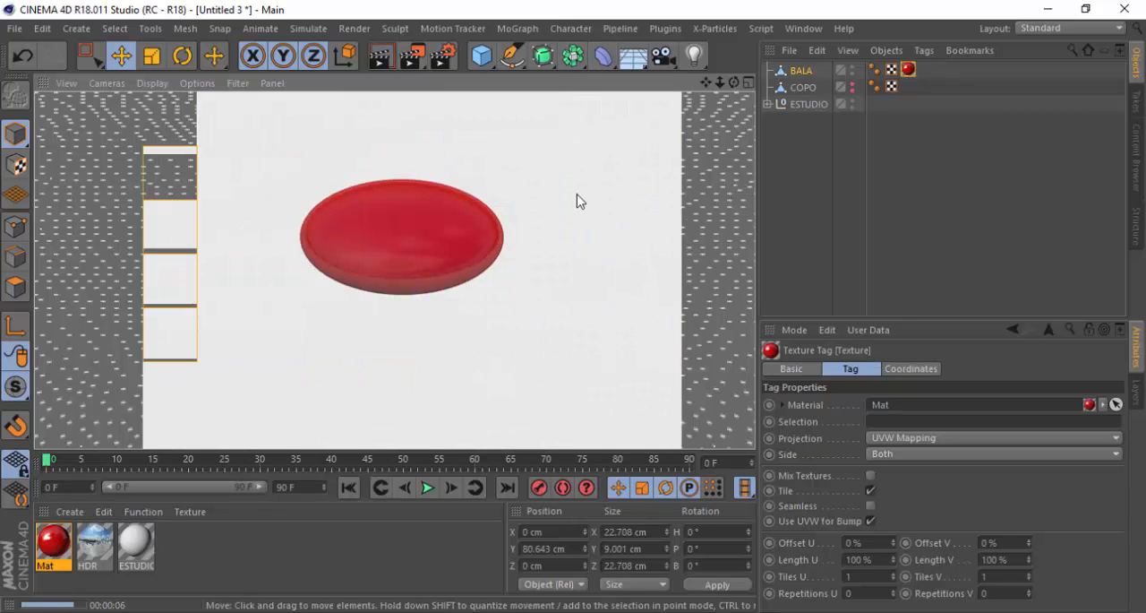
pyautogui.click(576, 197)
# Render the candy from a lower angle in the Picture Viewer, examine its gloss up close and close the viewer
pyautogui.scroll(1, 407, 235)
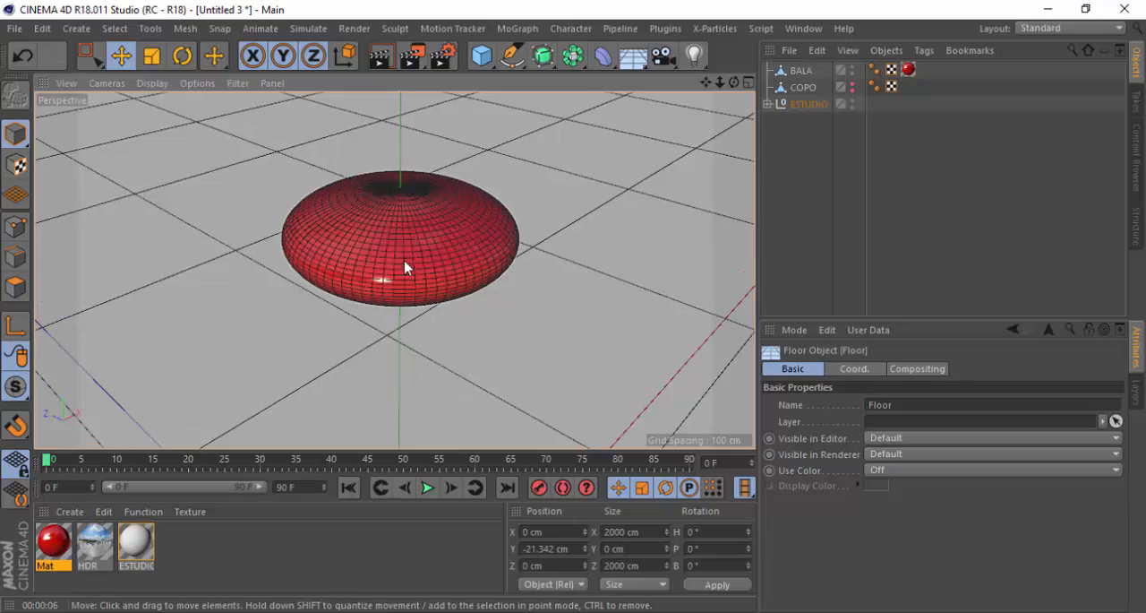
pyautogui.keyDown('alt'); pyautogui.moveTo(404, 258); pyautogui.dragTo(409, 200); pyautogui.keyUp('alt')
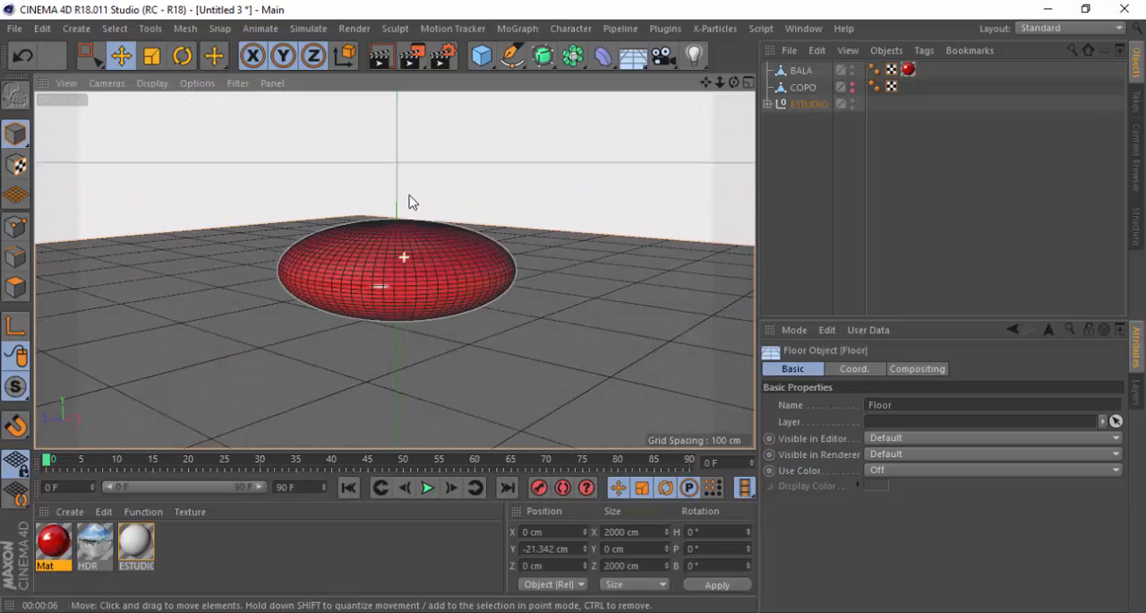
pyautogui.click(411, 57)
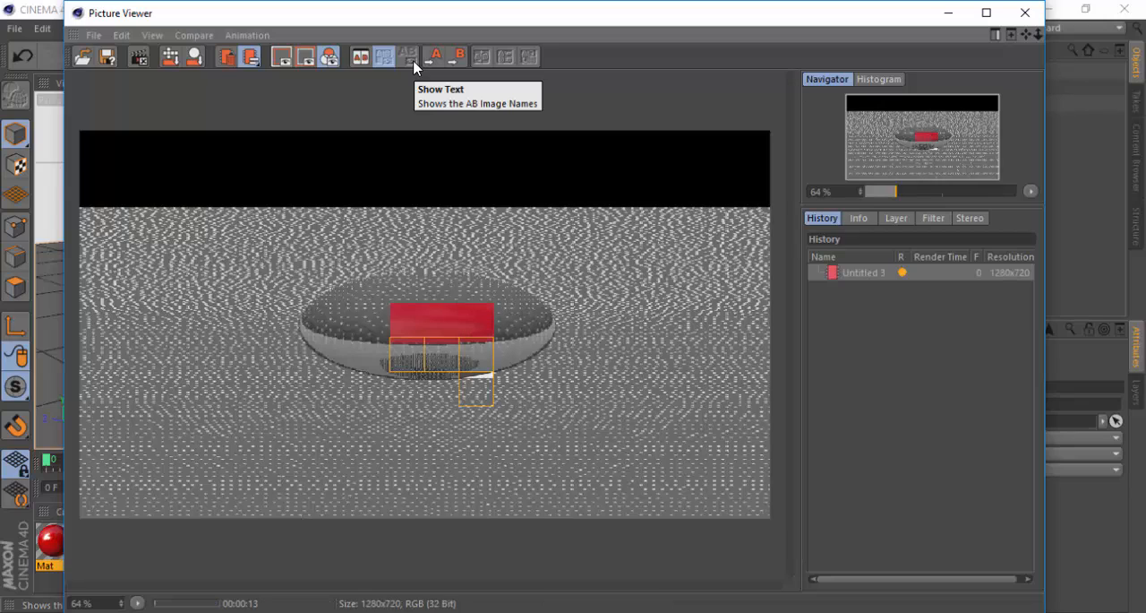
pyautogui.scroll(4, 419, 268)
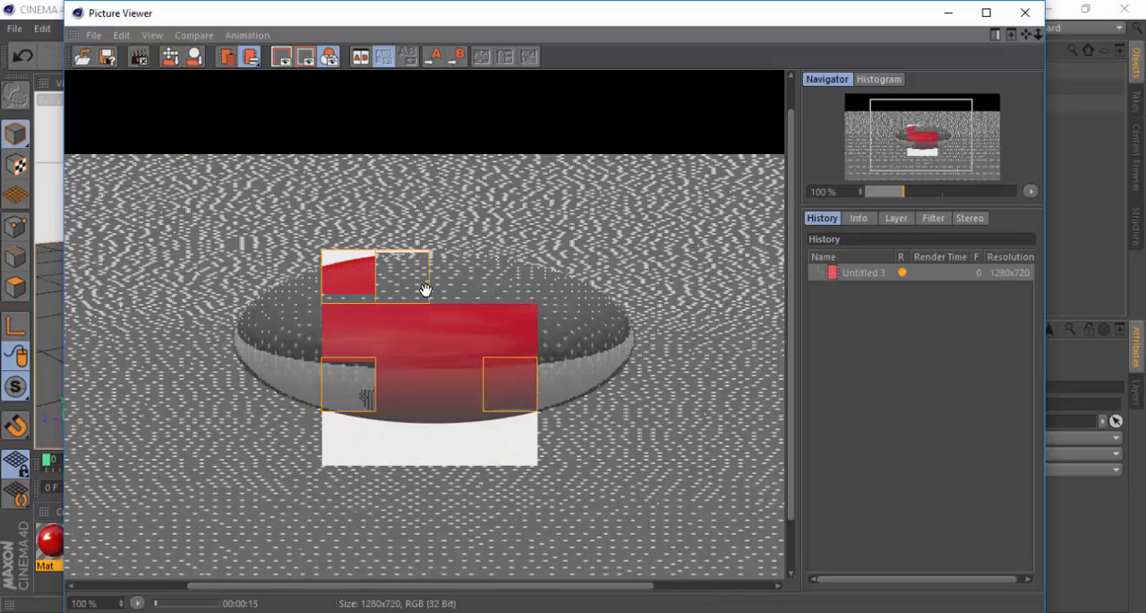
pyautogui.scroll(-2, 412, 265)
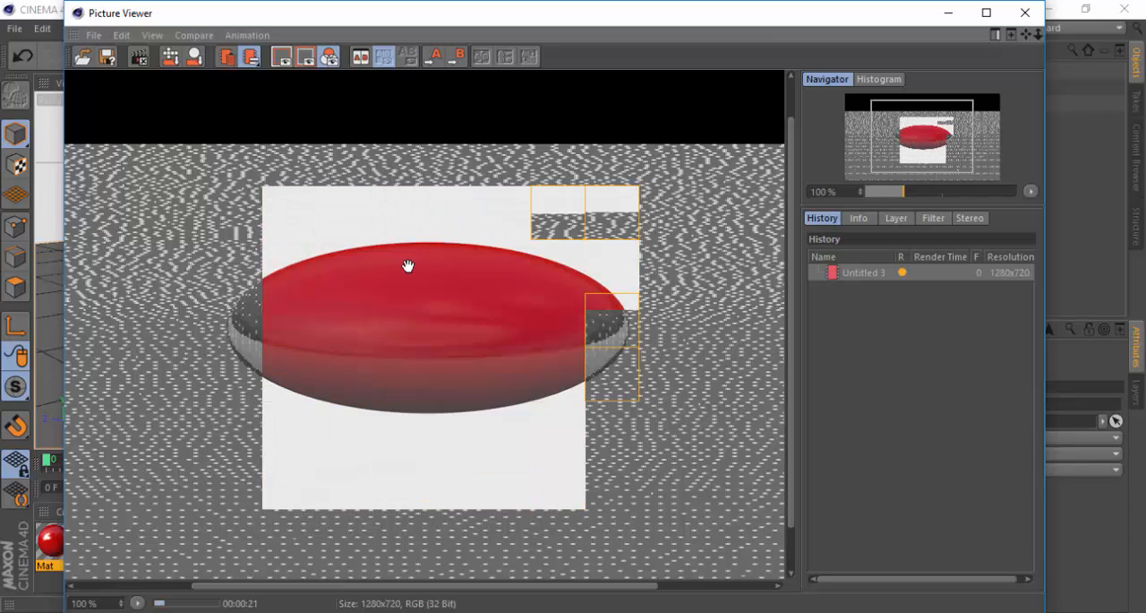
pyautogui.click(1026, 14)
pyautogui.click(595, 377)
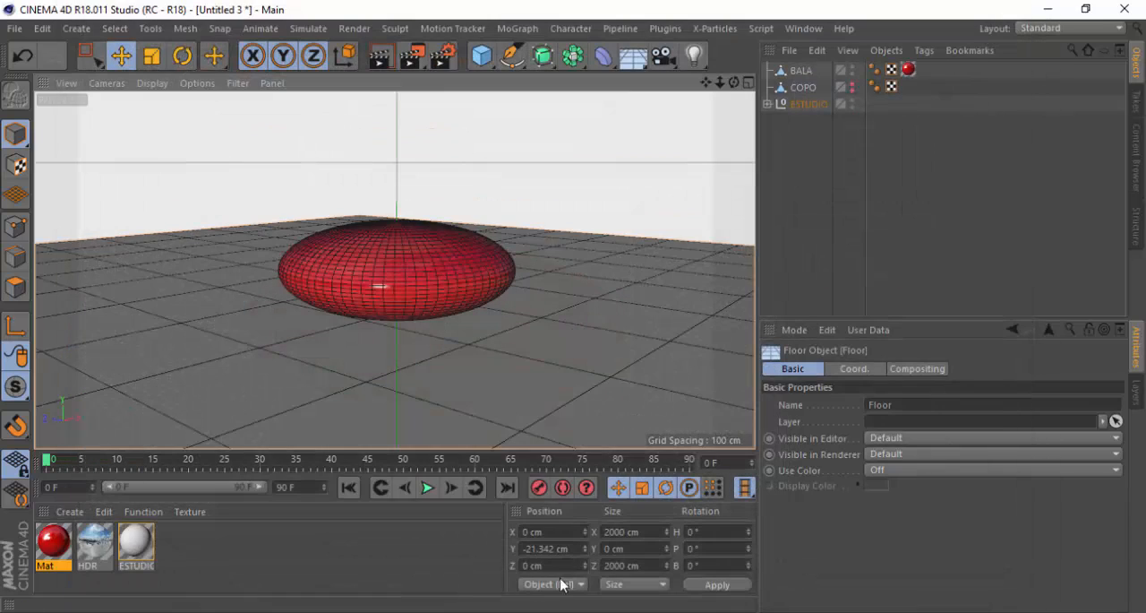
# Set the red material's reflection layer to 40% layer color brightness and 12% roughness
pyautogui.doubleClick(50, 546)
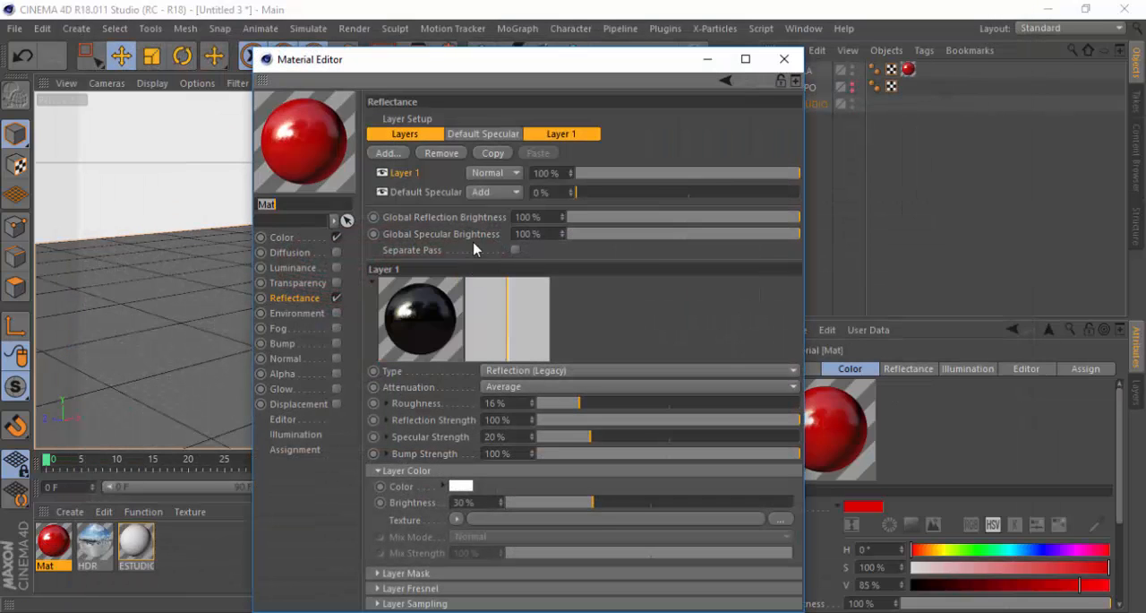
pyautogui.moveTo(592, 505); pyautogui.dragTo(621, 504)
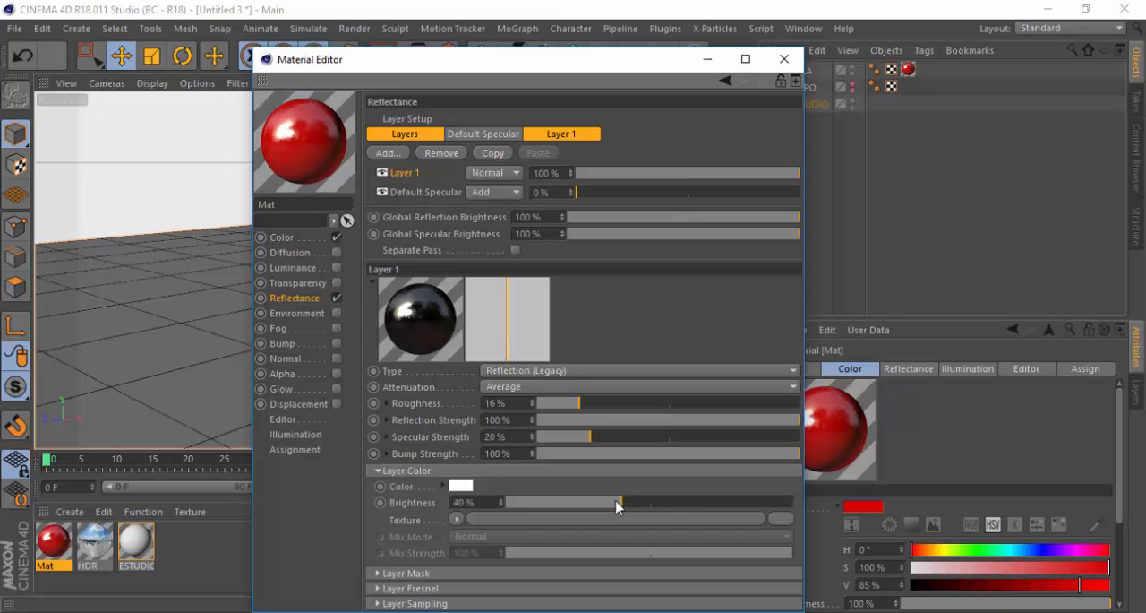
pyautogui.click(495, 403)
pyautogui.press('Return')
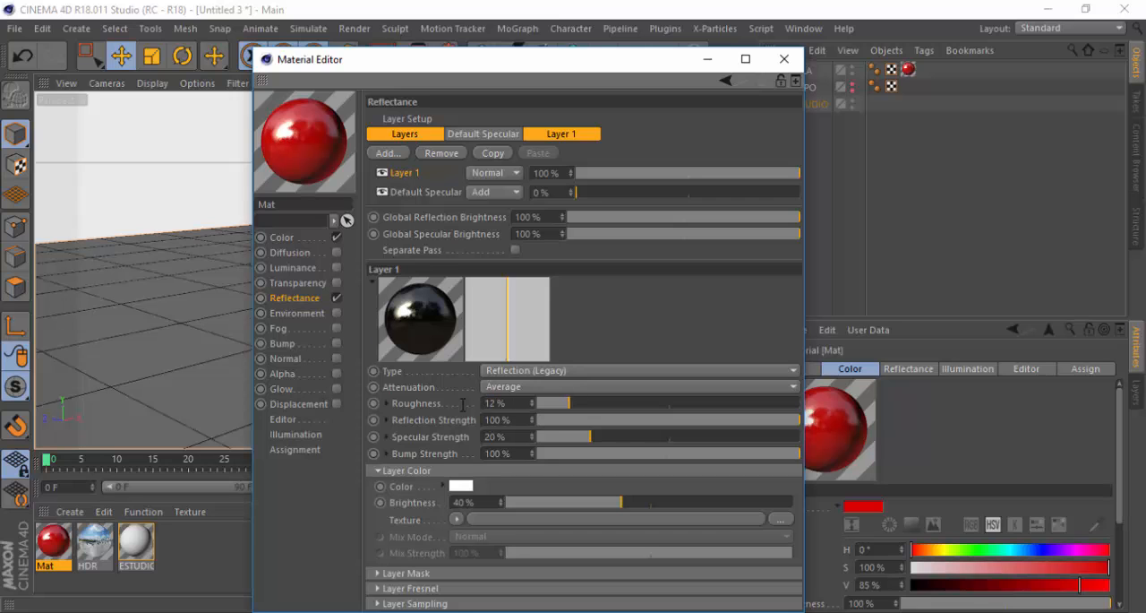
pyautogui.click(785, 59)
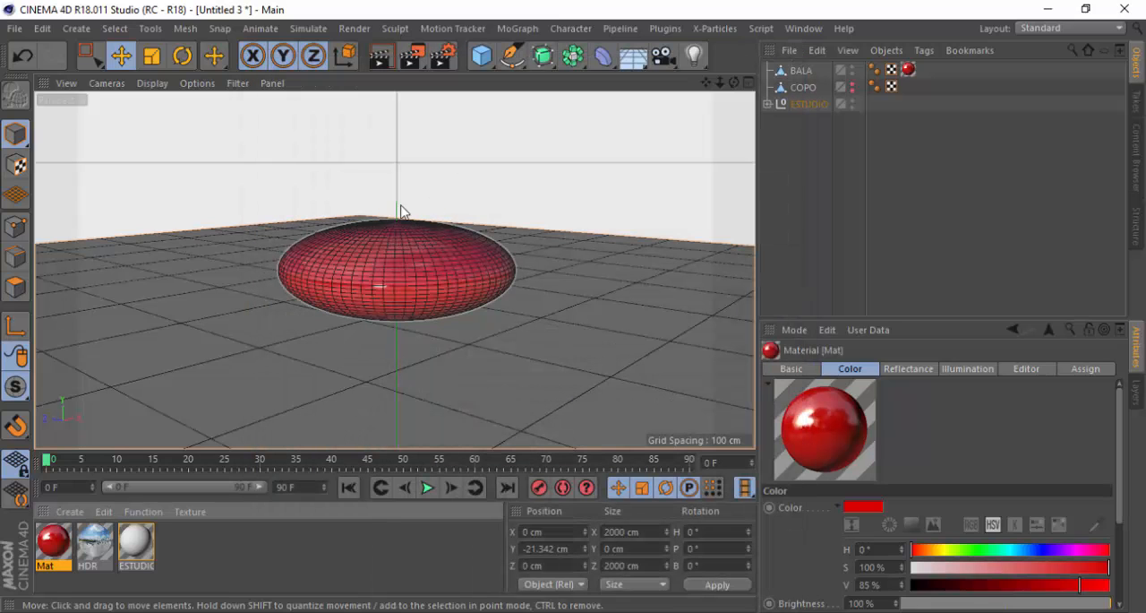
# Test-render the candy in the viewport from a near-horizontal angle to check the adjusted reflection
pyautogui.moveTo(397, 269)
pyautogui.keyDown('alt'); pyautogui.mouseDown()
pyautogui.moveTo(386, 278)
pyautogui.moveTo(391, 223)
pyautogui.moveTo(402, 313)
pyautogui.moveTo(452, 397)
pyautogui.mouseUp(); pyautogui.keyUp('alt')
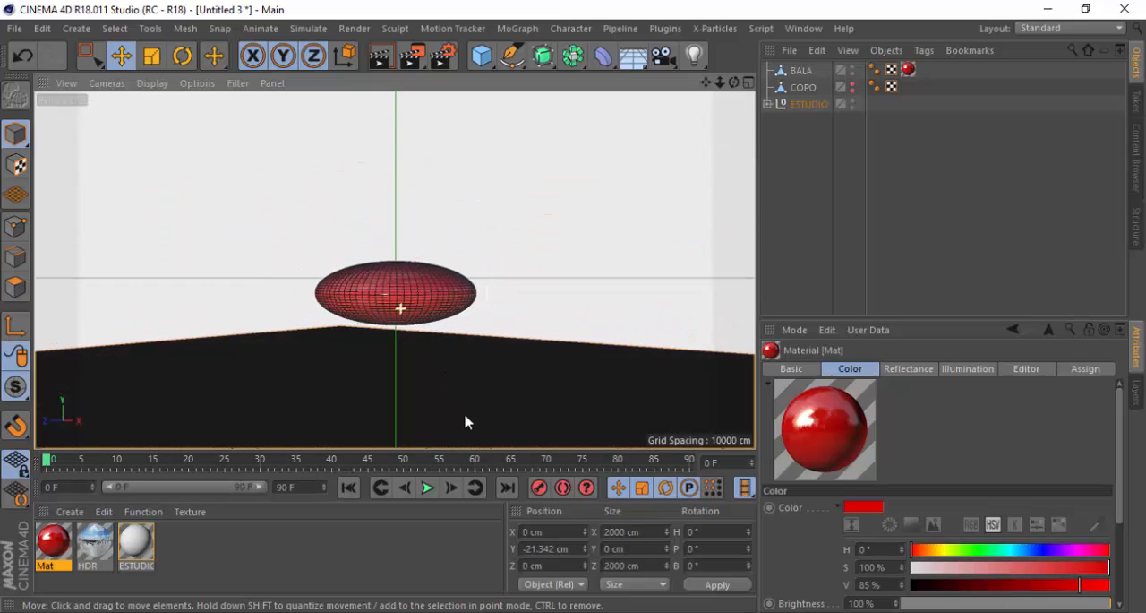
pyautogui.moveTo(428, 317)
pyautogui.keyDown('alt'); pyautogui.mouseDown()
pyautogui.moveTo(419, 356)
pyautogui.moveTo(417, 313)
pyautogui.mouseUp(); pyautogui.keyUp('alt')
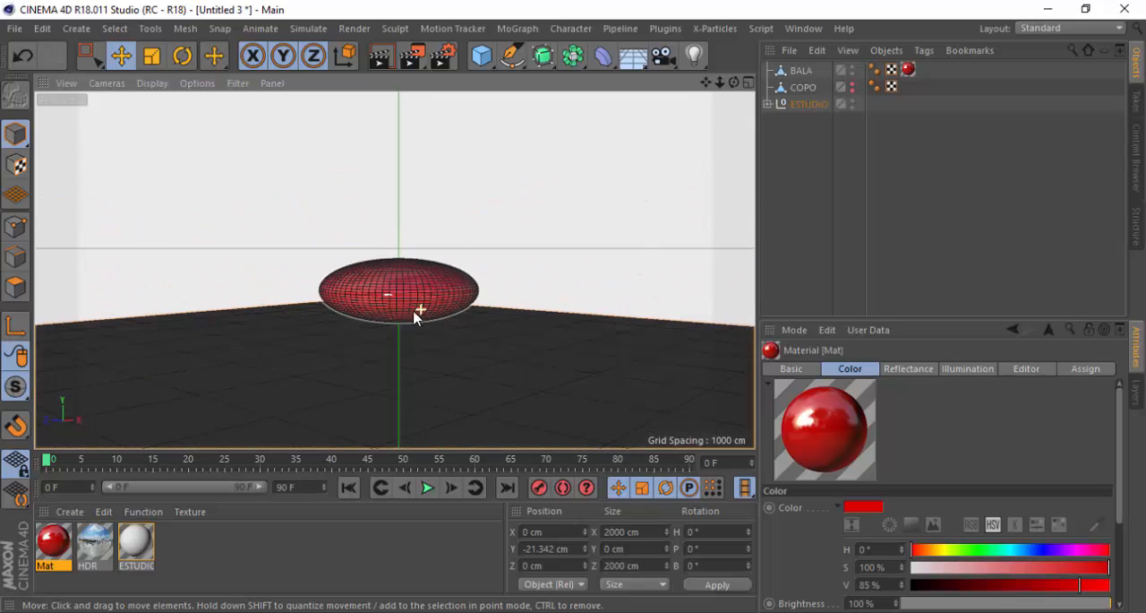
pyautogui.click(387, 60)
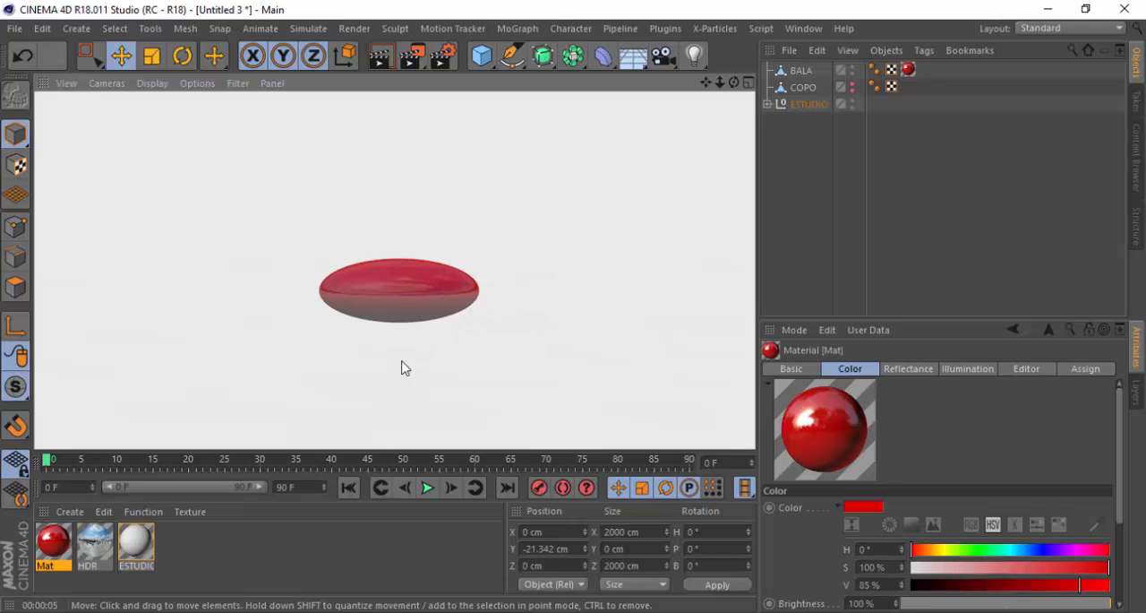
pyautogui.click(598, 214)
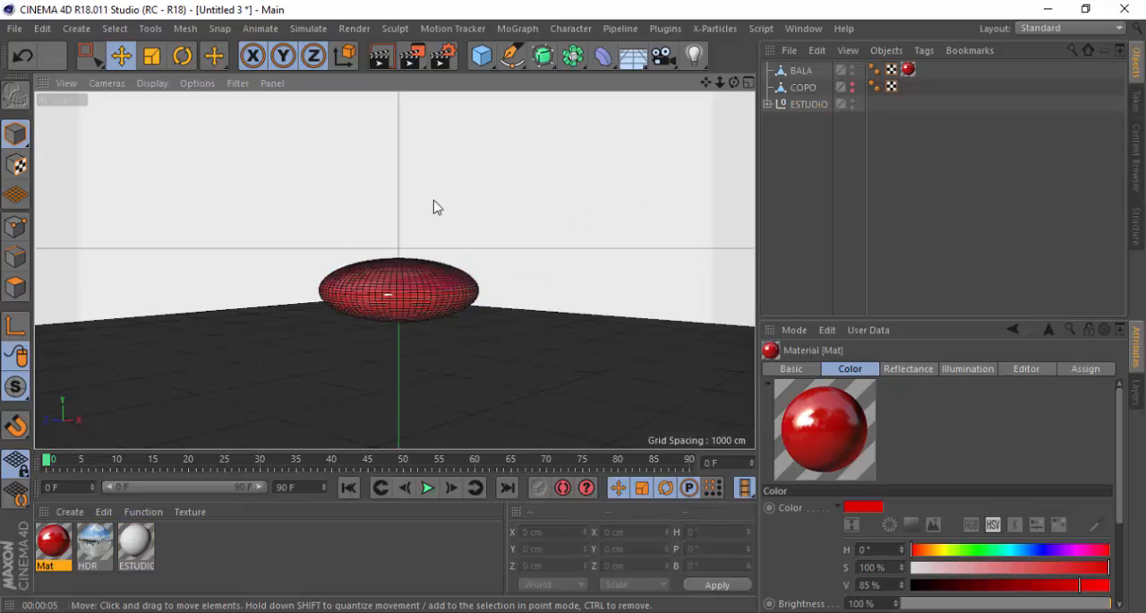
# Make the COPO cup visible again in the editor and renderer
pyautogui.scroll(-3, 467, 180)
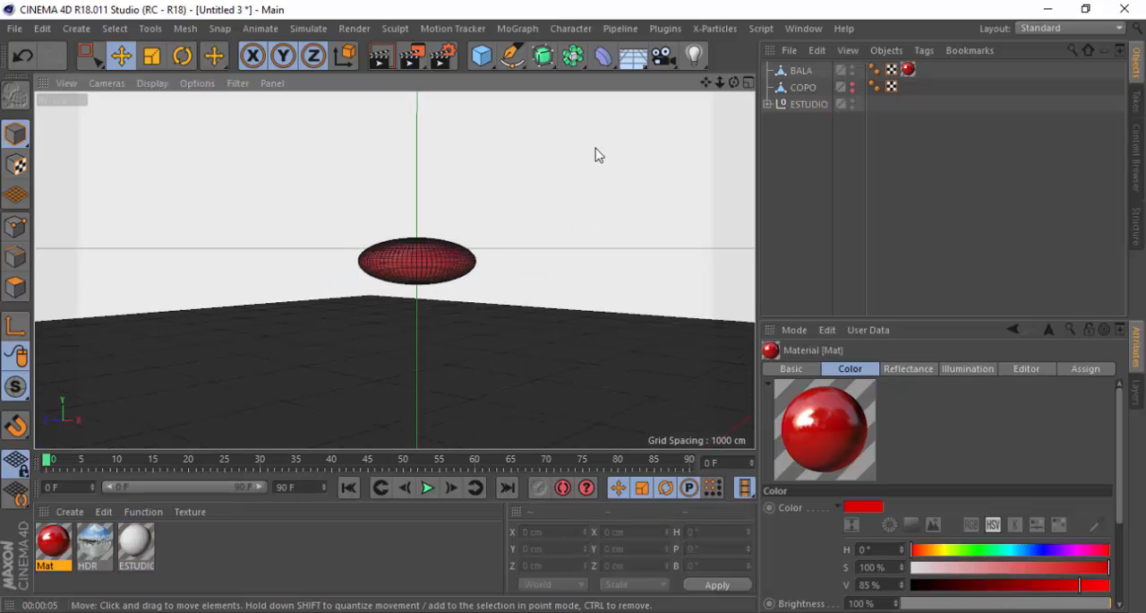
pyautogui.click(854, 87)
pyautogui.scroll(-5, 372, 300)
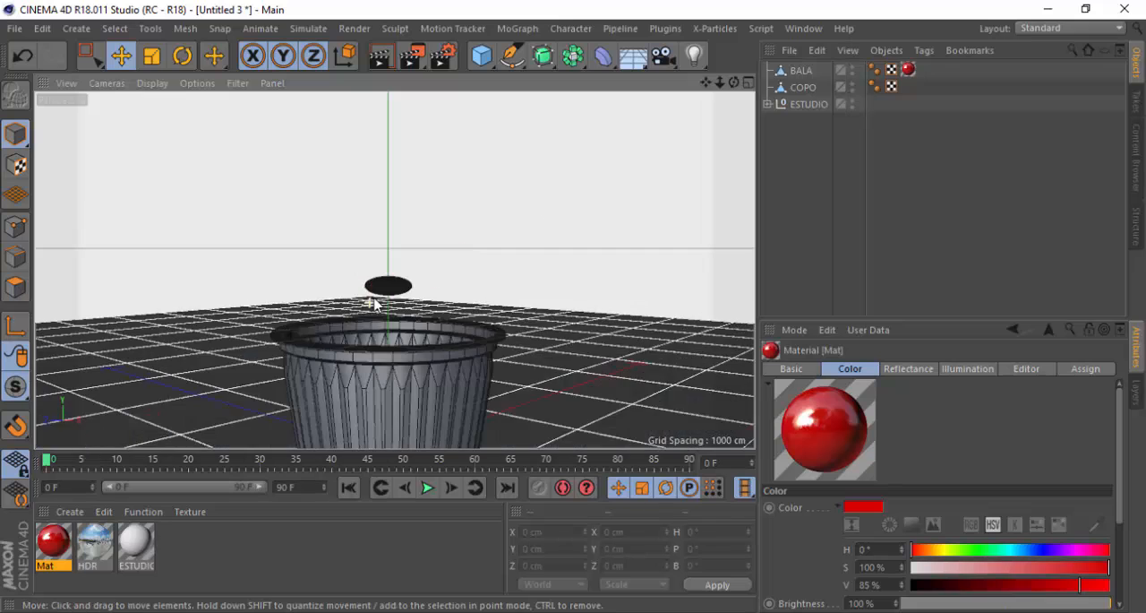
pyautogui.keyDown('alt'); pyautogui.moveTo(397, 289); pyautogui.dragTo(397, 348); pyautogui.keyUp('alt')
# Check the candy colors in the browser's confetti photo, then return to Cinema 4D and duplicate the red material twice
pyautogui.click(517, 612)
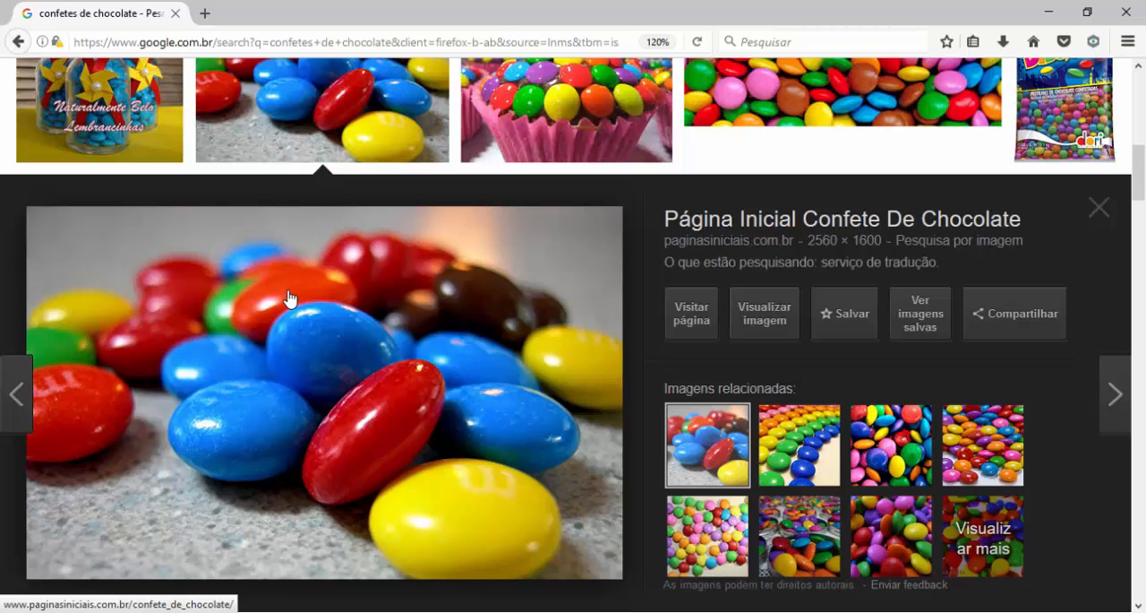
pyautogui.click(483, 612)
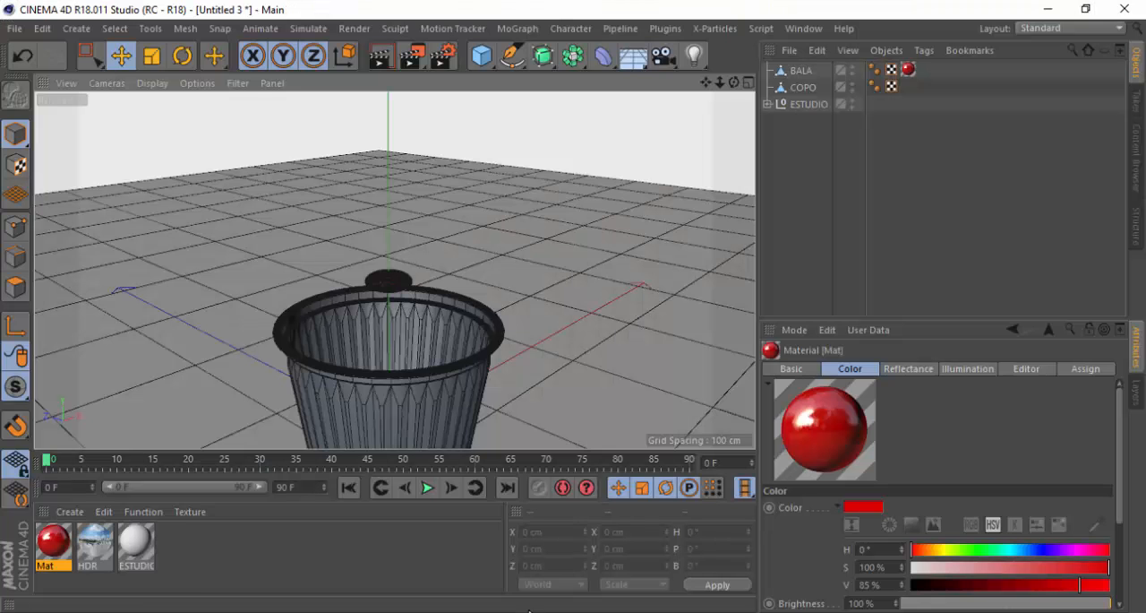
pyautogui.click(56, 542)
pyautogui.hotkey('ctrl', 'c')
pyautogui.hotkey('ctrl', 'v')
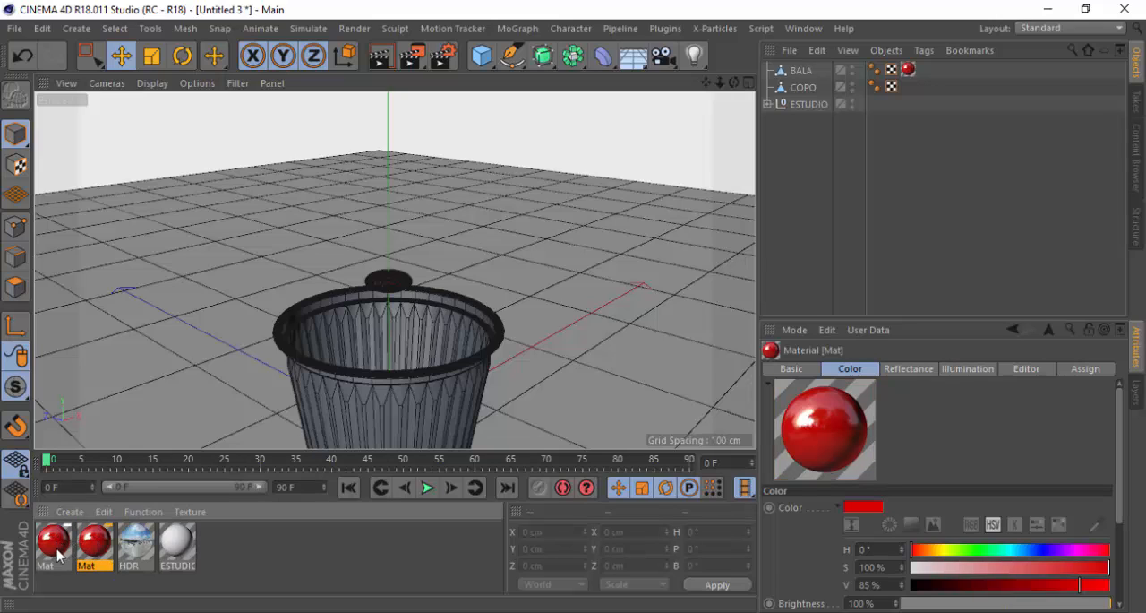
pyautogui.hotkey('ctrl', 'v')
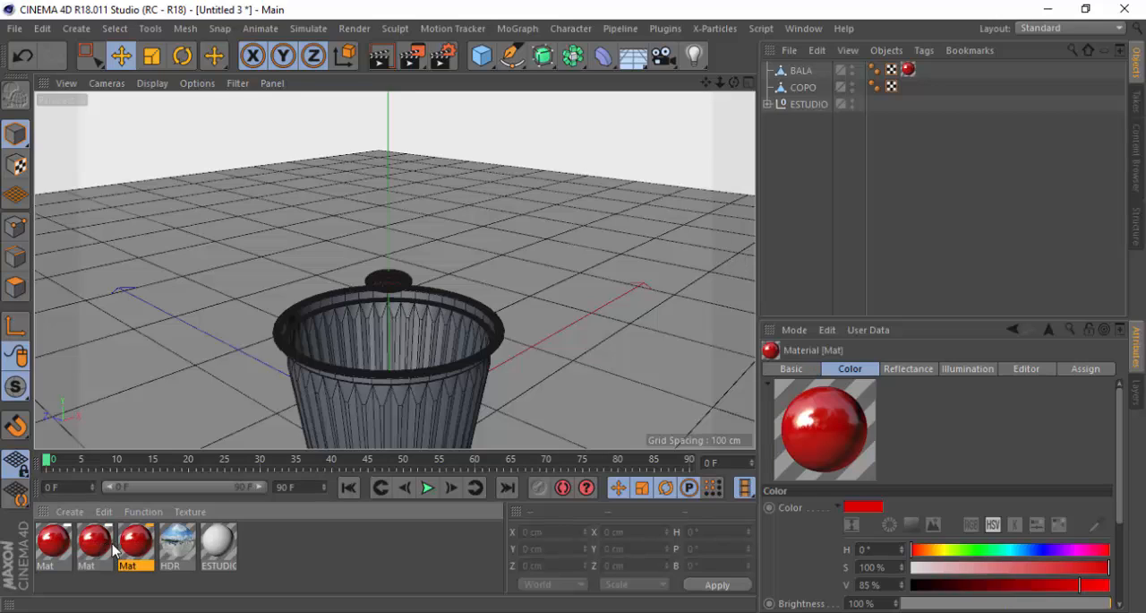
# Duplicate the red material three more times to have six identical candy materials
pyautogui.hotkey('ctrl', 'v')
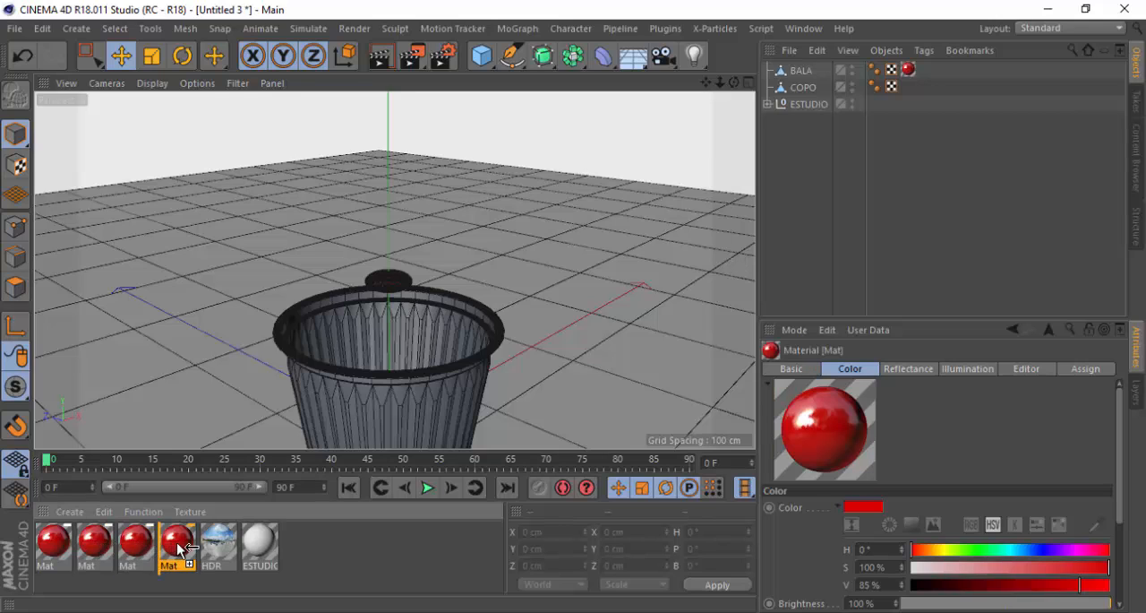
pyautogui.hotkey('ctrl', 'v')
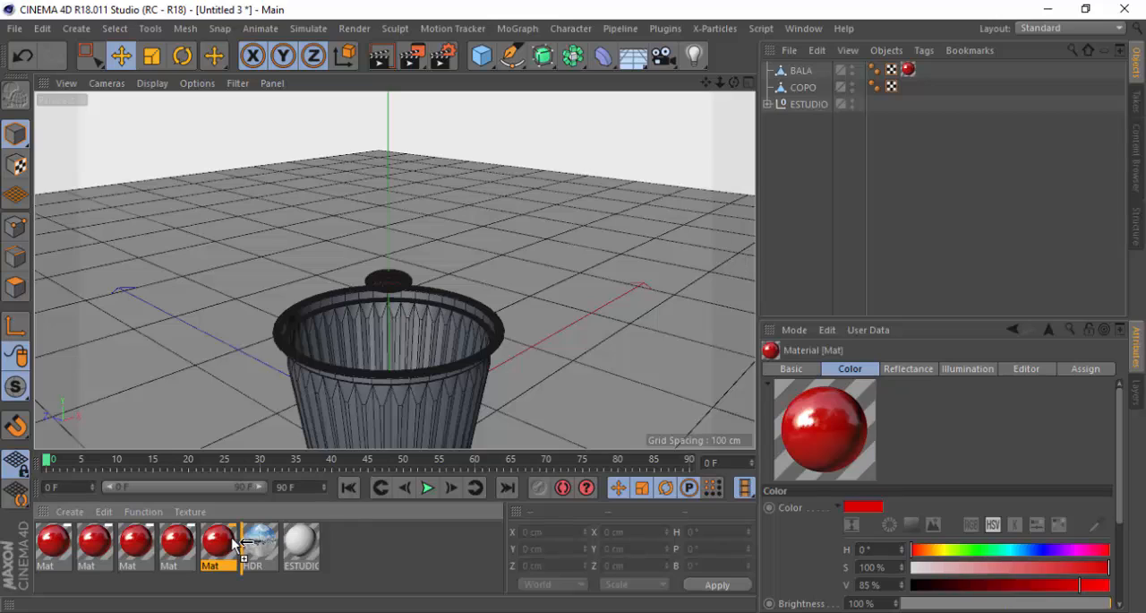
pyautogui.hotkey('ctrl', 'v')
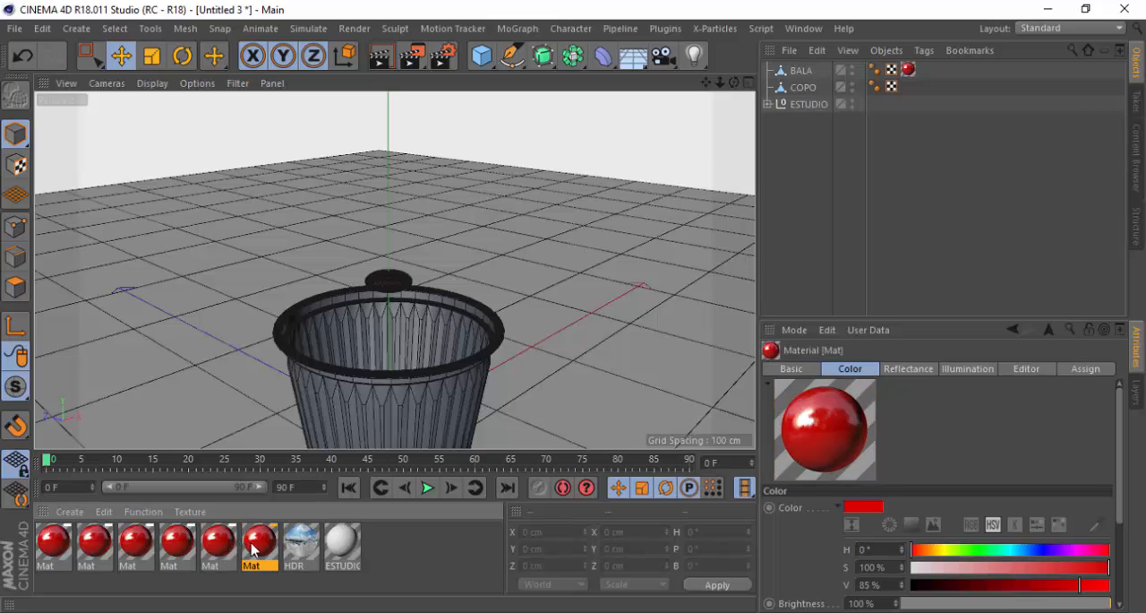
pyautogui.click(443, 562)
pyautogui.click(53, 555)
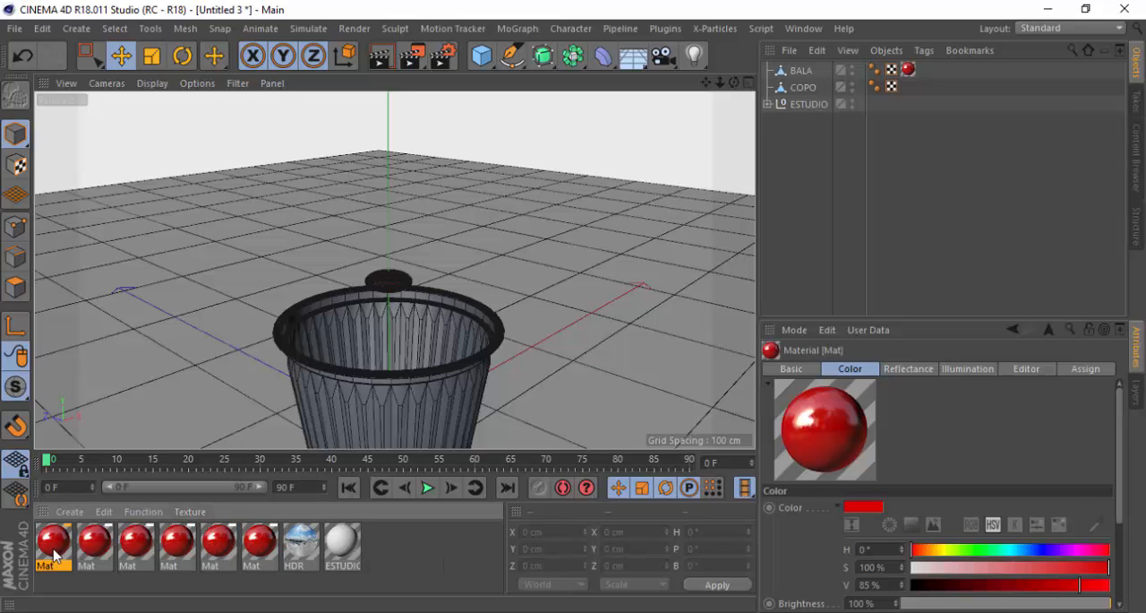
# Duplicate the BALA candy object five times in place, keeping its material tag on each copy
pyautogui.click(911, 68)
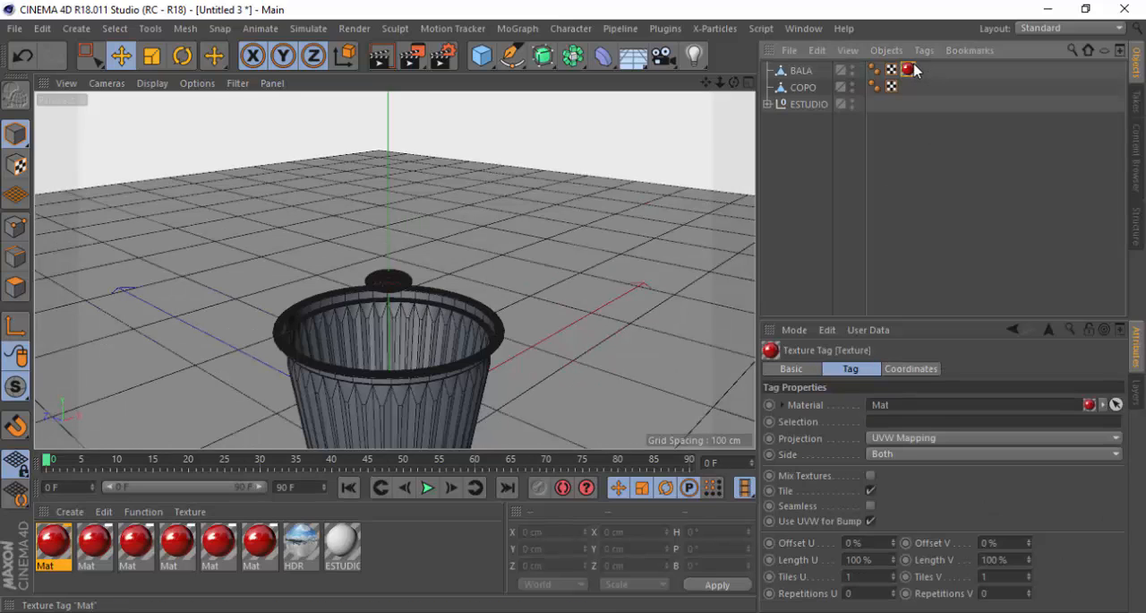
pyautogui.click(800, 70)
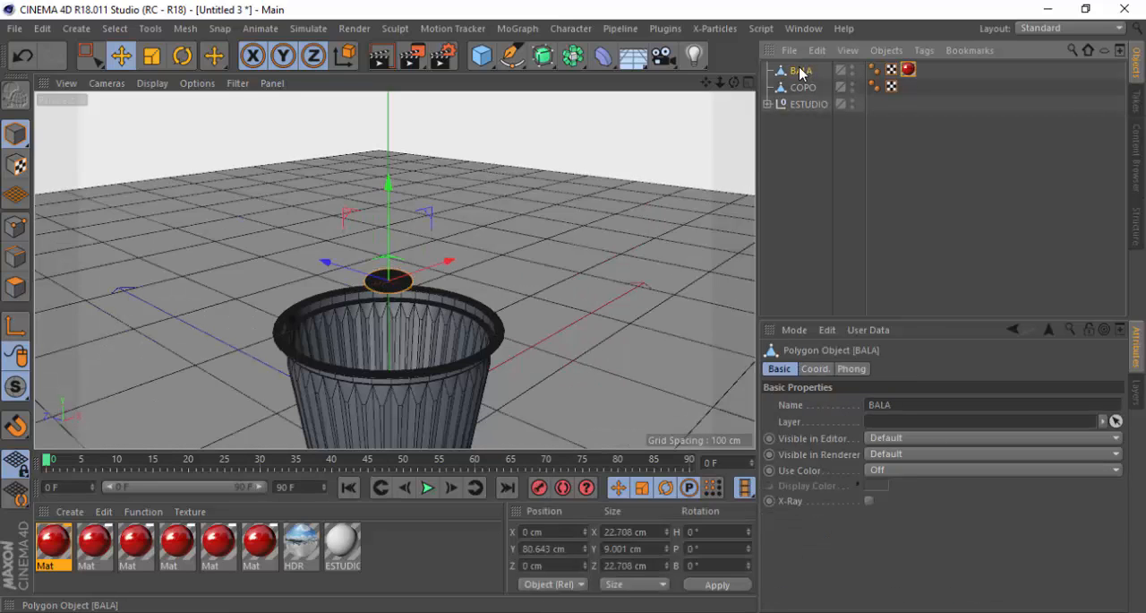
pyautogui.hotkey('ctrl', 'c')
pyautogui.hotkey('ctrl', 'v')
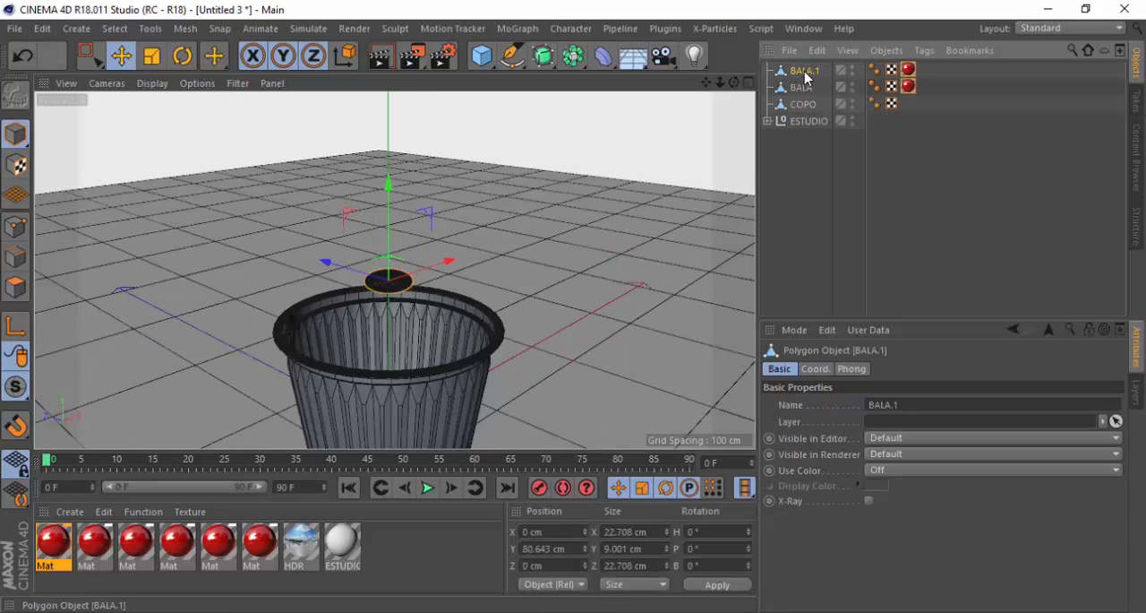
pyautogui.hotkey('ctrl', 'v')
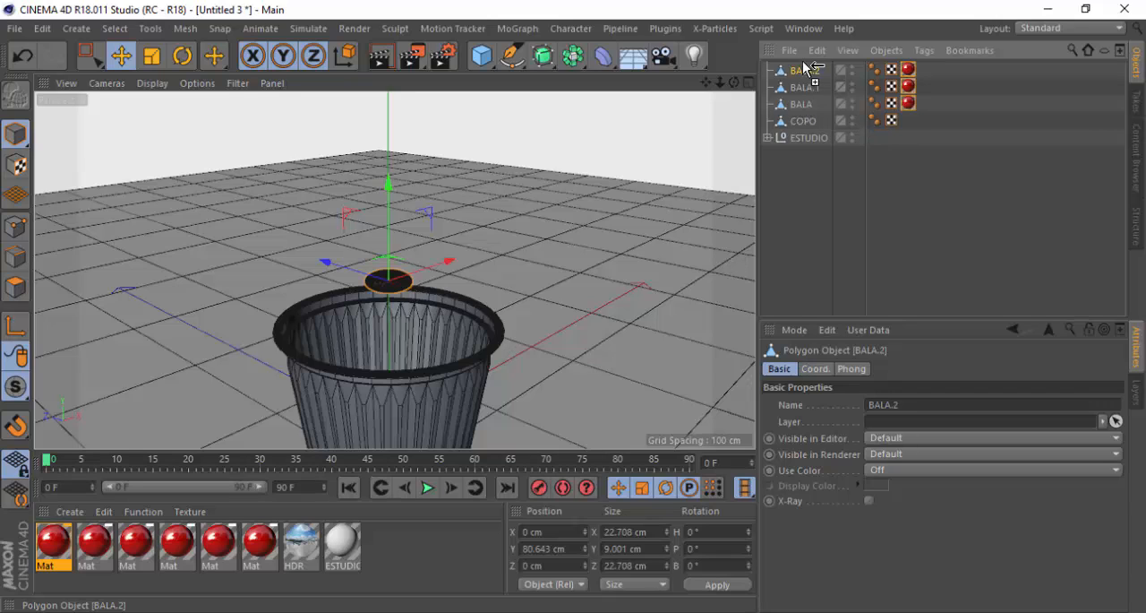
pyautogui.hotkey('ctrl', 'v')
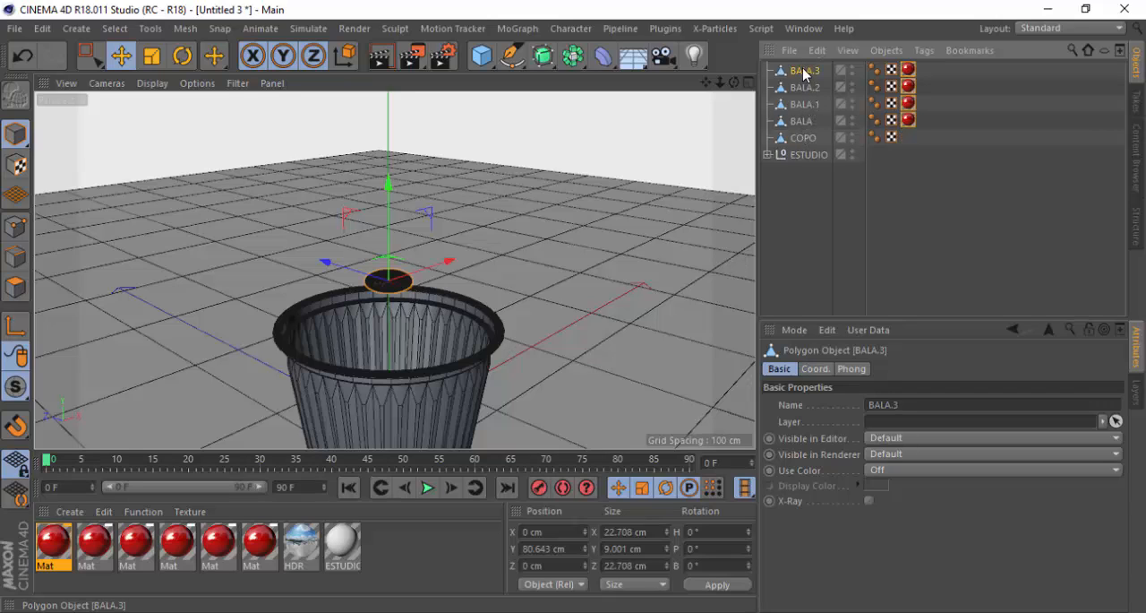
pyautogui.hotkey('ctrl', 'v')
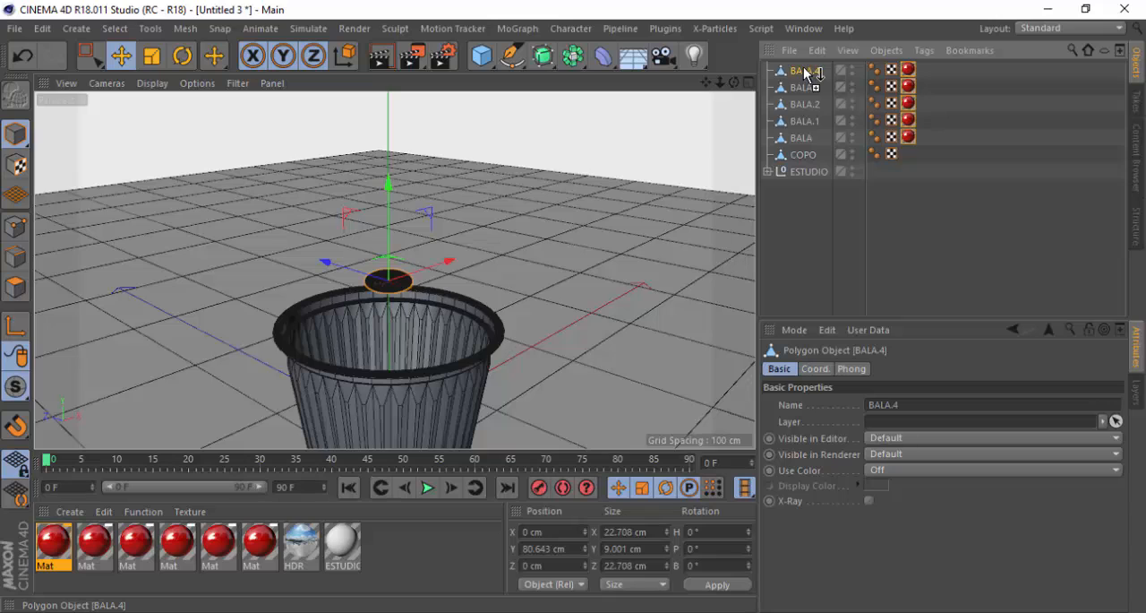
pyautogui.hotkey('ctrl', 'v')
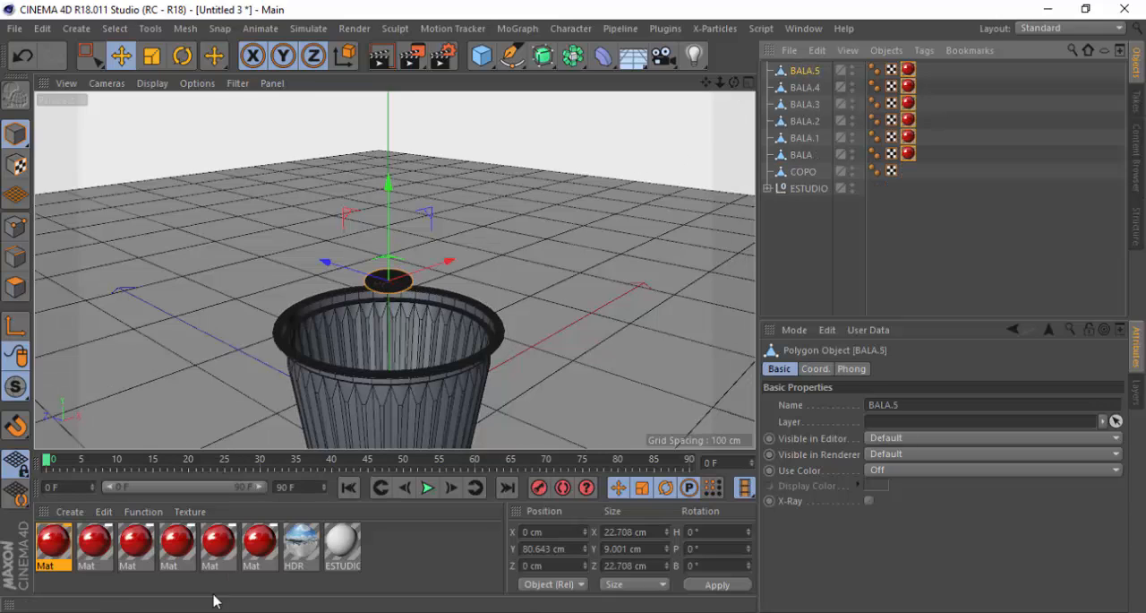
# Recolor the second candy material blue, comparing its shade with the confetti photo in the browser
pyautogui.click(97, 550)
pyautogui.doubleClick(96, 551)
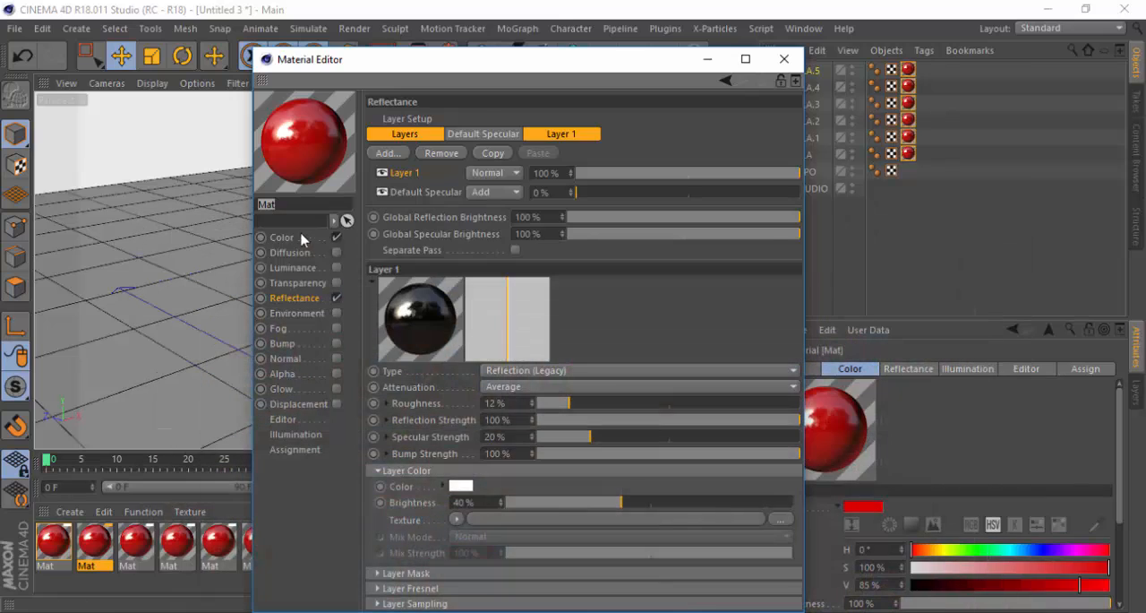
pyautogui.click(284, 239)
pyautogui.moveTo(684, 161); pyautogui.dragTo(672, 166)
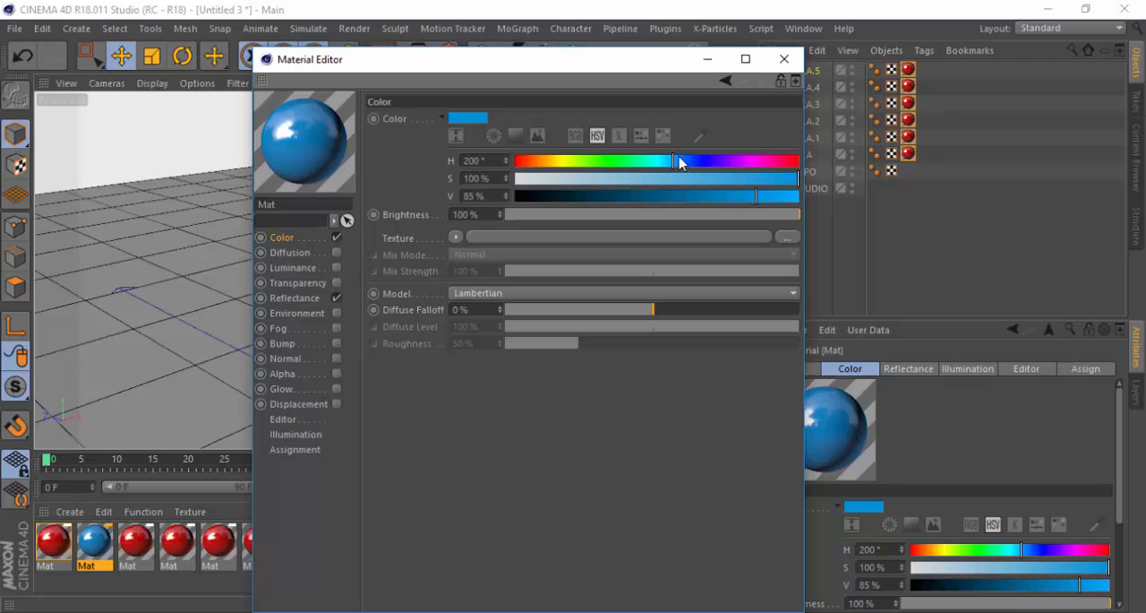
pyautogui.moveTo(758, 197); pyautogui.dragTo(762, 196)
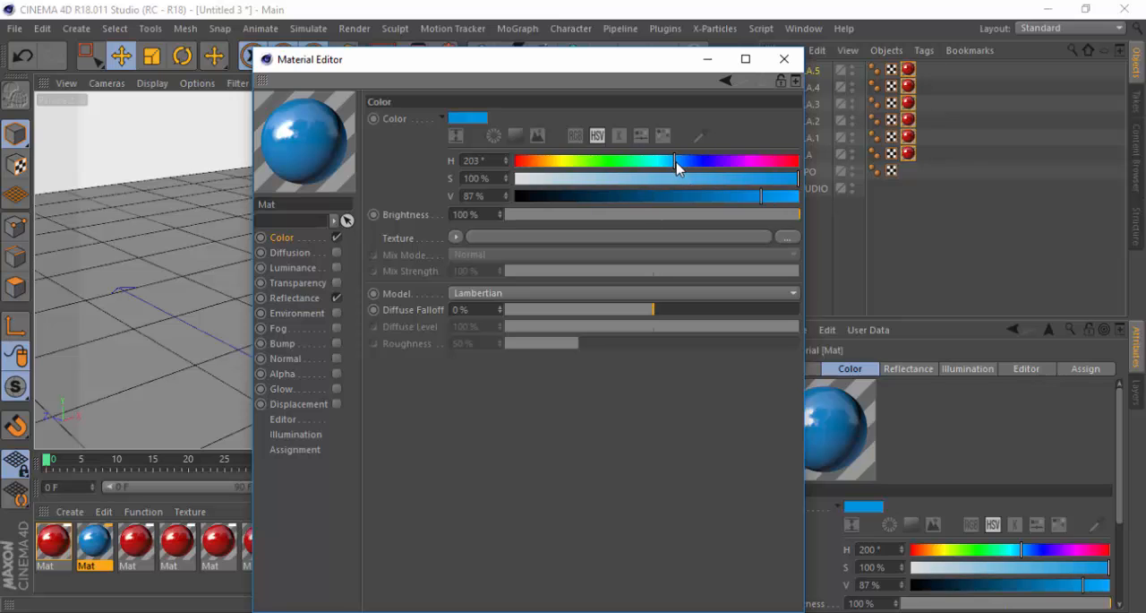
pyautogui.moveTo(677, 167); pyautogui.dragTo(678, 170)
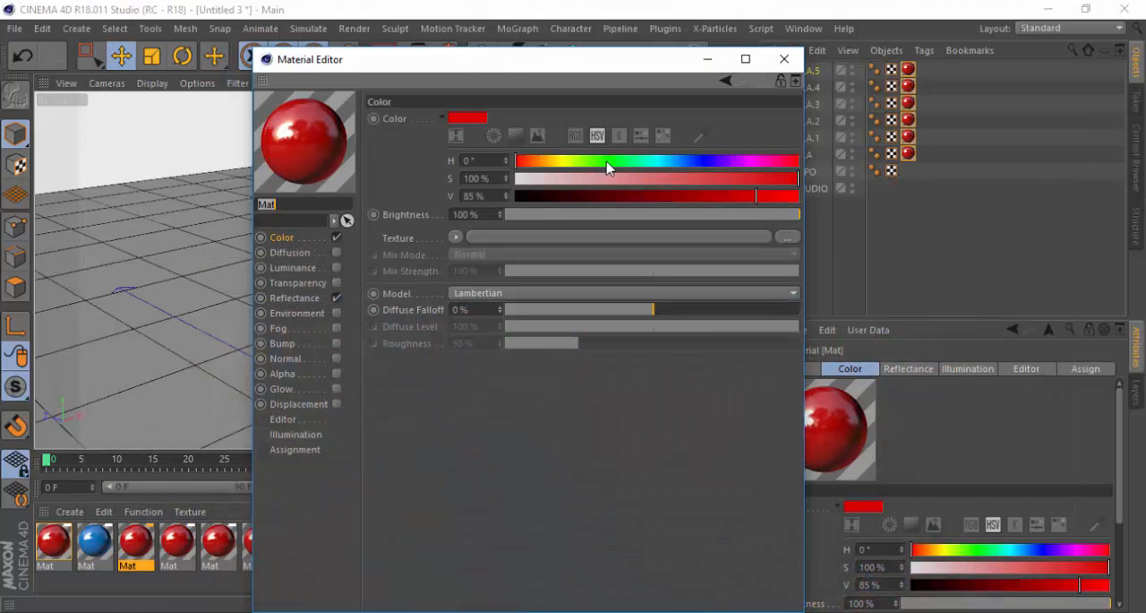
# Recolor the third candy material green with hue 132°, saturation 100% and value 80%
pyautogui.click(619, 163)
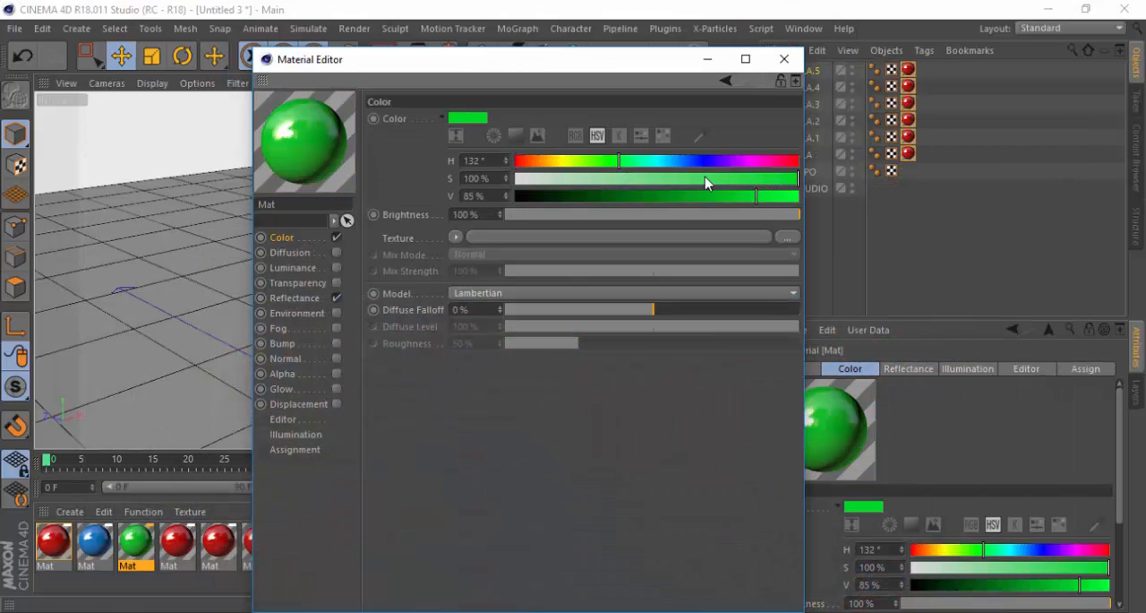
pyautogui.click(736, 196)
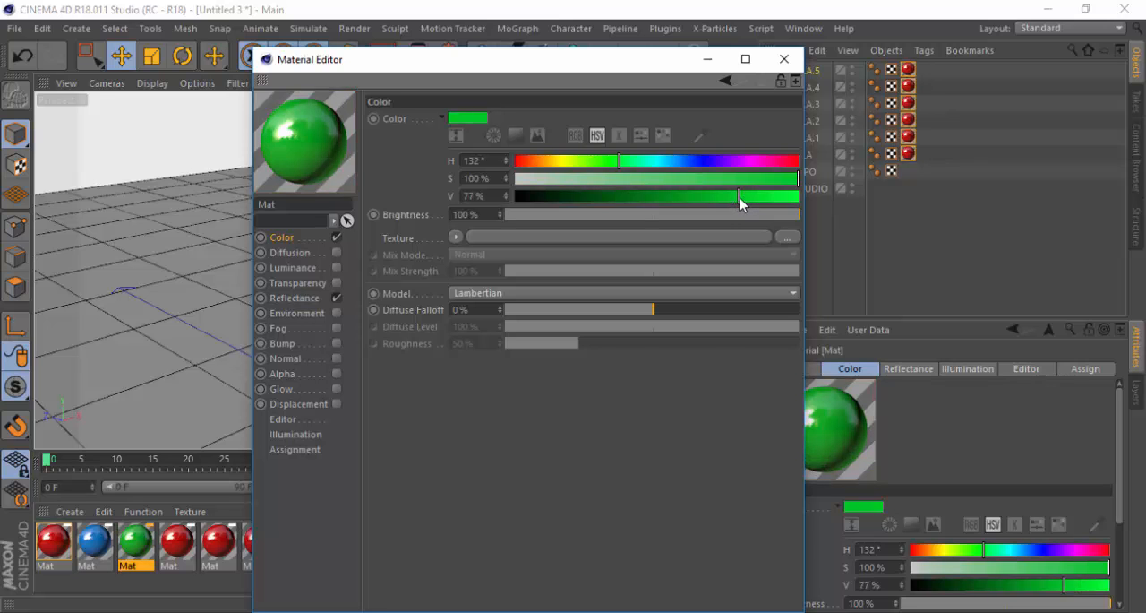
pyautogui.click(746, 196)
pyautogui.click(784, 59)
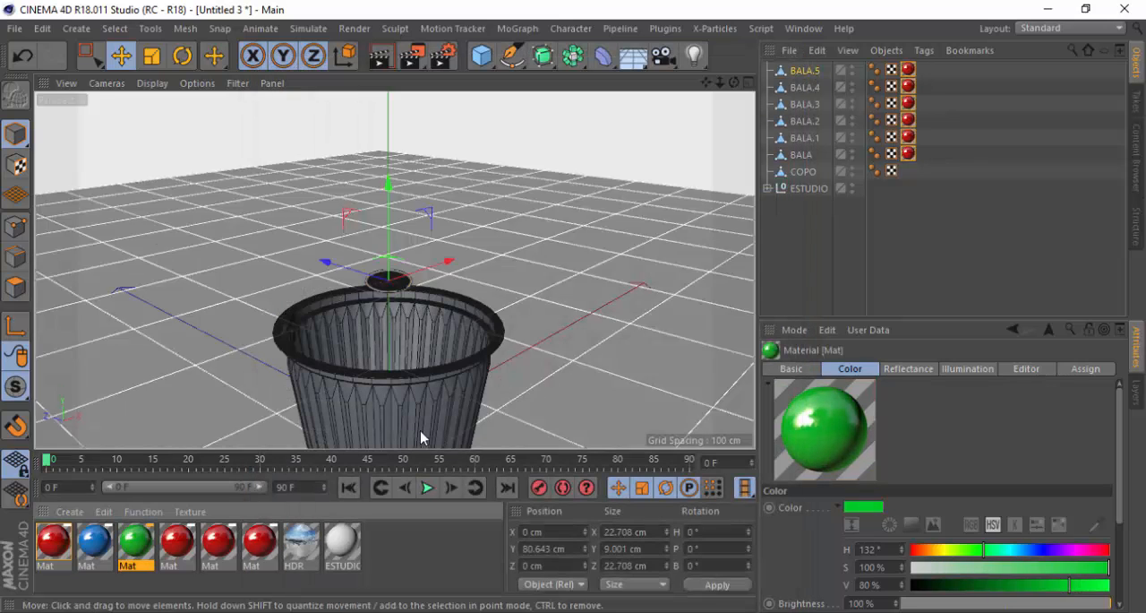
# Recolor the fourth candy material bright yellow with hue 57°, saturation 100% and value 100%
pyautogui.doubleClick(166, 553)
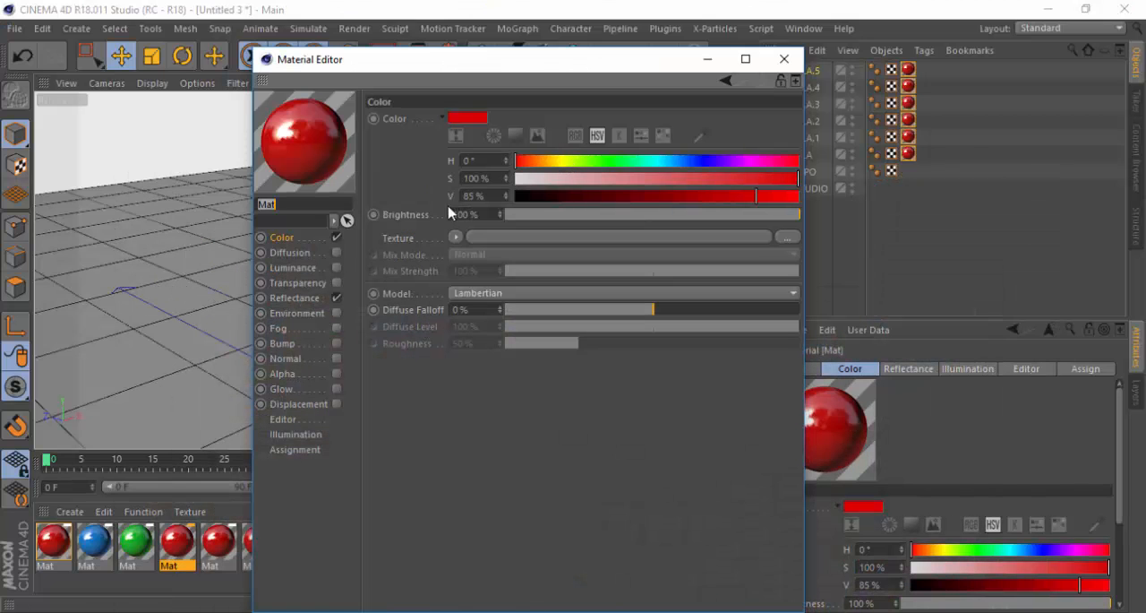
pyautogui.click(563, 162)
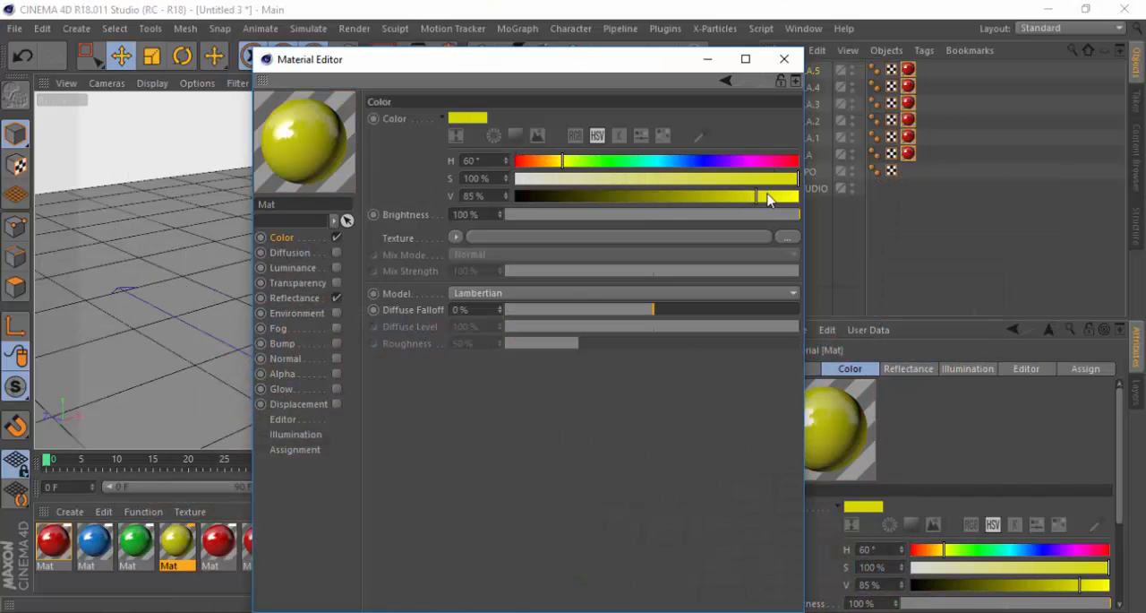
pyautogui.moveTo(768, 198); pyautogui.dragTo(738, 196)
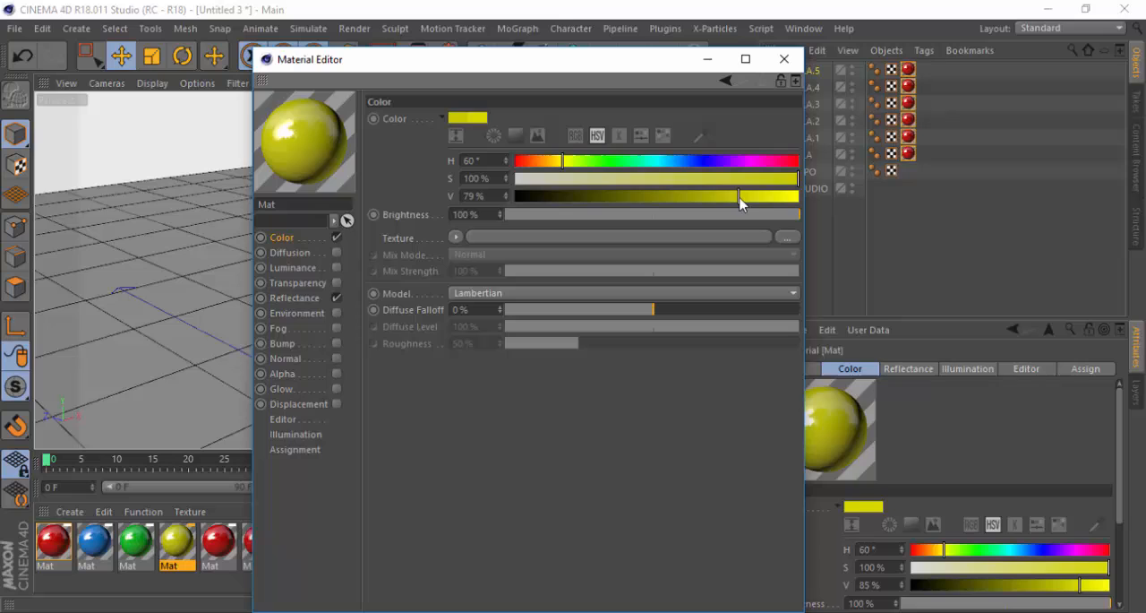
pyautogui.click(564, 162)
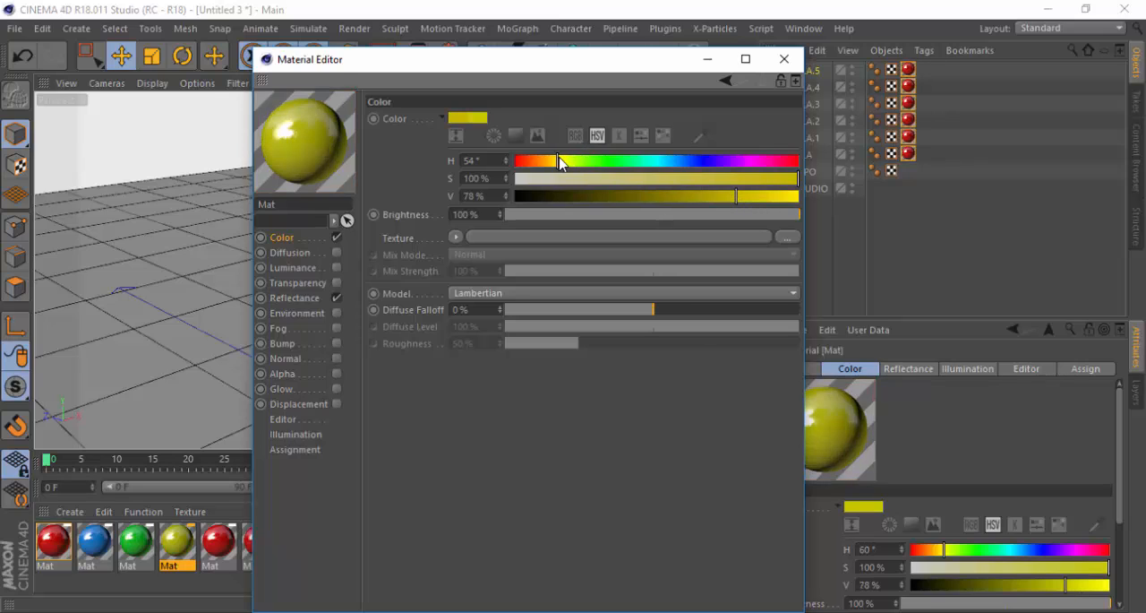
pyautogui.click(770, 195)
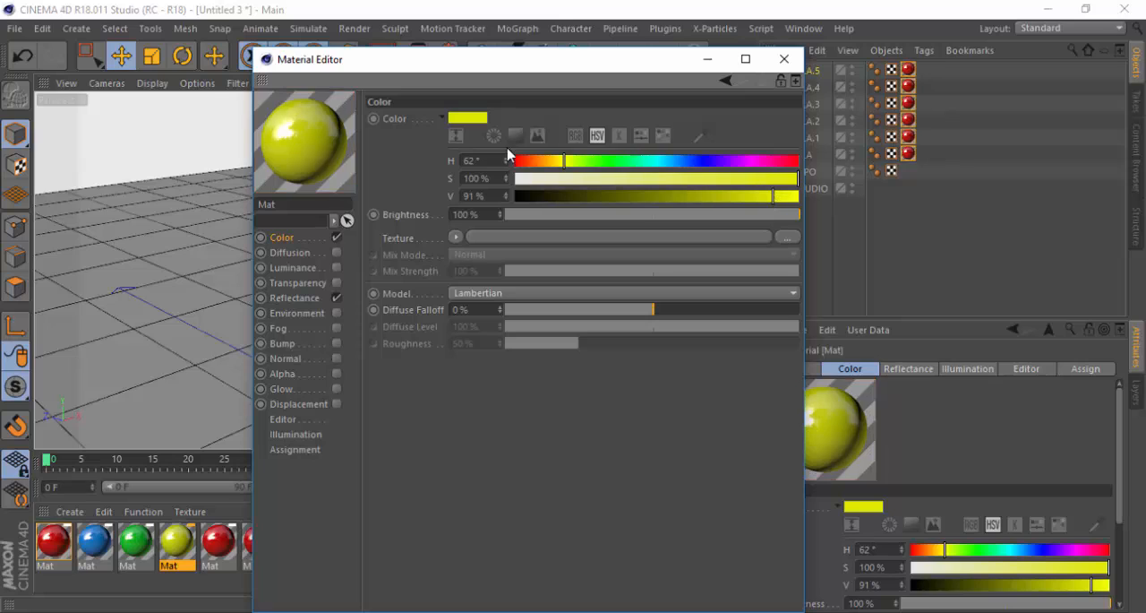
pyautogui.click(561, 162)
pyautogui.moveTo(771, 197); pyautogui.dragTo(832, 205)
pyautogui.click(784, 59)
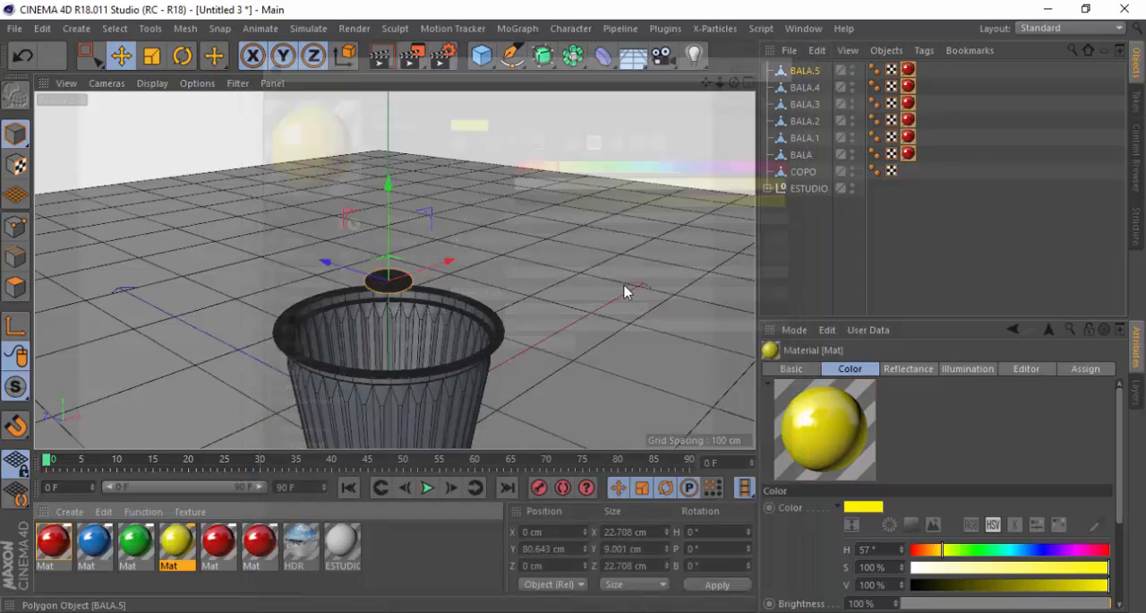
# Check the confetti photo in the browser, then recolor the fifth candy material orange with hue 27° and value 100%
pyautogui.hotkey('alt', 'Tab')
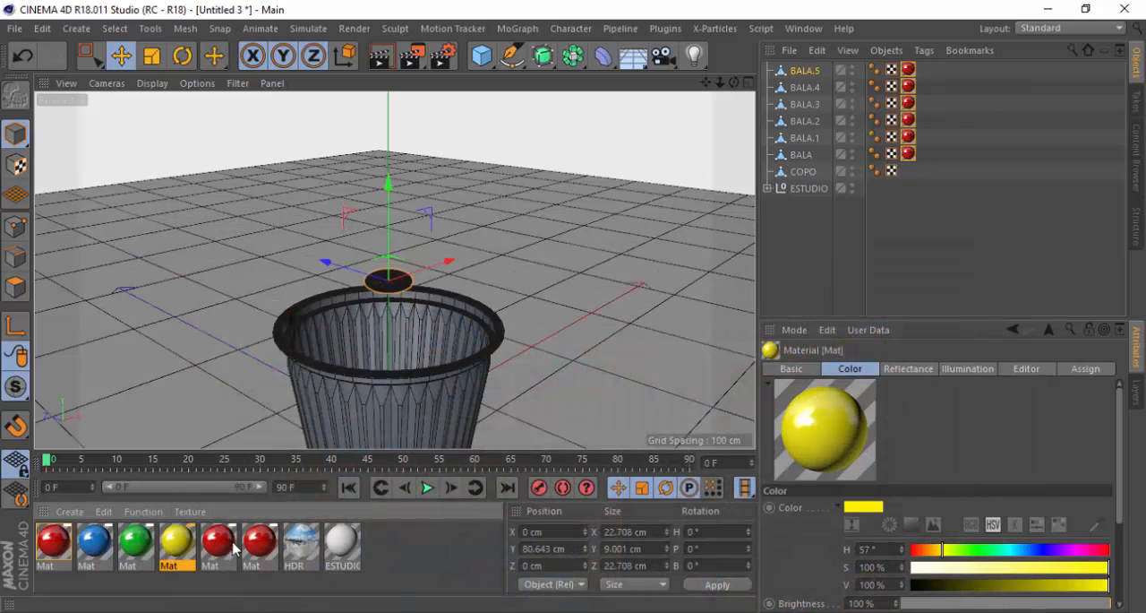
pyautogui.click(218, 540)
pyautogui.doubleClick(217, 541)
pyautogui.click(545, 163)
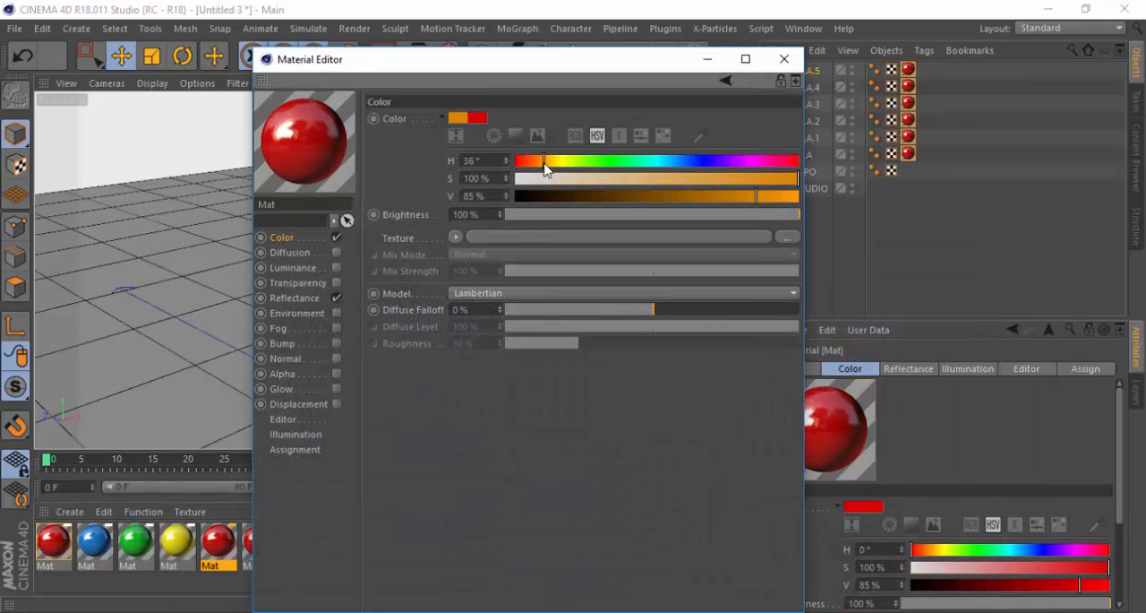
pyautogui.moveTo(541, 163); pyautogui.dragTo(539, 161)
pyautogui.moveTo(774, 197); pyautogui.dragTo(840, 198)
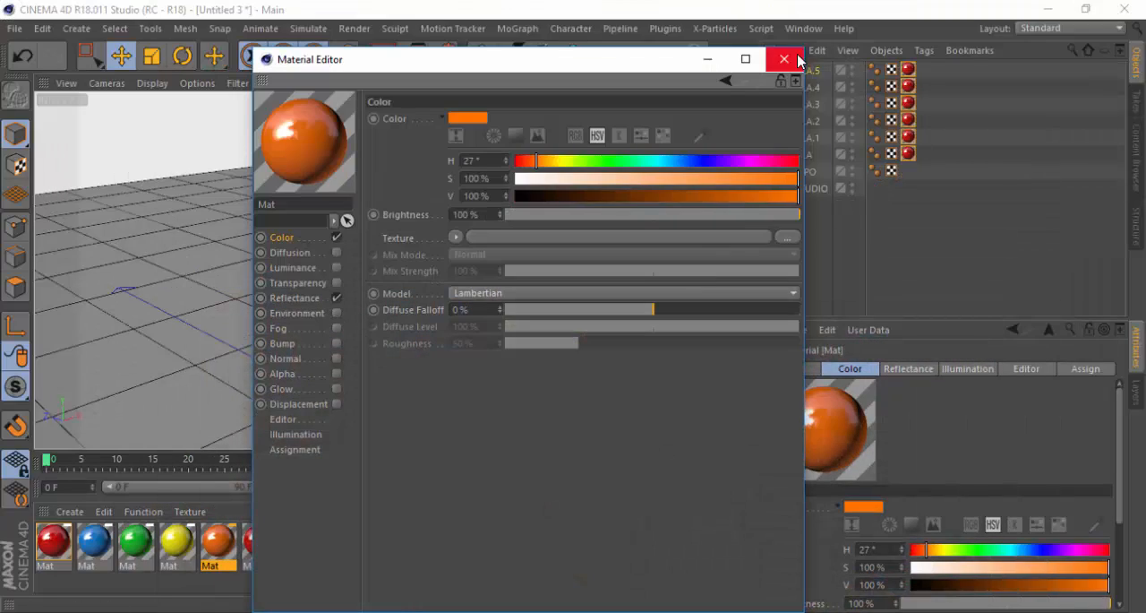
pyautogui.click(795, 57)
# Recolor the sixth candy material chocolate brown with hue 35°, saturation 99% and value 42%
pyautogui.doubleClick(261, 545)
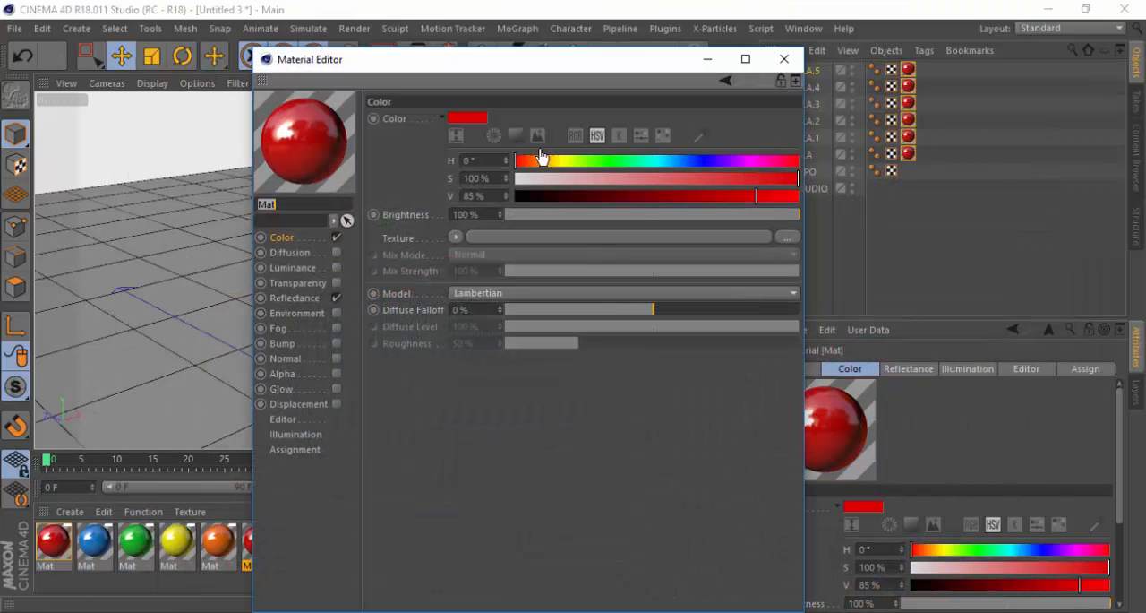
pyautogui.click(544, 162)
pyautogui.click(795, 178)
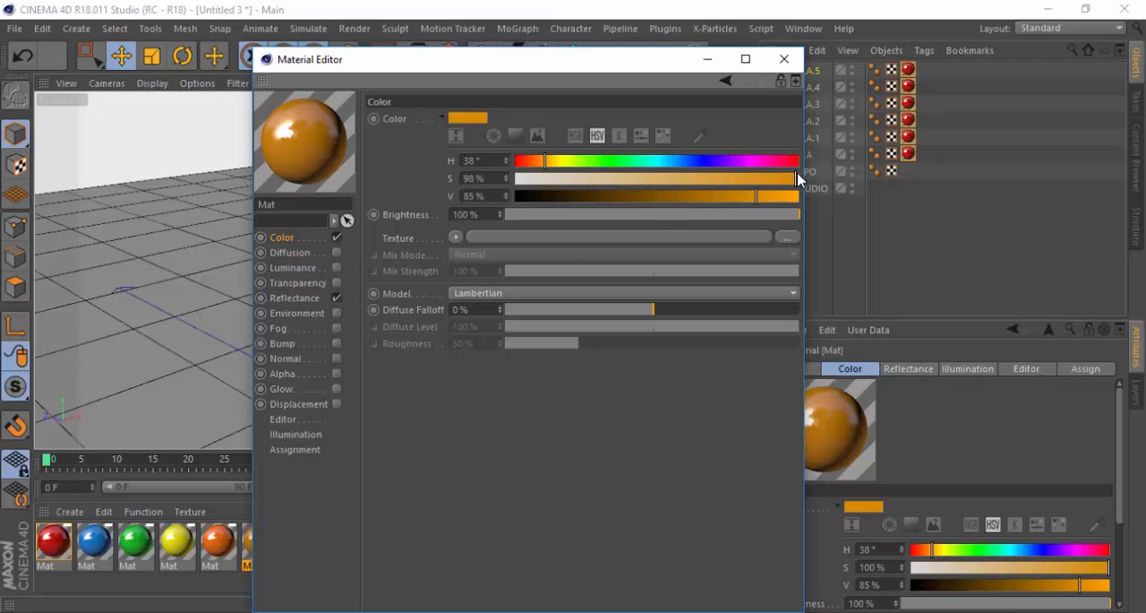
pyautogui.moveTo(722, 196); pyautogui.dragTo(640, 196)
pyautogui.moveTo(545, 161); pyautogui.dragTo(543, 161)
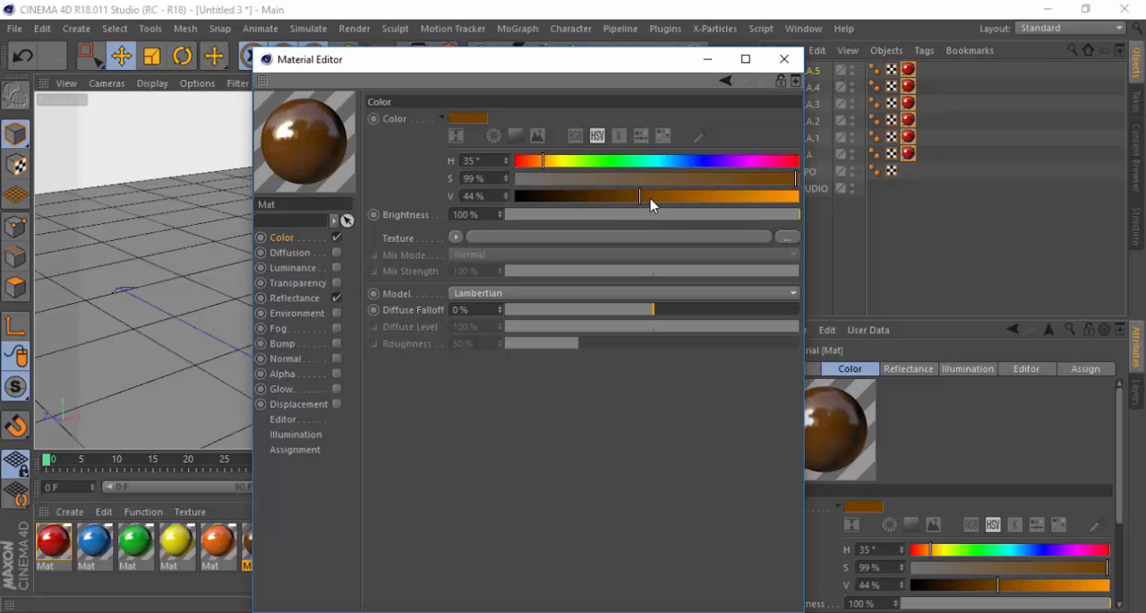
pyautogui.moveTo(650, 196)
pyautogui.mouseDown()
pyautogui.moveTo(660, 196)
pyautogui.moveTo(651, 196)
pyautogui.mouseUp()
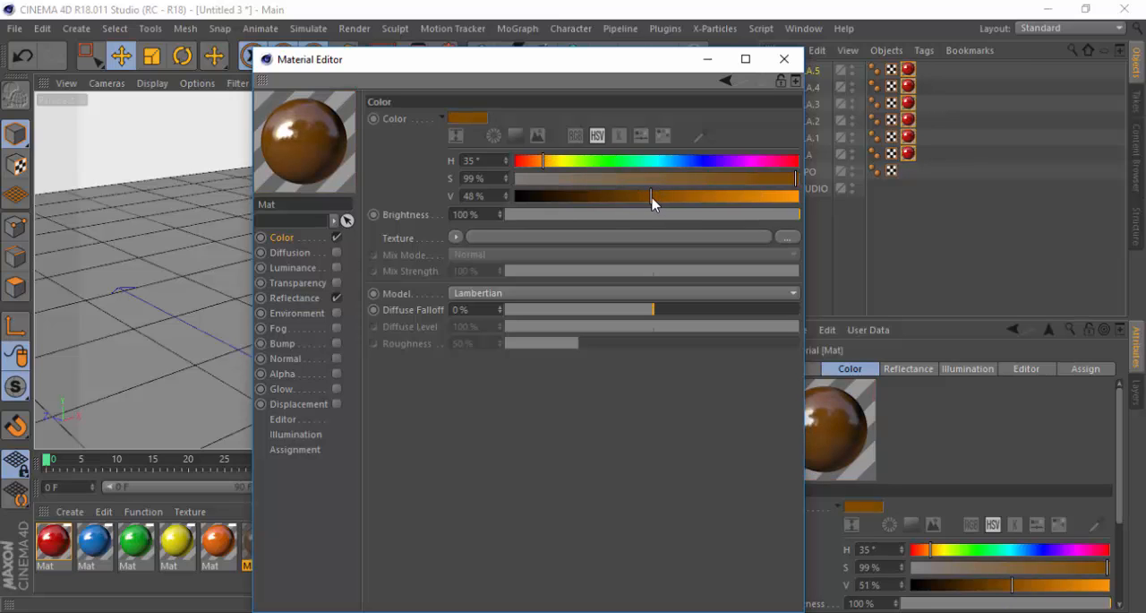
pyautogui.click(784, 59)
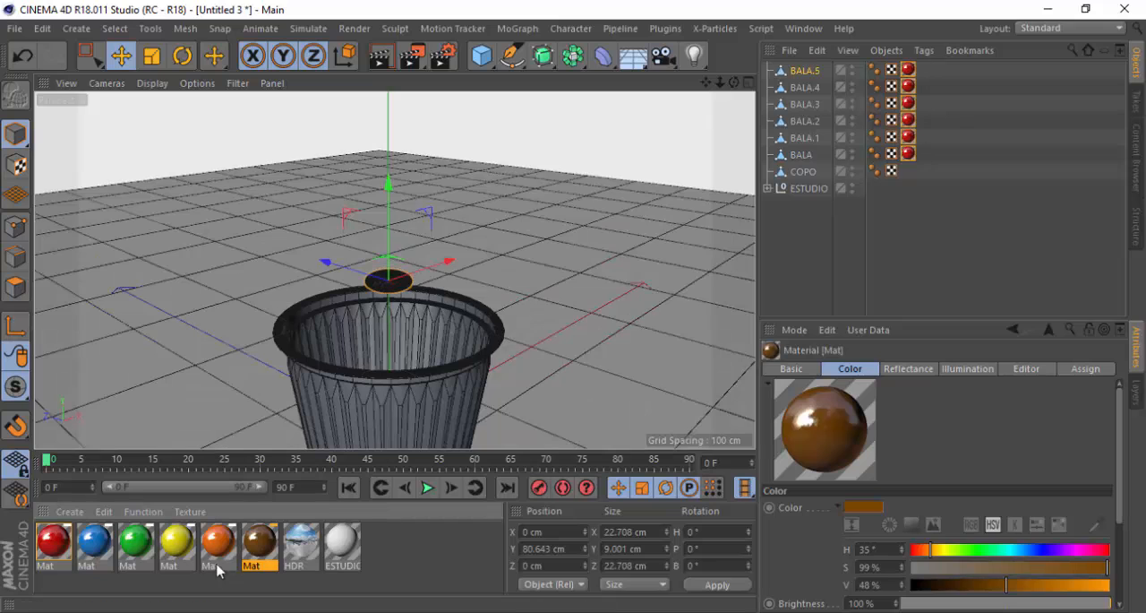
pyautogui.doubleClick(256, 546)
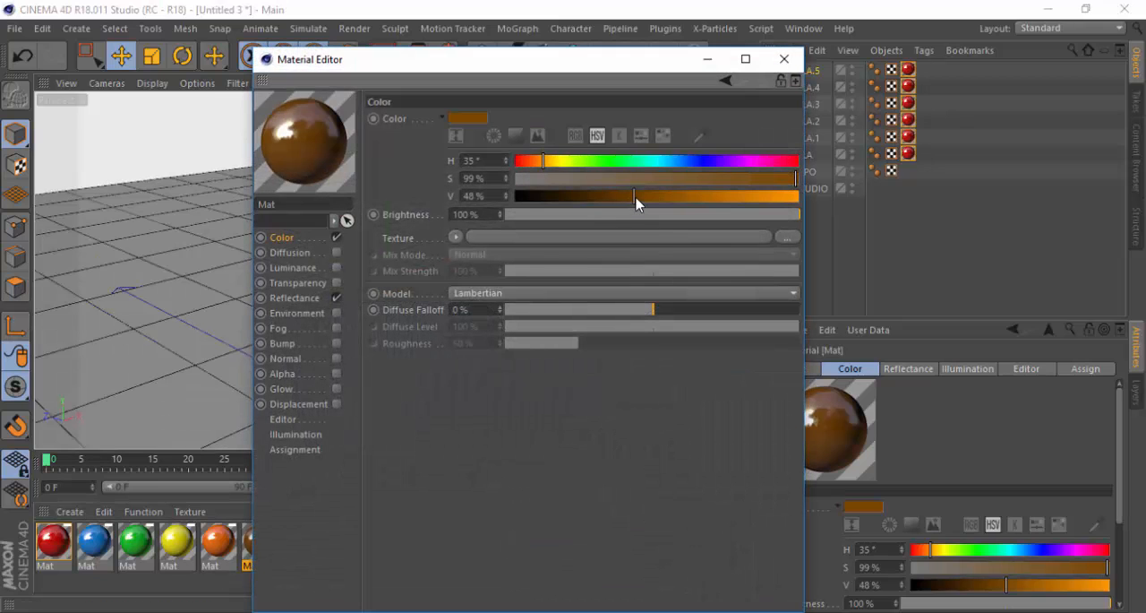
pyautogui.click(634, 196)
pyautogui.click(785, 59)
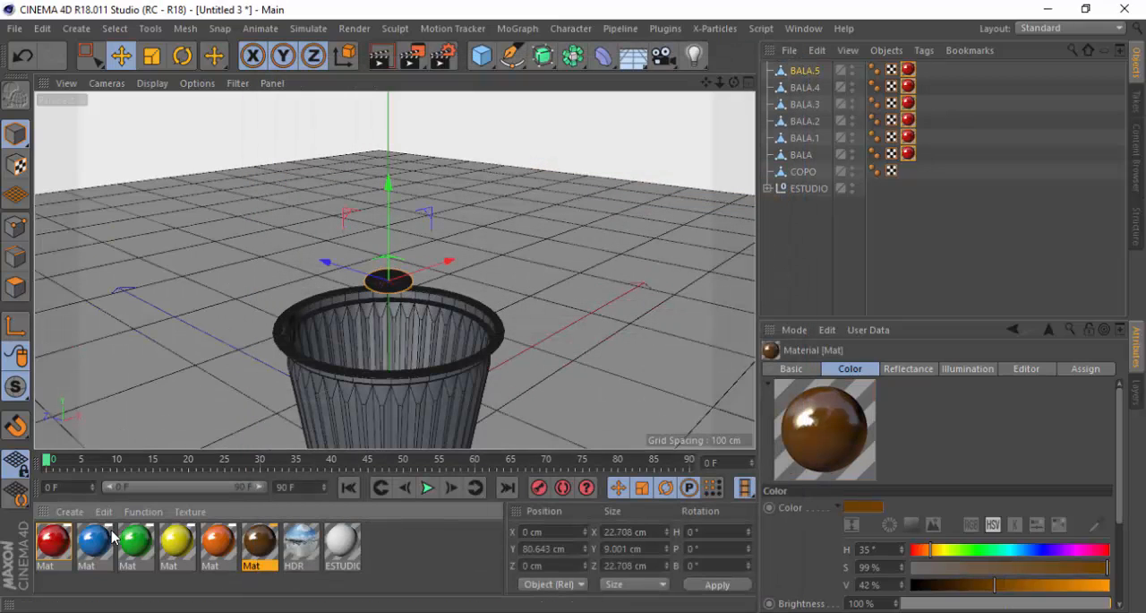
# Assign the blue, green, yellow, orange and brown materials to BALA.1, BALA.2, BALA.3, BALA.4 and BALA.5 respectively, replacing their red material
pyautogui.moveTo(95, 541); pyautogui.dragTo(907, 138)
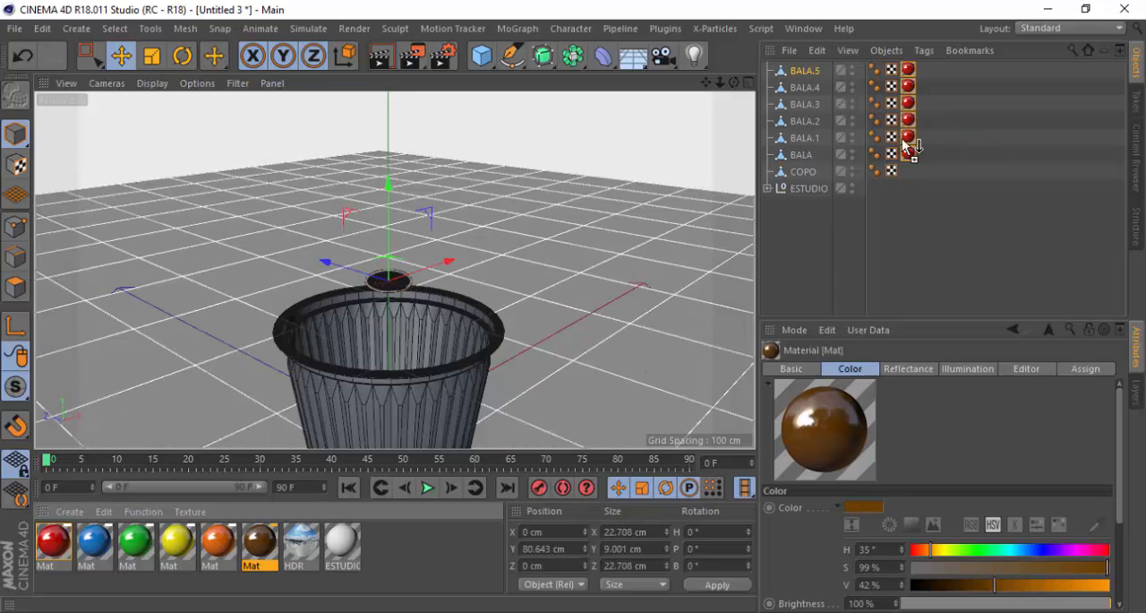
pyautogui.moveTo(141, 550); pyautogui.dragTo(908, 120)
pyautogui.moveTo(199, 535); pyautogui.dragTo(908, 88)
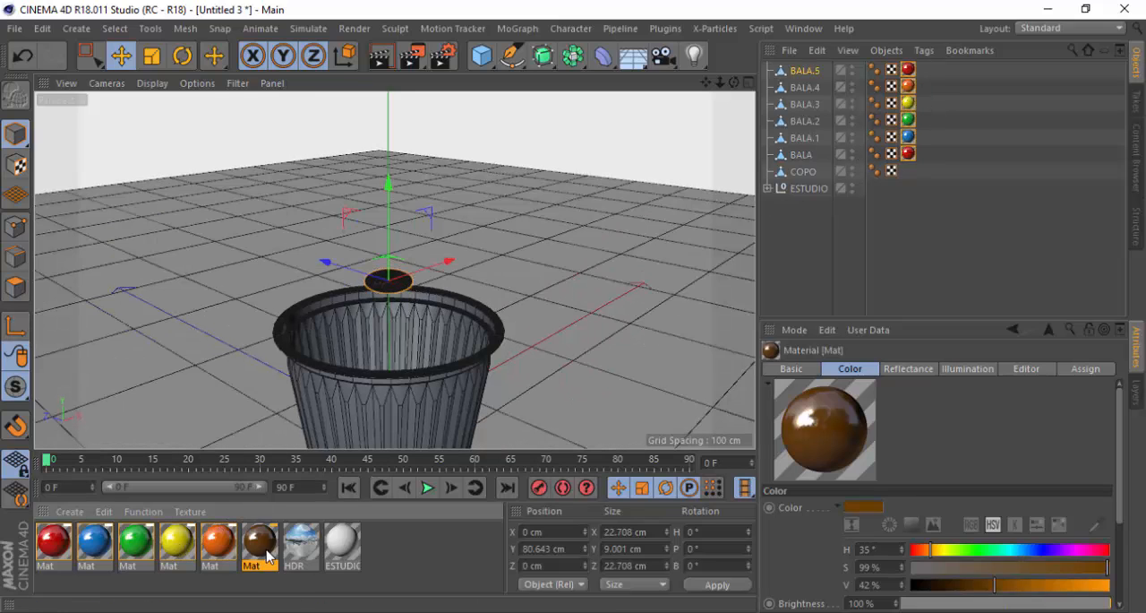
pyautogui.moveTo(270, 555); pyautogui.dragTo(910, 71)
# Try to move the BALA.5 candy about 60 cm along Z, away from the cup, and undo the move
pyautogui.click(749, 83)
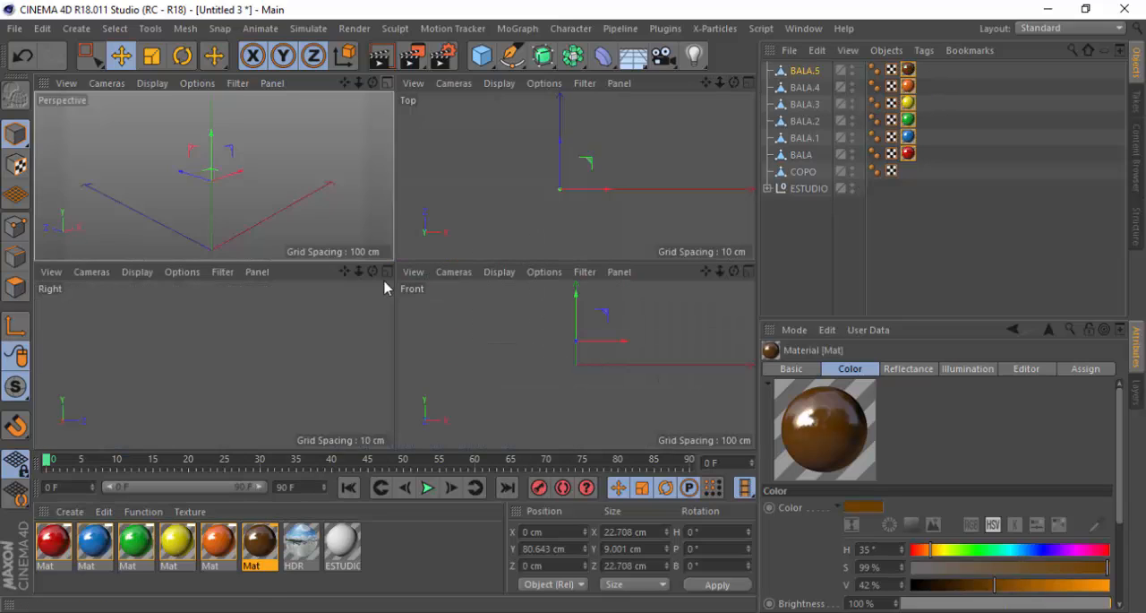
pyautogui.click(387, 83)
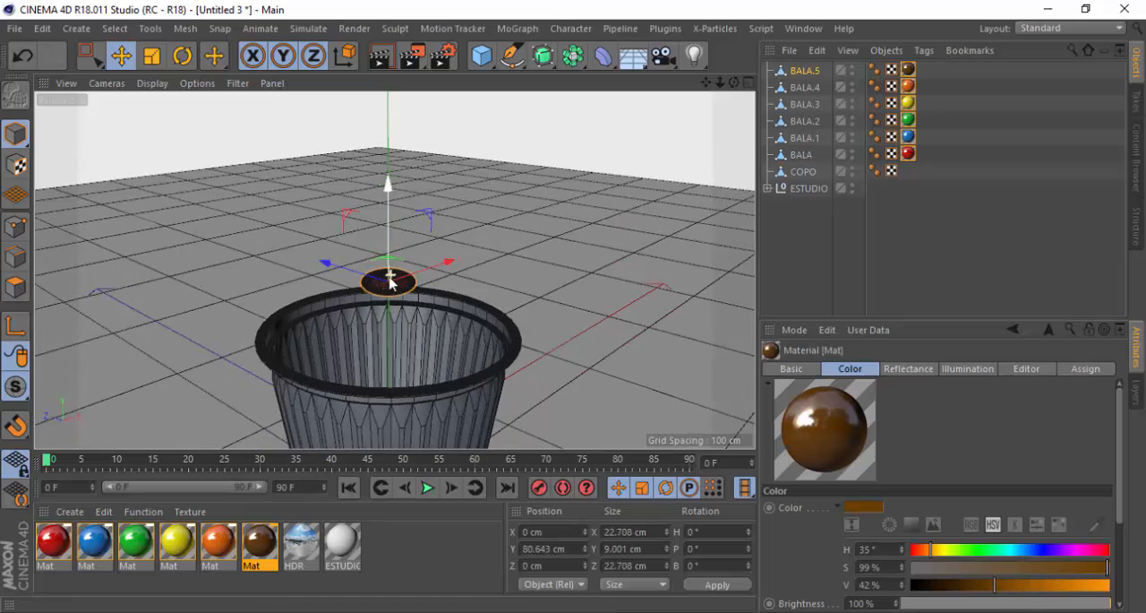
pyautogui.keyDown('alt'); pyautogui.moveTo(389, 282); pyautogui.dragTo(378, 383); pyautogui.keyUp('alt')
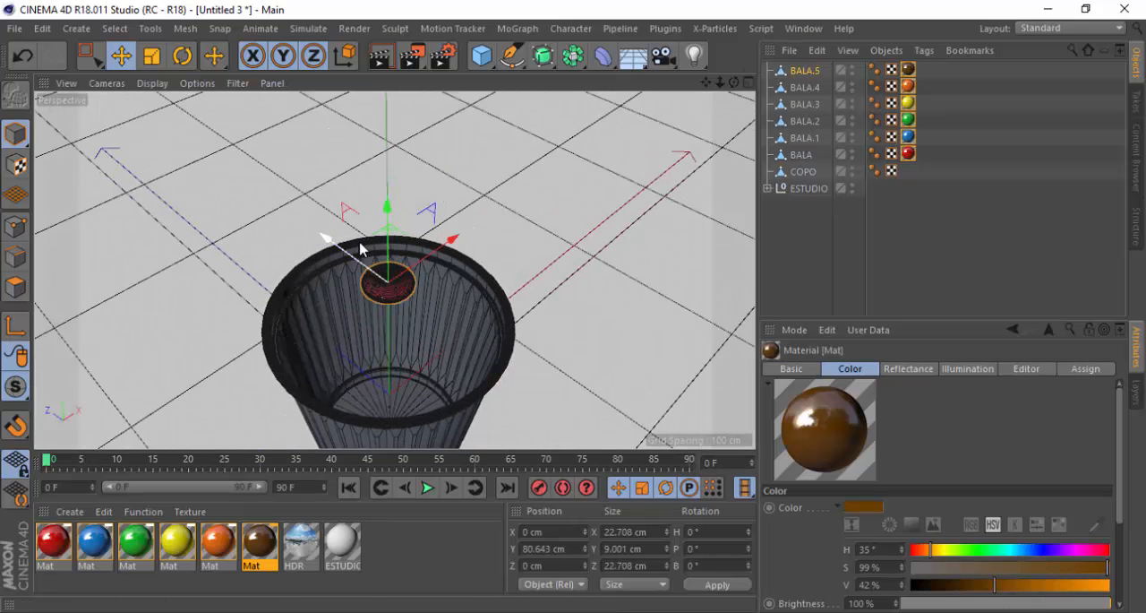
pyautogui.click(804, 70)
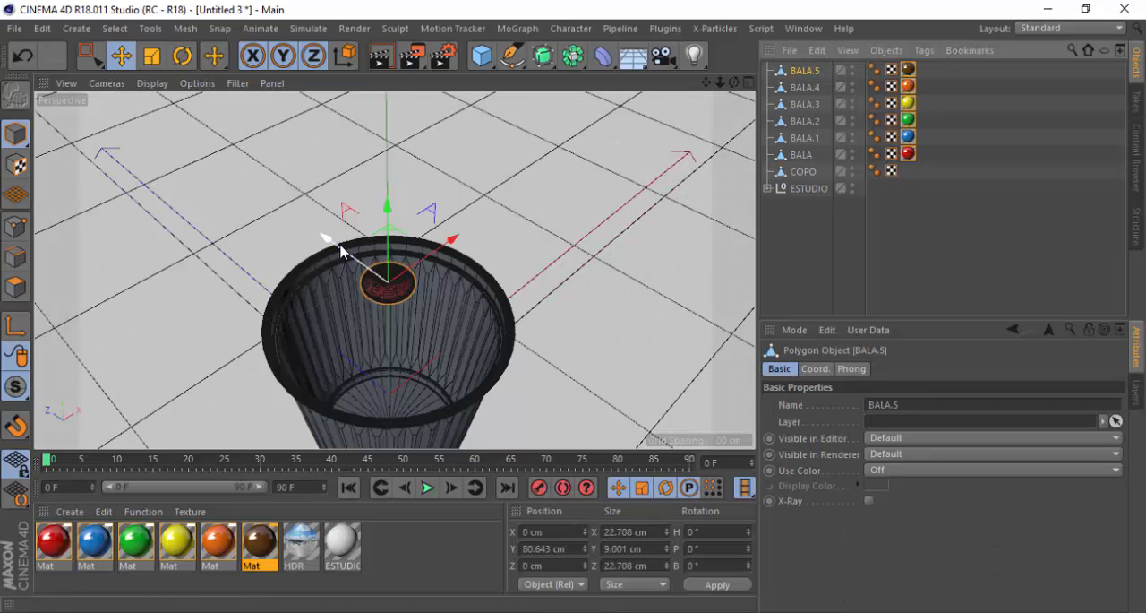
pyautogui.moveTo(340, 252); pyautogui.dragTo(252, 185)
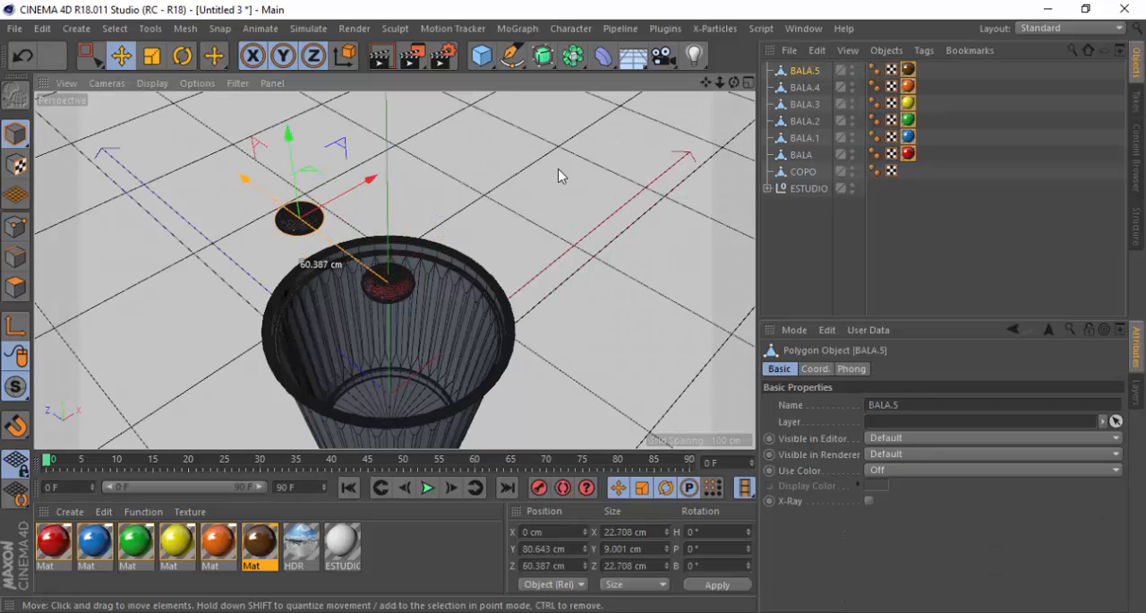
pyautogui.click(804, 87)
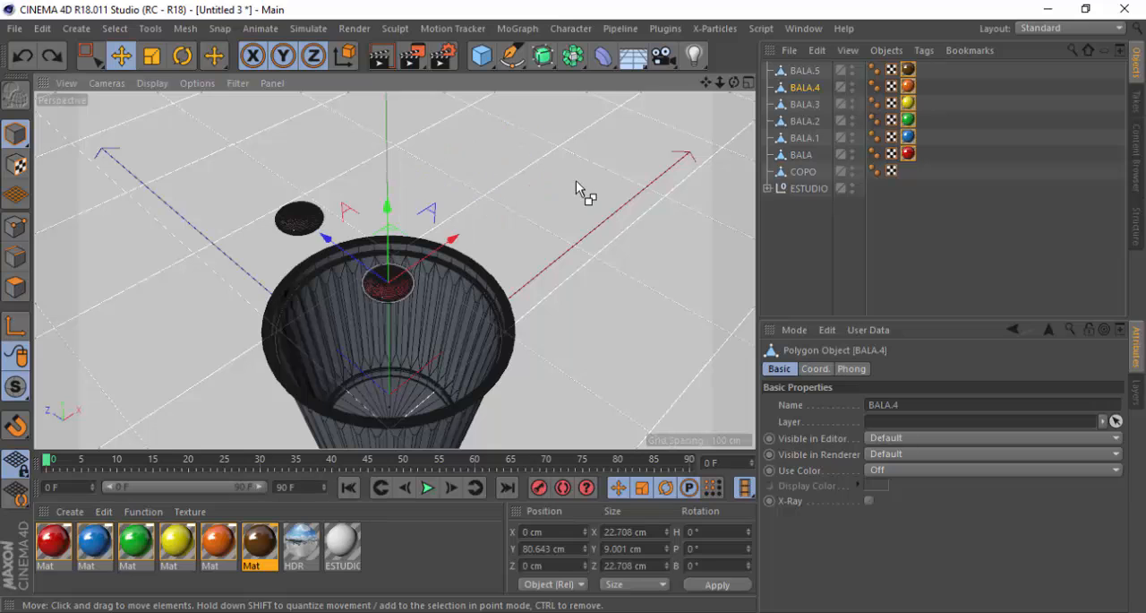
pyautogui.hotkey('ctrl', 'z')
pyautogui.hotkey('ctrl', 'z')
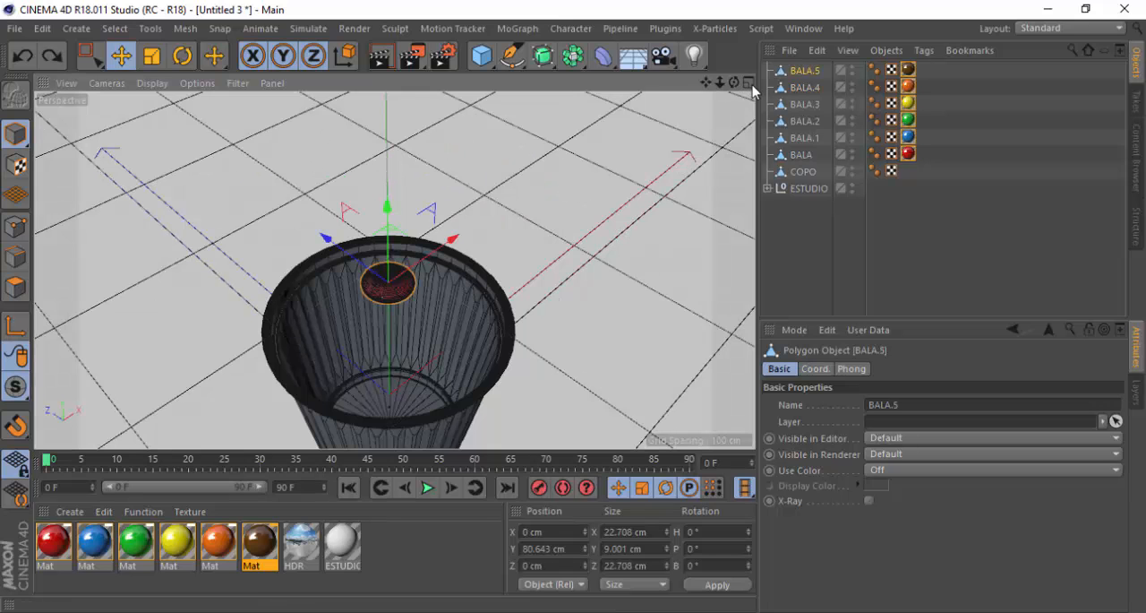
# Create a new material named COPO and set its color value to 94%
pyautogui.click(749, 83)
pyautogui.click(388, 86)
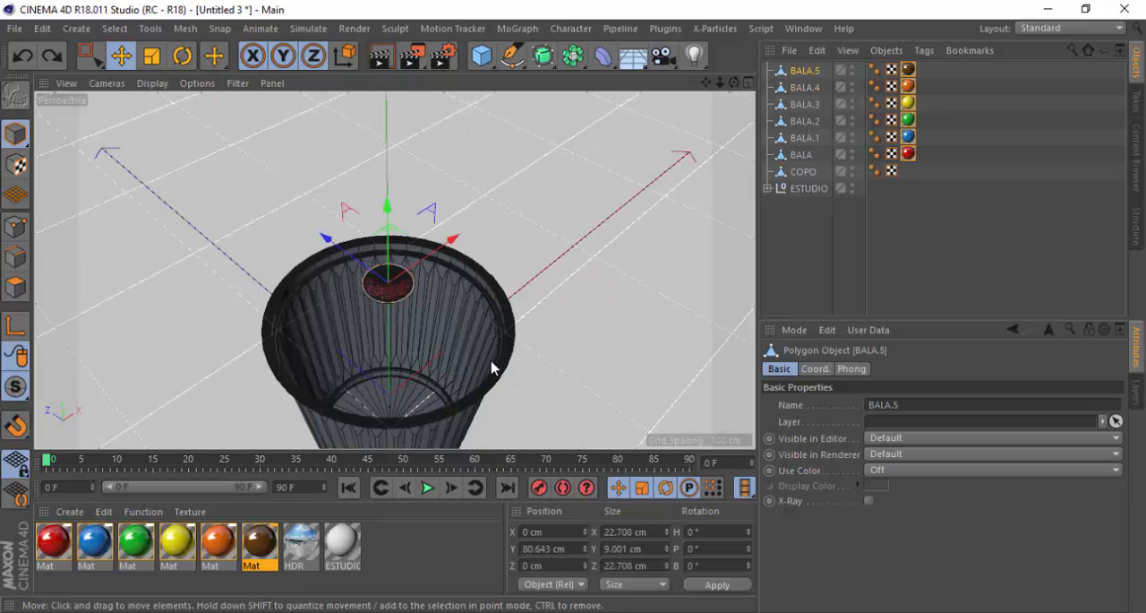
pyautogui.keyDown('alt'); pyautogui.moveTo(410, 362); pyautogui.dragTo(417, 287); pyautogui.keyUp('alt')
pyautogui.scroll(-2, 422, 255)
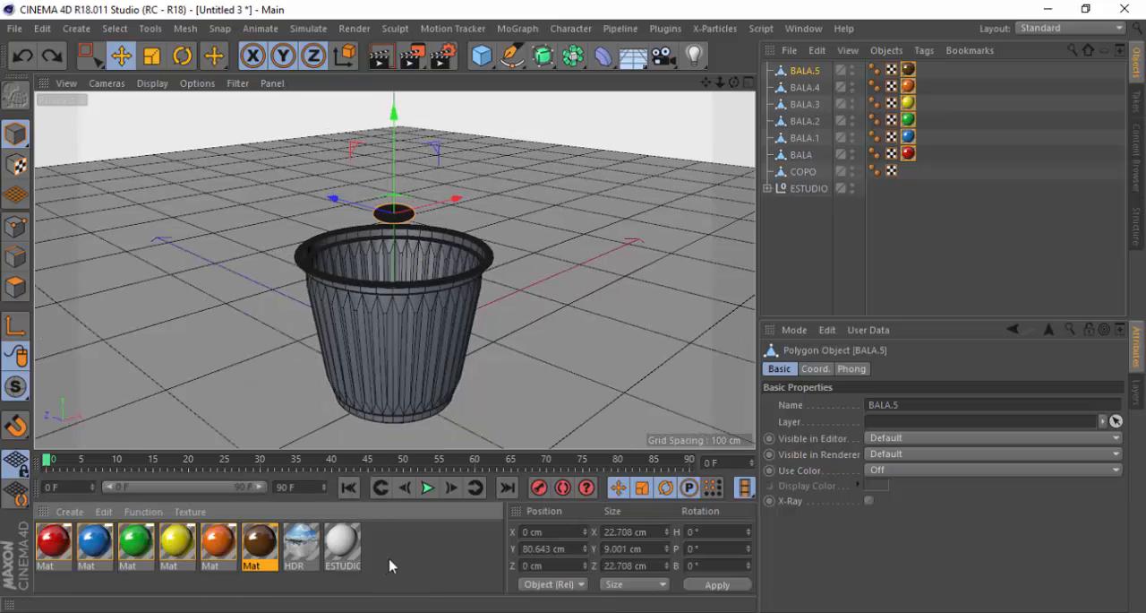
pyautogui.doubleClick(401, 553)
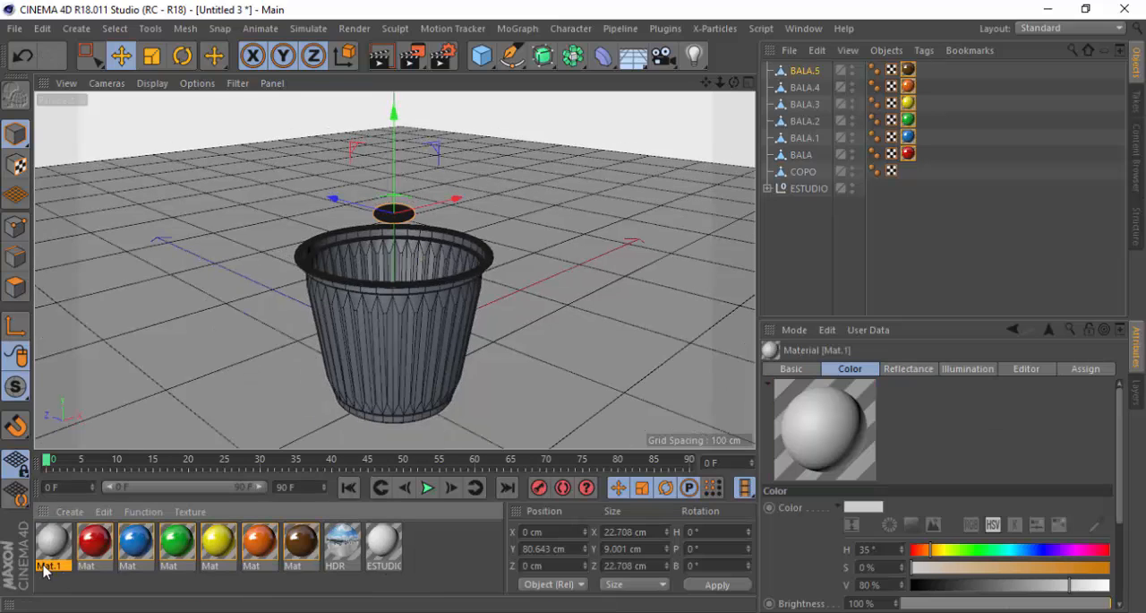
pyautogui.doubleClick(53, 546)
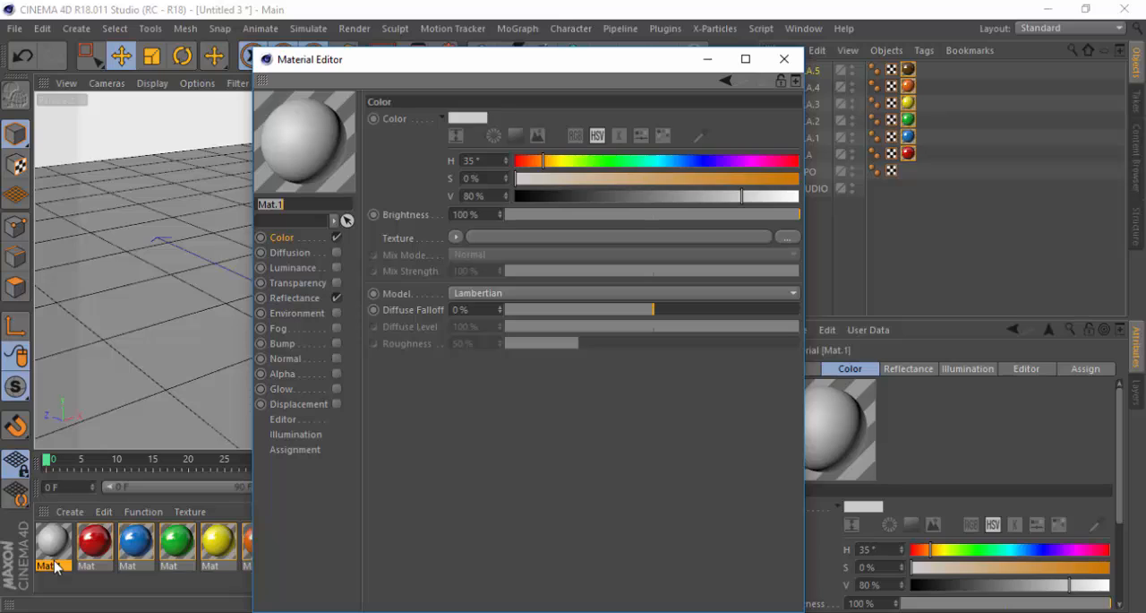
pyautogui.write('COPO')
pyautogui.press('Return')
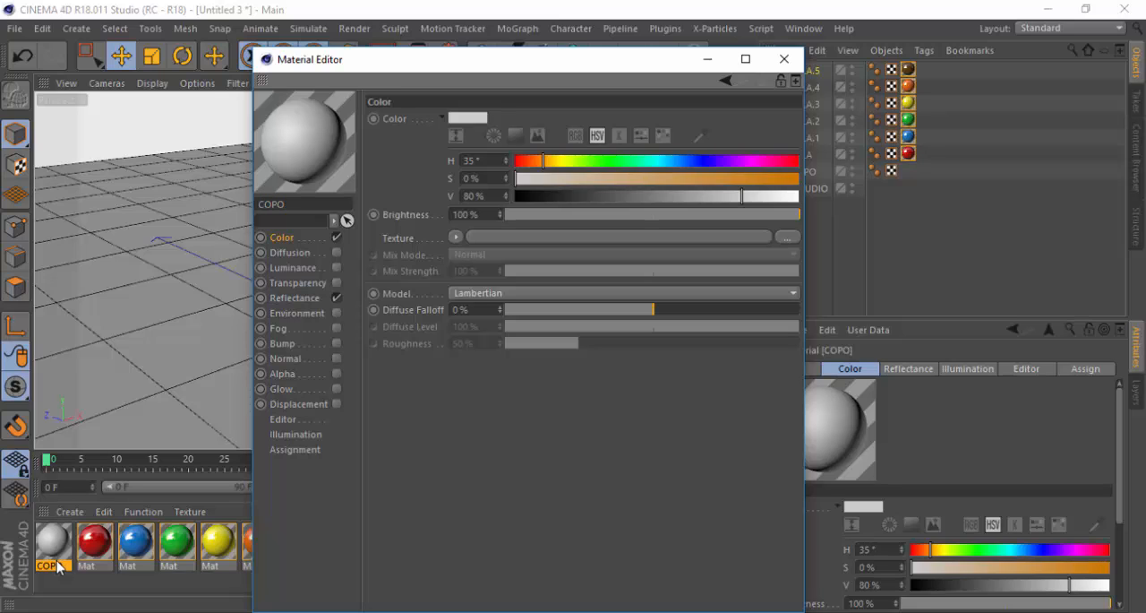
pyautogui.click(779, 197)
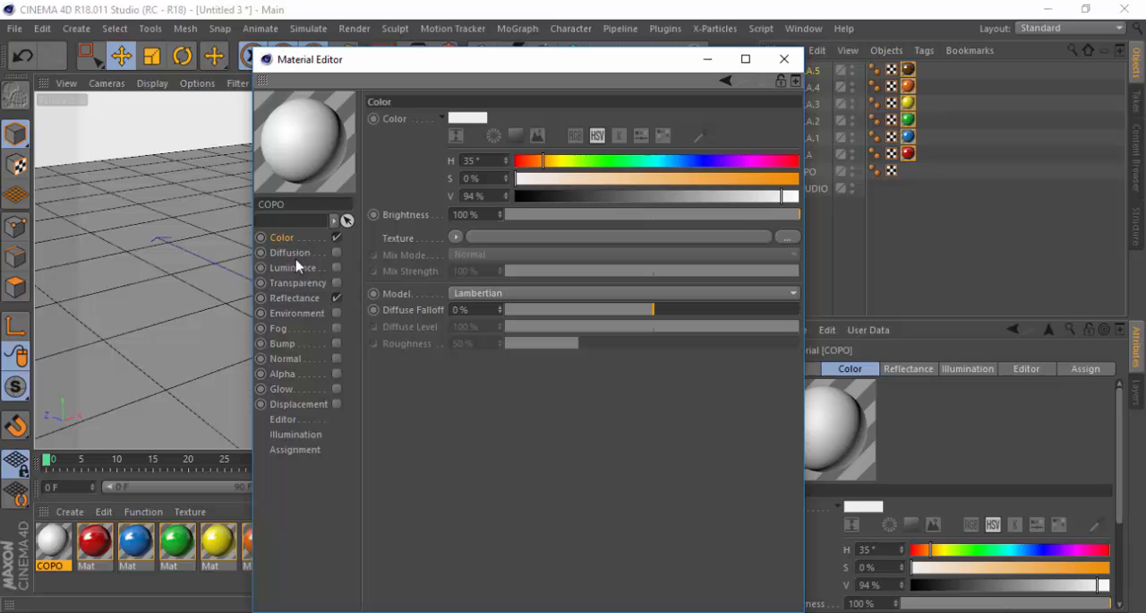
# Enable transparency on the COPO material and set the transparency brightness to 30%
pyautogui.click(337, 283)
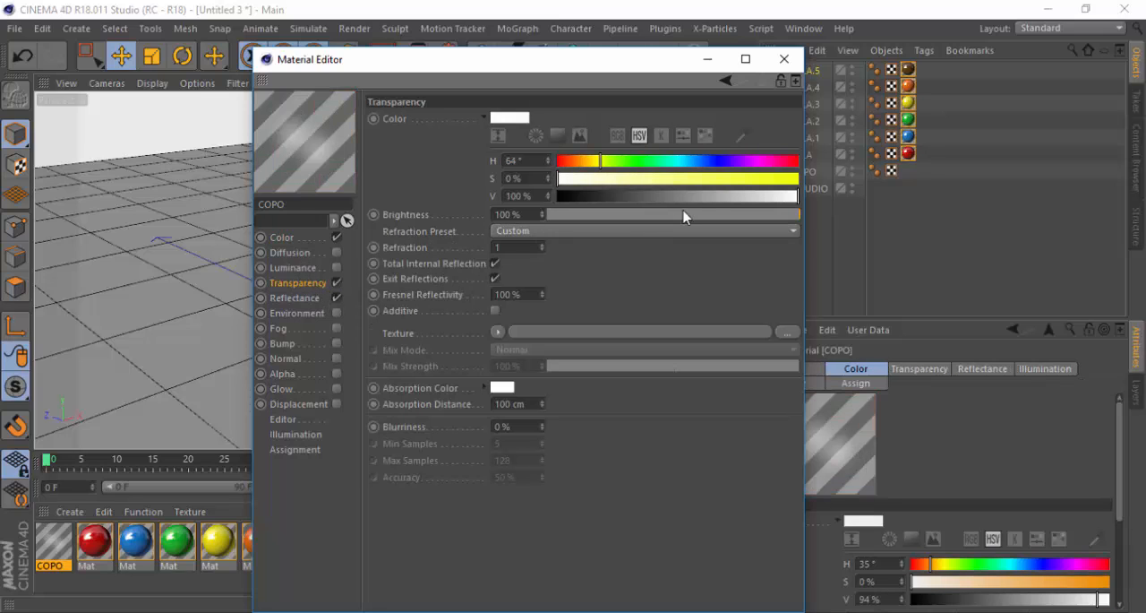
pyautogui.moveTo(798, 196); pyautogui.dragTo(678, 217)
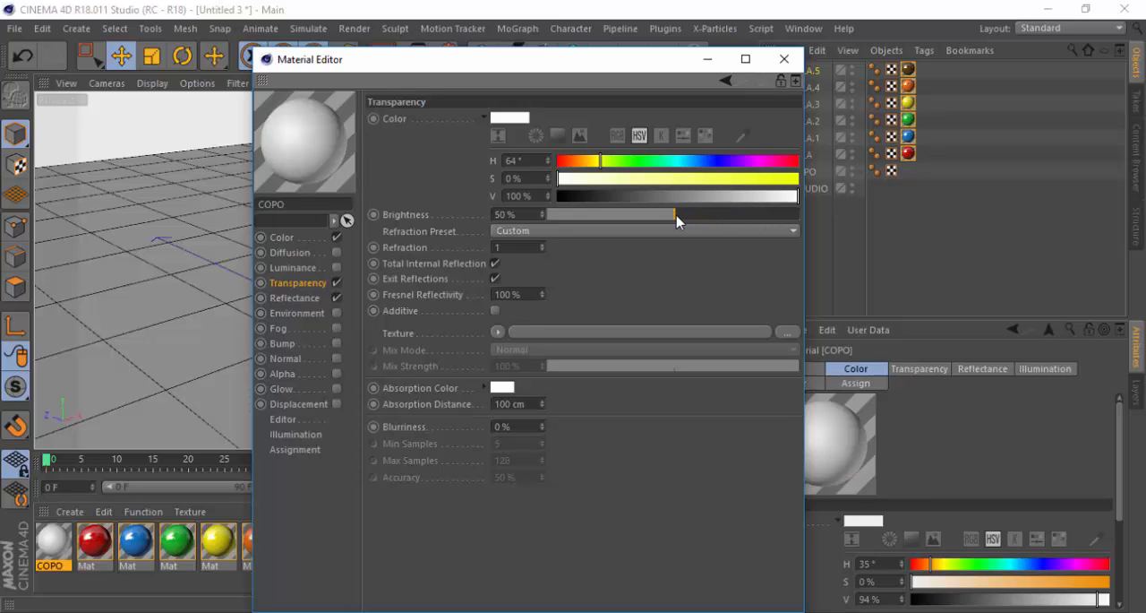
pyautogui.doubleClick(531, 215)
pyautogui.write('40')
pyautogui.press('Return')
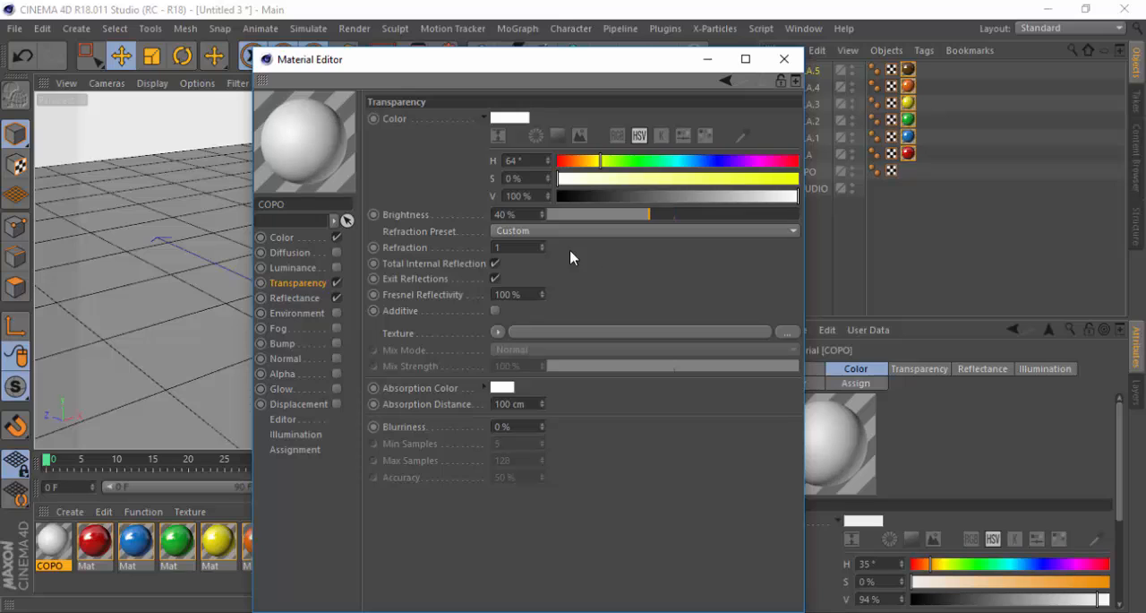
pyautogui.doubleClick(517, 213)
pyautogui.write('30')
pyautogui.press('Return')
# Add a Beckmann reflectance layer to the COPO material and set its layer color brightness to 10%
pyautogui.click(295, 298)
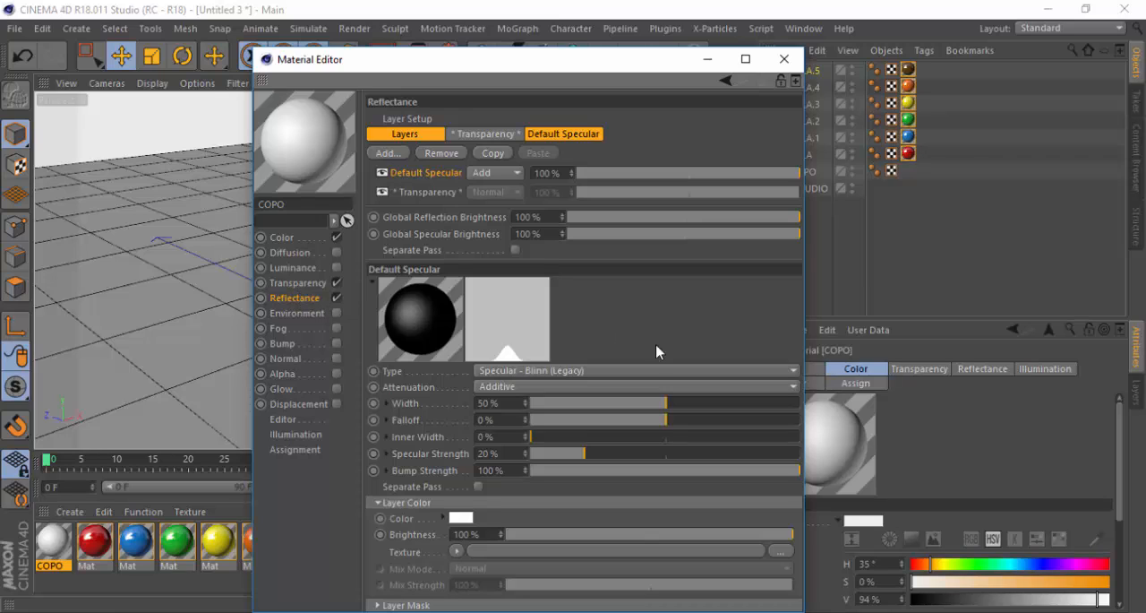
pyautogui.click(406, 158)
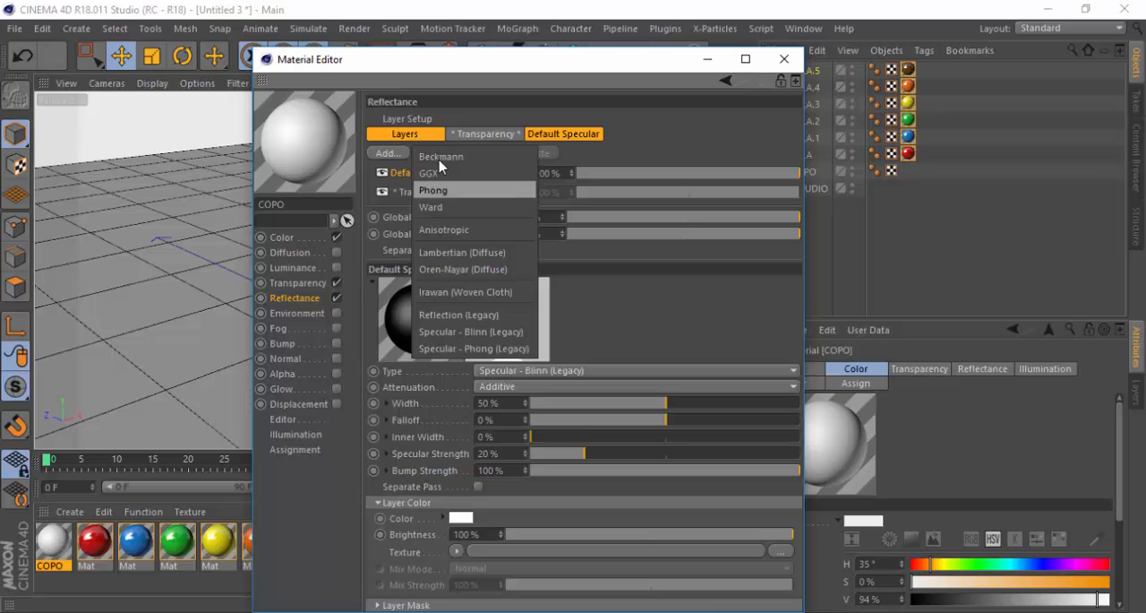
pyautogui.click(441, 156)
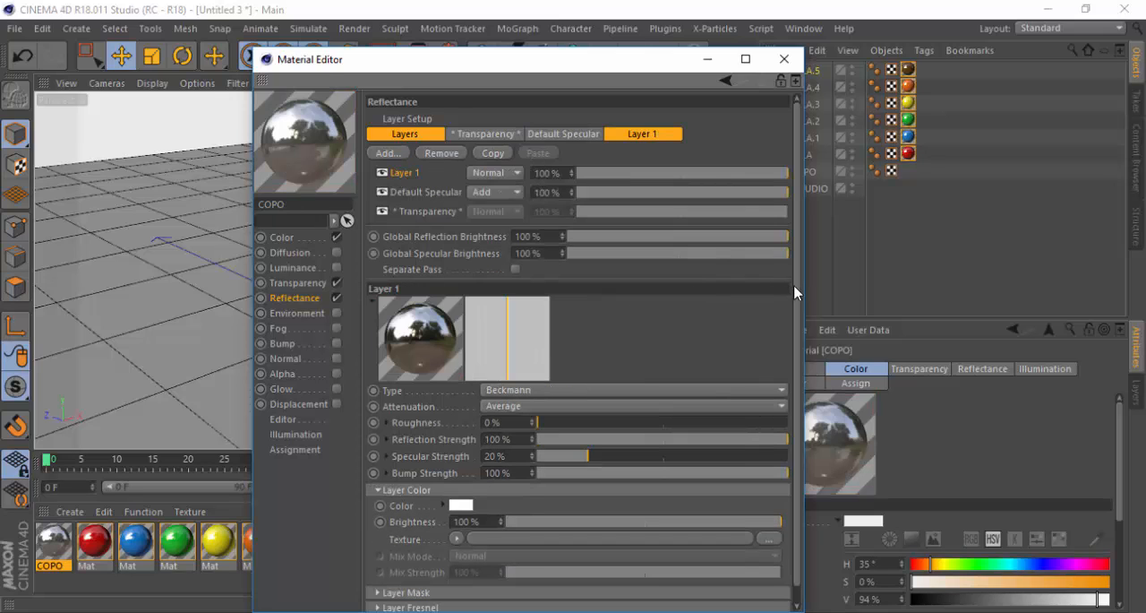
pyautogui.scroll(-1, 800, 334)
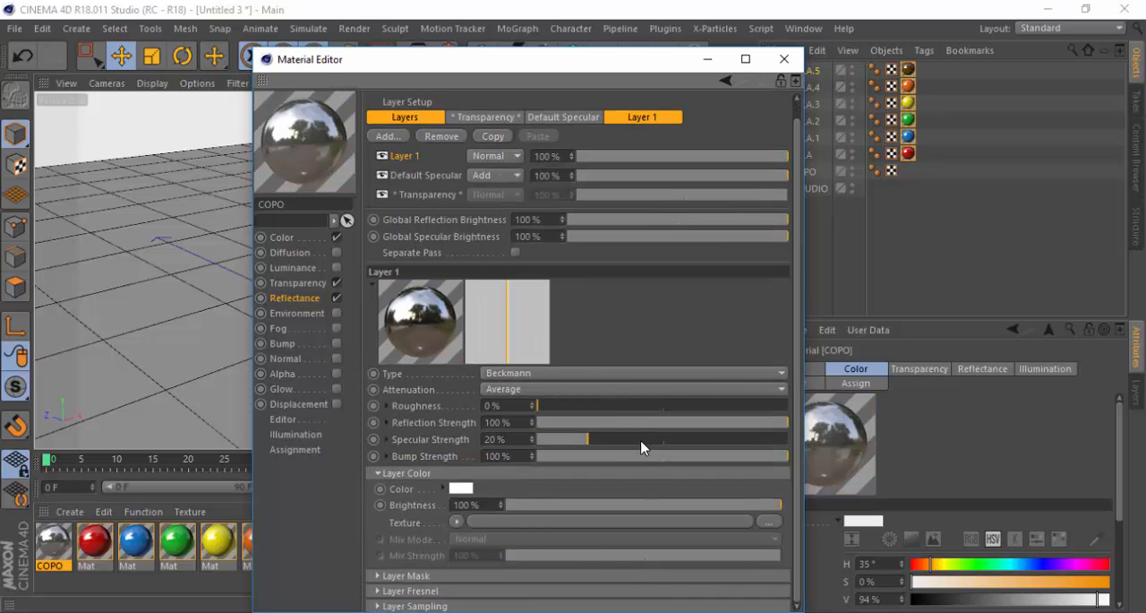
pyautogui.moveTo(776, 507); pyautogui.dragTo(536, 512)
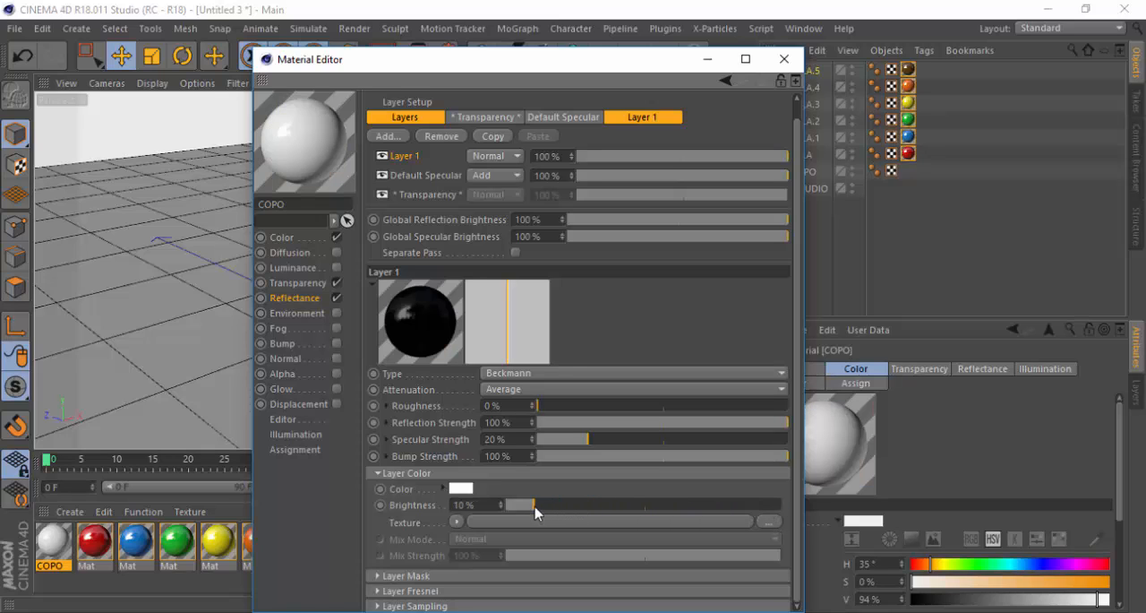
# Set the Default Specular layer's color brightness to 120% and apply the COPO material to the cup
pyautogui.click(420, 173)
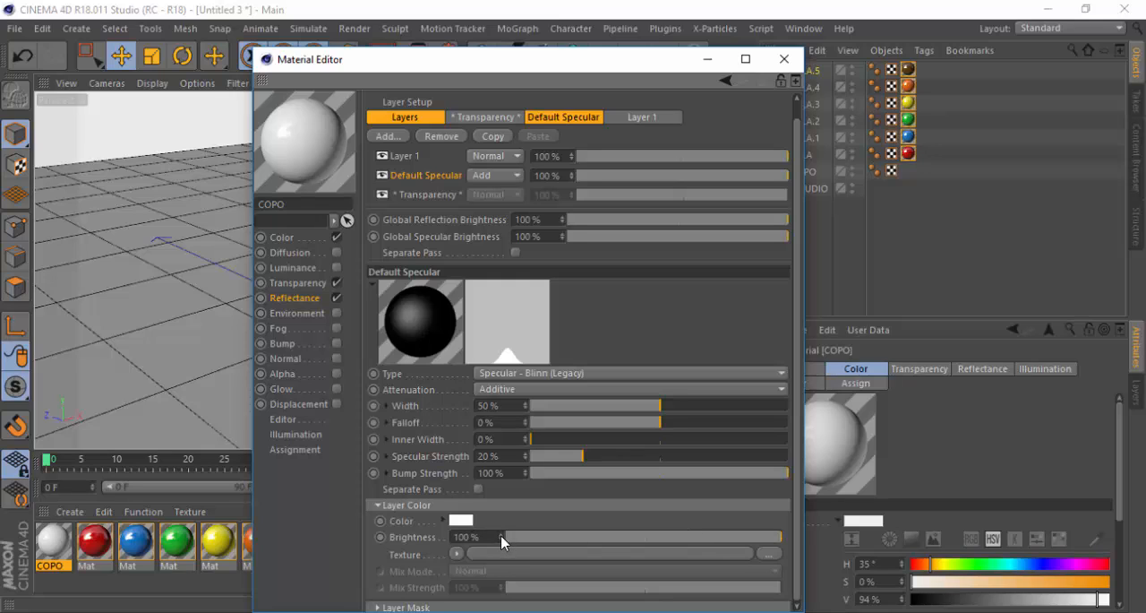
pyautogui.moveTo(501, 535); pyautogui.dragTo(501, 526)
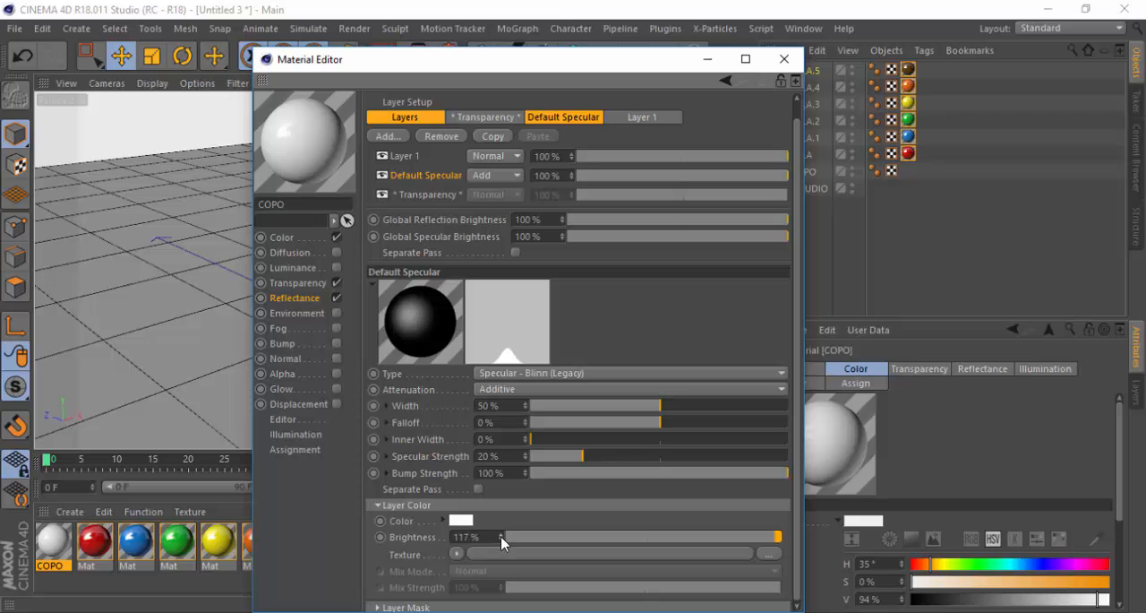
pyautogui.click(783, 59)
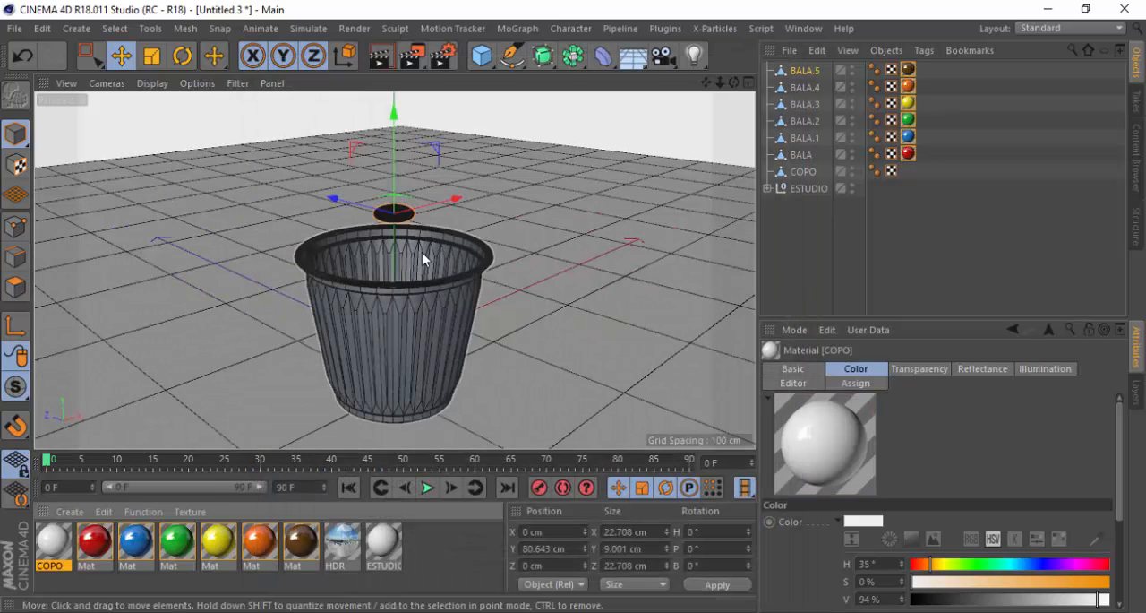
pyautogui.moveTo(55, 545); pyautogui.dragTo(403, 343)
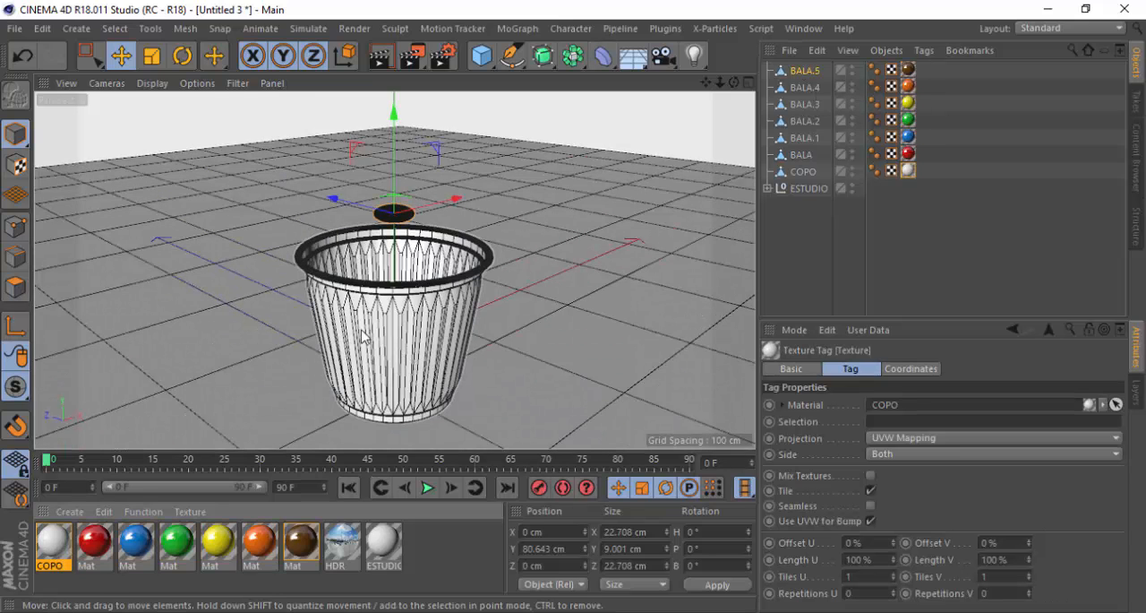
# Frame the cup from slightly above in the perspective view and render the view to check its material
pyautogui.scroll(2, 391, 412)
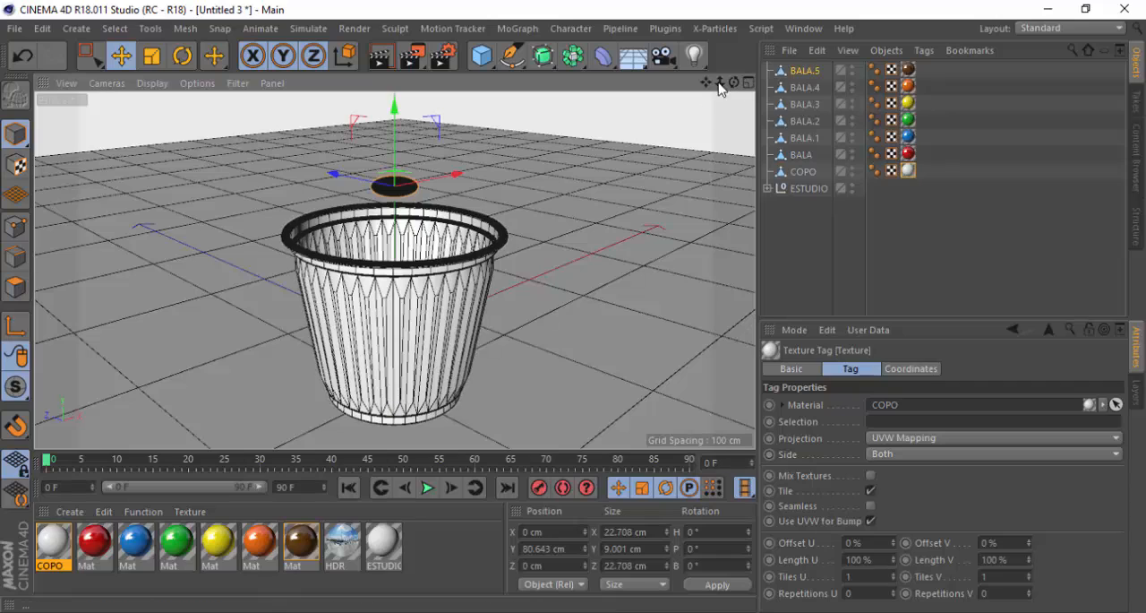
pyautogui.moveTo(706, 83); pyautogui.dragTo(706, 66)
pyautogui.scroll(1, 372, 248)
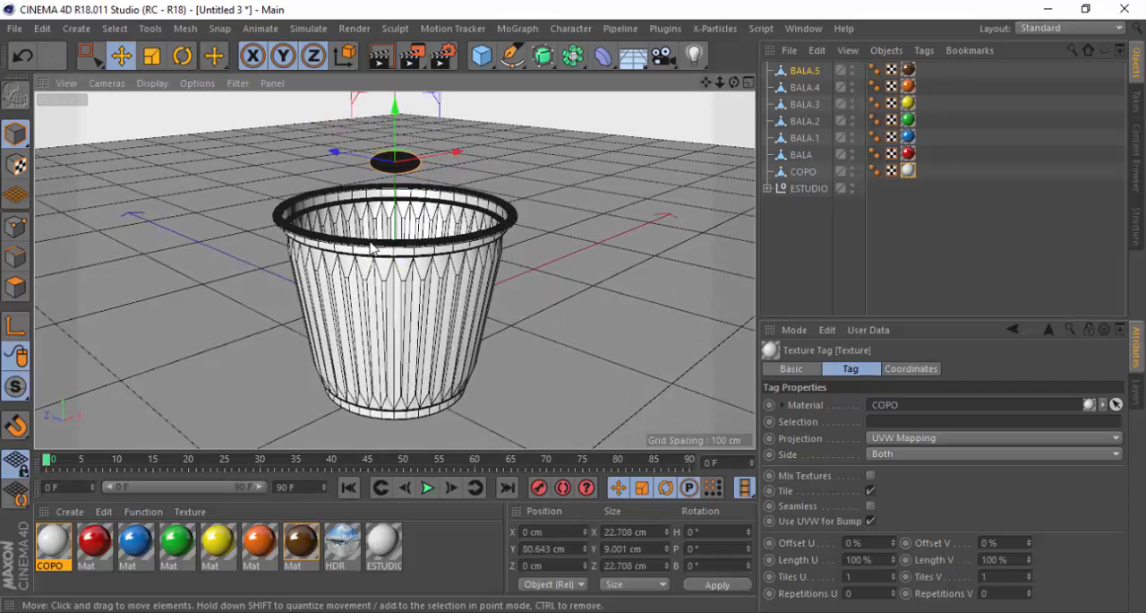
pyautogui.scroll(1, 372, 248)
pyautogui.keyDown('alt'); pyautogui.moveTo(402, 285); pyautogui.dragTo(402, 273); pyautogui.keyUp('alt')
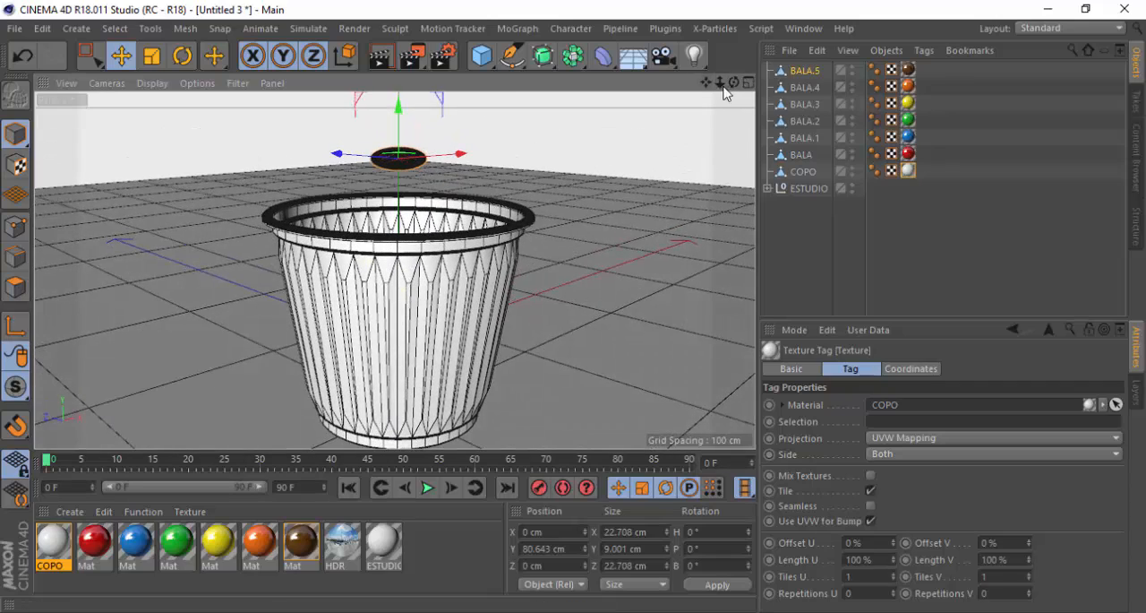
pyautogui.moveTo(706, 83); pyautogui.dragTo(700, 62)
pyautogui.keyDown('alt'); pyautogui.moveTo(406, 189); pyautogui.dragTo(401, 232); pyautogui.keyUp('alt')
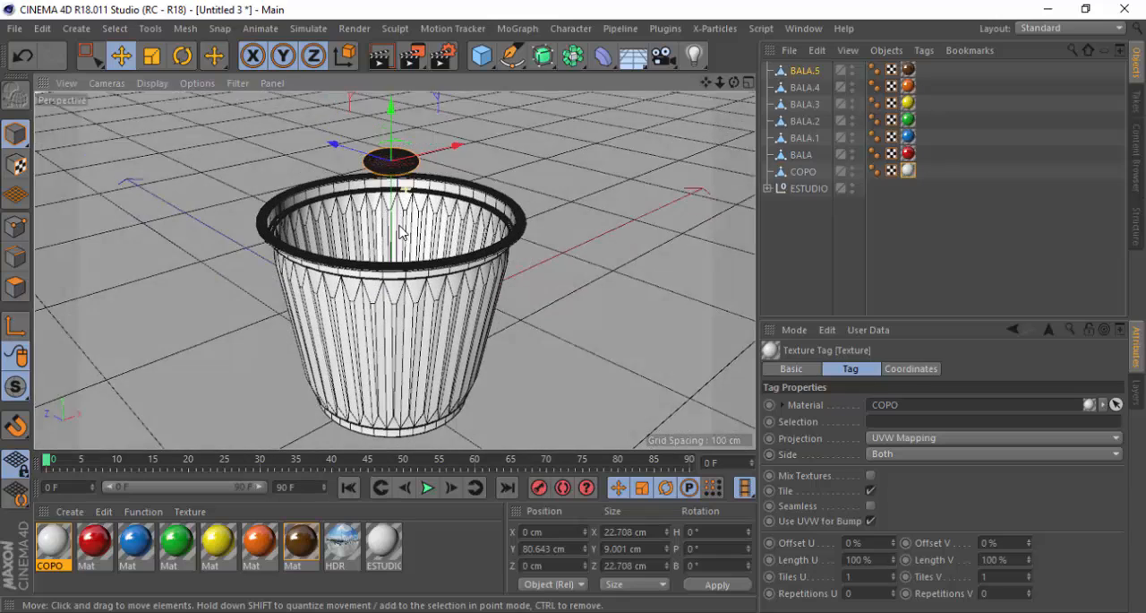
pyautogui.click(381, 57)
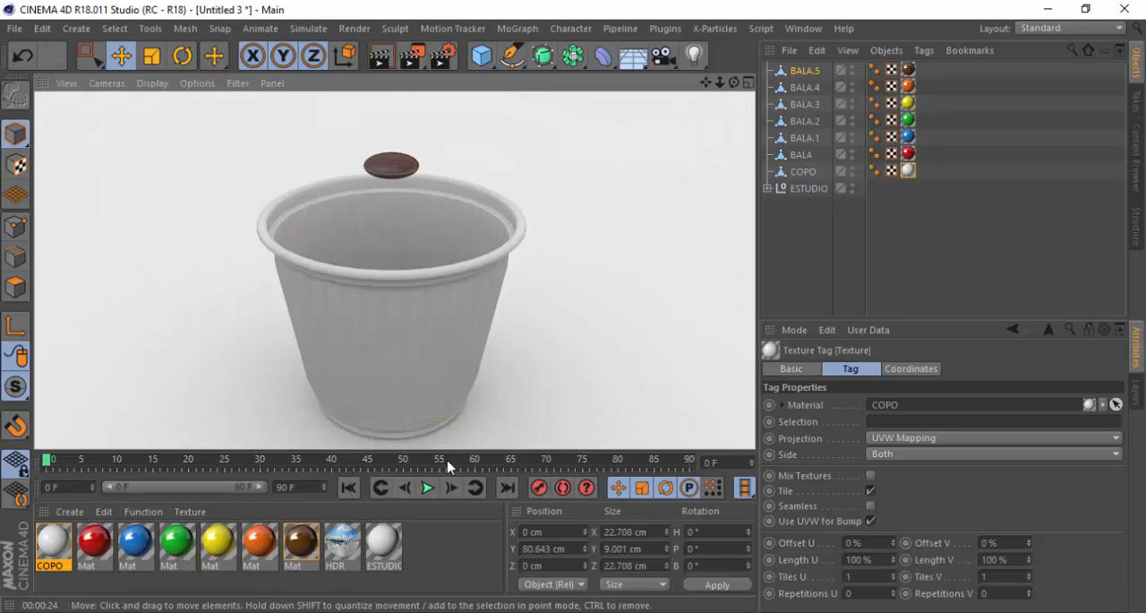
# Set the layer color brightness of the COPO material's Layer 1 reflectance to 25% and close the material's settings
pyautogui.click(57, 544)
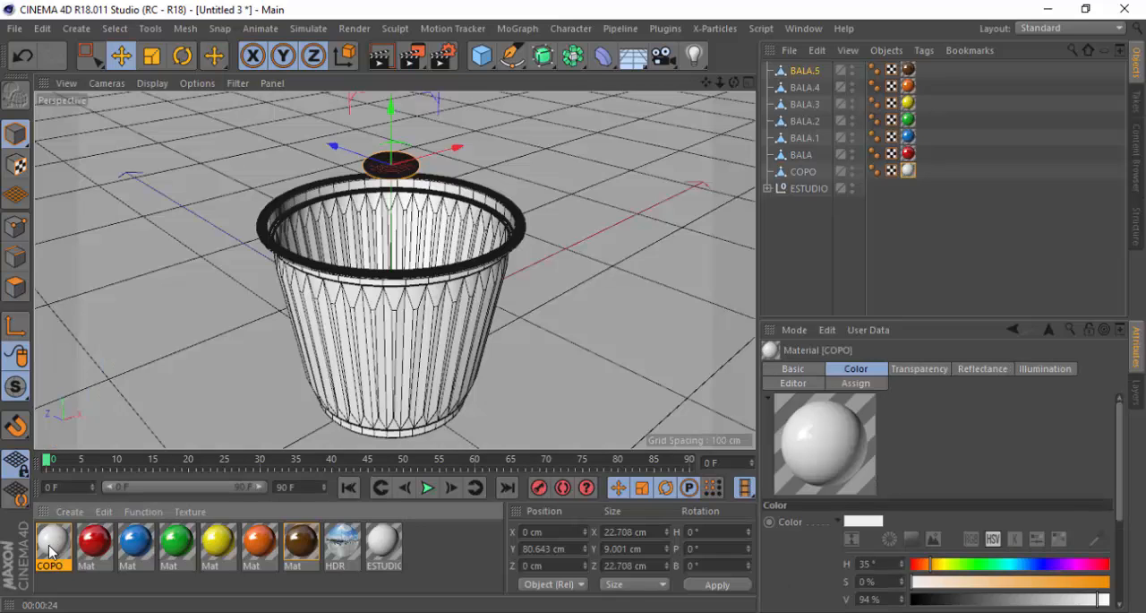
pyautogui.doubleClick(50, 551)
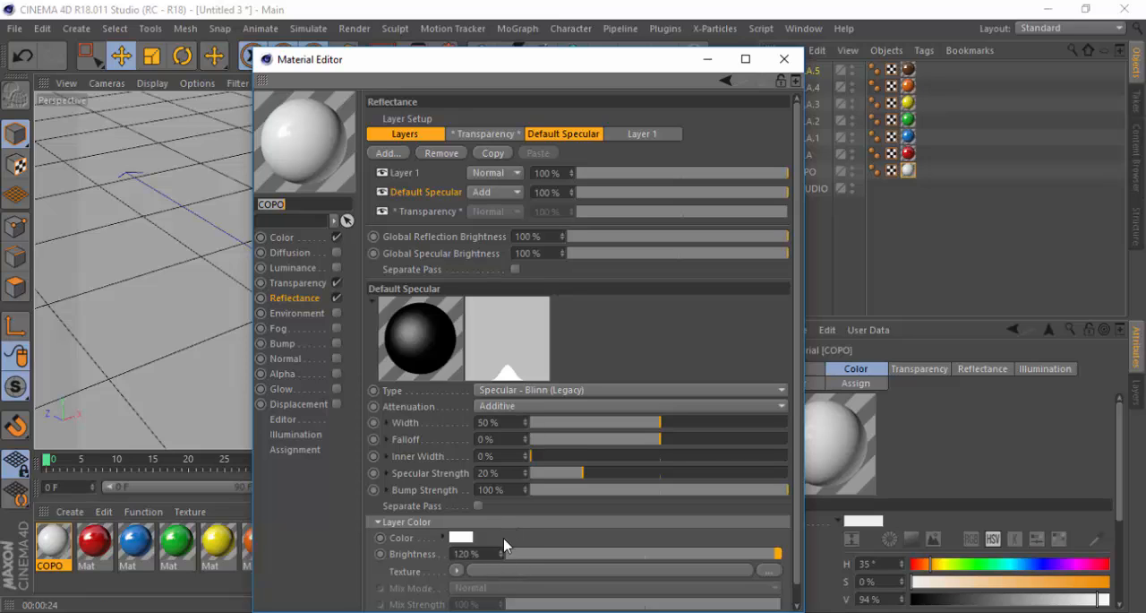
pyautogui.click(404, 172)
pyautogui.moveTo(502, 520); pyautogui.dragTo(423, 514)
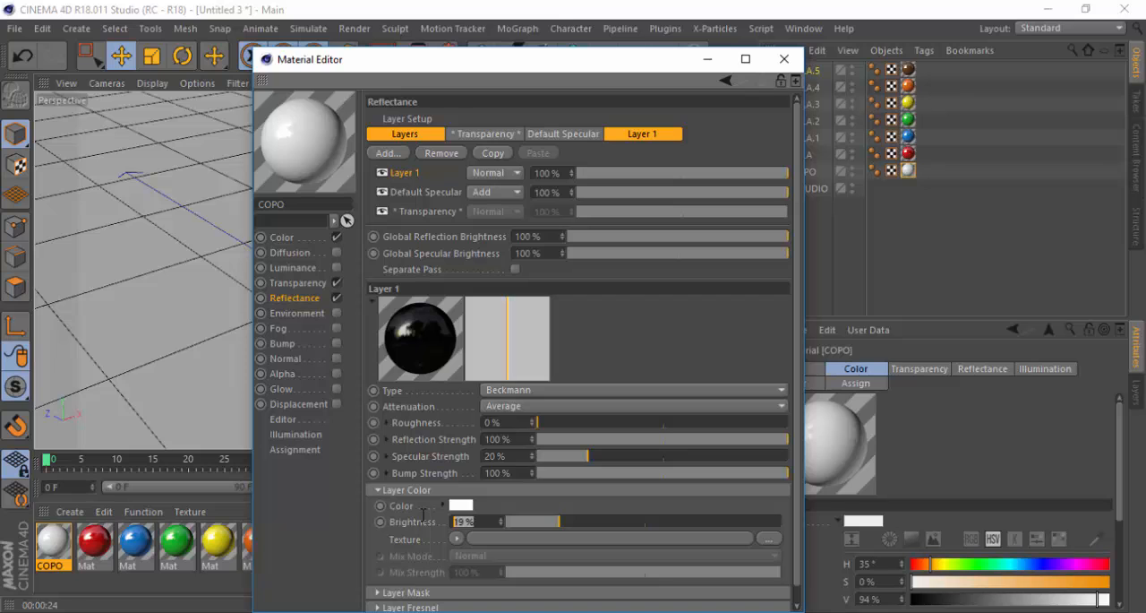
pyautogui.write('25')
pyautogui.press('Return')
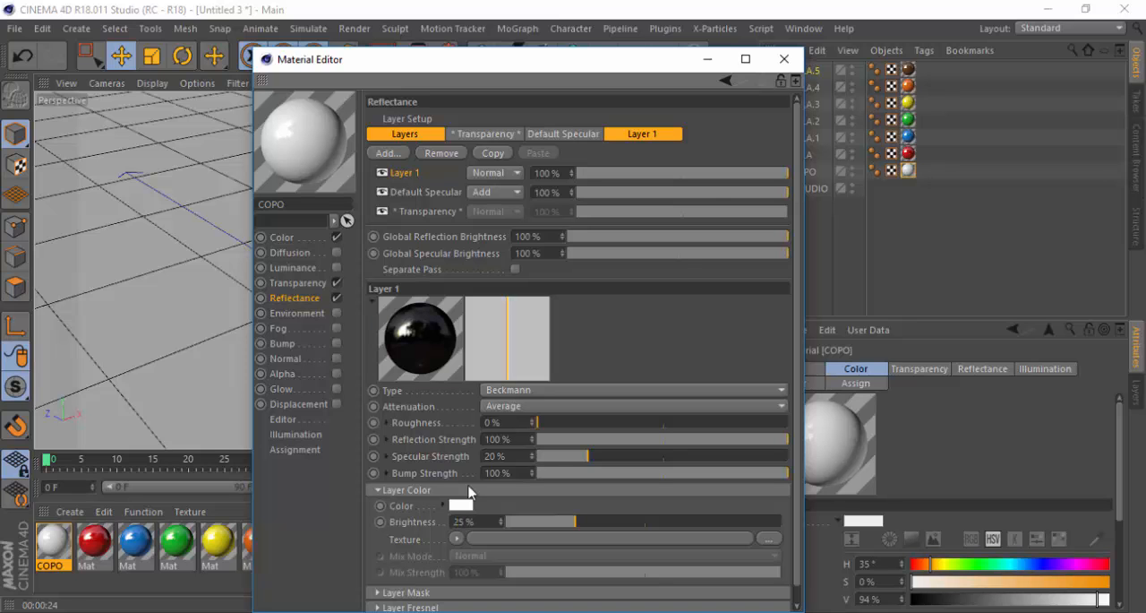
pyautogui.click(784, 59)
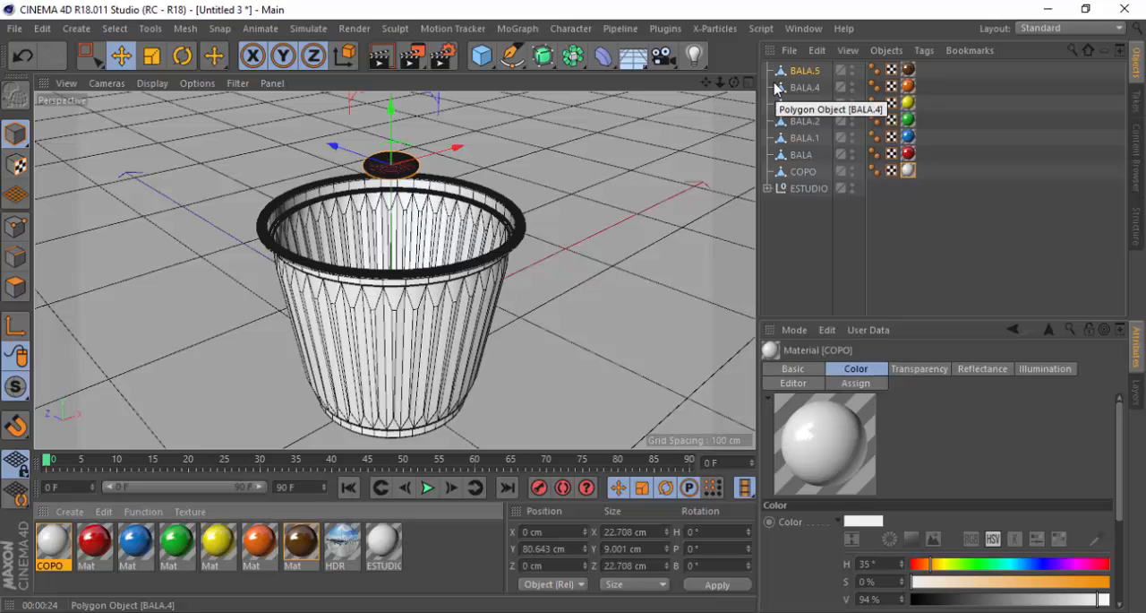
# Add a MoGraph Cloner object to the scene for the six BALA candies
pyautogui.click(797, 155)
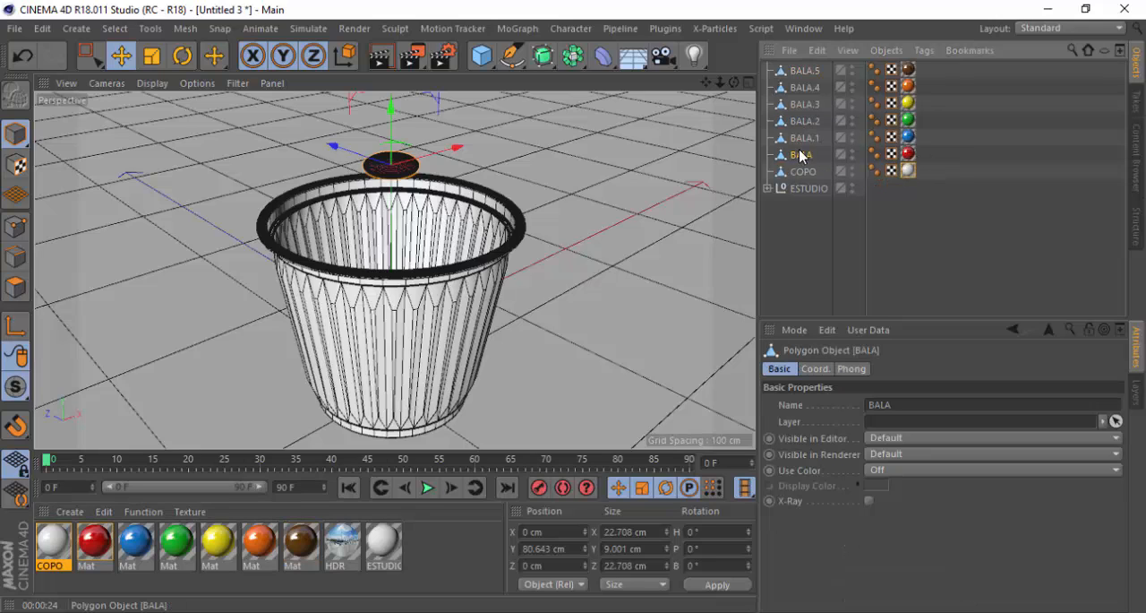
pyautogui.keyDown('shift'); pyautogui.click(804, 71); pyautogui.keyUp('shift')
pyautogui.scroll(-2, 427, 182)
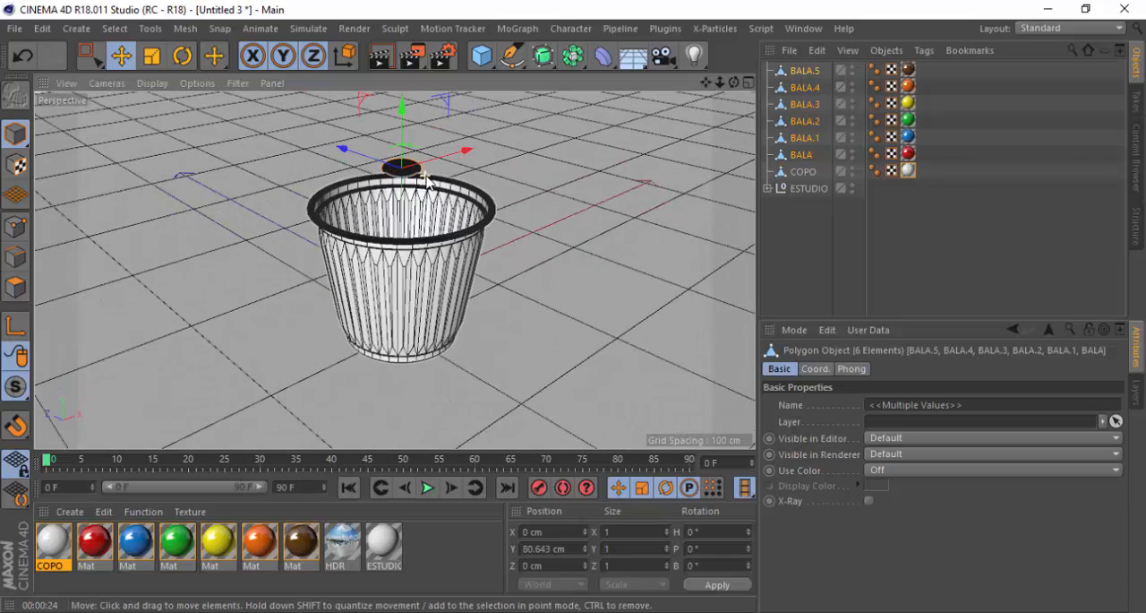
pyautogui.keyDown('alt'); pyautogui.moveTo(405, 184); pyautogui.dragTo(417, 134); pyautogui.keyUp('alt')
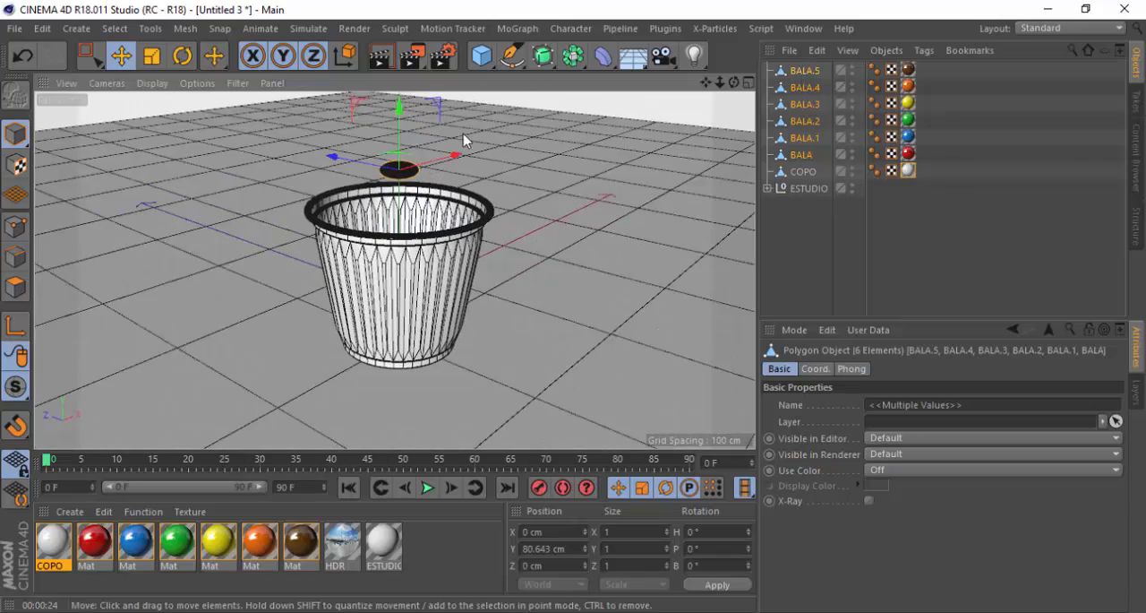
pyautogui.scroll(3, 403, 156)
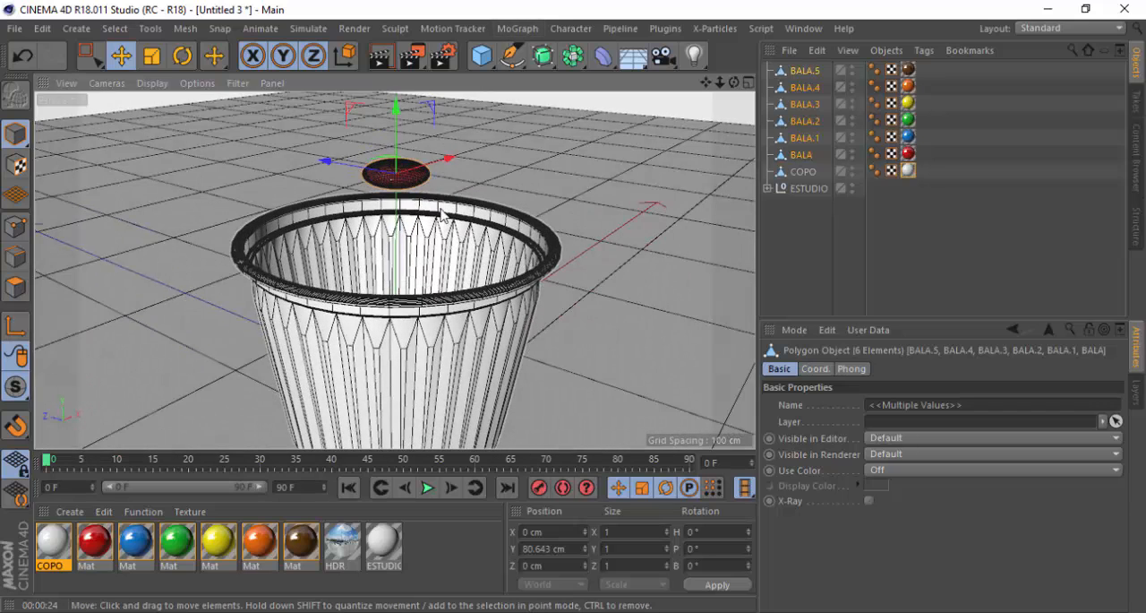
pyautogui.click(514, 31)
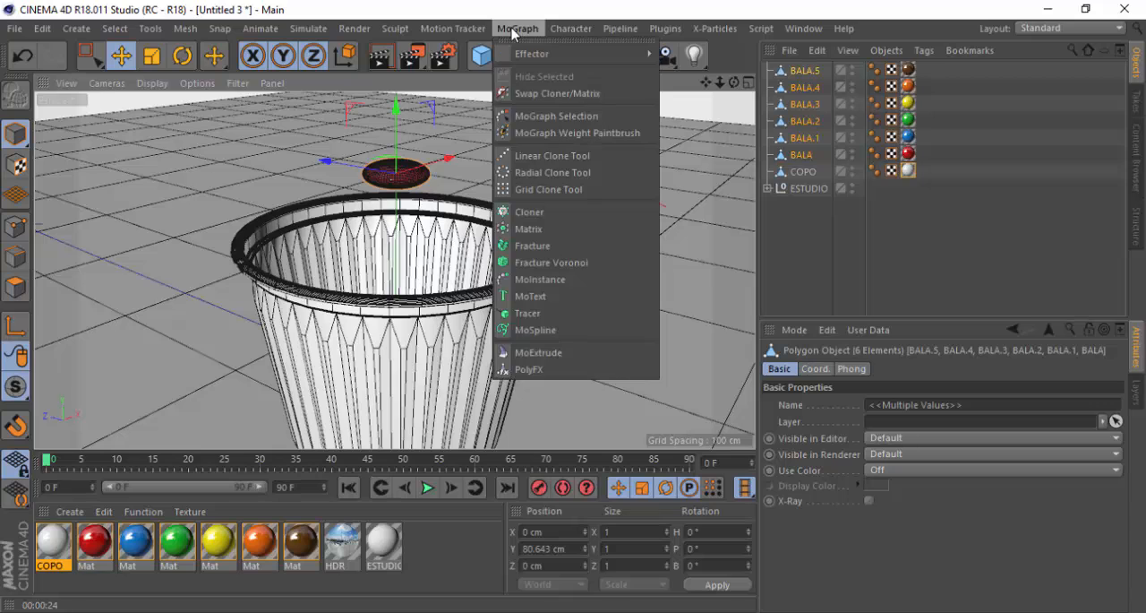
pyautogui.click(522, 214)
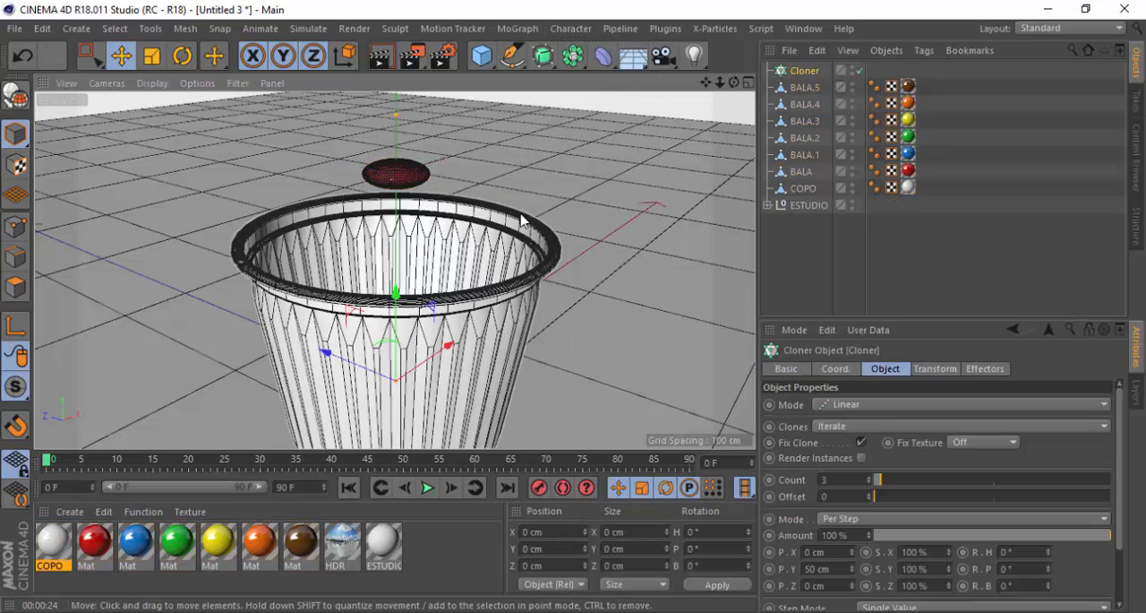
# Place all six candies, BALA through BALA.5, inside the Cloner as its children
pyautogui.click(800, 174)
pyautogui.keyDown('shift'); pyautogui.click(802, 87); pyautogui.keyUp('shift')
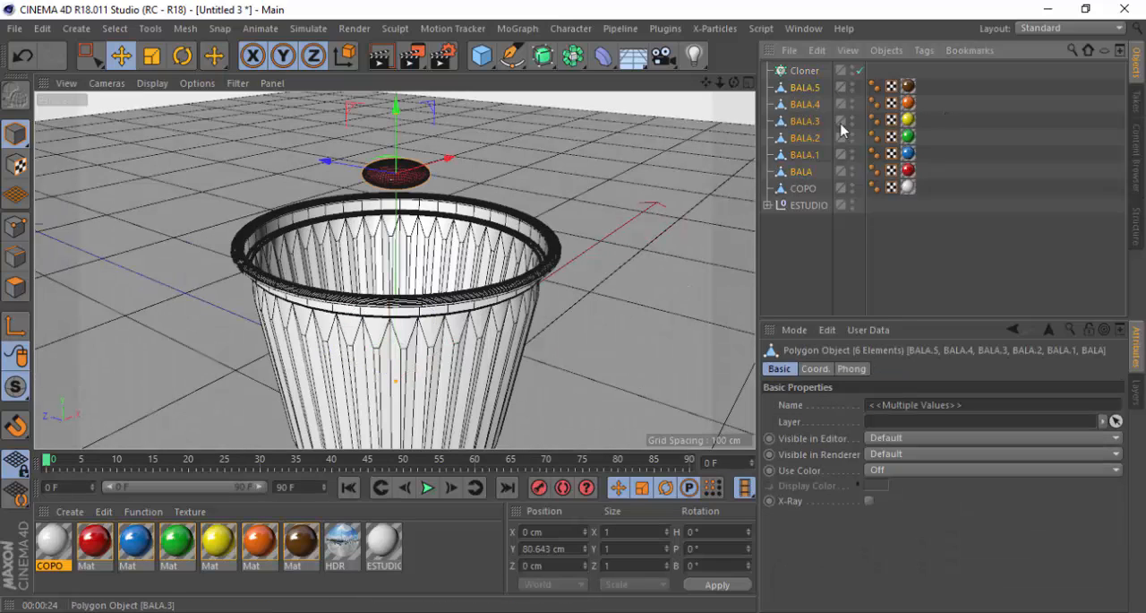
pyautogui.click(804, 173)
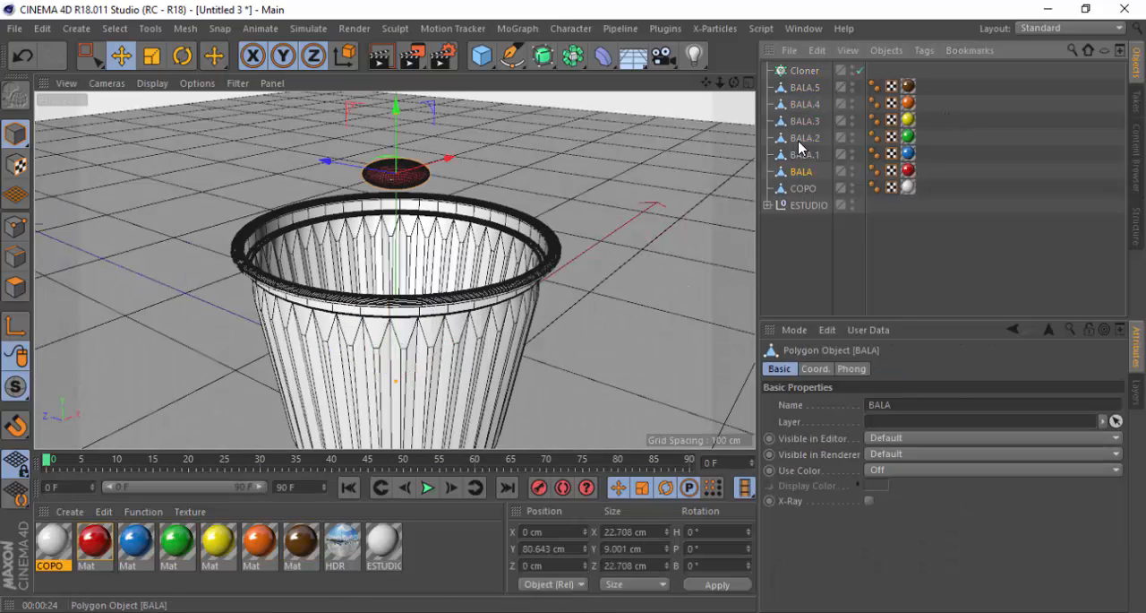
pyautogui.keyDown('shift'); pyautogui.click(800, 88); pyautogui.keyUp('shift')
pyautogui.moveTo(804, 89); pyautogui.dragTo(801, 70)
pyautogui.scroll(-8, 405, 290)
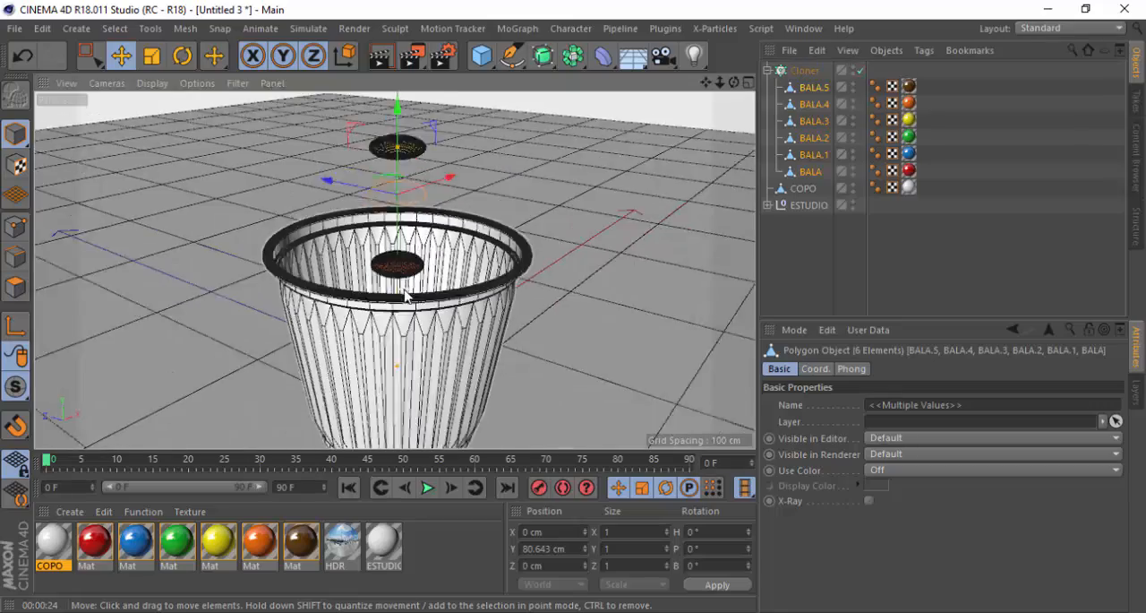
pyautogui.scroll(10, 405, 289)
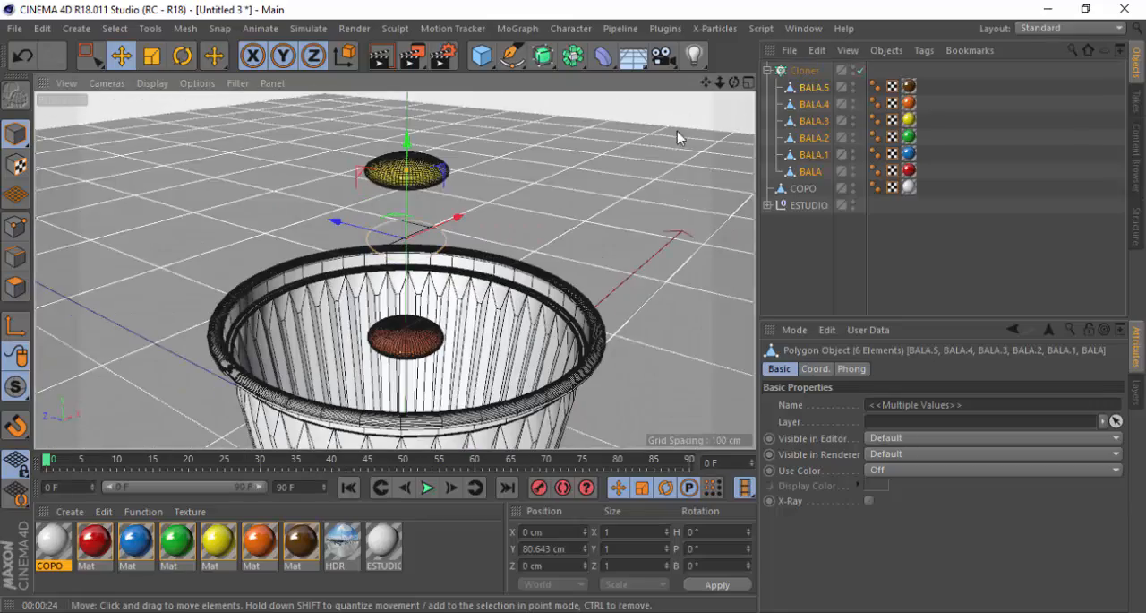
# Switch the Cloner to Grid Array mode and check the clone layout around the cup in the top and front views
pyautogui.click(804, 74)
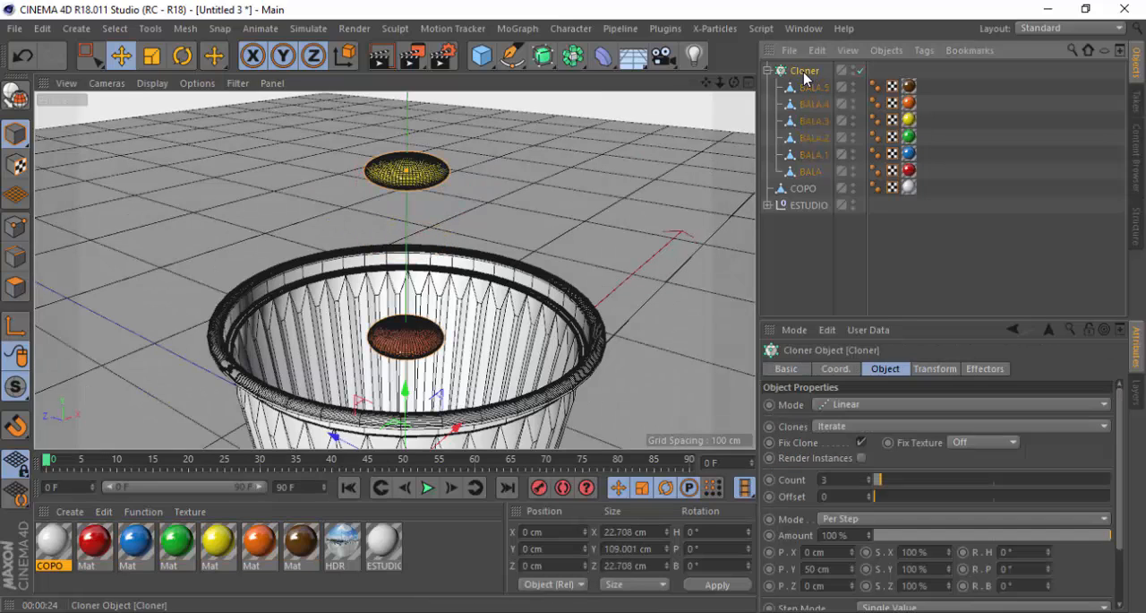
pyautogui.click(857, 408)
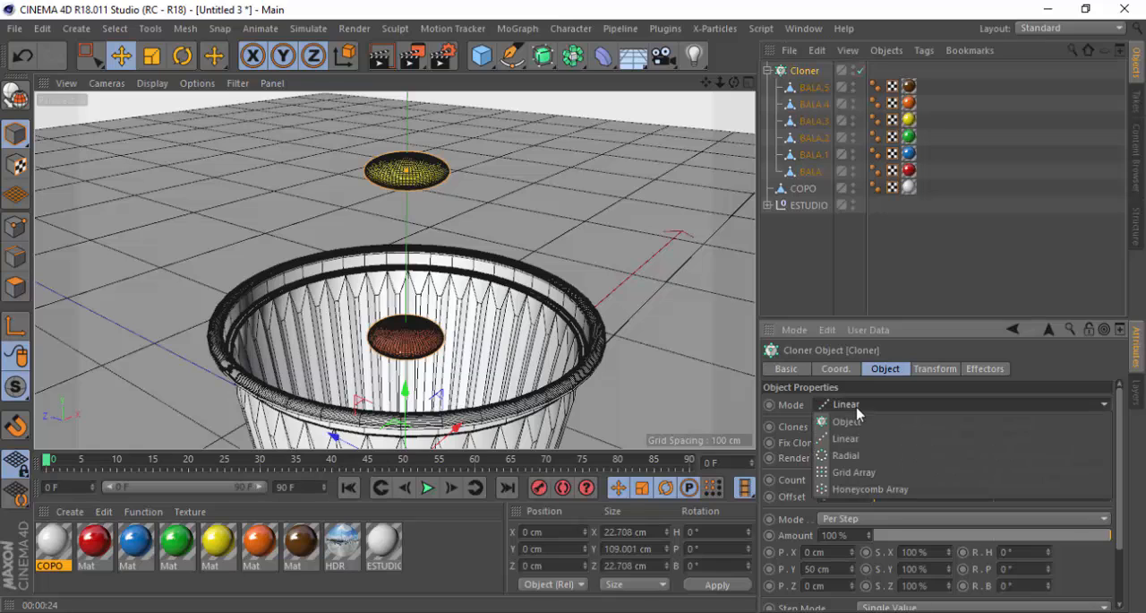
pyautogui.click(860, 472)
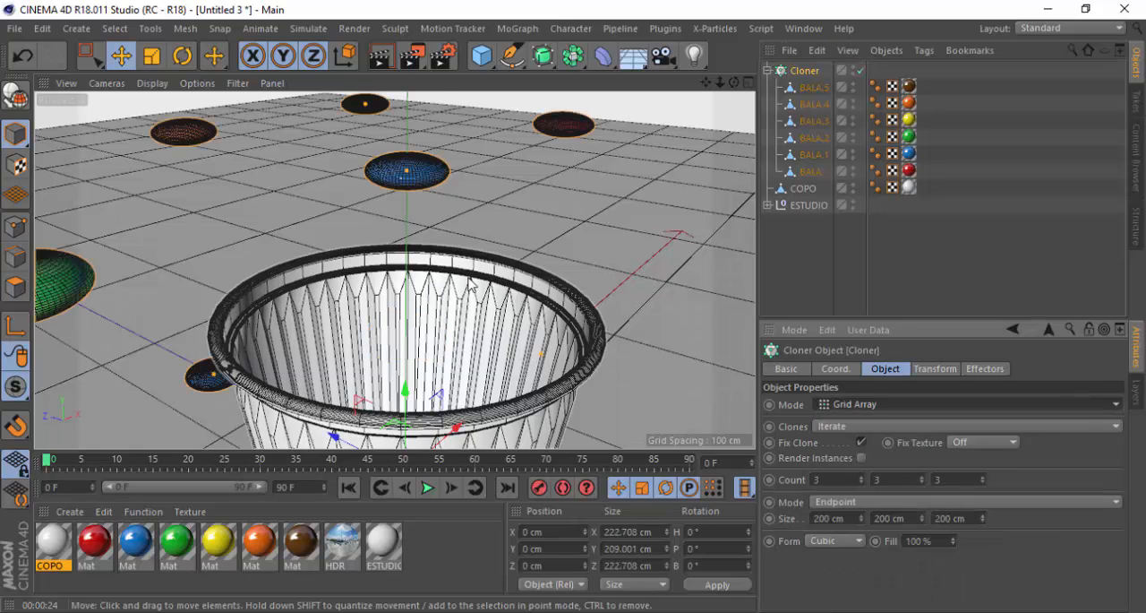
pyautogui.scroll(-10, 457, 314)
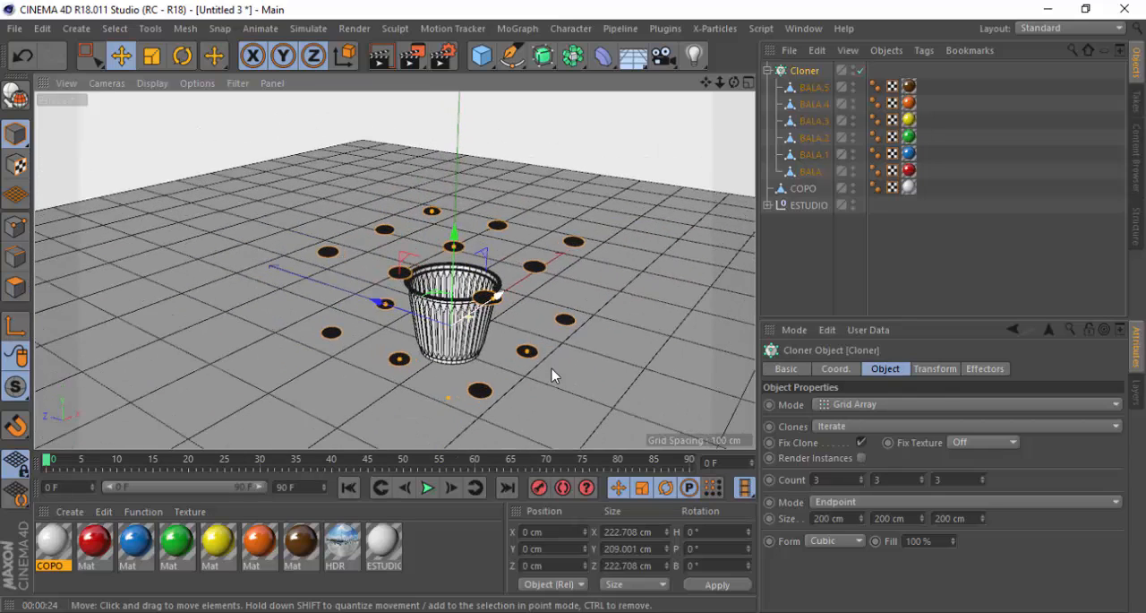
pyautogui.click(748, 84)
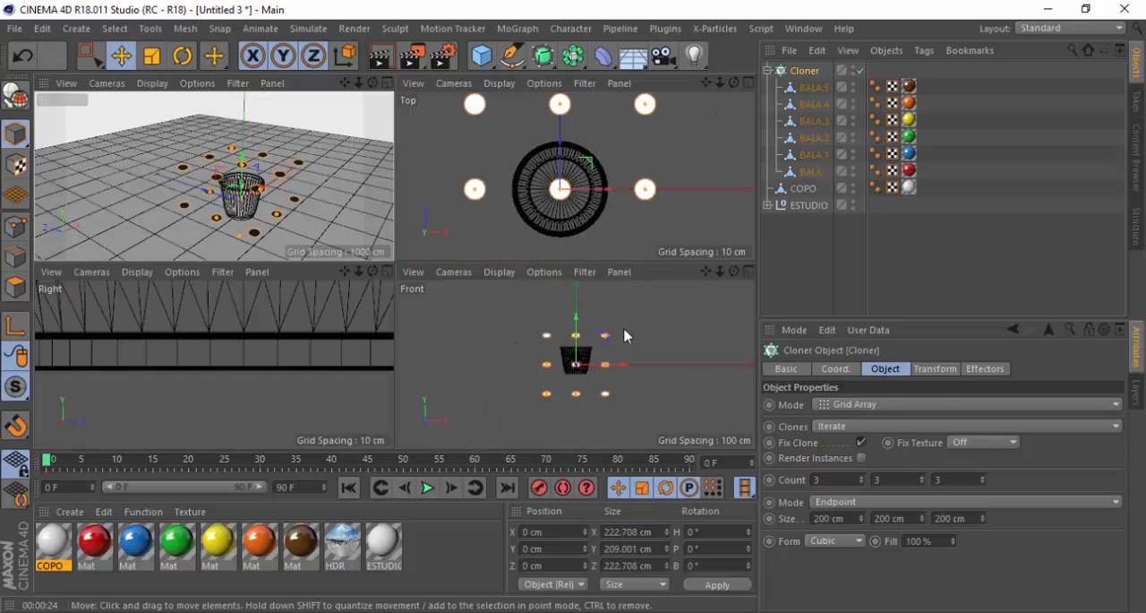
pyautogui.click(748, 83)
pyautogui.scroll(5, 579, 236)
pyautogui.scroll(2, 524, 271)
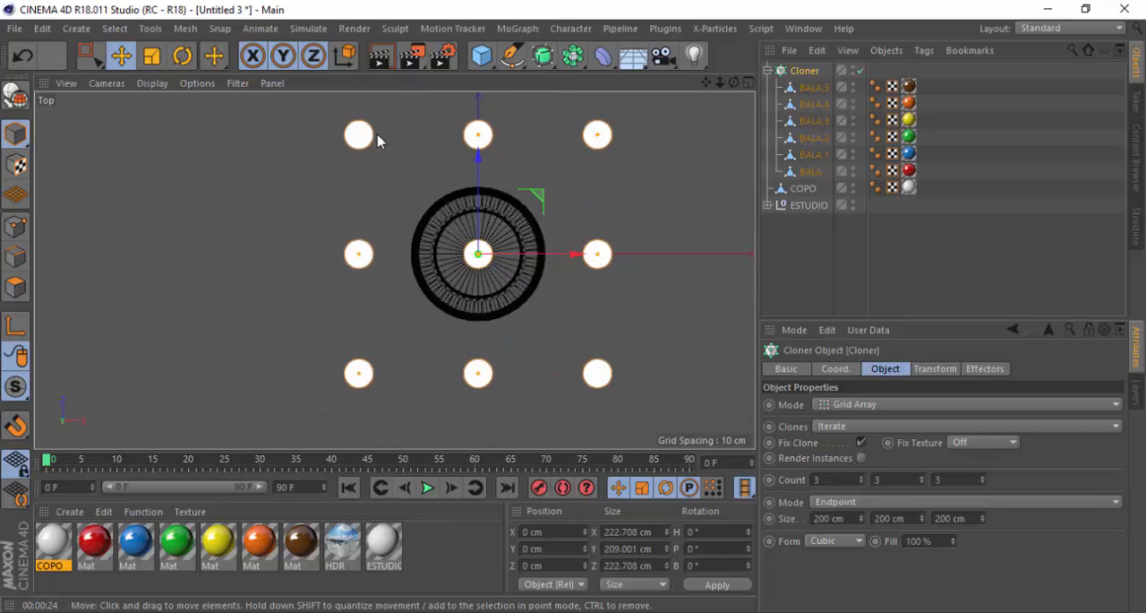
pyautogui.click(749, 84)
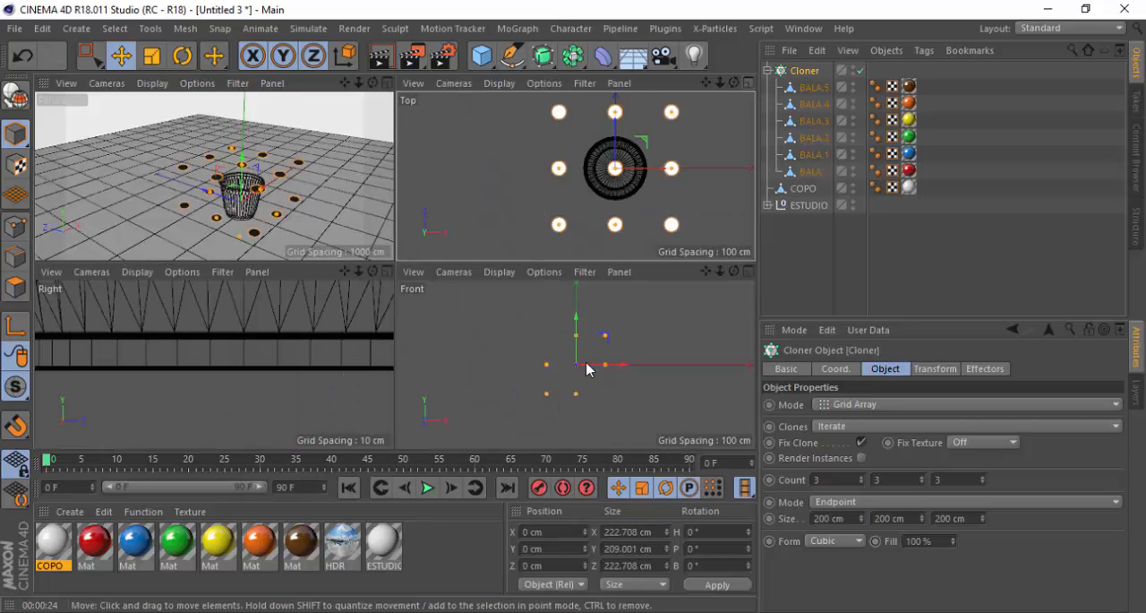
pyautogui.scroll(1, 564, 397)
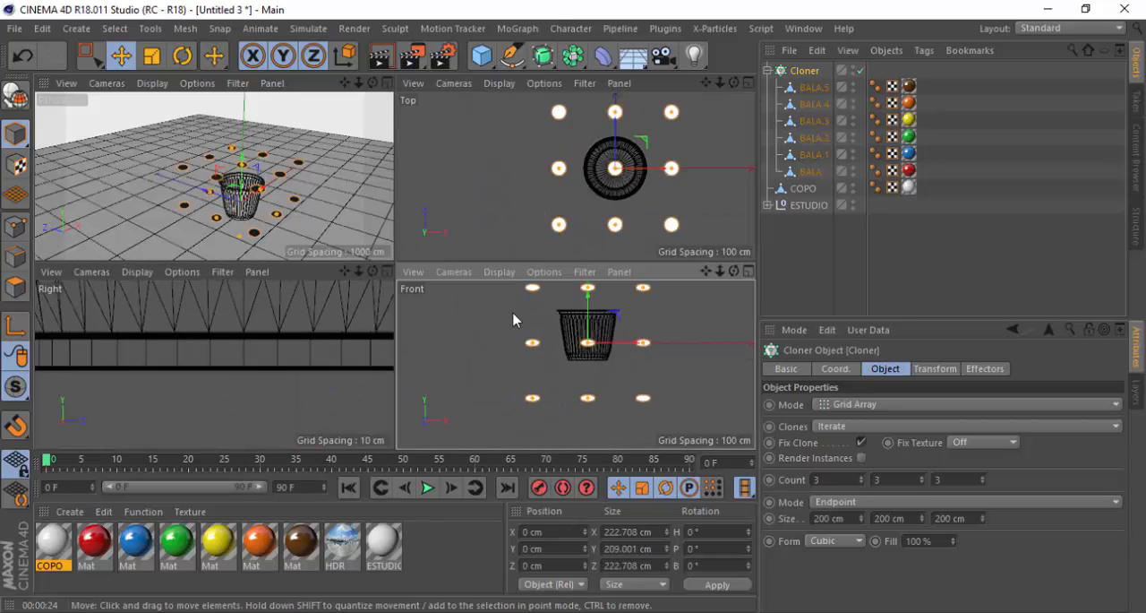
pyautogui.scroll(1, 519, 397)
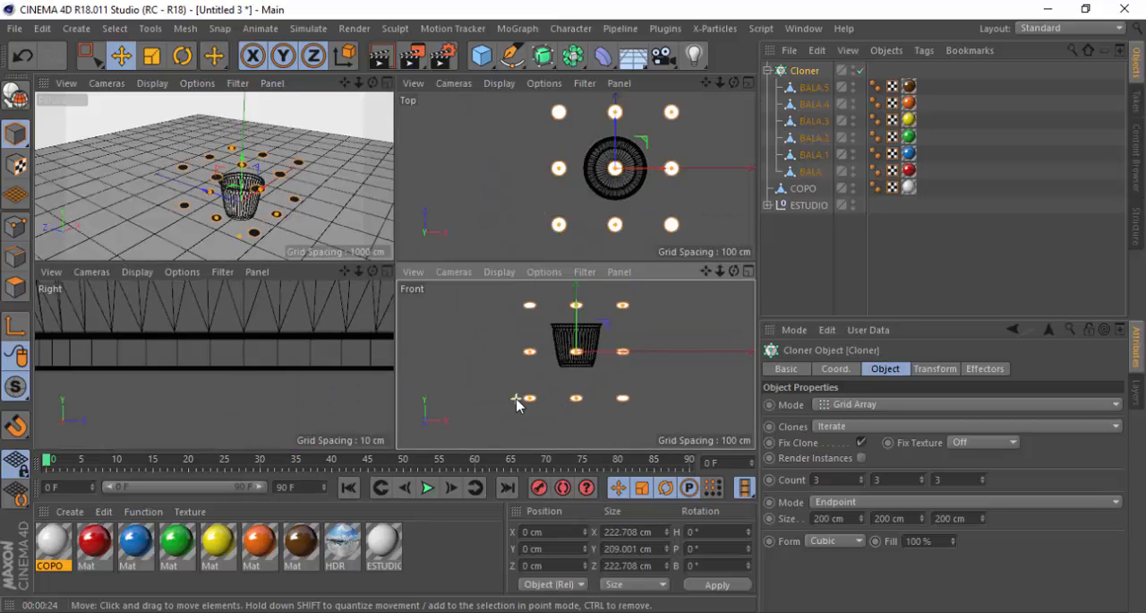
# Try a grid count of 20 clones along each of the Cloner's three axes
pyautogui.doubleClick(851, 479)
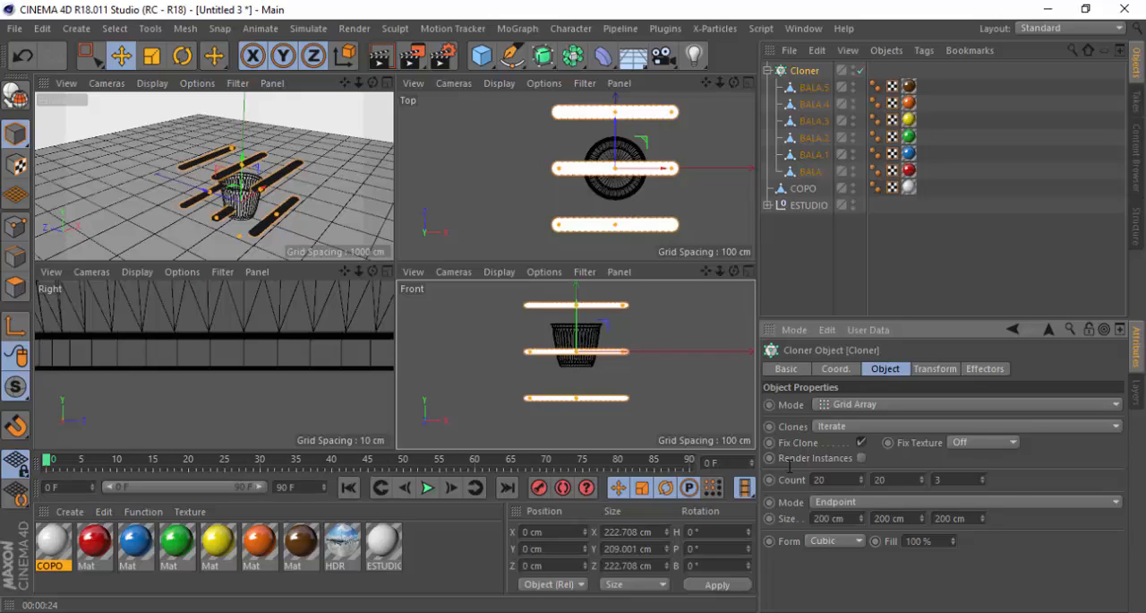
pyautogui.doubleClick(957, 479)
pyautogui.write('20')
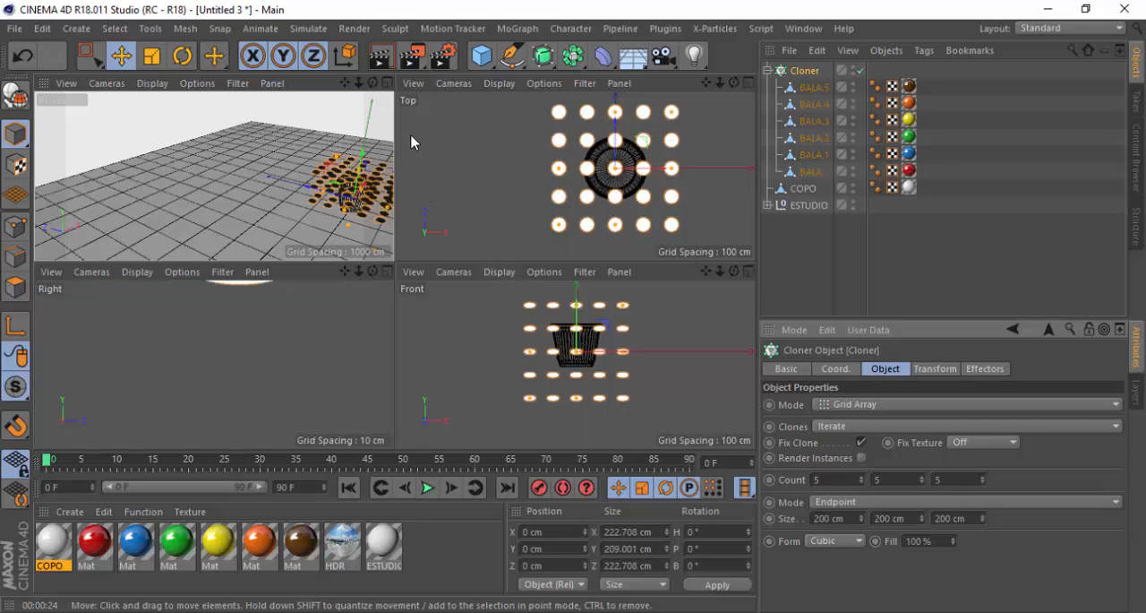
# Set the Cloner's grid count to 8 × 8 × 8 with the cup framed in the perspective view
pyautogui.click(389, 83)
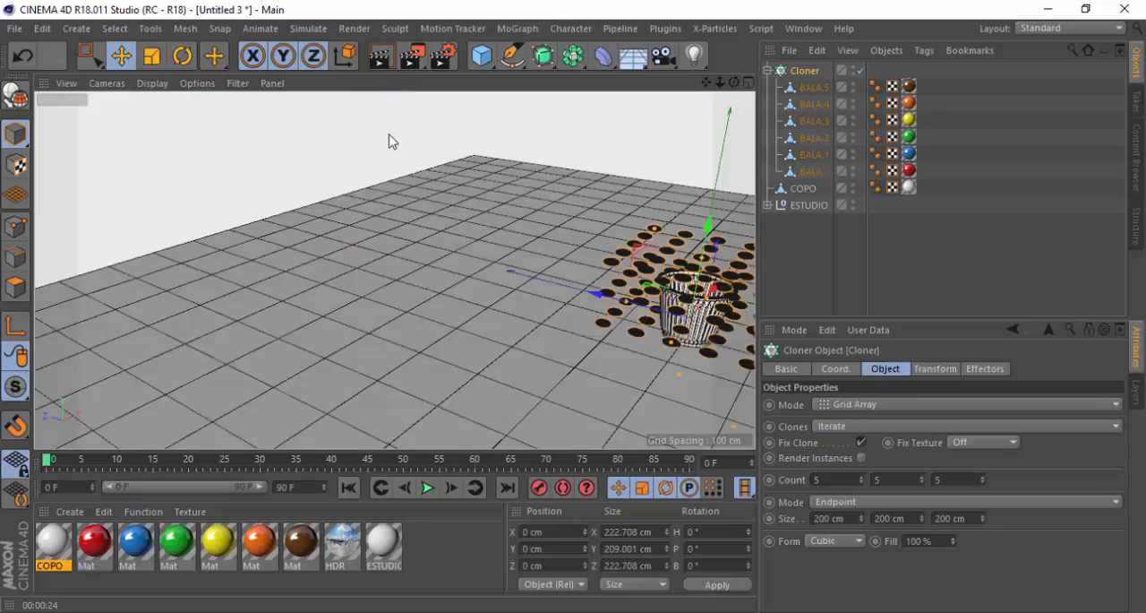
pyautogui.scroll(-5, 299, 281)
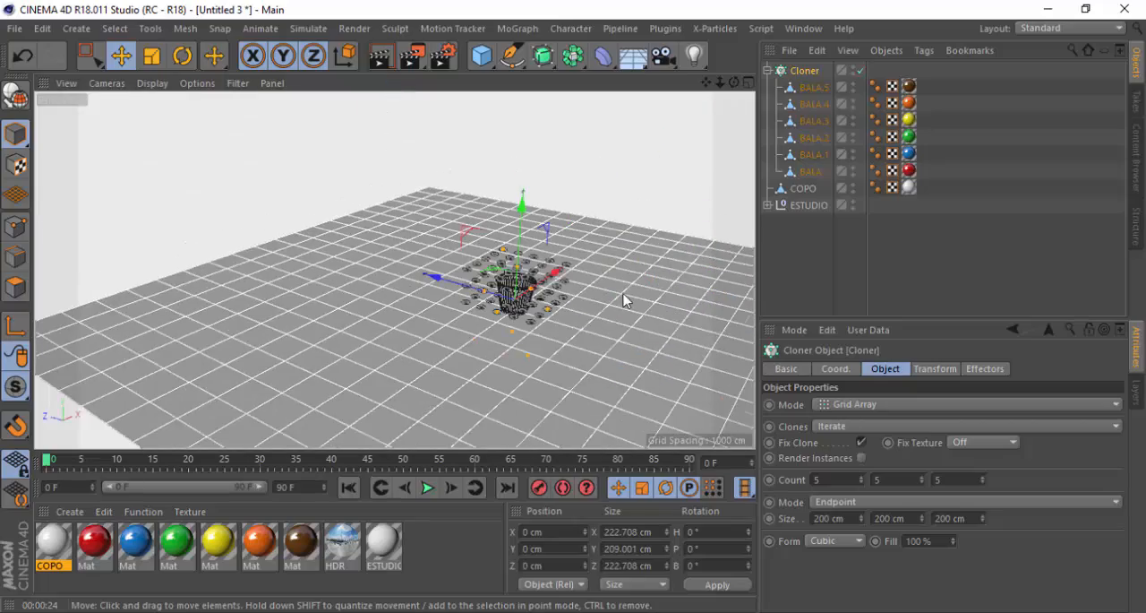
pyautogui.scroll(6, 624, 300)
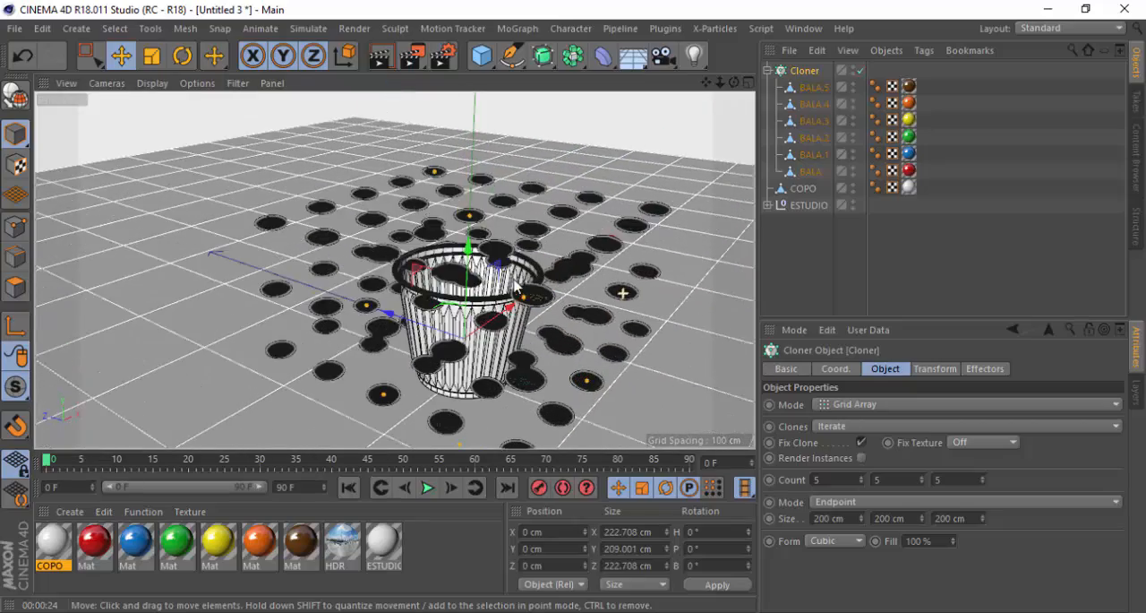
pyautogui.keyDown('alt'); pyautogui.moveTo(623, 297); pyautogui.dragTo(548, 305); pyautogui.keyUp('alt')
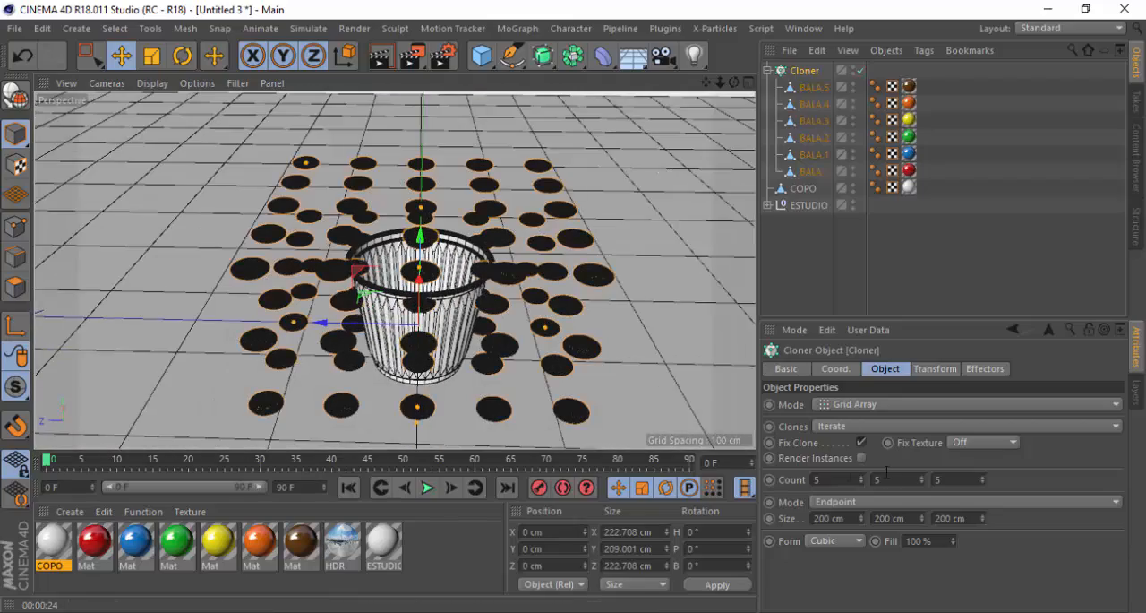
pyautogui.click(832, 478)
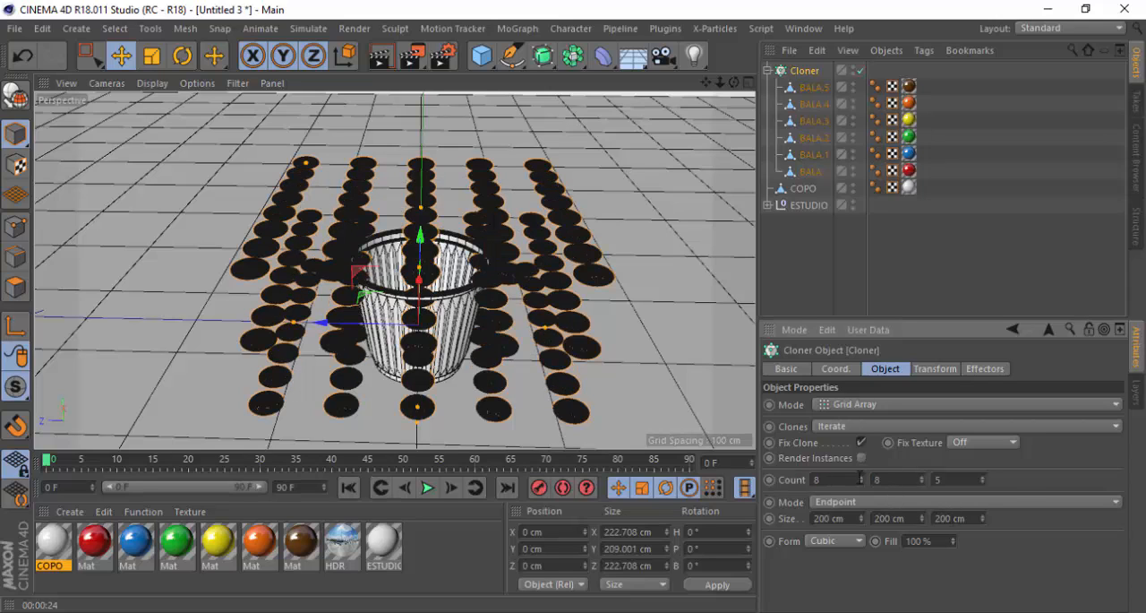
pyautogui.press('Tab')
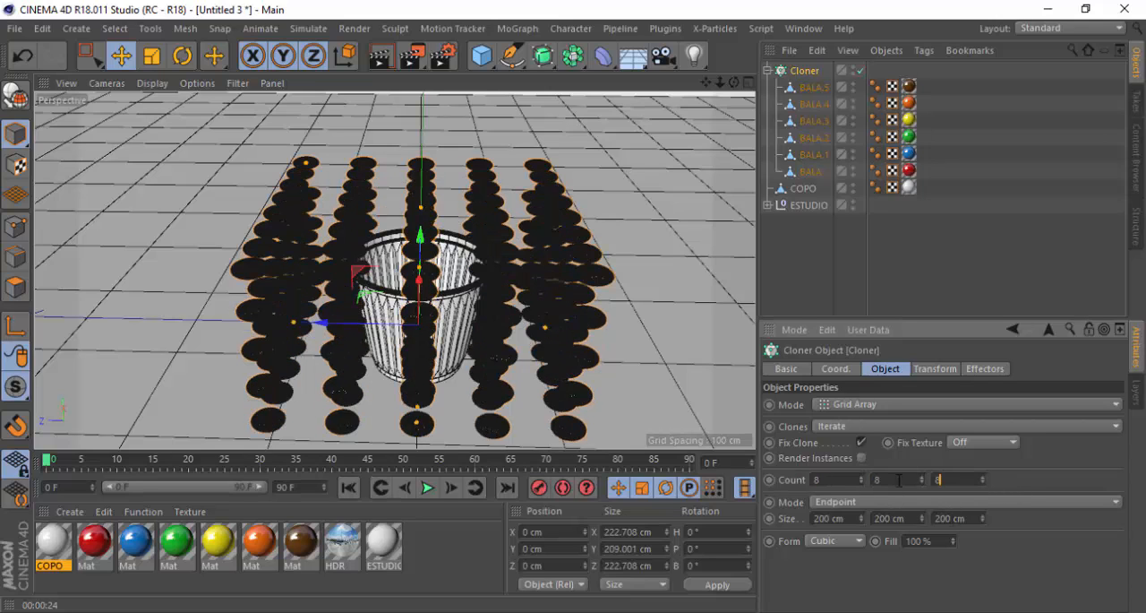
pyautogui.press('Return')
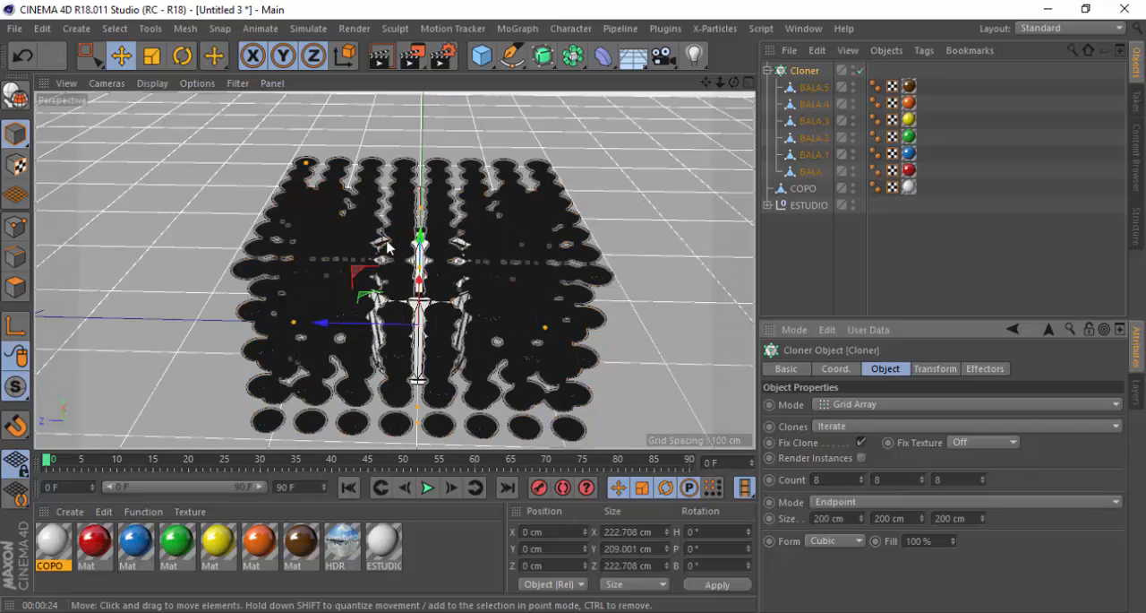
# Reduce the Cloner's grid count to 6 × 6 × 6 clones
pyautogui.scroll(1, 476, 273)
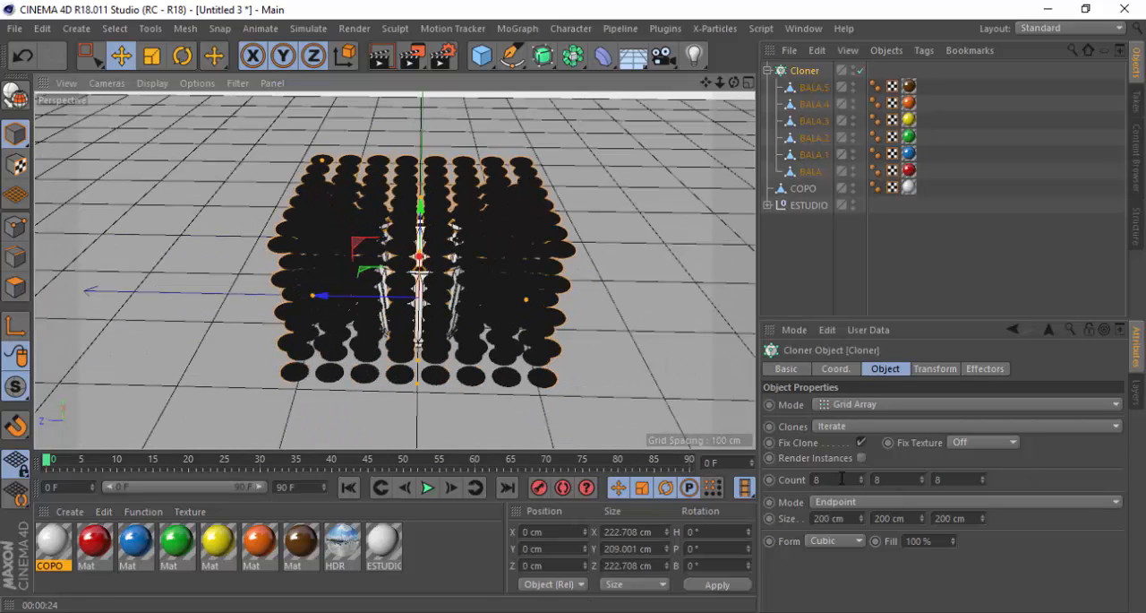
pyautogui.moveTo(842, 479); pyautogui.dragTo(779, 471)
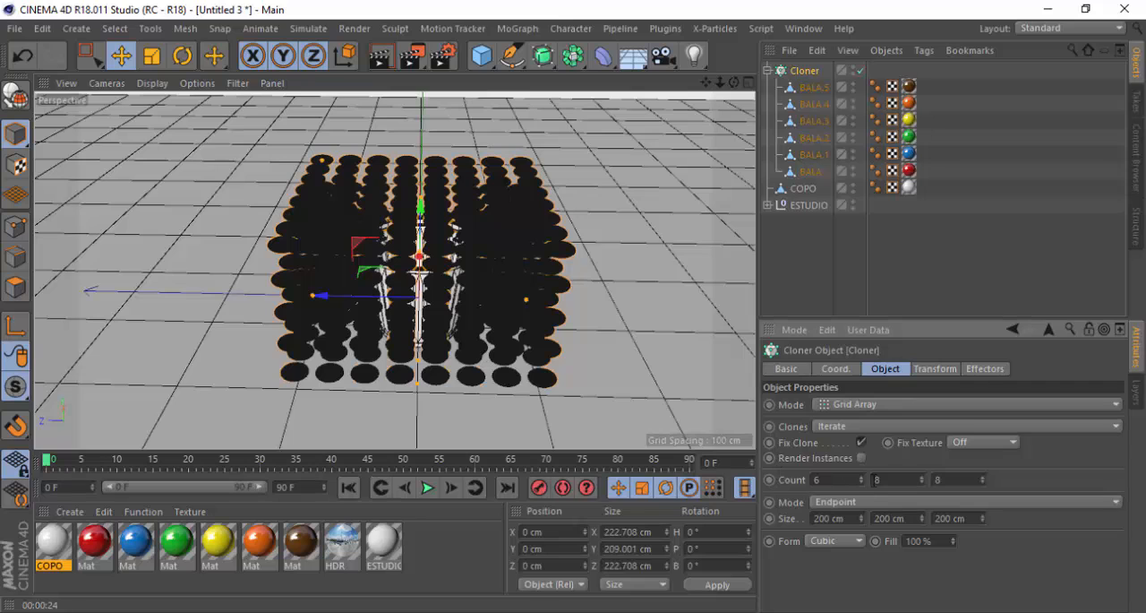
pyautogui.press('Tab')
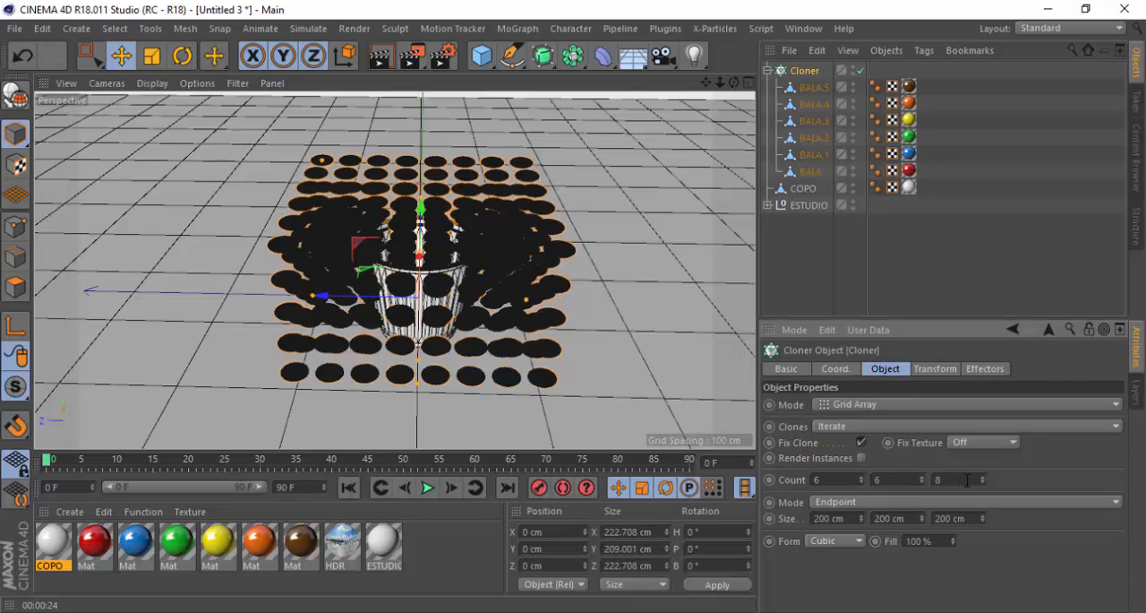
pyautogui.write('6')
pyautogui.press('Return')
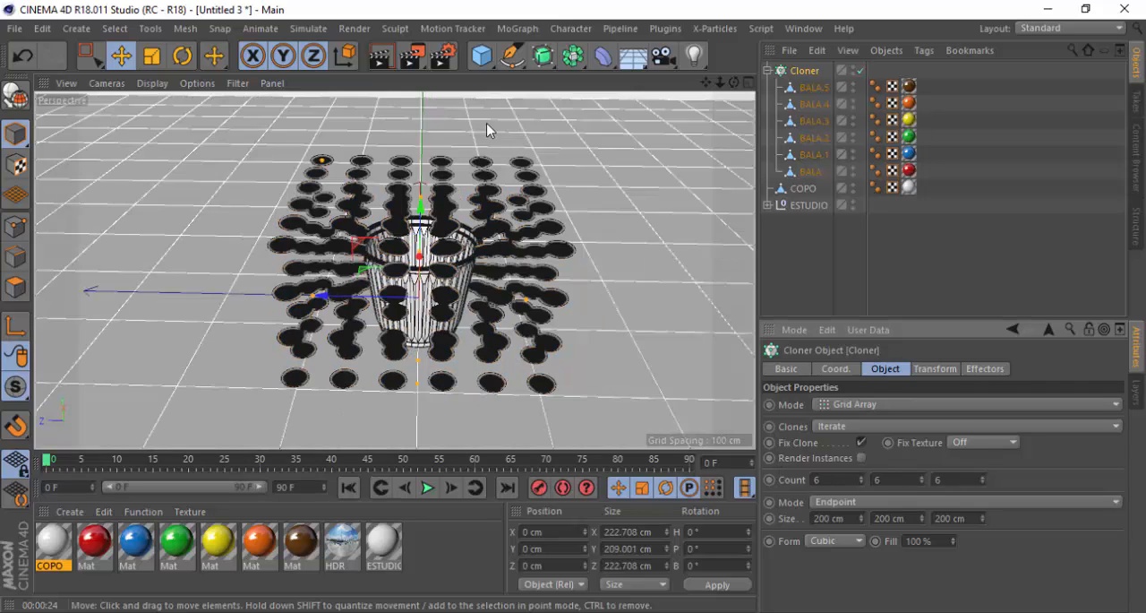
# Raise the Cloner along Y to about 183 cm so the candy grid sits above the cup
pyautogui.moveTo(706, 82); pyautogui.dragTo(715, 59)
pyautogui.keyDown('alt'); pyautogui.moveTo(488, 207); pyautogui.dragTo(533, 210); pyautogui.keyUp('alt')
pyautogui.scroll(-2, 281, 304)
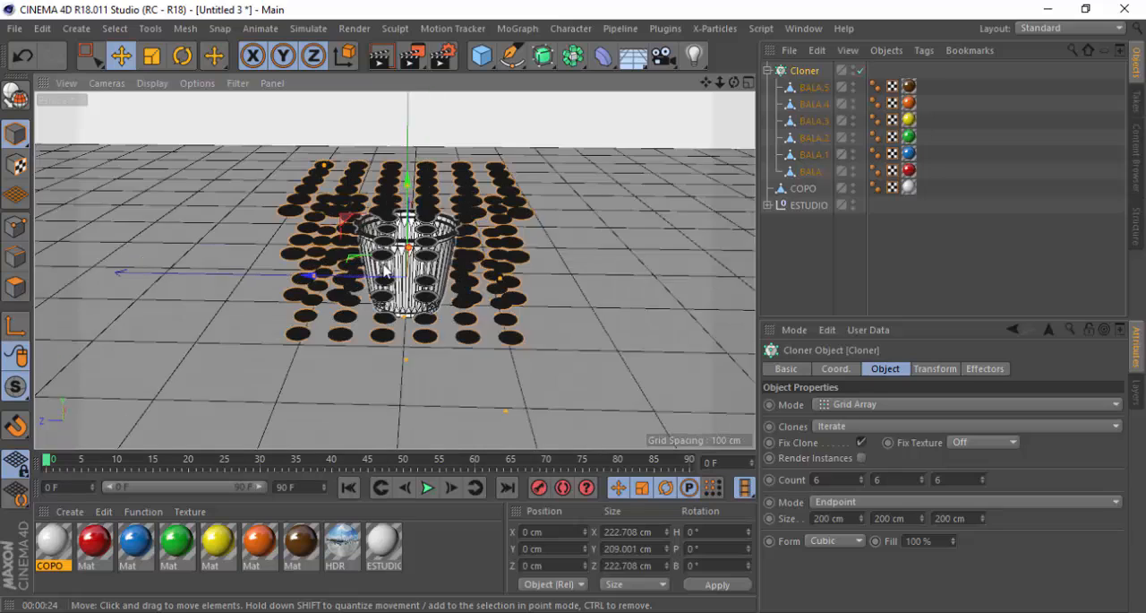
pyautogui.scroll(3, 394, 260)
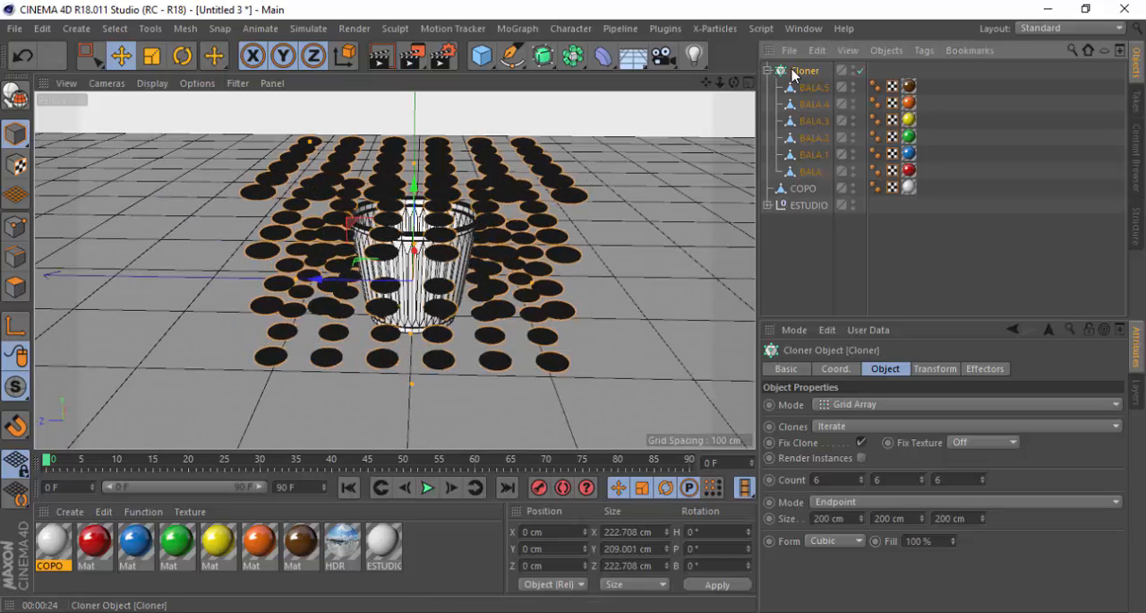
pyautogui.moveTo(416, 170); pyautogui.dragTo(416, 0)
pyautogui.scroll(-2, 395, 297)
pyautogui.scroll(-3, 395, 303)
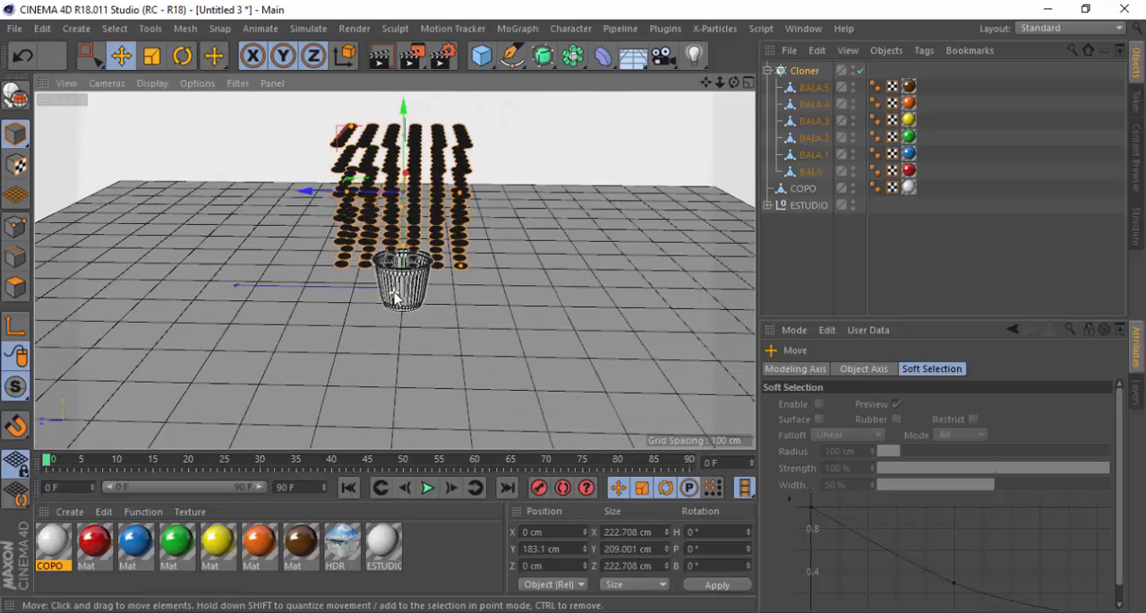
pyautogui.scroll(1, 416, 237)
pyautogui.keyDown('alt'); pyautogui.moveTo(415, 238); pyautogui.dragTo(401, 146); pyautogui.keyUp('alt')
pyautogui.scroll(5, 401, 146)
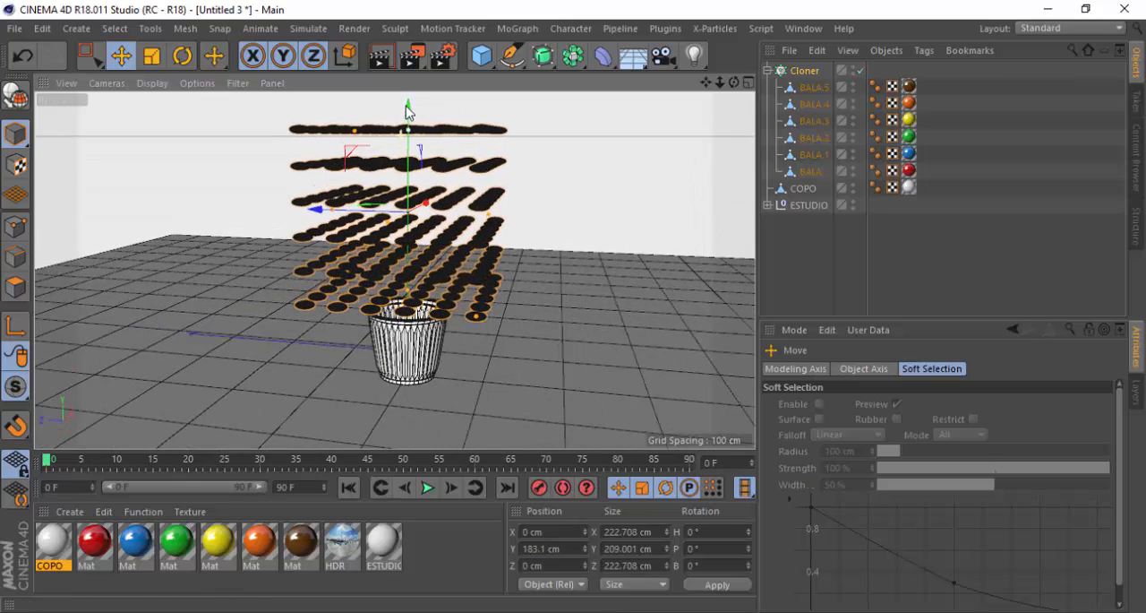
pyautogui.keyDown('alt'); pyautogui.moveTo(356, 239); pyautogui.dragTo(400, 221); pyautogui.keyUp('alt')
# Add a MoGraph Random effector to the Cloner to scatter the candies
pyautogui.click(804, 71)
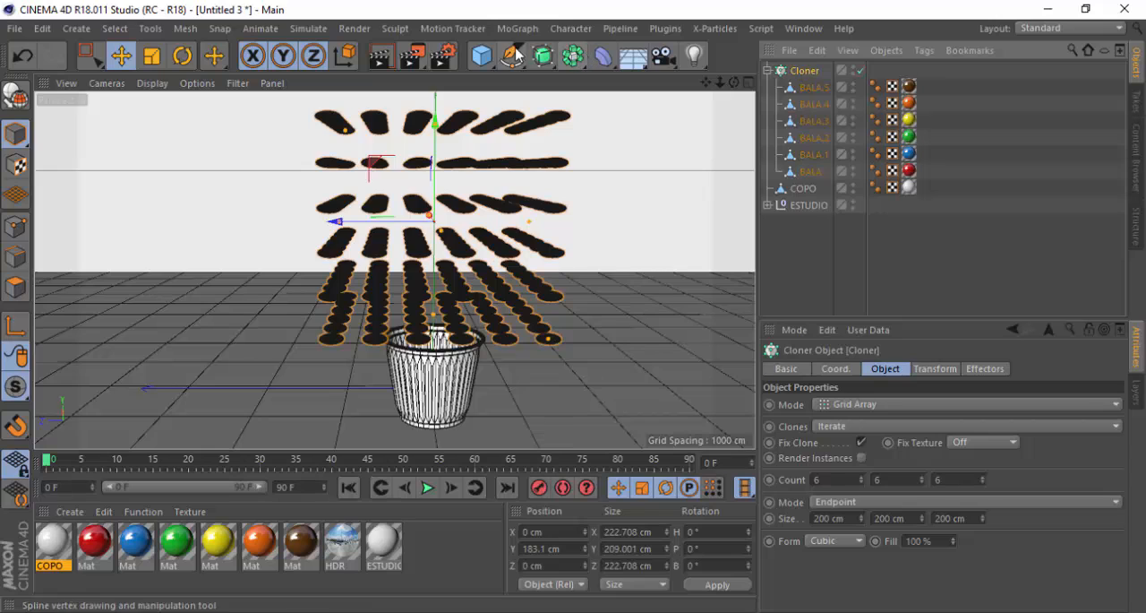
pyautogui.click(518, 29)
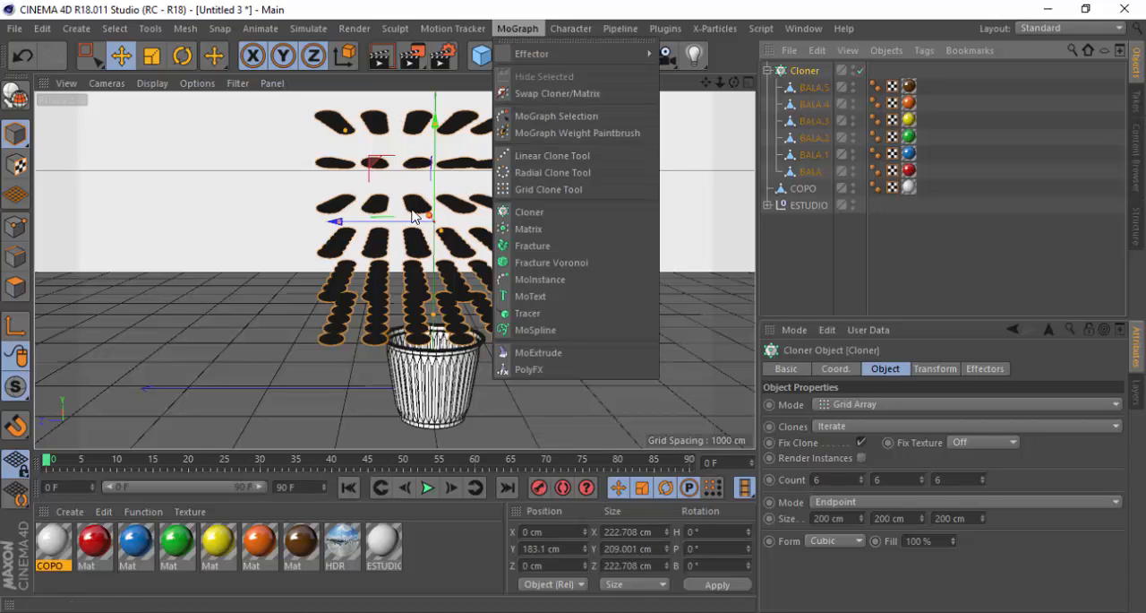
pyautogui.moveTo(525, 61)
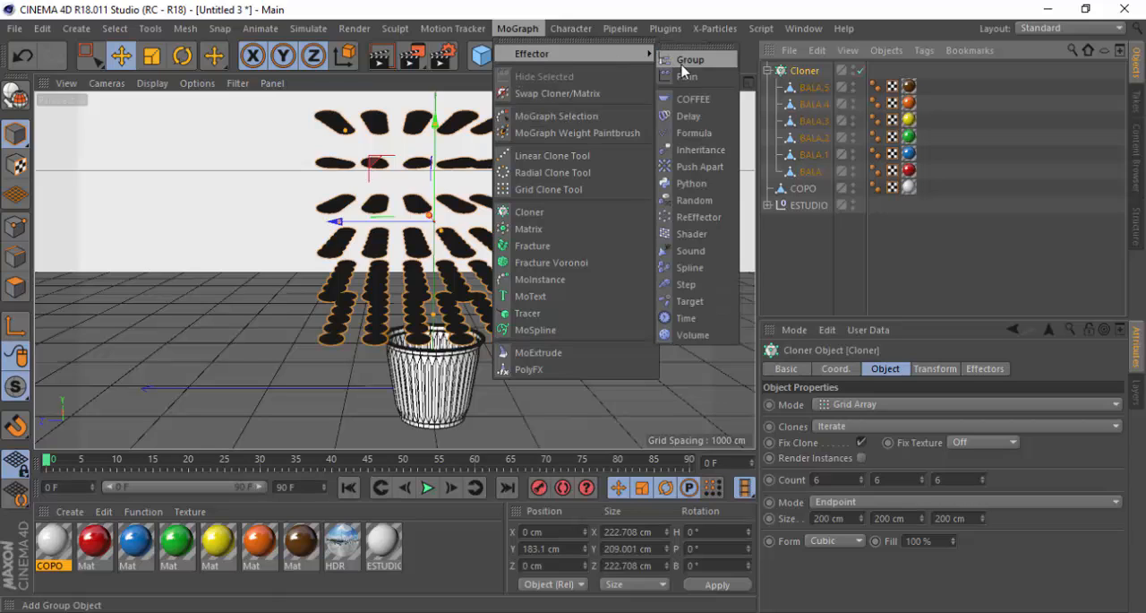
pyautogui.click(695, 201)
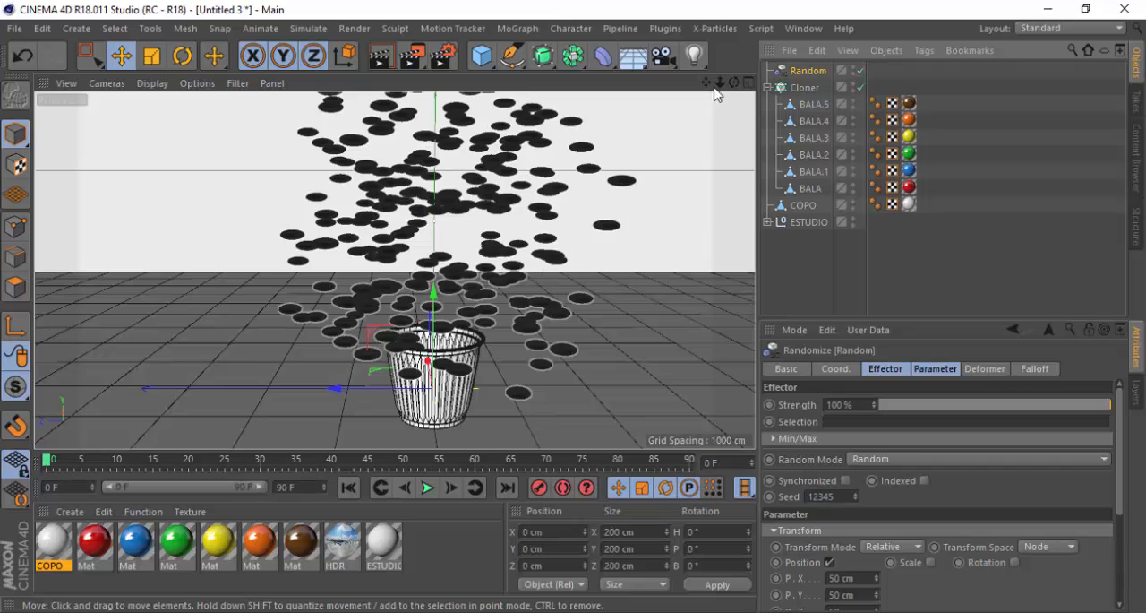
# Switch the perspective view to Gouraud Shading without lines and frame the scattered candies and cup
pyautogui.click(153, 84)
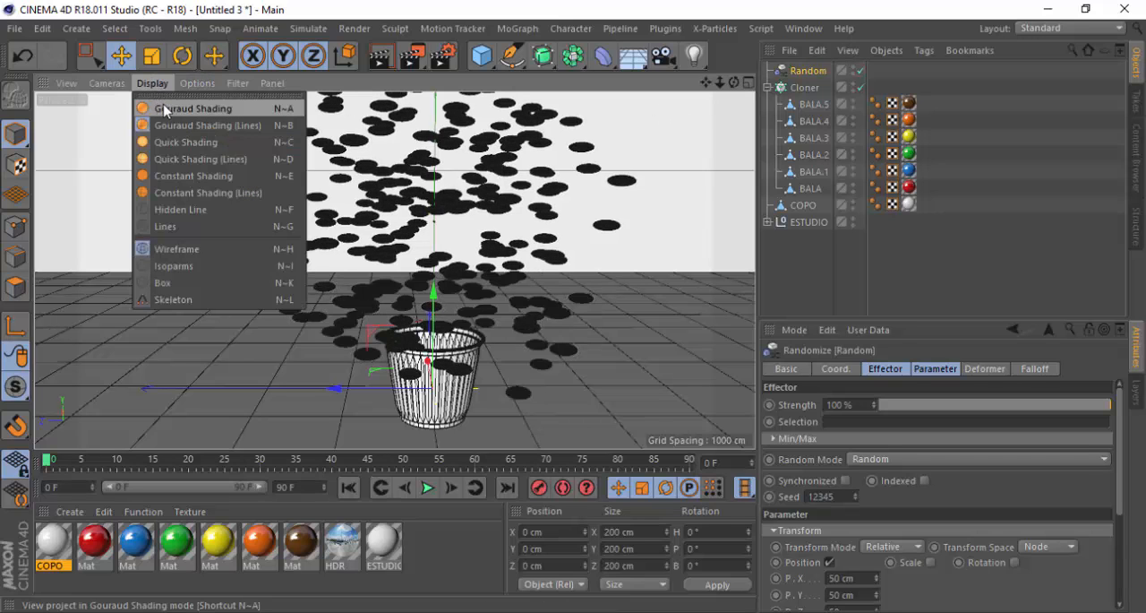
pyautogui.click(175, 109)
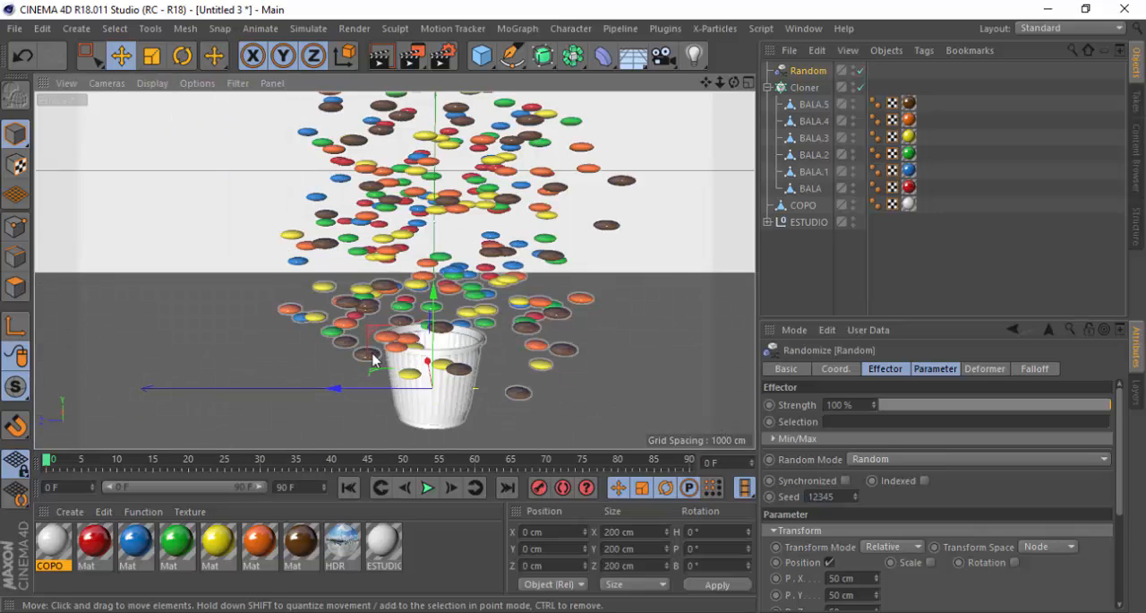
pyautogui.scroll(-3, 528, 398)
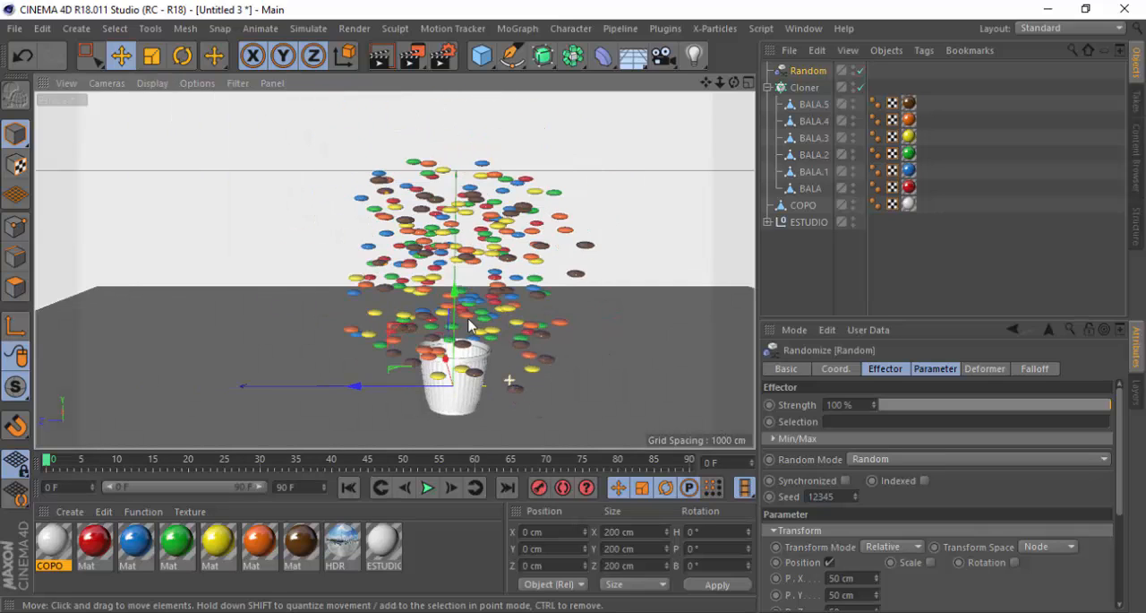
pyautogui.scroll(5, 469, 325)
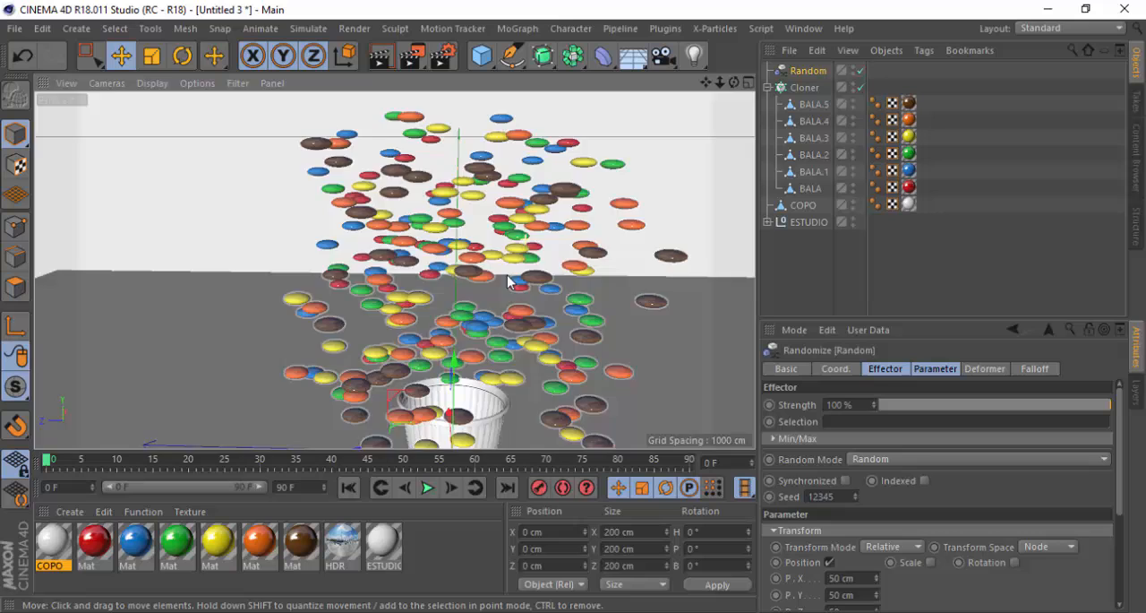
pyautogui.keyDown('alt'); pyautogui.moveTo(508, 282); pyautogui.dragTo(529, 356); pyautogui.keyUp('alt')
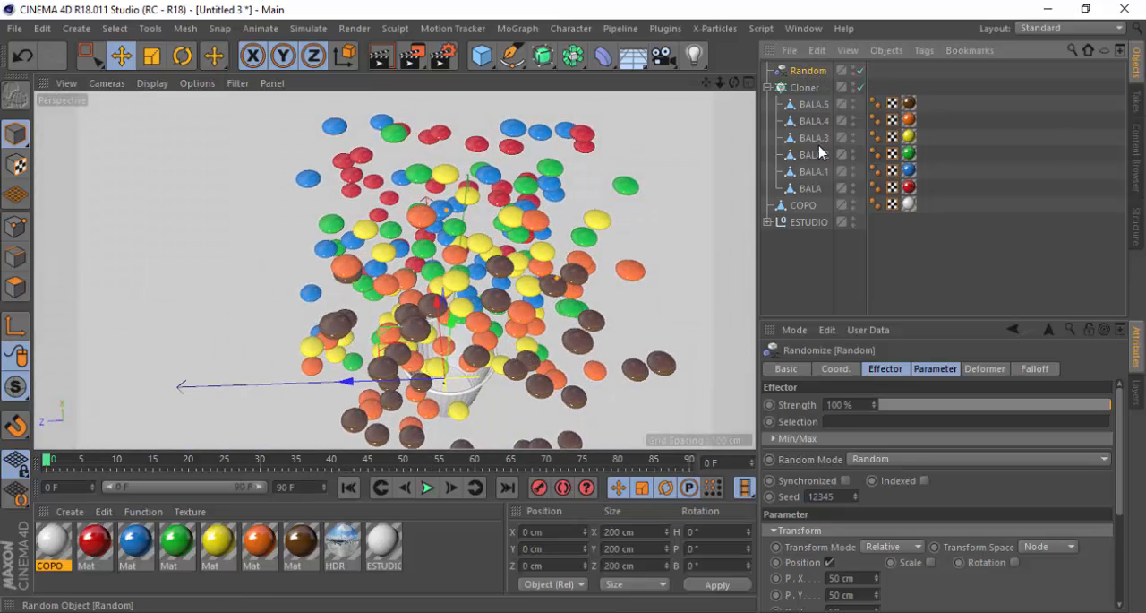
# Change the Random effector's seed to 12349 for a different candy scatter
pyautogui.click(854, 498)
pyautogui.click(854, 498)
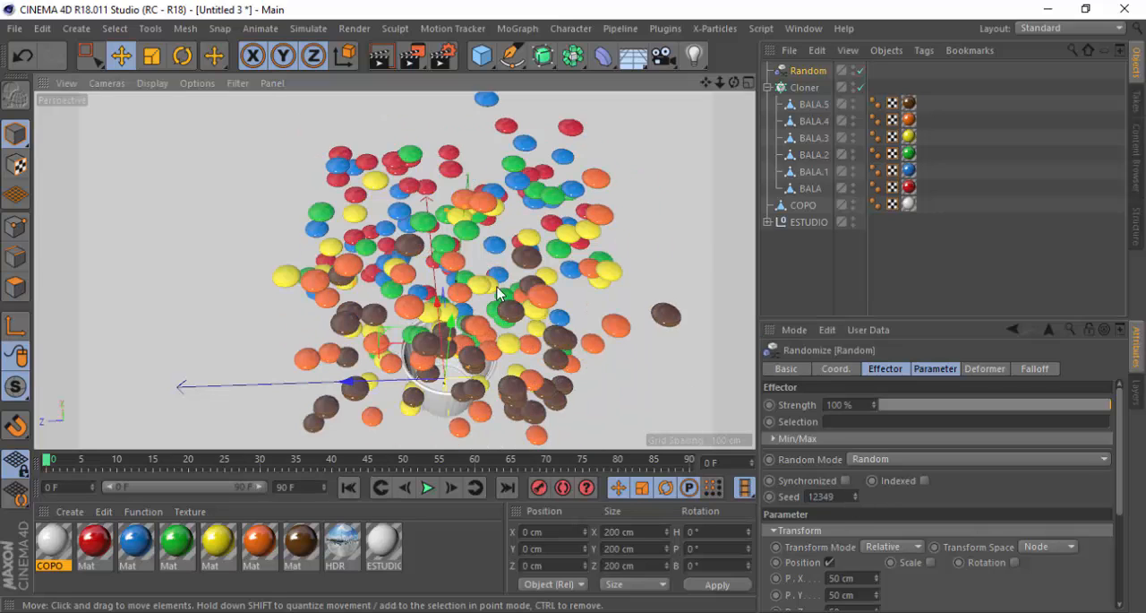
pyautogui.keyDown('alt'); pyautogui.moveTo(461, 326); pyautogui.dragTo(614, 288); pyautogui.keyUp('alt')
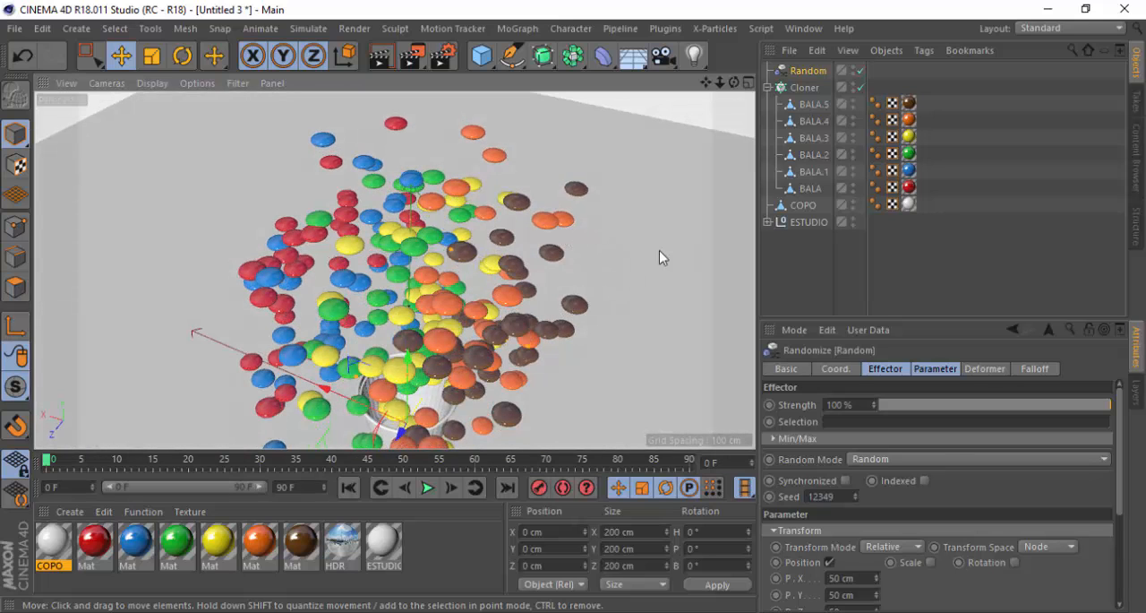
# Set the Random effector's position variation to 40 cm in X, 104 cm in Y and 20 cm in Z
pyautogui.moveTo(1119, 495); pyautogui.dragTo(1119, 540)
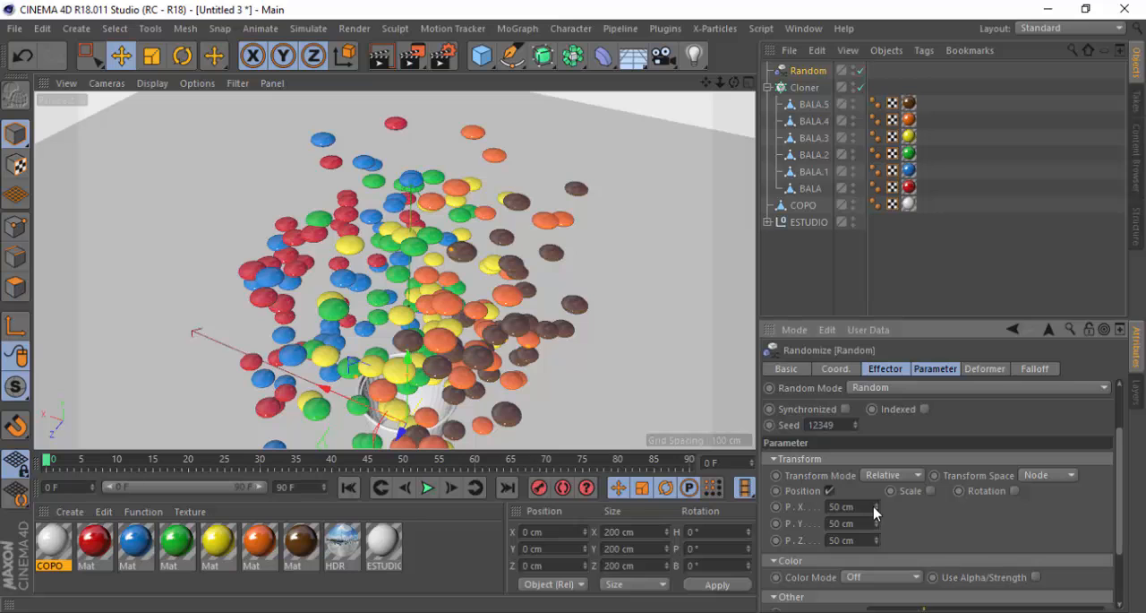
pyautogui.moveTo(873, 506); pyautogui.dragTo(882, 603)
pyautogui.moveTo(879, 547); pyautogui.dragTo(879, 573)
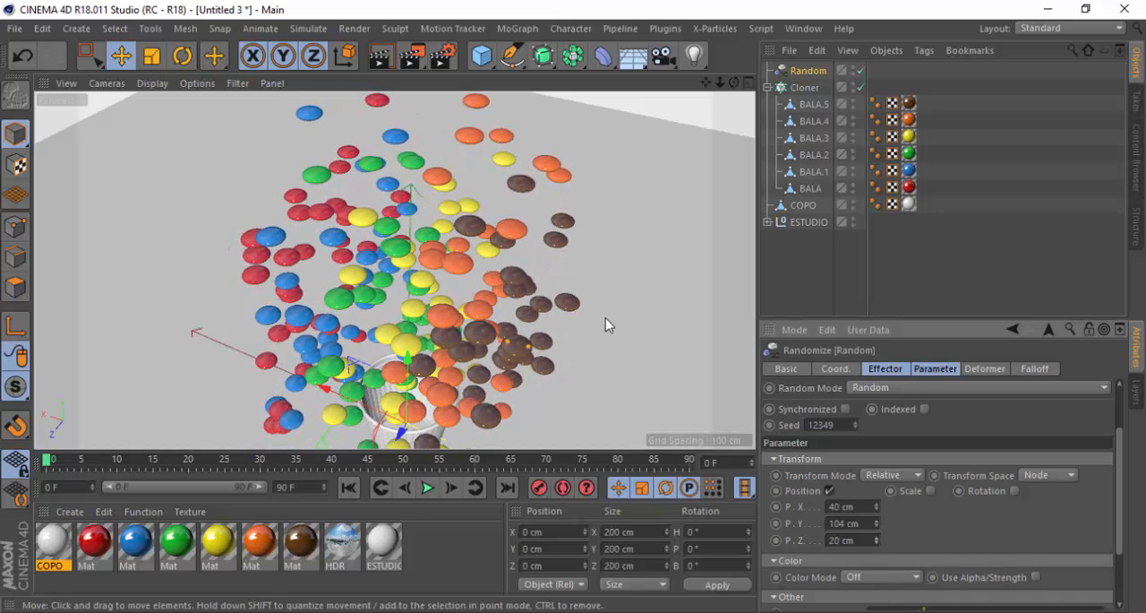
# Narrow the Cloner's grid size to 82 cm along X and show the top view full size
pyautogui.click(804, 87)
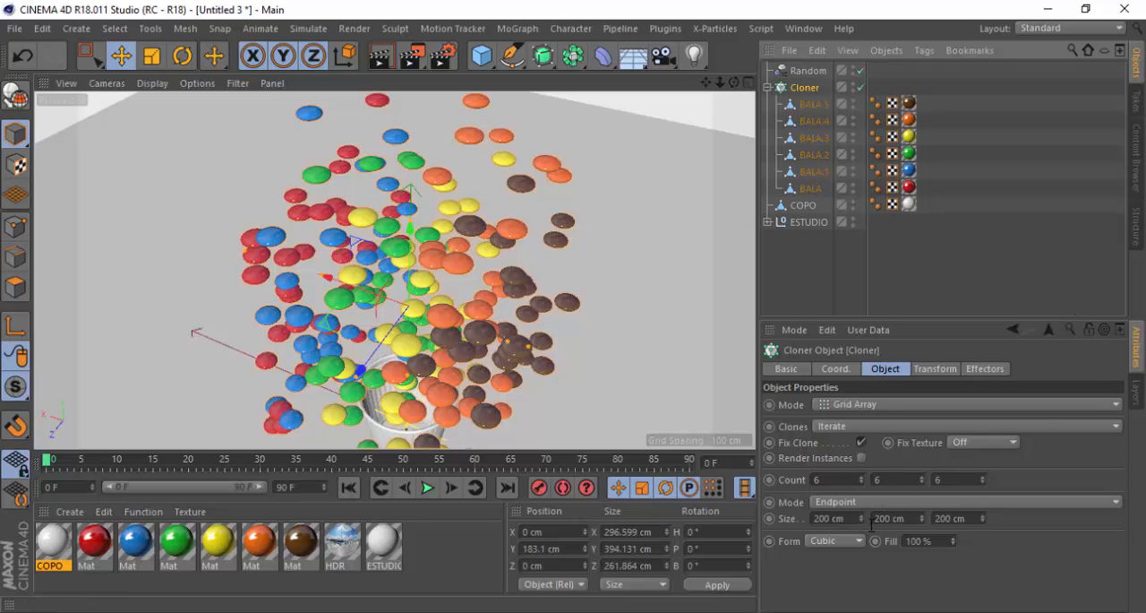
pyautogui.moveTo(862, 517); pyautogui.dragTo(862, 567)
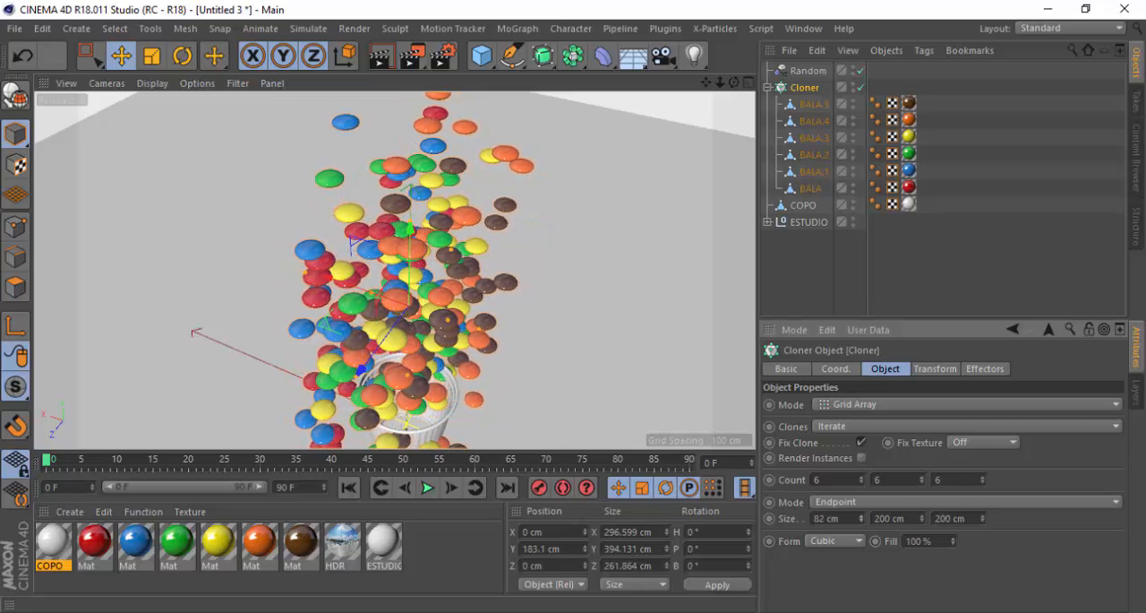
pyautogui.click(749, 83)
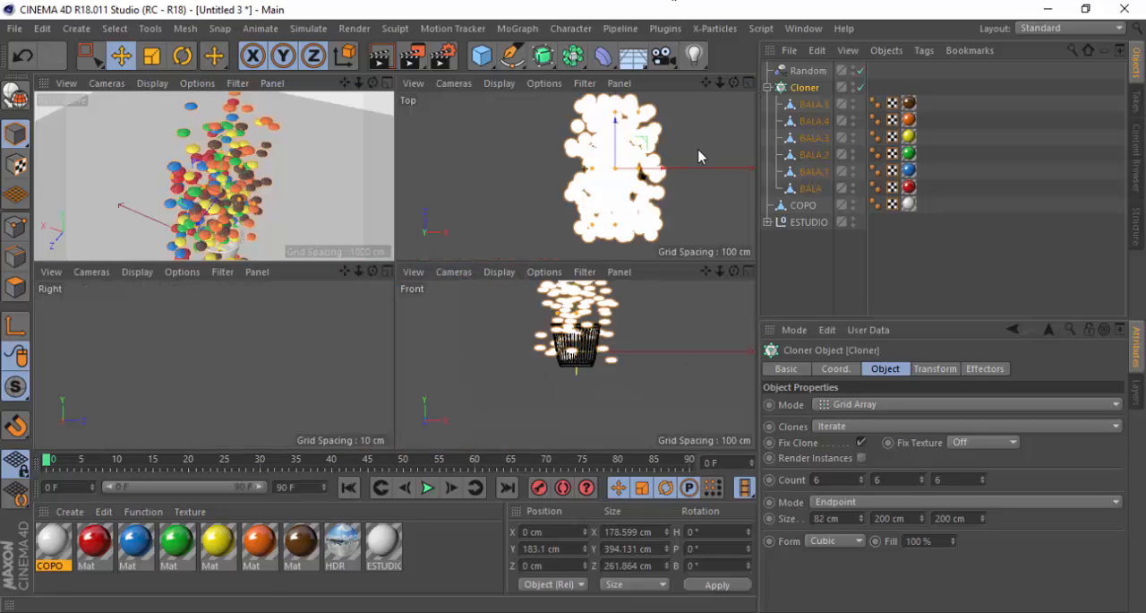
pyautogui.click(747, 83)
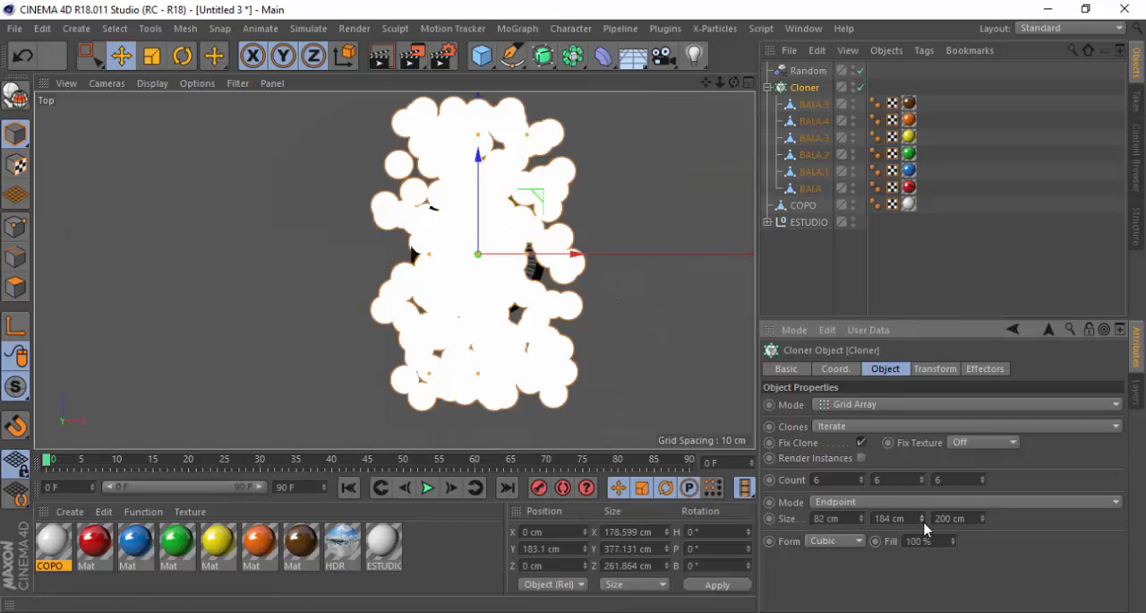
# Shrink the Cloner's grid size to 1 cm in X and 16 cm in Z, fitting the candies within the cup's rim in top view
pyautogui.moveTo(922, 518); pyautogui.dragTo(921, 582)
pyautogui.hotkey('ctrl', 'z')
pyautogui.moveTo(984, 519); pyautogui.dragTo(984, 577)
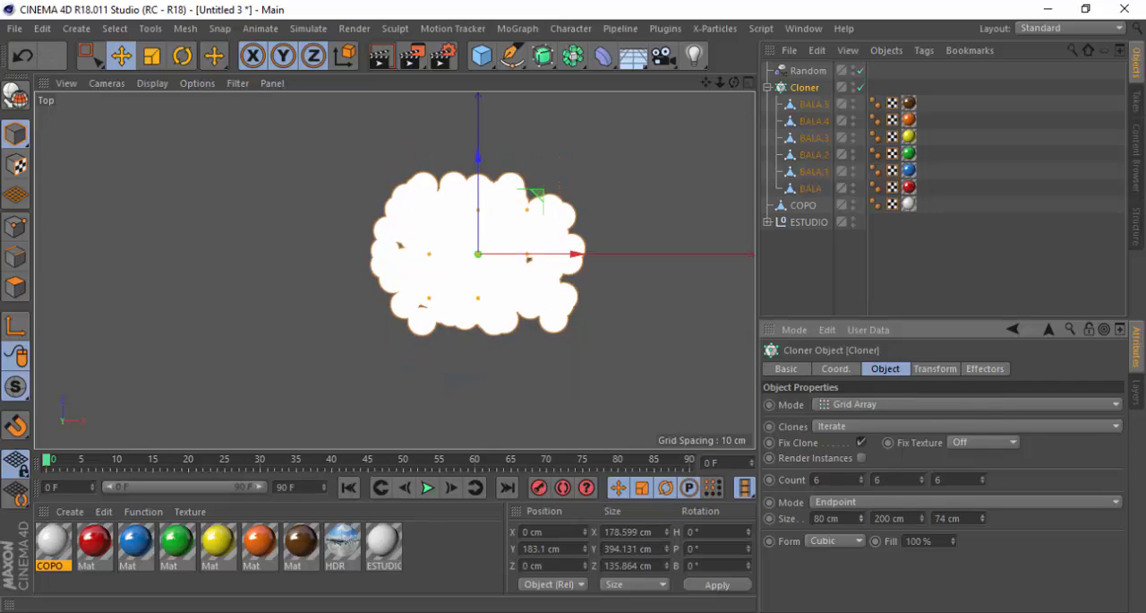
pyautogui.moveTo(861, 519); pyautogui.dragTo(861, 537)
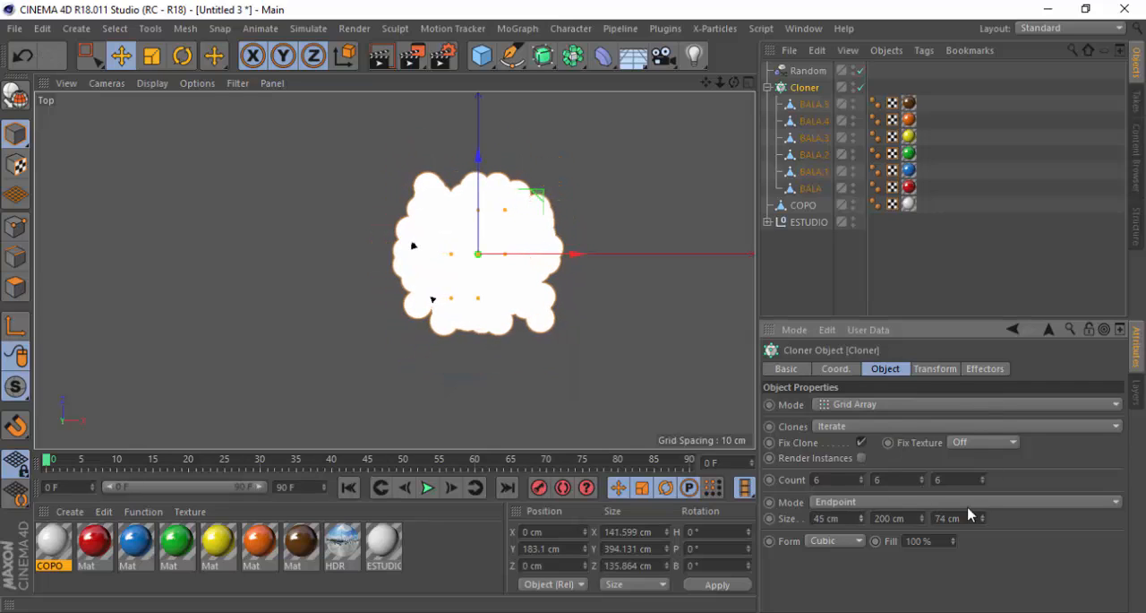
pyautogui.moveTo(983, 519); pyautogui.dragTo(983, 532)
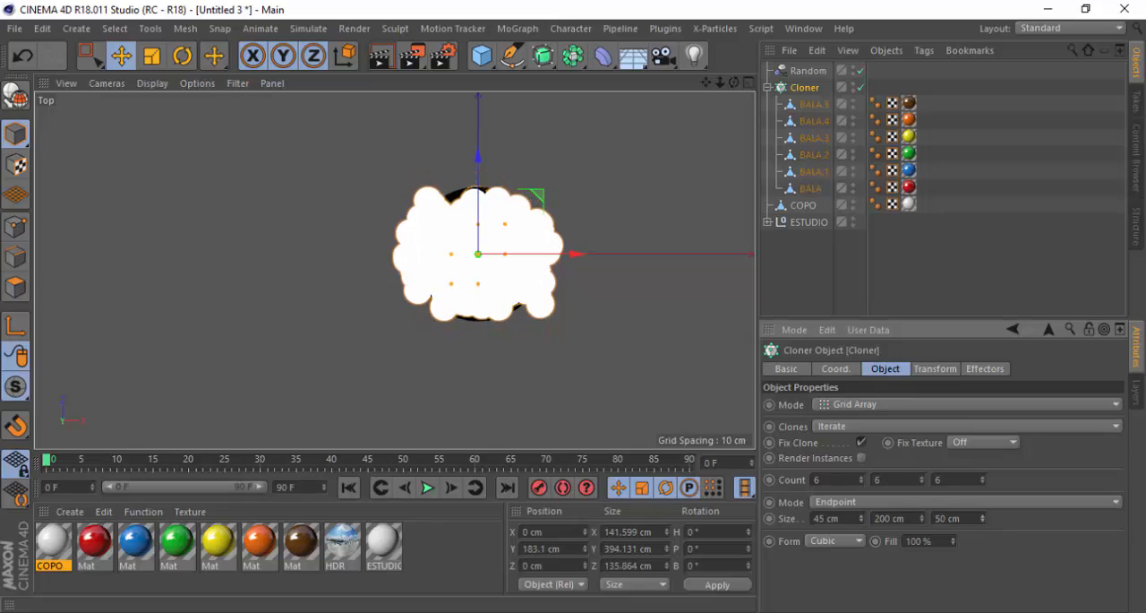
pyautogui.moveTo(861, 519); pyautogui.dragTo(862, 537)
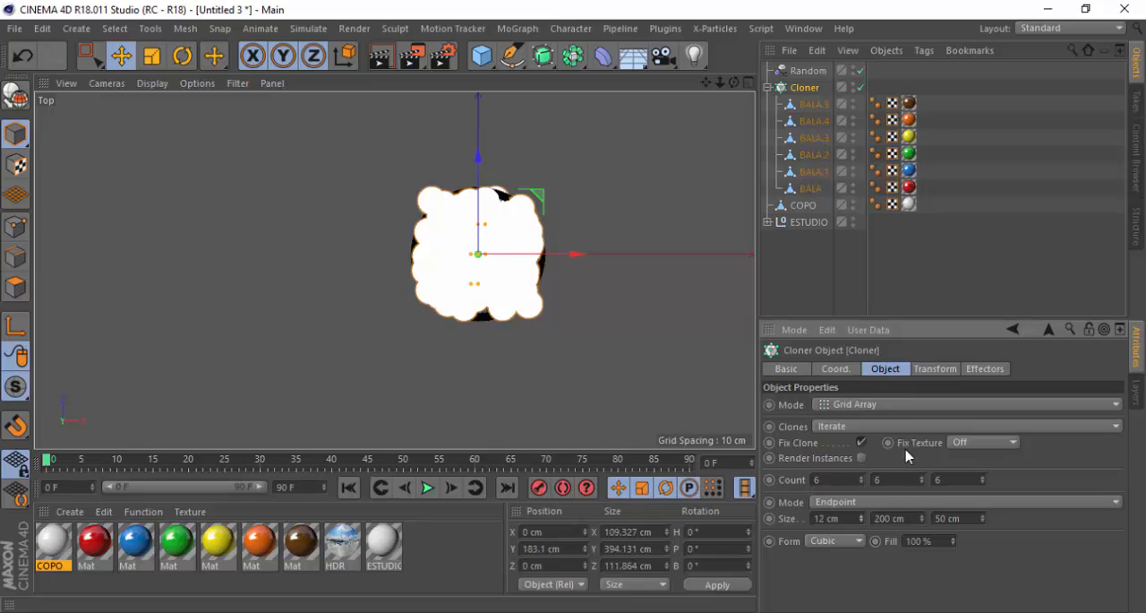
pyautogui.moveTo(982, 518); pyautogui.dragTo(983, 534)
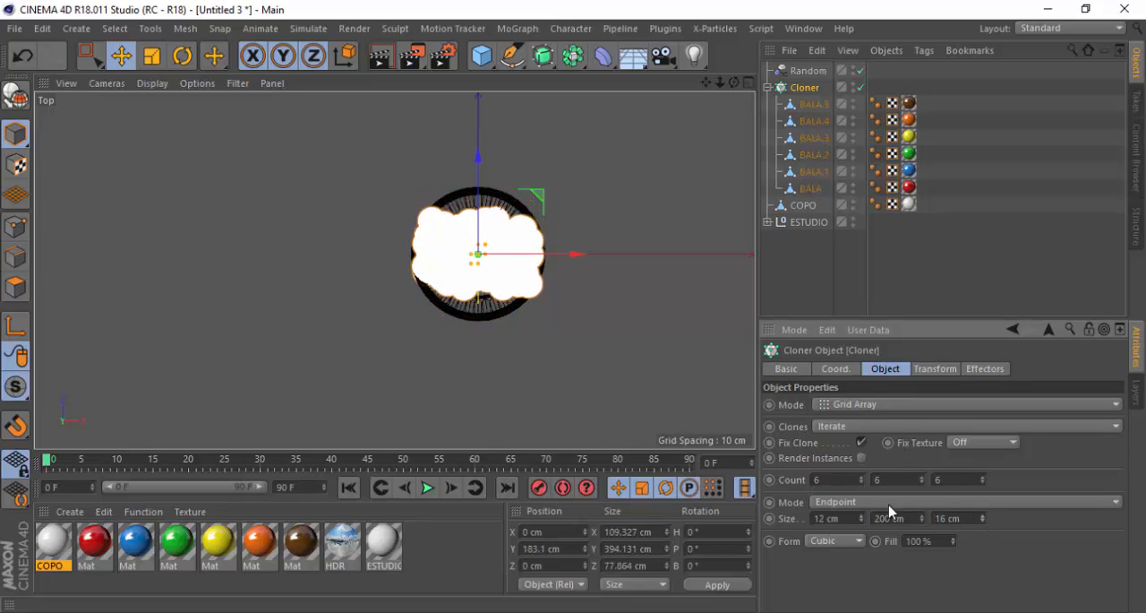
pyautogui.moveTo(861, 519)
pyautogui.mouseDown()
pyautogui.moveTo(862, 530)
pyautogui.moveTo(862, 519)
pyautogui.mouseUp()
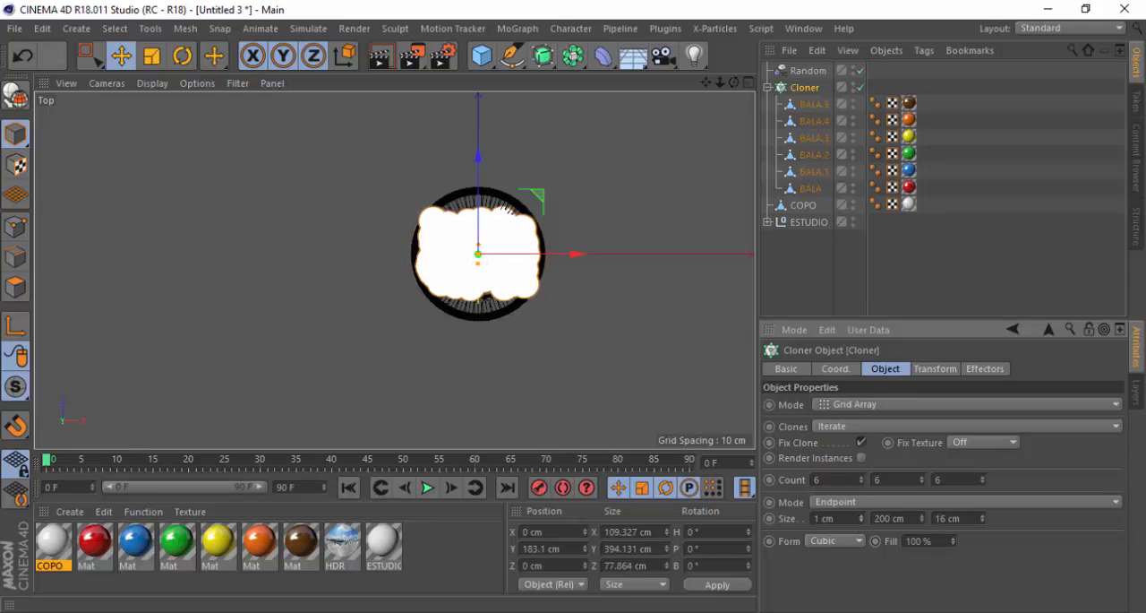
pyautogui.click(750, 82)
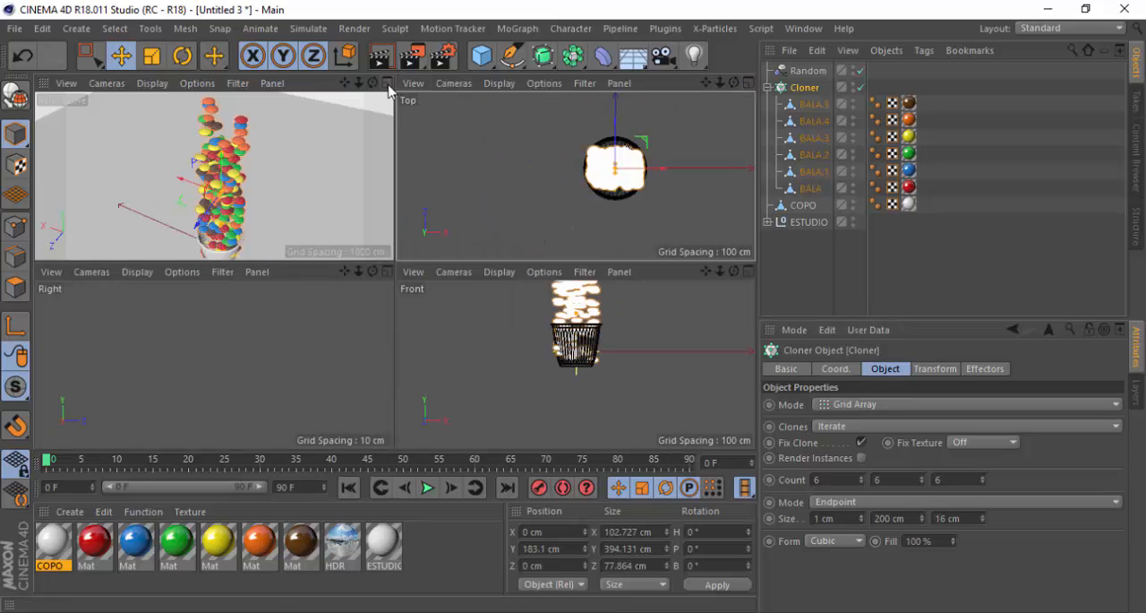
pyautogui.click(390, 83)
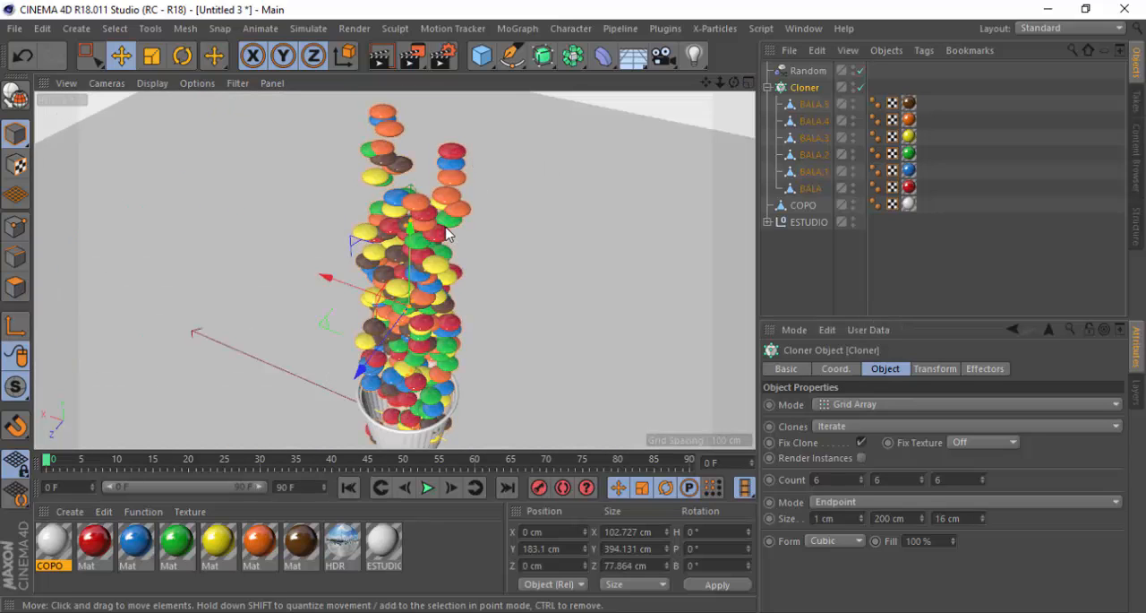
# Raise the Cloner to about 255 cm on Y to lift the candy column above the cup
pyautogui.scroll(-4, 448, 270)
pyautogui.keyDown('alt'); pyautogui.moveTo(432, 315); pyautogui.dragTo(432, 267); pyautogui.keyUp('alt')
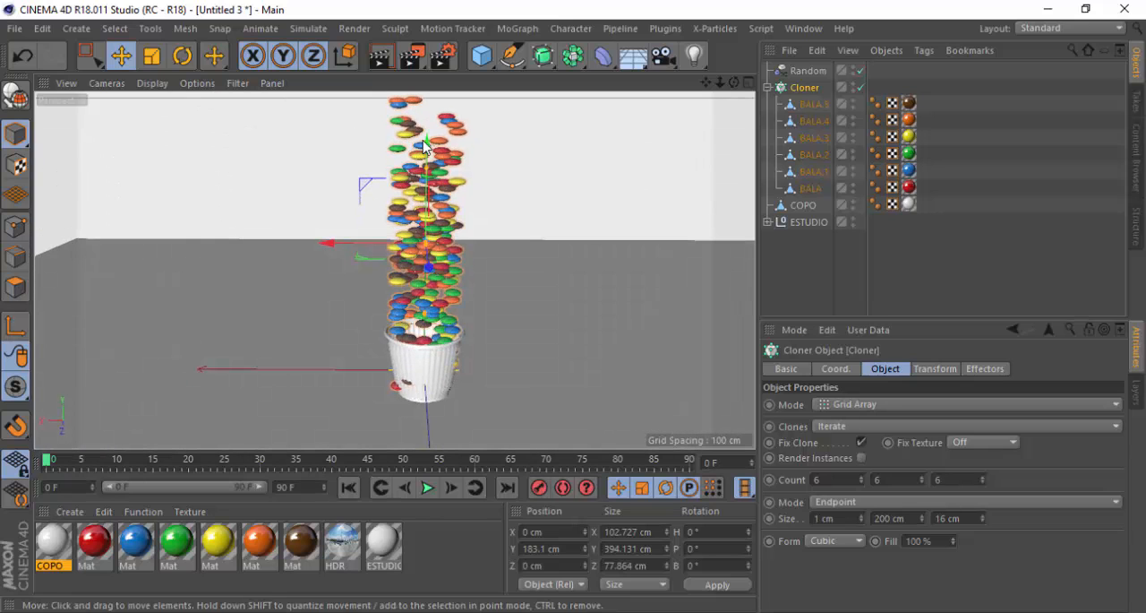
pyautogui.click(802, 90)
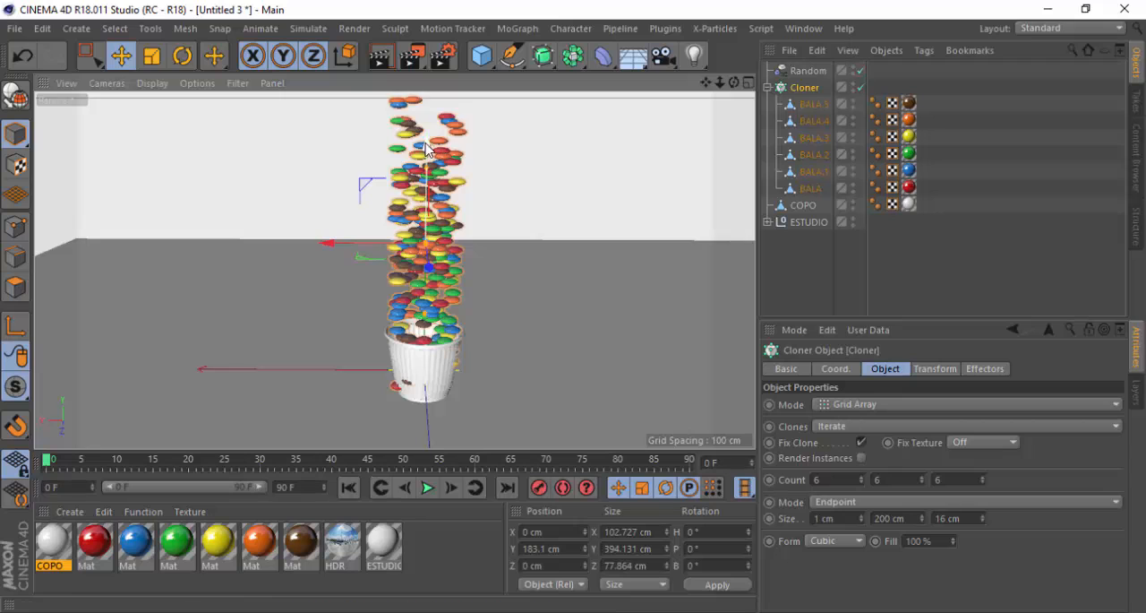
pyautogui.moveTo(430, 255); pyautogui.dragTo(430, 198)
pyautogui.scroll(3, 429, 310)
pyautogui.keyDown('alt'); pyautogui.moveTo(412, 281); pyautogui.dragTo(412, 271); pyautogui.keyUp('alt')
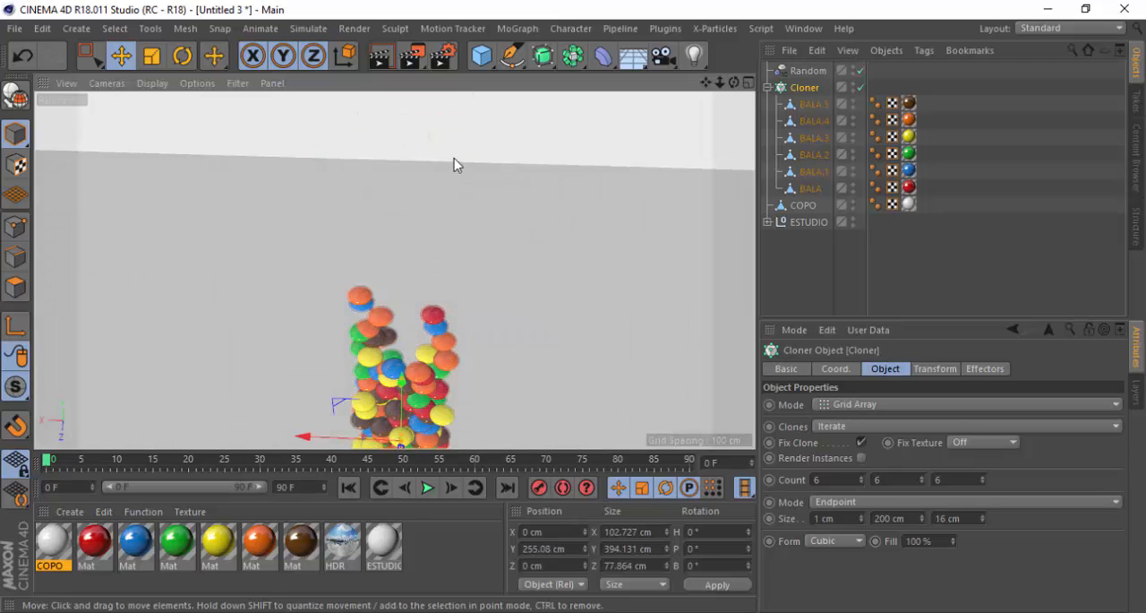
# Reduce the Cloner's grid size to 0 cm in X and 0 cm in Z, keeping the candy column narrow above the cup
pyautogui.scroll(-5, 456, 164)
pyautogui.scroll(2, 431, 285)
pyautogui.scroll(3, 431, 284)
pyautogui.keyDown('alt'); pyautogui.moveTo(450, 336); pyautogui.dragTo(444, 299); pyautogui.keyUp('alt')
pyautogui.scroll(-2, 444, 299)
pyautogui.scroll(-5, 444, 299)
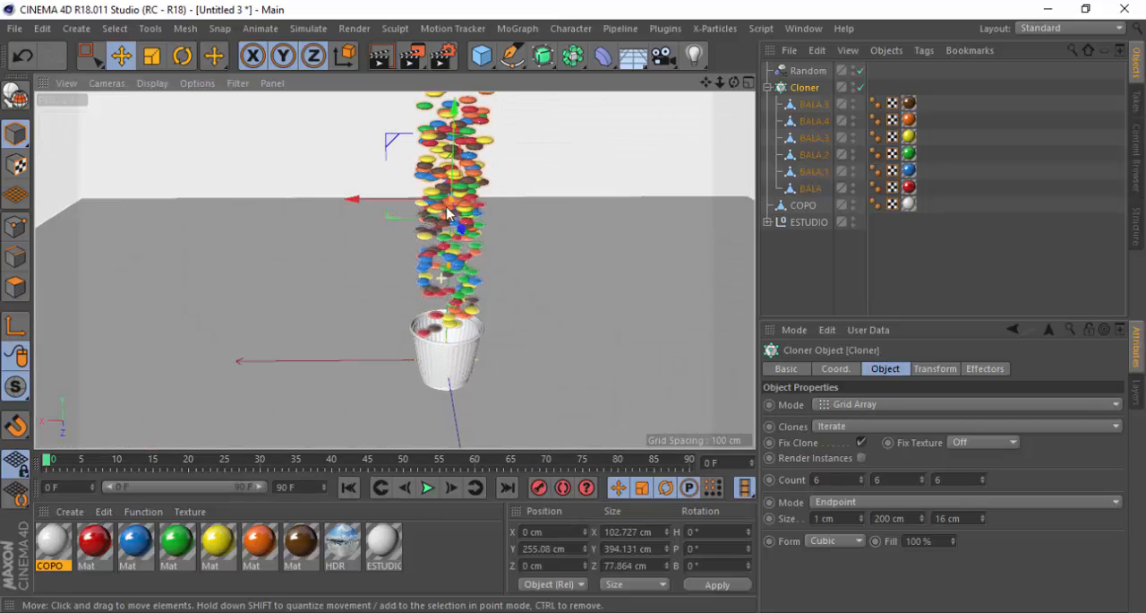
pyautogui.scroll(3, 459, 230)
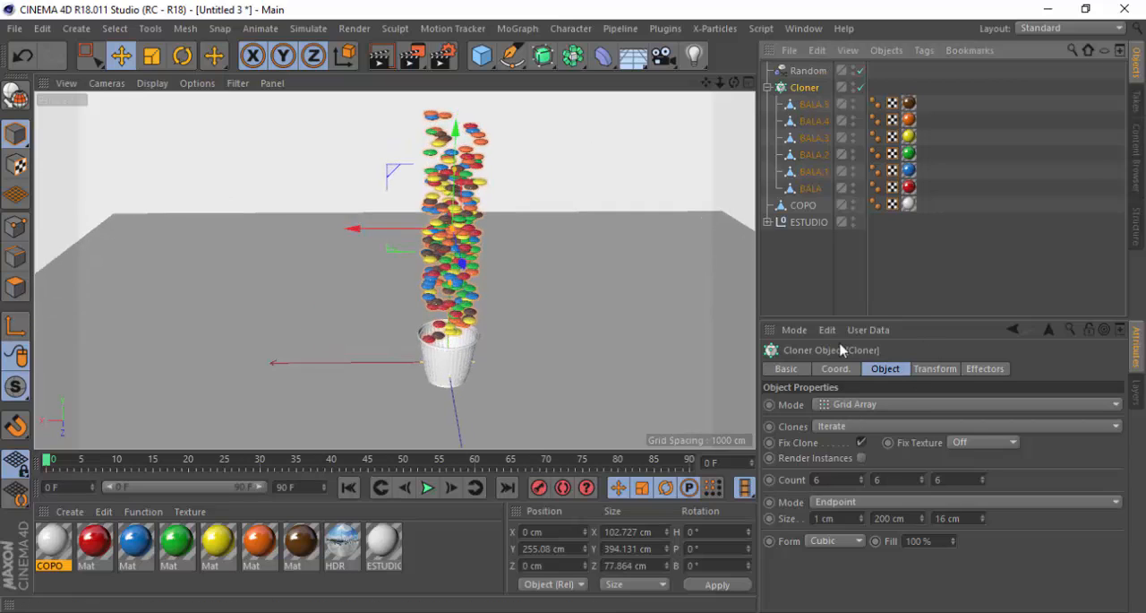
pyautogui.click(862, 523)
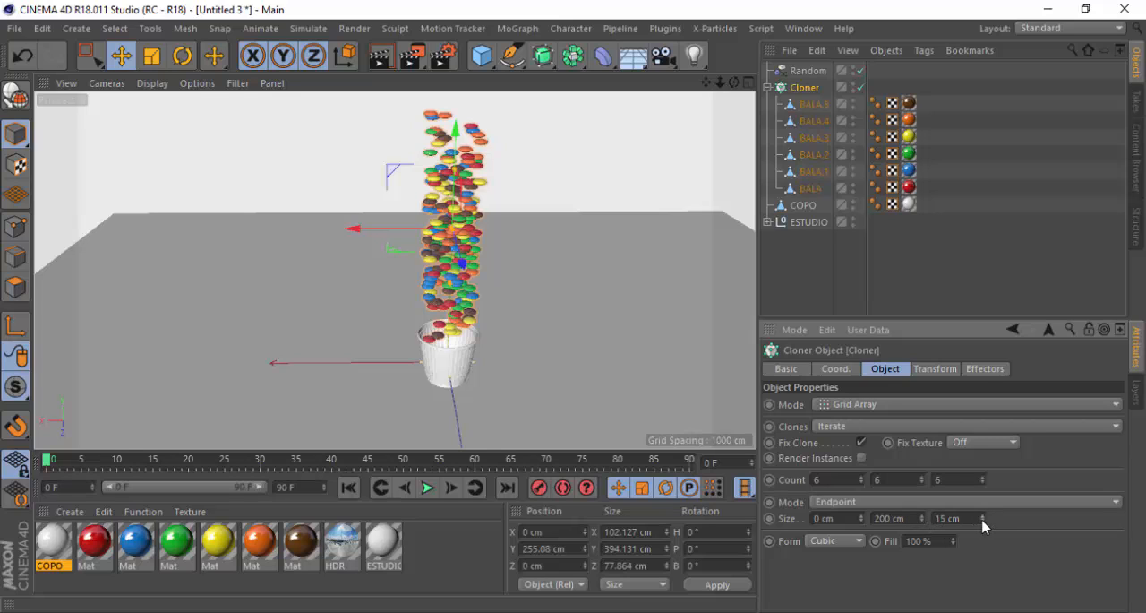
pyautogui.moveTo(982, 520); pyautogui.dragTo(983, 520)
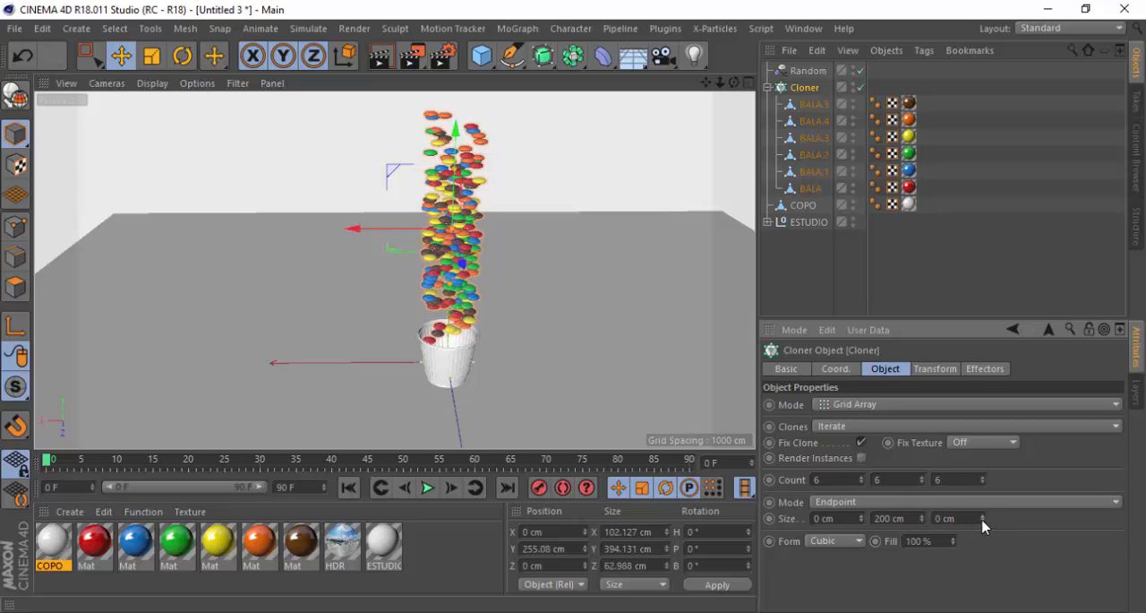
pyautogui.scroll(3, 435, 300)
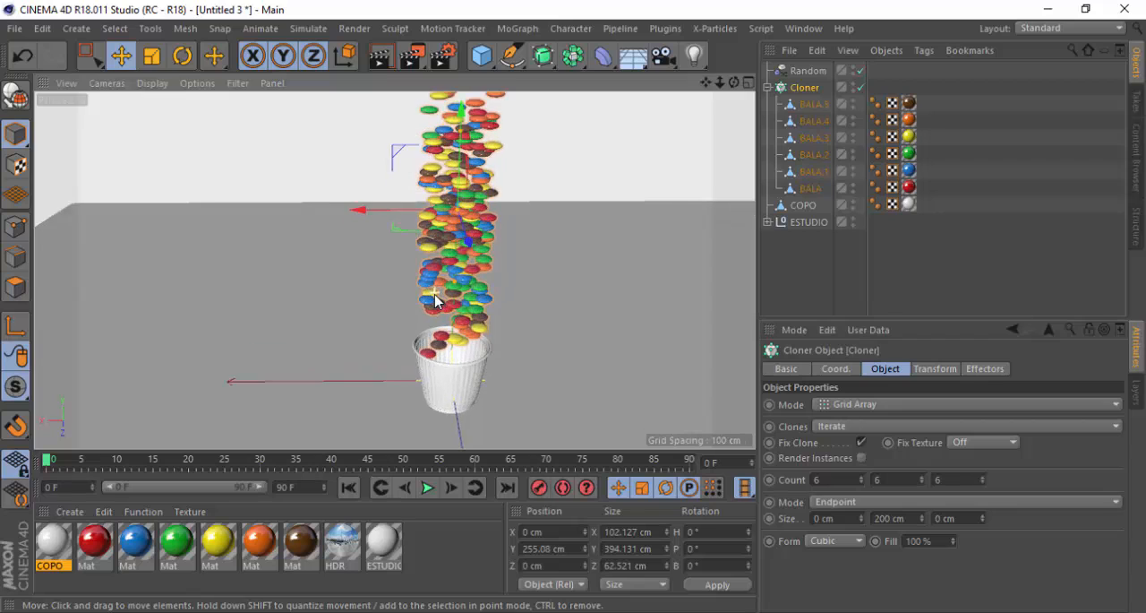
pyautogui.scroll(1, 435, 299)
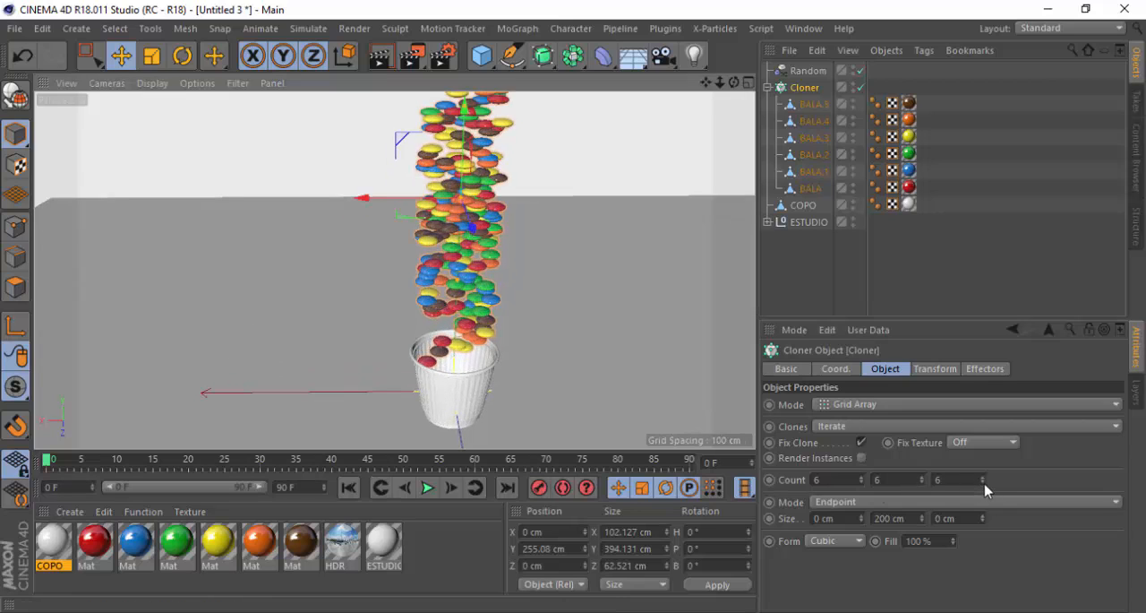
pyautogui.click(984, 484)
pyautogui.click(982, 477)
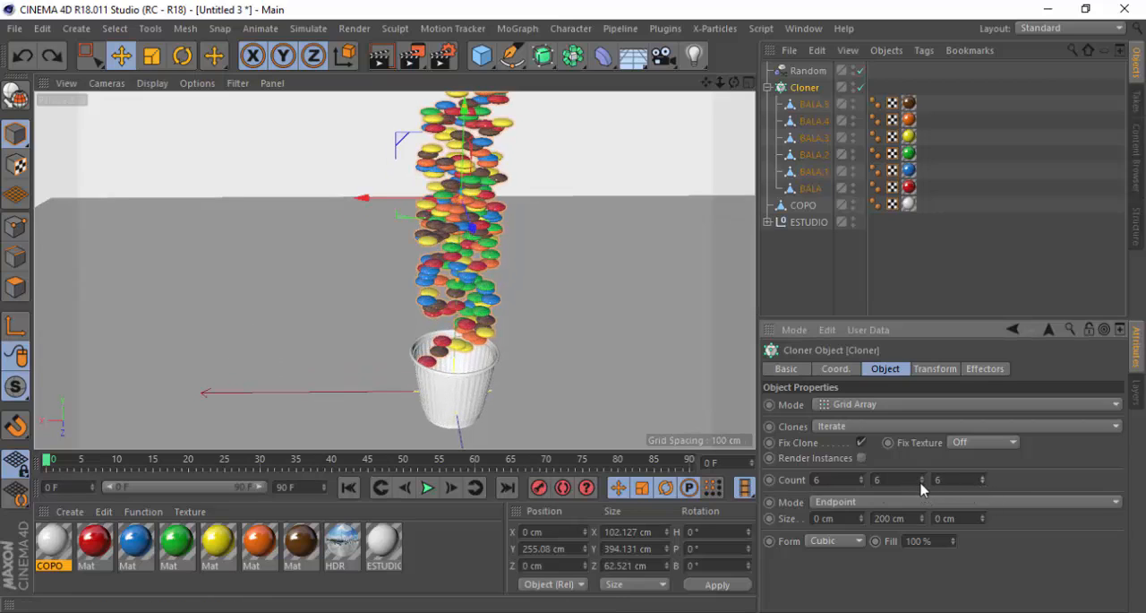
pyautogui.click(922, 483)
pyautogui.click(923, 476)
pyautogui.click(861, 484)
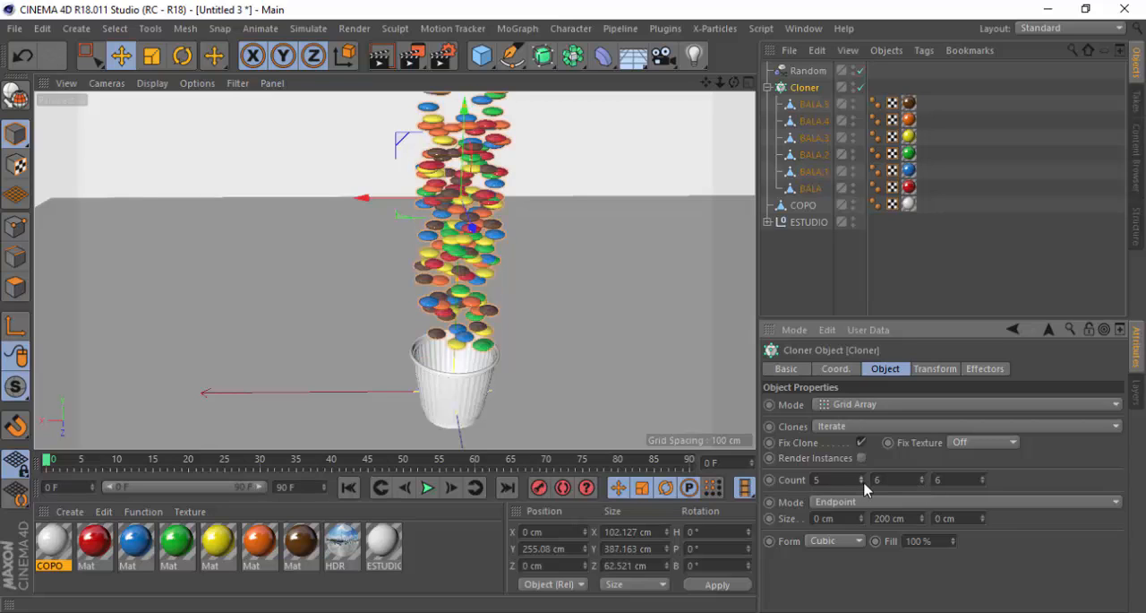
pyautogui.hotkey('ctrl', 'z')
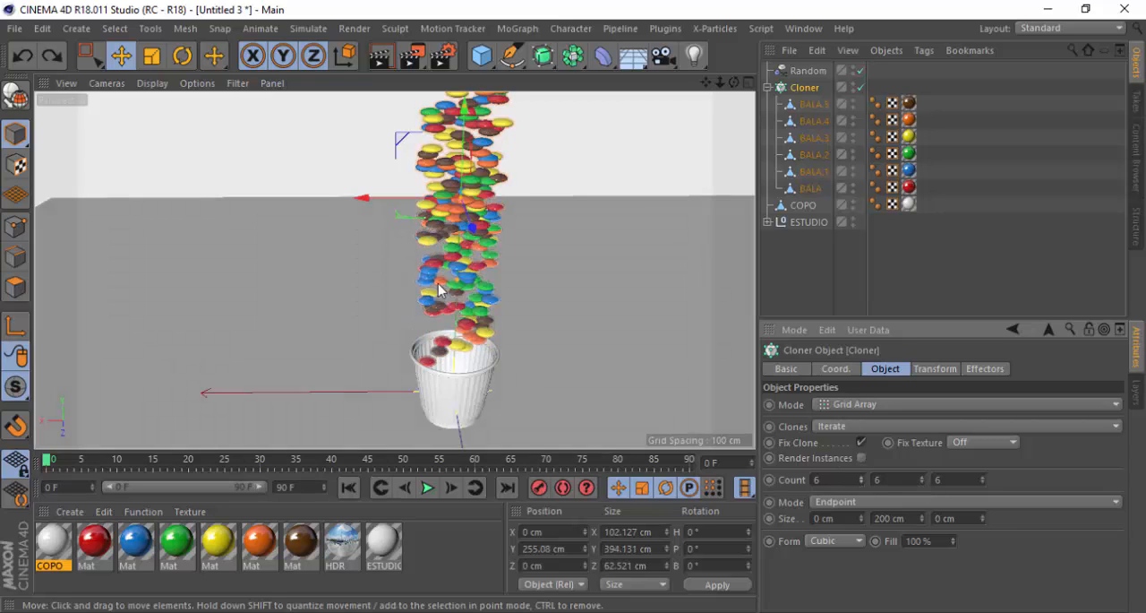
# Examine the candy column and its alignment with the cup's opening, both close up and from a distance
pyautogui.keyDown('alt'); pyautogui.moveTo(486, 296); pyautogui.dragTo(446, 291, button='right'); pyautogui.keyUp('alt')
pyautogui.scroll(-1, 448, 290)
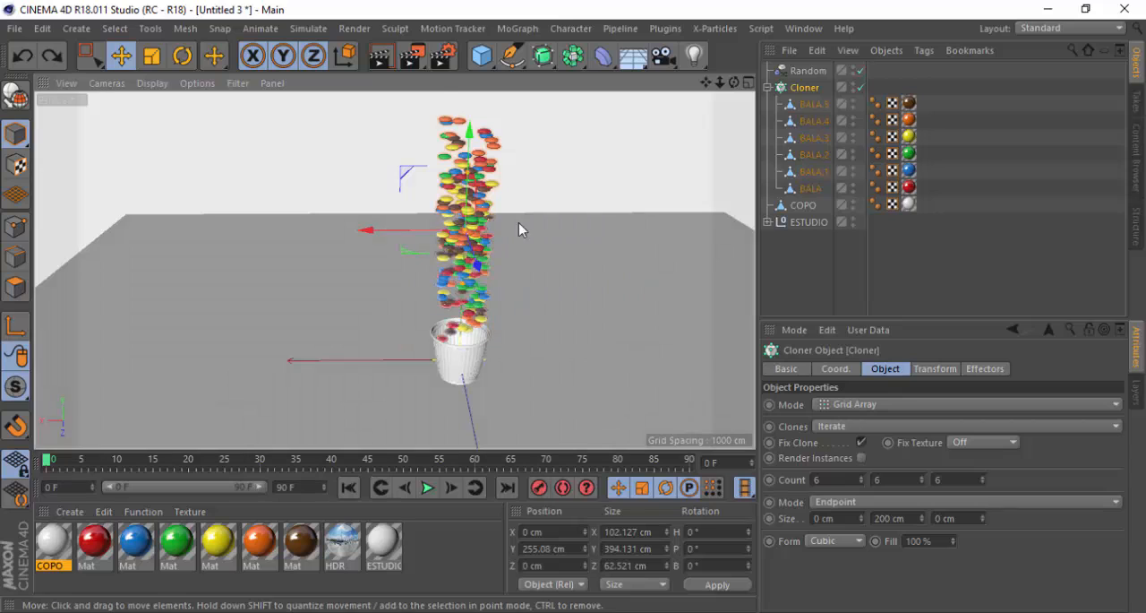
pyautogui.scroll(2, 519, 222)
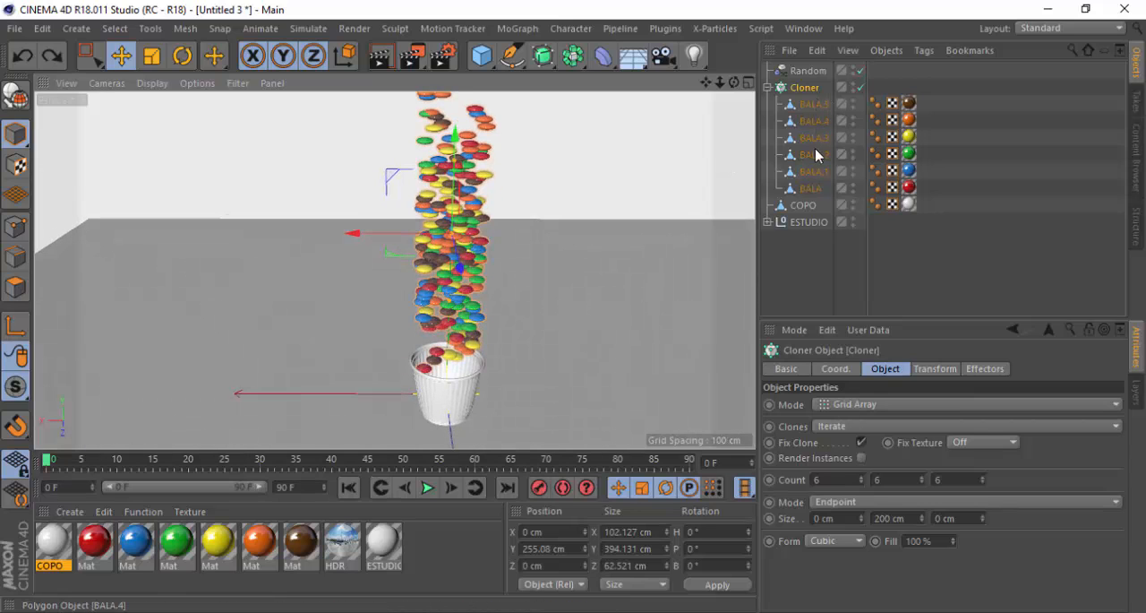
pyautogui.click(810, 189)
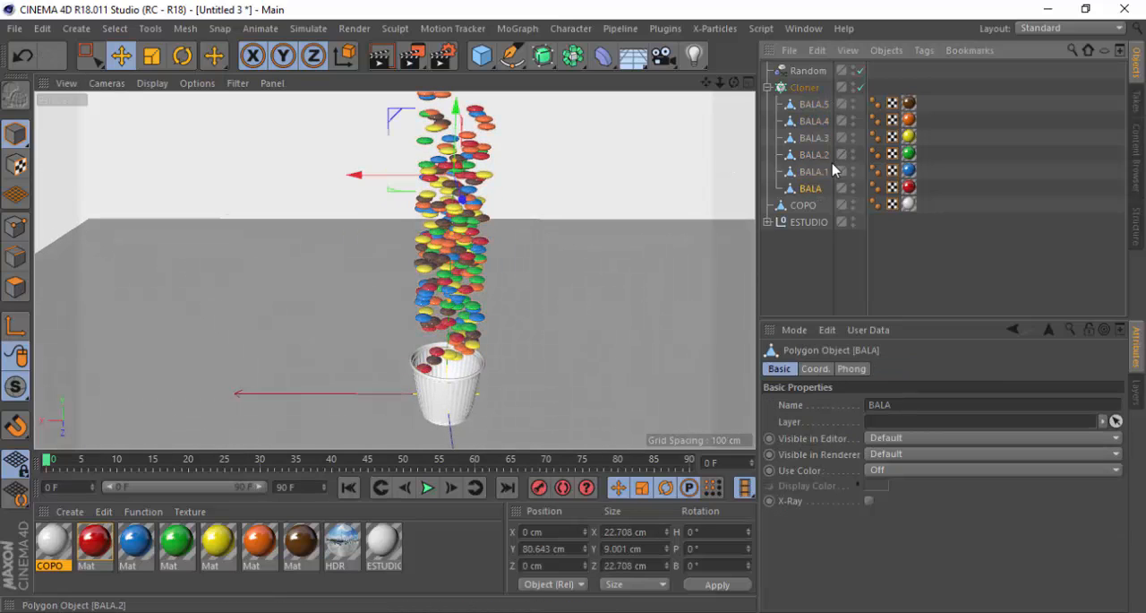
pyautogui.scroll(-2, 405, 312)
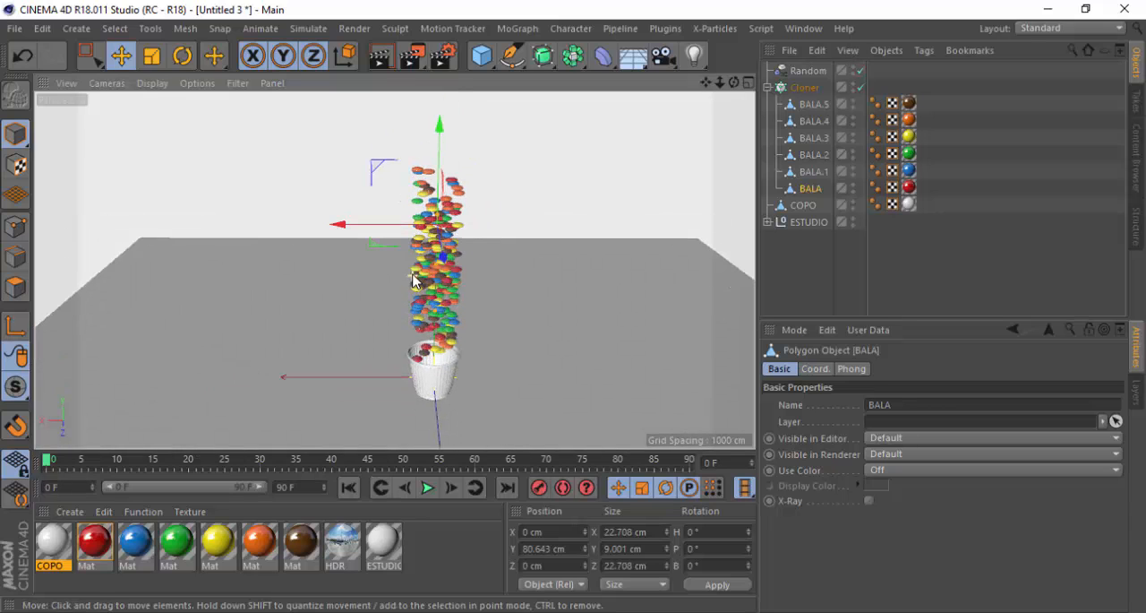
pyautogui.scroll(3, 384, 329)
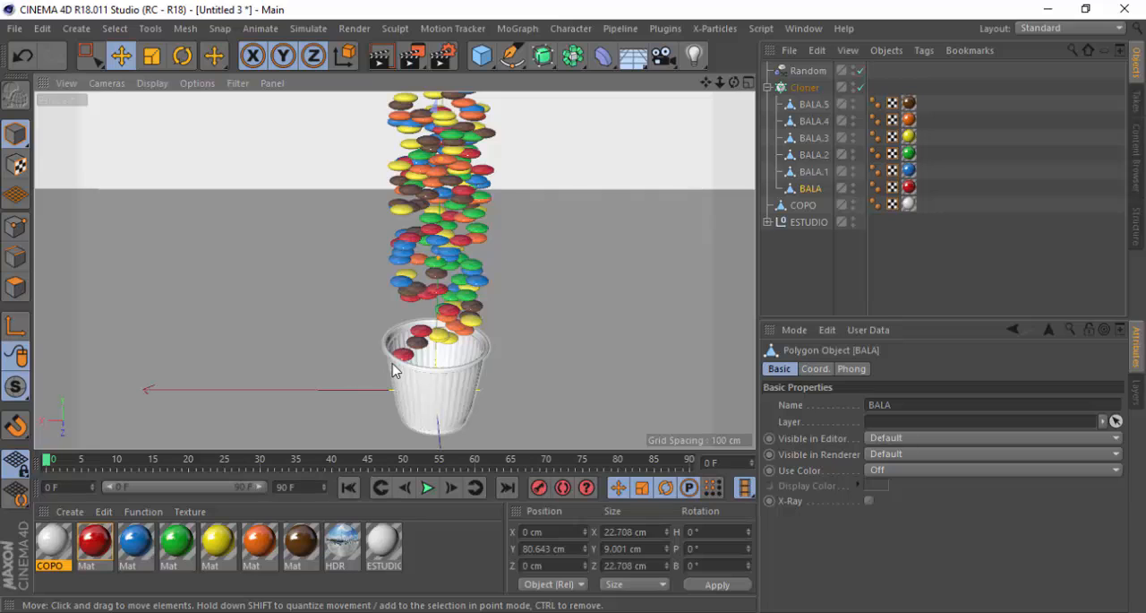
pyautogui.scroll(-1, 392, 369)
pyautogui.scroll(6, 482, 202)
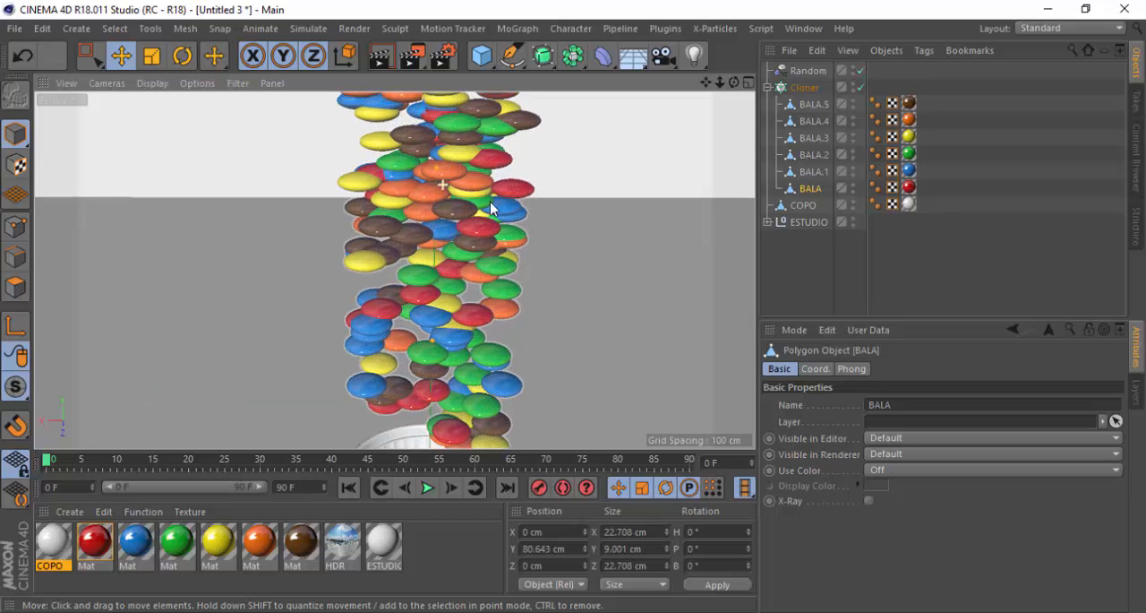
pyautogui.scroll(-8, 349, 266)
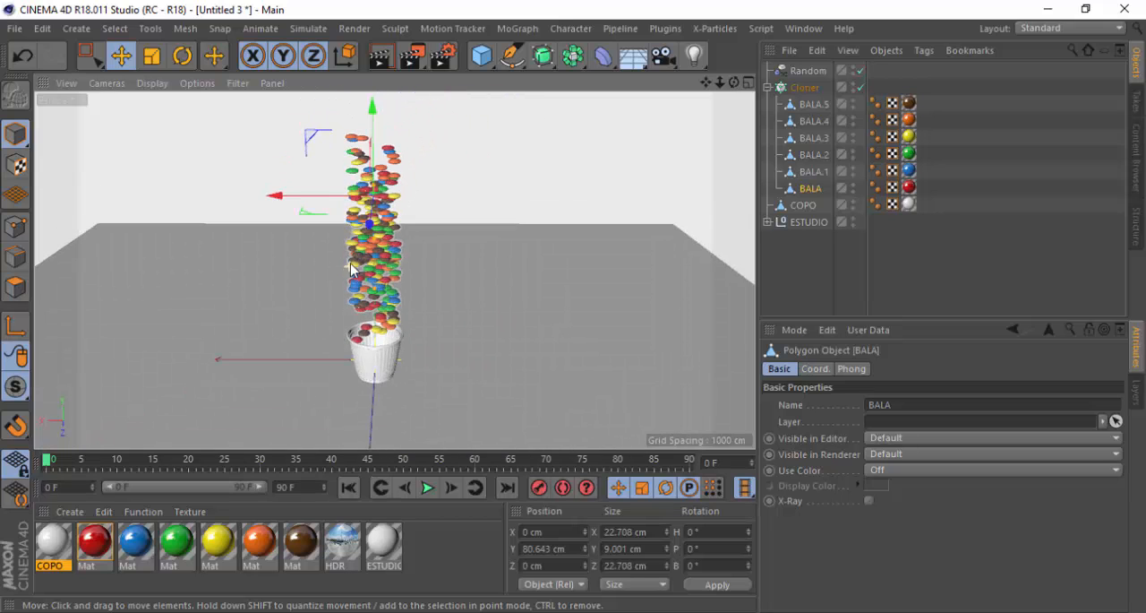
pyautogui.scroll(3, 350, 260)
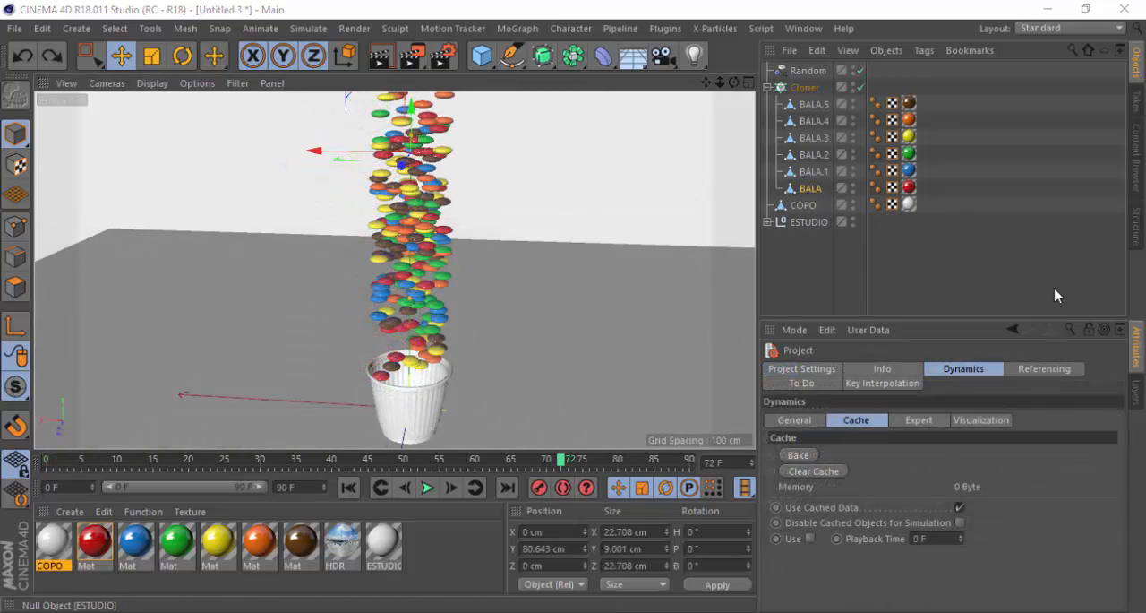
# Add a Rigid Body simulation tag to the red candy BALA
pyautogui.click(812, 190)
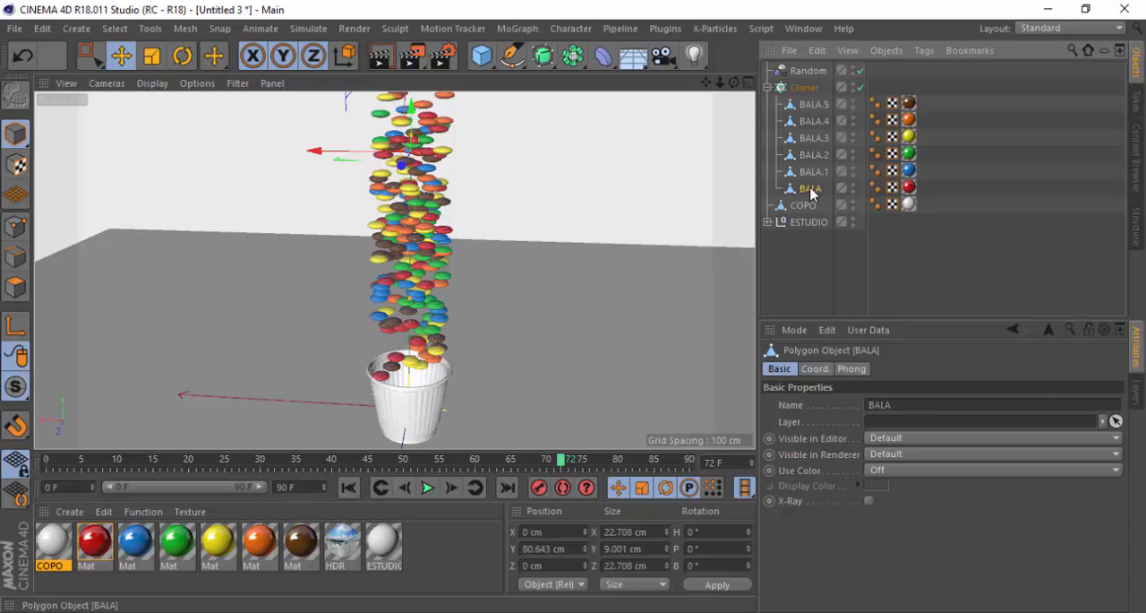
pyautogui.rightClick(811, 190)
pyautogui.moveTo(857, 37)
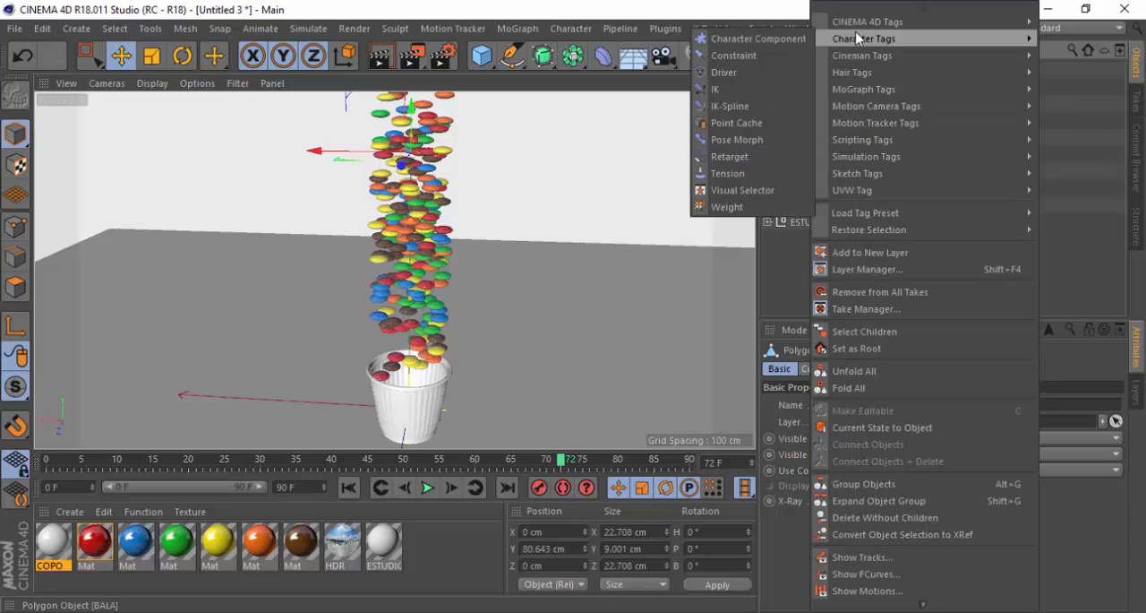
pyautogui.moveTo(892, 161)
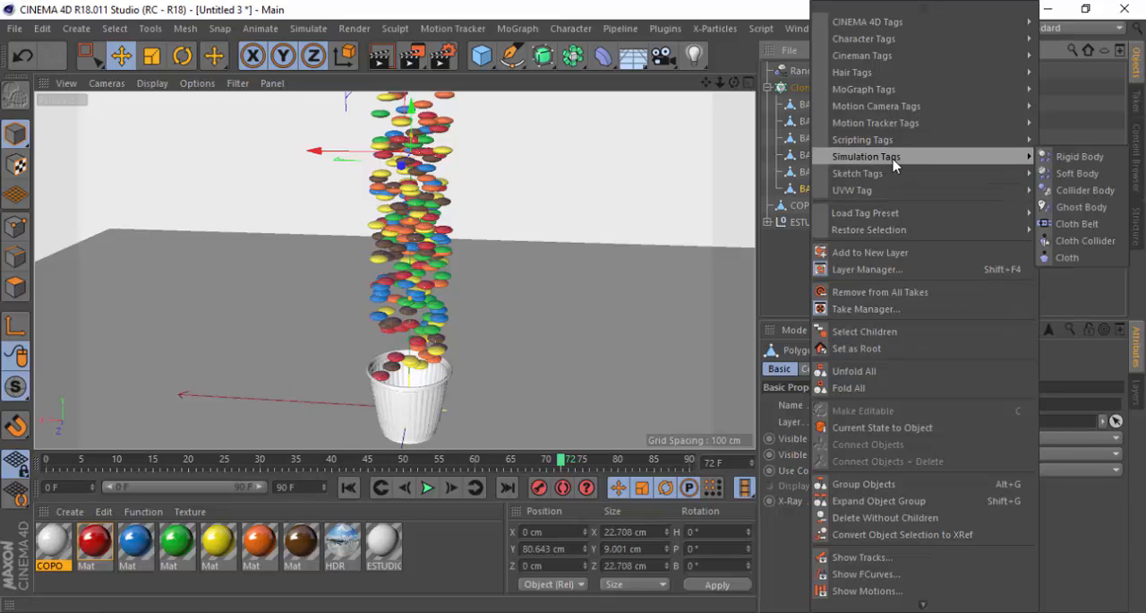
pyautogui.click(1080, 158)
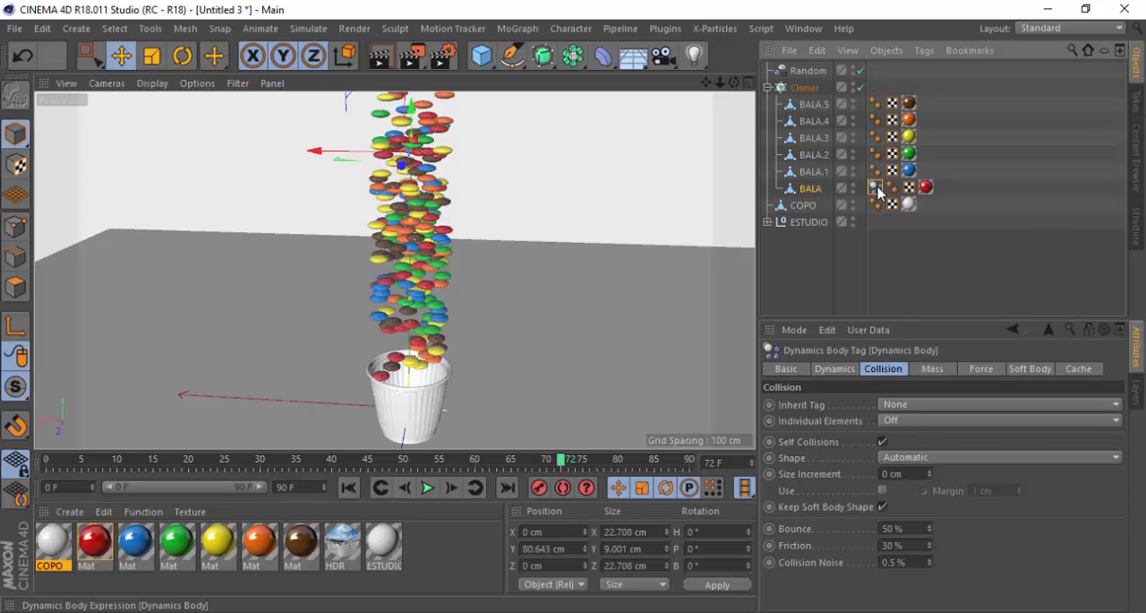
# Copy BALA's rigid body tag to the other five candies, BALA.1 through BALA.5
pyautogui.moveTo(867, 187)
pyautogui.mouseDown()
pyautogui.moveTo(817, 179)
pyautogui.moveTo(875, 177)
pyautogui.mouseUp()
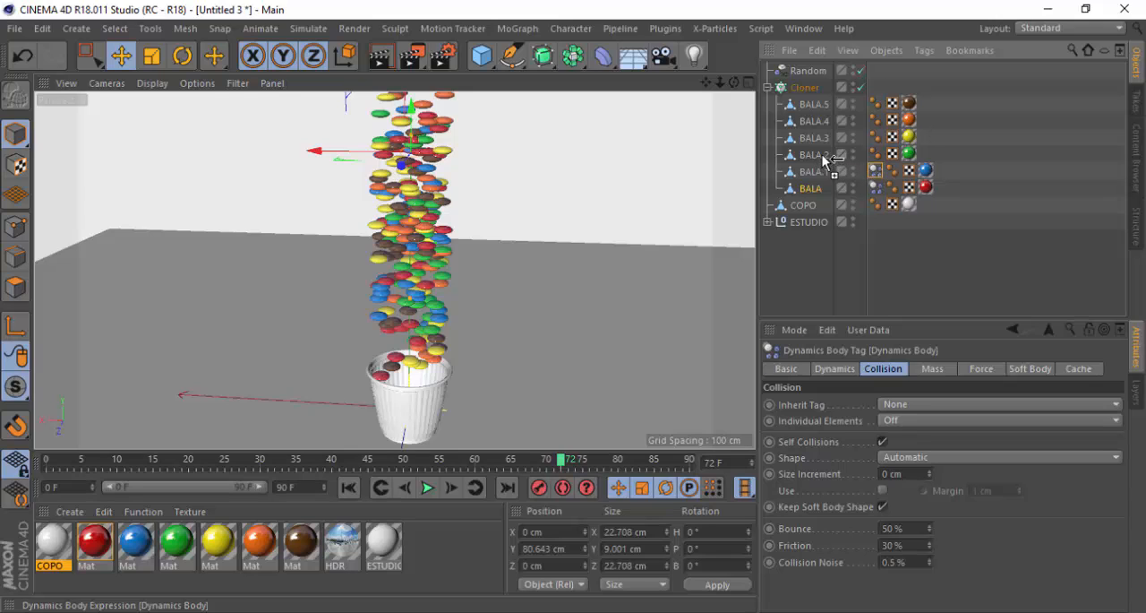
pyautogui.keyDown('ctrl'); pyautogui.moveTo(822, 154); pyautogui.dragTo(875, 154); pyautogui.keyUp('ctrl')
pyautogui.keyDown('ctrl'); pyautogui.moveTo(877, 172); pyautogui.dragTo(867, 142); pyautogui.keyUp('ctrl')
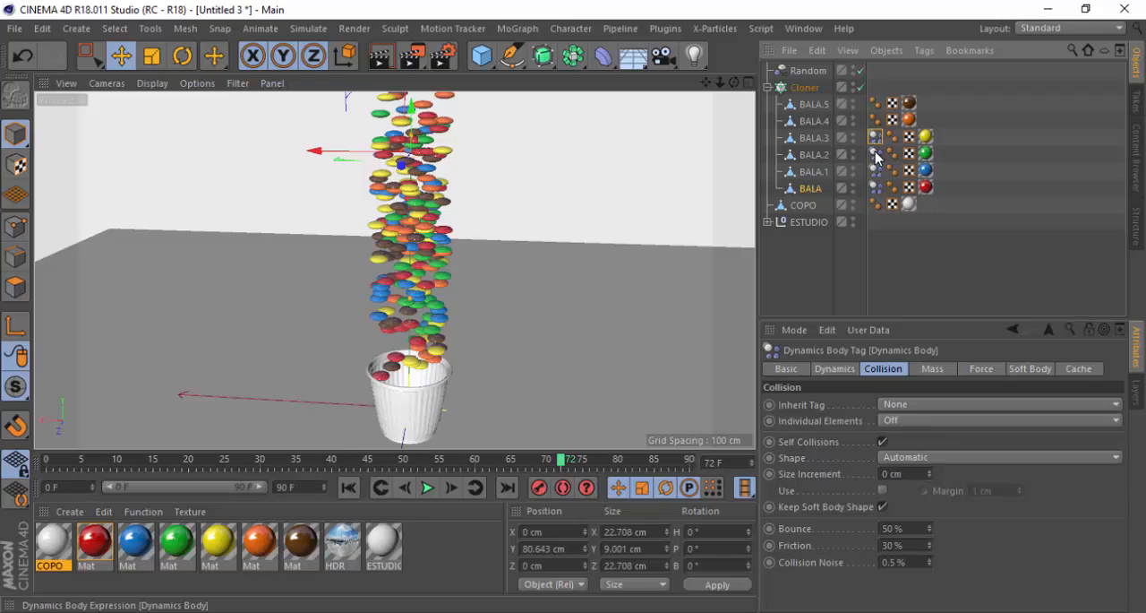
pyautogui.click(877, 138)
pyautogui.keyDown('ctrl'); pyautogui.moveTo(877, 141); pyautogui.dragTo(805, 121); pyautogui.keyUp('ctrl')
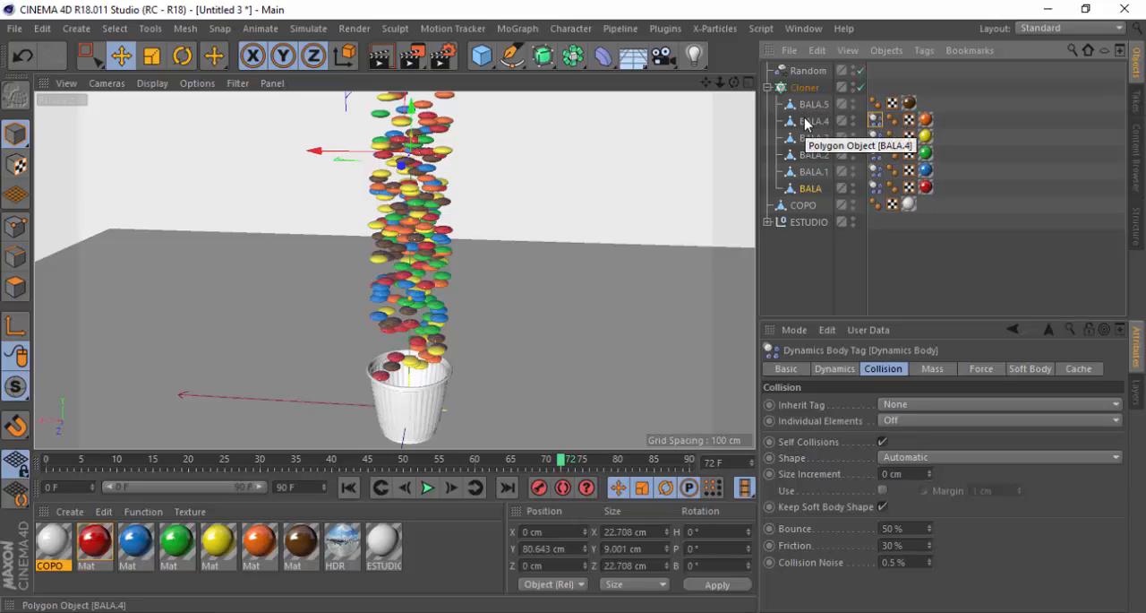
pyautogui.click(877, 137)
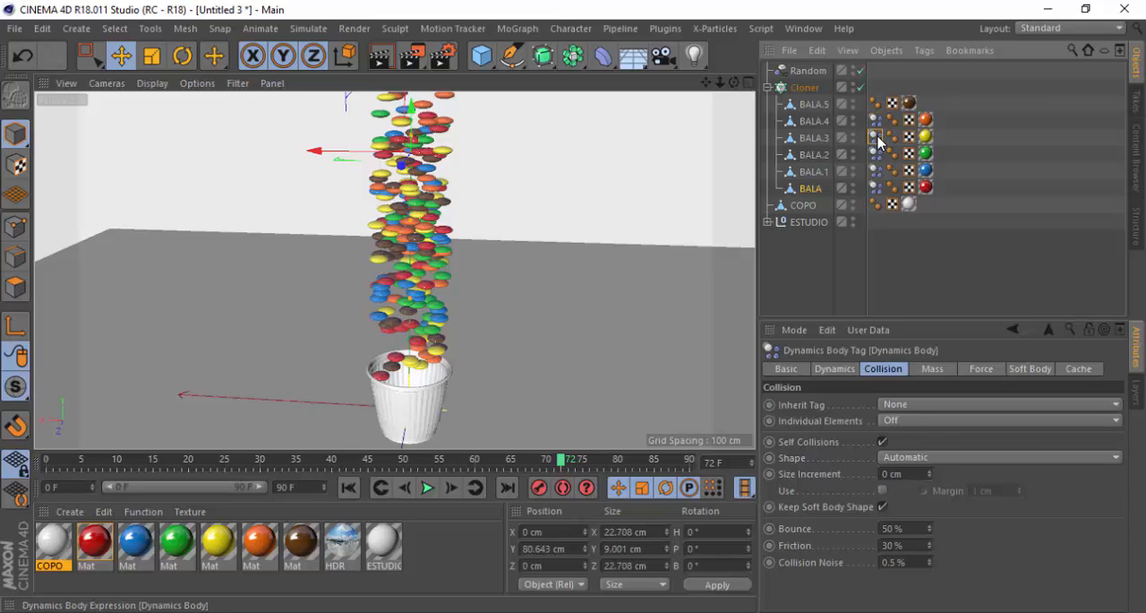
pyautogui.keyDown('ctrl'); pyautogui.moveTo(877, 124); pyautogui.dragTo(812, 105); pyautogui.keyUp('ctrl')
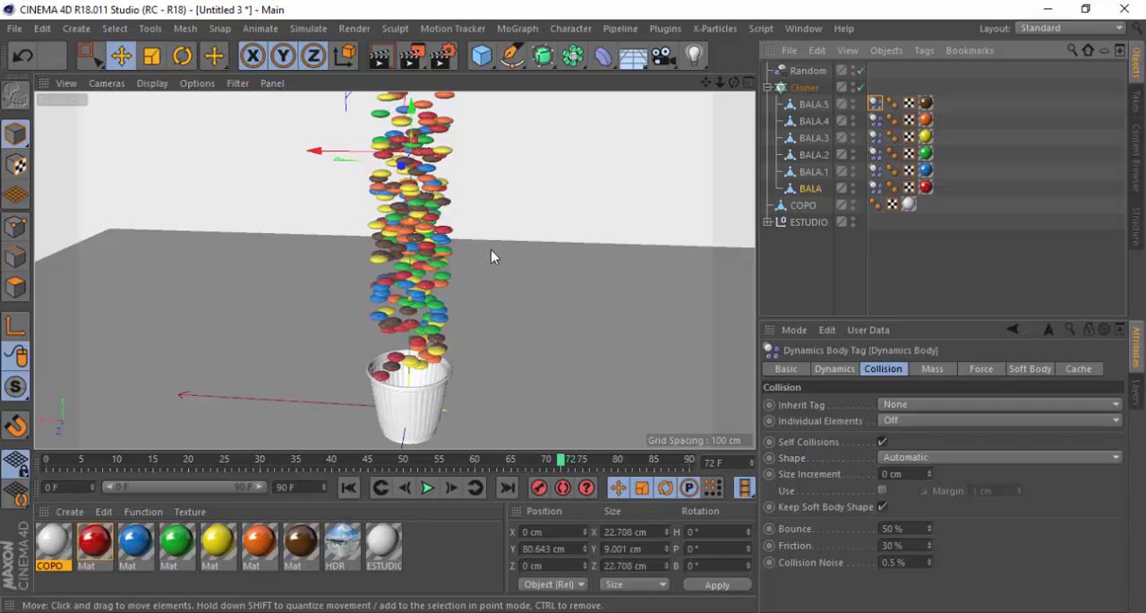
# Save the project on the desktop (Área de Trabalho) as AULA_COPO_BALAS
pyautogui.hotkey('ctrl', 's')
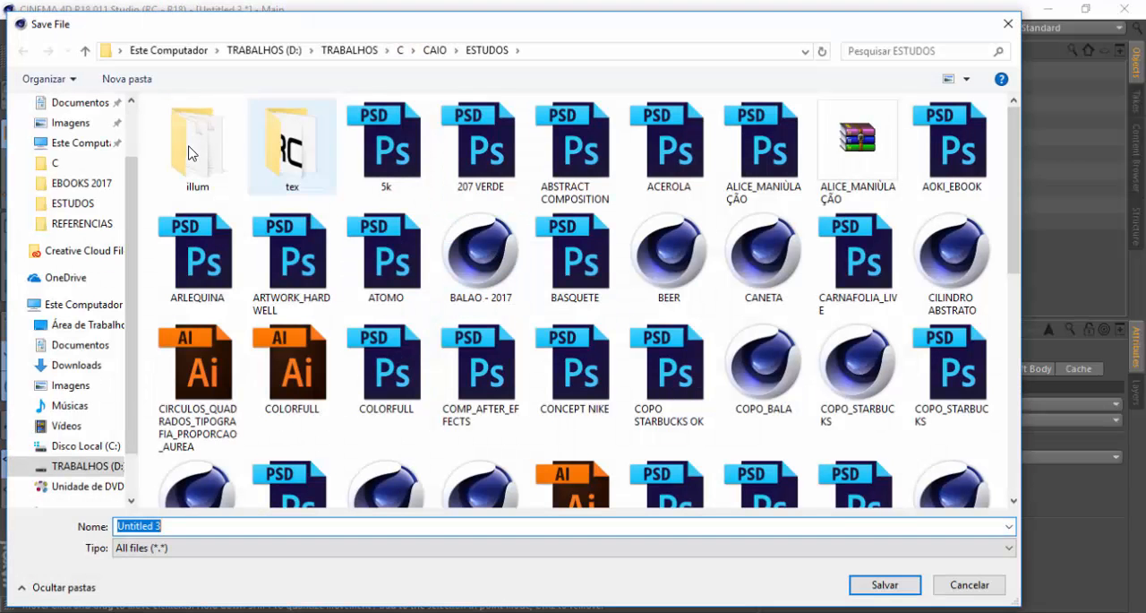
pyautogui.click(120, 46)
pyautogui.click(157, 72)
pyautogui.click(207, 525)
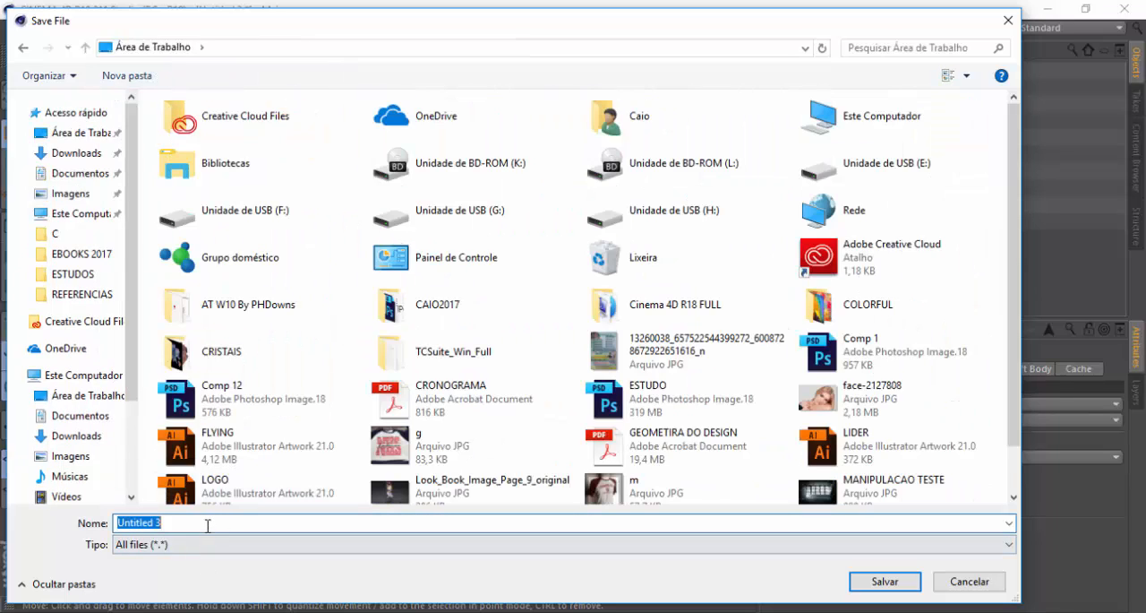
pyautogui.write('AULA_COPO_BALAS')
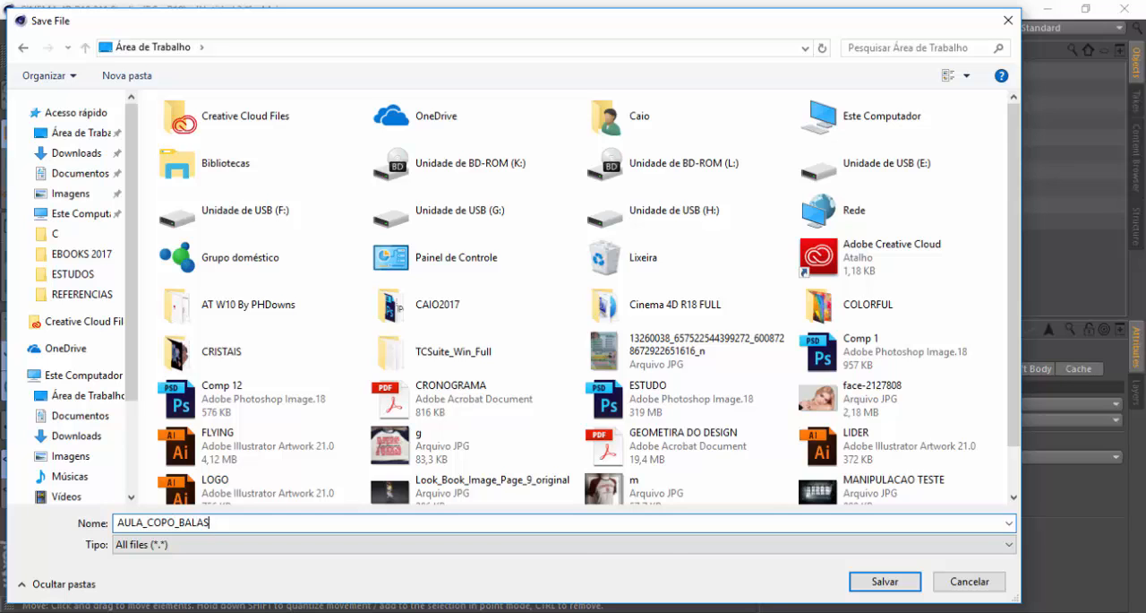
pyautogui.click(883, 580)
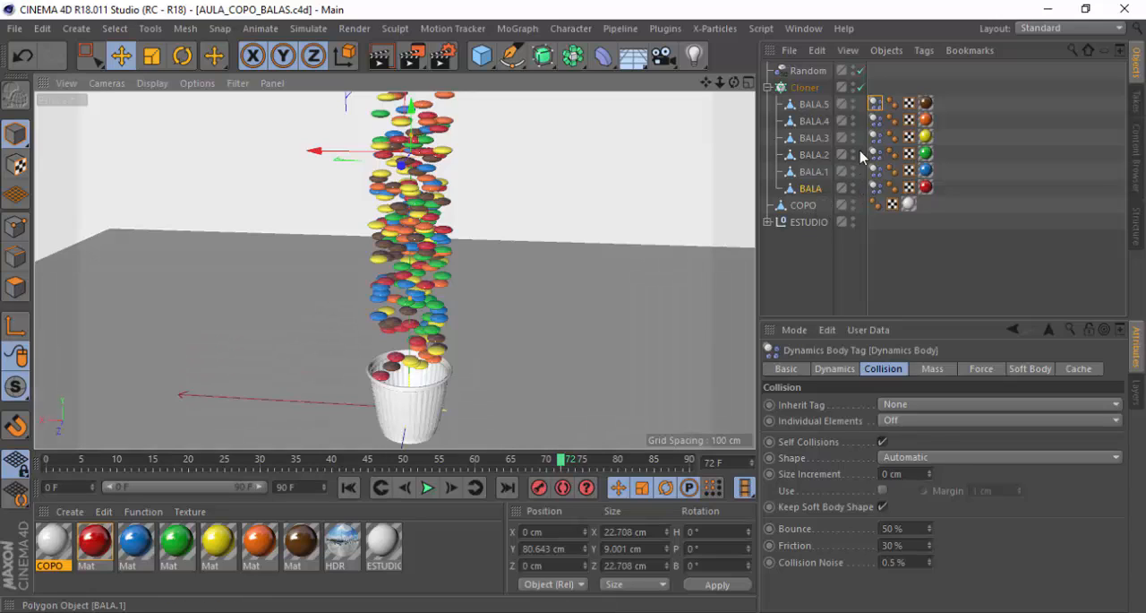
# Add a Collider Body tag to the COPO cup and copy it to the Floor inside ESTUDIO
pyautogui.click(803, 205)
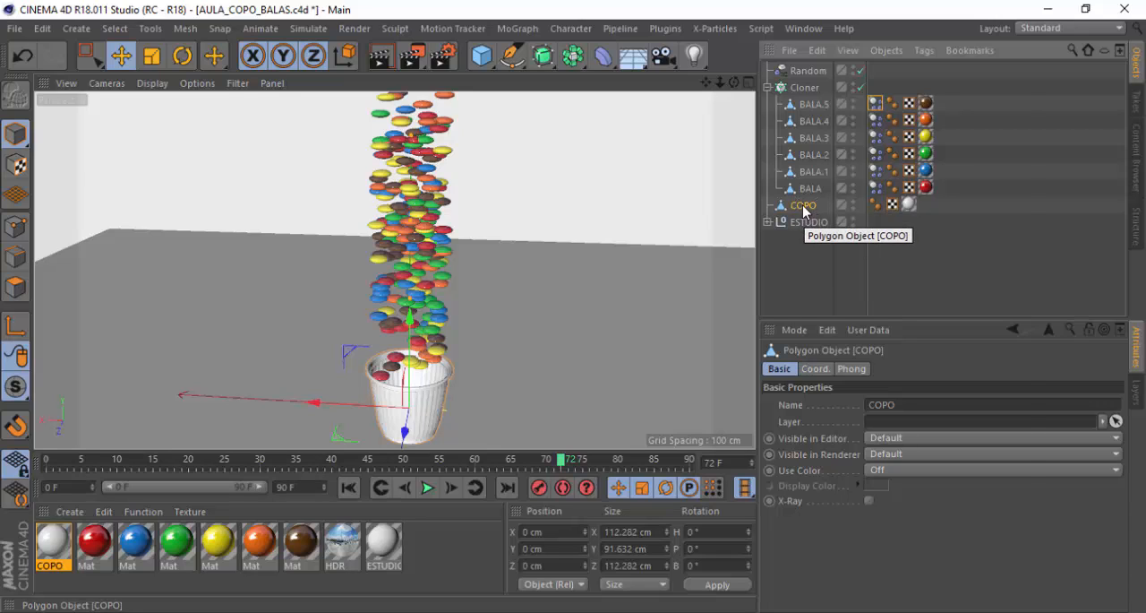
pyautogui.rightClick(804, 209)
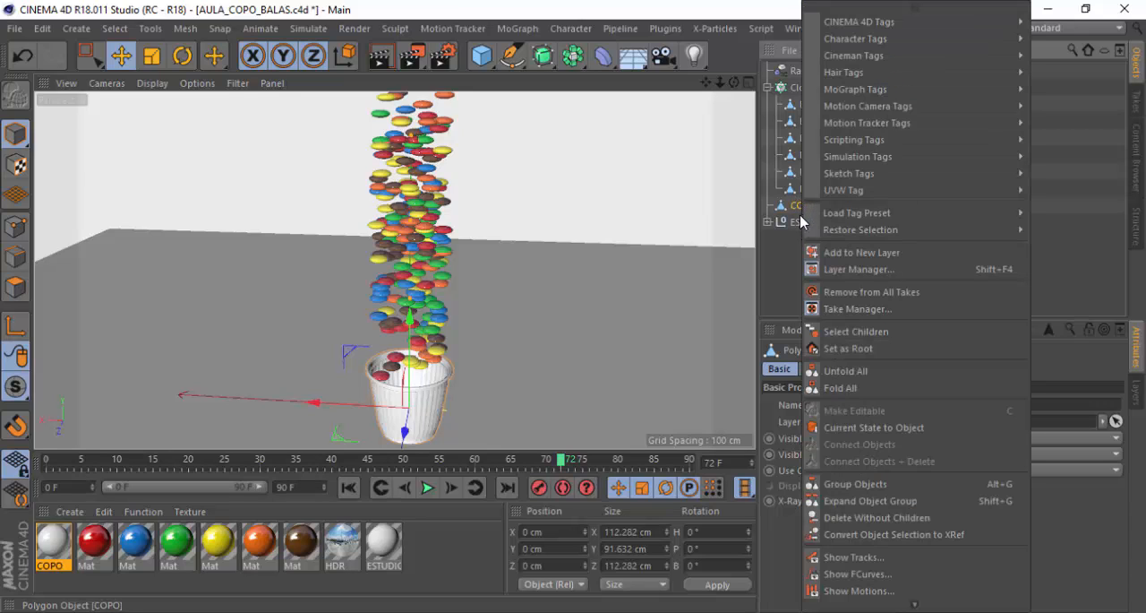
pyautogui.moveTo(882, 157)
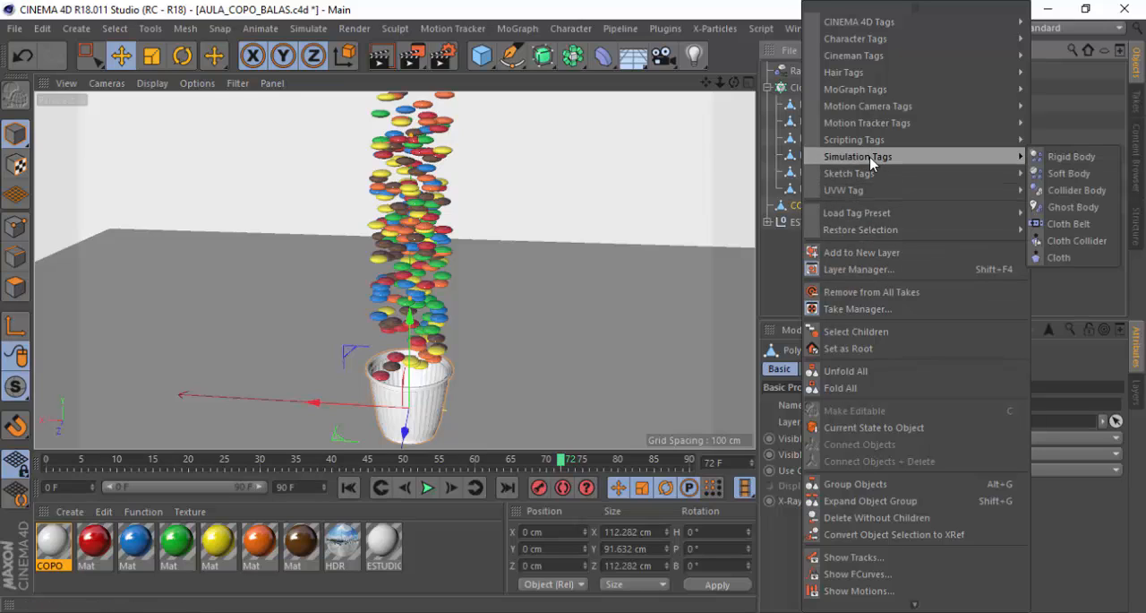
pyautogui.click(1077, 191)
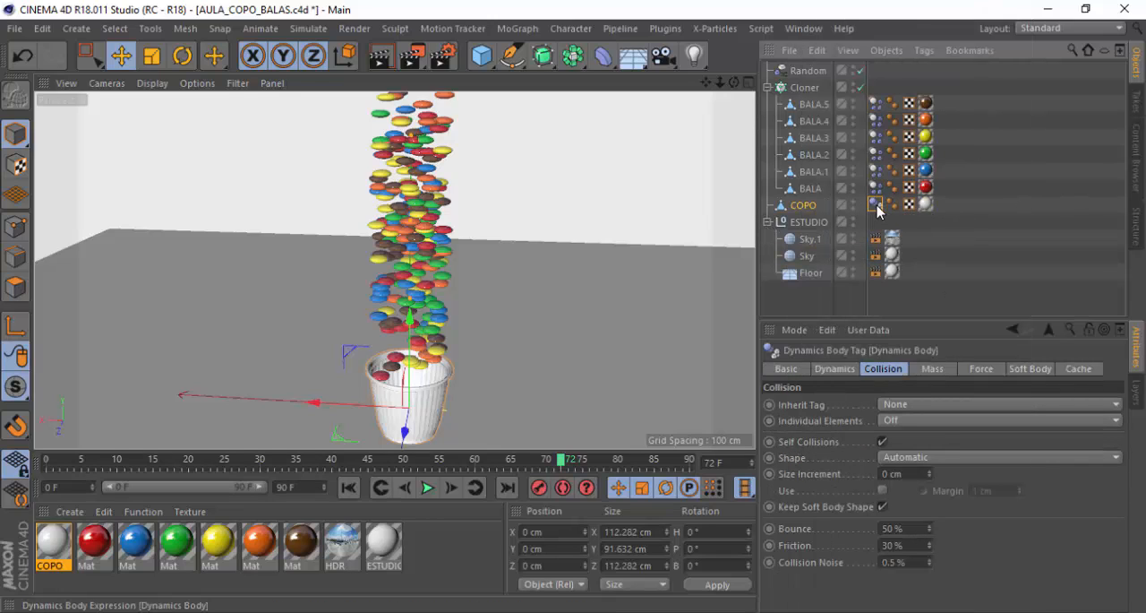
pyautogui.keyDown('ctrl'); pyautogui.moveTo(875, 205); pyautogui.dragTo(813, 280); pyautogui.keyUp('ctrl')
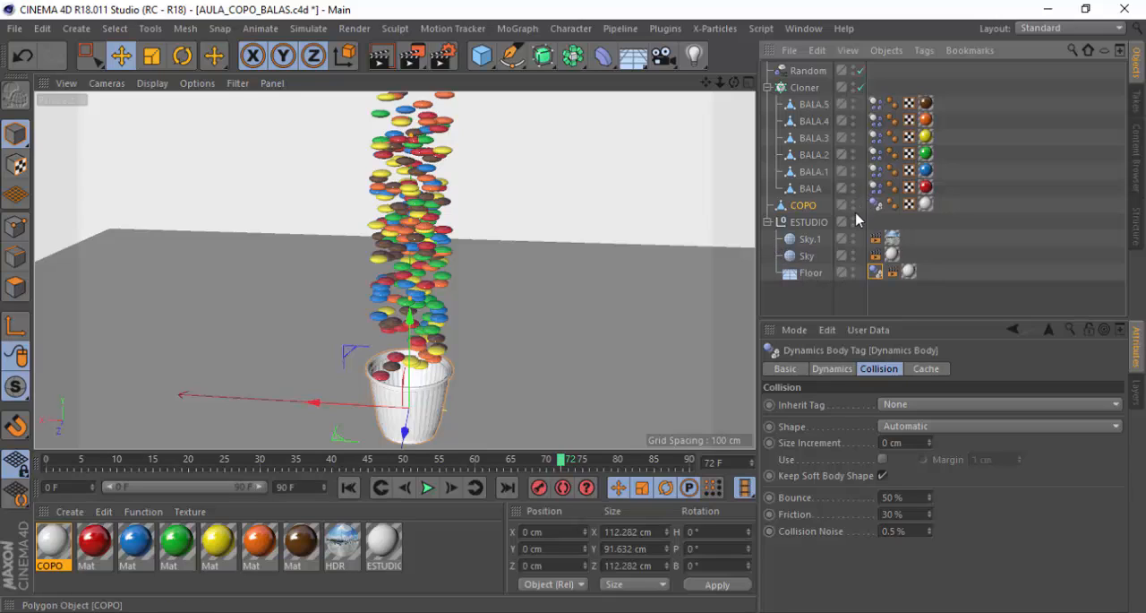
# Collapse the ESTUDIO group, disable the Cloner and Random objects, and select the single BALA candy
pyautogui.click(766, 222)
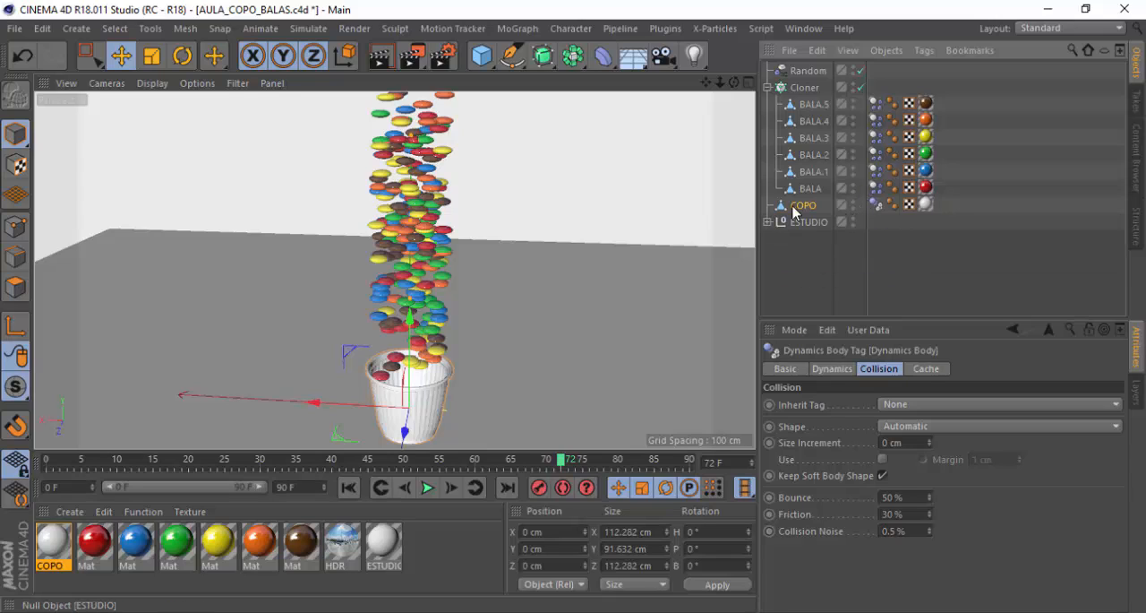
pyautogui.click(861, 87)
pyautogui.click(860, 70)
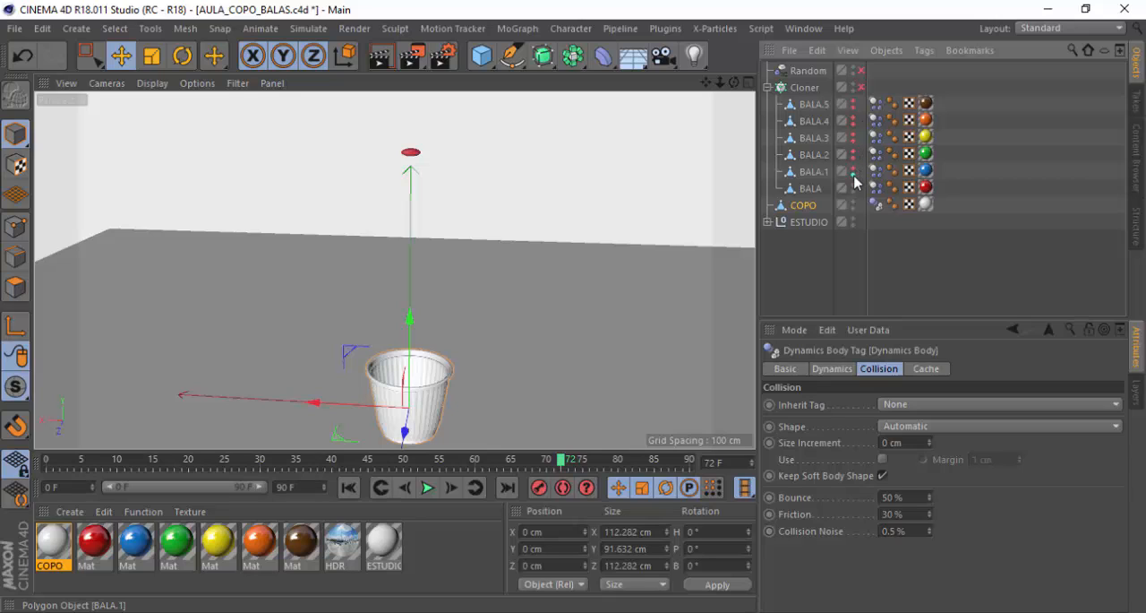
pyautogui.click(811, 189)
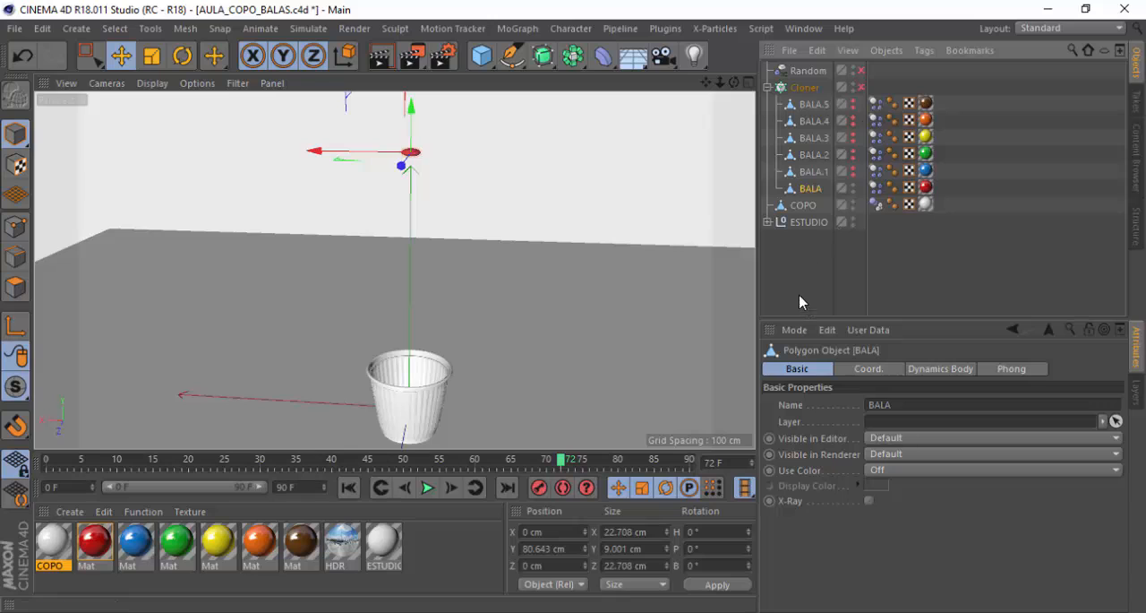
# Play the dynamics simulation with only the single red candy to check how it falls onto the cup
pyautogui.click(428, 487)
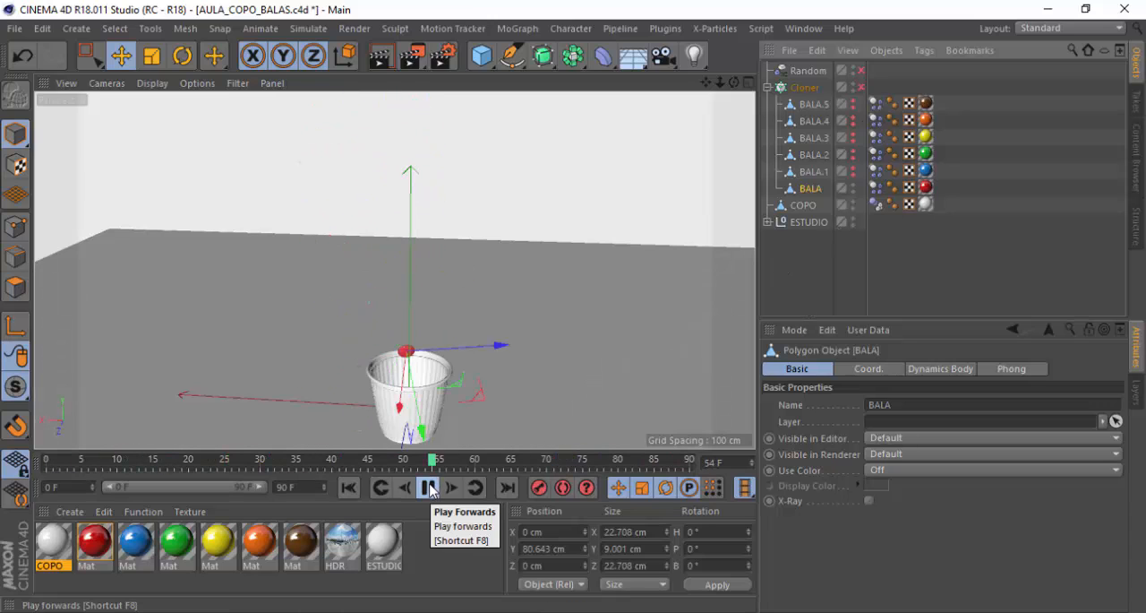
pyautogui.click(430, 488)
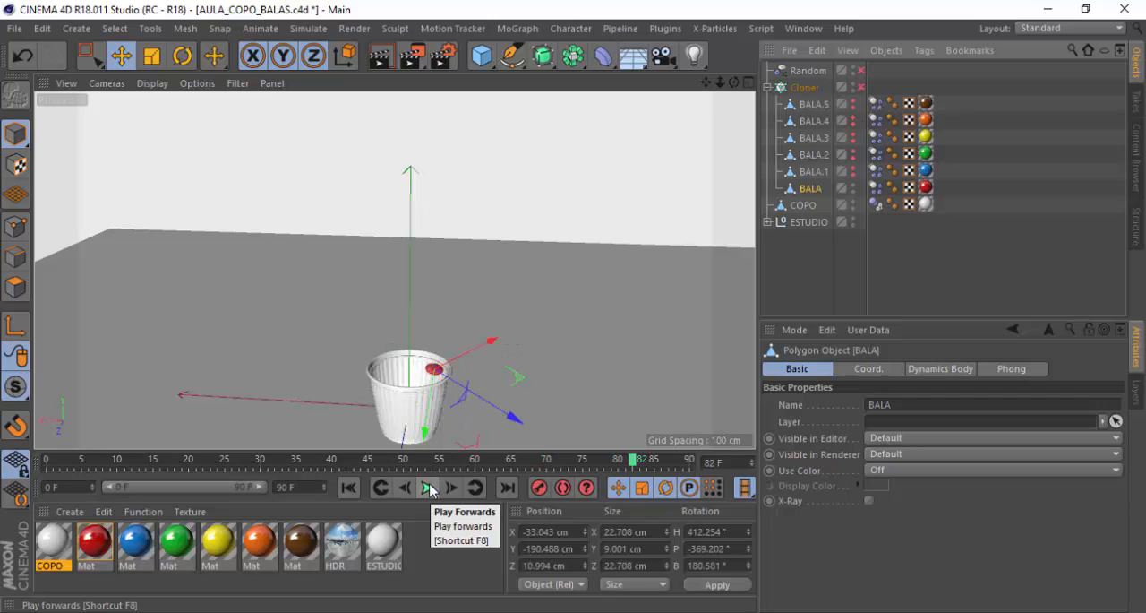
pyautogui.click(430, 488)
pyautogui.click(430, 488)
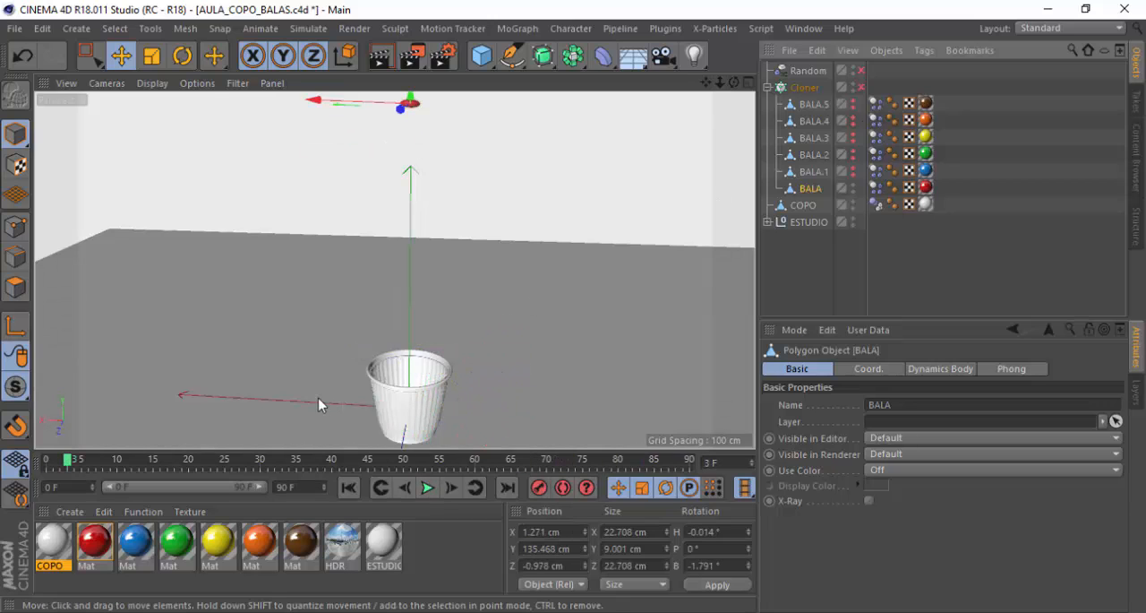
# Examine the COPO cup's rim and opening in the perspective and Right views
pyautogui.scroll(5, 409, 379)
pyautogui.scroll(-6, 402, 233)
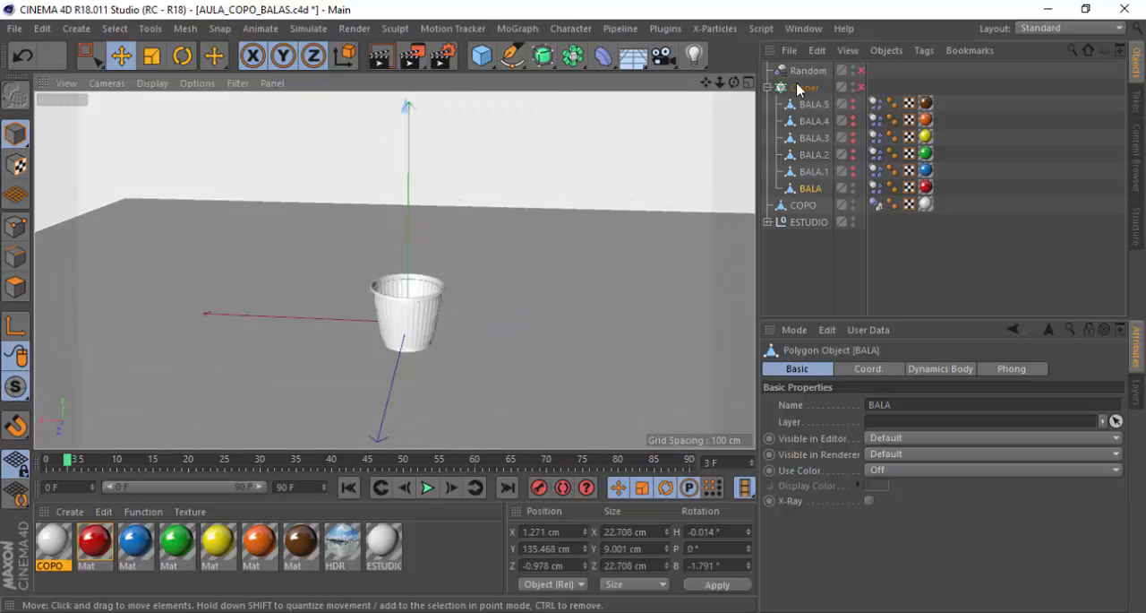
pyautogui.click(803, 205)
pyautogui.scroll(2, 398, 301)
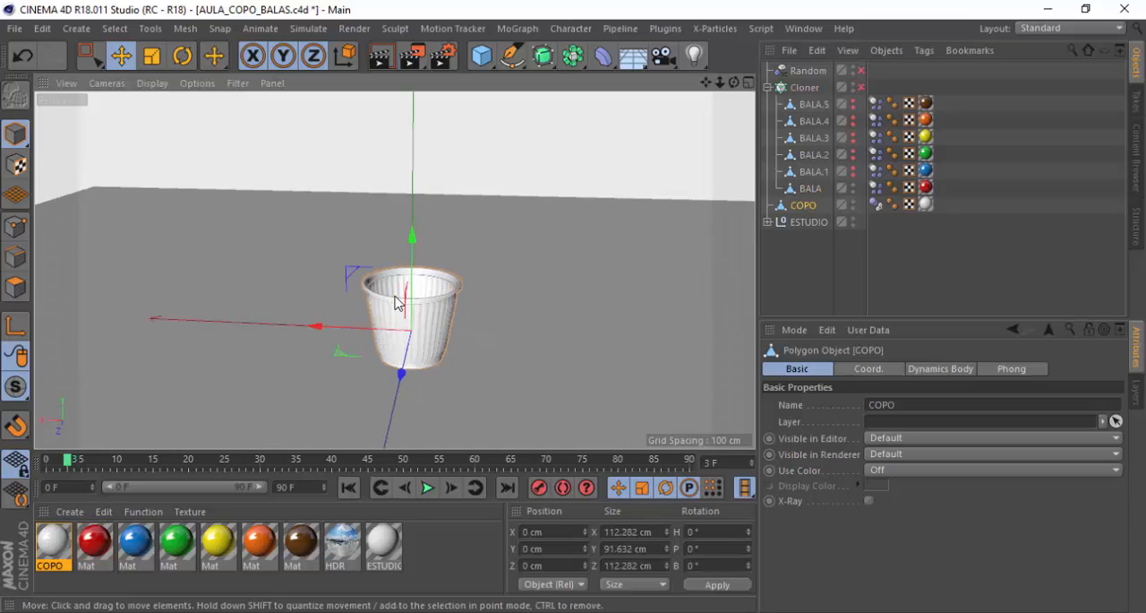
pyautogui.scroll(1, 397, 301)
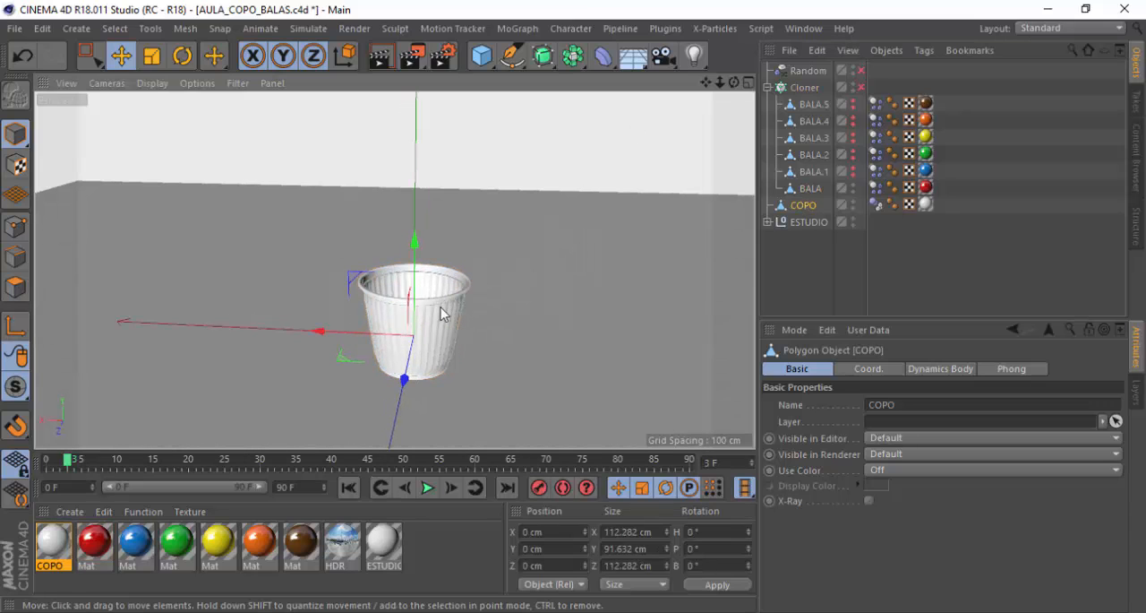
pyautogui.keyDown('alt'); pyautogui.moveTo(442, 306); pyautogui.dragTo(456, 270); pyautogui.keyUp('alt')
pyautogui.scroll(3, 445, 283)
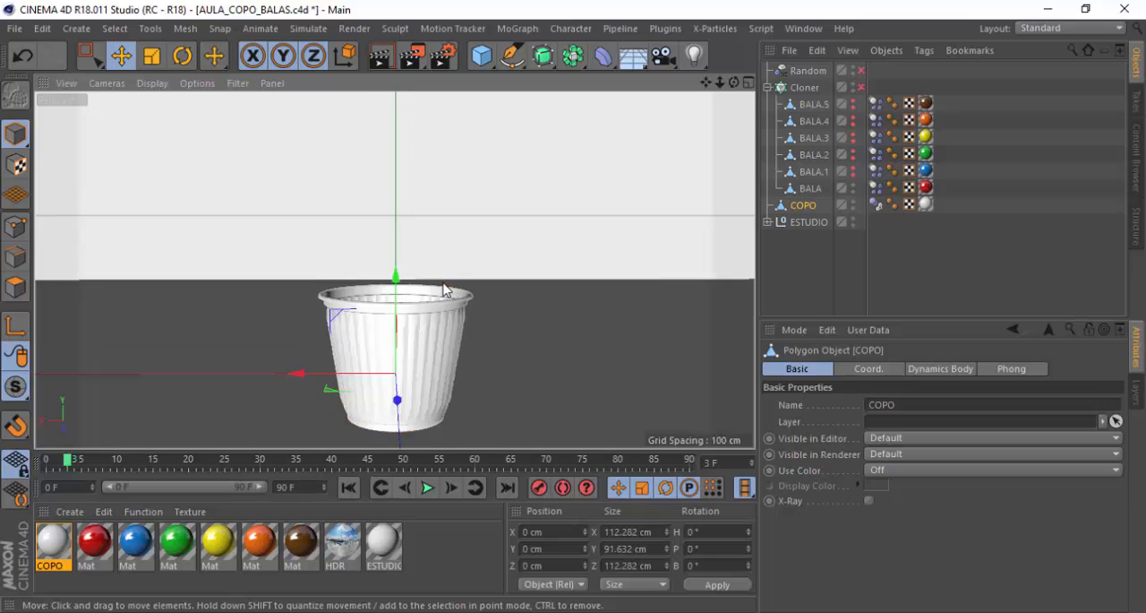
pyautogui.scroll(5, 443, 282)
pyautogui.scroll(-7, 287, 245)
pyautogui.scroll(3, 251, 290)
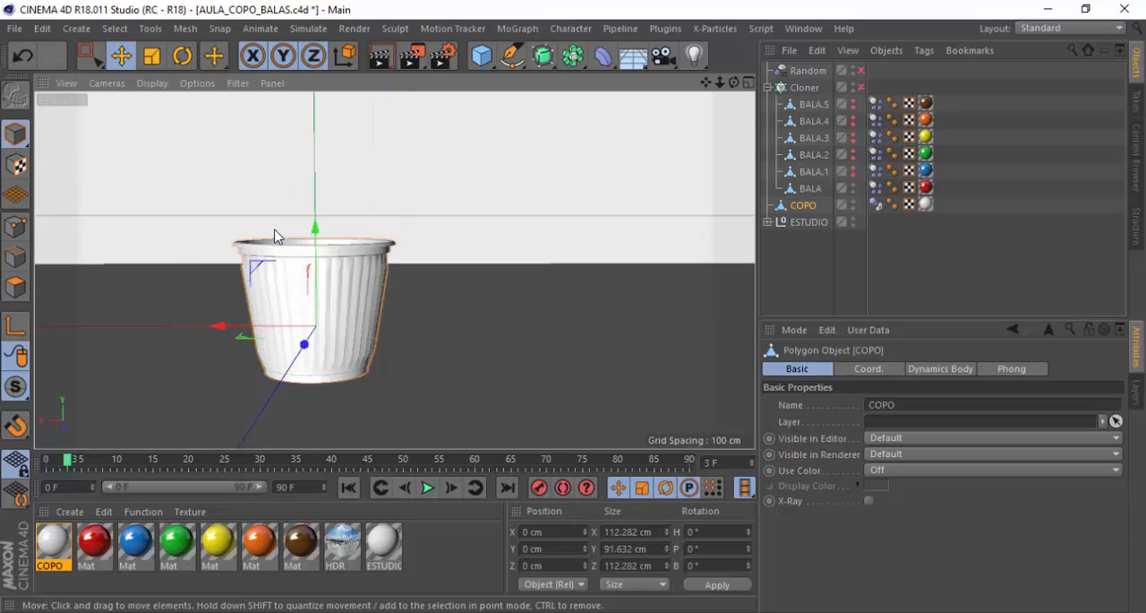
pyautogui.scroll(1, 278, 237)
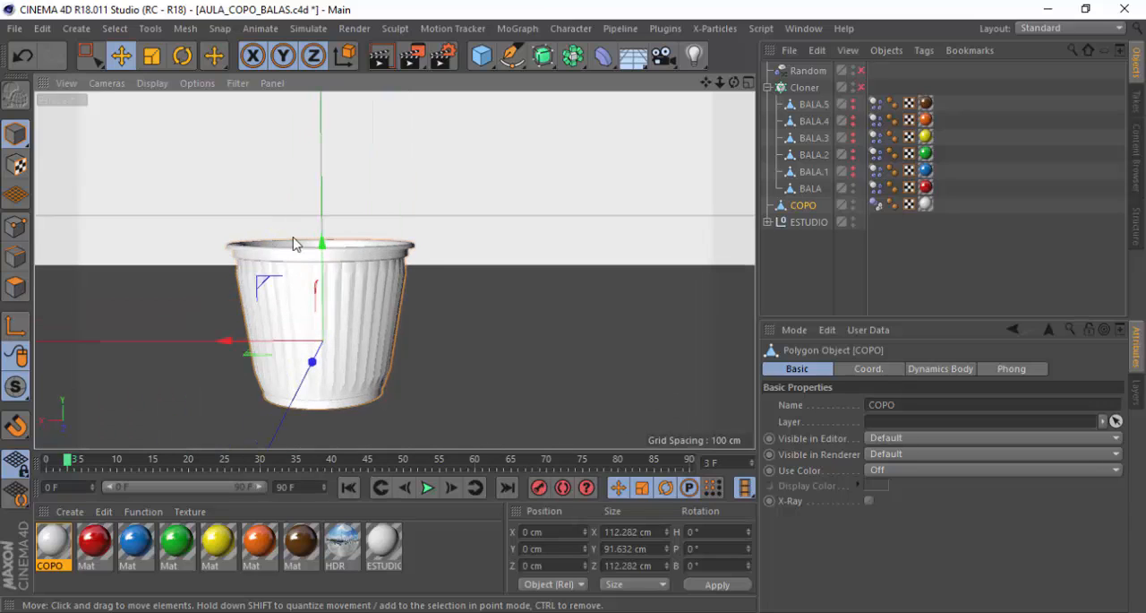
pyautogui.click(749, 83)
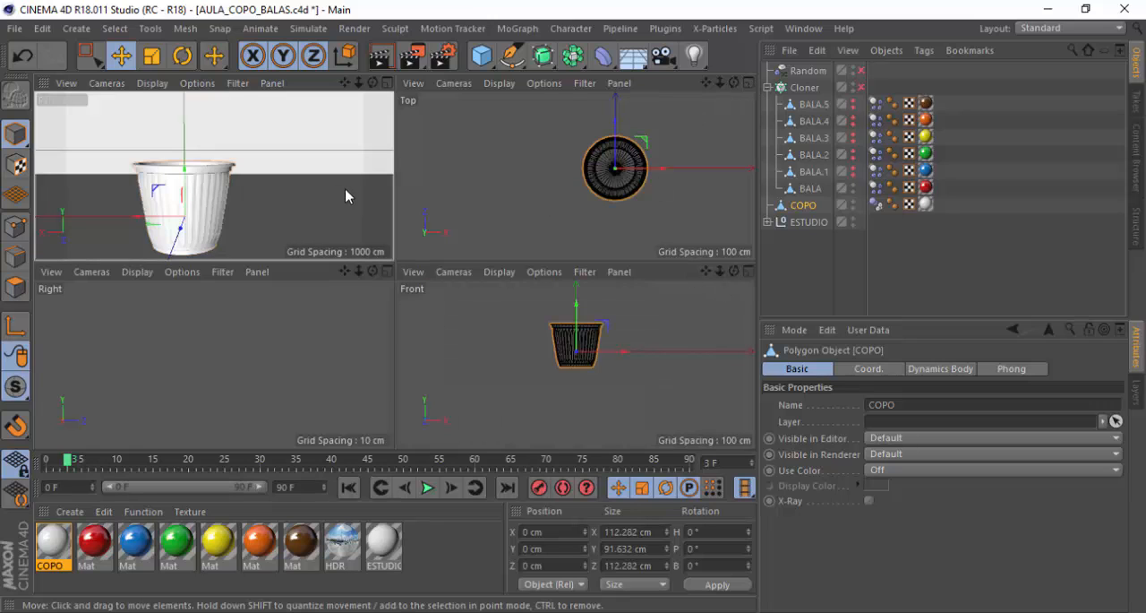
pyautogui.middleClick(368, 336)
pyautogui.scroll(-6, 368, 332)
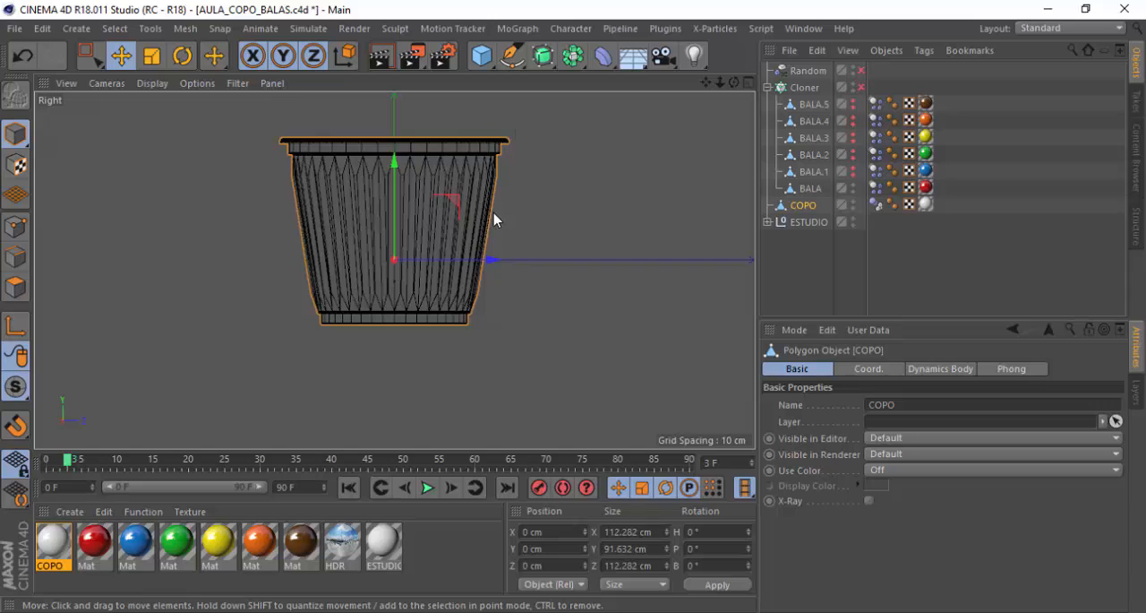
pyautogui.scroll(-4, 378, 238)
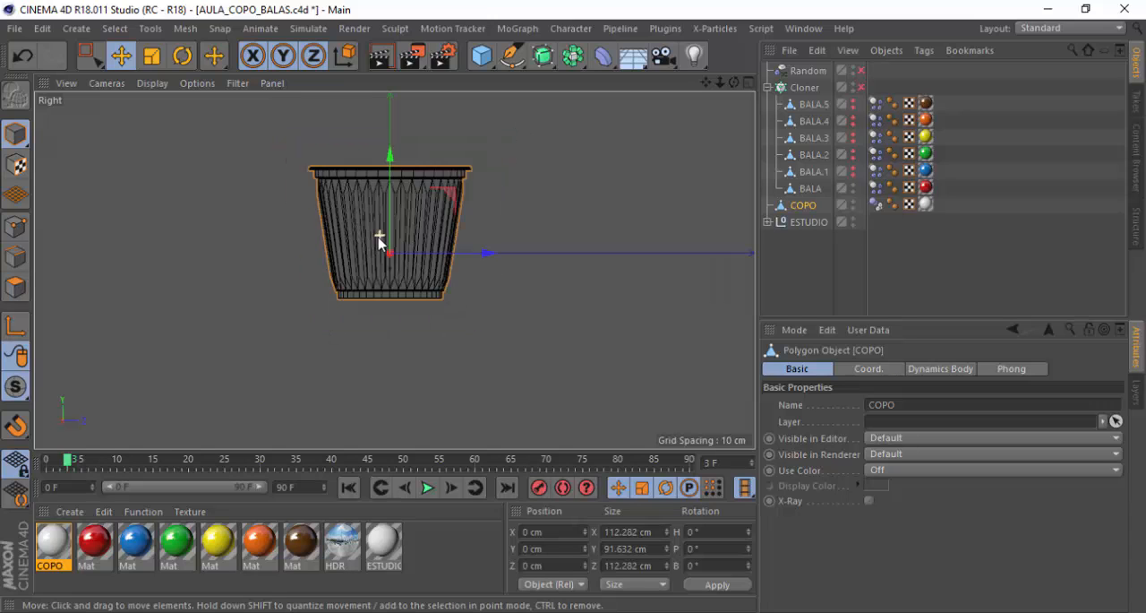
pyautogui.click(749, 83)
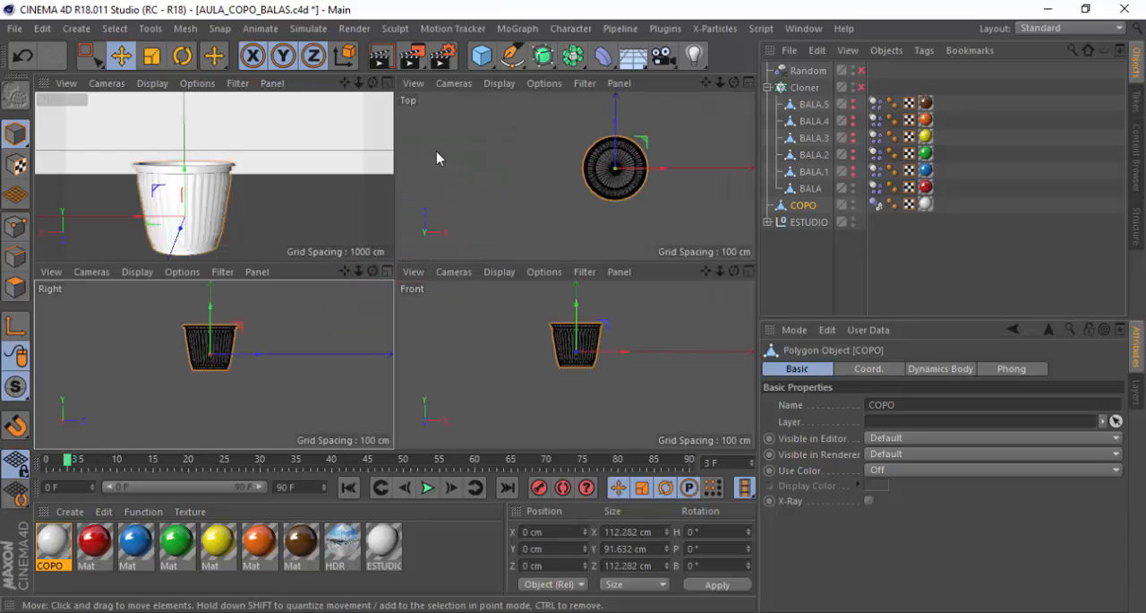
pyautogui.click(389, 83)
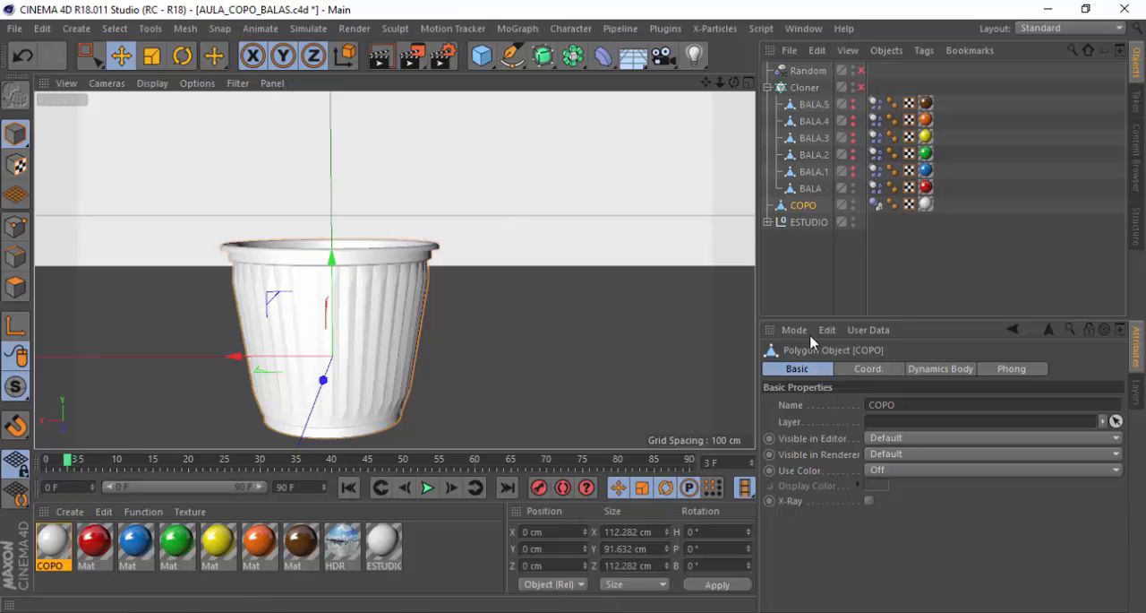
pyautogui.keyDown('alt'); pyautogui.moveTo(372, 250); pyautogui.dragTo(356, 310); pyautogui.keyUp('alt')
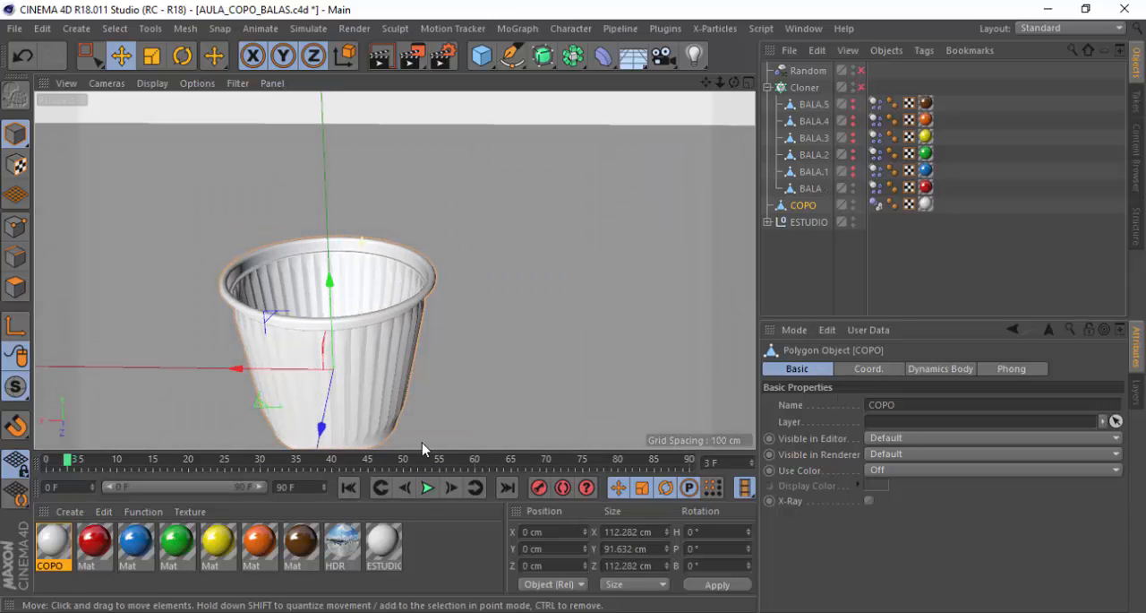
# Replay the simulation close to the cup and inspect from the side where the red candy lands on the rim
pyautogui.click(428, 488)
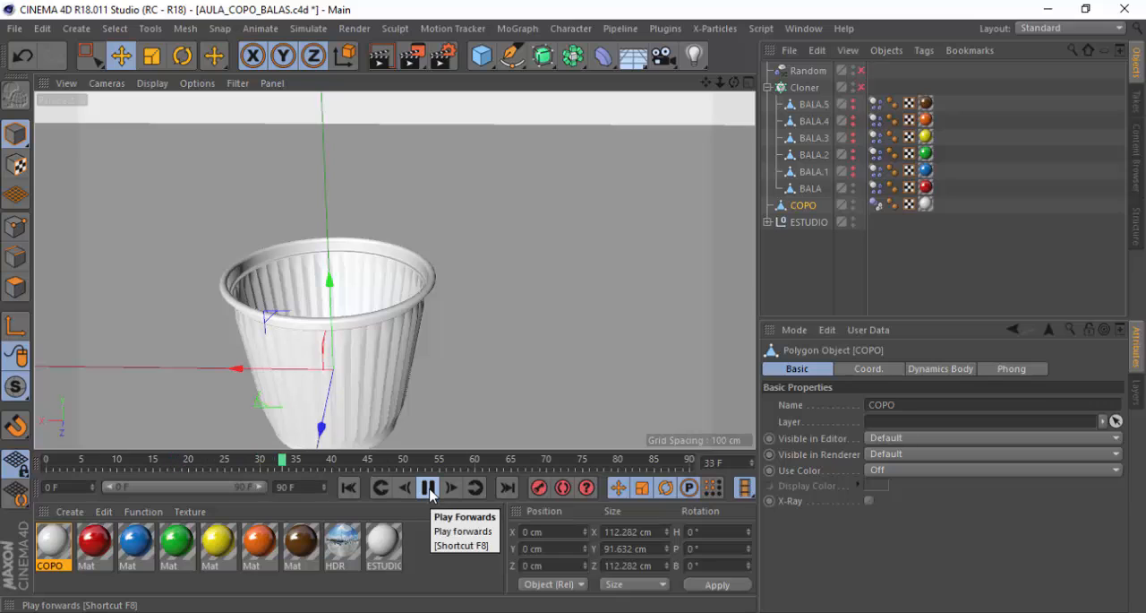
pyautogui.click(428, 488)
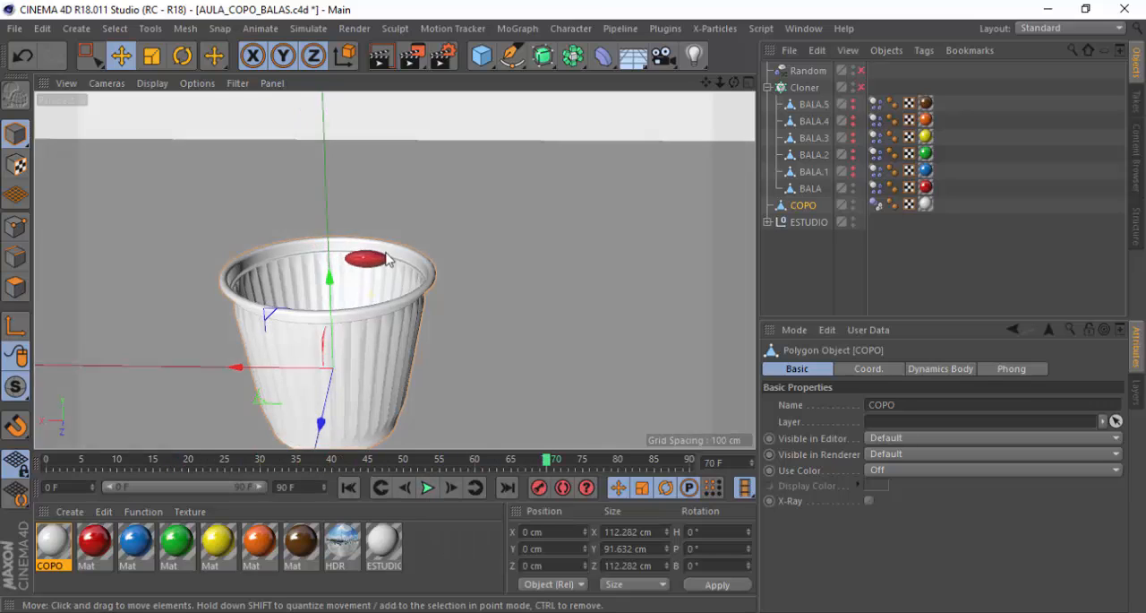
pyautogui.keyDown('alt'); pyautogui.moveTo(386, 254); pyautogui.dragTo(397, 224); pyautogui.keyUp('alt')
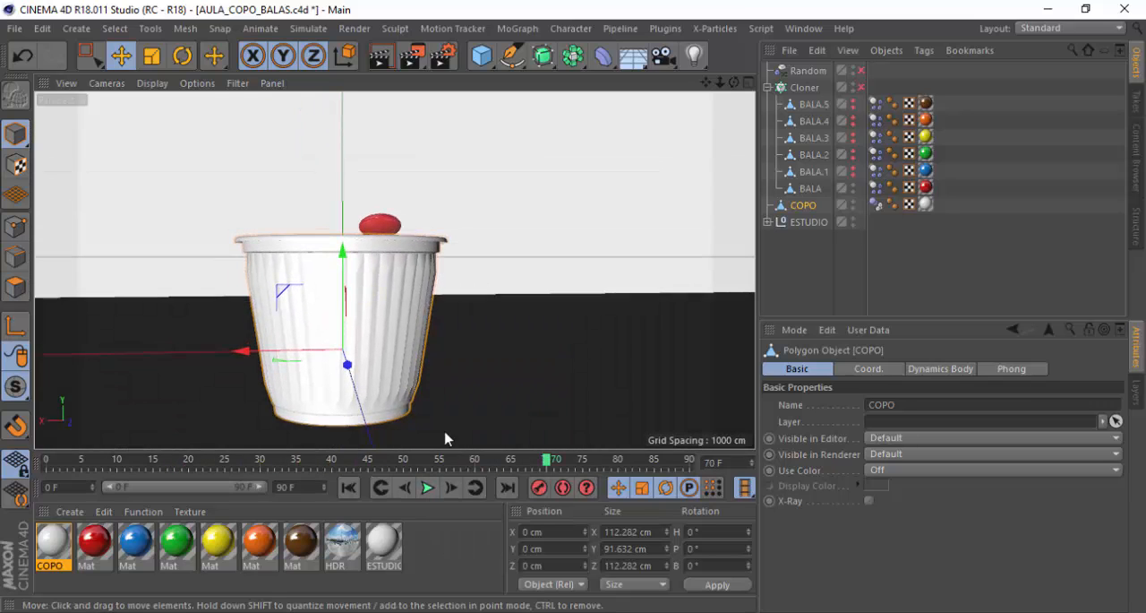
pyautogui.click(434, 488)
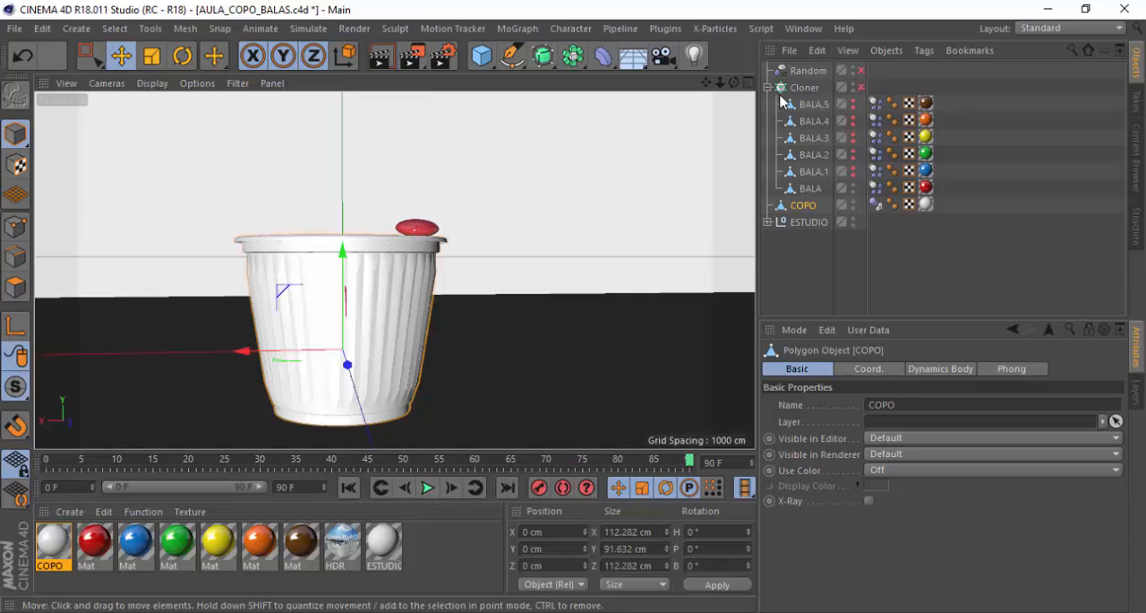
# Set the collision shape of COPO's dynamics body tag to Static Mesh
pyautogui.click(876, 205)
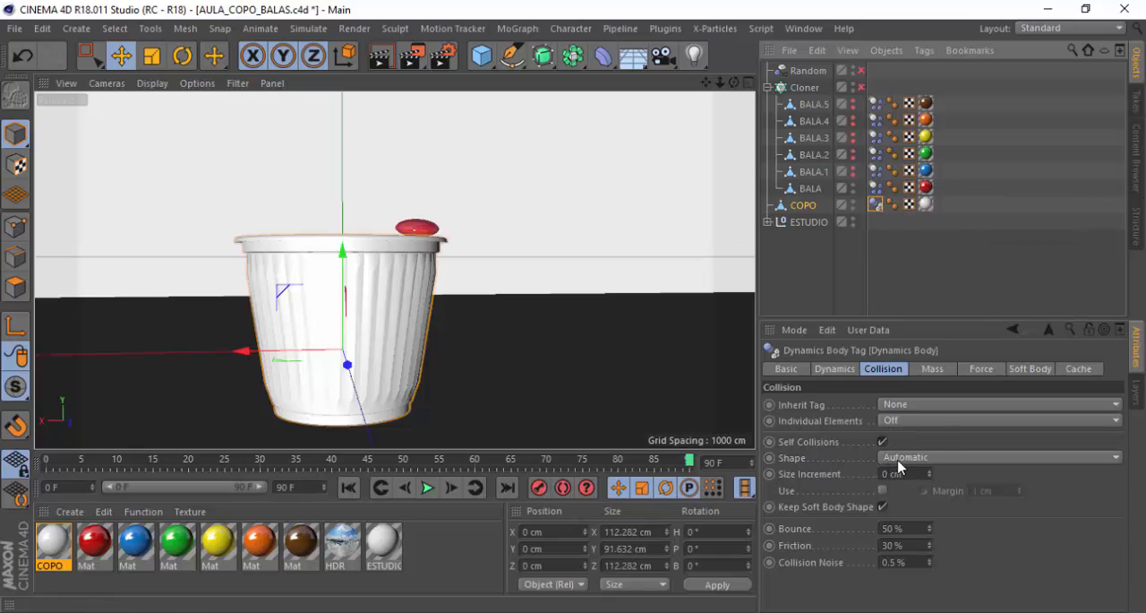
pyautogui.click(854, 369)
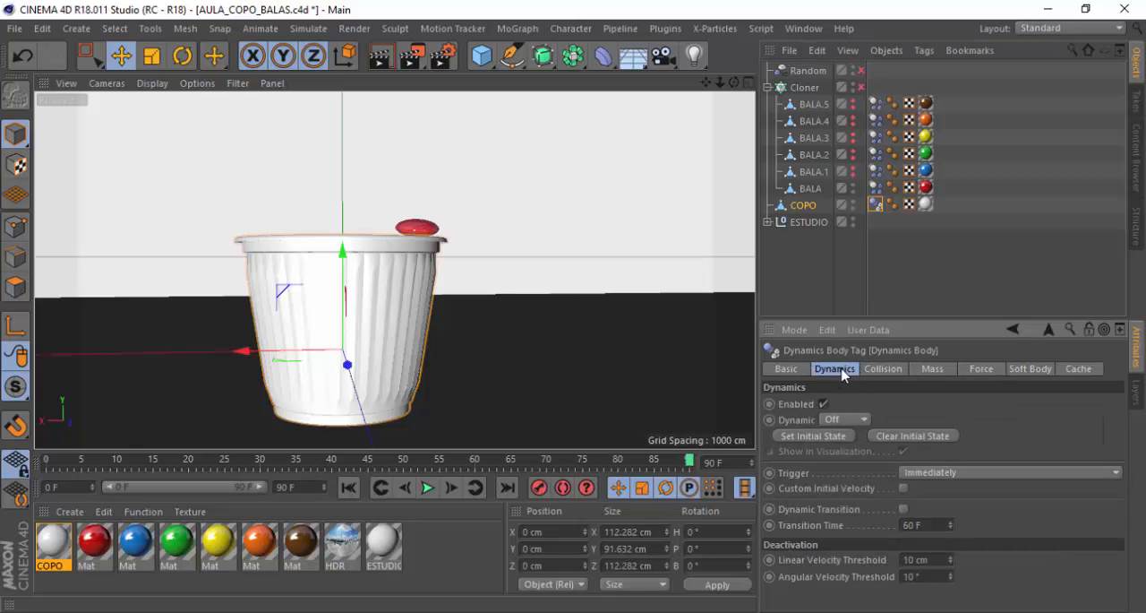
pyautogui.click(885, 369)
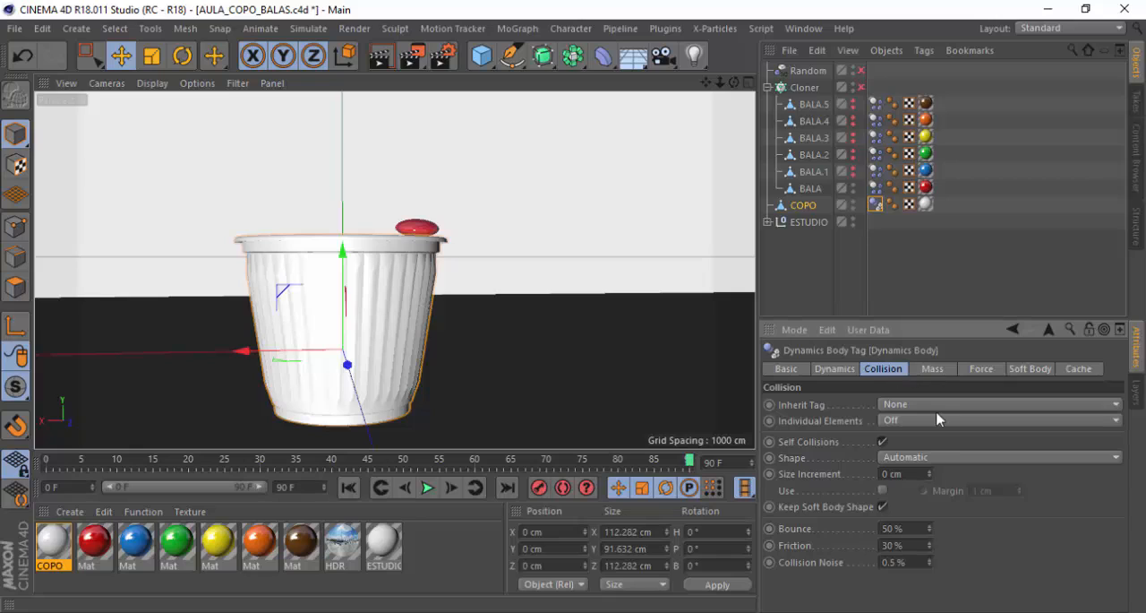
pyautogui.click(901, 458)
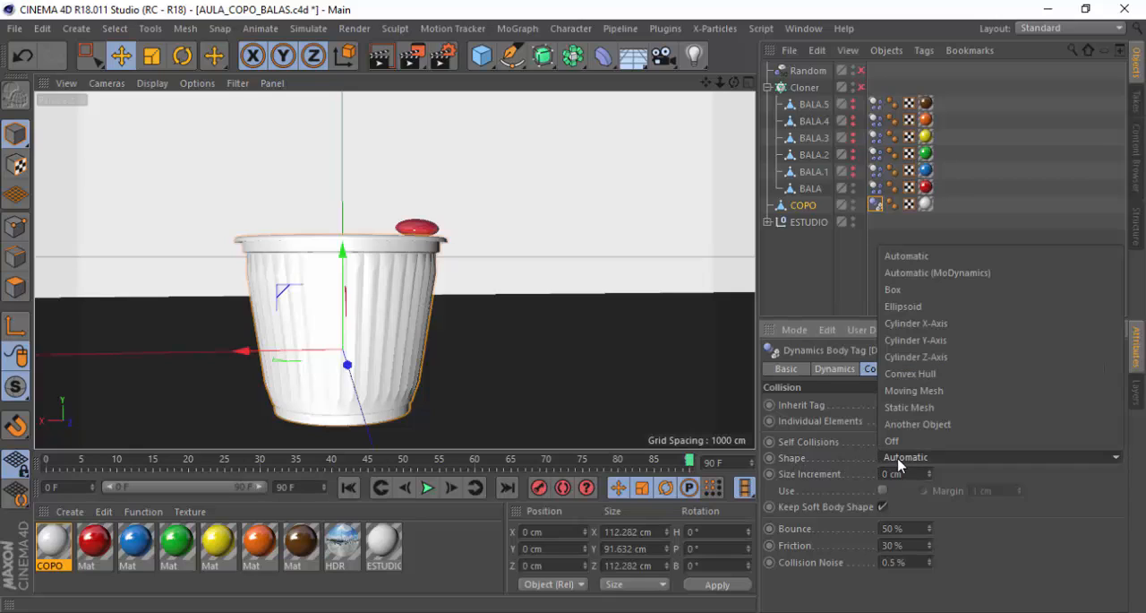
pyautogui.click(909, 407)
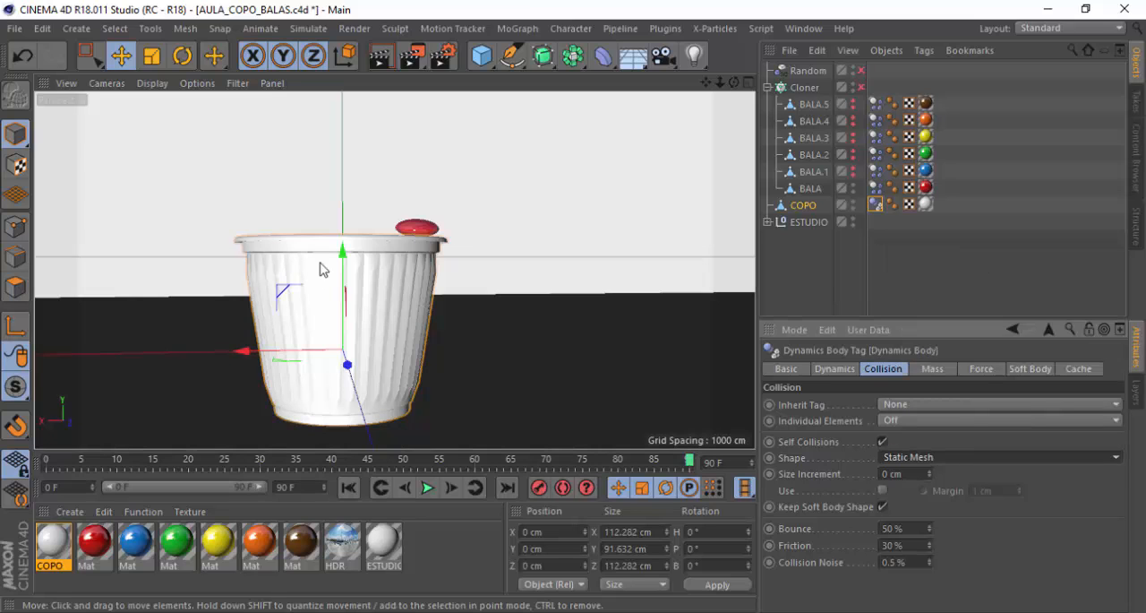
# Display the perspective view in Gouraud shading with lines and look down into the cup's interior
pyautogui.scroll(1, 321, 266)
pyautogui.moveTo(705, 83); pyautogui.dragTo(729, 55)
pyautogui.keyDown('alt'); pyautogui.moveTo(388, 280); pyautogui.dragTo(388, 236); pyautogui.keyUp('alt')
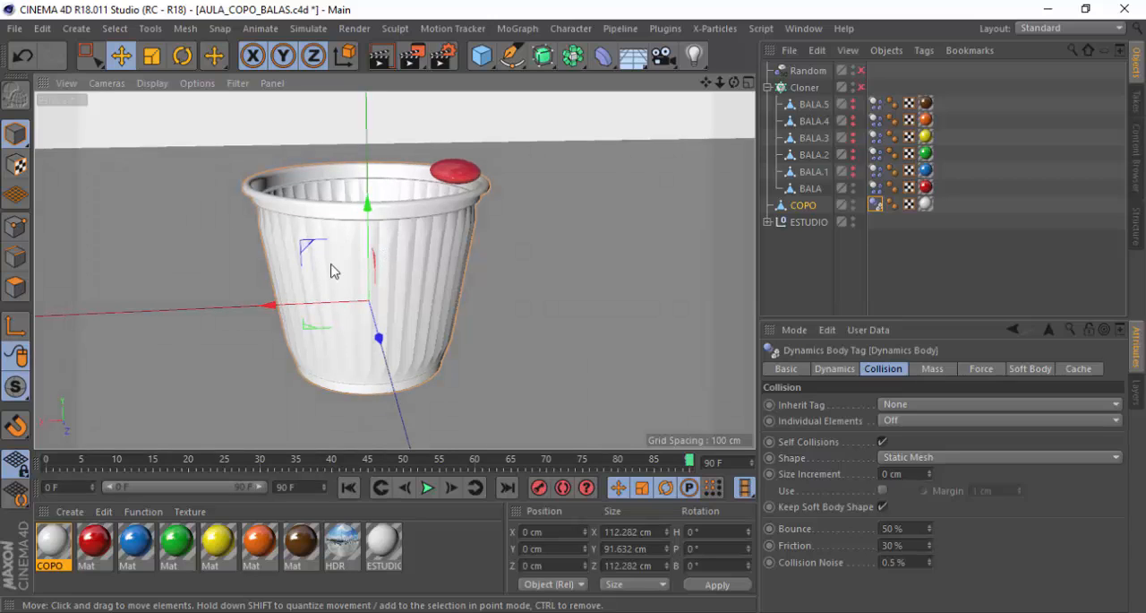
pyautogui.scroll(3, 330, 244)
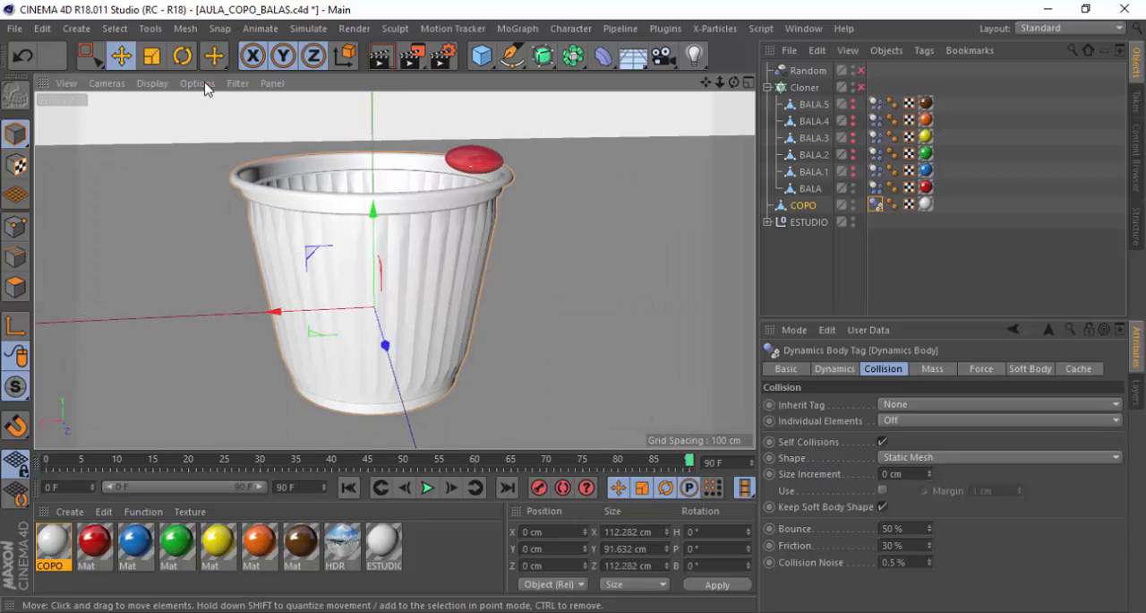
pyautogui.click(150, 83)
pyautogui.click(170, 122)
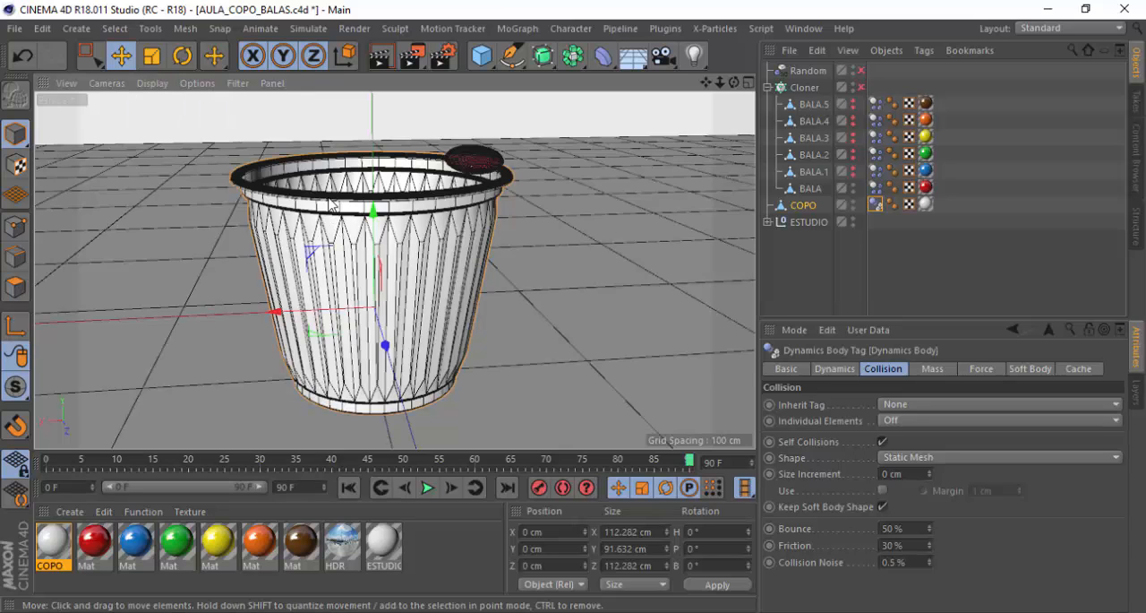
pyautogui.scroll(2, 329, 199)
pyautogui.keyDown('alt'); pyautogui.moveTo(280, 169); pyautogui.dragTo(284, 206); pyautogui.keyUp('alt')
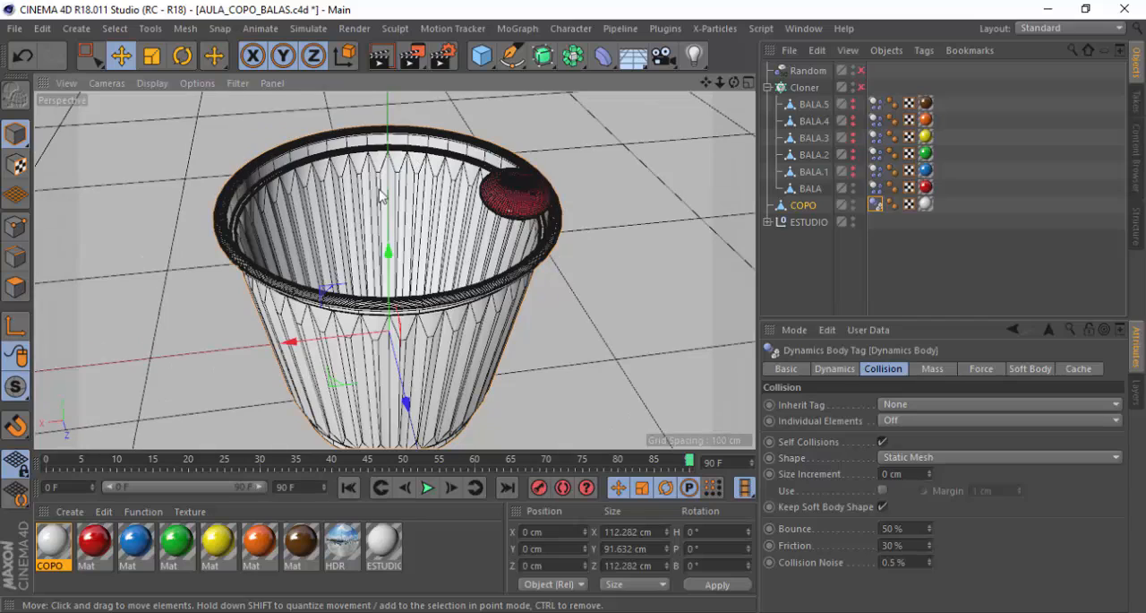
pyautogui.keyDown('alt'); pyautogui.moveTo(242, 161); pyautogui.dragTo(298, 262); pyautogui.keyUp('alt')
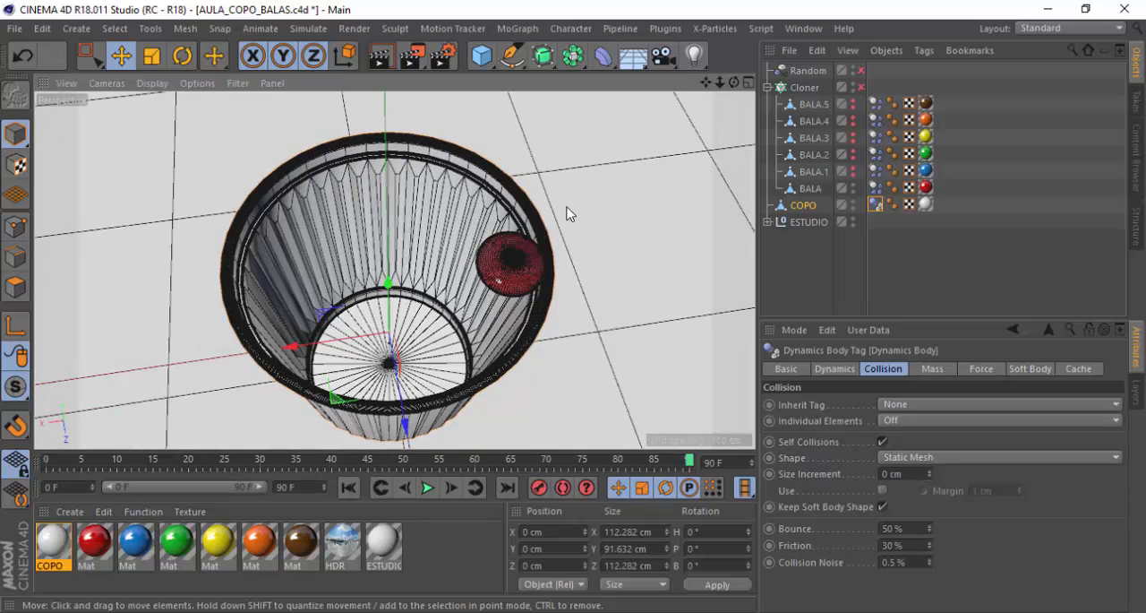
# Replay the simulation and inspect the red candy falling inside COPO from above and in the Right view
pyautogui.click(427, 487)
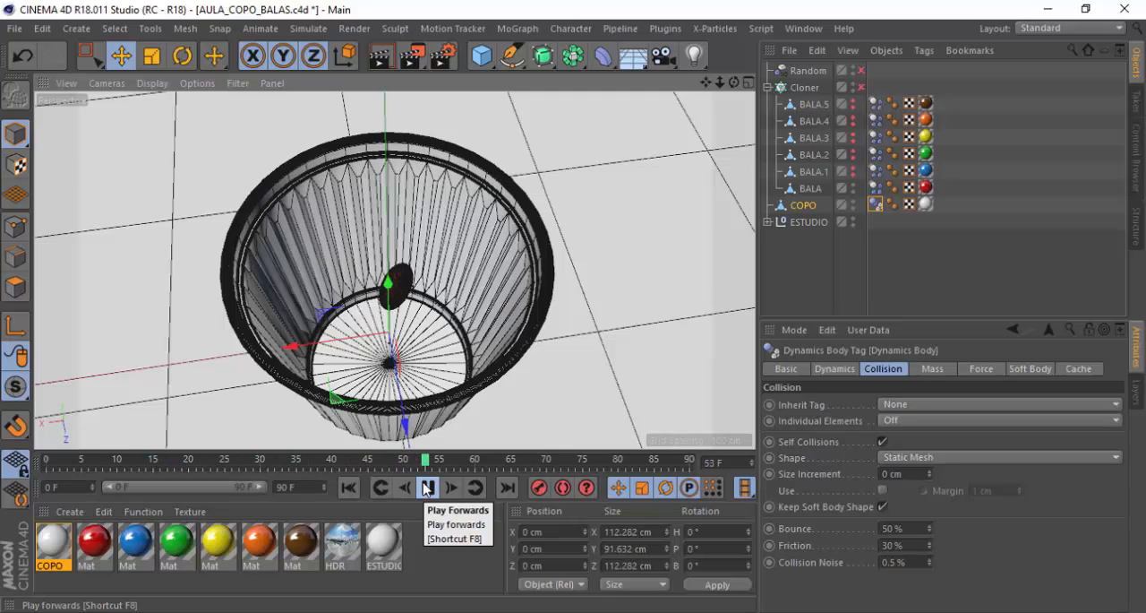
pyautogui.keyDown('alt'); pyautogui.moveTo(531, 369); pyautogui.dragTo(531, 400); pyautogui.keyUp('alt')
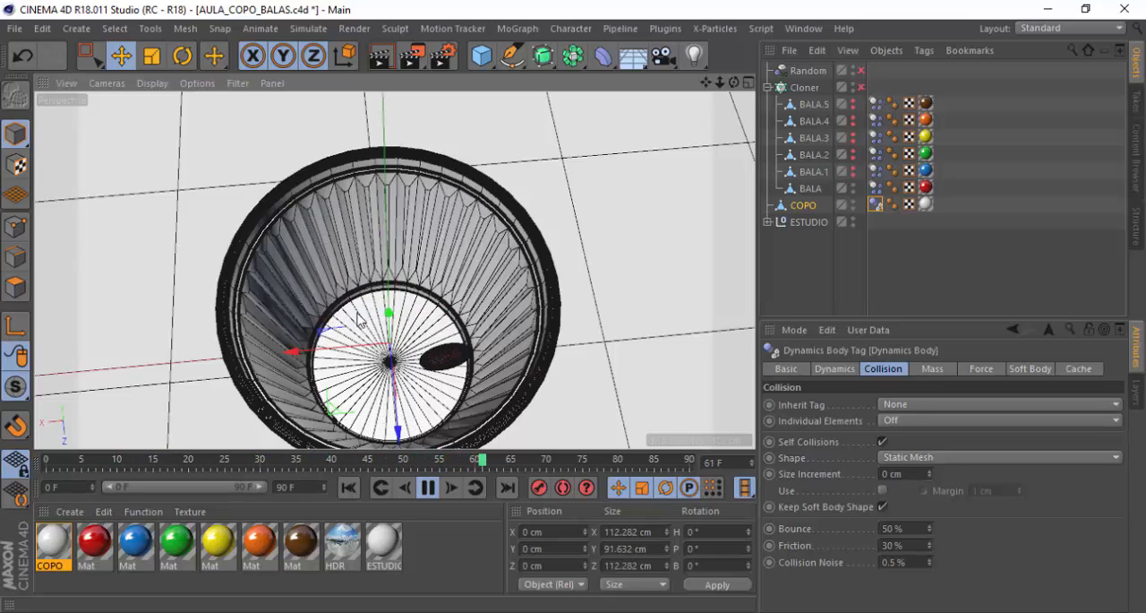
pyautogui.click(748, 82)
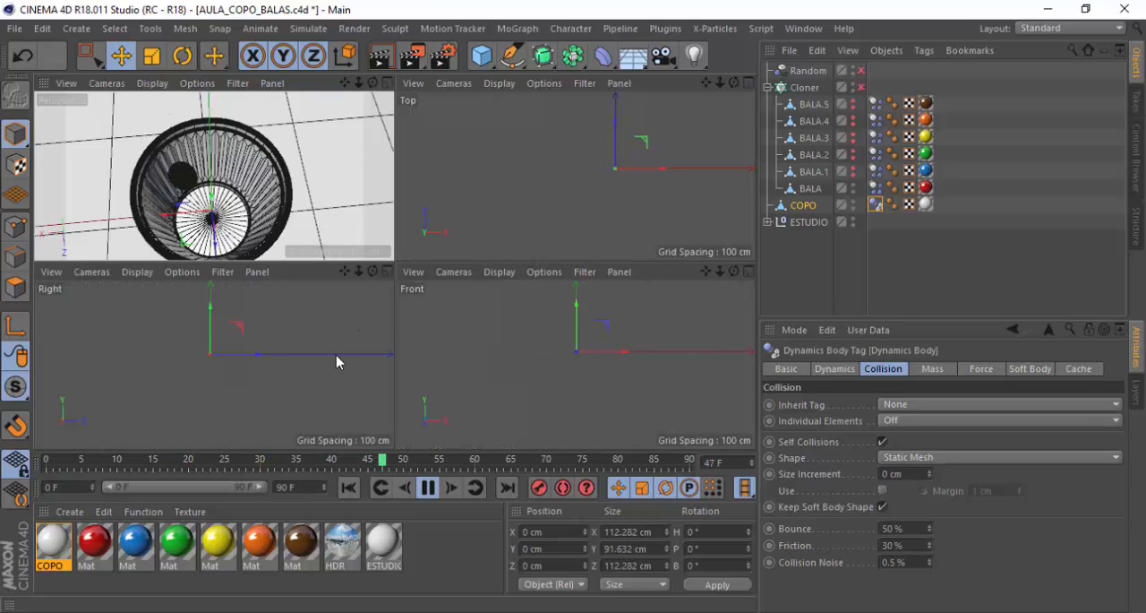
pyautogui.middleClick(392, 285)
pyautogui.scroll(5, 399, 291)
pyautogui.scroll(3, 395, 242)
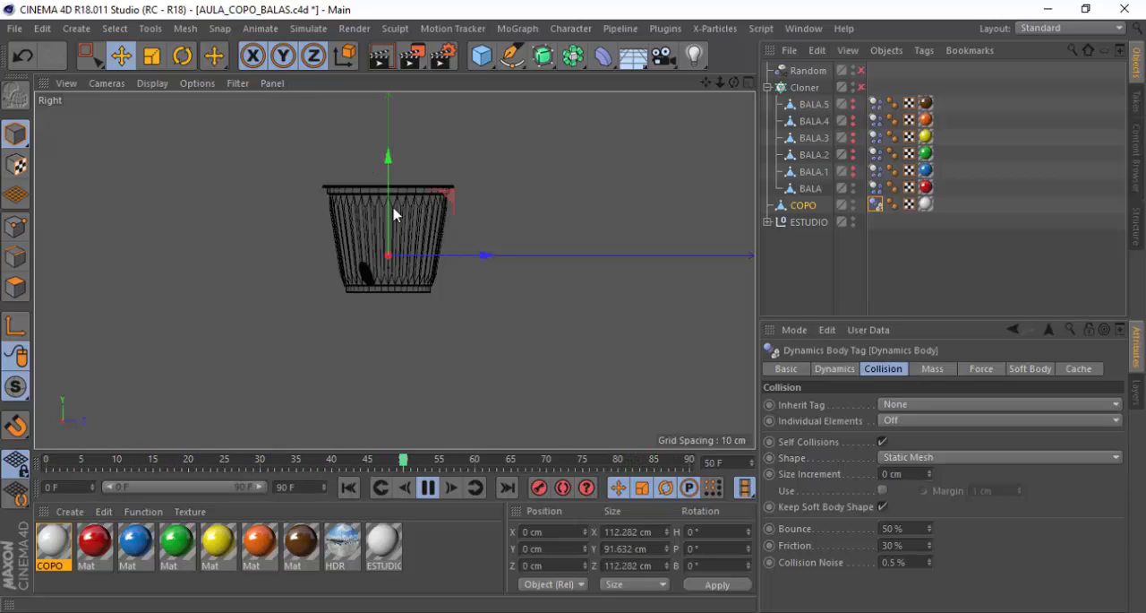
pyautogui.scroll(1, 394, 188)
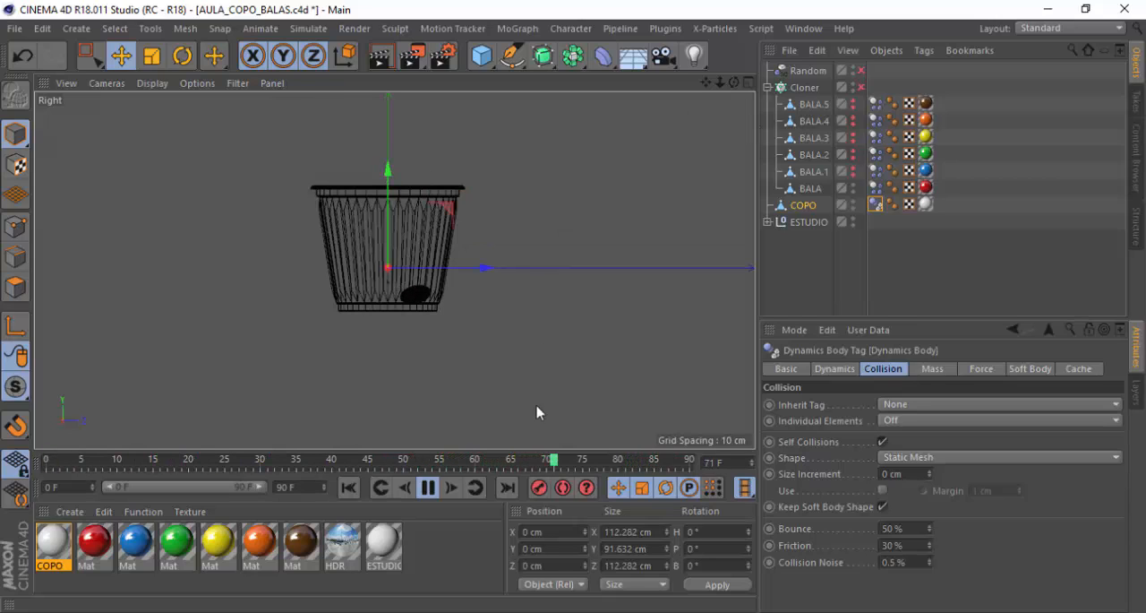
pyautogui.click(427, 487)
# Set the collision shape of the dynamics body tag on ESTUDIO's Floor to Static Mesh
pyautogui.click(749, 82)
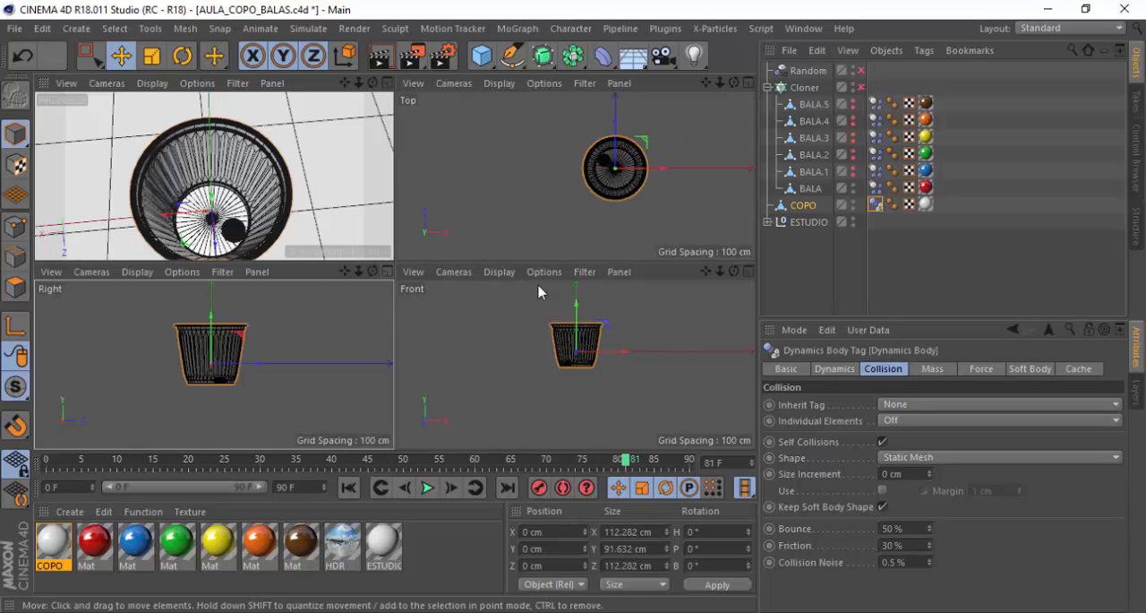
pyautogui.click(389, 82)
pyautogui.keyDown('alt'); pyautogui.moveTo(385, 157); pyautogui.dragTo(340, 217); pyautogui.keyUp('alt')
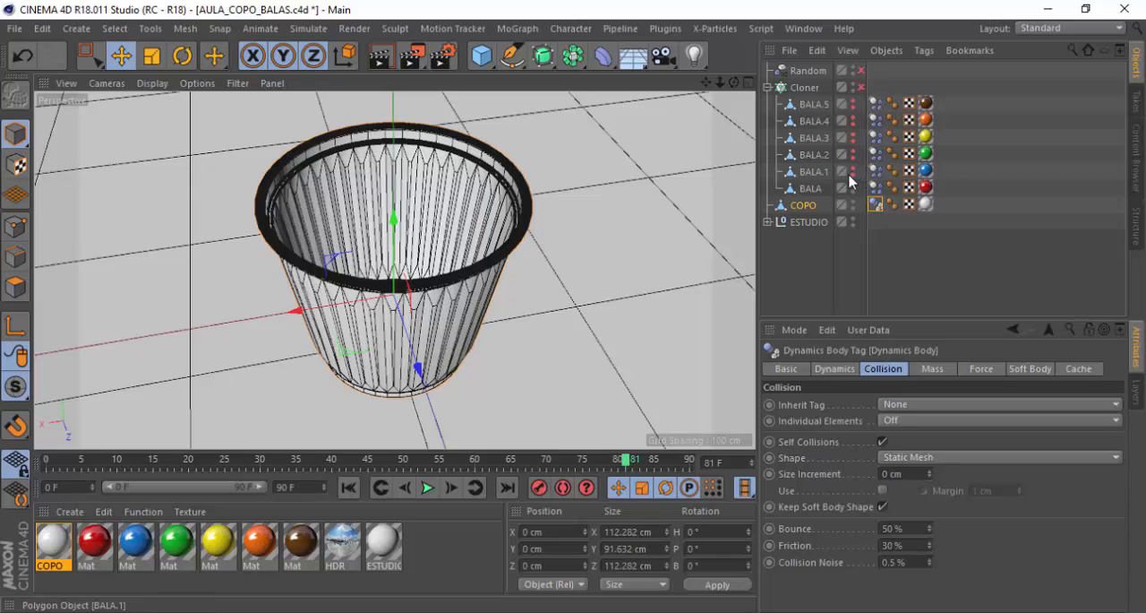
pyautogui.click(767, 221)
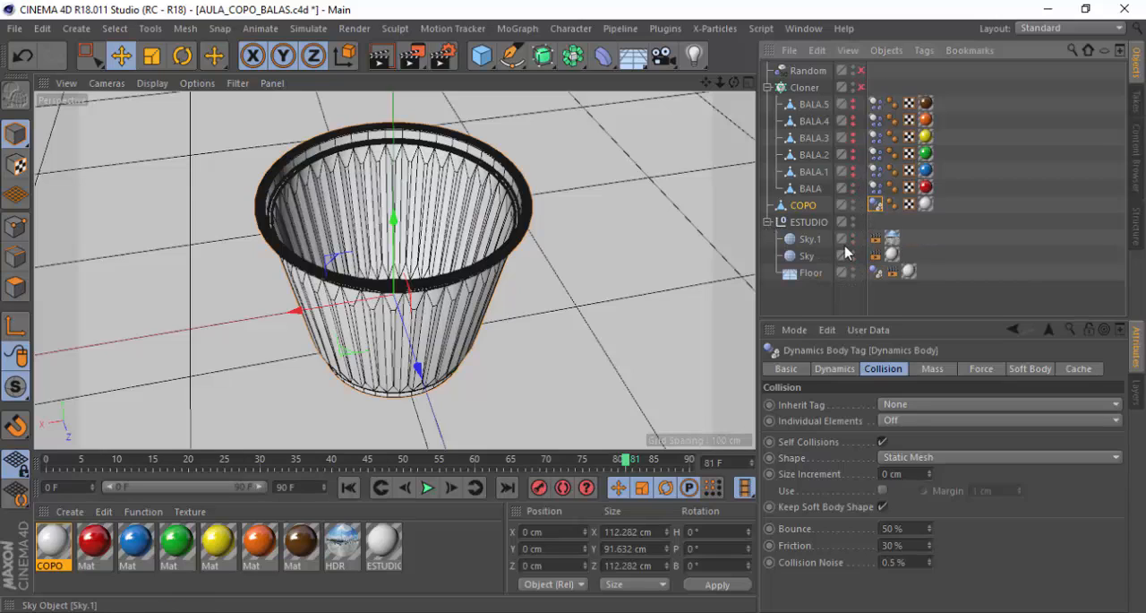
pyautogui.click(876, 272)
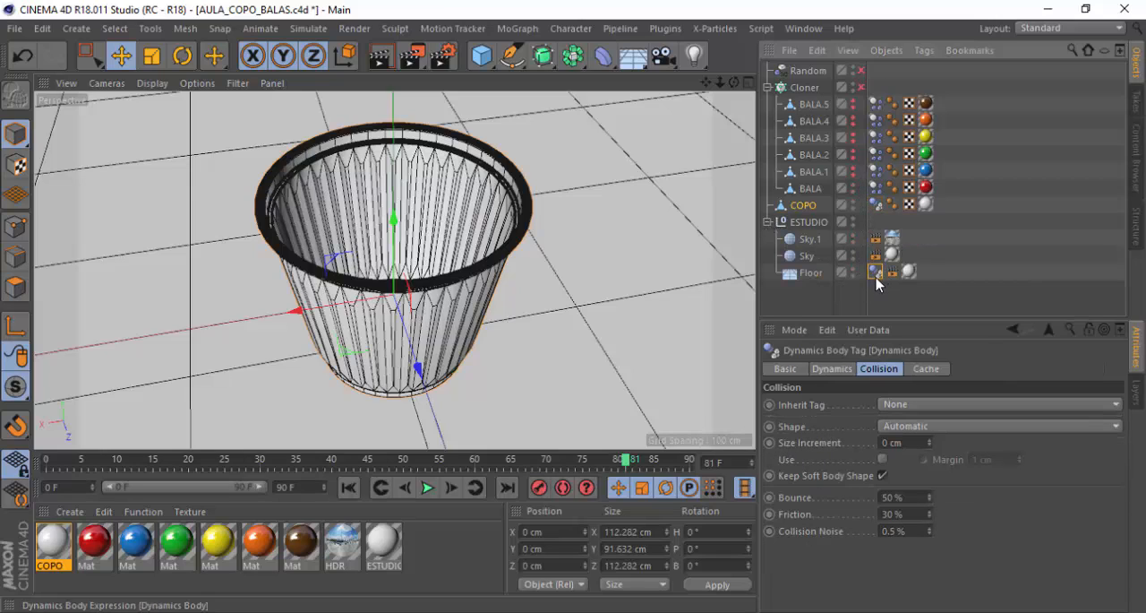
pyautogui.click(922, 426)
pyautogui.click(949, 383)
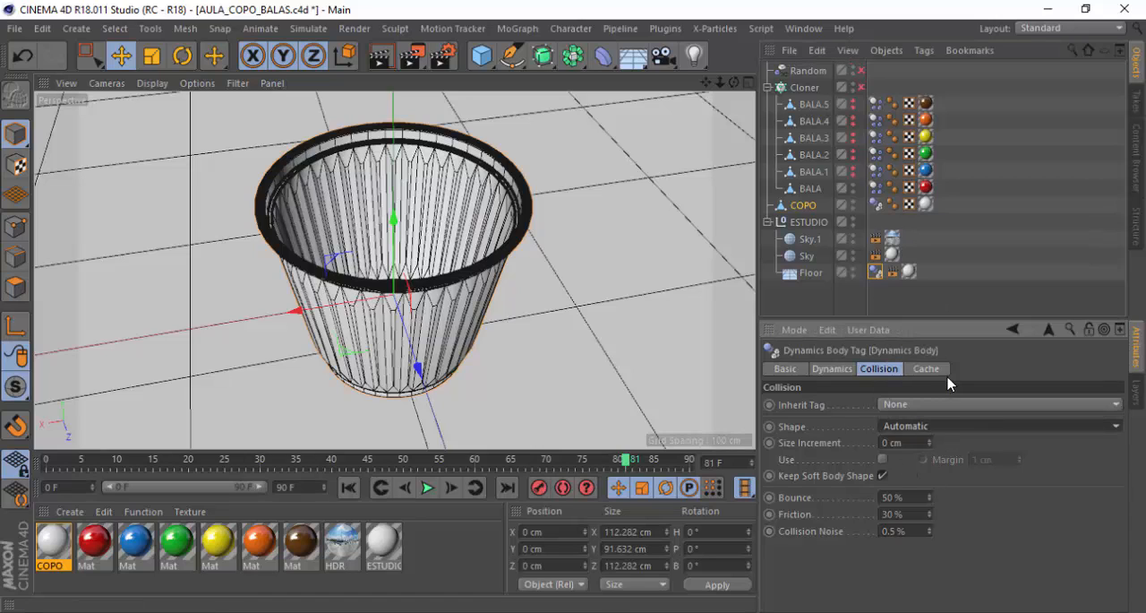
# Restore the editor and render visibility of the hidden candies BALA.1 through BALA.5
pyautogui.click(748, 83)
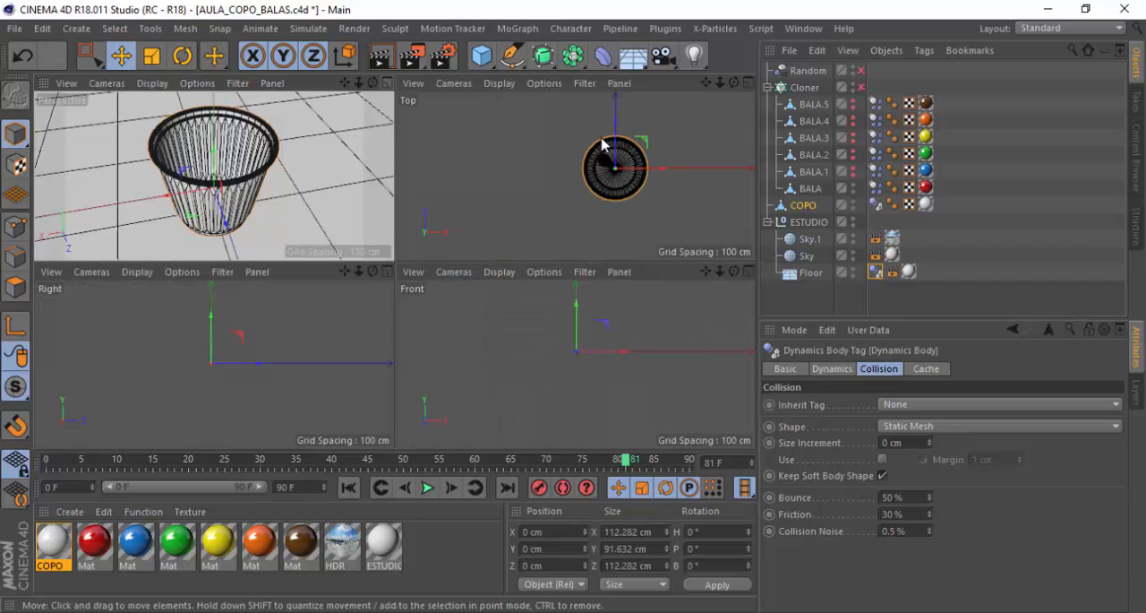
pyautogui.click(853, 174)
pyautogui.click(854, 167)
pyautogui.click(853, 151)
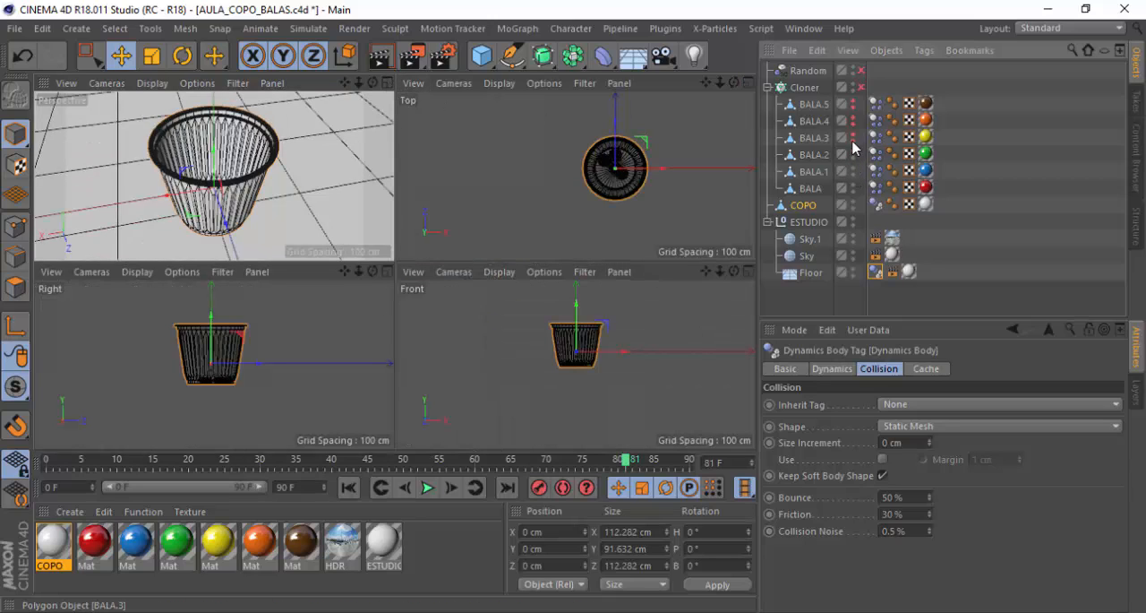
pyautogui.click(853, 120)
# Frame the whole cup on the floor in the perspective view and re-enable the Cloner
pyautogui.click(386, 83)
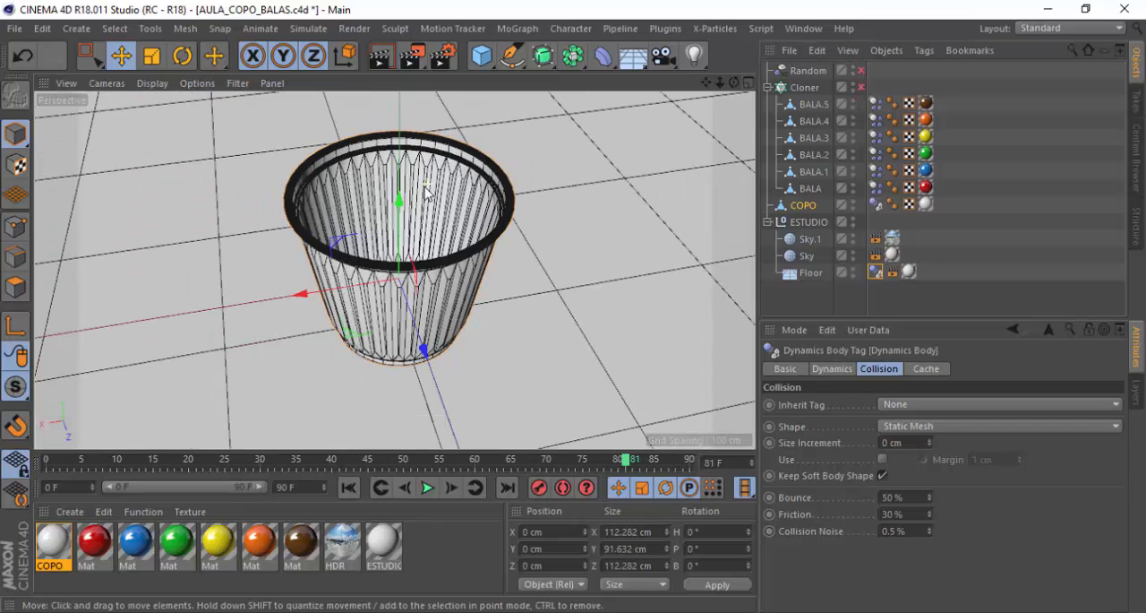
pyautogui.scroll(-10, 427, 193)
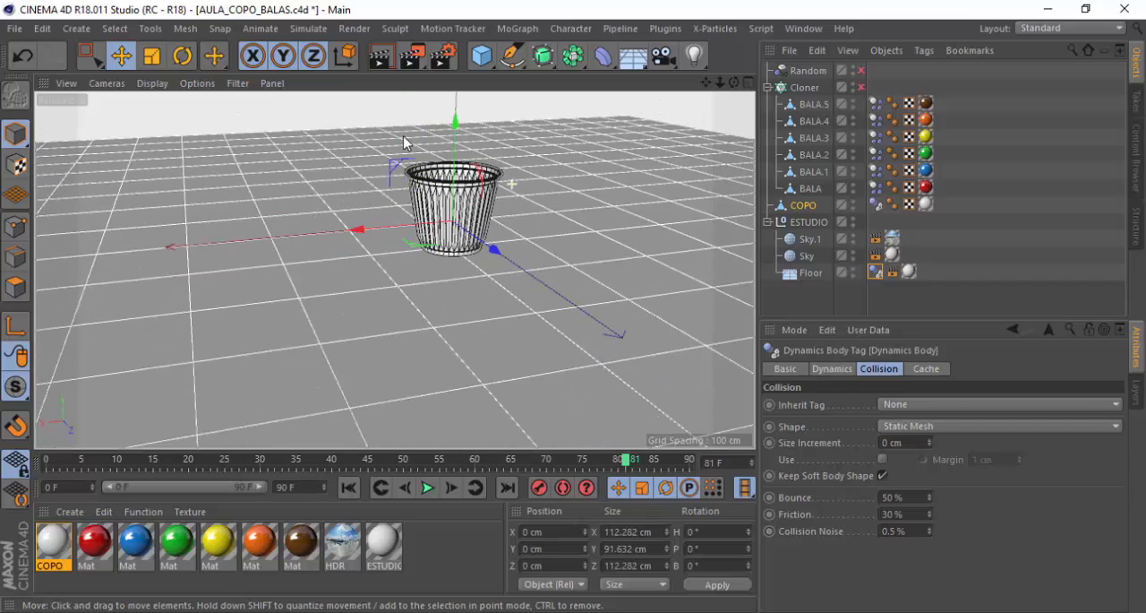
pyautogui.moveTo(705, 88); pyautogui.dragTo(633, 125)
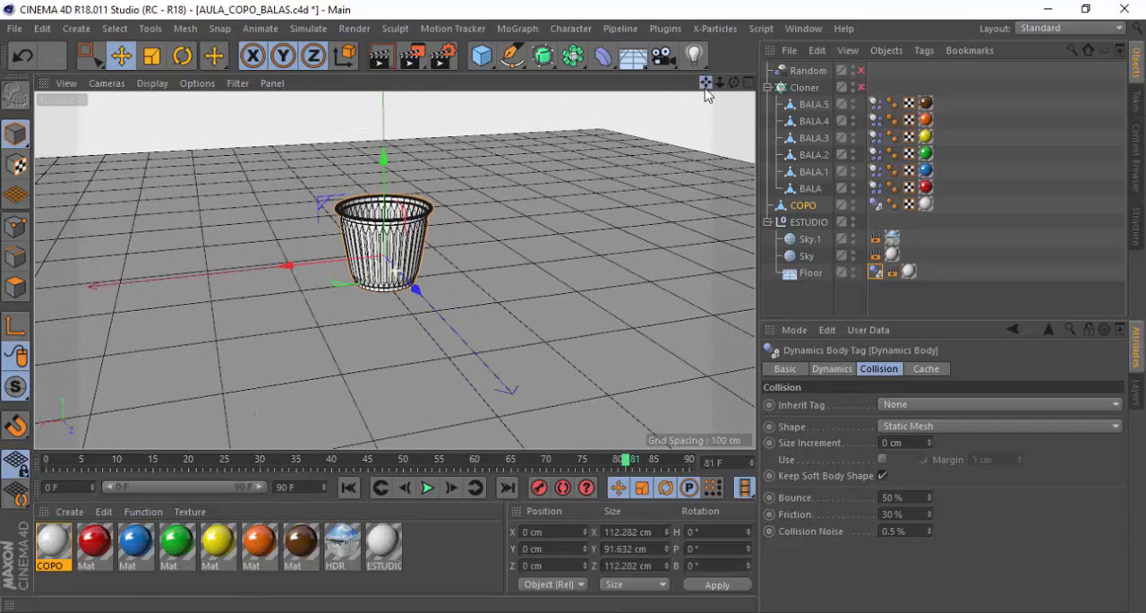
pyautogui.scroll(3, 439, 213)
pyautogui.click(862, 88)
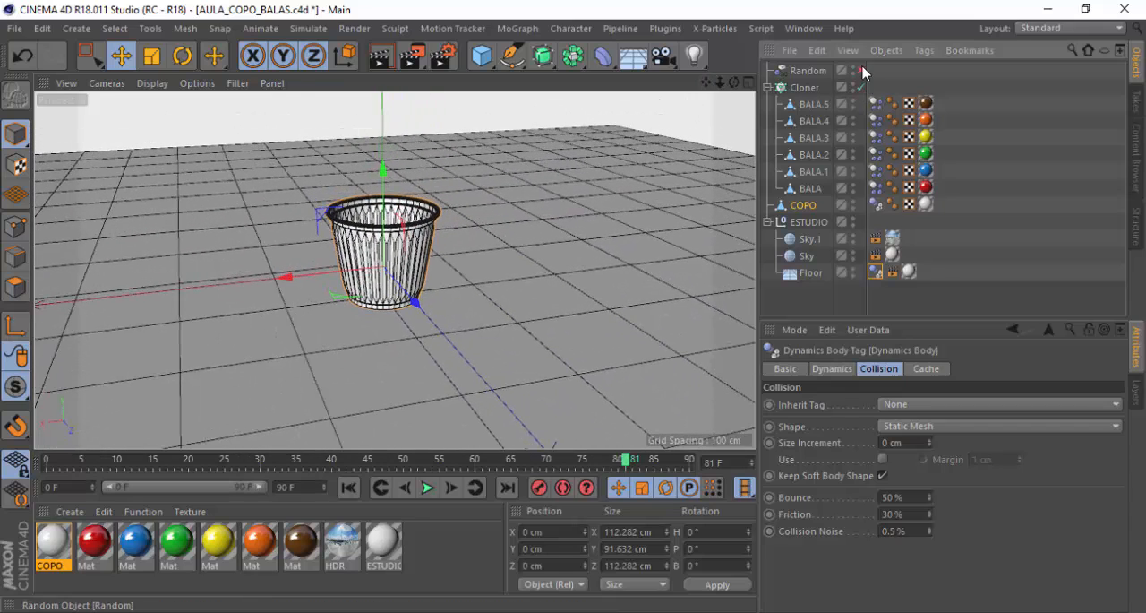
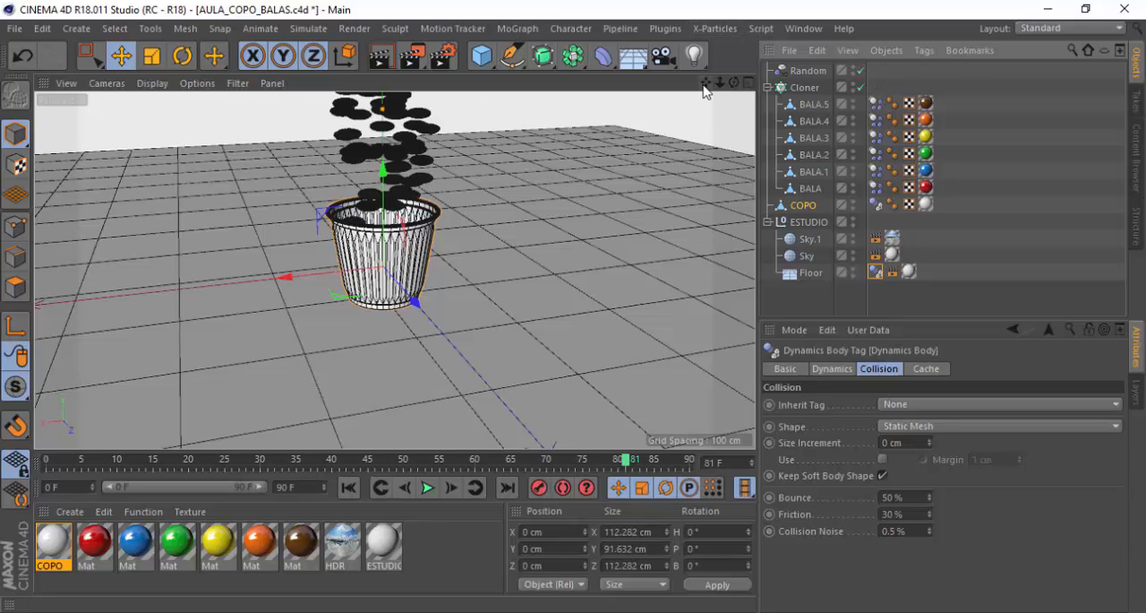
# Frame the cup large and slightly from above in the perspective view and add a camera from that view
pyautogui.moveTo(706, 84); pyautogui.dragTo(733, 148)
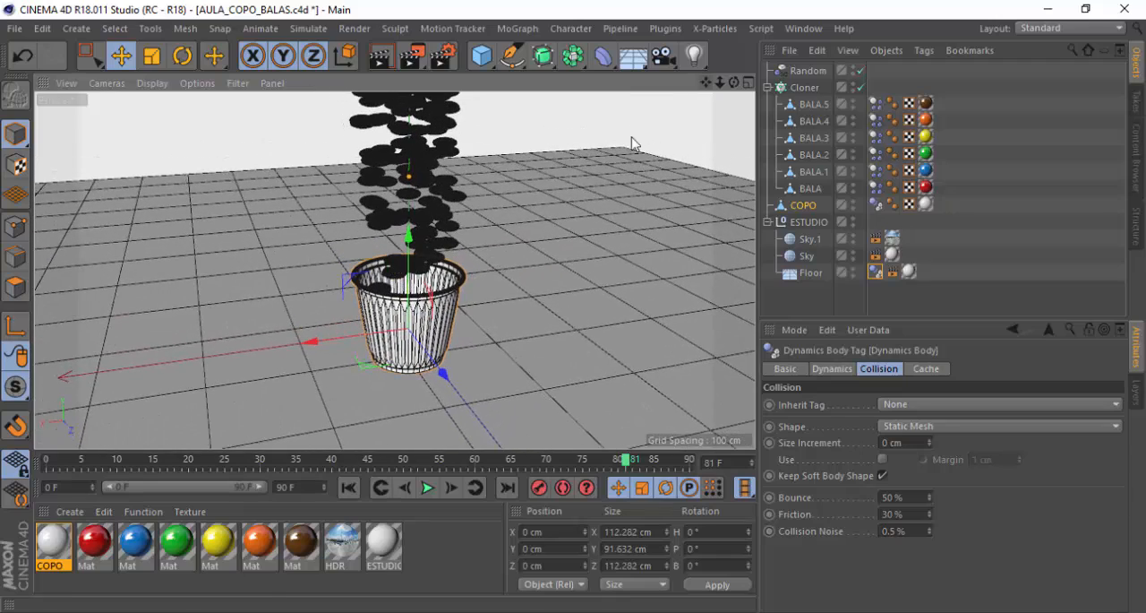
pyautogui.keyDown('alt'); pyautogui.moveTo(456, 244); pyautogui.dragTo(420, 190); pyautogui.keyUp('alt')
pyautogui.moveTo(706, 82); pyautogui.dragTo(395, 269)
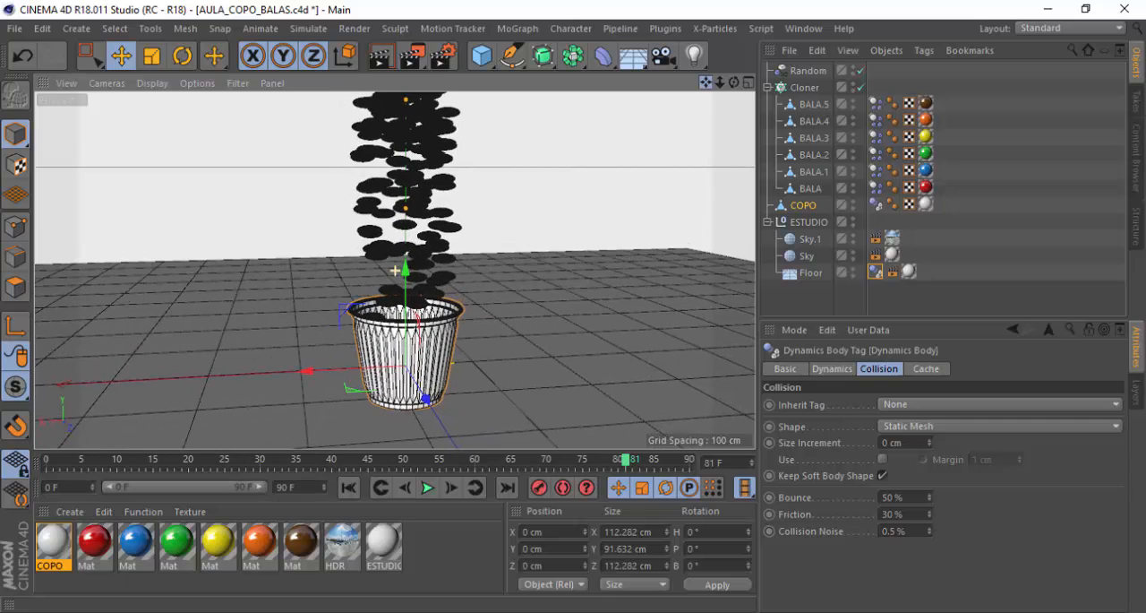
pyautogui.hotkey('ctrl', 's')
pyautogui.moveTo(706, 82); pyautogui.dragTo(395, 270)
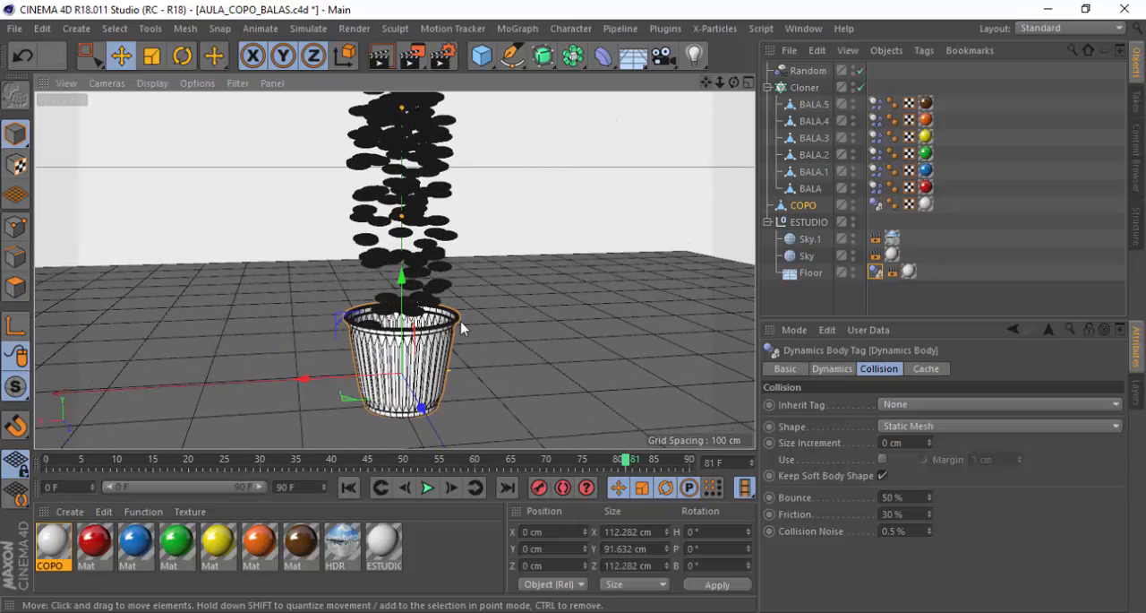
pyautogui.keyDown('alt'); pyautogui.moveTo(446, 306); pyautogui.dragTo(428, 329); pyautogui.keyUp('alt')
pyautogui.scroll(1, 424, 329)
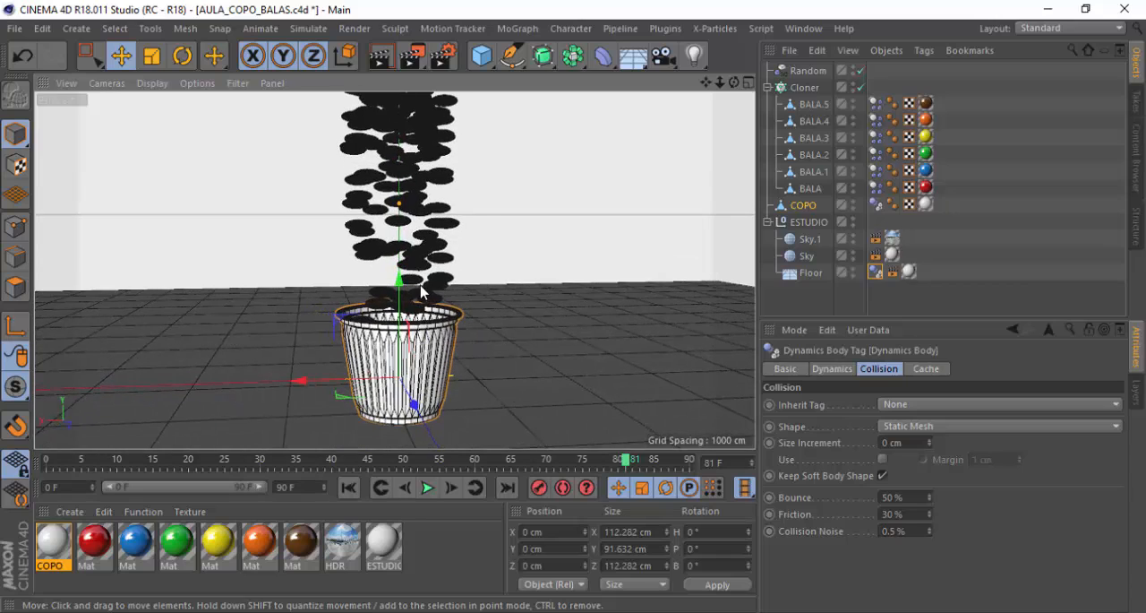
pyautogui.keyDown('alt'); pyautogui.moveTo(421, 284); pyautogui.dragTo(421, 361); pyautogui.keyUp('alt')
pyautogui.keyDown('alt'); pyautogui.moveTo(405, 260); pyautogui.dragTo(403, 249); pyautogui.keyUp('alt')
pyautogui.scroll(2, 402, 265)
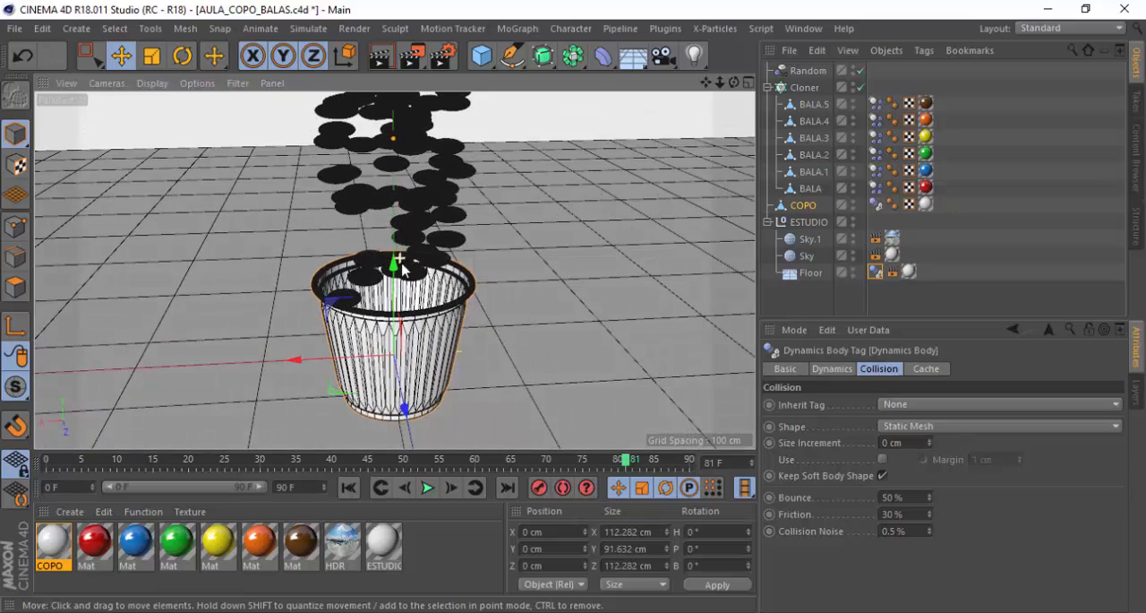
pyautogui.scroll(3, 403, 273)
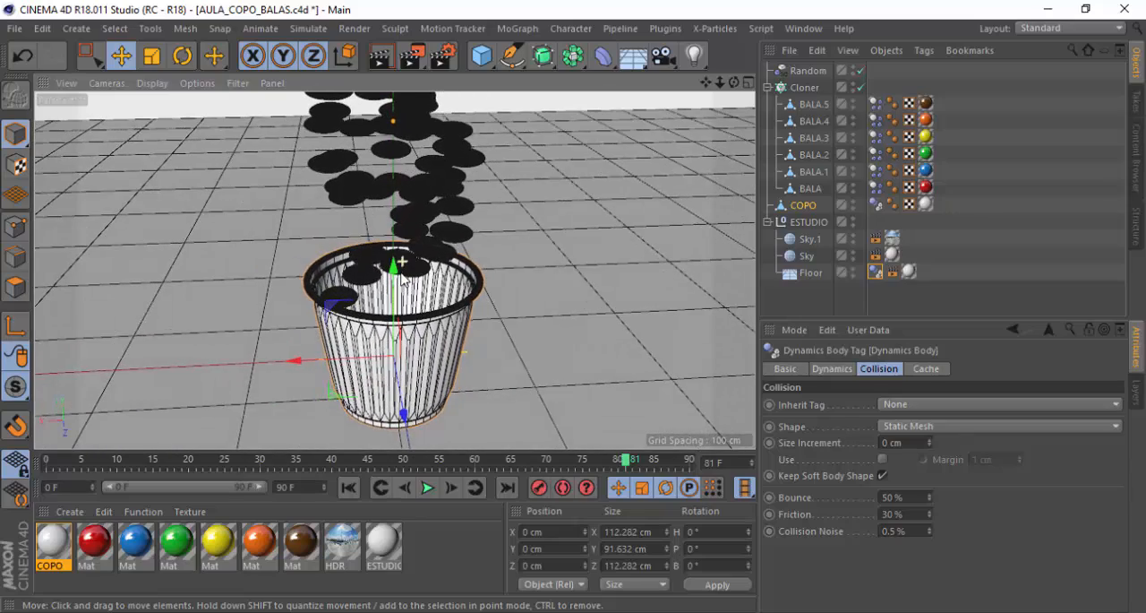
pyautogui.moveTo(707, 78); pyautogui.dragTo(707, 68)
pyautogui.keyDown('alt'); pyautogui.moveTo(392, 350); pyautogui.dragTo(395, 363); pyautogui.keyUp('alt')
pyautogui.scroll(3, 394, 329)
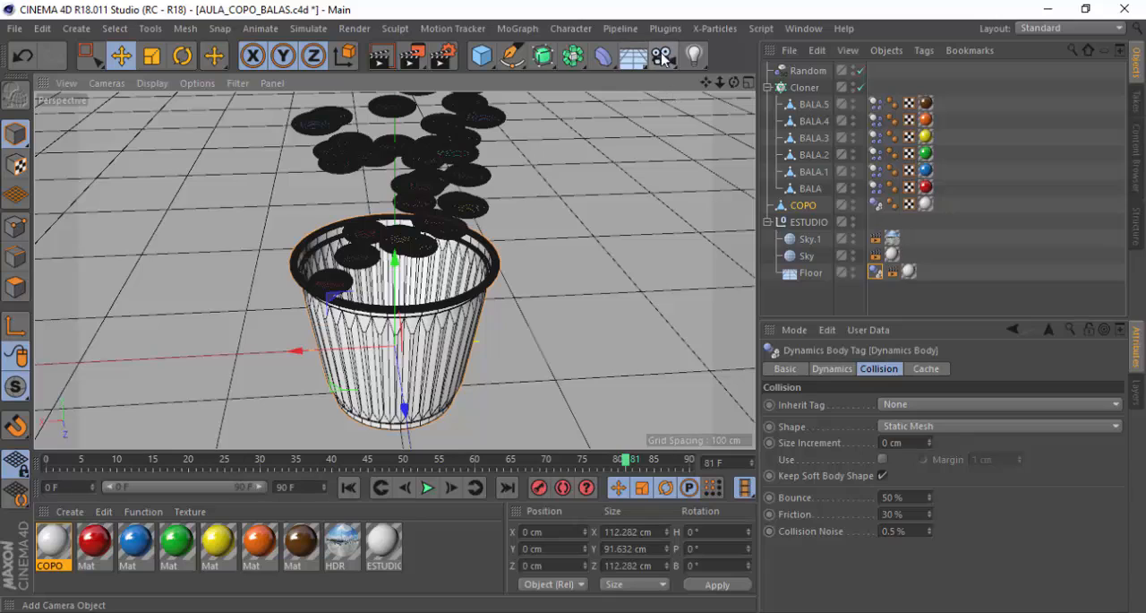
pyautogui.click(663, 57)
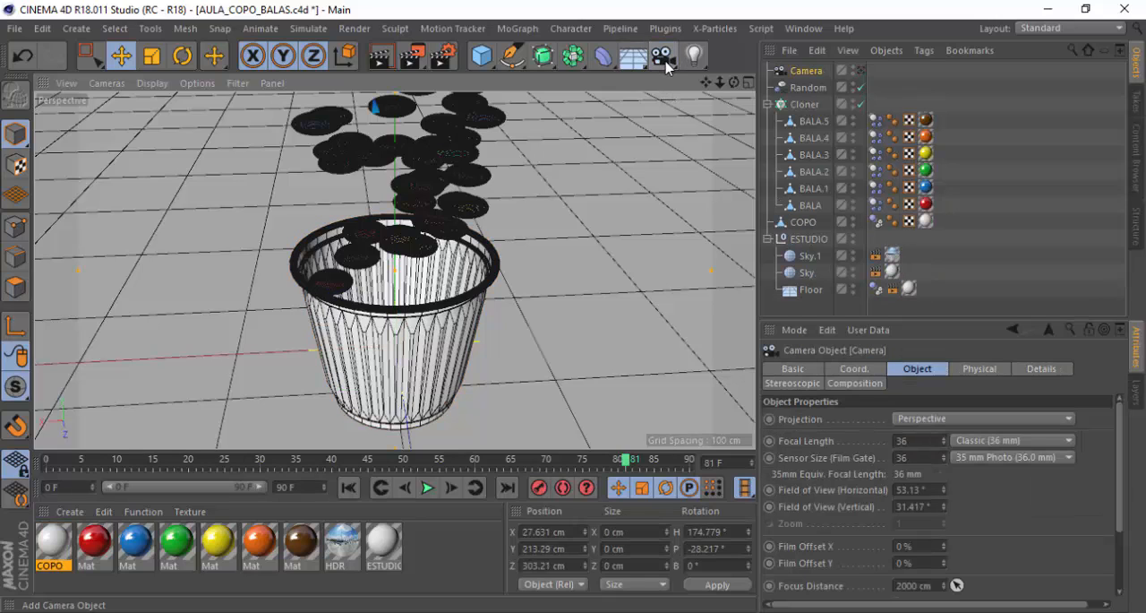
# Look through the new camera, shift its view slightly around the cup, and save the project
pyautogui.click(863, 71)
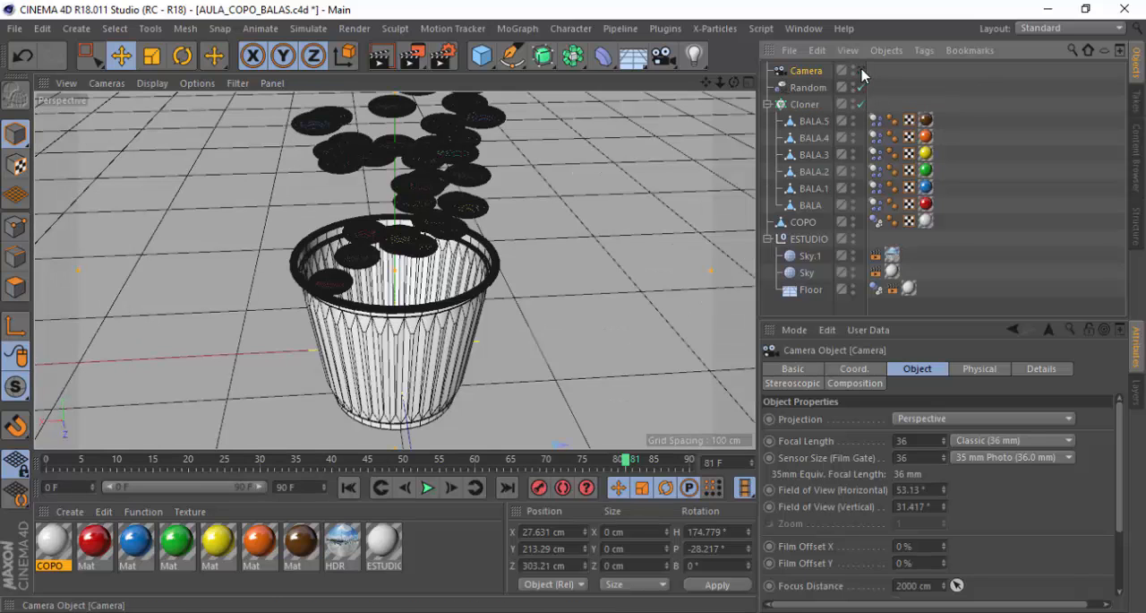
pyautogui.click(861, 69)
pyautogui.keyDown('alt'); pyautogui.moveTo(403, 328); pyautogui.dragTo(386, 322); pyautogui.keyUp('alt')
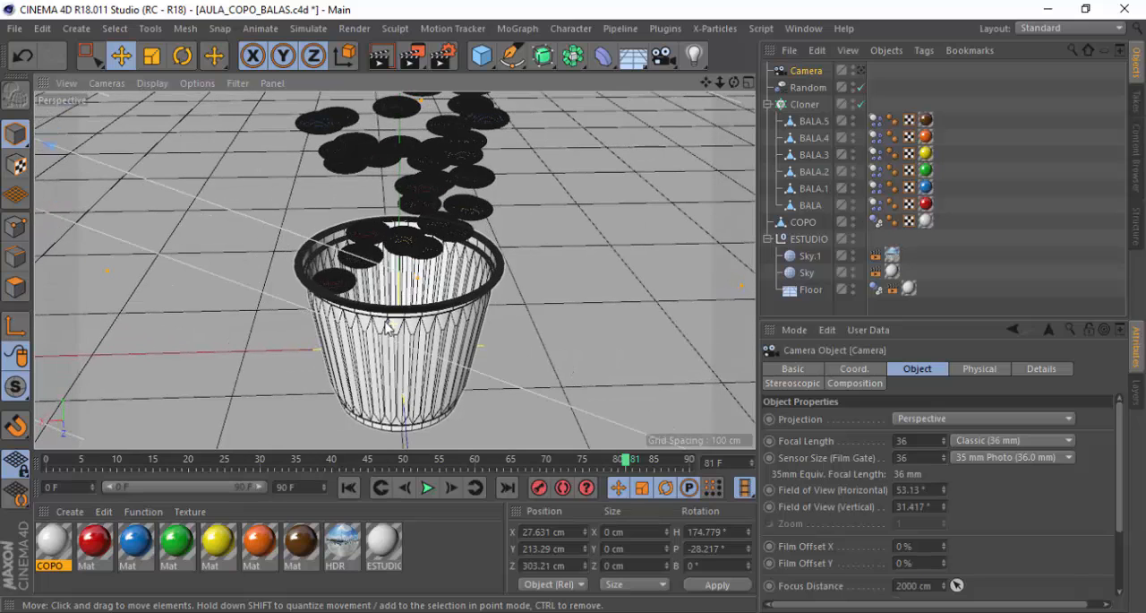
pyautogui.click(861, 70)
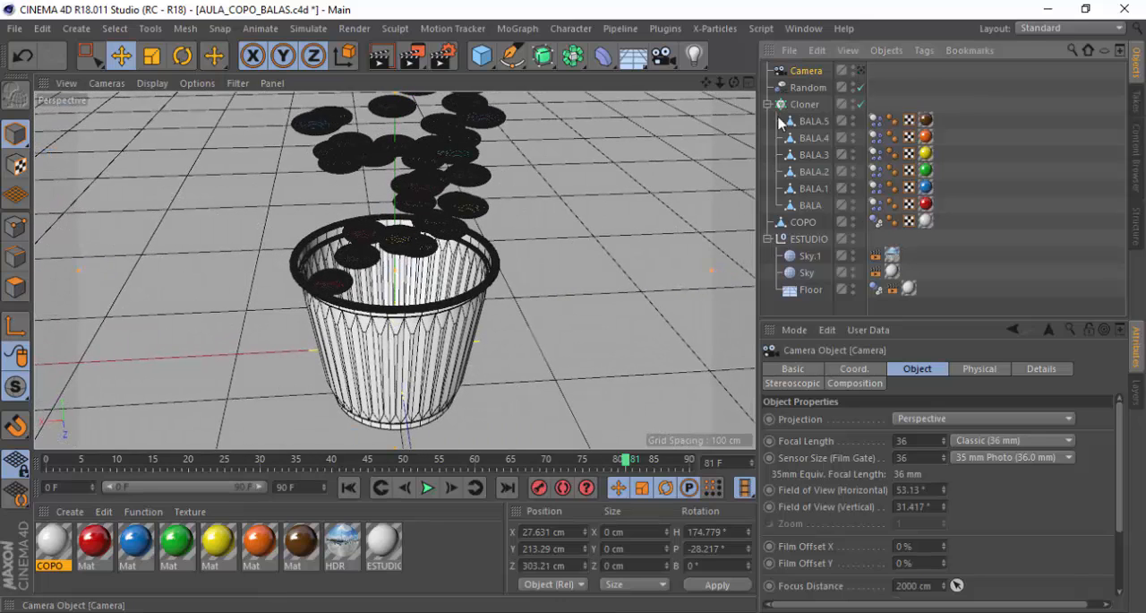
pyautogui.keyDown('alt'); pyautogui.moveTo(419, 317); pyautogui.dragTo(397, 309); pyautogui.keyUp('alt')
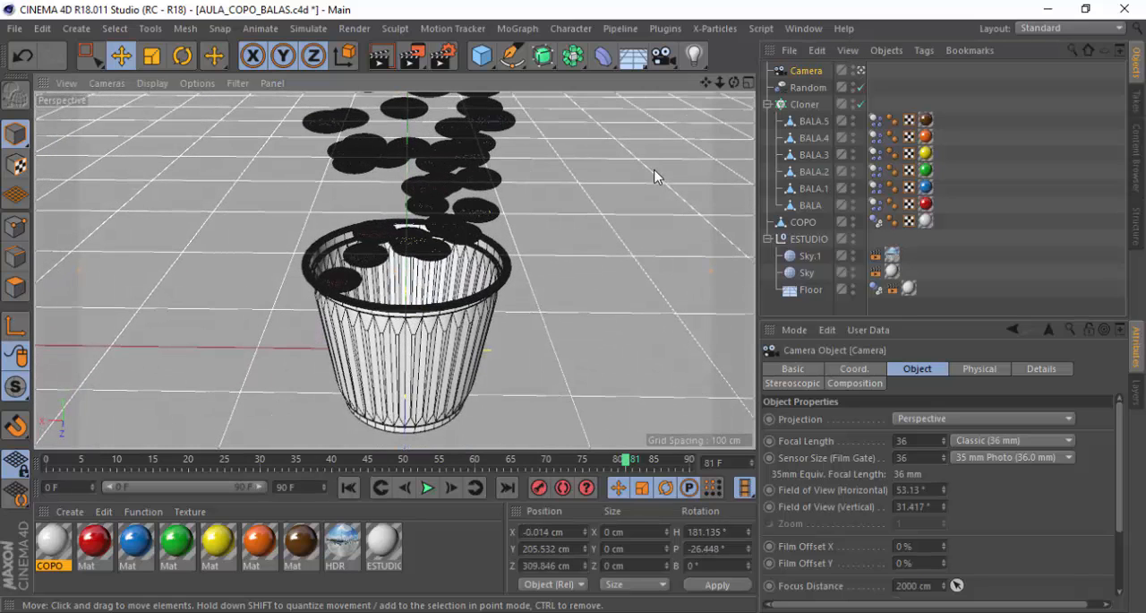
pyautogui.hotkey('ctrl', 's')
# Collapse the ESTUDIO group in the object hierarchy and leave no object selected
pyautogui.click(767, 239)
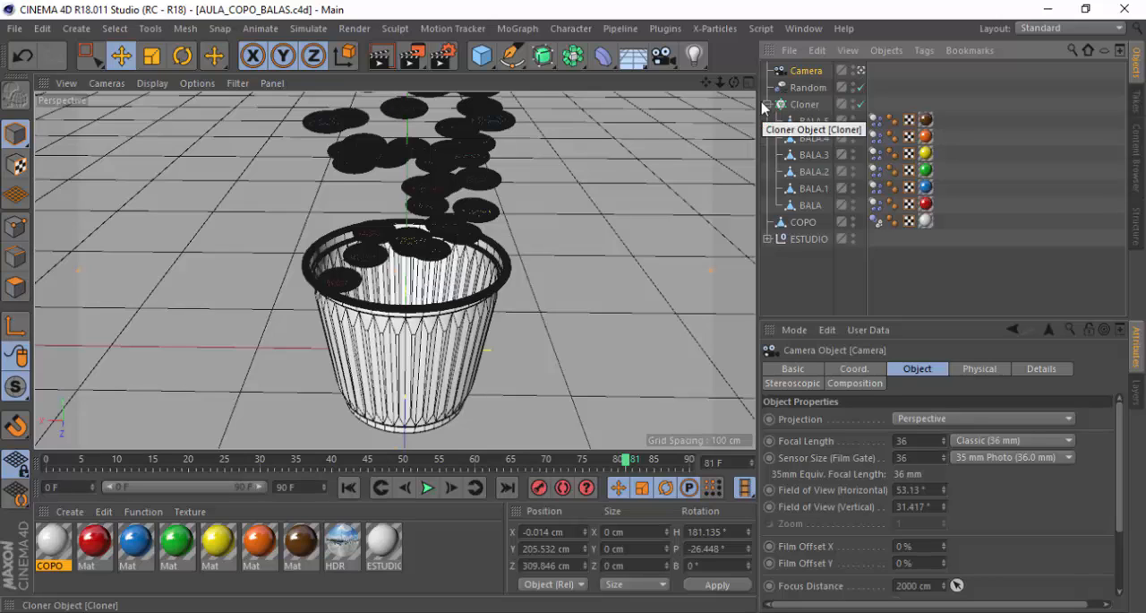
pyautogui.click(793, 278)
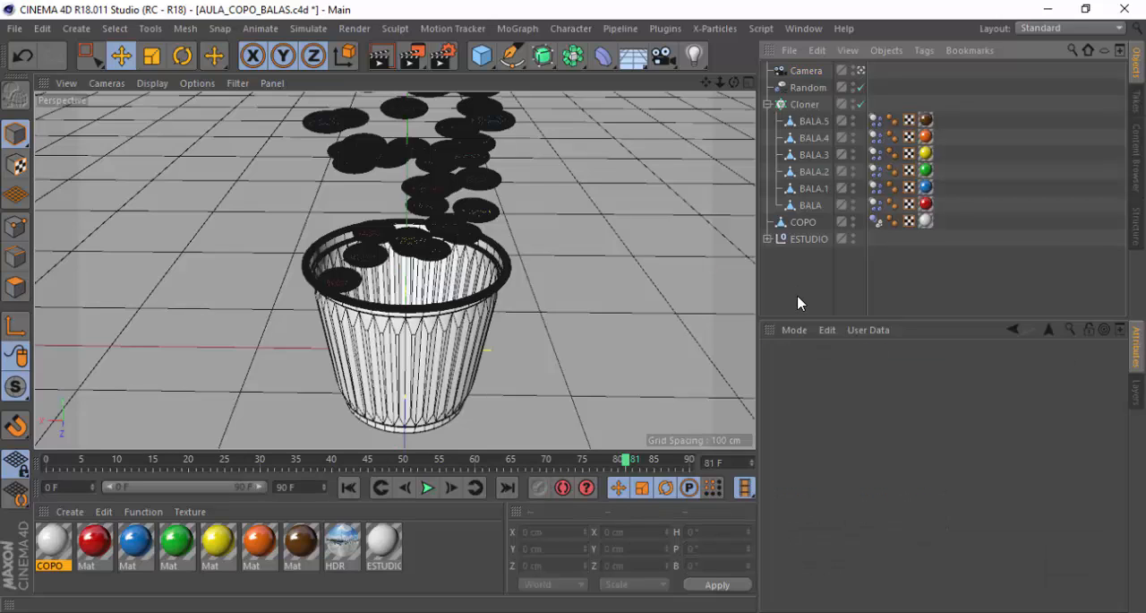
pyautogui.click(792, 222)
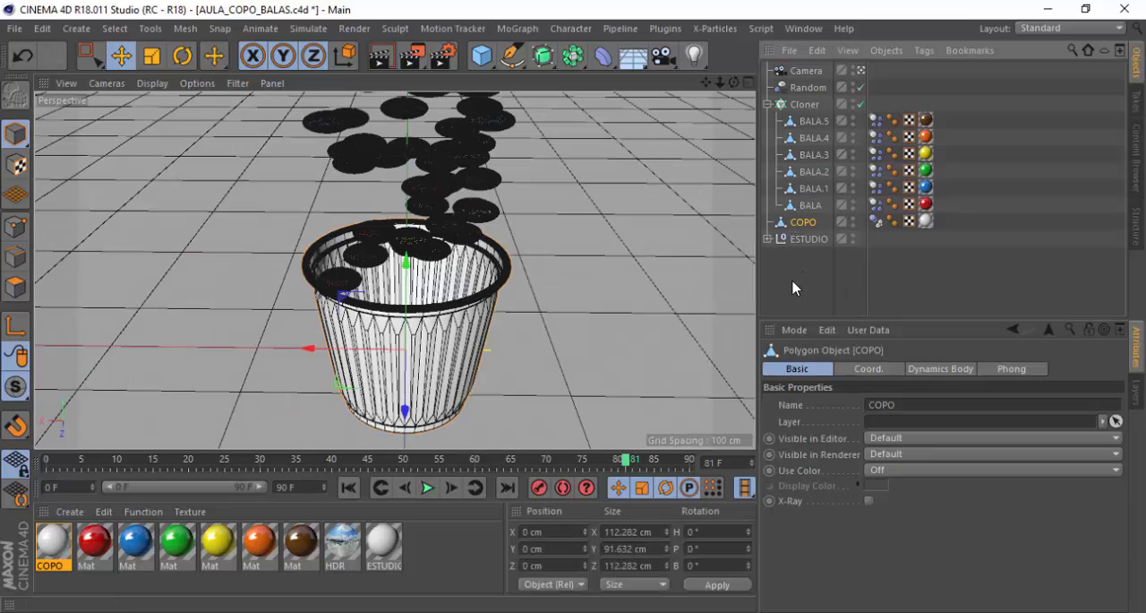
pyautogui.click(830, 278)
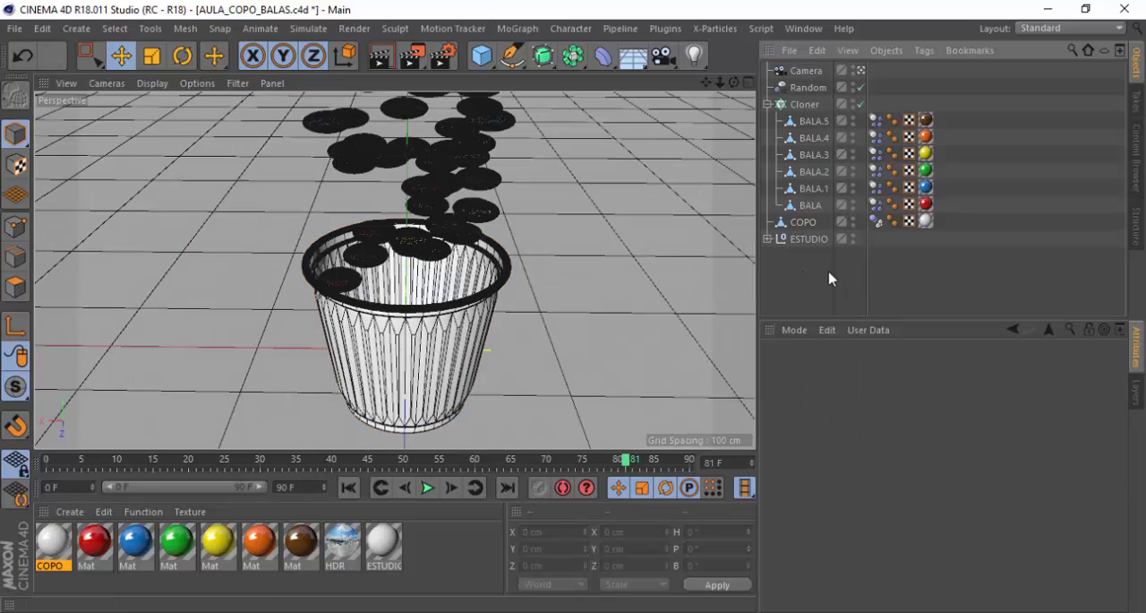
# Open the Cache section of the project's Dynamics settings
pyautogui.click(794, 331)
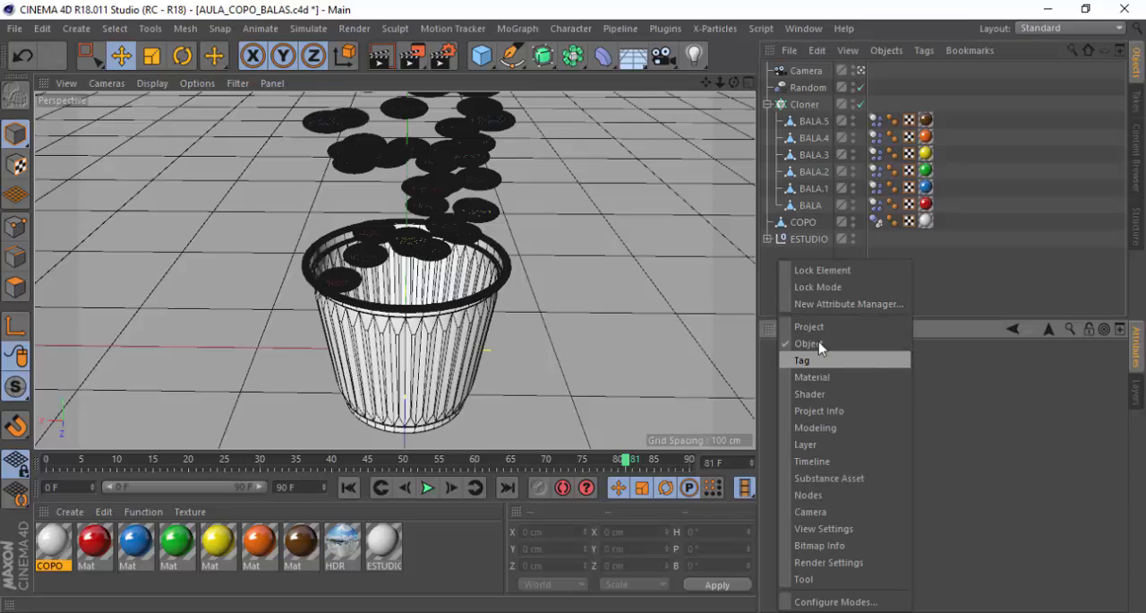
pyautogui.click(800, 328)
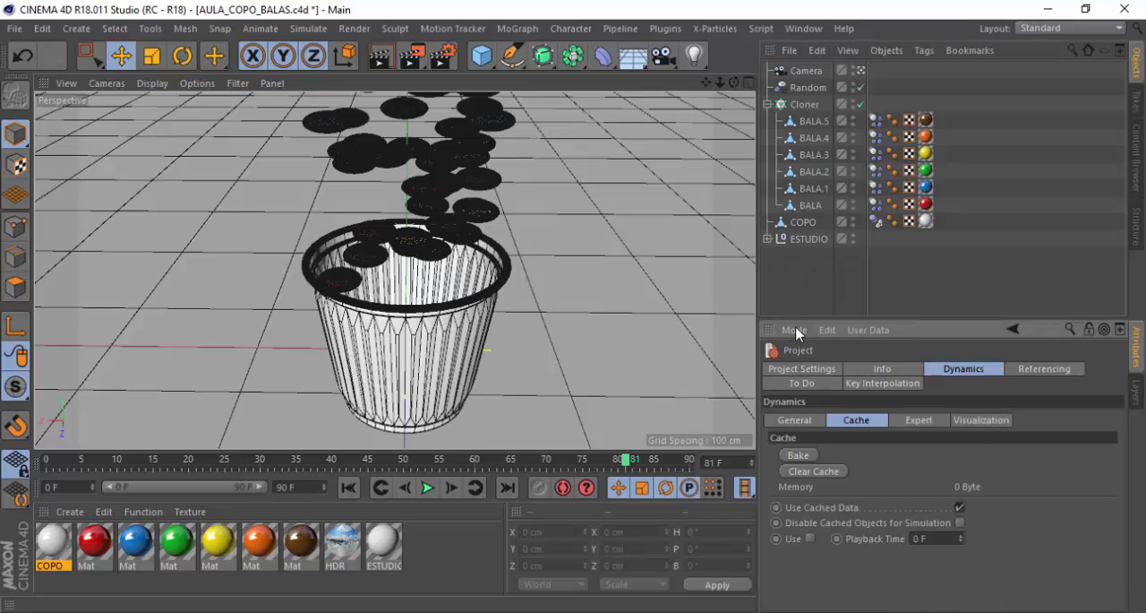
pyautogui.click(868, 371)
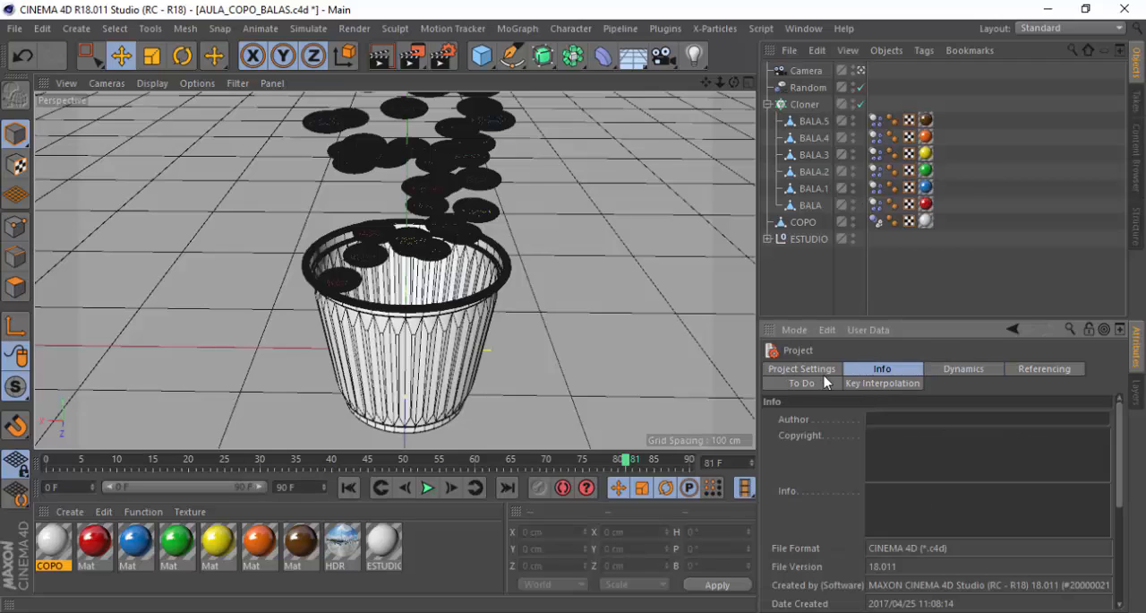
pyautogui.click(947, 371)
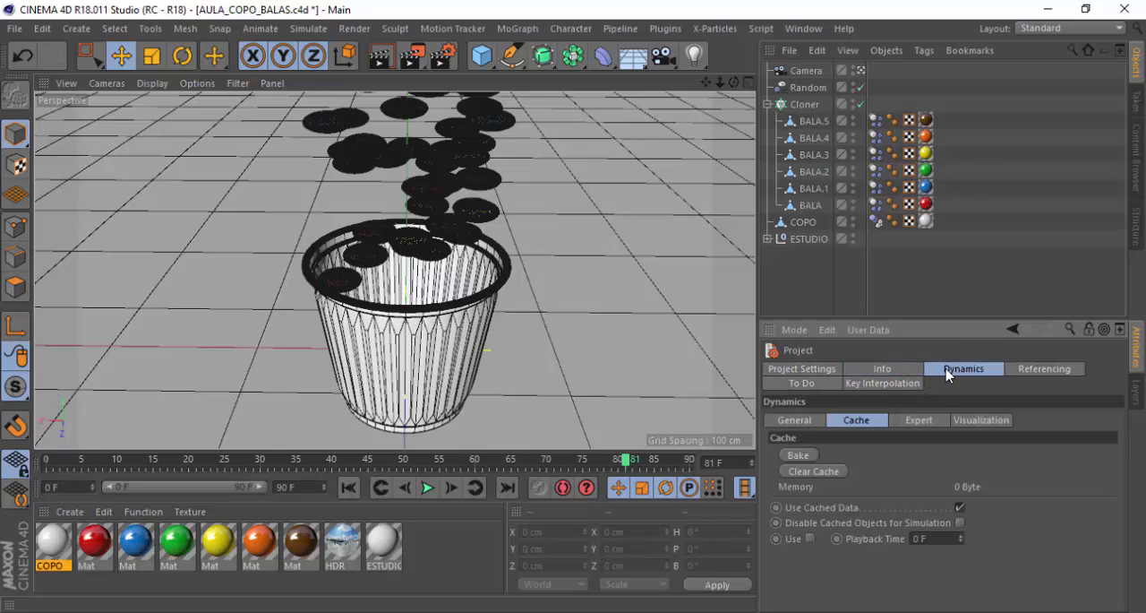
pyautogui.click(810, 423)
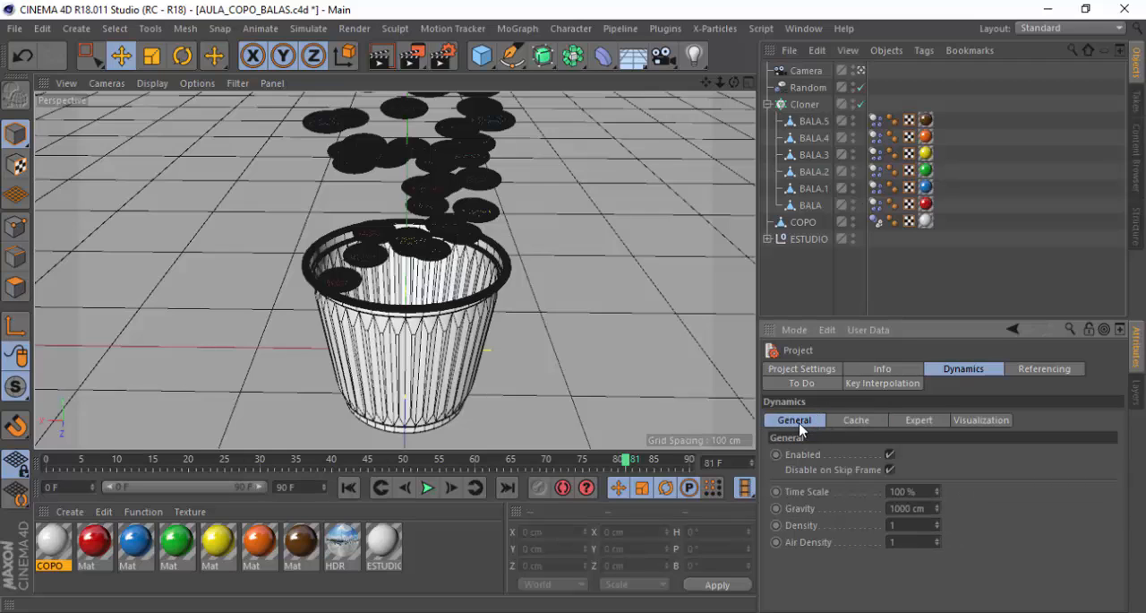
pyautogui.click(857, 421)
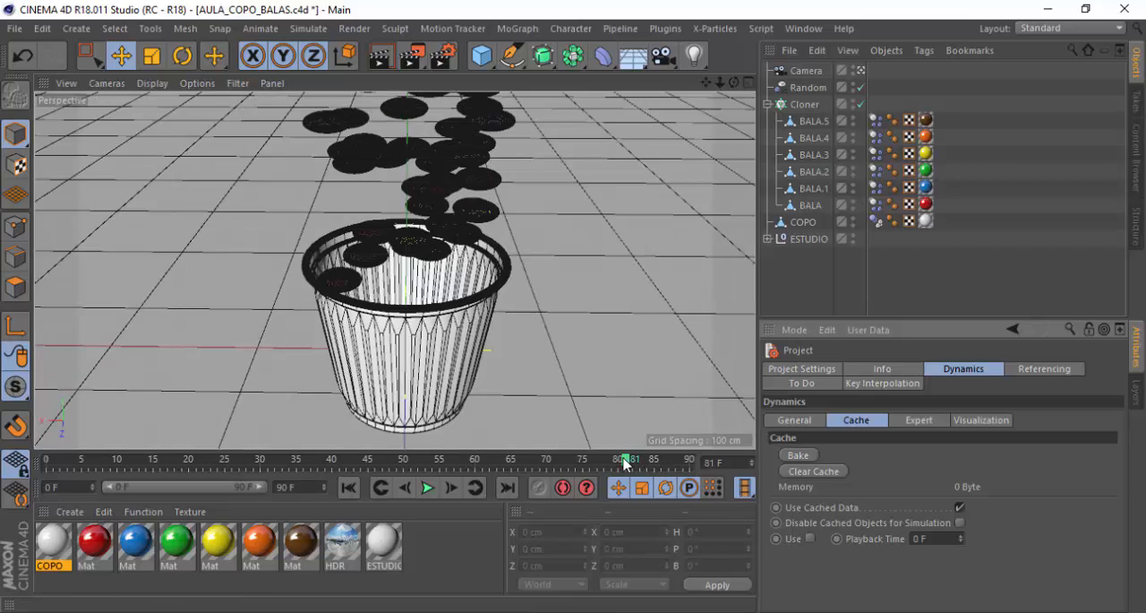
# Return the timeline to frame 0 and bake the dynamics simulation into the project cache
pyautogui.moveTo(625, 462); pyautogui.dragTo(28, 464)
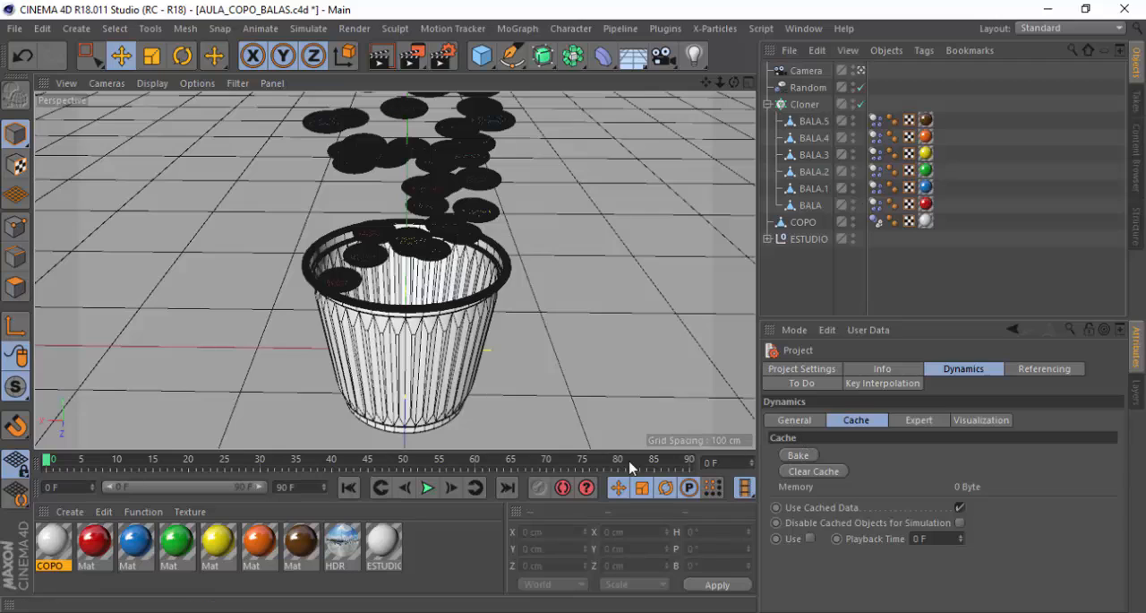
pyautogui.click(799, 455)
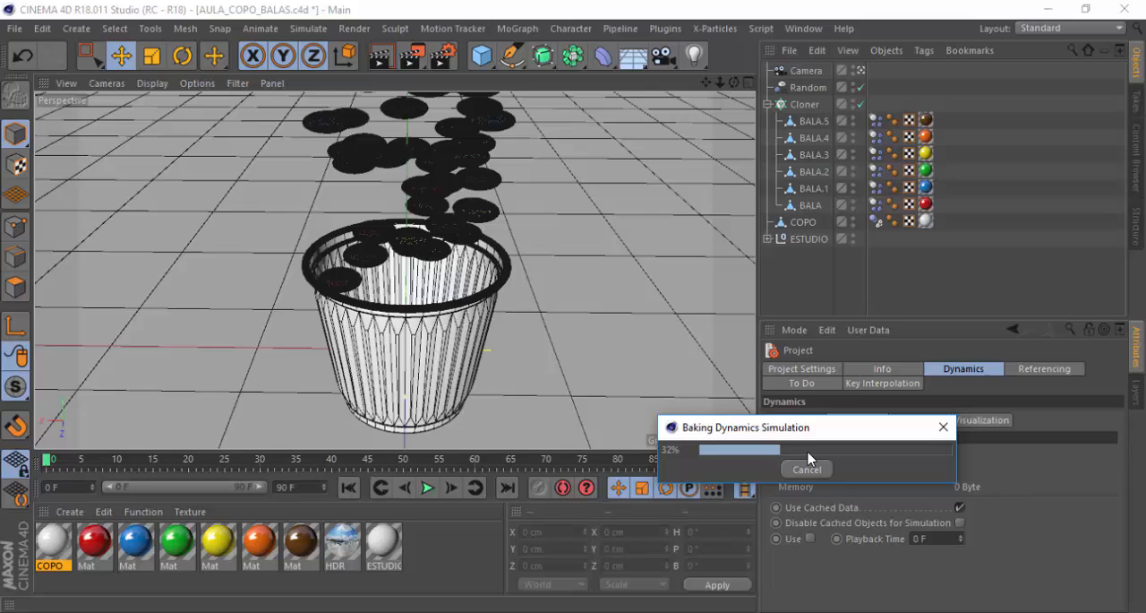
pyautogui.click(806, 469)
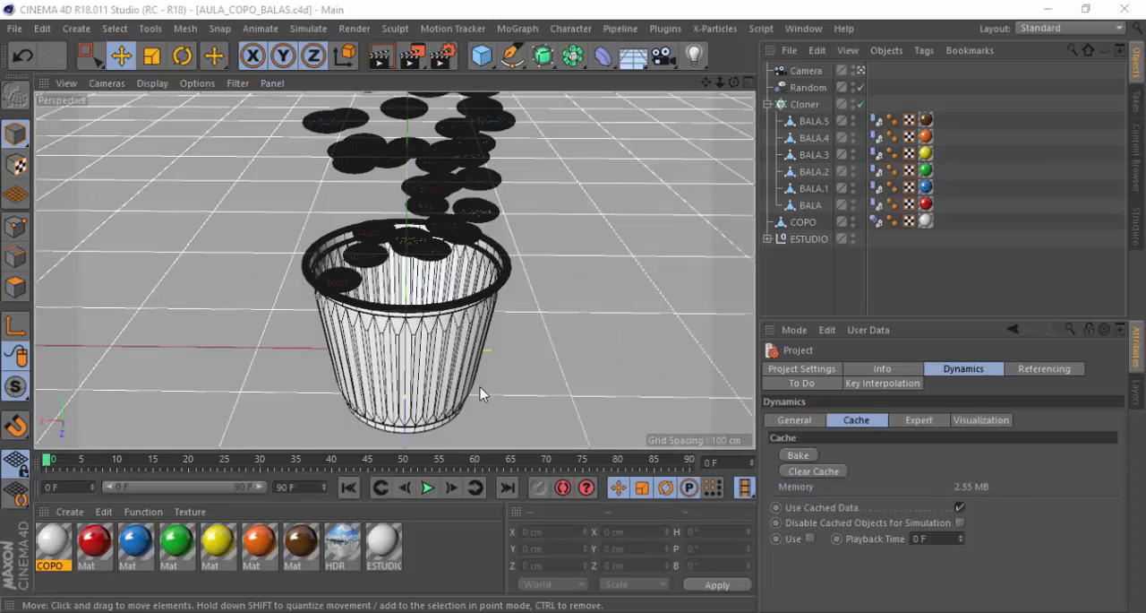
# Play the baked simulation and switch the viewport display to Gouraud Shading
pyautogui.click(429, 488)
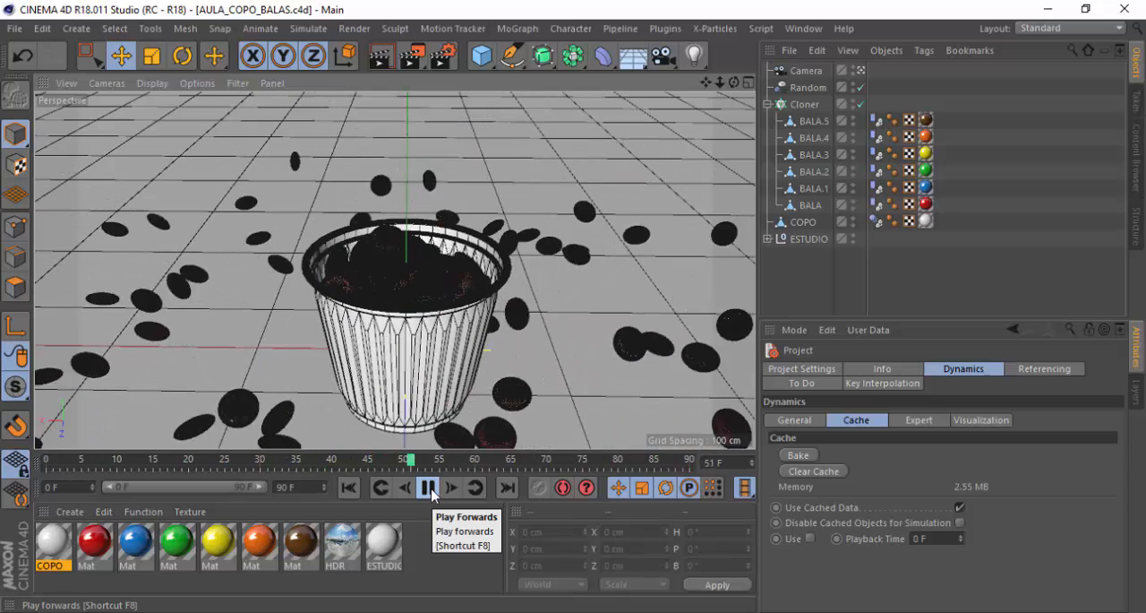
pyautogui.click(430, 488)
pyautogui.click(154, 84)
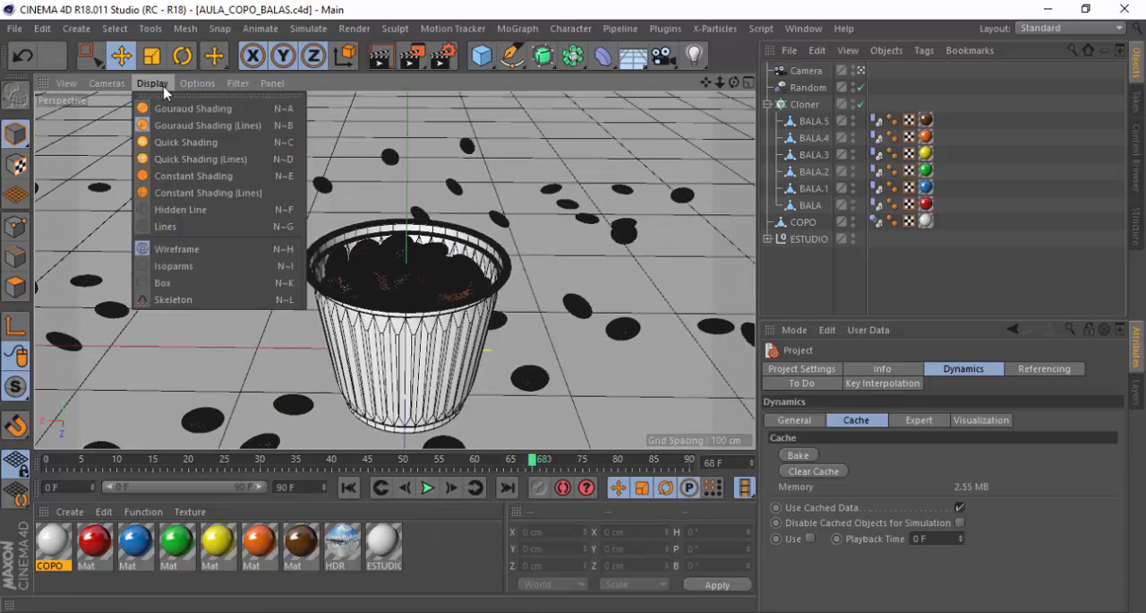
pyautogui.click(182, 108)
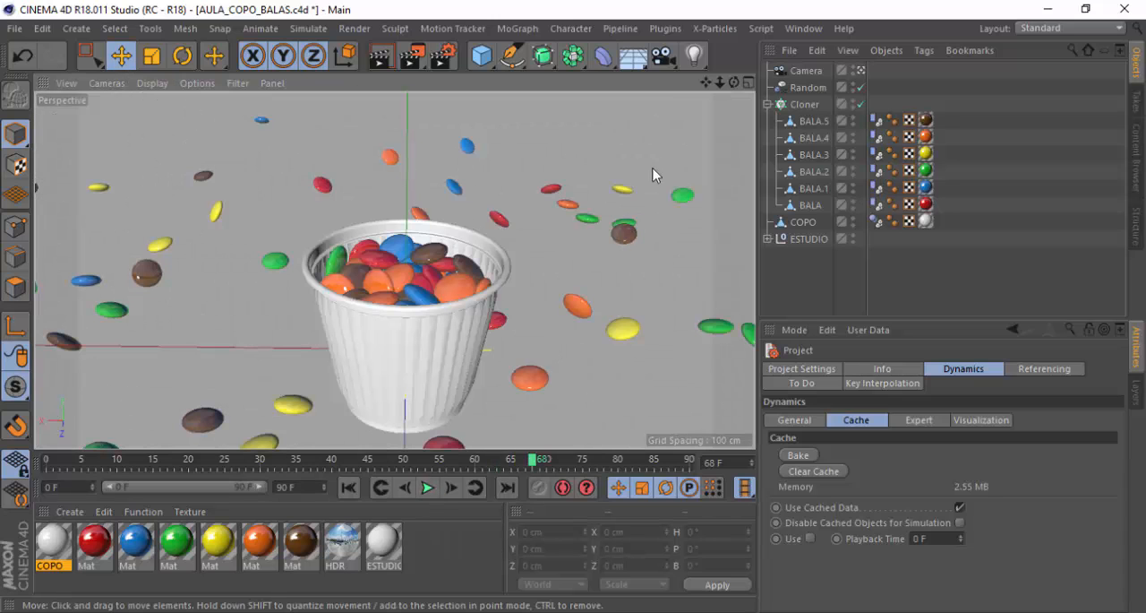
# Replay the shaded simulation through the camera and again from a wider view outside the camera
pyautogui.click(427, 487)
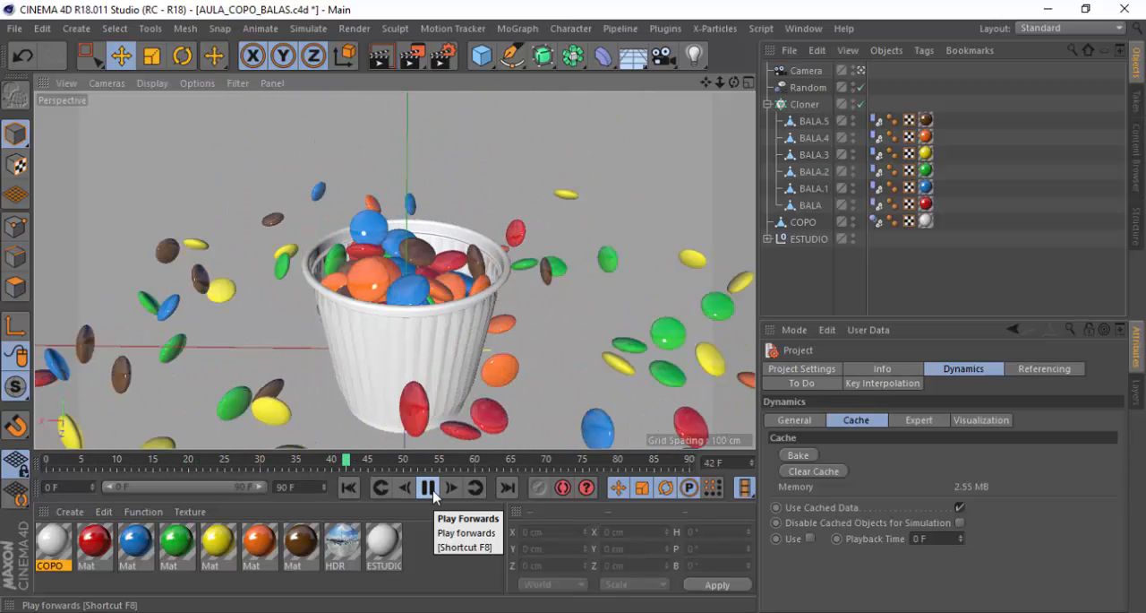
pyautogui.click(433, 495)
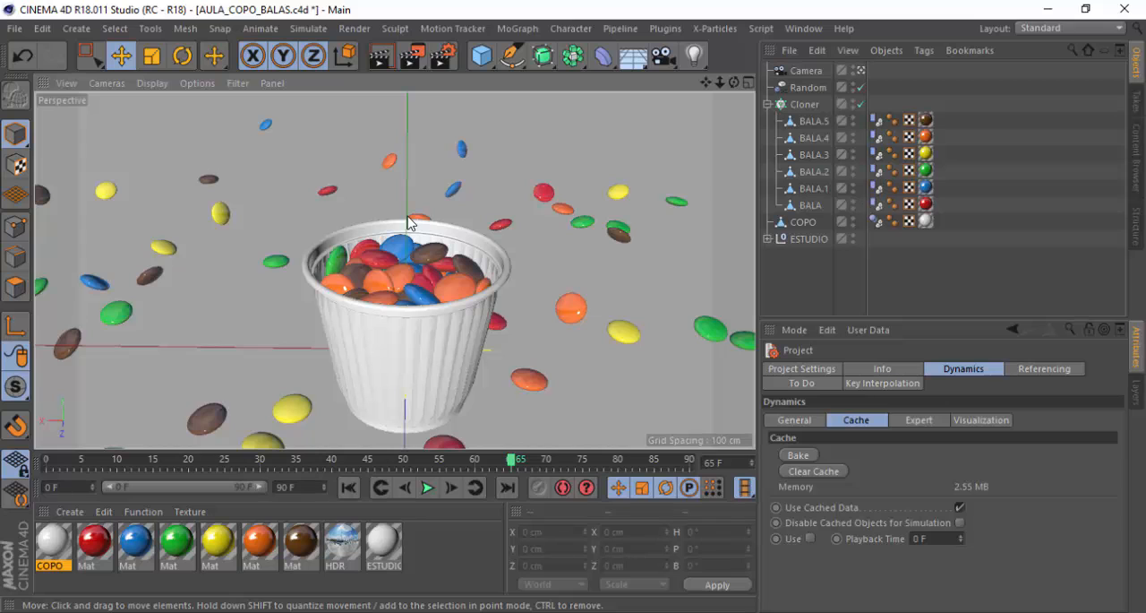
pyautogui.click(860, 70)
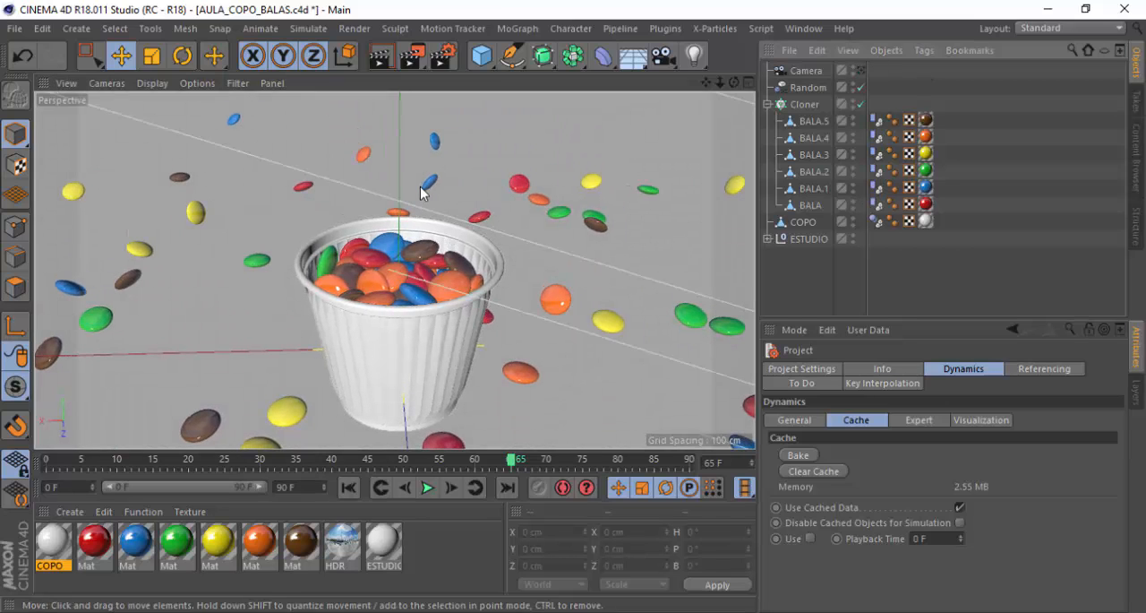
pyautogui.scroll(-5, 421, 196)
pyautogui.scroll(-6, 408, 246)
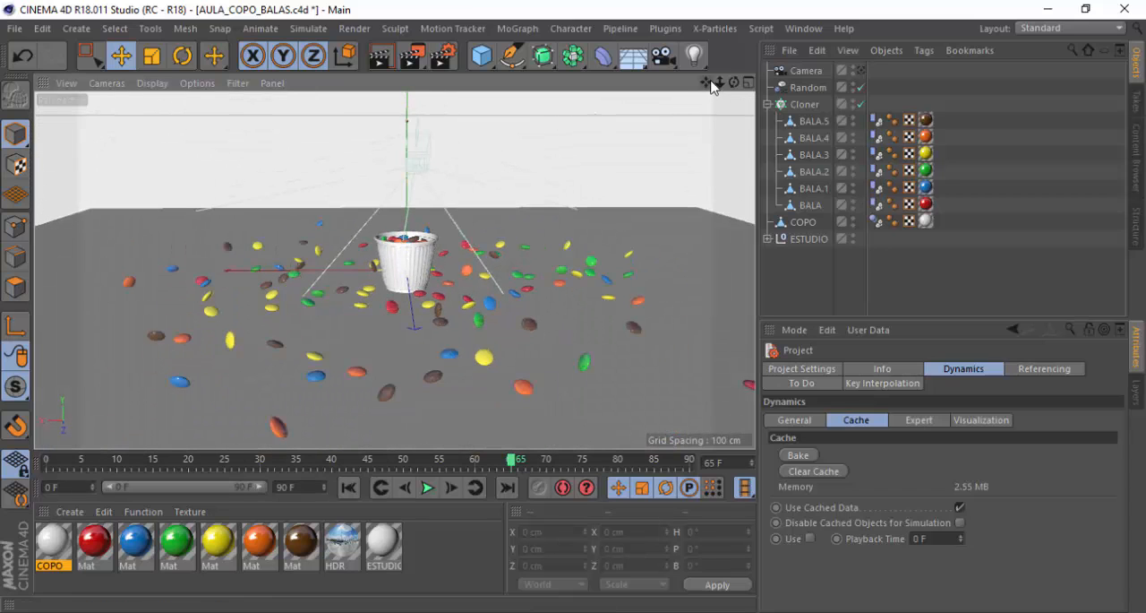
pyautogui.moveTo(706, 82); pyautogui.dragTo(699, 132)
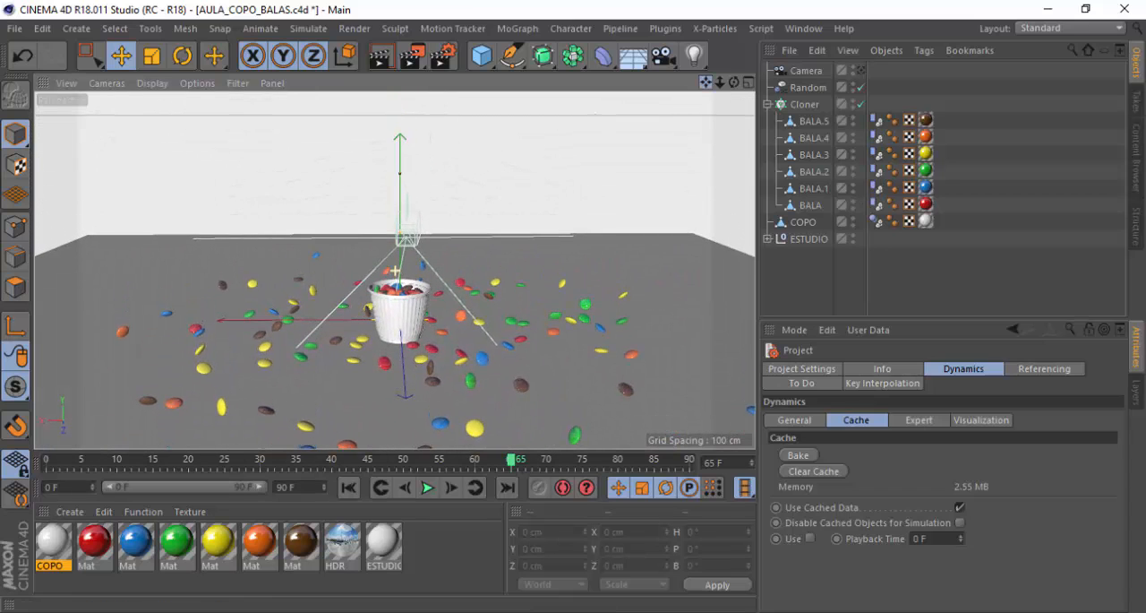
pyautogui.click(428, 488)
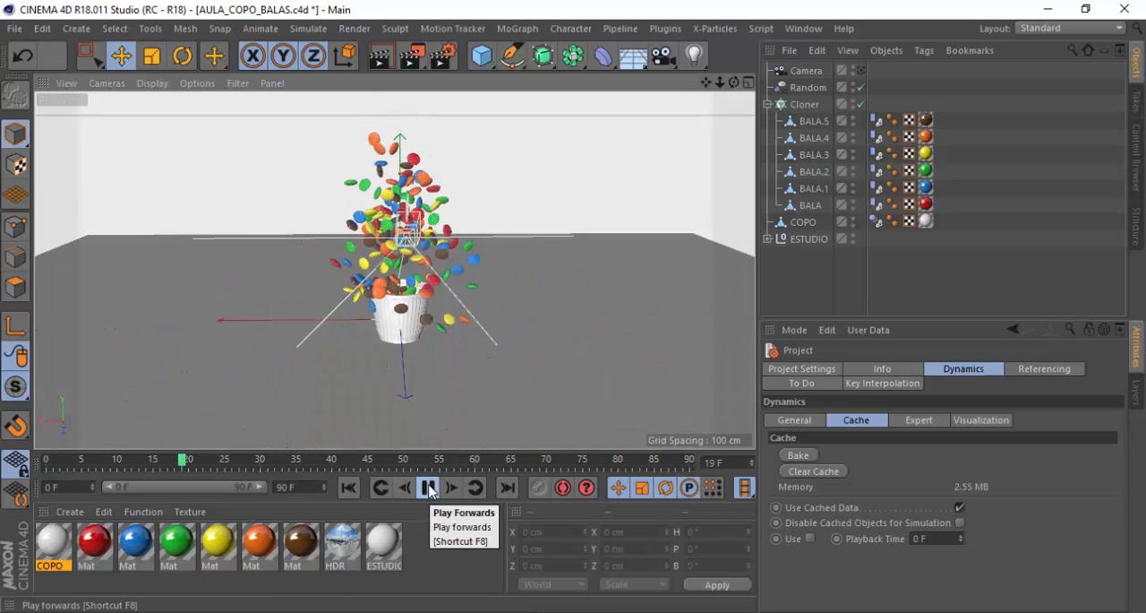
pyautogui.click(428, 488)
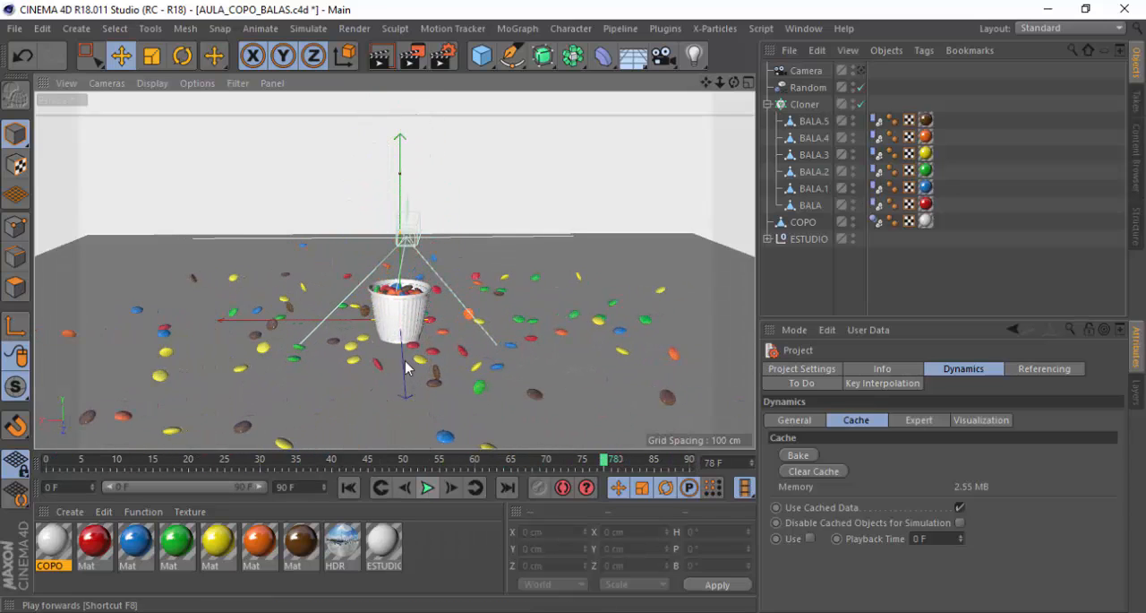
# Switch back to the camera view, play the baked simulation briefly and scrub the timeline to frame 72
pyautogui.scroll(6, 406, 309)
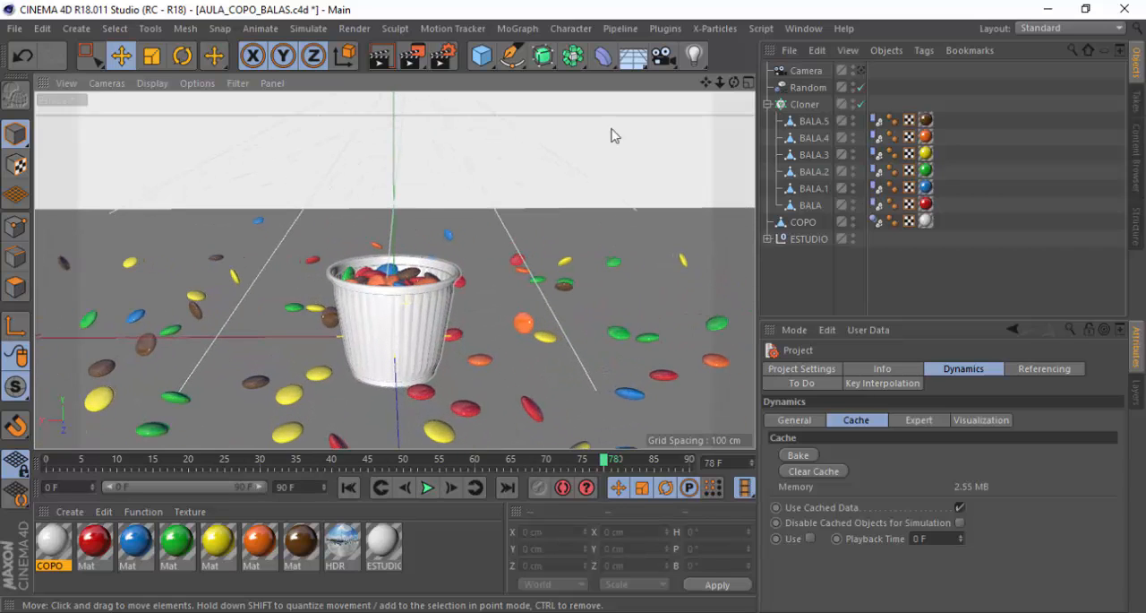
pyautogui.click(862, 70)
pyautogui.click(861, 71)
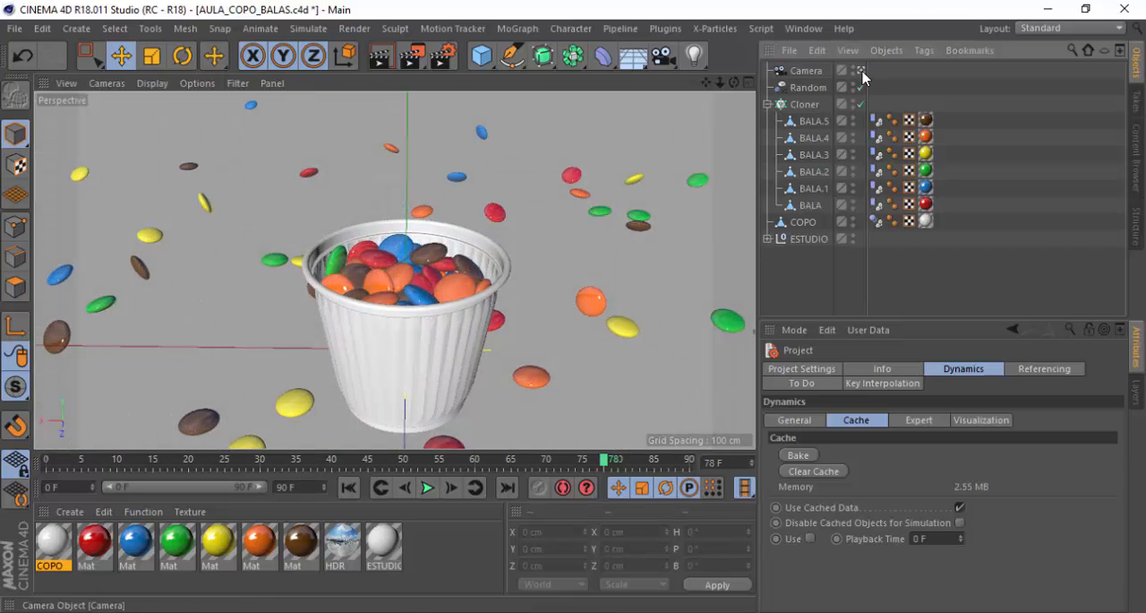
pyautogui.click(427, 487)
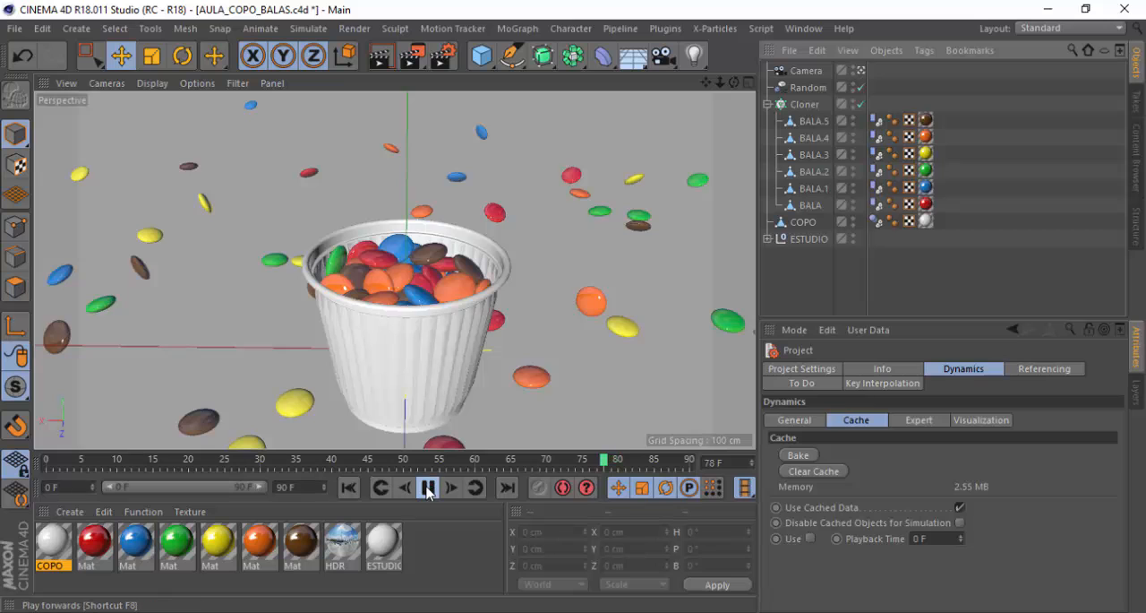
pyautogui.click(427, 487)
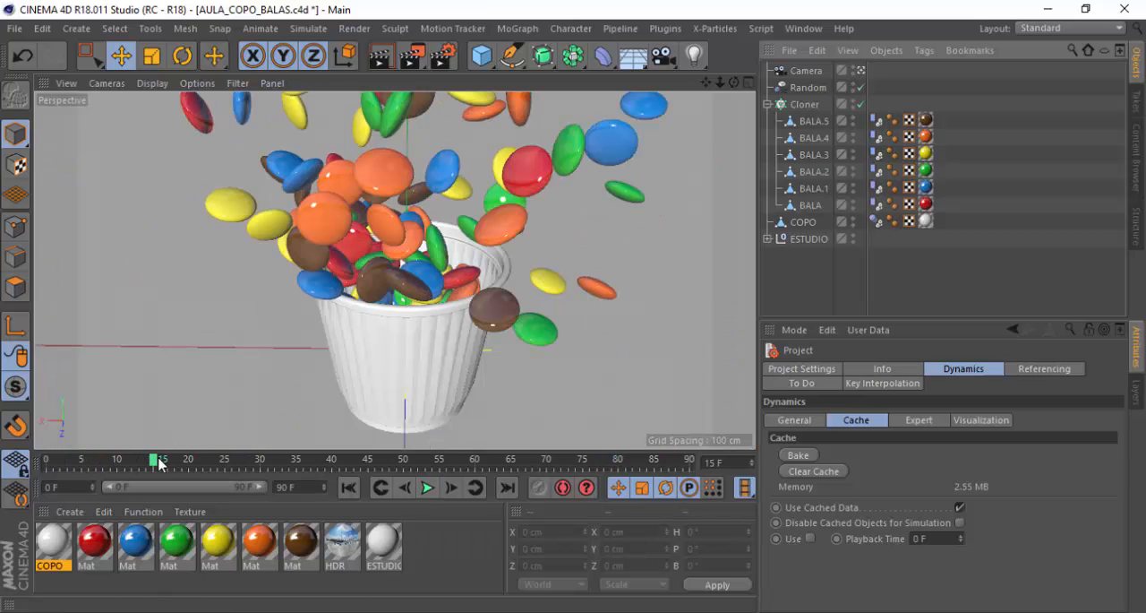
pyautogui.moveTo(157, 462); pyautogui.dragTo(560, 456)
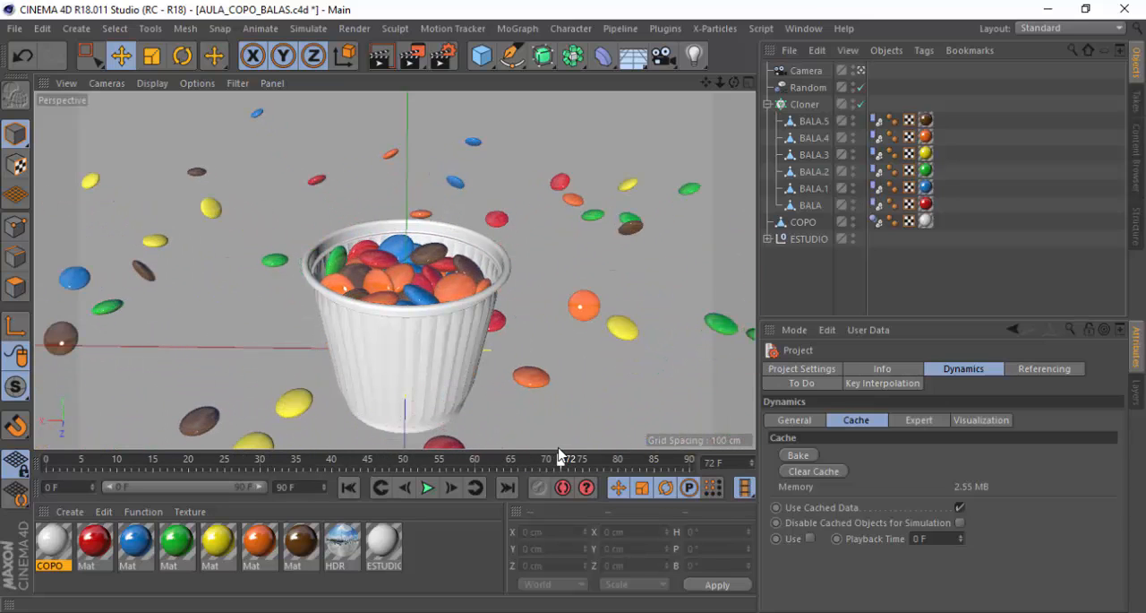
# Examine the filled cup from higher and closer angles outside the camera, and return to the camera view
pyautogui.click(862, 71)
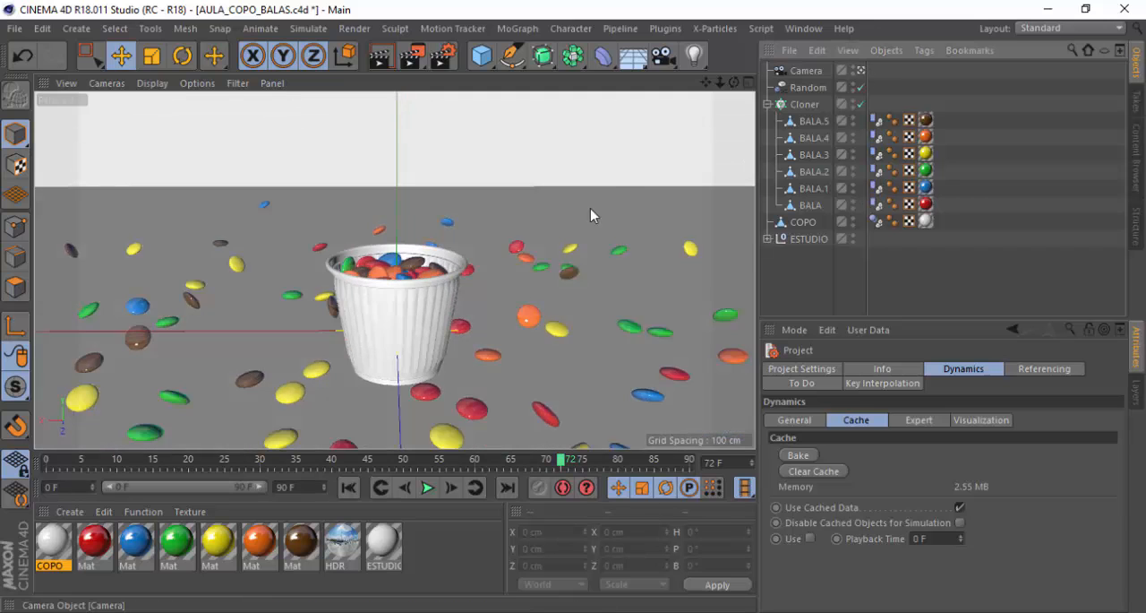
pyautogui.keyDown('alt'); pyautogui.moveTo(390, 271); pyautogui.dragTo(385, 344); pyautogui.keyUp('alt')
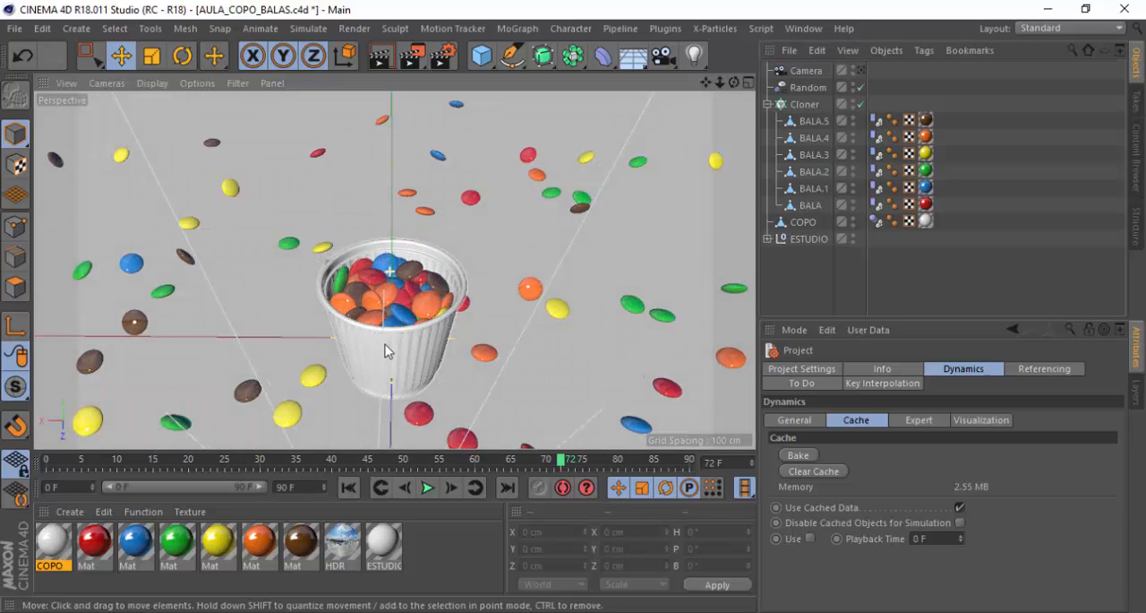
pyautogui.keyDown('alt'); pyautogui.moveTo(392, 356); pyautogui.dragTo(397, 297, button='right'); pyautogui.keyUp('alt')
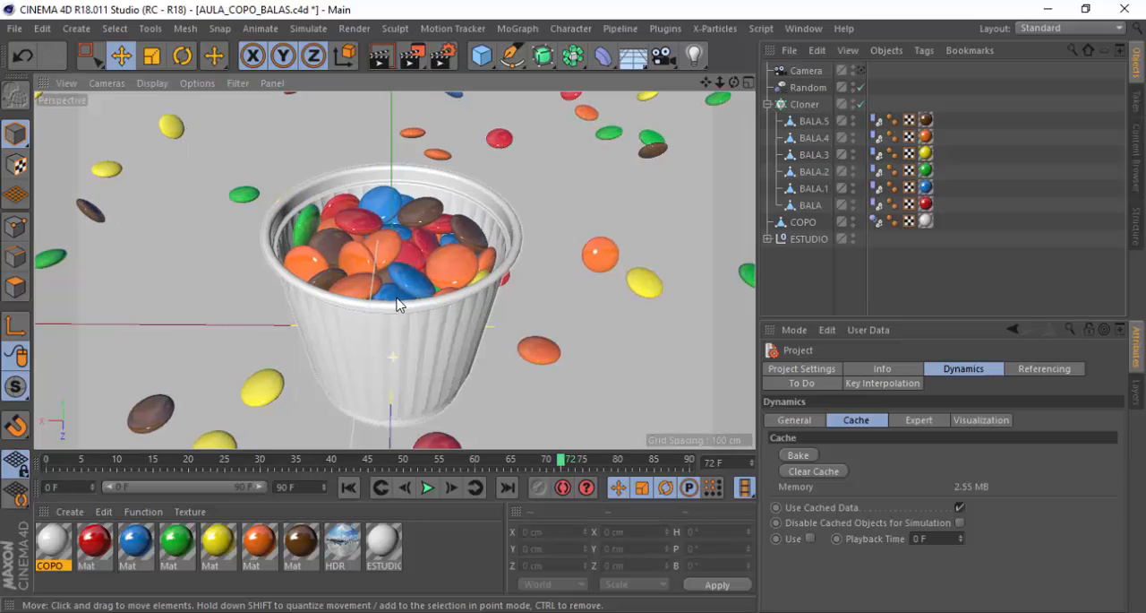
pyautogui.keyDown('alt'); pyautogui.moveTo(397, 301); pyautogui.dragTo(398, 293); pyautogui.keyUp('alt')
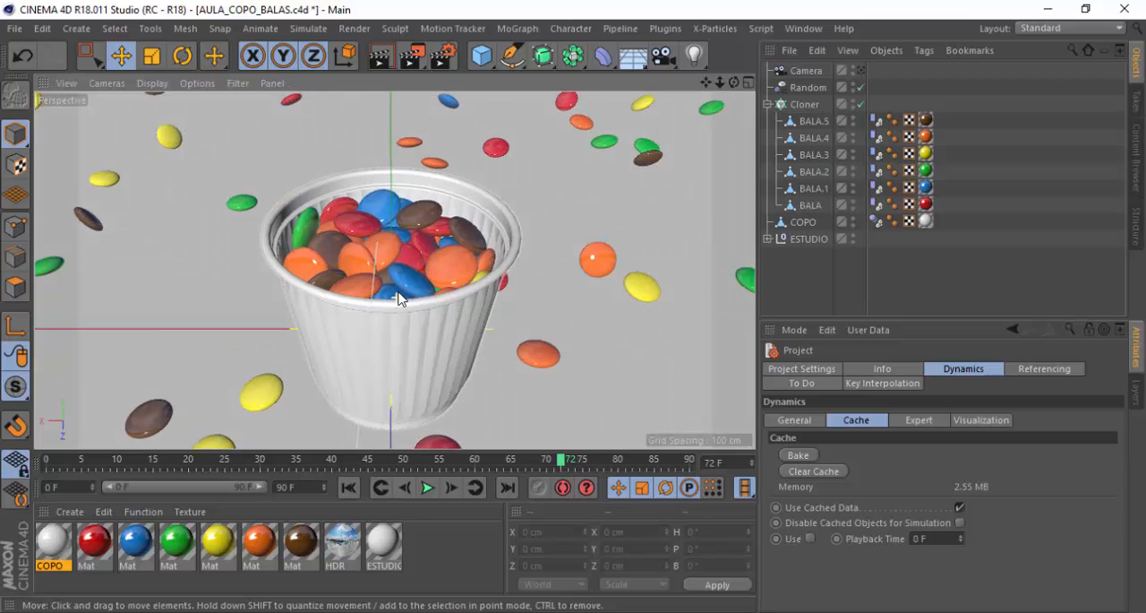
pyautogui.click(861, 72)
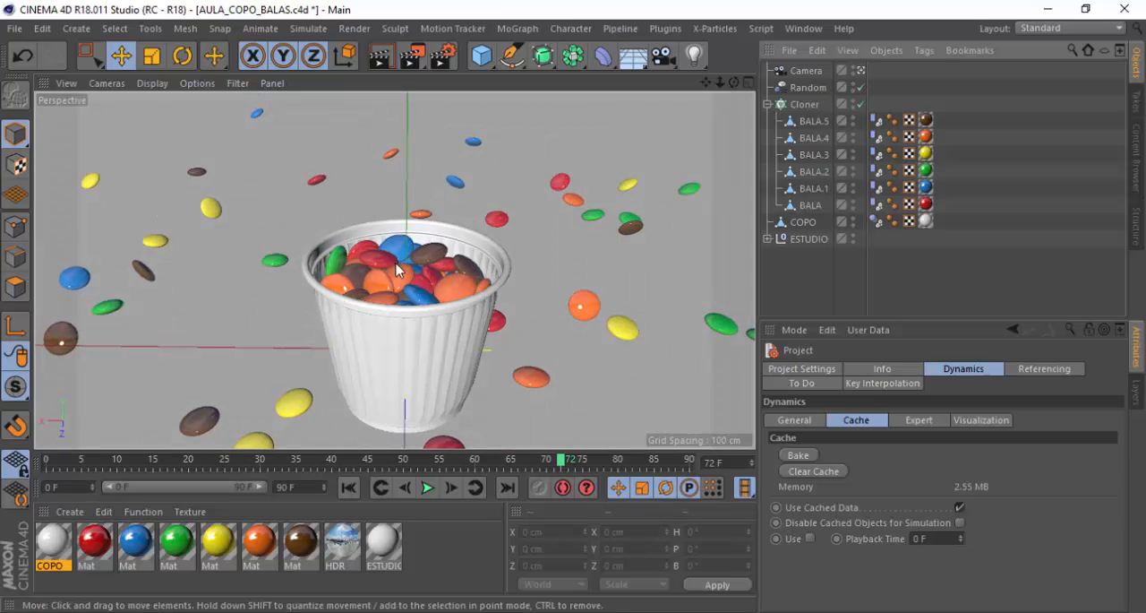
# Reframe the camera closer to the filled cup from a higher angle, keeping the cup near the middle of the frame
pyautogui.keyDown('alt'); pyautogui.moveTo(396, 263); pyautogui.dragTo(394, 307); pyautogui.keyUp('alt')
pyautogui.scroll(2, 414, 350)
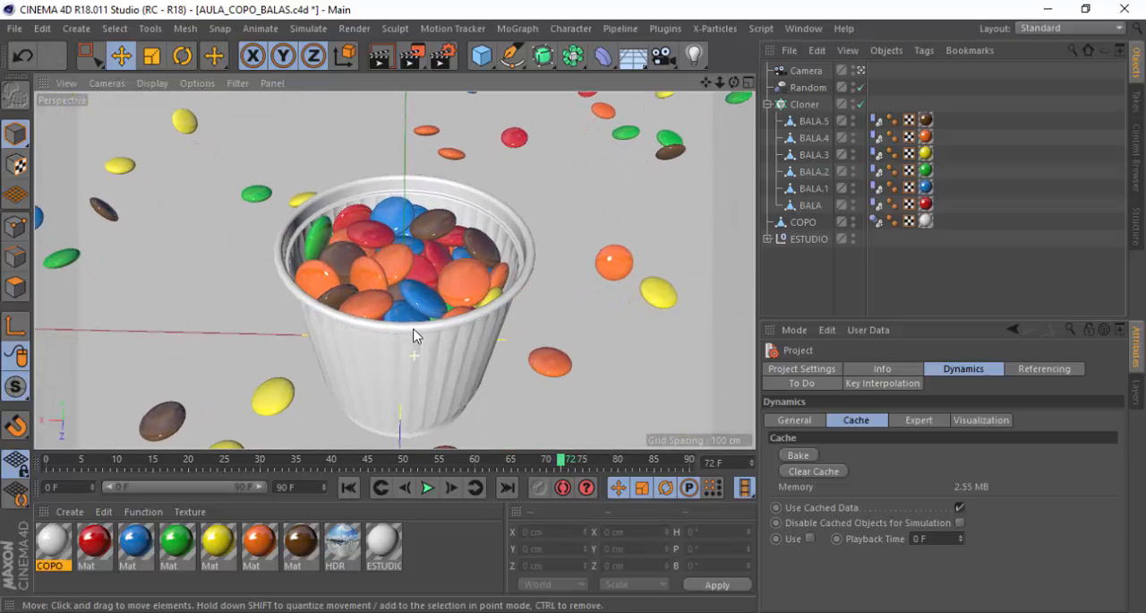
pyautogui.moveTo(706, 83); pyautogui.dragTo(707, 71)
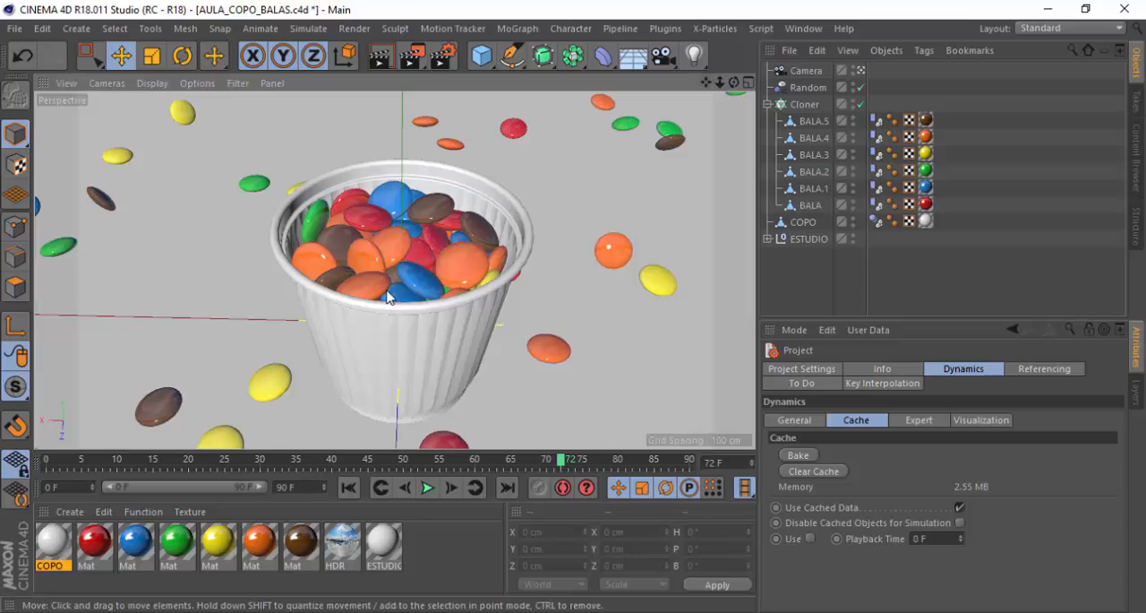
pyautogui.keyDown('alt'); pyautogui.moveTo(386, 287); pyautogui.dragTo(389, 274); pyautogui.keyUp('alt')
pyautogui.click(804, 69)
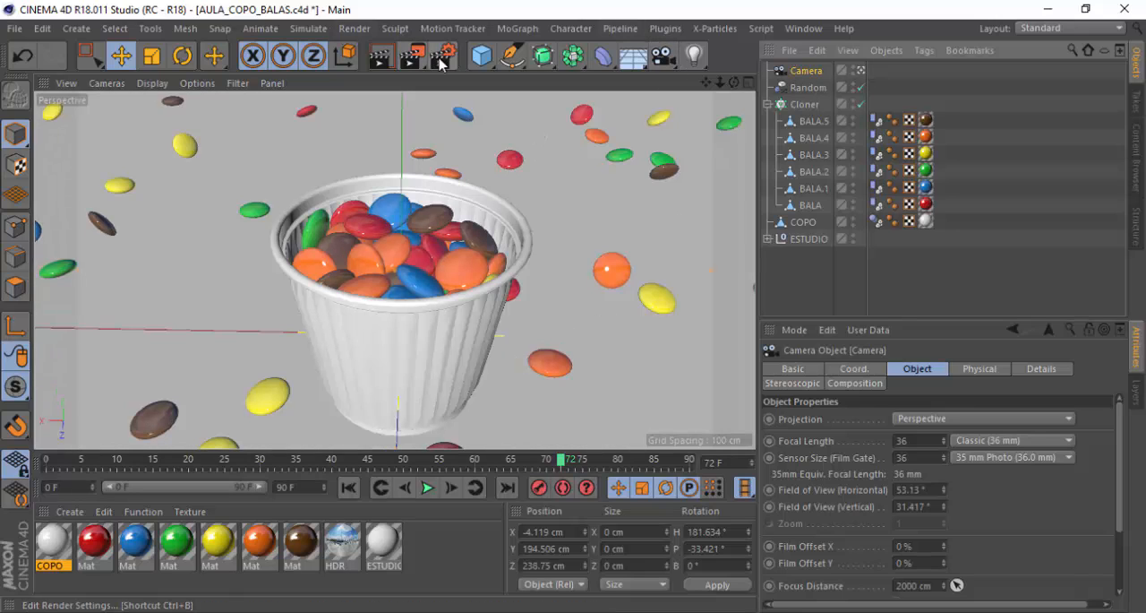
pyautogui.moveTo(706, 83); pyautogui.dragTo(702, 64)
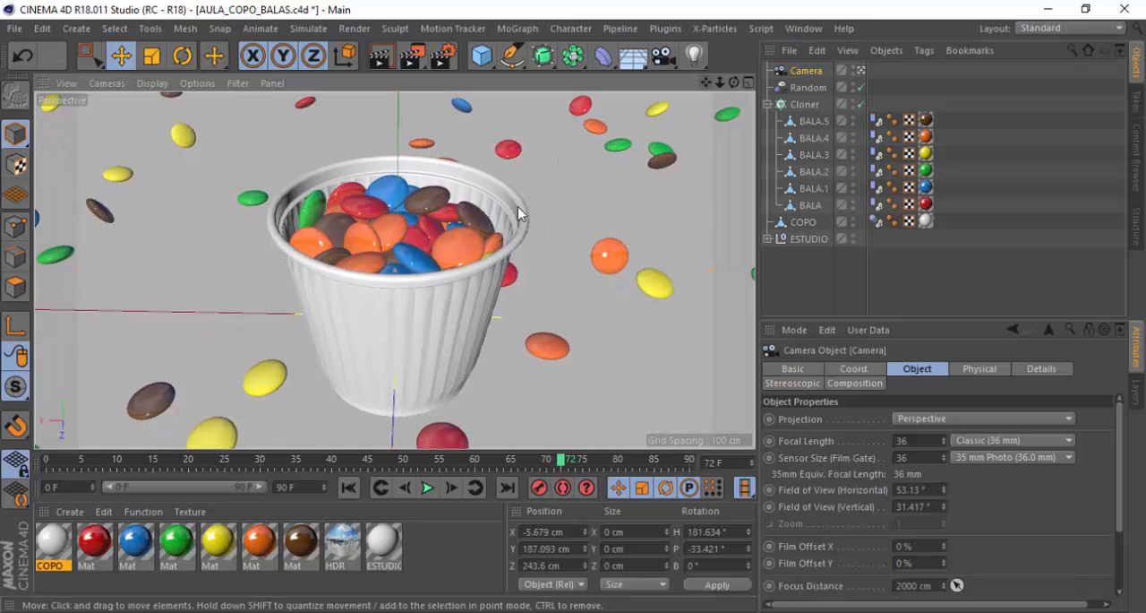
# Set the renderer to Physical, enabling Depth Of Field and a Medium sampling quality
pyautogui.click(442, 56)
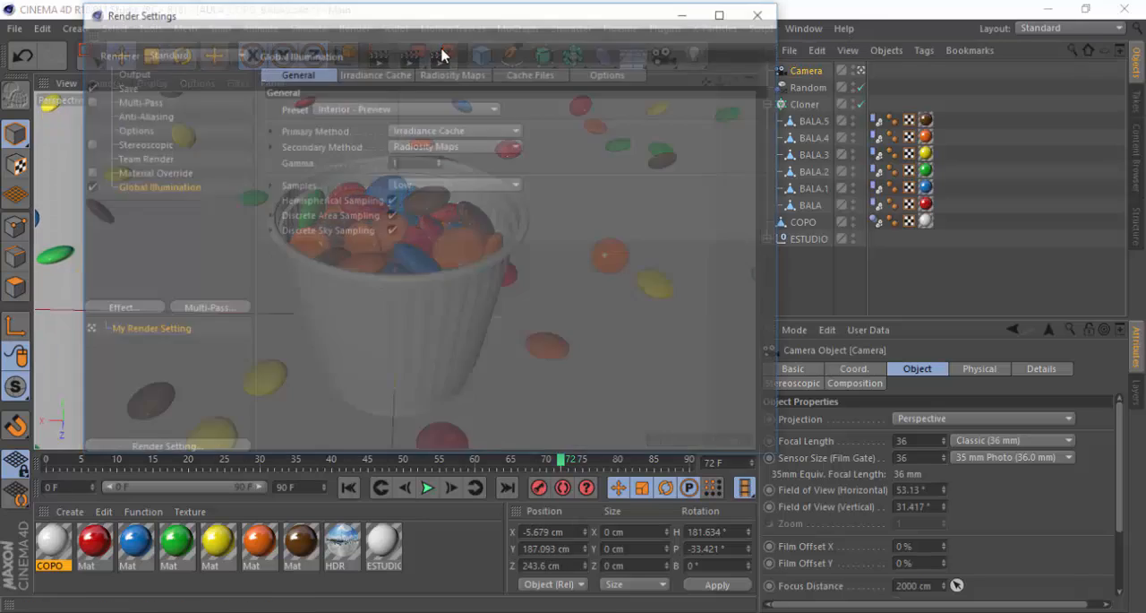
pyautogui.click(172, 54)
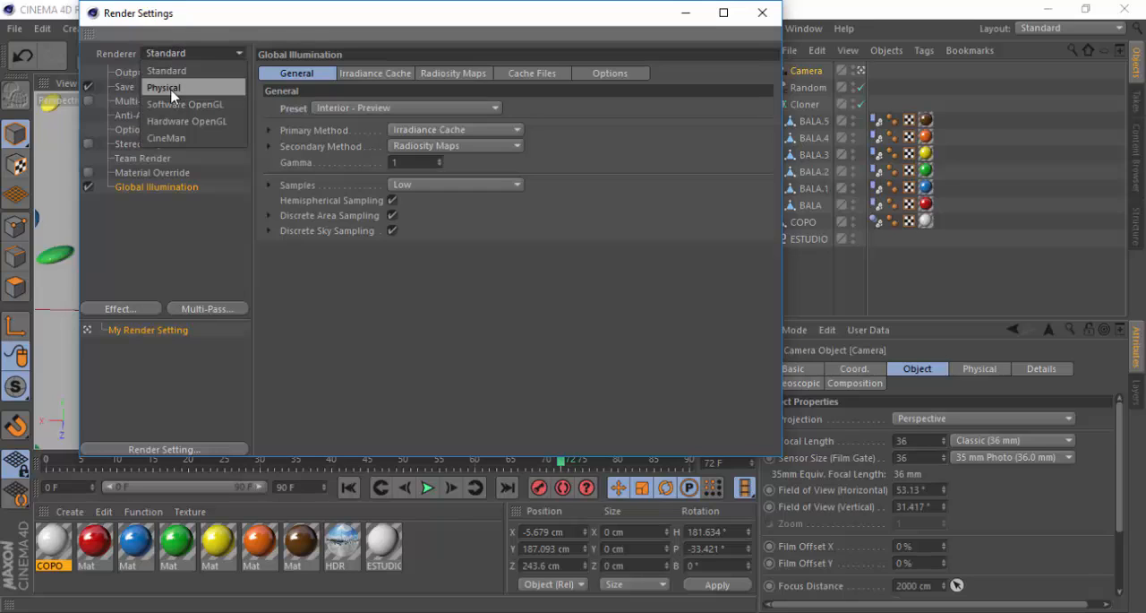
pyautogui.click(164, 88)
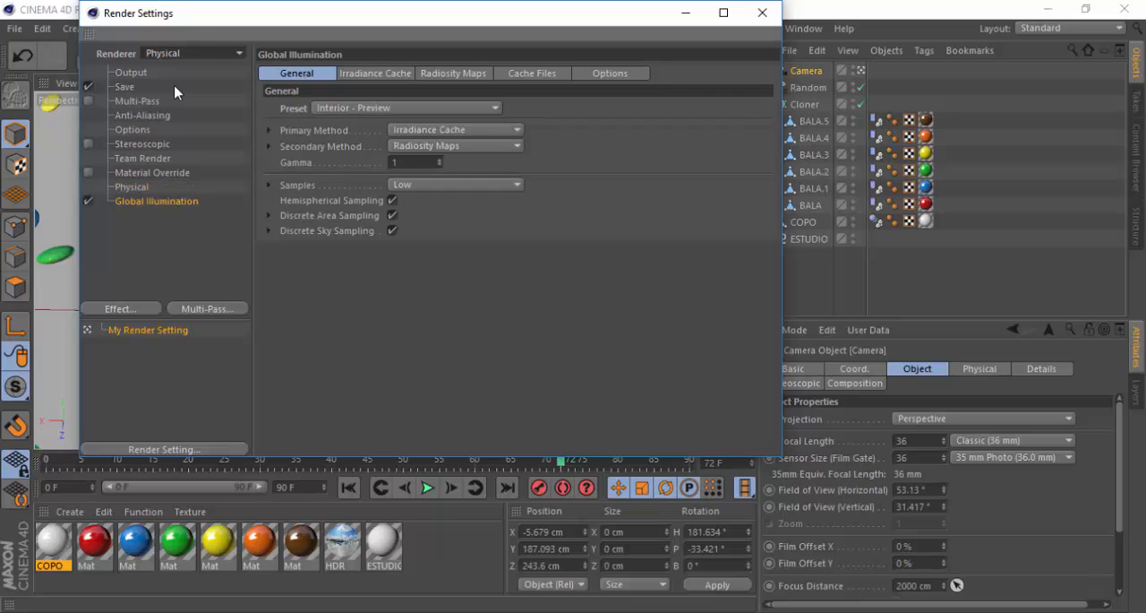
pyautogui.click(131, 187)
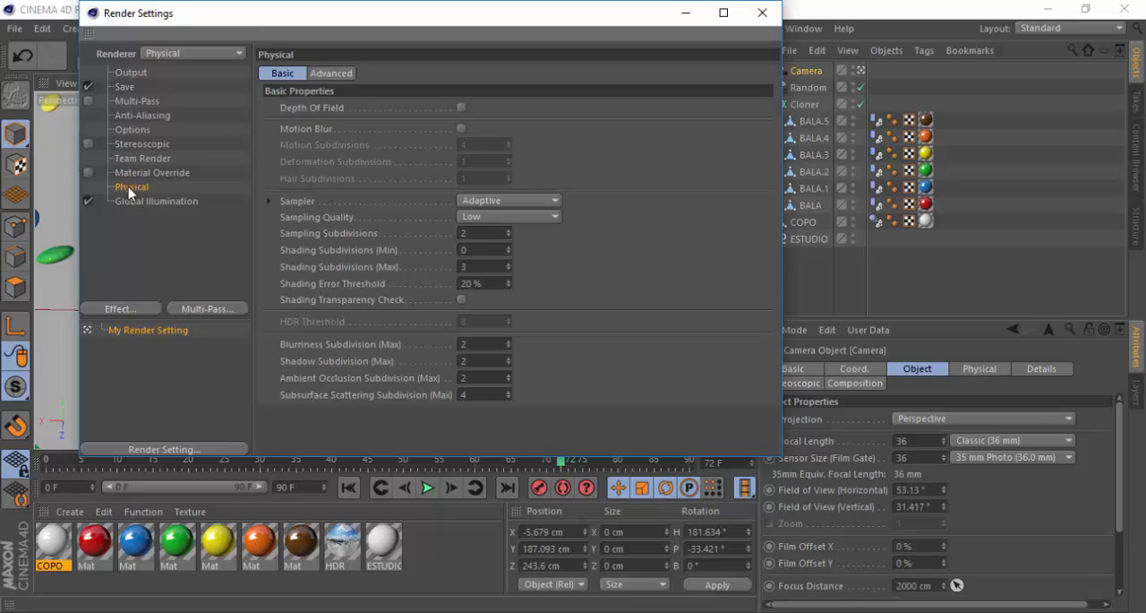
pyautogui.click(461, 109)
pyautogui.click(490, 218)
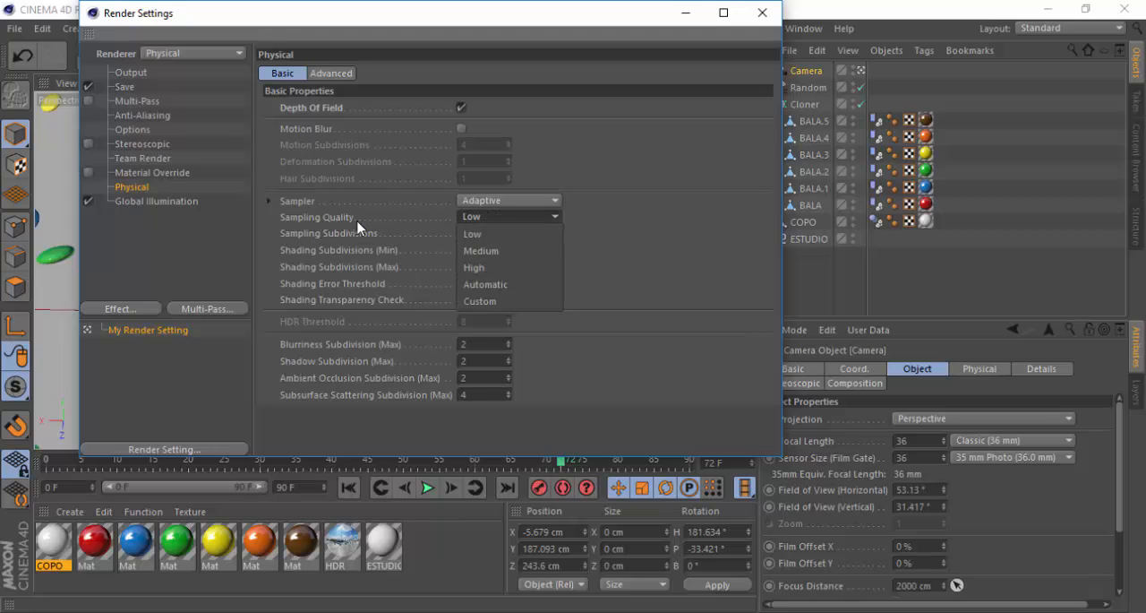
pyautogui.click(503, 252)
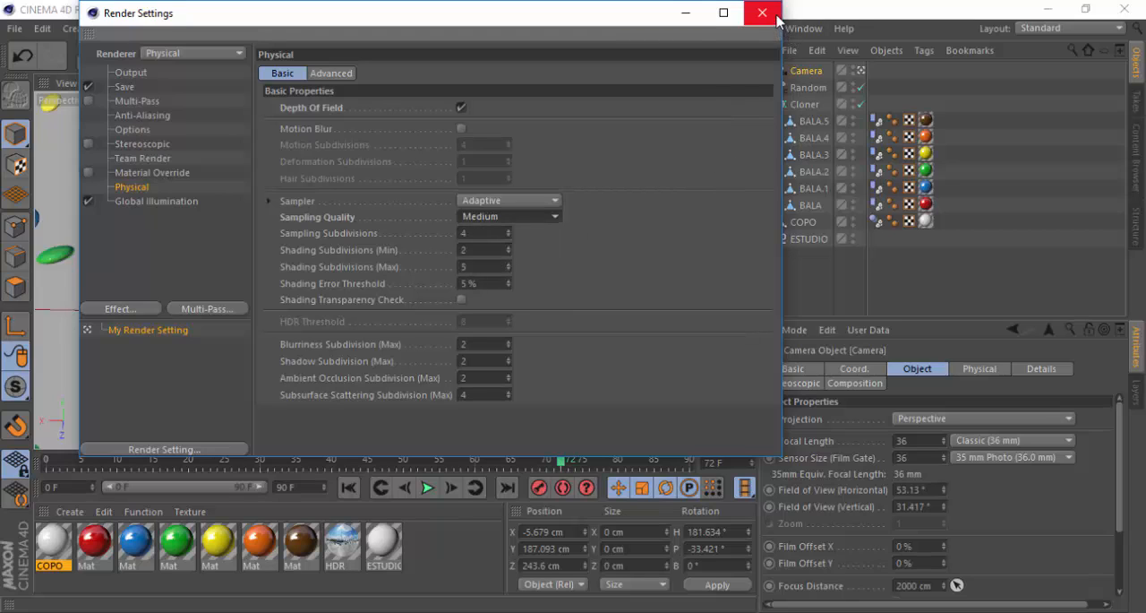
# Set the Global Illumination preset to Interior - Preview (High Diffuse Depth) and close the render settings
pyautogui.click(159, 204)
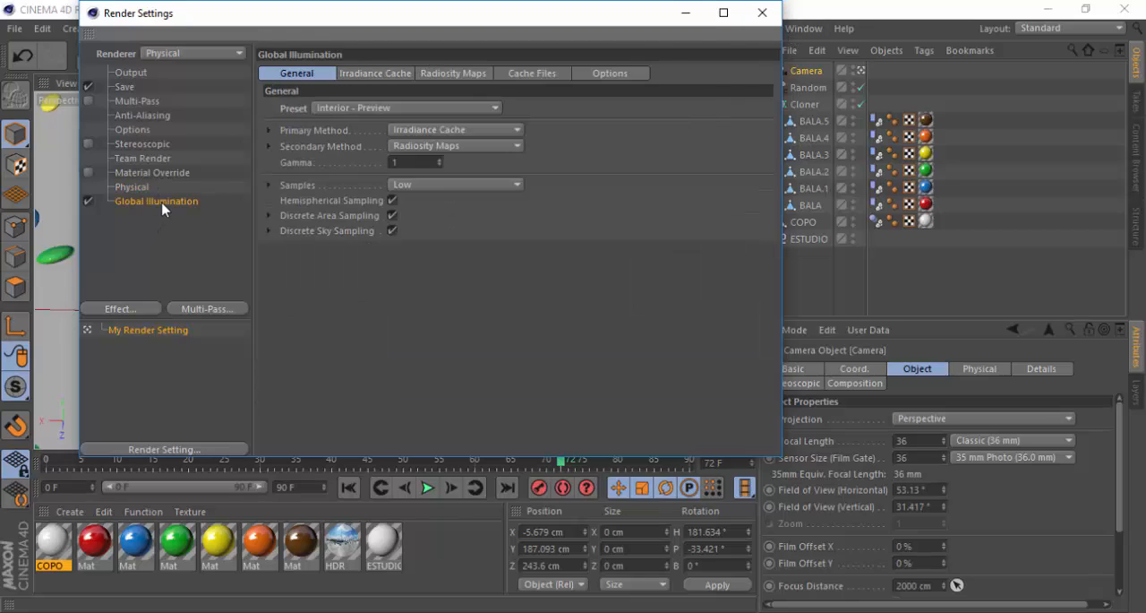
pyautogui.click(349, 109)
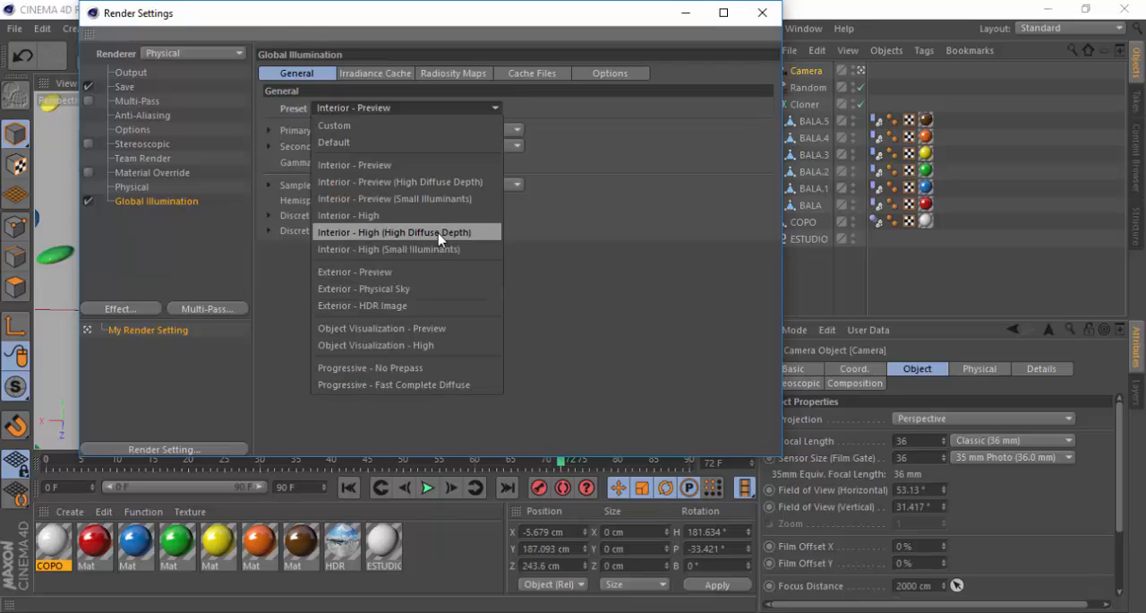
pyautogui.click(405, 182)
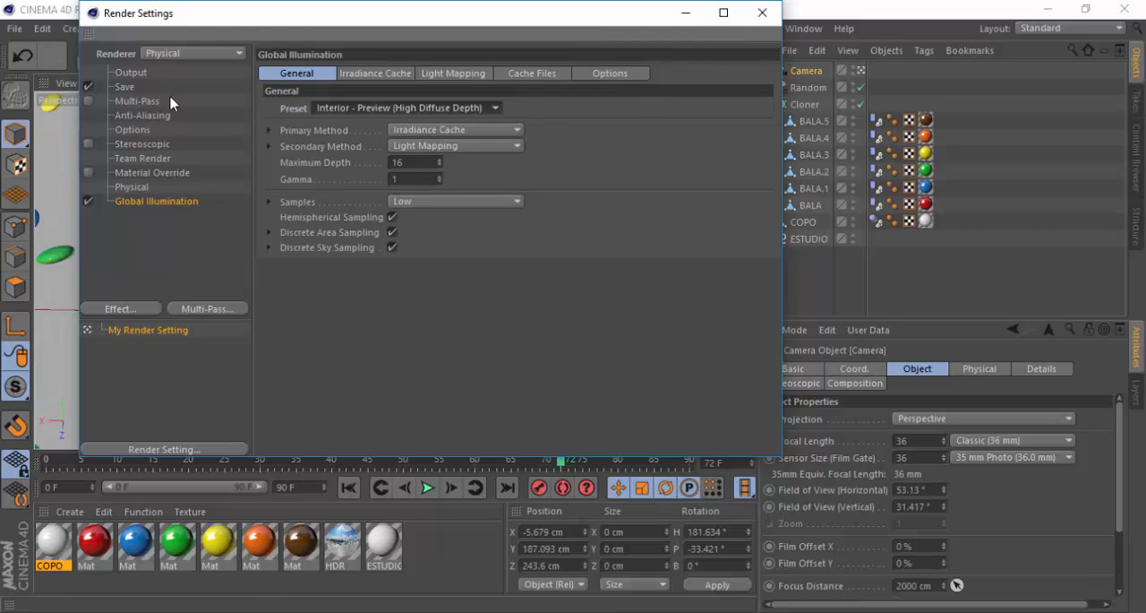
pyautogui.click(760, 13)
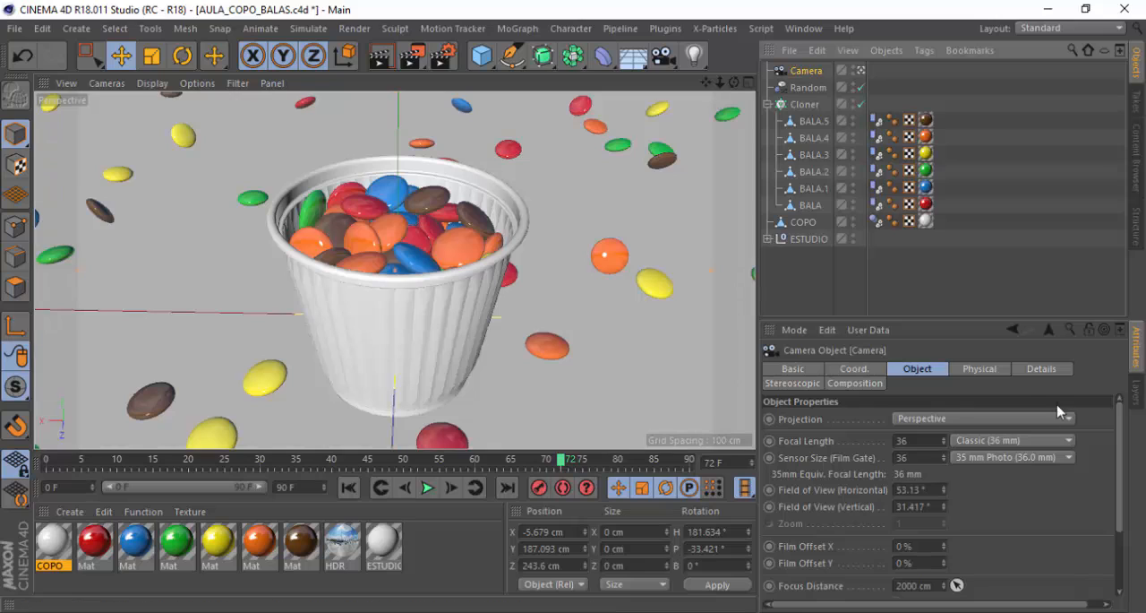
# Collapse the Cloner hierarchy and show the camera's Physical properties
pyautogui.click(983, 370)
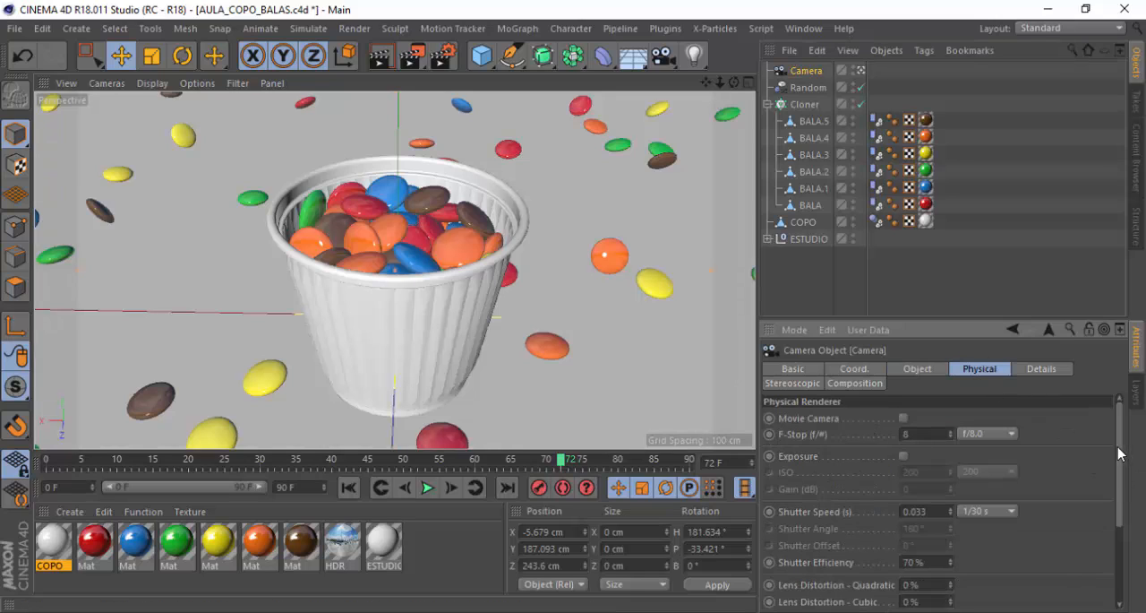
pyautogui.scroll(-3, 1121, 460)
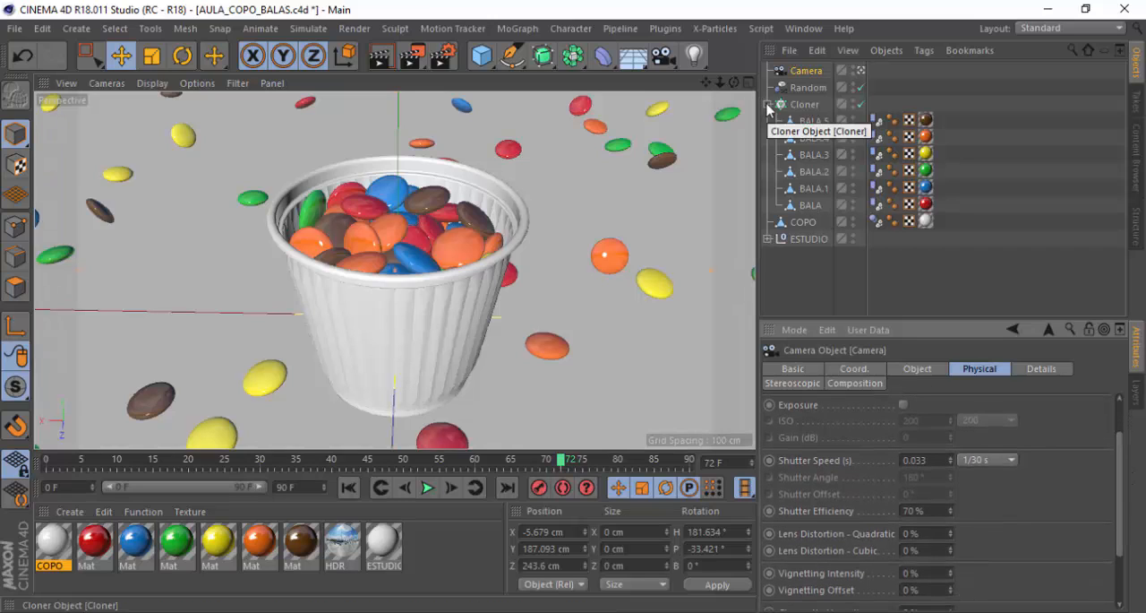
pyautogui.click(768, 105)
pyautogui.click(801, 121)
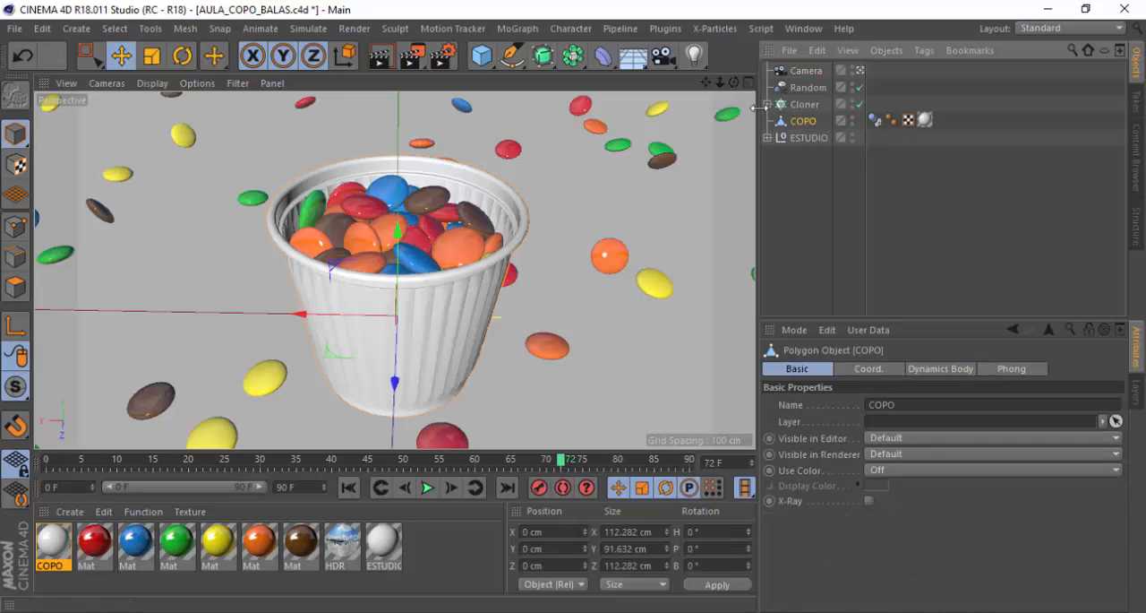
pyautogui.click(805, 70)
pyautogui.scroll(-1, 1123, 436)
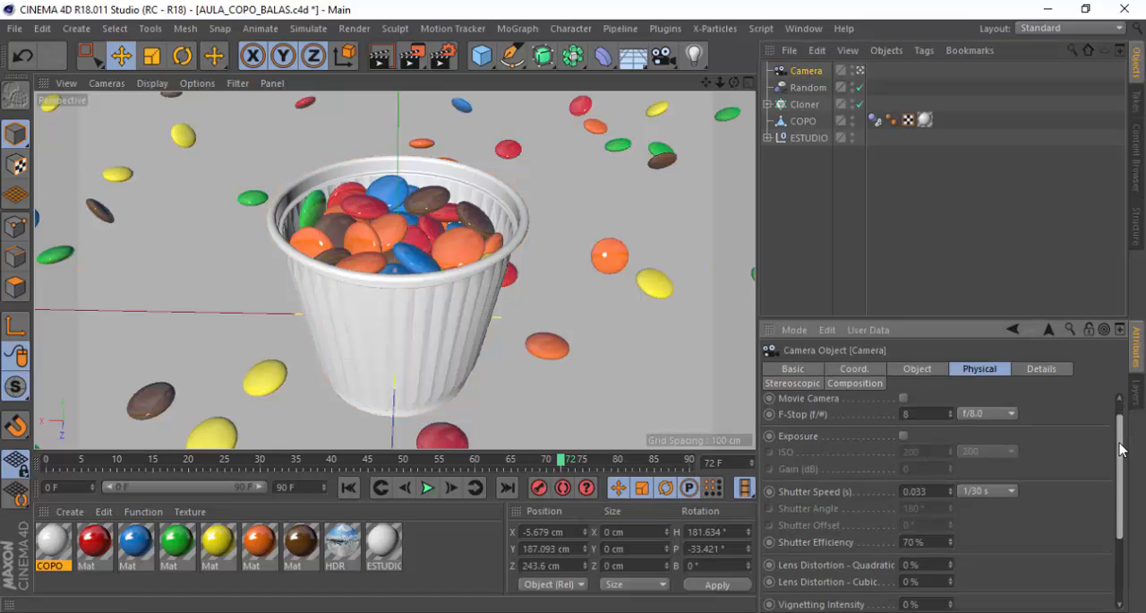
pyautogui.moveTo(1123, 462)
pyautogui.mouseDown()
pyautogui.moveTo(1126, 549)
pyautogui.moveTo(1127, 453)
pyautogui.mouseUp()
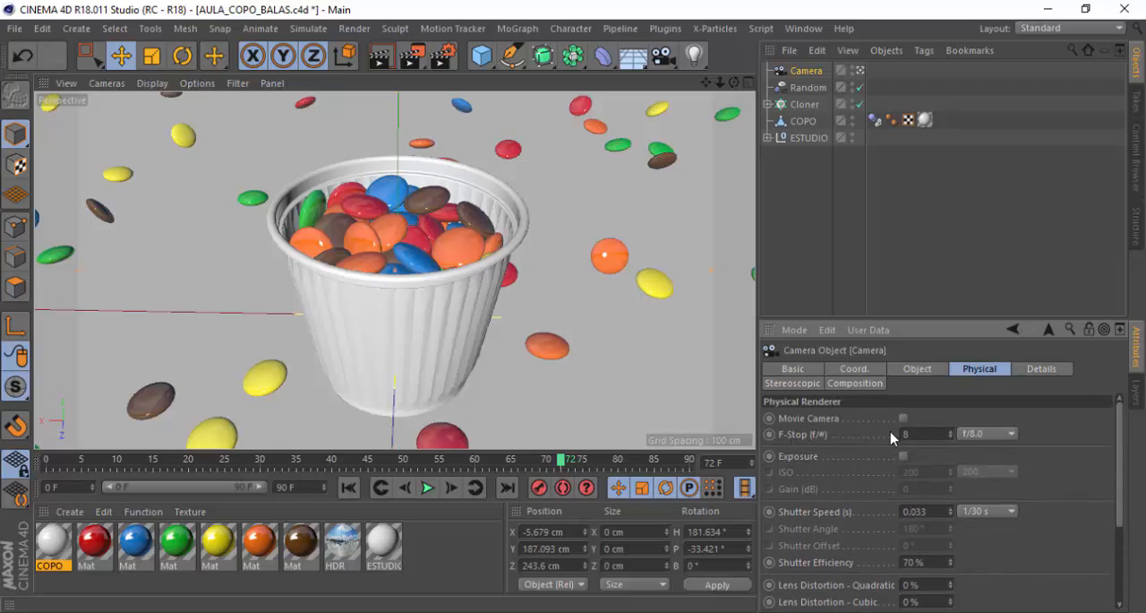
# Set the camera's F-Stop to a custom value of 0.4
pyautogui.click(952, 433)
pyautogui.click(952, 437)
pyautogui.click(996, 435)
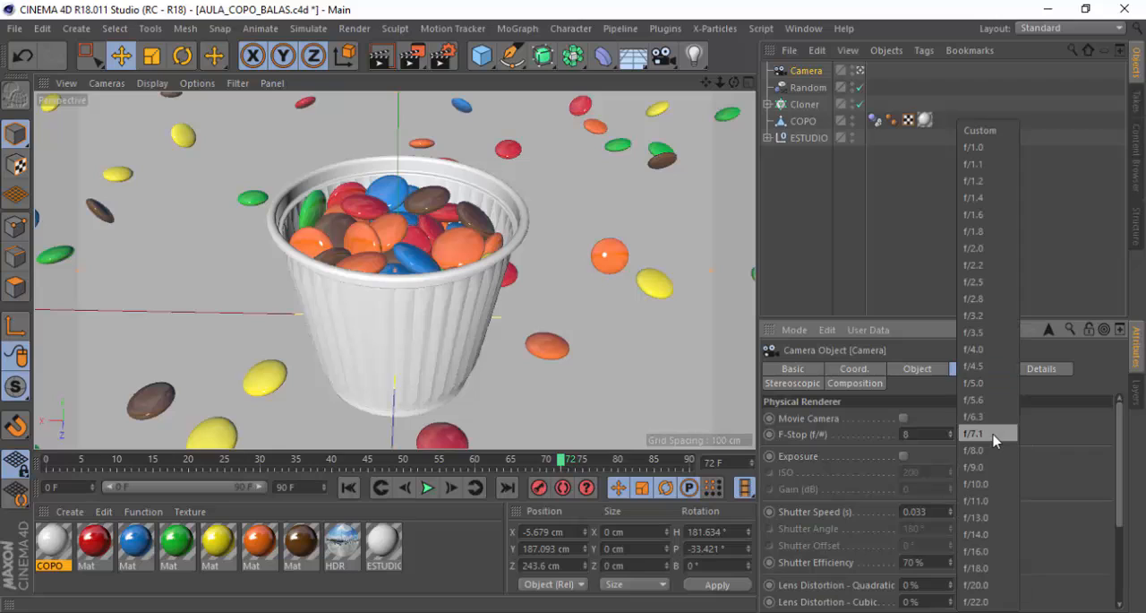
pyautogui.click(1043, 435)
pyautogui.click(1006, 436)
pyautogui.click(1038, 439)
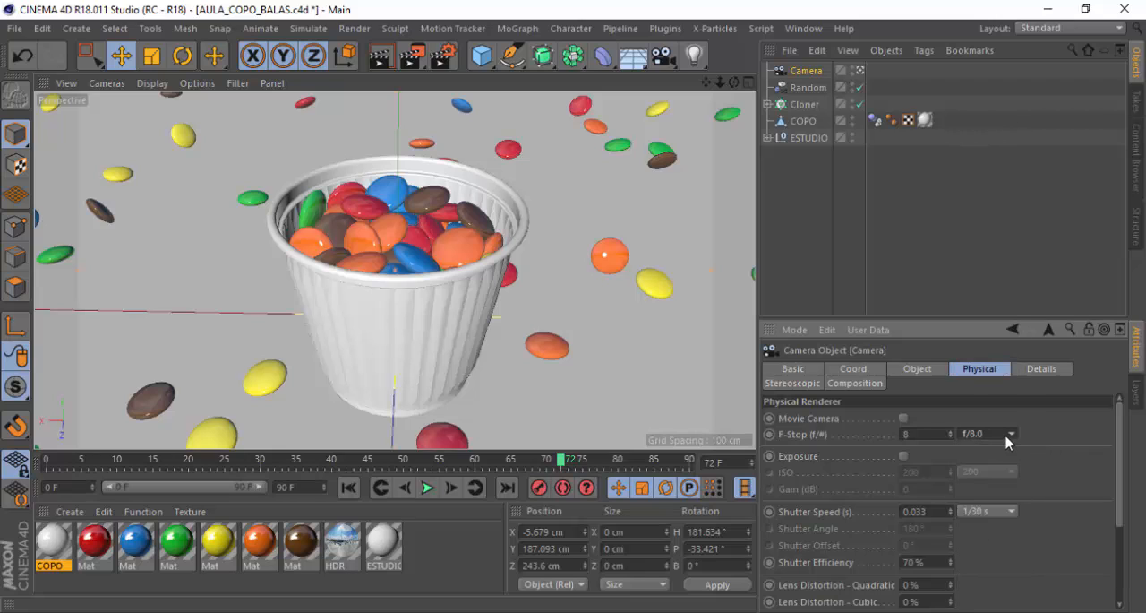
pyautogui.click(1005, 436)
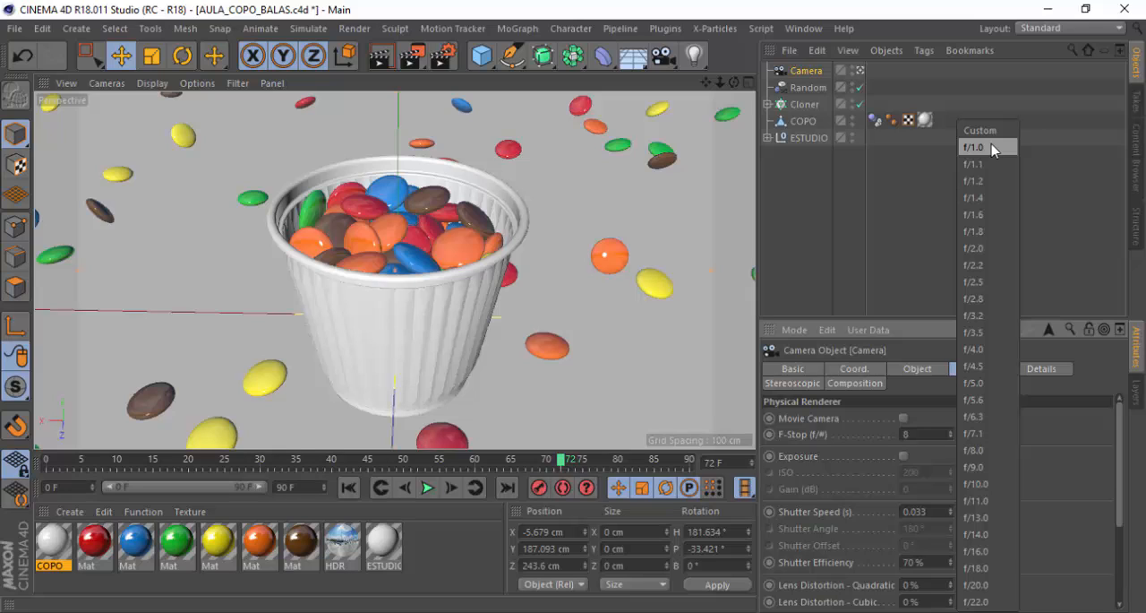
pyautogui.click(928, 433)
pyautogui.click(1003, 433)
pyautogui.click(926, 434)
pyautogui.moveTo(924, 434); pyautogui.dragTo(873, 430)
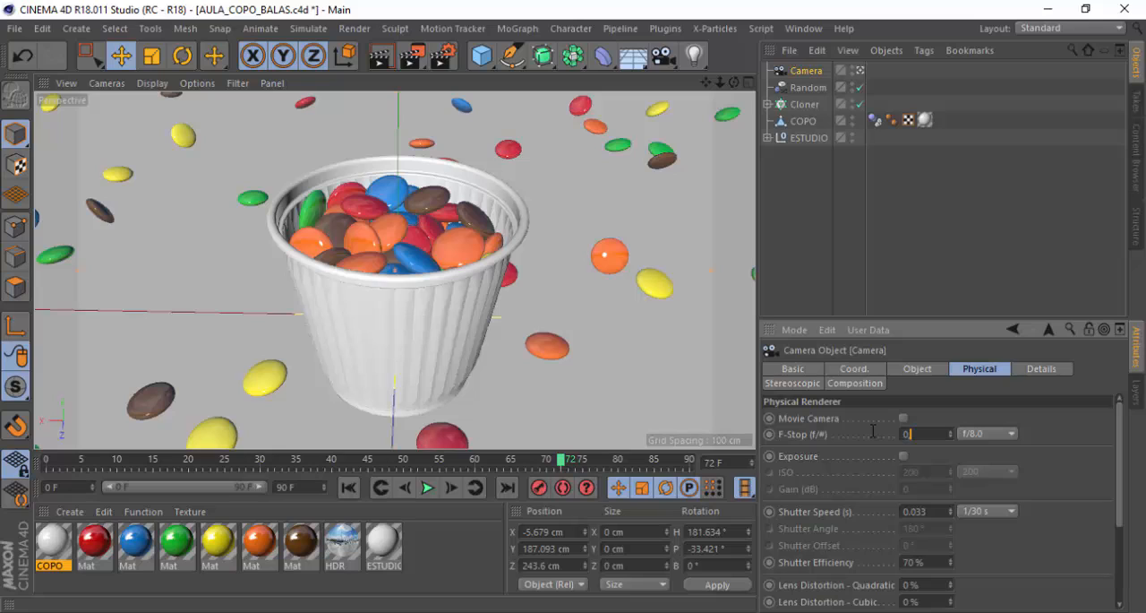
pyautogui.write('0,5')
pyautogui.press('Return')
pyautogui.write('4')
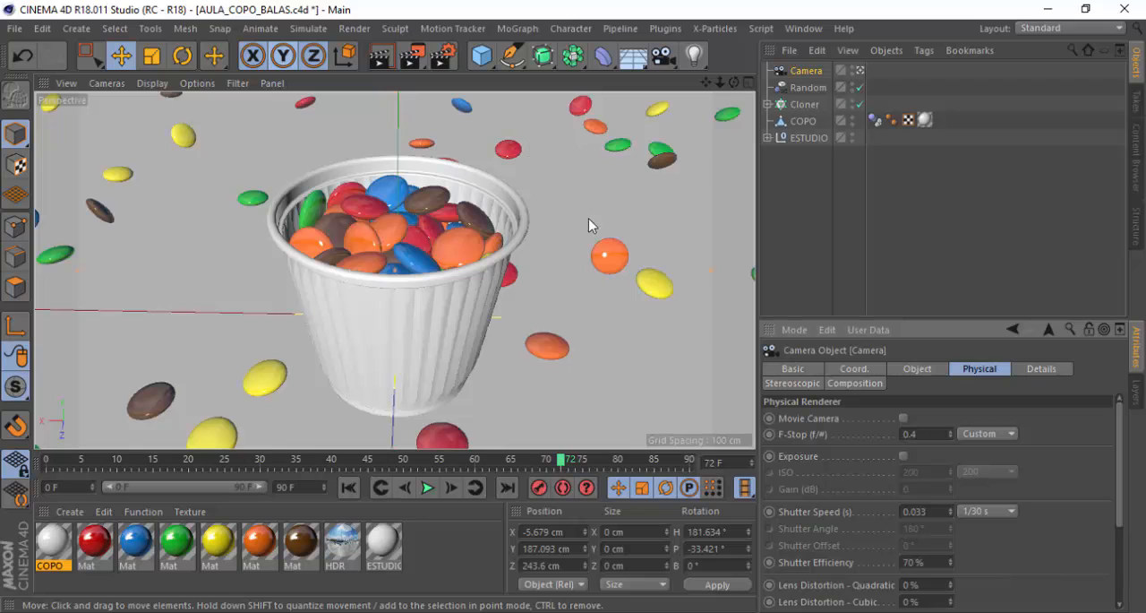
# Pull the camera slightly back from the cup to include more of the scattered candies
pyautogui.keyDown('alt'); pyautogui.moveTo(490, 232); pyautogui.dragTo(495, 249, button='right'); pyautogui.keyUp('alt')
pyautogui.keyDown('alt'); pyautogui.moveTo(491, 257); pyautogui.dragTo(489, 254); pyautogui.keyUp('alt')
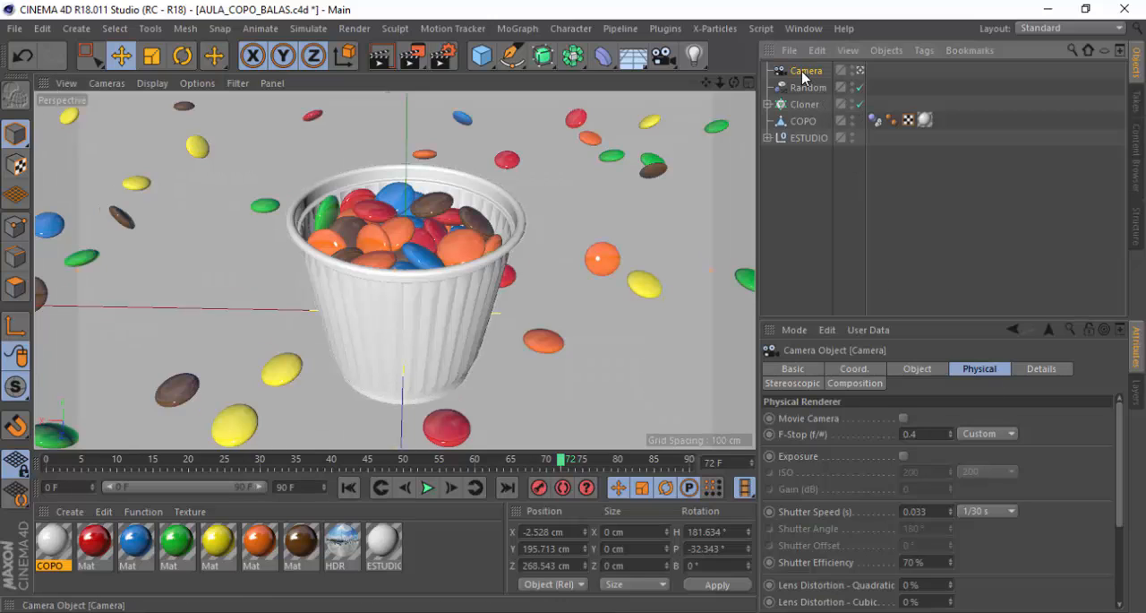
# Assign the COPO cup as the Focus Object in the camera's object properties
pyautogui.click(936, 371)
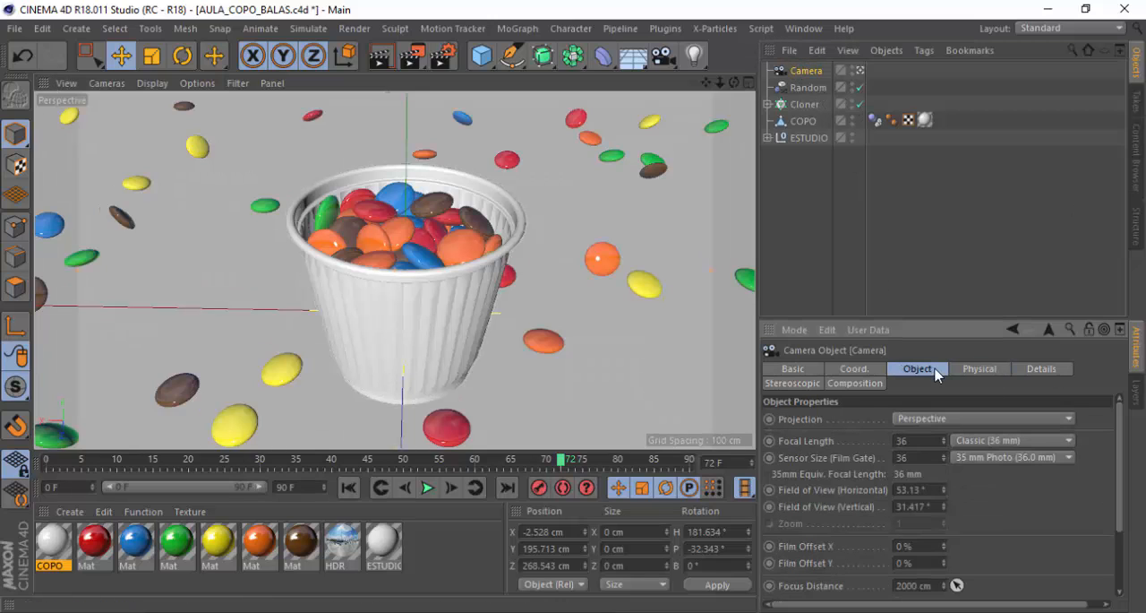
pyautogui.moveTo(1118, 433); pyautogui.dragTo(1119, 470)
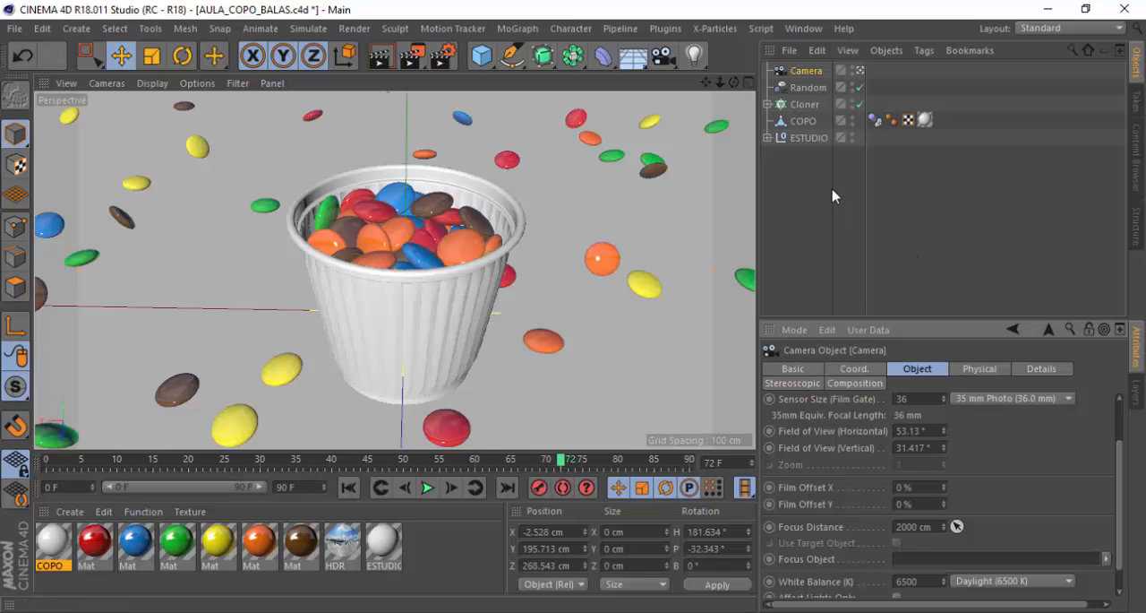
pyautogui.click(794, 125)
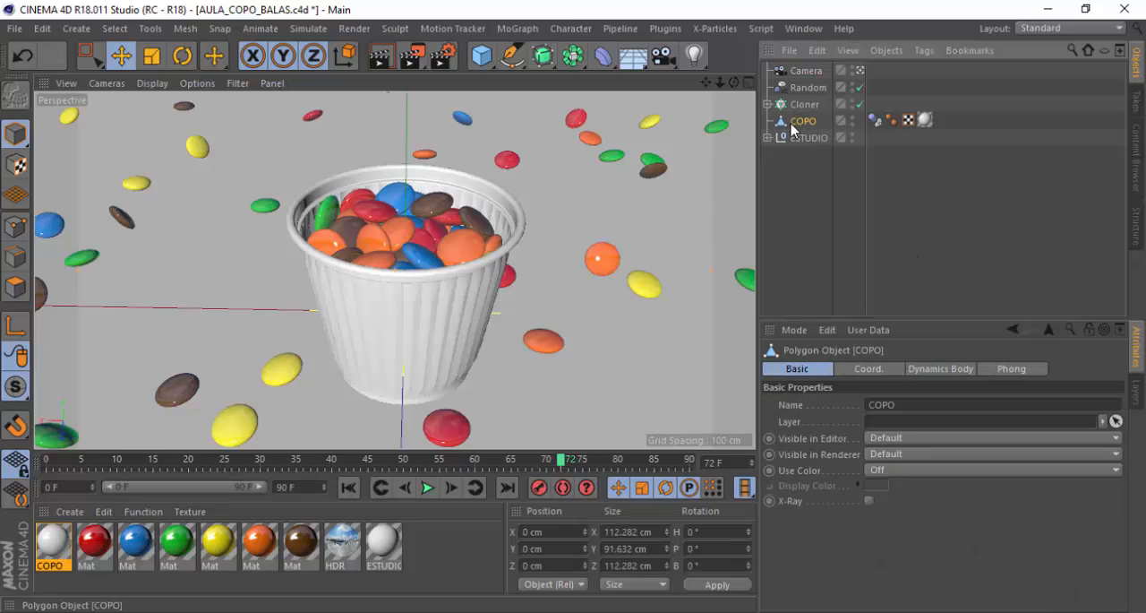
pyautogui.click(805, 70)
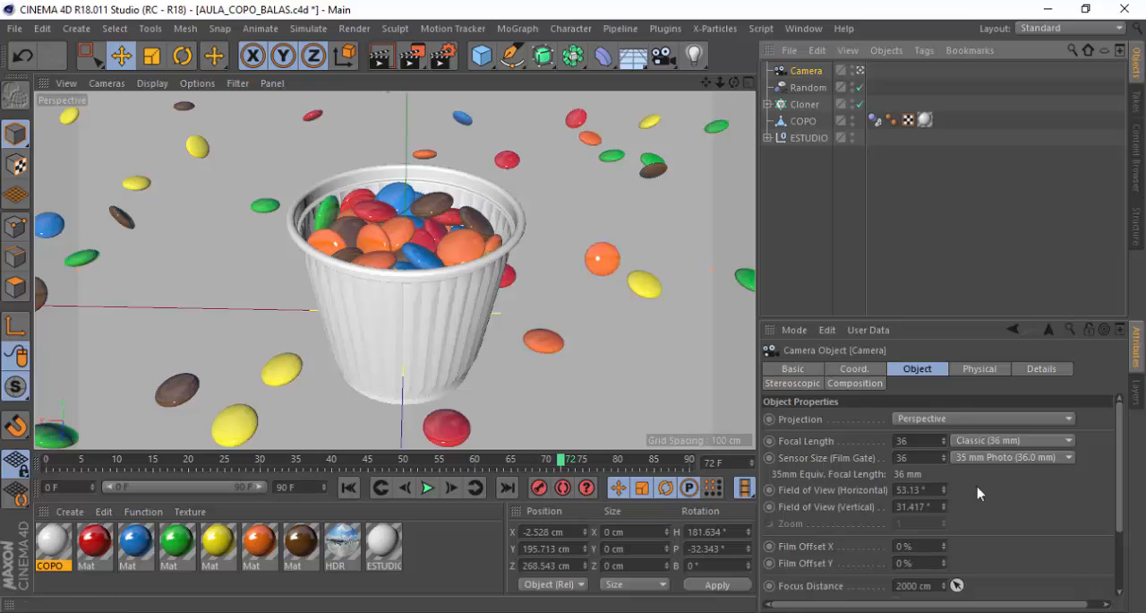
pyautogui.scroll(-3, 1119, 488)
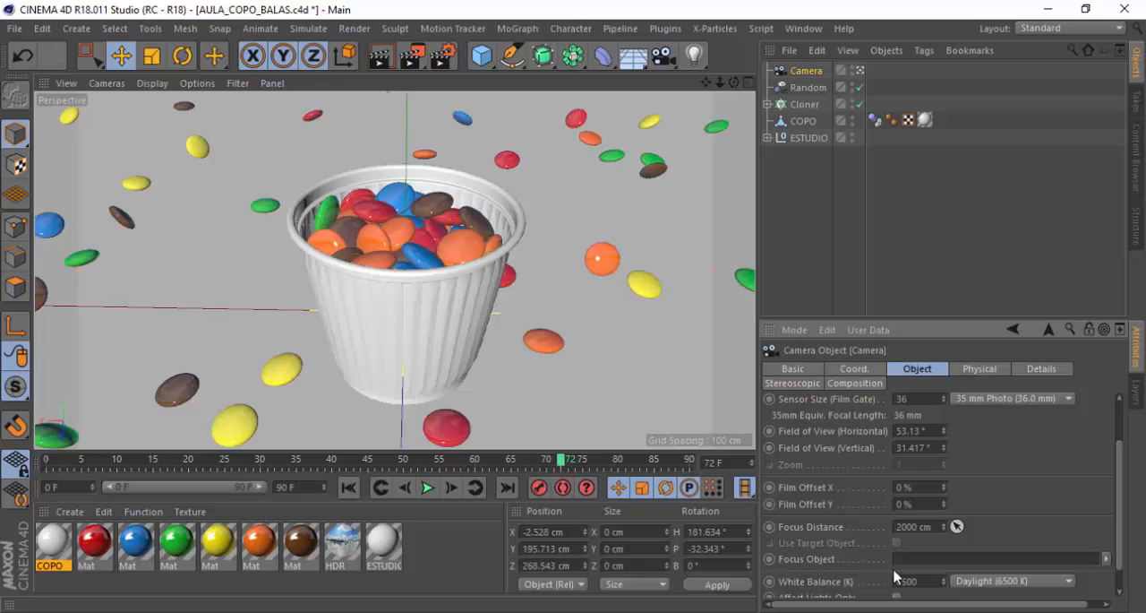
pyautogui.click(804, 120)
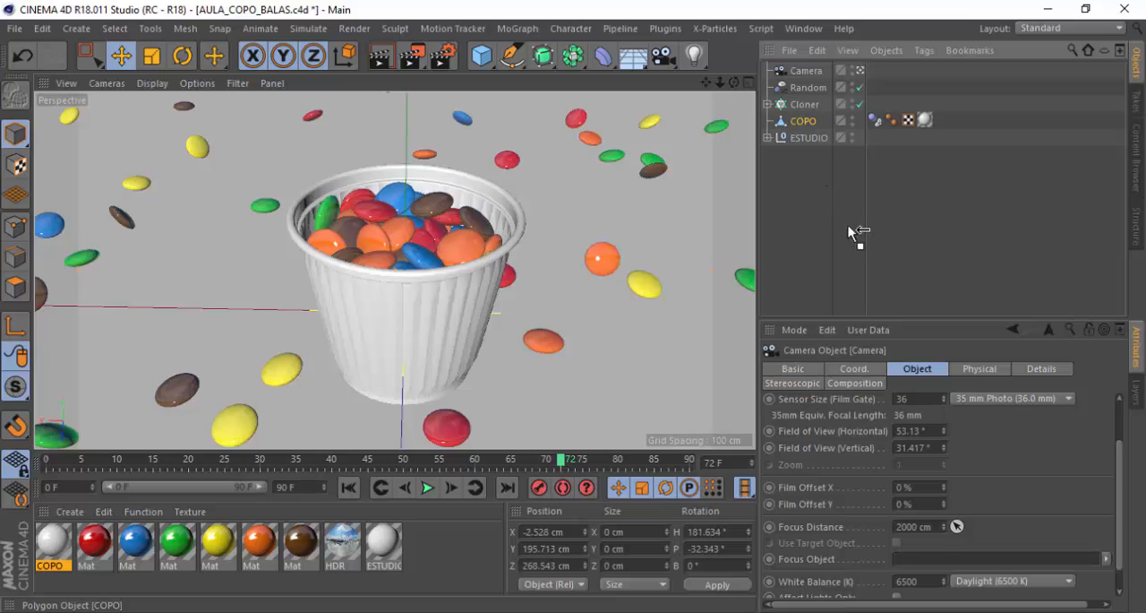
pyautogui.moveTo(849, 226); pyautogui.dragTo(926, 555)
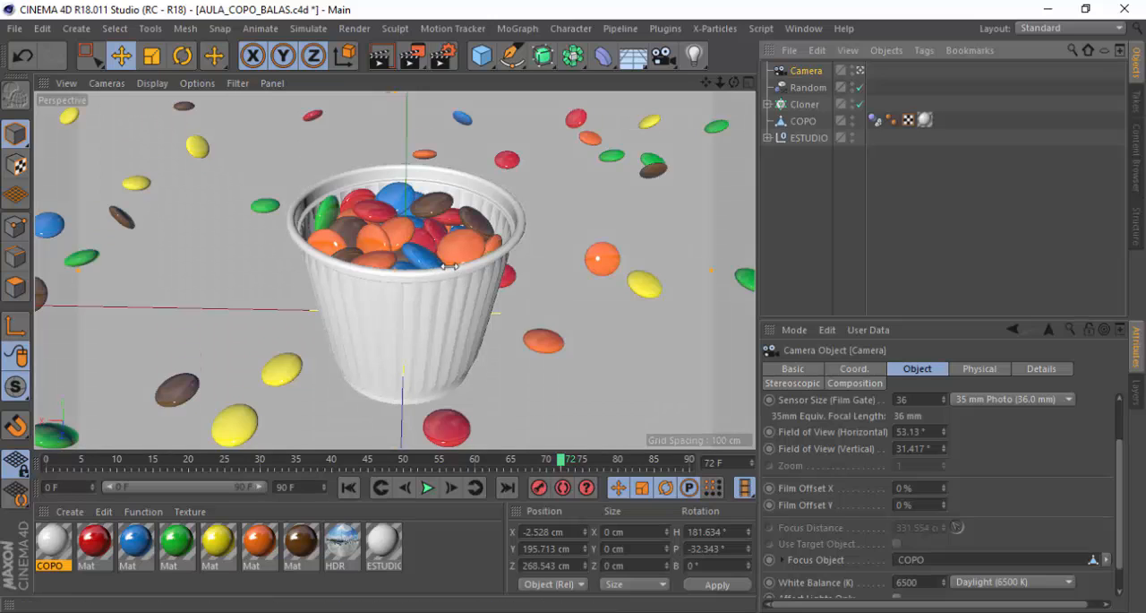
# Save the project, render the current frame to the Picture Viewer and maximize the viewer window
pyautogui.hotkey('ctrl', 's')
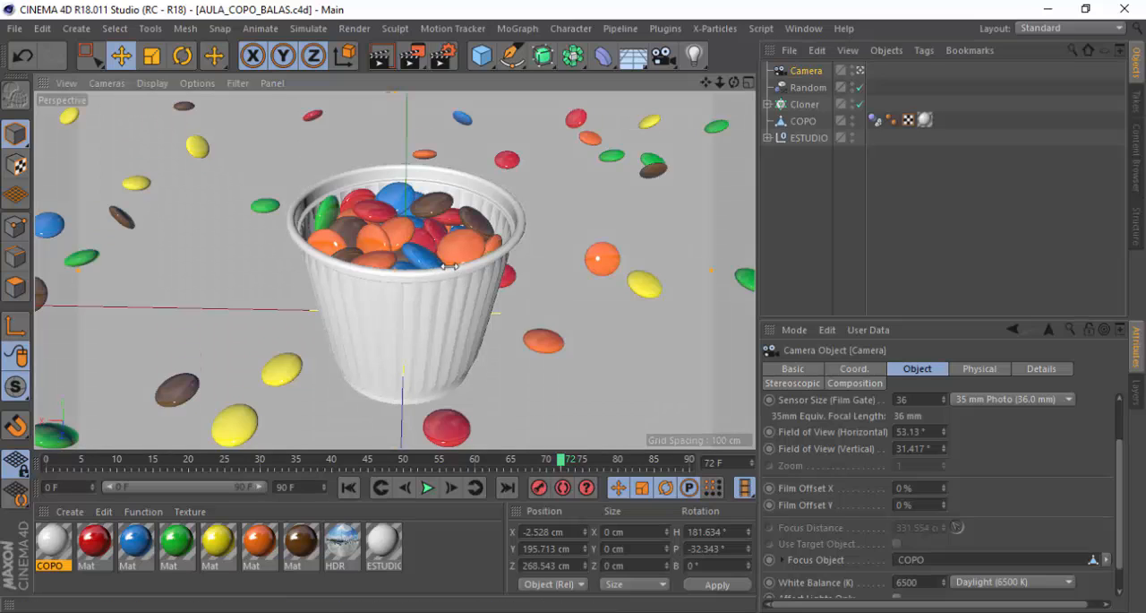
pyautogui.click(417, 56)
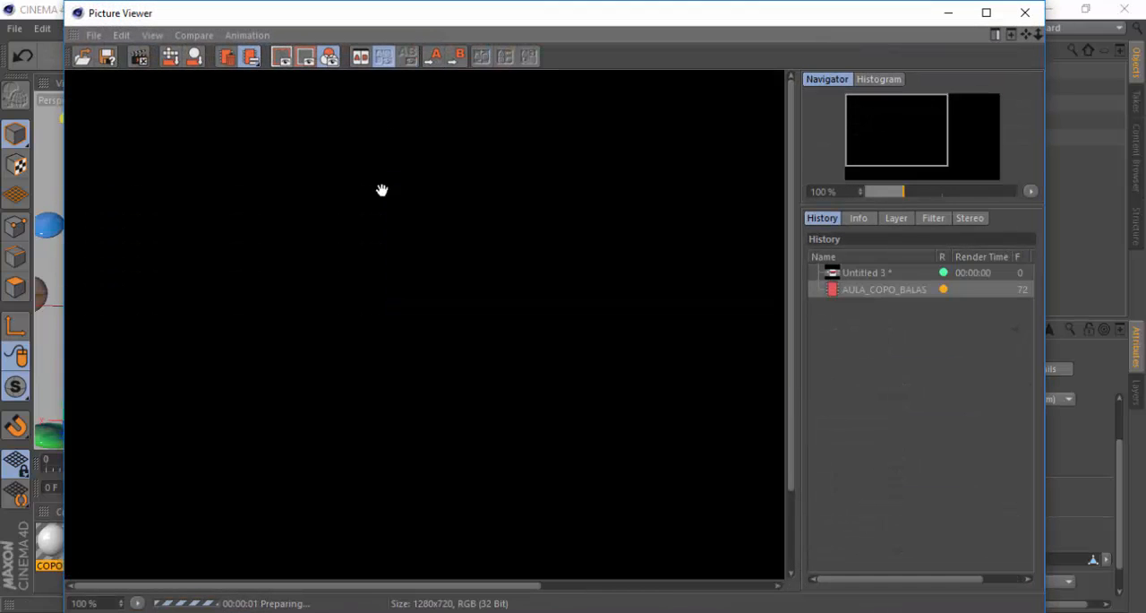
pyautogui.click(986, 12)
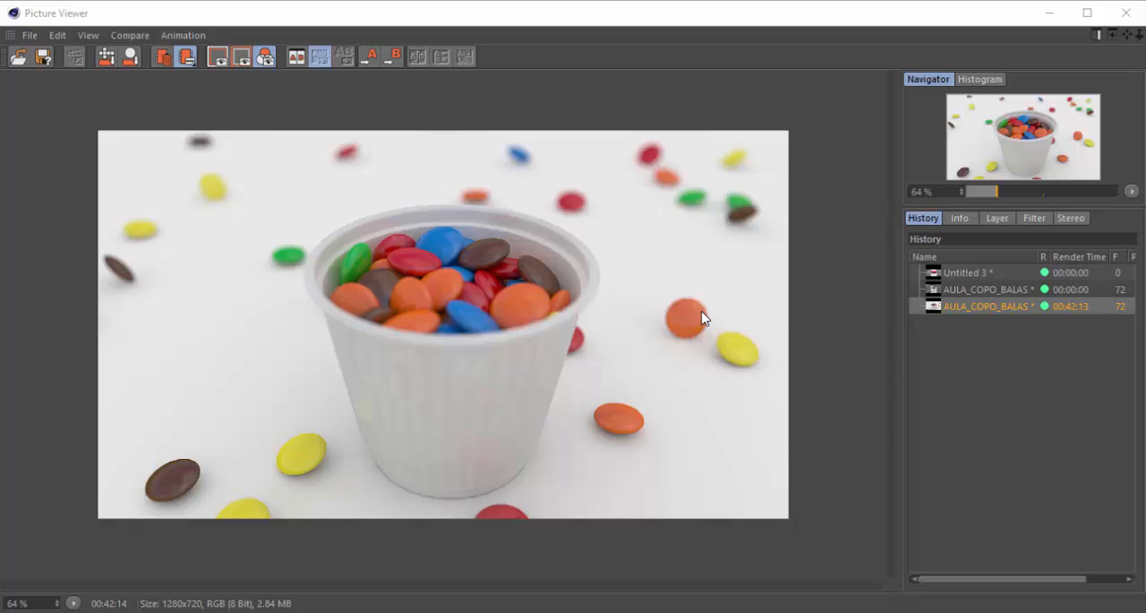
# Examine the finished render's depth-of-field blur on the background candies, the cup rim and the foreground
pyautogui.scroll(3, 434, 252)
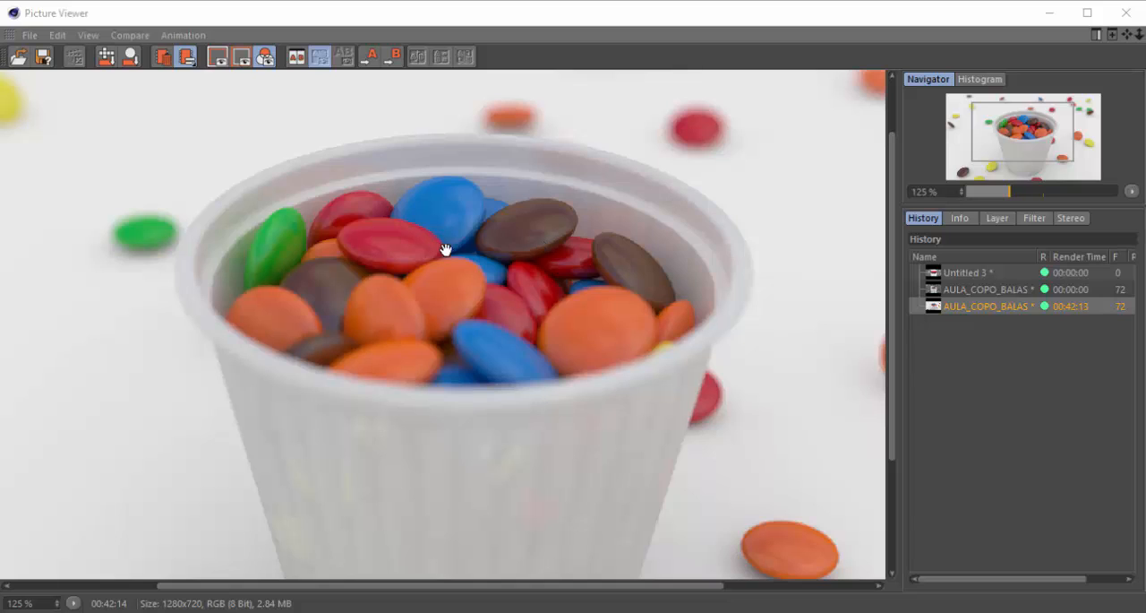
pyautogui.scroll(-3, 518, 324)
pyautogui.scroll(2, 624, 158)
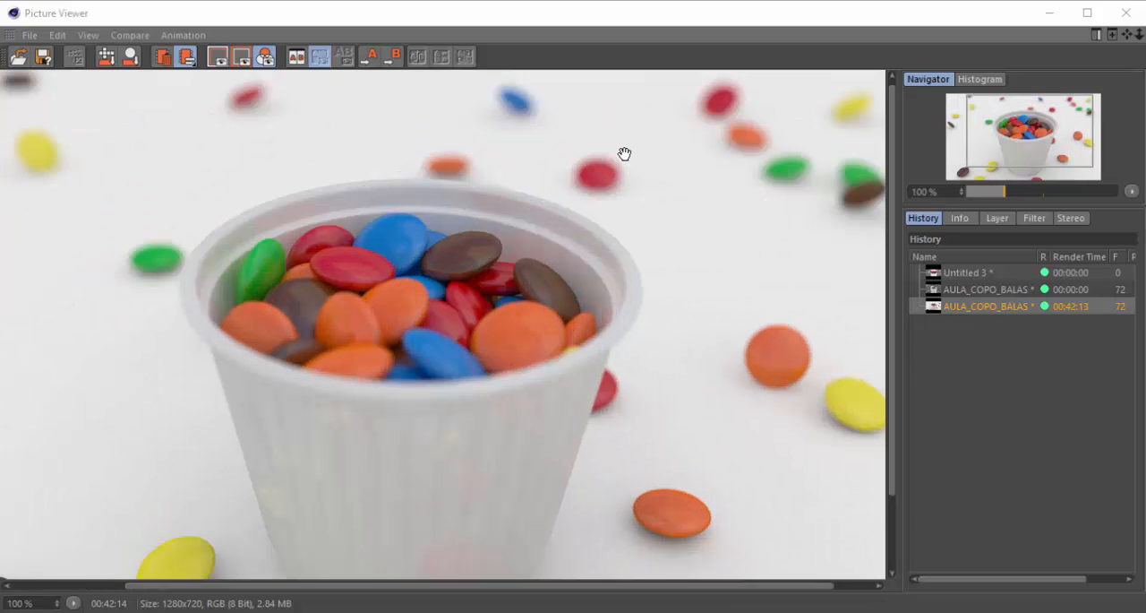
pyautogui.scroll(-1, 618, 160)
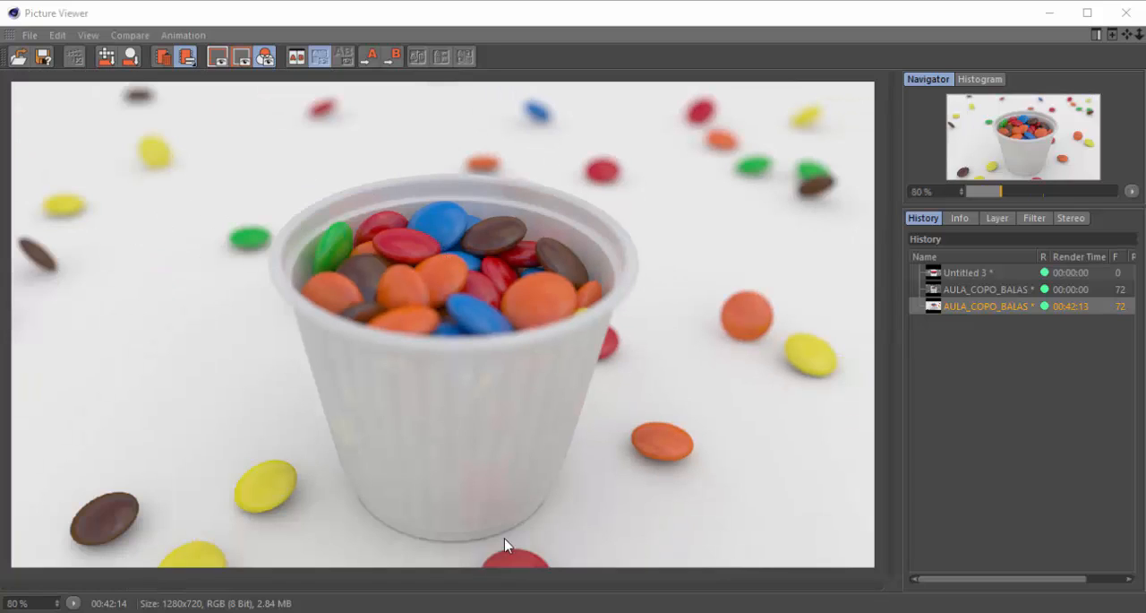
pyautogui.scroll(3, 631, 151)
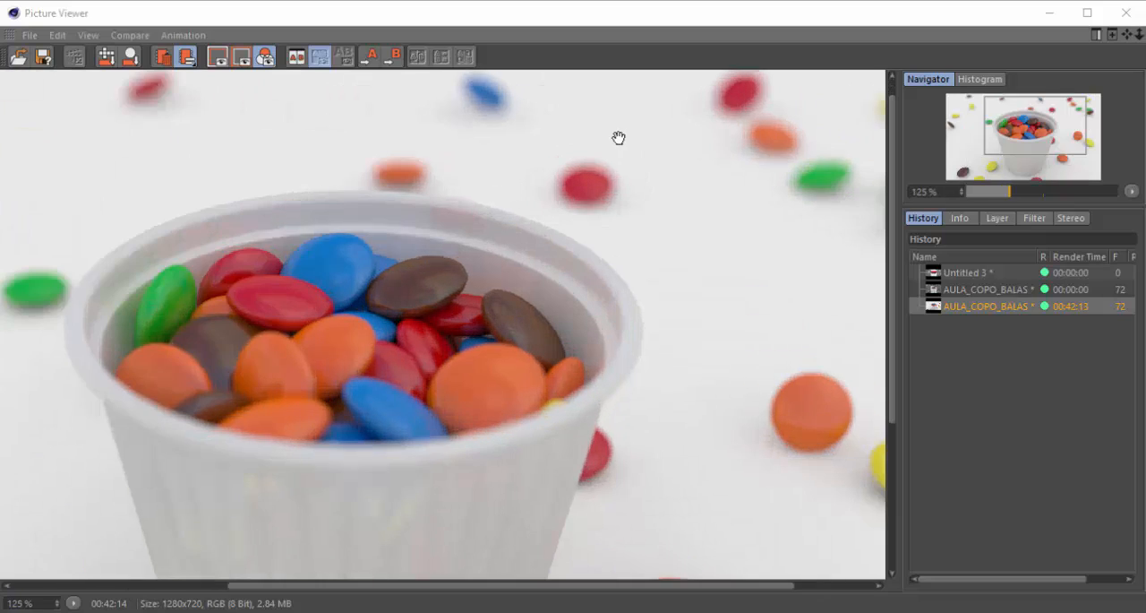
pyautogui.moveTo(405, 168); pyautogui.dragTo(424, 197)
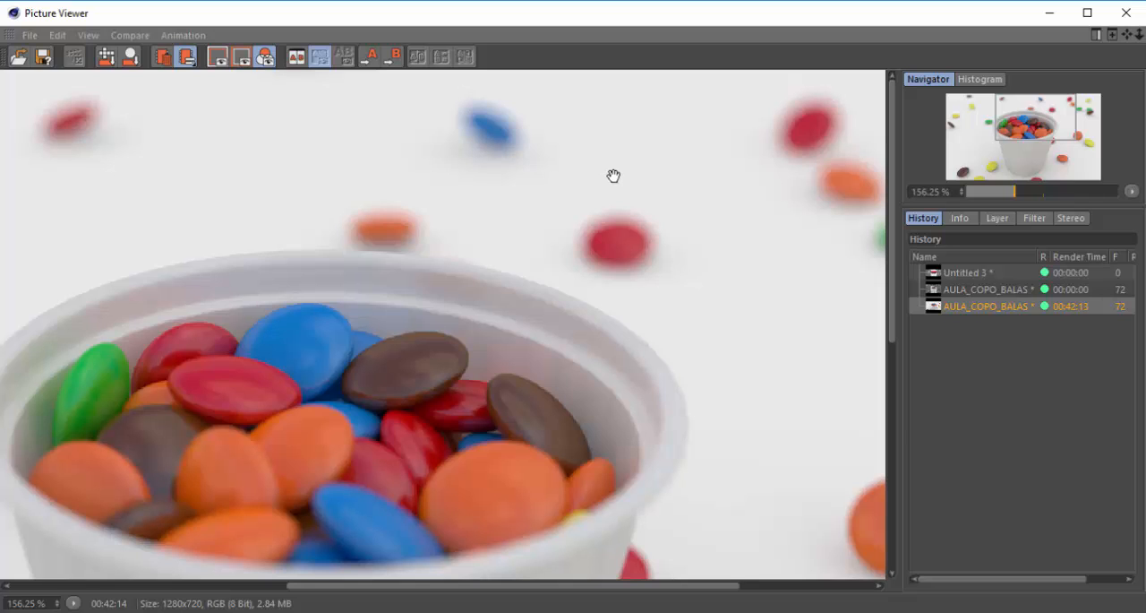
pyautogui.scroll(-1, 680, 182)
pyautogui.scroll(-1, 403, 161)
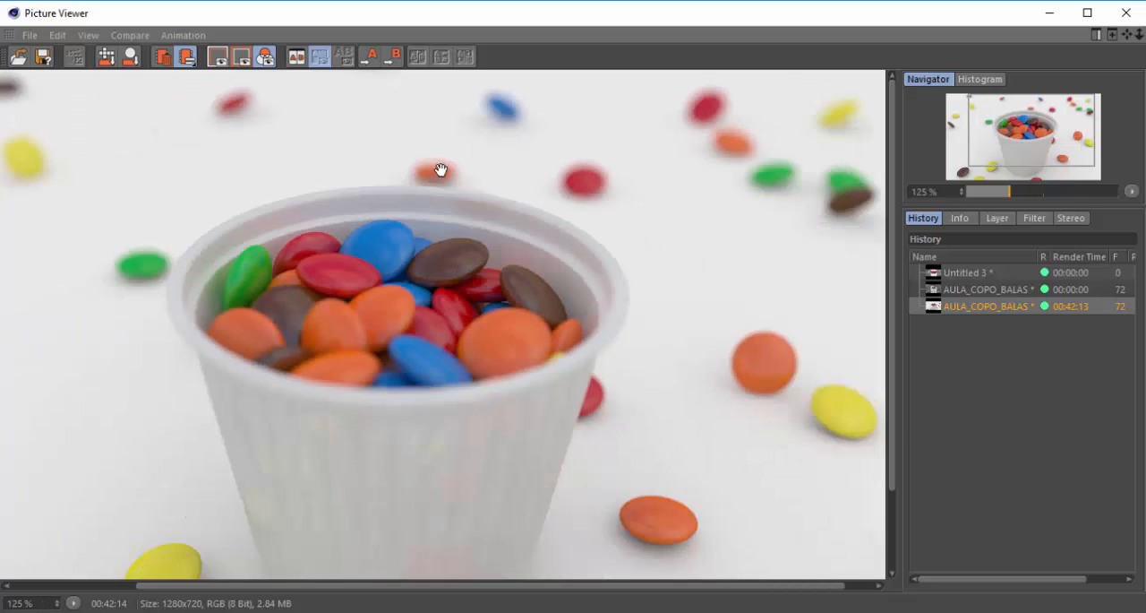
pyautogui.scroll(-1, 542, 205)
pyautogui.scroll(1, 528, 197)
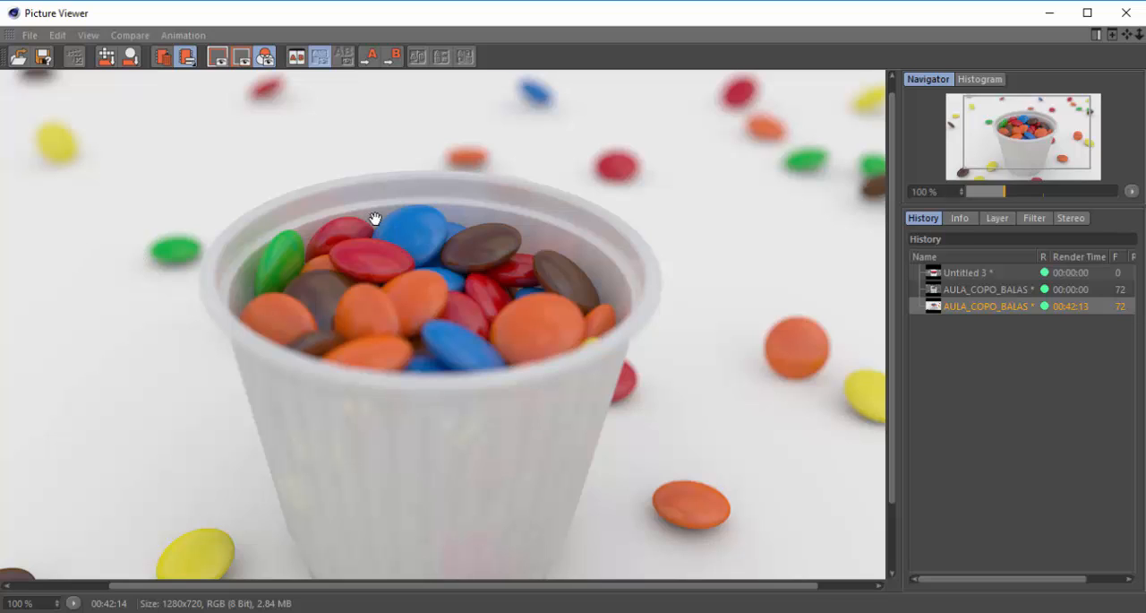
pyautogui.scroll(-1, 408, 231)
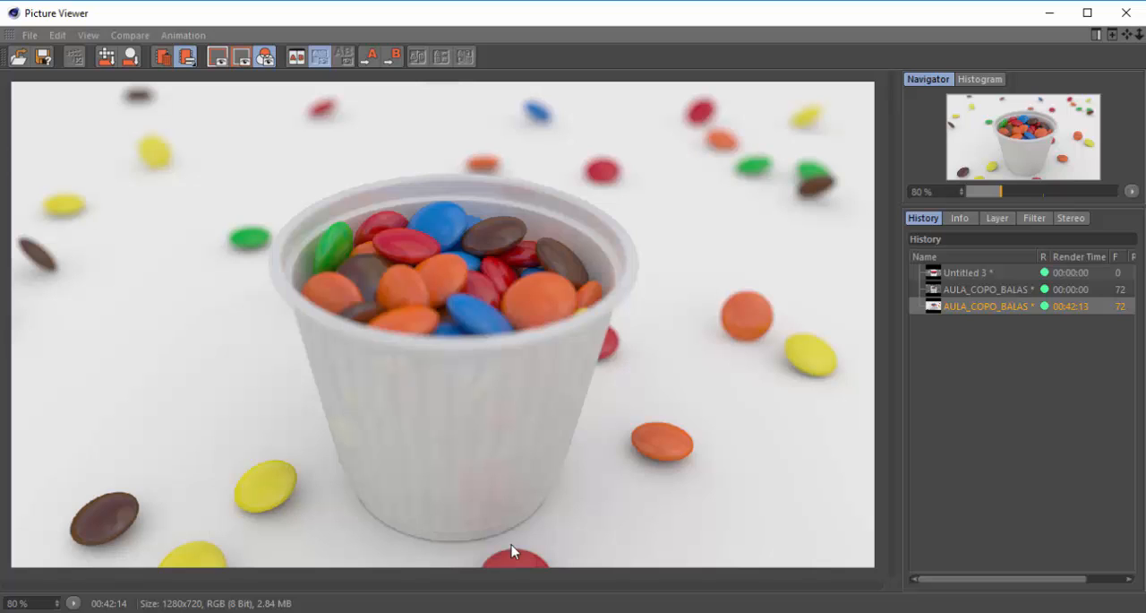
pyautogui.scroll(3, 348, 367)
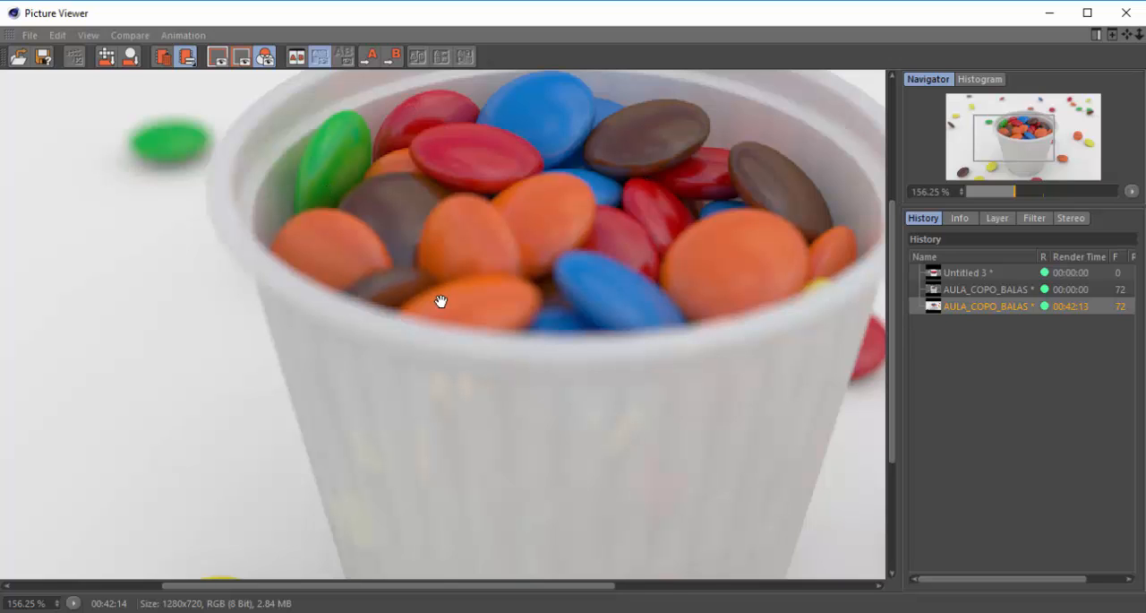
pyautogui.scroll(-1, 440, 302)
pyautogui.scroll(-1, 498, 201)
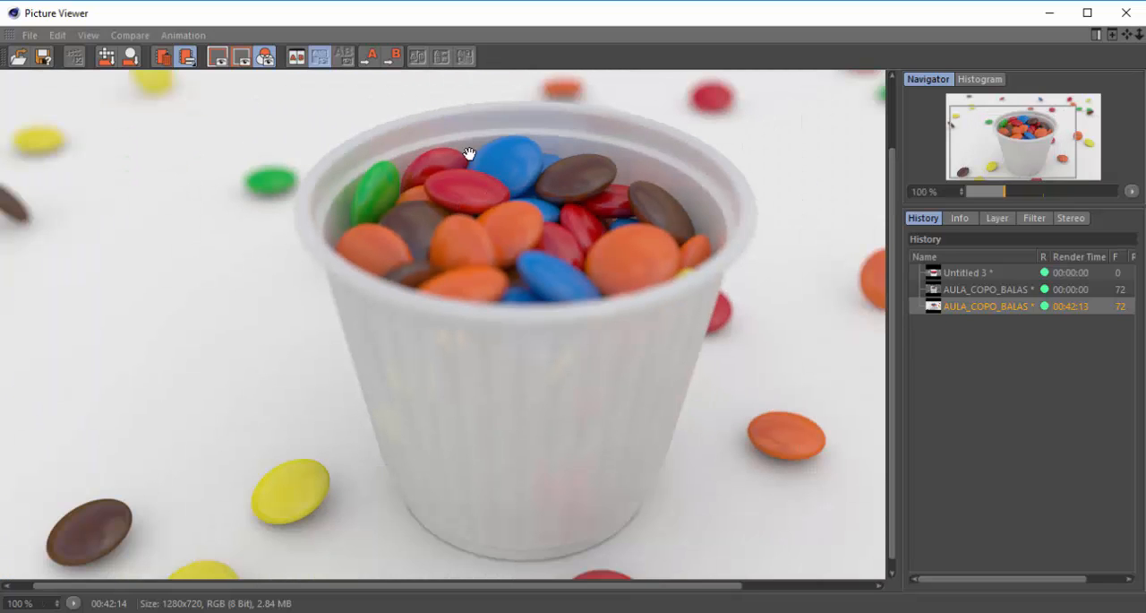
pyautogui.scroll(-1, 524, 195)
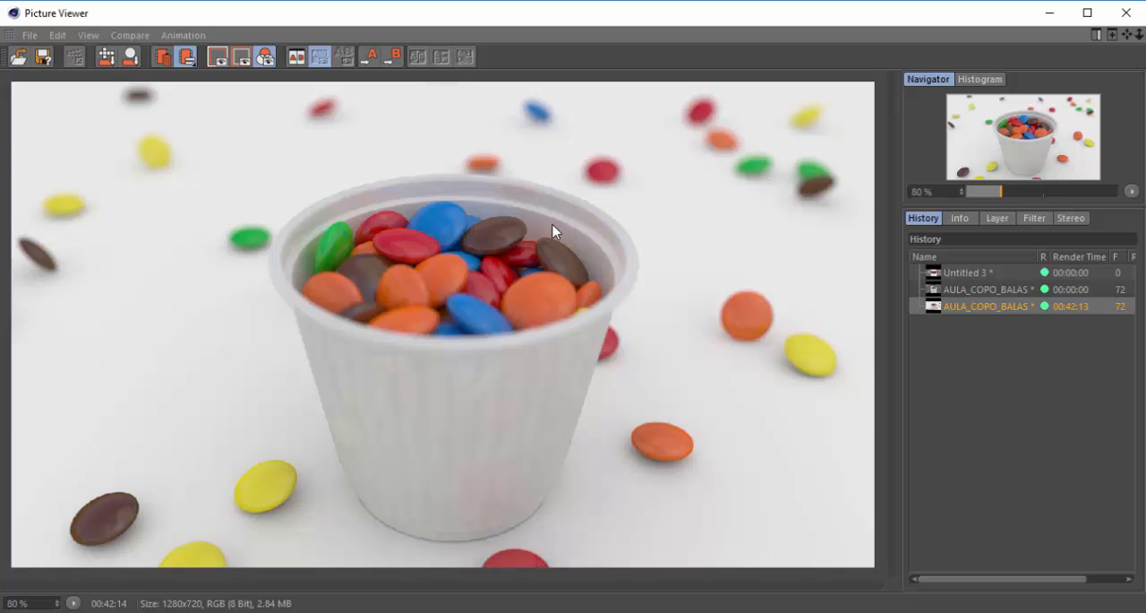
# Inspect the shading and contact shadows of the orange, yellow and brown candies on the floor around the cup
pyautogui.scroll(8, 683, 455)
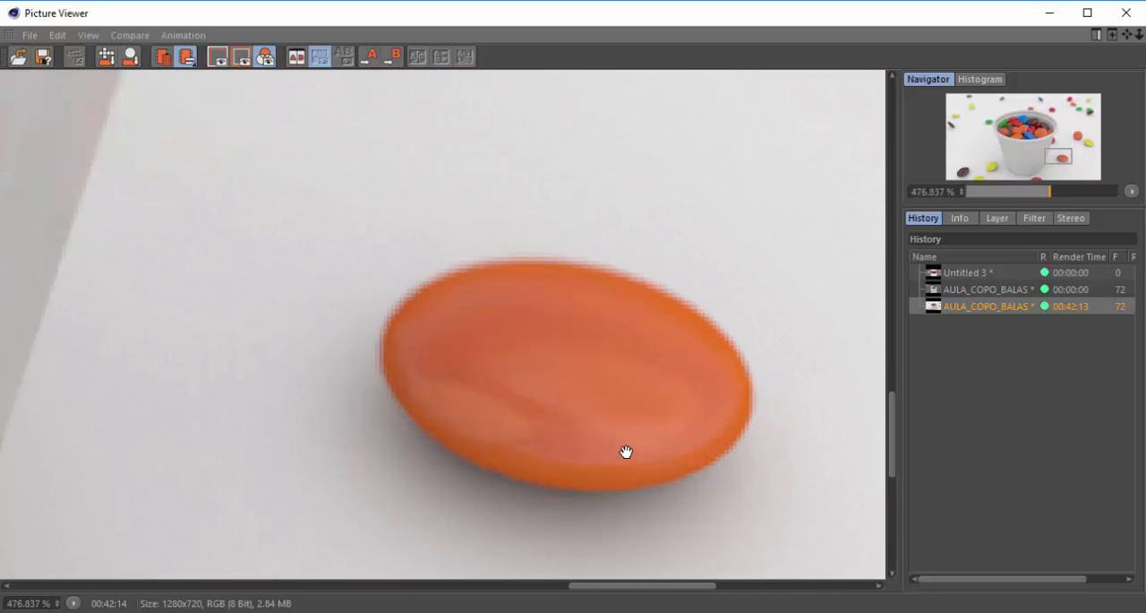
pyautogui.scroll(-3, 626, 452)
pyautogui.scroll(-3, 625, 439)
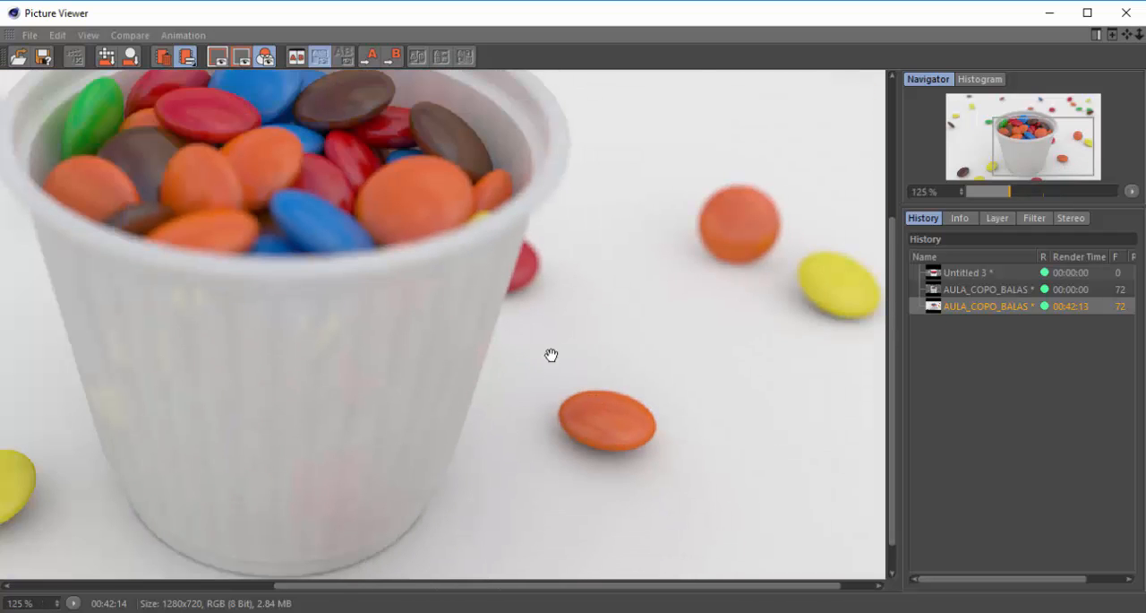
pyautogui.scroll(-1, 557, 356)
pyautogui.scroll(-1, 607, 349)
pyautogui.scroll(2, 179, 484)
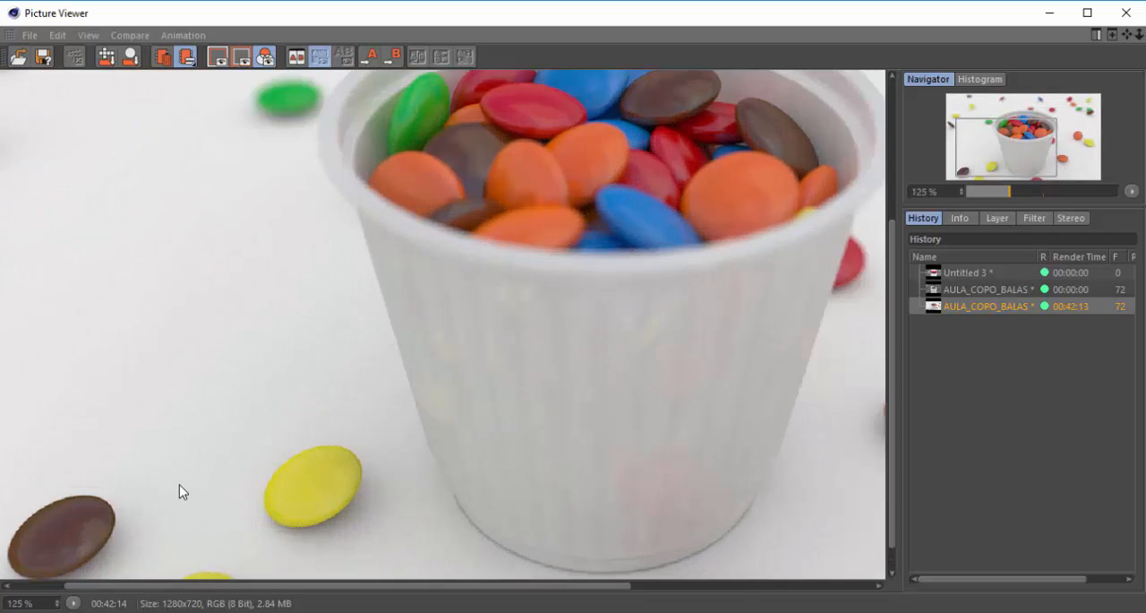
pyautogui.scroll(-1, 217, 460)
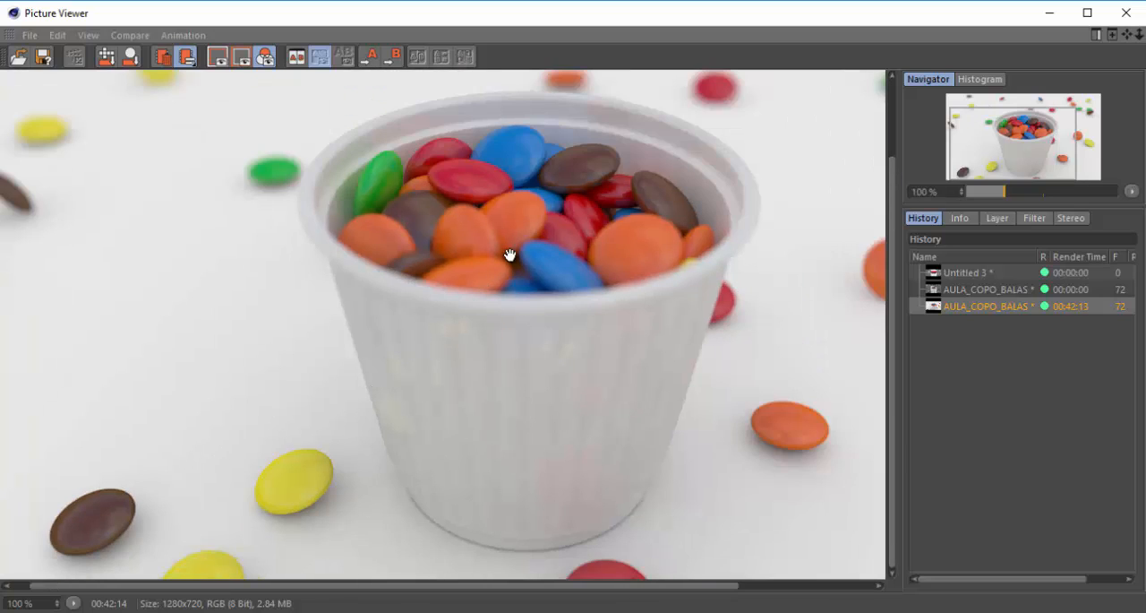
pyautogui.scroll(-1, 486, 290)
pyautogui.scroll(1, 456, 260)
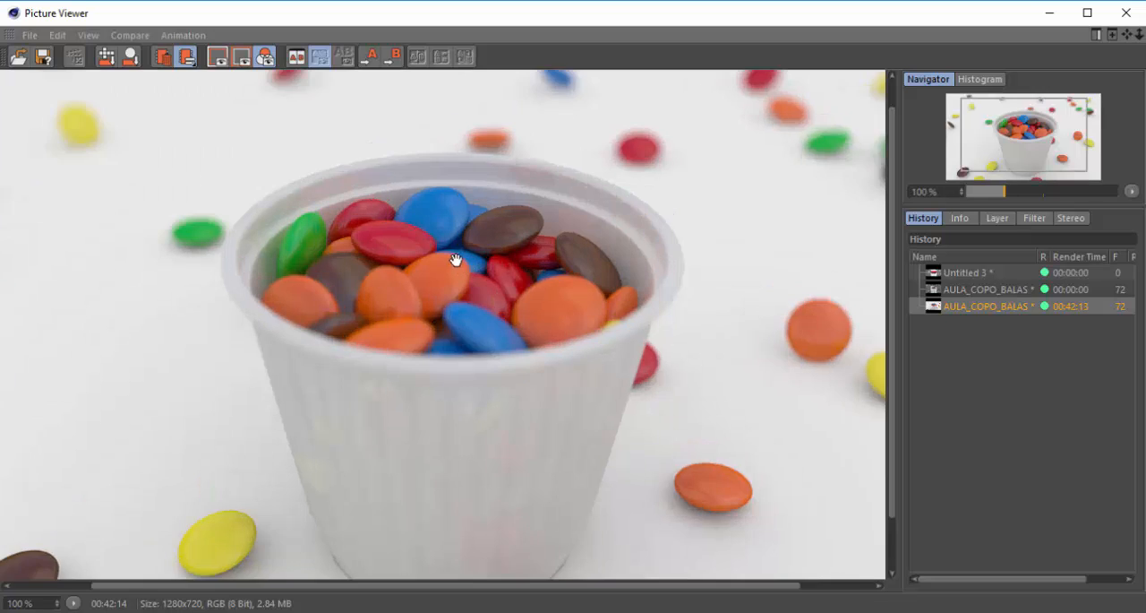
# Inspect the focus and reflections of the candies inside the cup at close range
pyautogui.scroll(2, 456, 260)
pyautogui.moveTo(144, 178); pyautogui.dragTo(251, 235)
pyautogui.moveTo(590, 237); pyautogui.dragTo(486, 134)
pyautogui.moveTo(284, 267); pyautogui.dragTo(512, 282)
pyautogui.scroll(3, 514, 197)
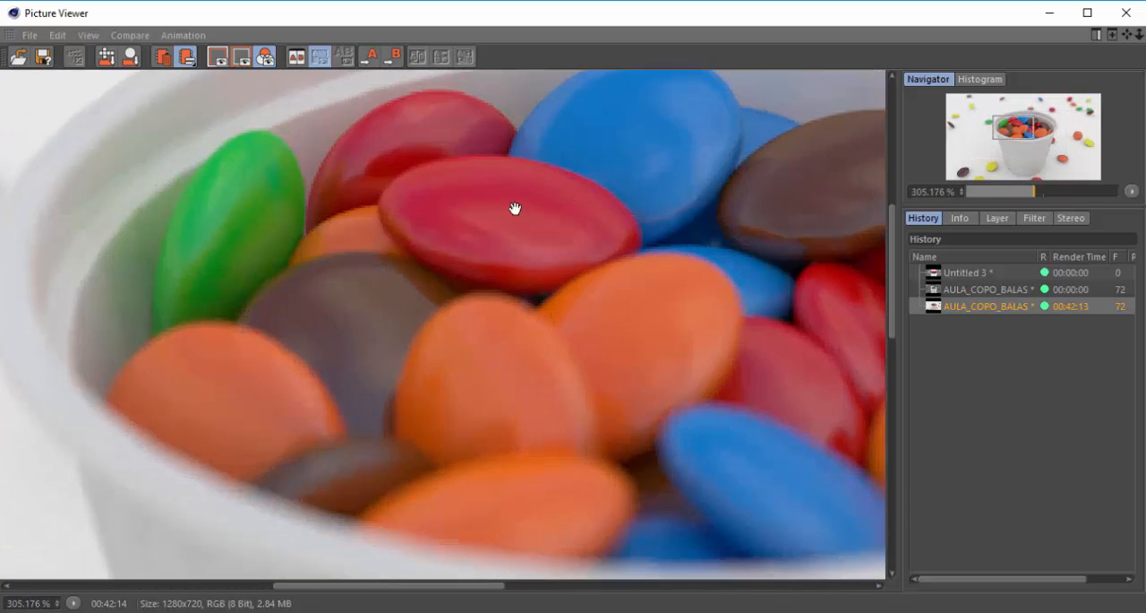
pyautogui.scroll(-3, 515, 209)
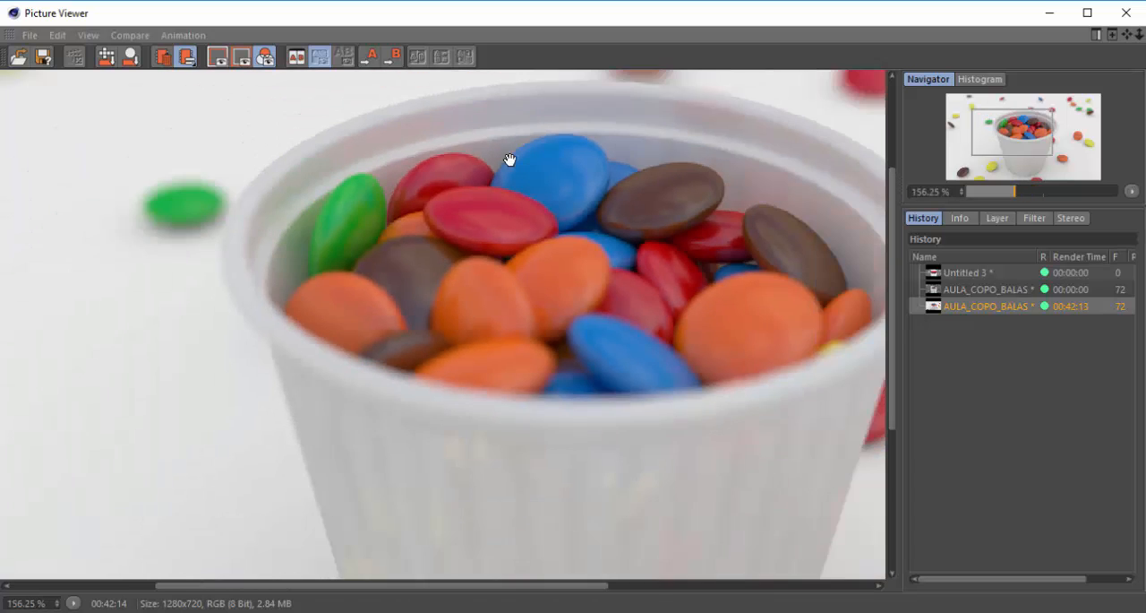
pyautogui.scroll(-2, 510, 159)
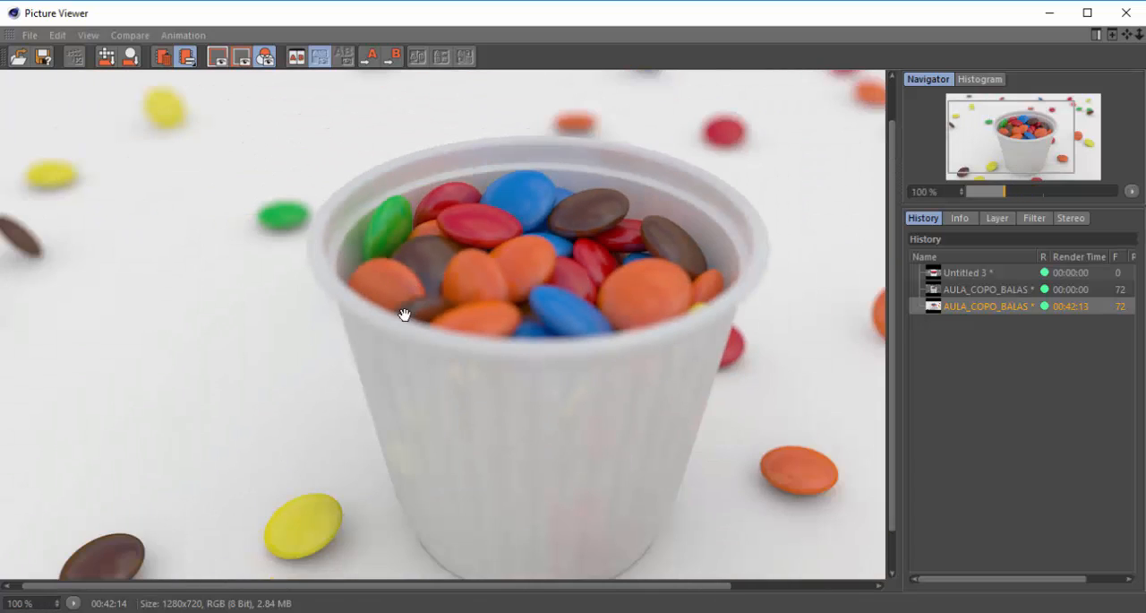
# Inspect the yellow foreground candy and the soft colour reflections on the cup's ribbed outer wall
pyautogui.scroll(5, 264, 519)
pyautogui.moveTo(317, 540); pyautogui.dragTo(310, 428)
pyautogui.scroll(-3, 318, 426)
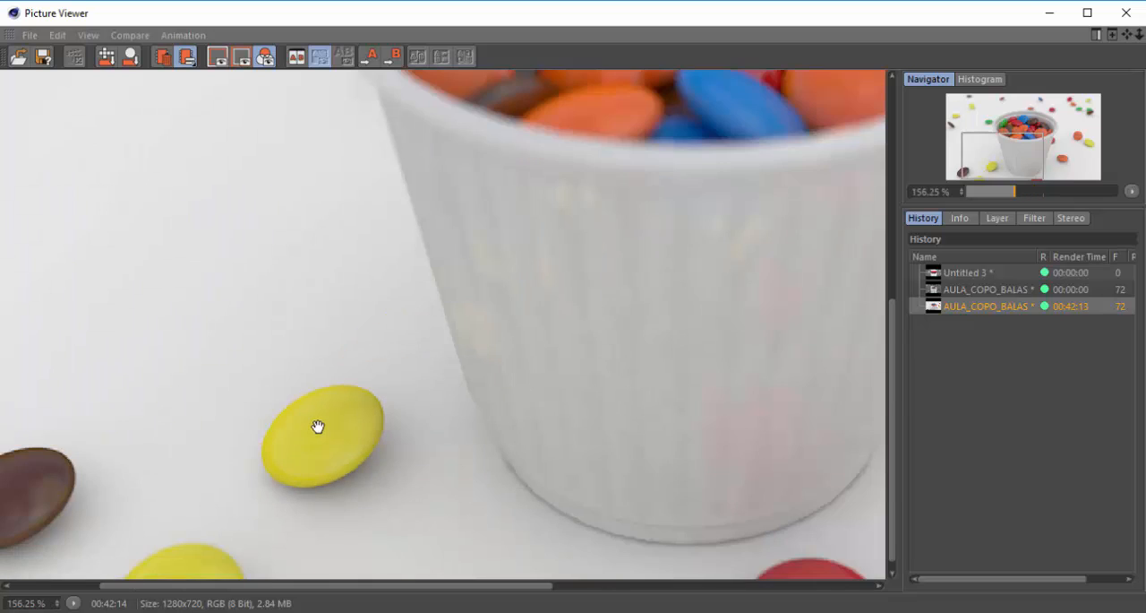
pyautogui.scroll(-2, 318, 427)
pyautogui.scroll(2, 596, 337)
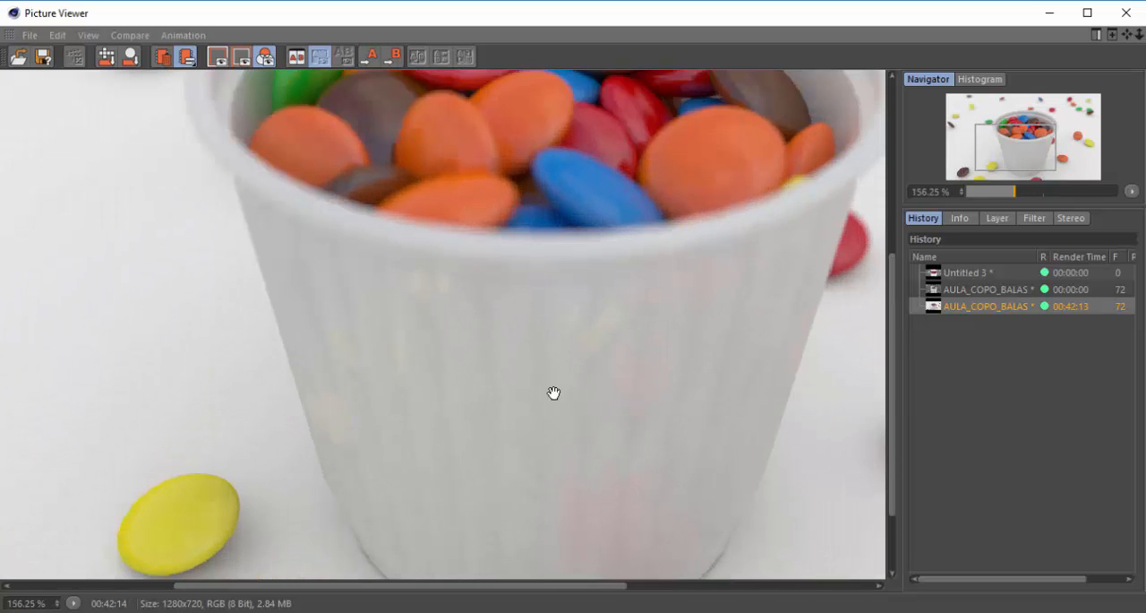
pyautogui.moveTo(553, 392); pyautogui.dragTo(499, 337)
pyautogui.scroll(2, 412, 320)
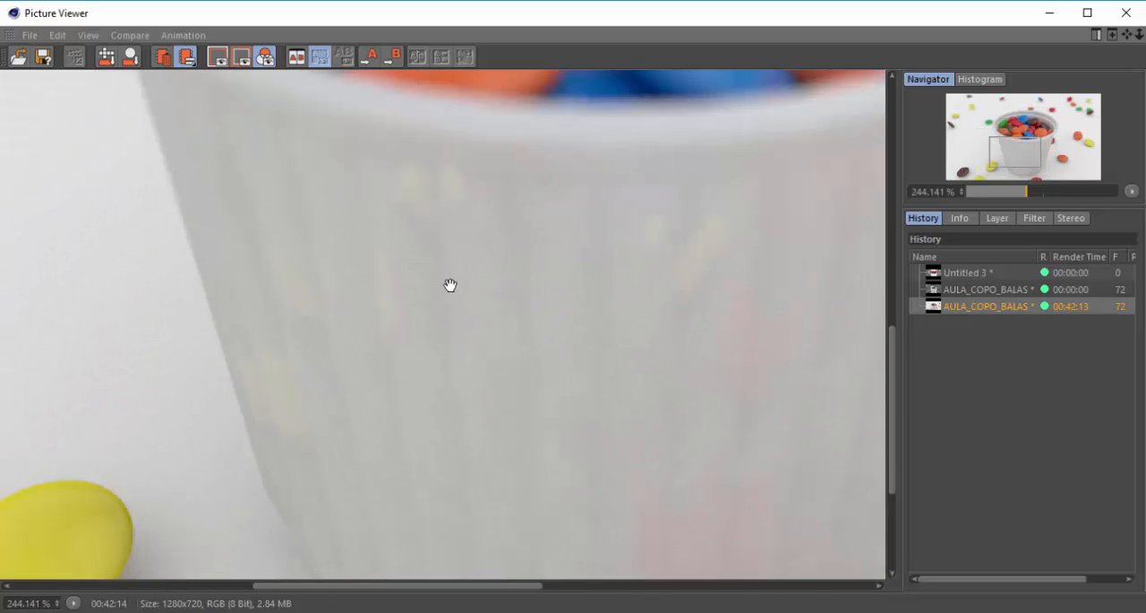
pyautogui.scroll(-2, 371, 336)
pyautogui.scroll(-2, 411, 394)
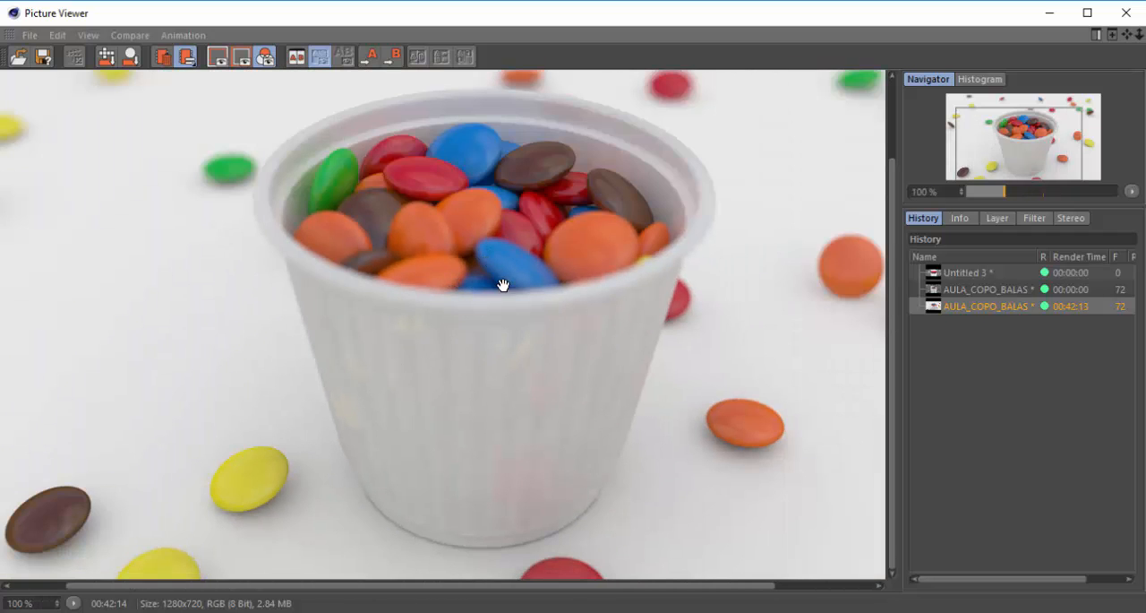
pyautogui.scroll(-1, 506, 296)
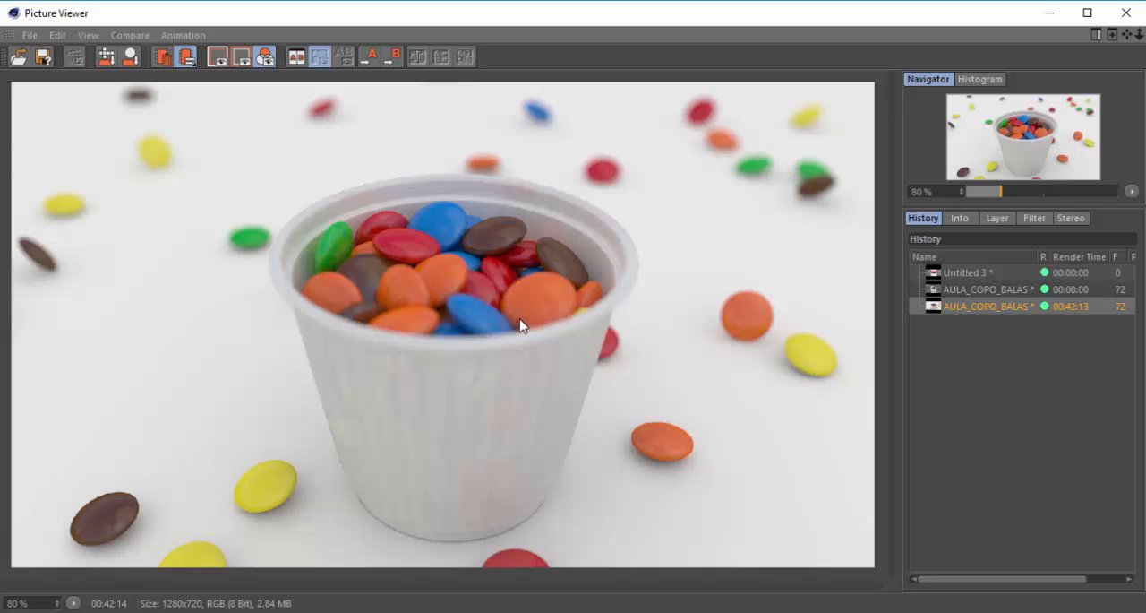
# Compare the sharpness of the cup's rim and inner candies with the blurred candies behind it in the render
pyautogui.scroll(2, 481, 272)
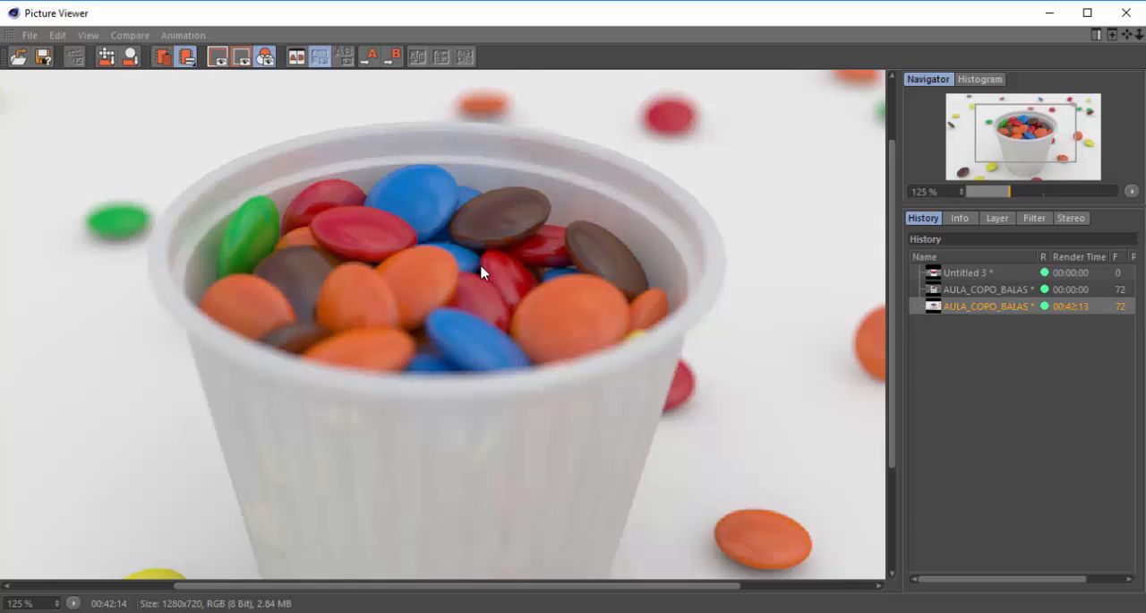
pyautogui.scroll(-1, 528, 233)
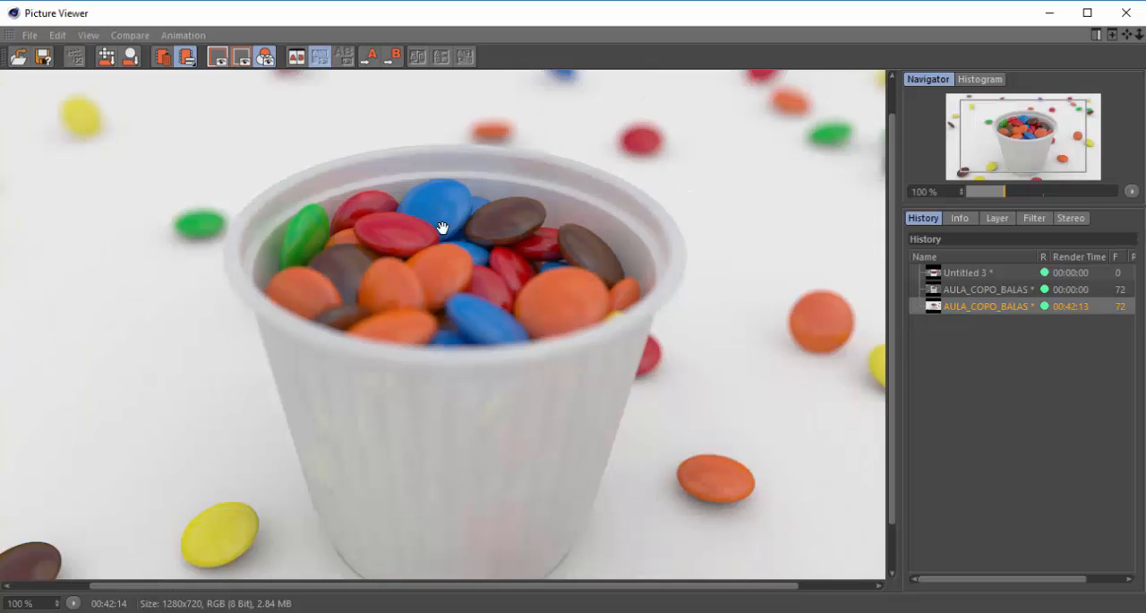
pyautogui.scroll(3, 125, 218)
pyautogui.moveTo(263, 274); pyautogui.dragTo(289, 320)
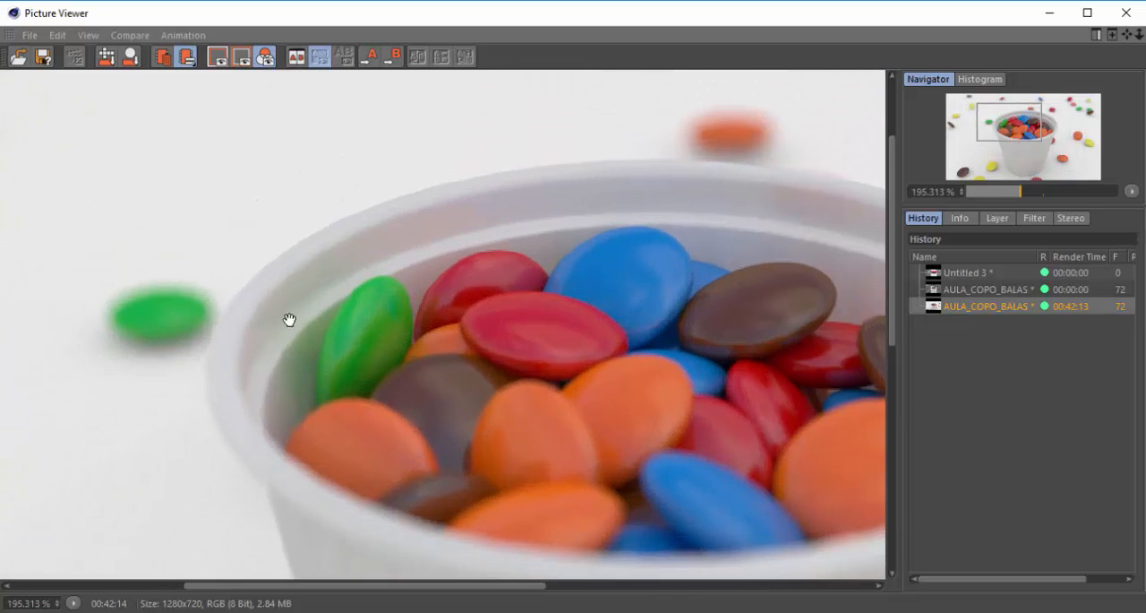
pyautogui.moveTo(758, 177); pyautogui.dragTo(637, 201)
pyautogui.moveTo(429, 294); pyautogui.dragTo(431, 244)
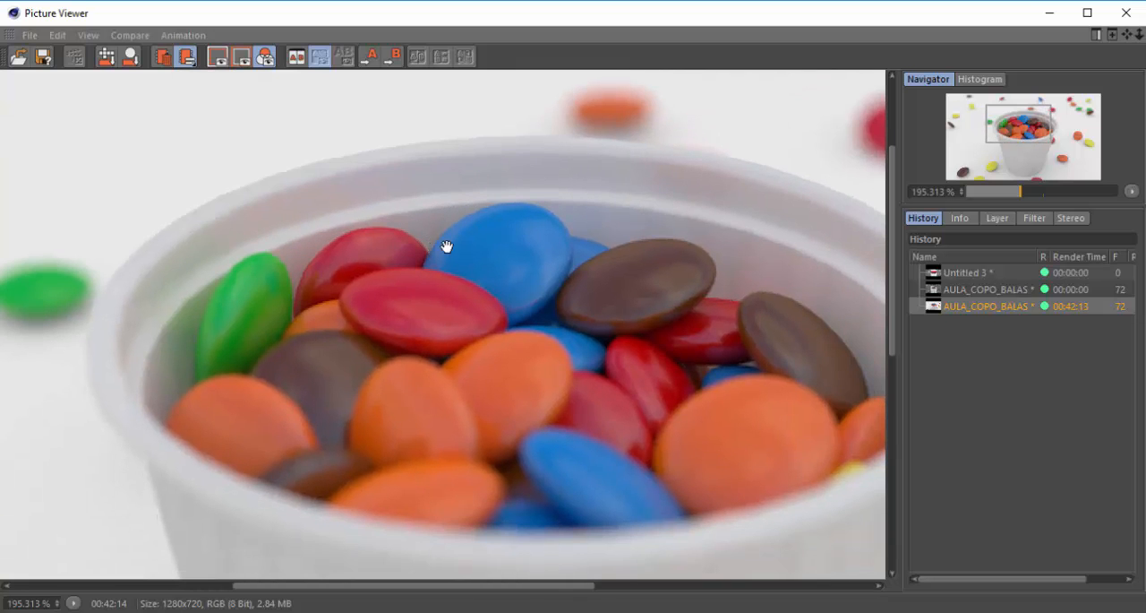
pyautogui.scroll(-2, 406, 271)
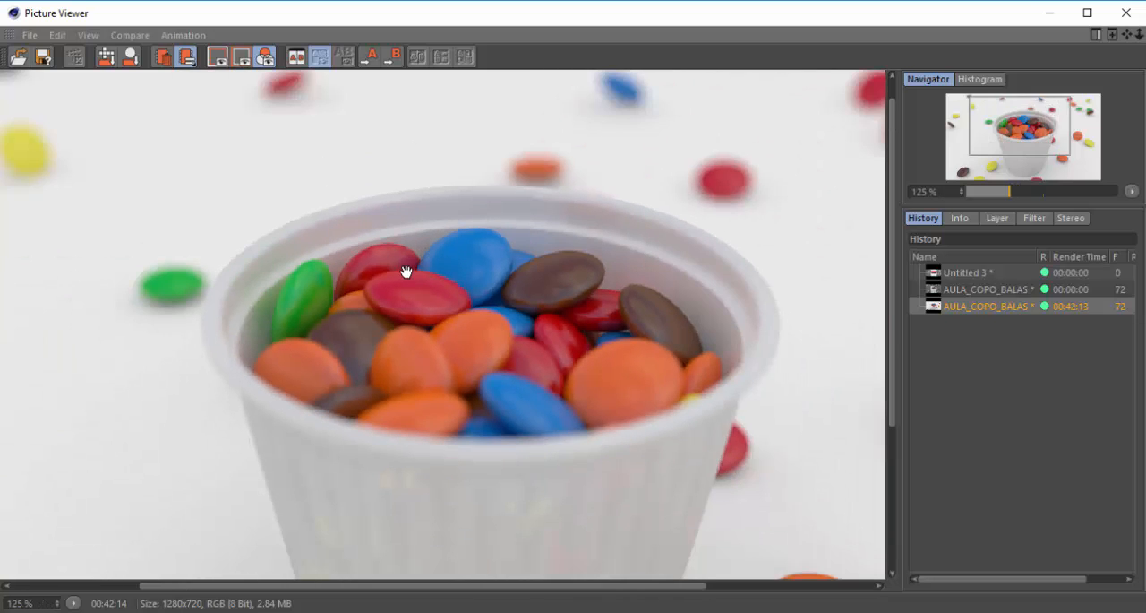